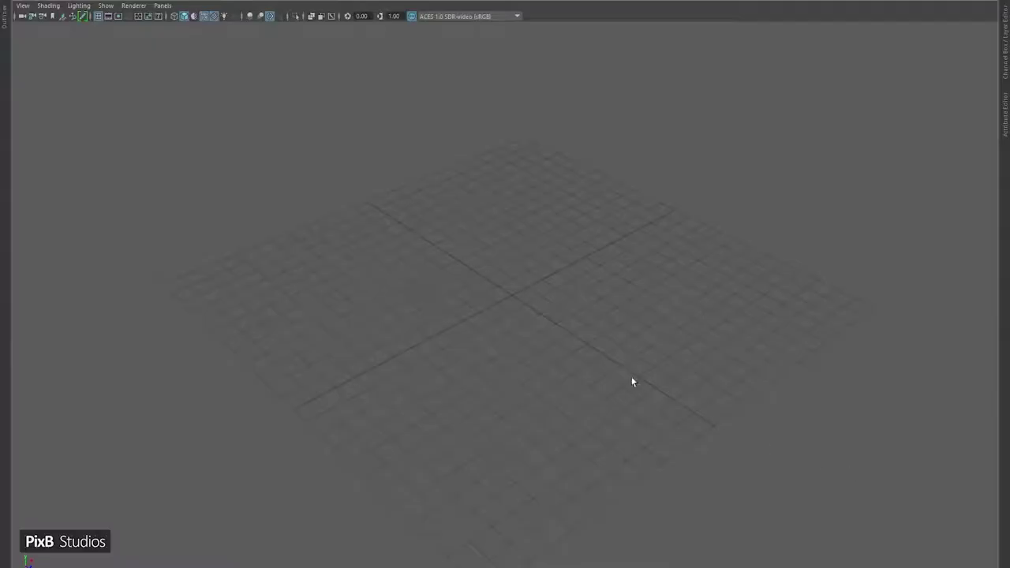
- Create a polygon cube, scale it up and stretch it lengthwise into a box
shift+right_drag(526, 237, 514, 275)
drag(509, 295, 532, 224)
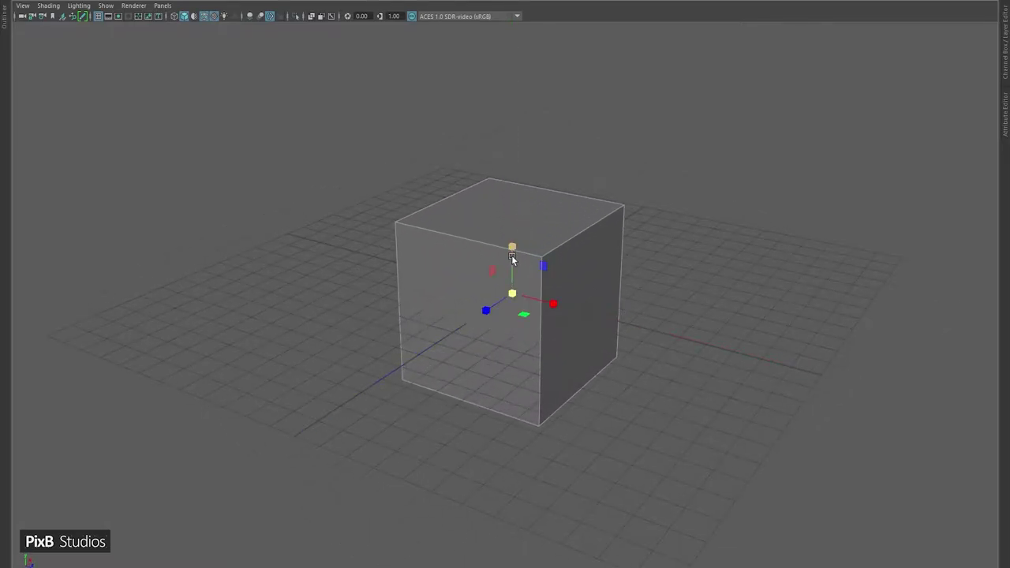
drag(552, 304, 581, 322)
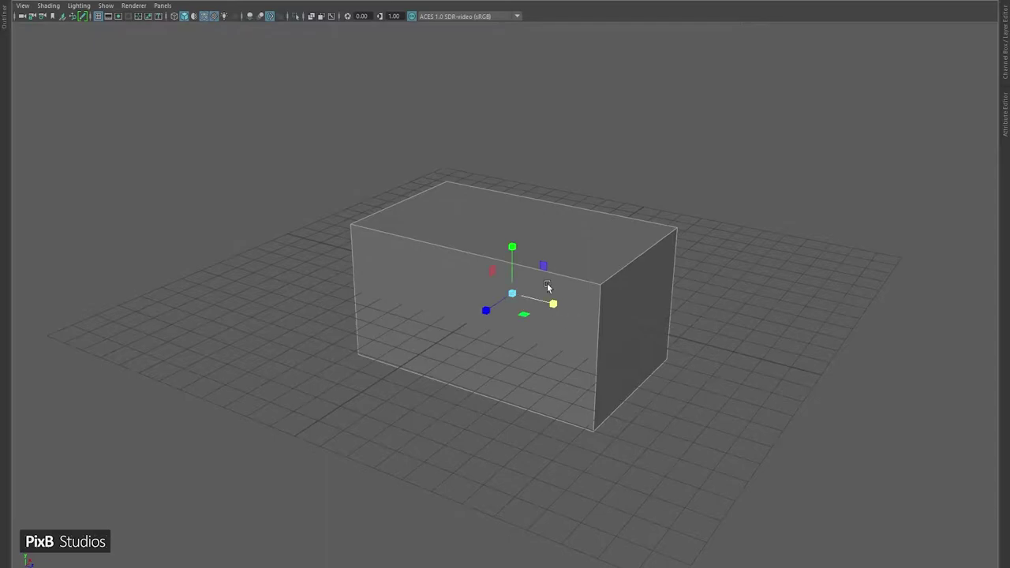
- Raise the box above the grid, widen it along Z, and select its top face
right_drag(547, 287, 520, 253)
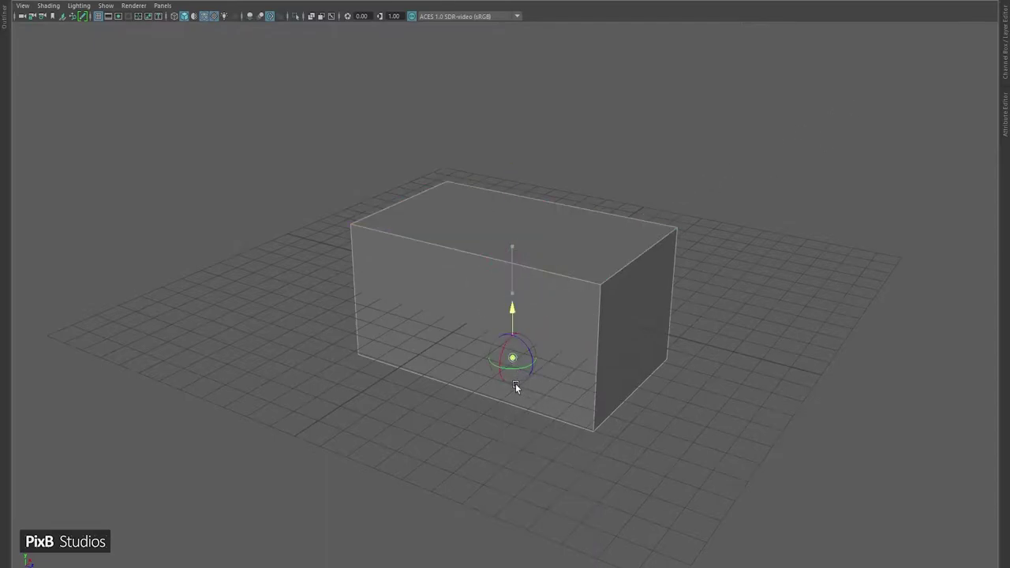
drag(516, 344, 497, 296)
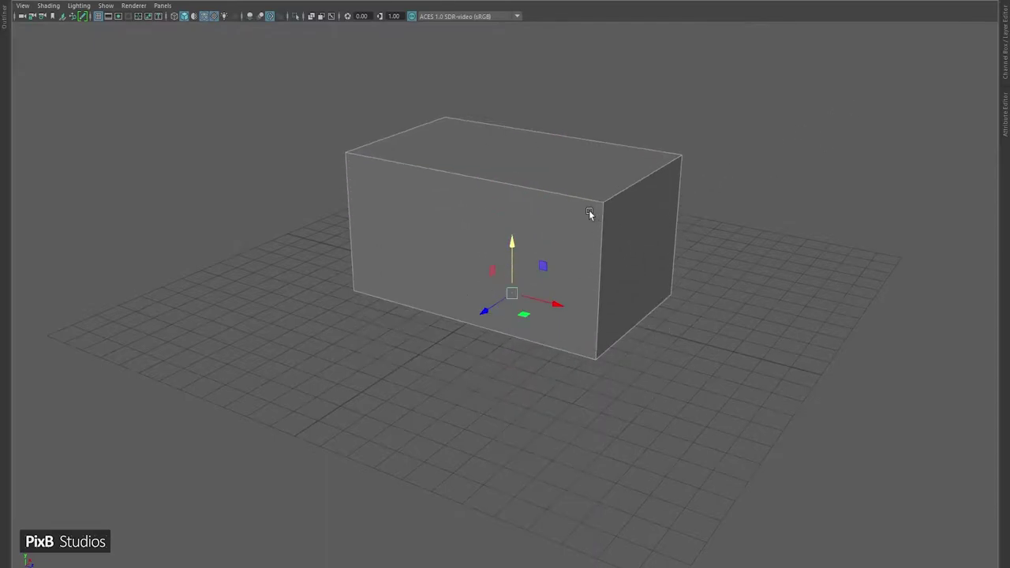
alt+drag(589, 211, 559, 203)
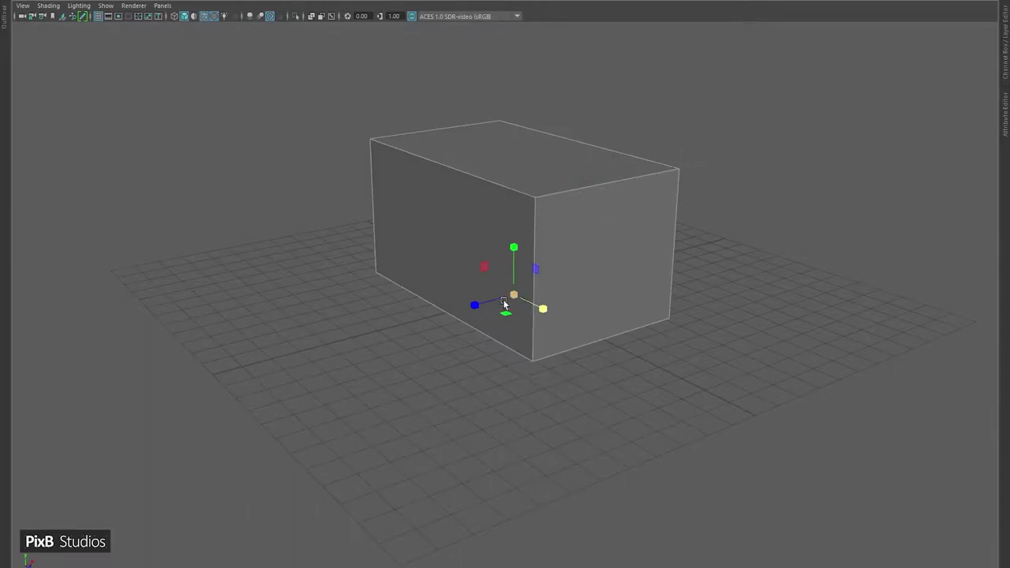
drag(483, 298, 476, 303)
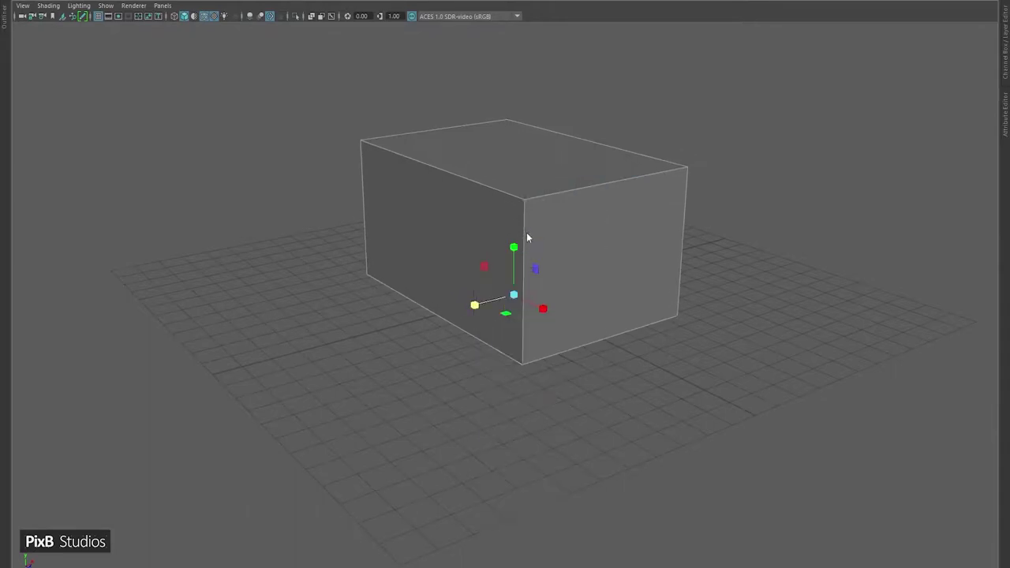
key(F11)
click(668, 165)
- Extrude the top face upward to form an upper section
alt+drag(669, 165, 597, 221)
key(ctrl+e)
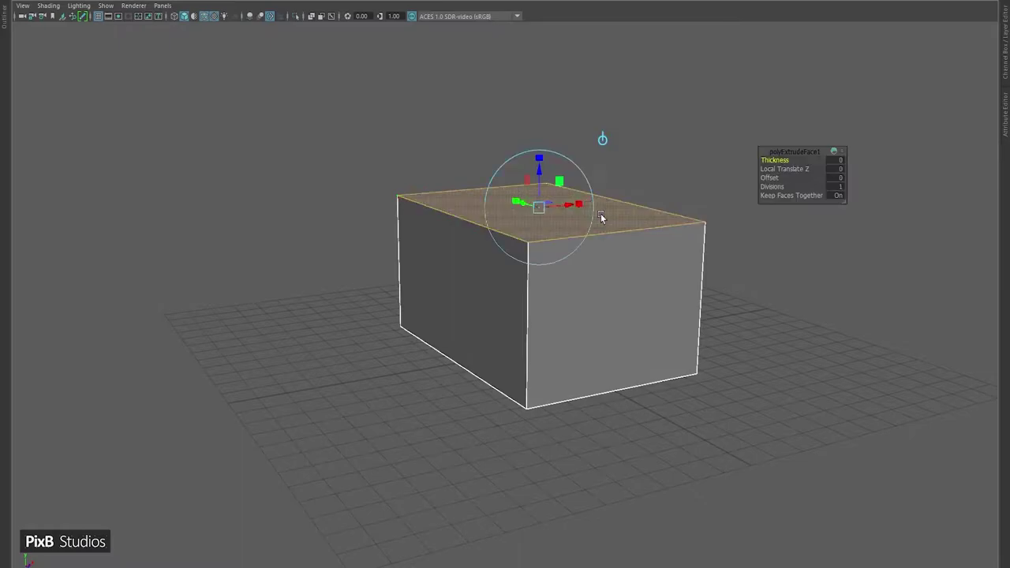
drag(545, 169, 532, 101)
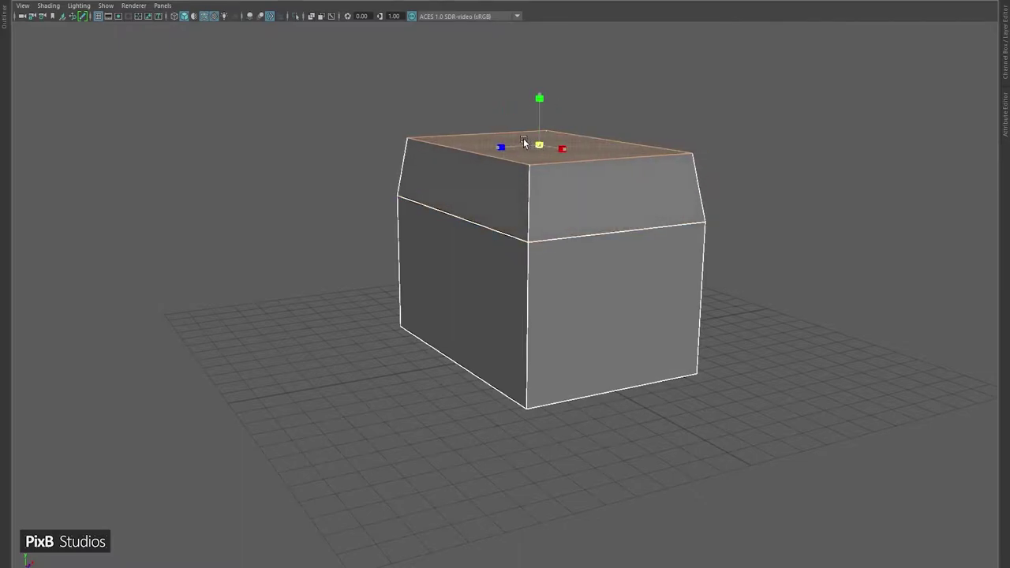
alt+drag(525, 143, 637, 125)
- Bevel the vertical corner edges with extra segments so the corners become rounded
click(608, 233)
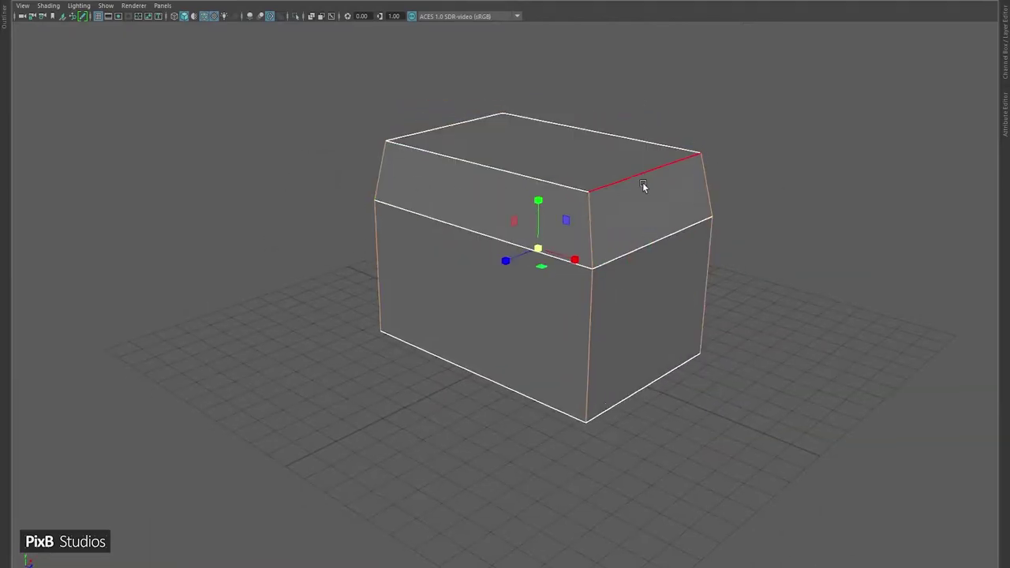
alt+drag(644, 187, 605, 207)
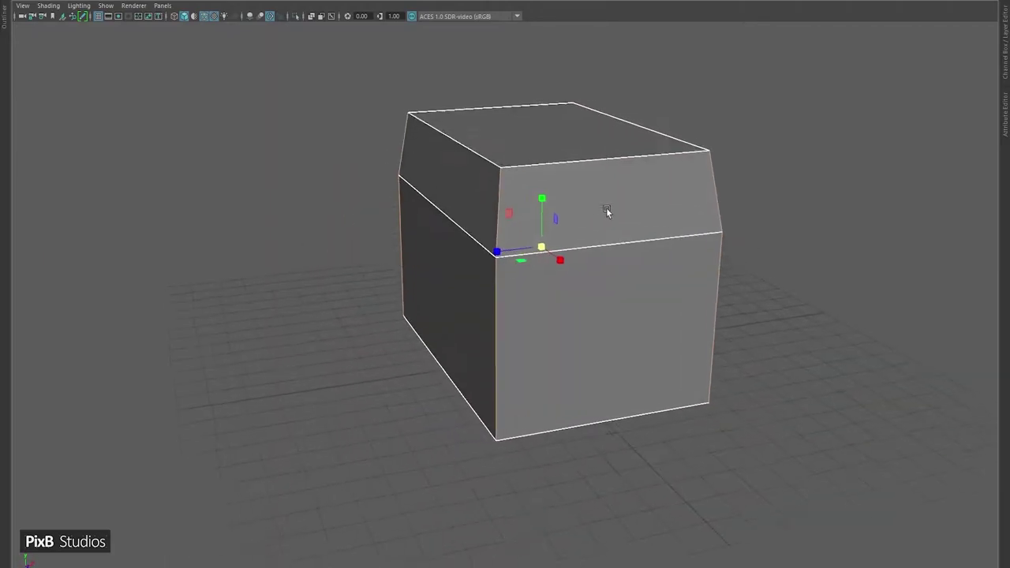
key(ctrl+b)
middle_drag(397, 214, 608, 211)
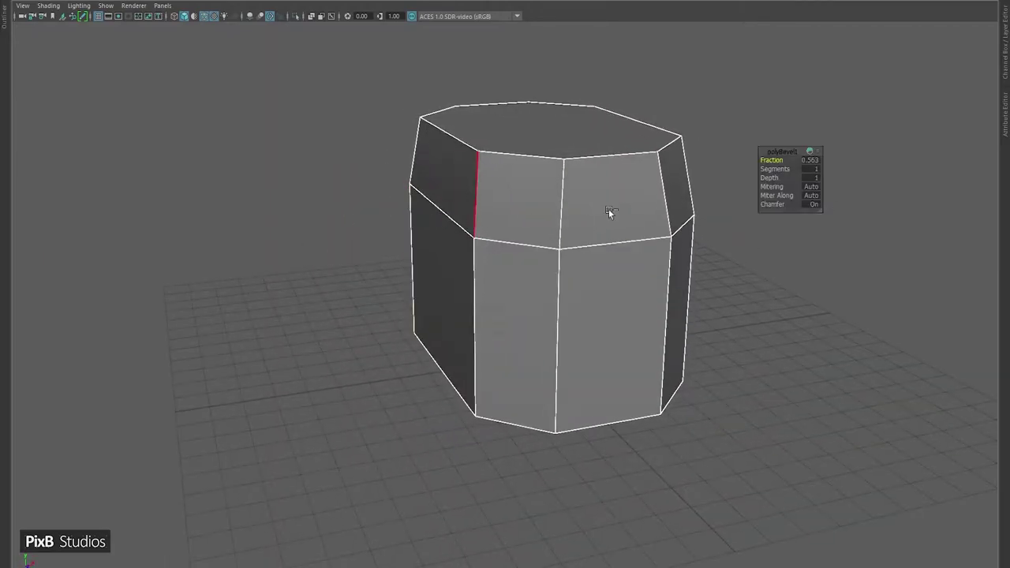
click(773, 169)
middle_drag(773, 169, 816, 179)
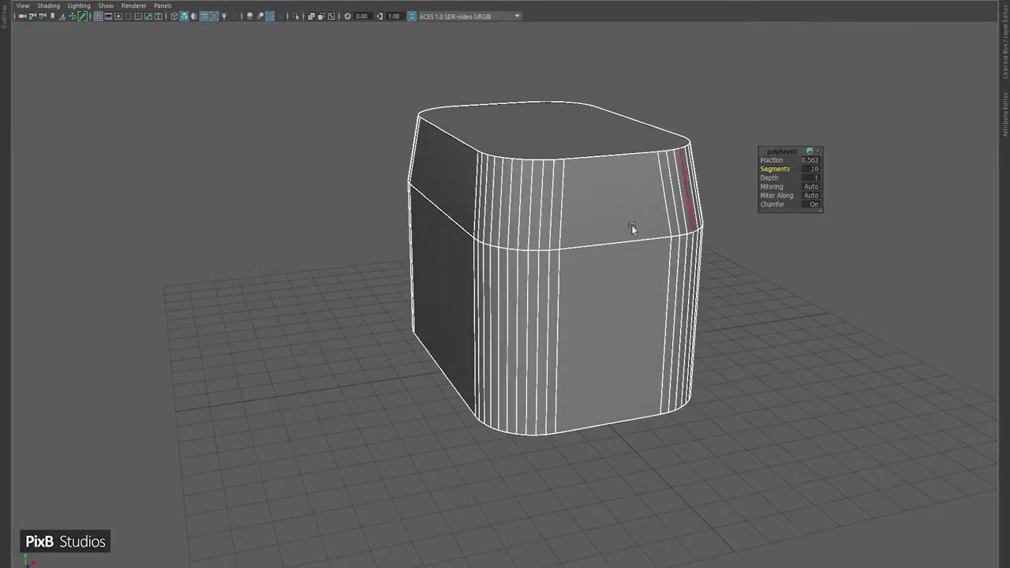
middle_drag(631, 228, 584, 228)
key(ctrl+shift+x)
- Bevel the horizontal middle edge loop into 6 segments at Fraction 0.5
alt+drag(604, 234, 613, 236)
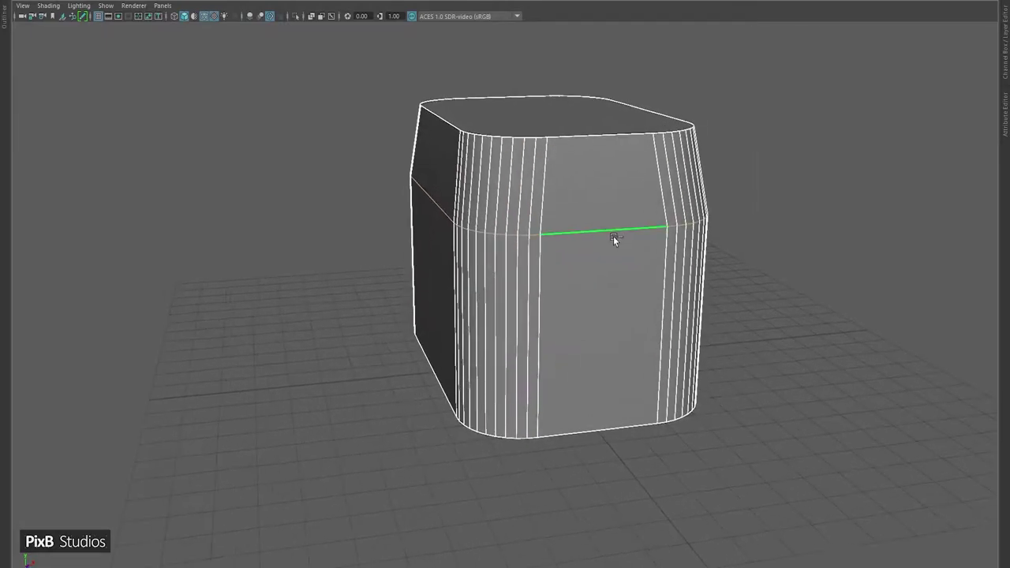
key(ctrl+b)
drag(755, 171, 781, 168)
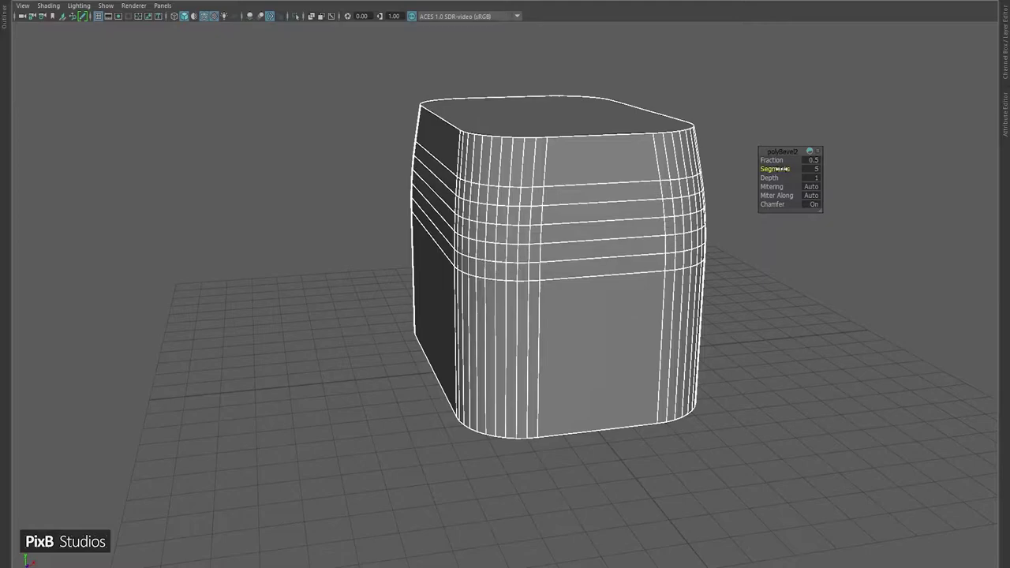
scroll(582, 228, up, 5)
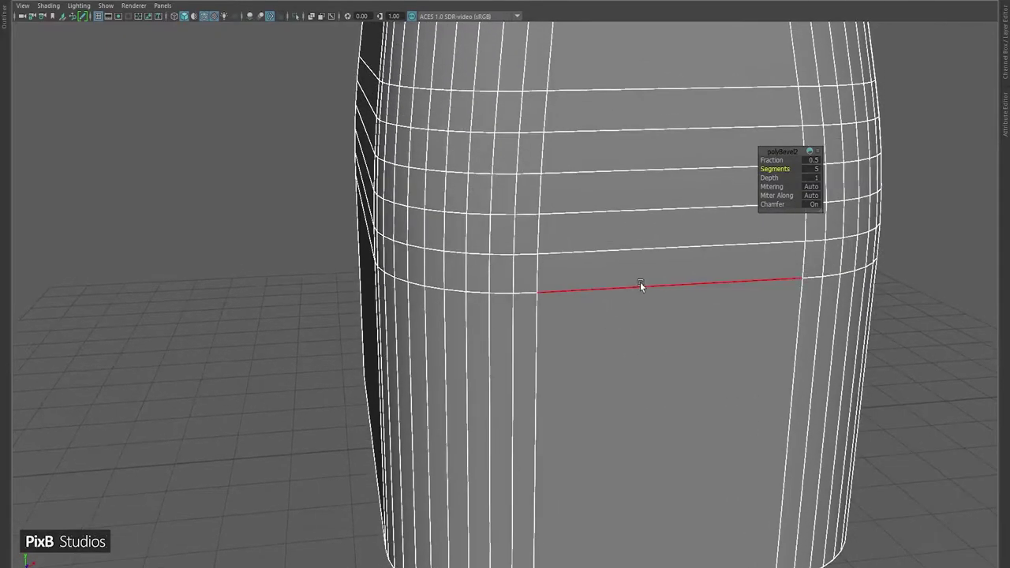
drag(764, 169, 769, 169)
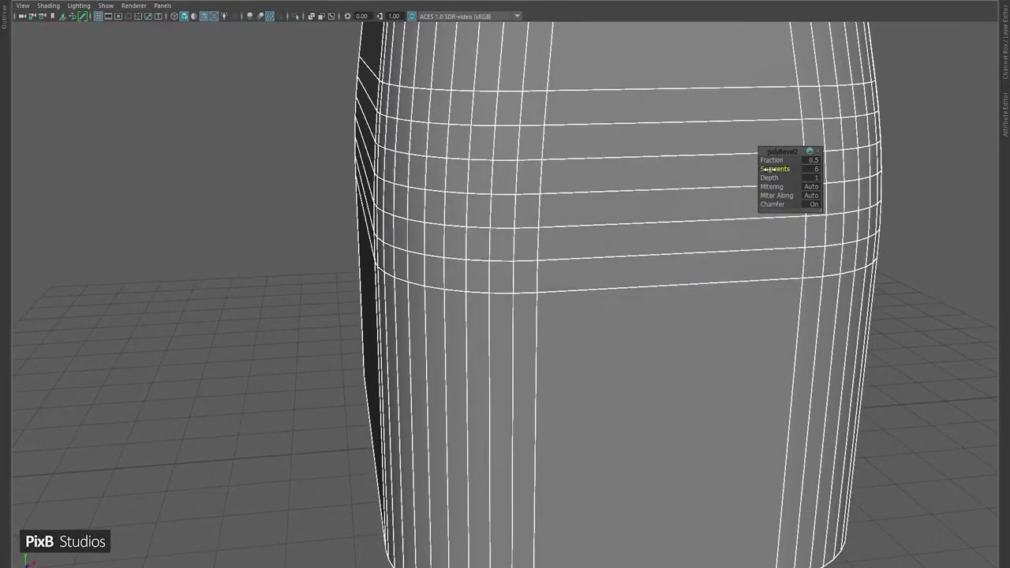
scroll(615, 237, down, 5)
alt+drag(581, 196, 435, 214)
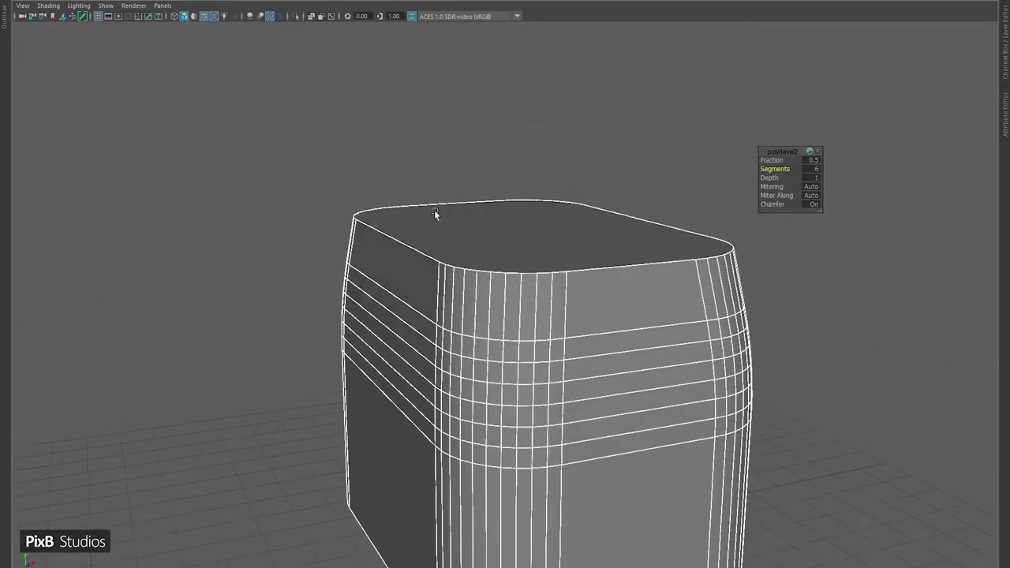
scroll(523, 187, up, 4)
- Delete the box's bottom face
key(F11)
alt+drag(524, 203, 457, 307)
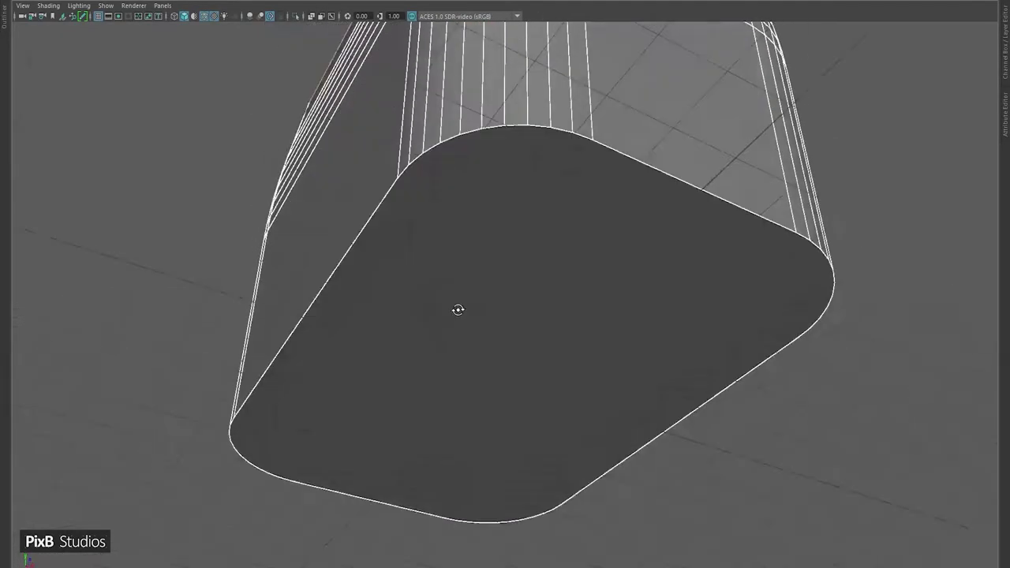
scroll(480, 318, up, 3)
click(481, 318)
key(Delete)
scroll(520, 306, down, 3)
alt+drag(520, 307, 466, 242)
- Hide the ground grid
click(99, 16)
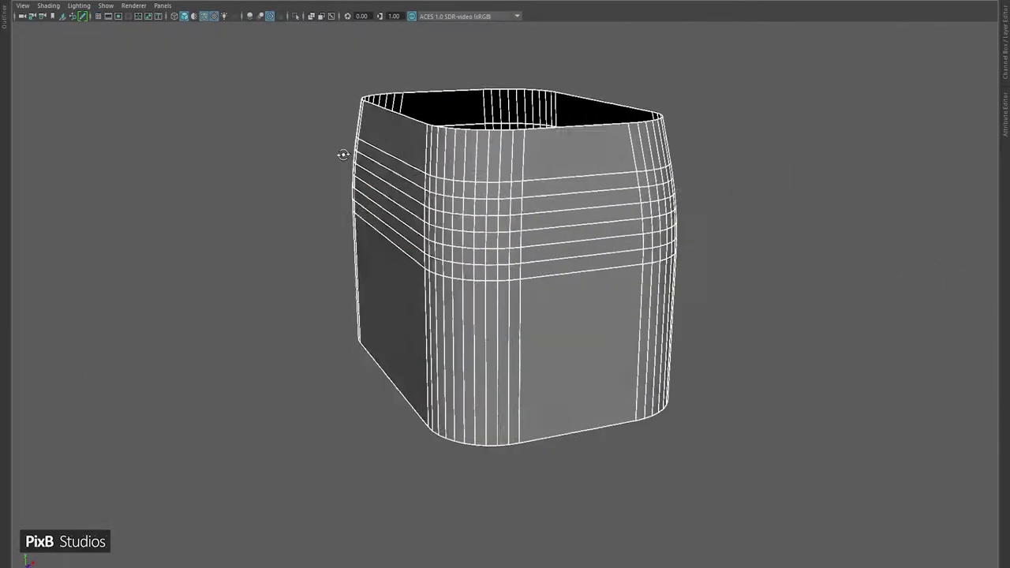
scroll(462, 234, up, 5)
alt+middle_drag(559, 233, 558, 243)
scroll(558, 243, down, 3)
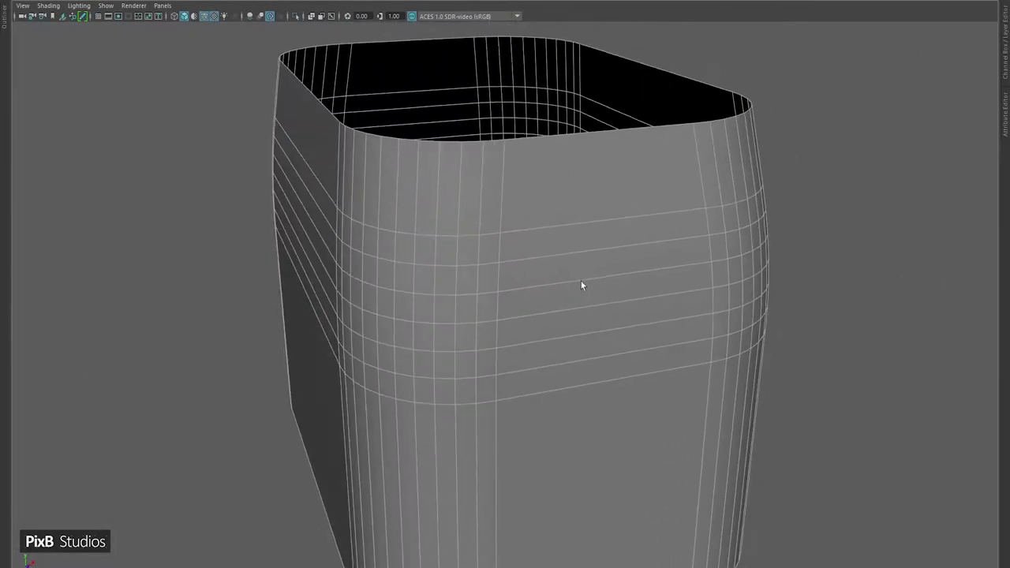
- Select the left and right faces and delete them, leaving the front-left panel
alt+drag(581, 248, 507, 251)
alt+drag(449, 213, 481, 142)
scroll(431, 112, down, 3)
drag(271, 562, 272, 560)
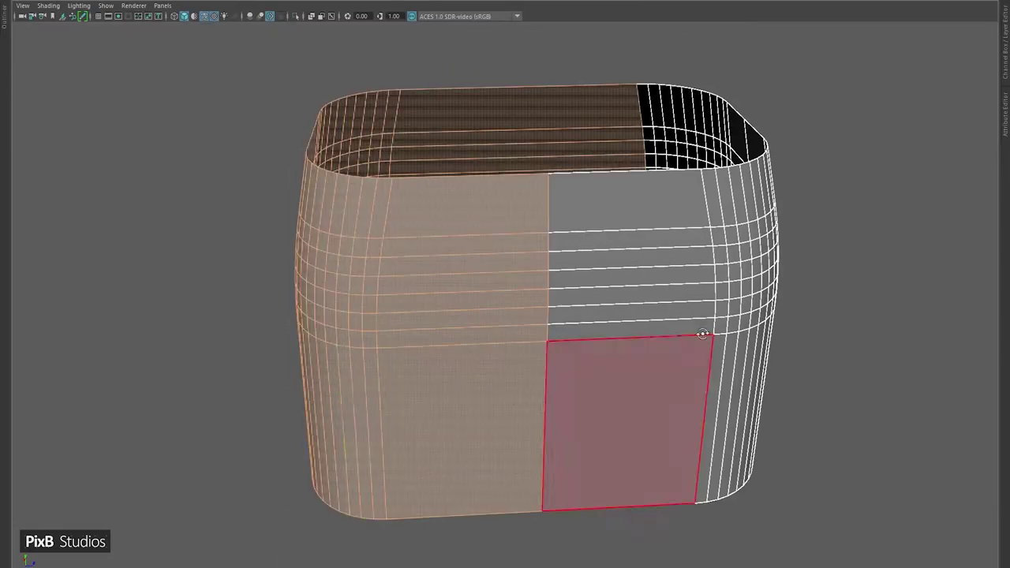
alt+drag(705, 334, 721, 82)
shift+drag(533, 558, 536, 555)
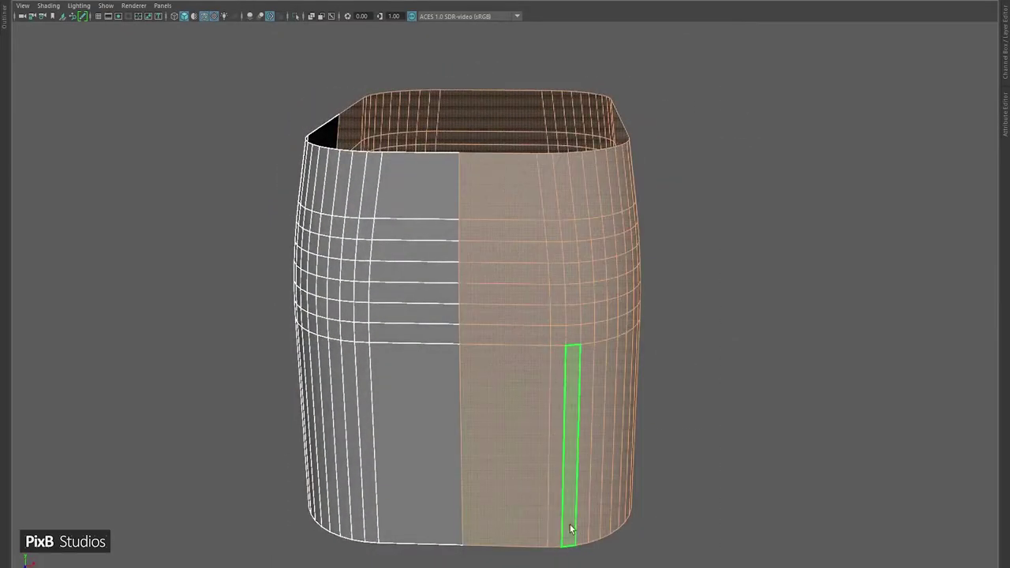
key(Delete)
- Insert a vertical edge loop and several horizontal edge loops across the panel
scroll(330, 339, up, 5)
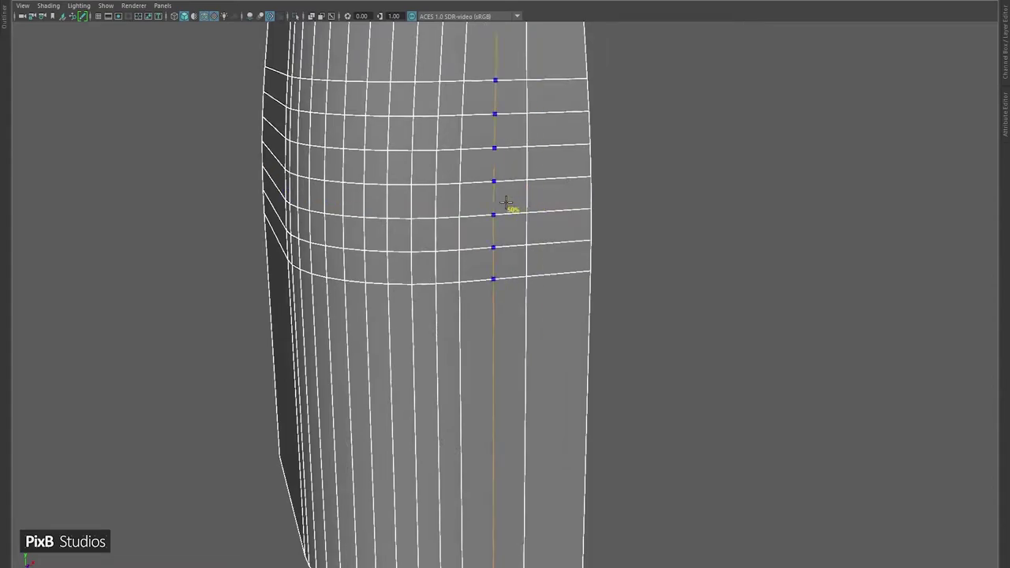
click(562, 209)
alt+drag(562, 348, 542, 163)
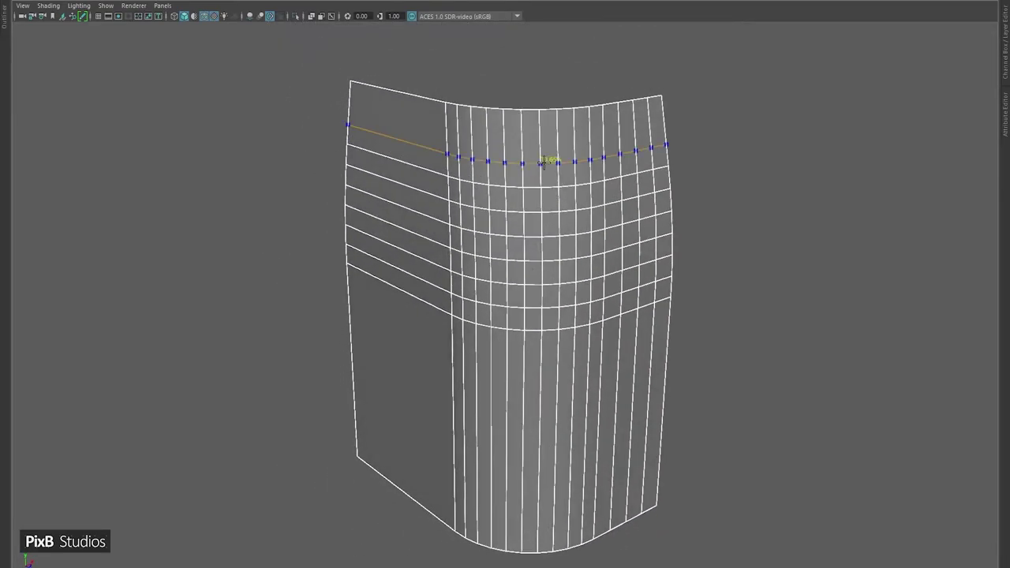
right_drag(543, 158, 578, 147)
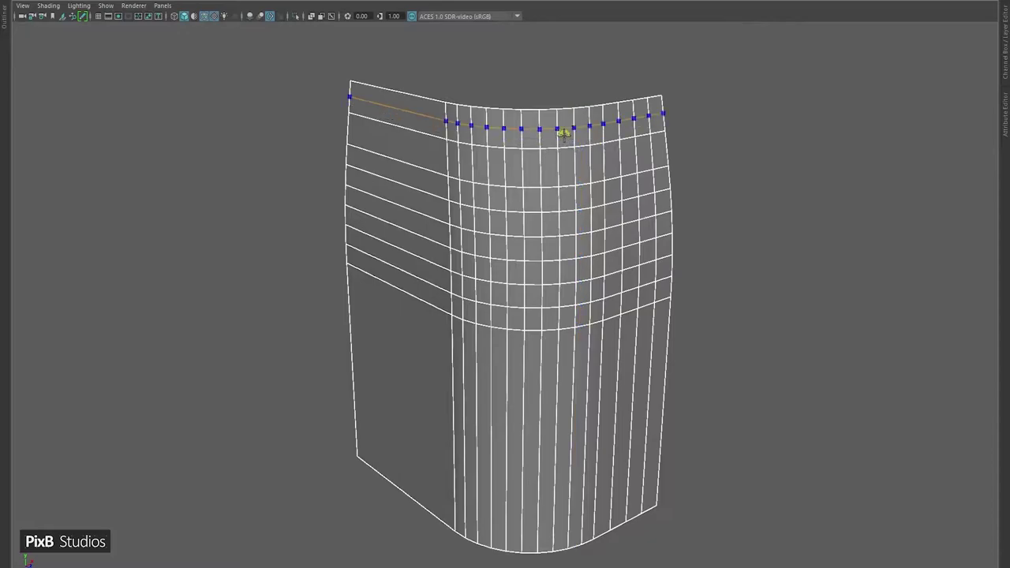
alt+middle_drag(563, 166, 523, 316)
click(516, 344)
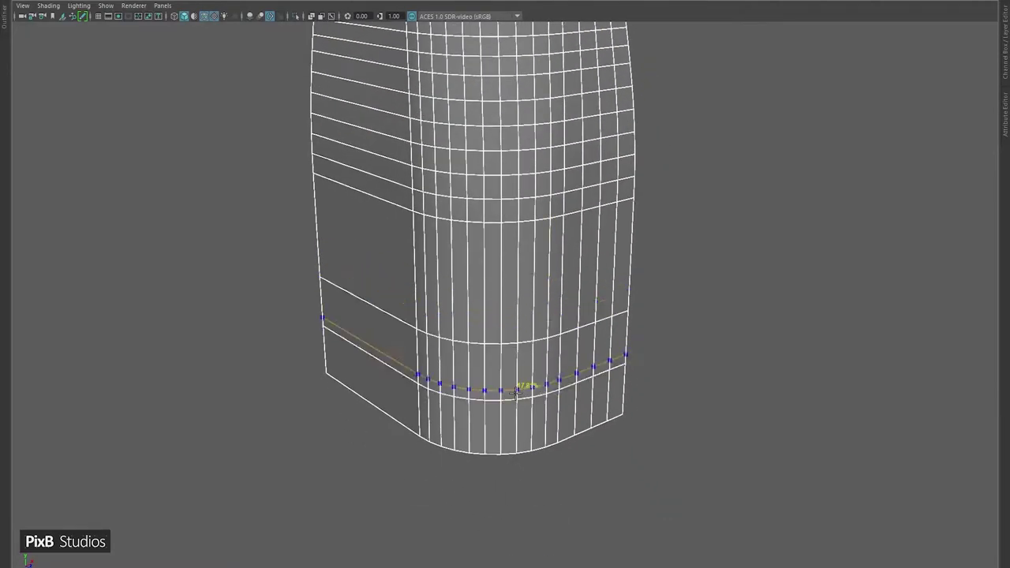
click(515, 391)
click(502, 370)
click(523, 228)
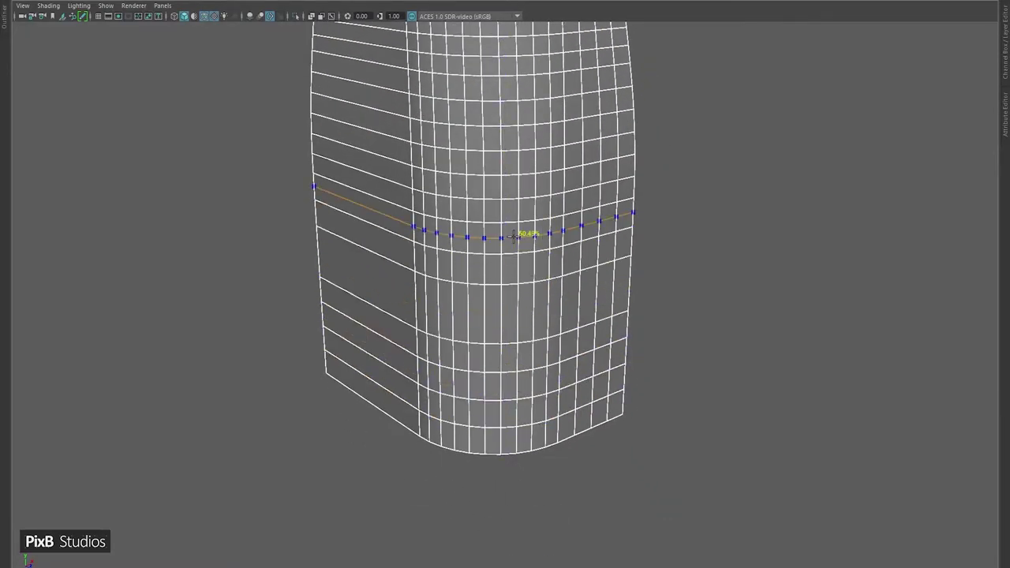
click(521, 293)
alt+drag(572, 351, 485, 264)
scroll(497, 270, down, 3)
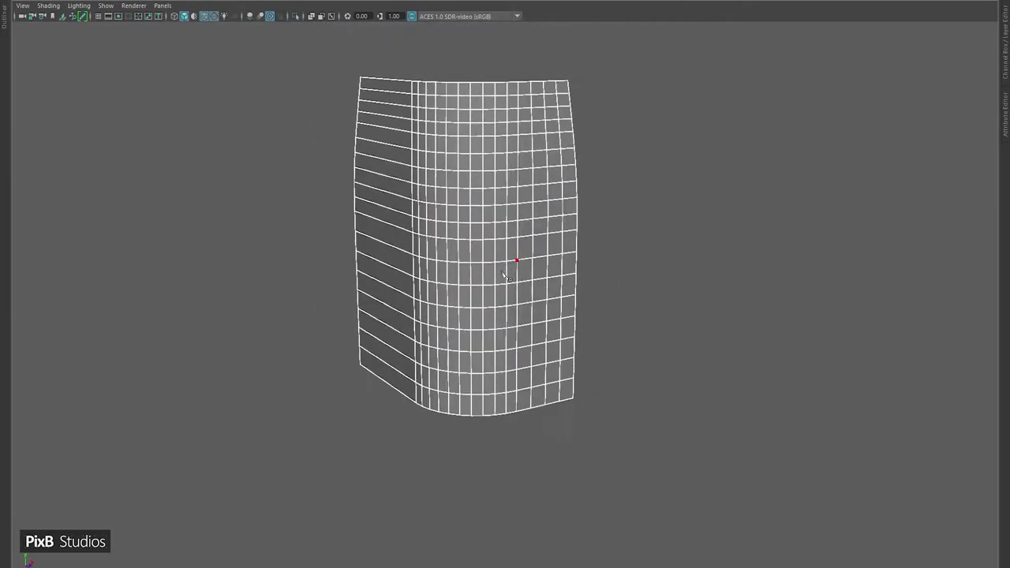
- Add a vertical loop near the right and more horizontal loops through the middle and bottom
ctrl+click(528, 286)
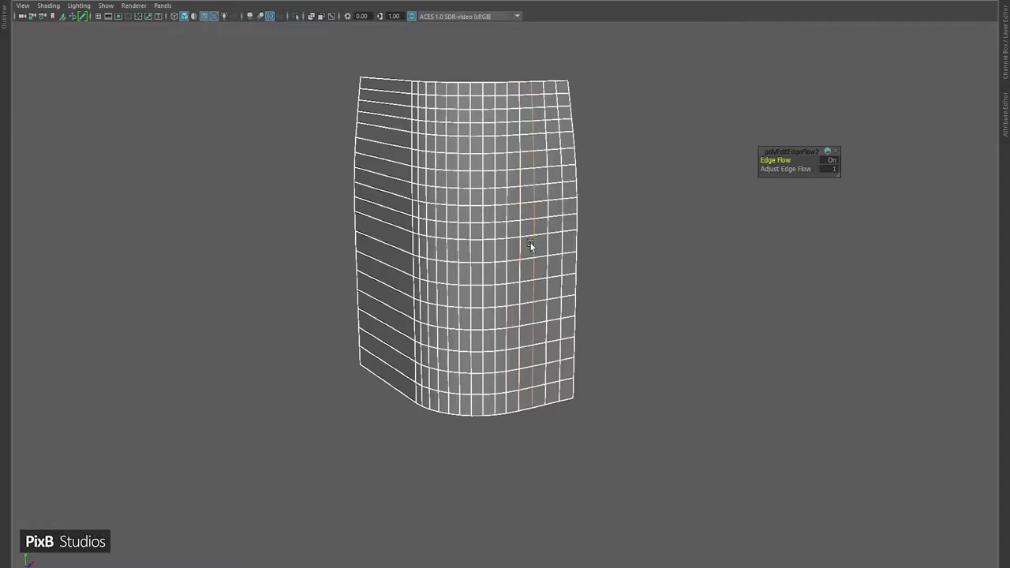
scroll(521, 316, up, 2)
ctrl+click(510, 357)
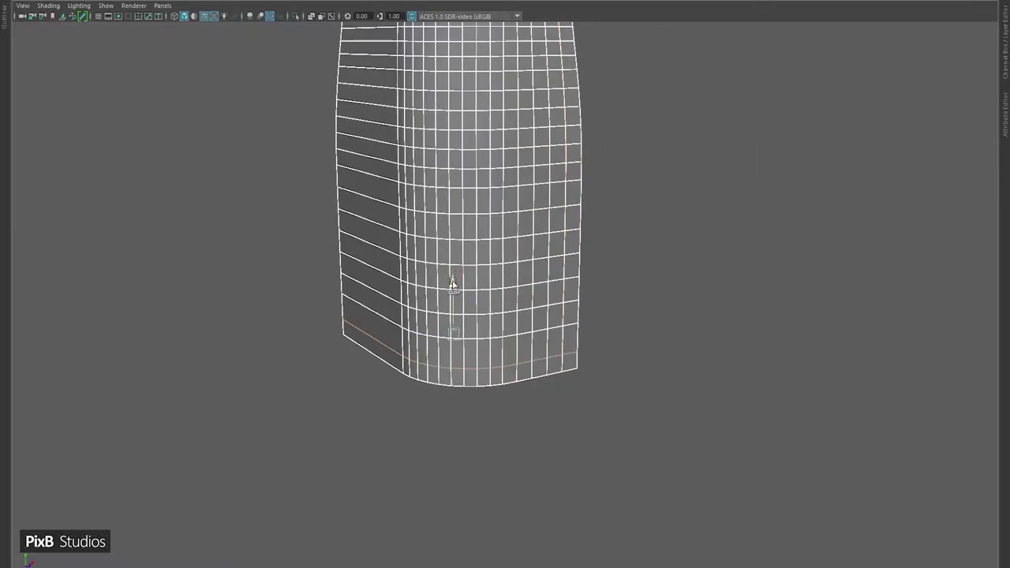
alt+drag(452, 284, 561, 345)
scroll(561, 345, up, 3)
ctrl+click(489, 247)
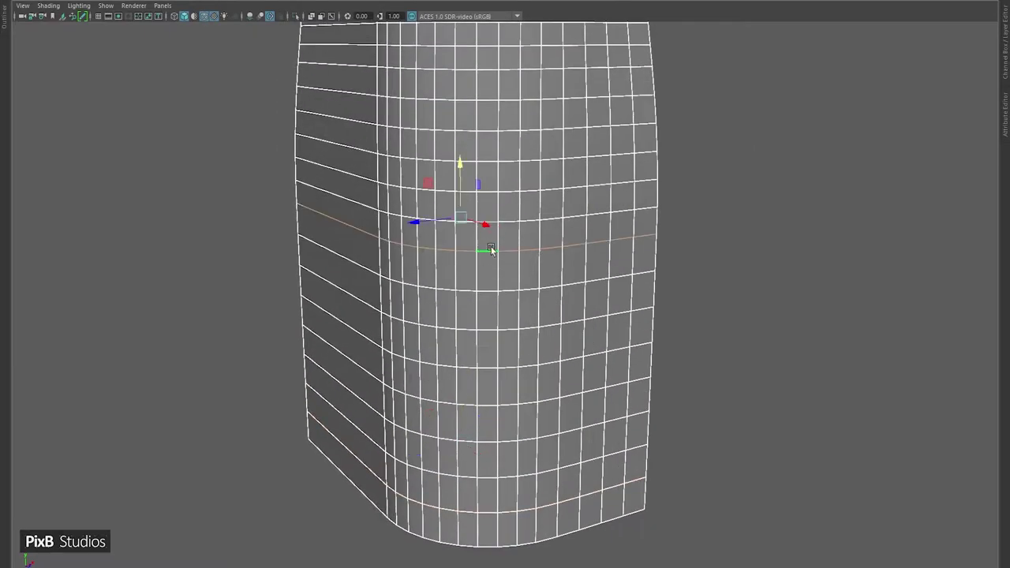
ctrl+click(467, 223)
ctrl+click(464, 247)
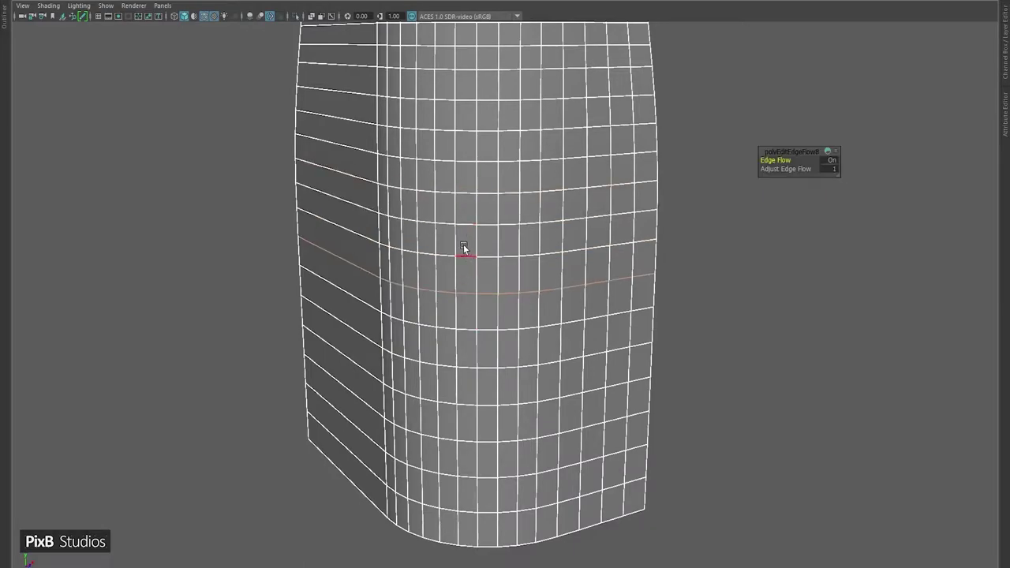
ctrl+click(469, 293)
- Deselect the half-skirt mesh, then reselect it
click(748, 218)
scroll(662, 205, down, 3)
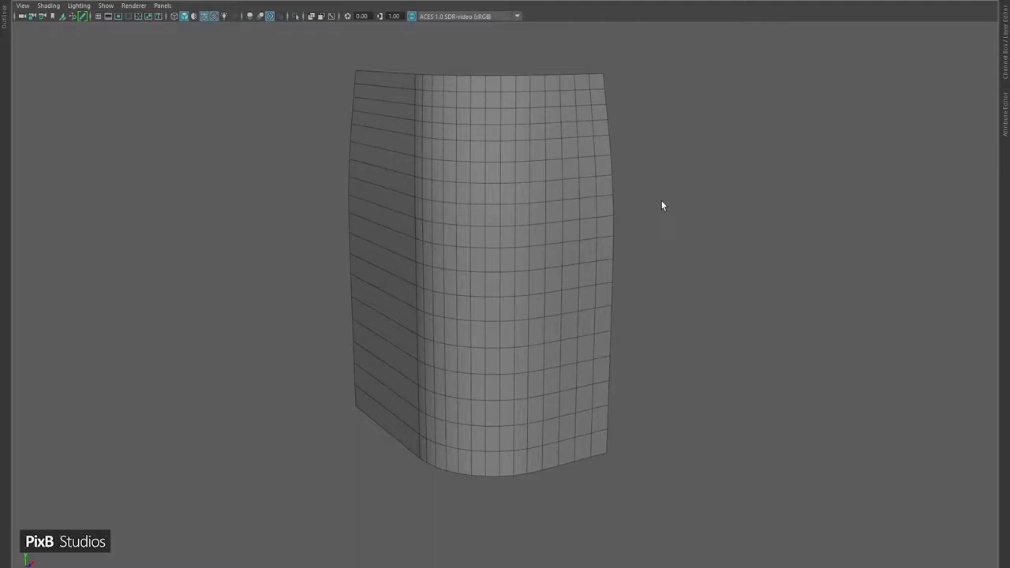
alt+drag(666, 219, 583, 198)
click(584, 198)
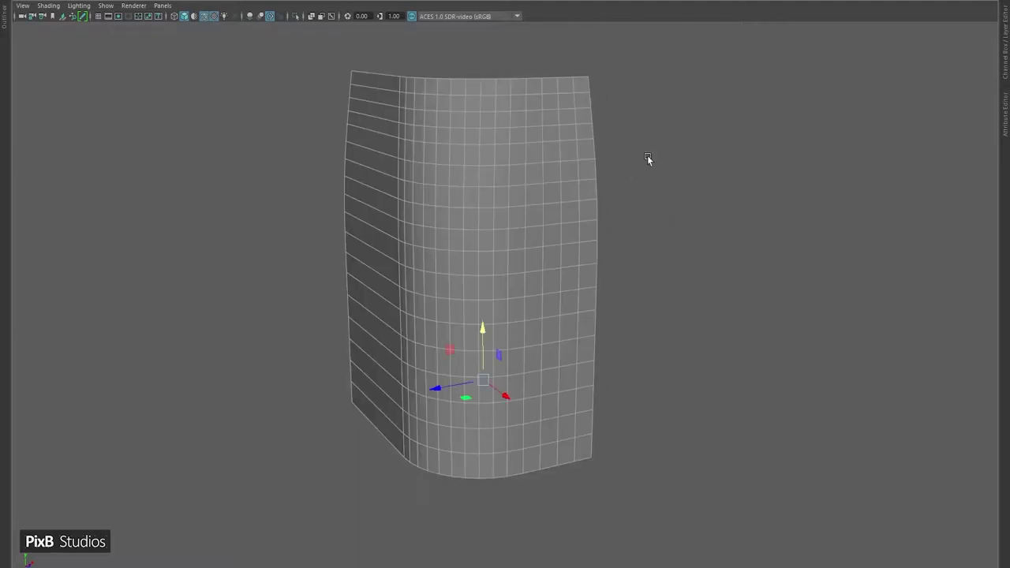
- Mirror the half skirt across the X axis into a full skirt
shift+right_click(651, 56)
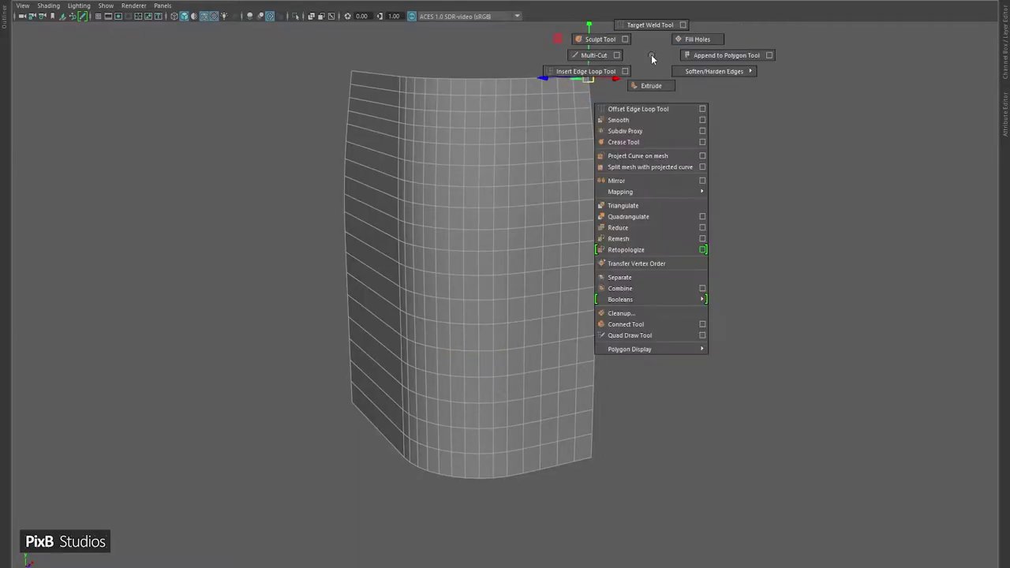
click(641, 182)
click(847, 213)
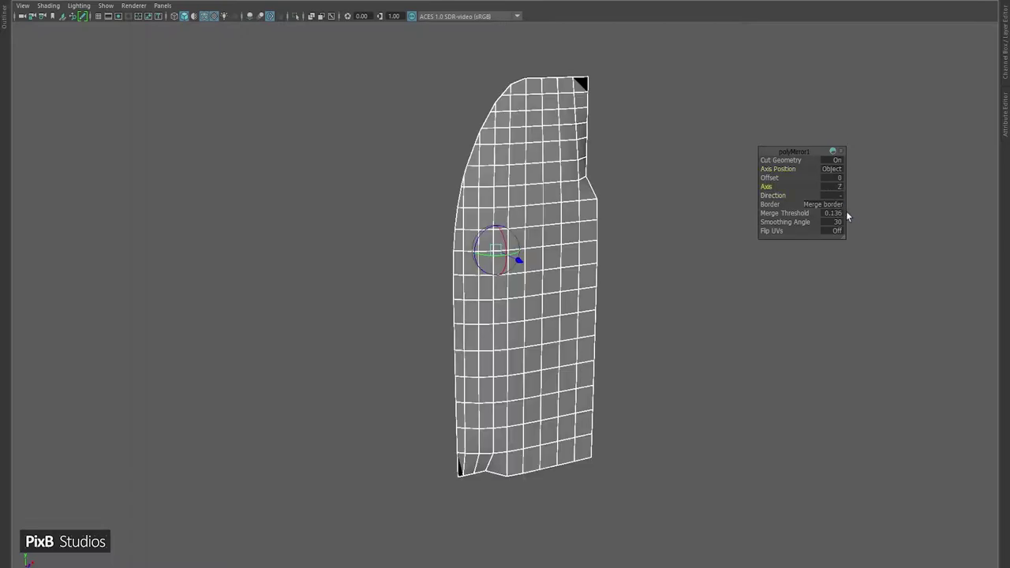
click(841, 186)
click(852, 197)
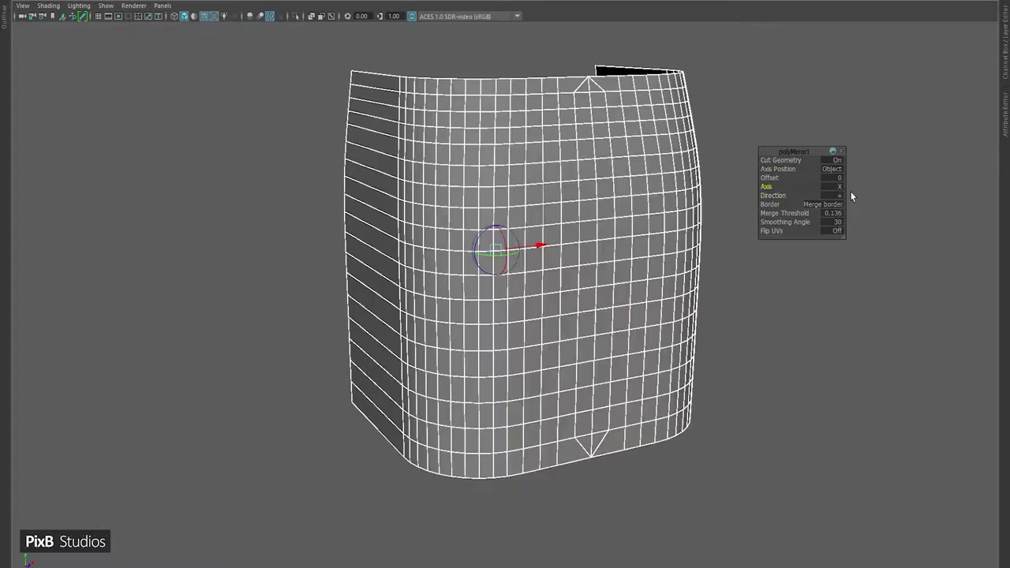
- Turn on World X symmetry and switch to vertex editing
alt+drag(548, 265, 550, 202)
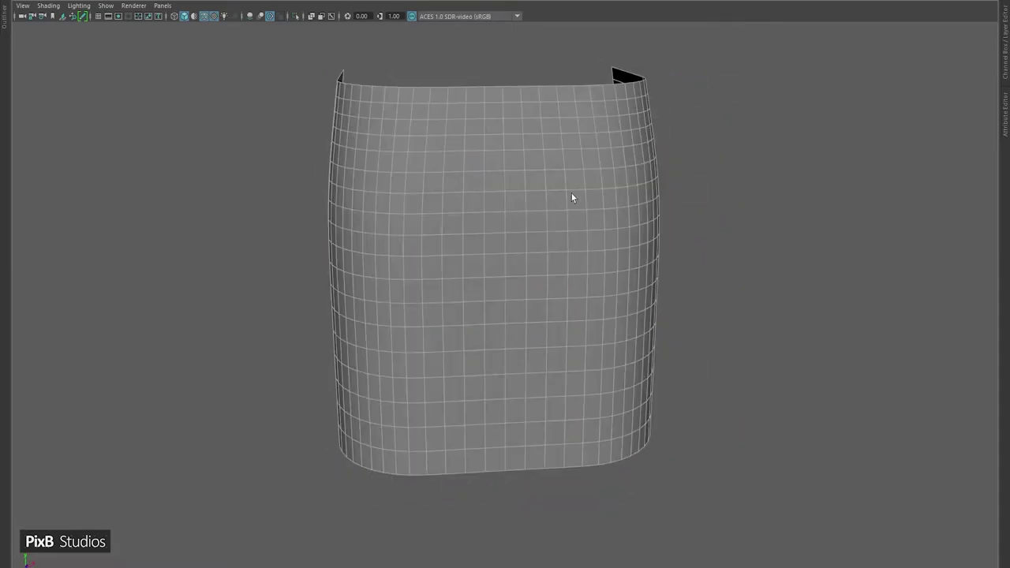
right_drag(561, 194, 558, 104)
key(F9)
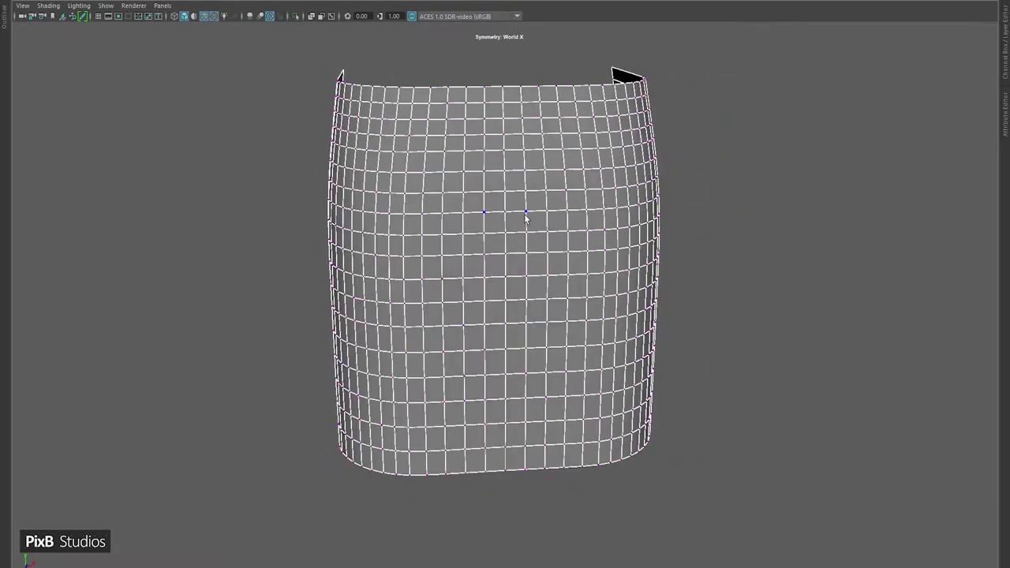
alt+drag(471, 191, 525, 187)
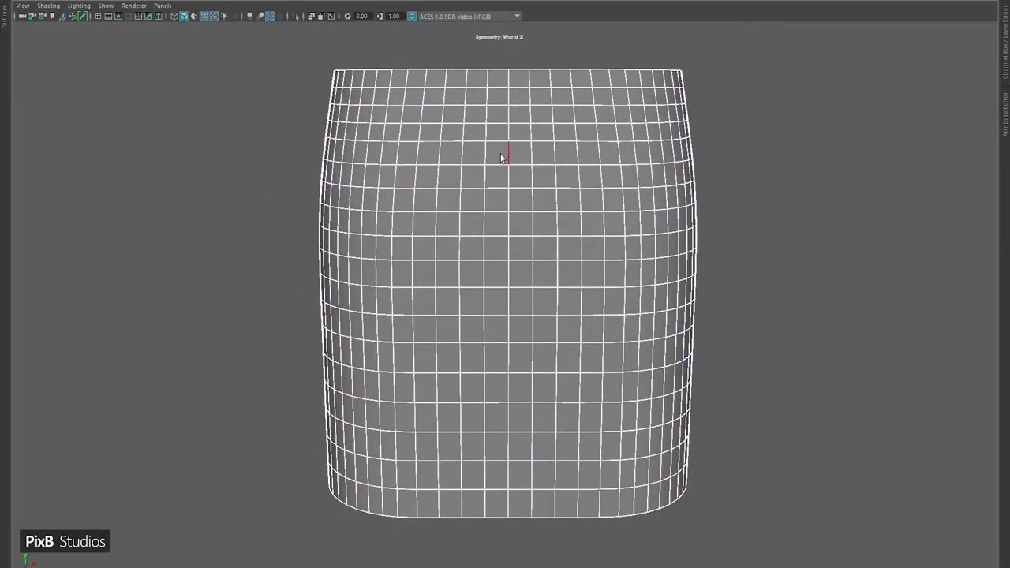
- Insert horizontal edge loops near the waist, hem and middle of the skirt
ctrl+click(497, 162)
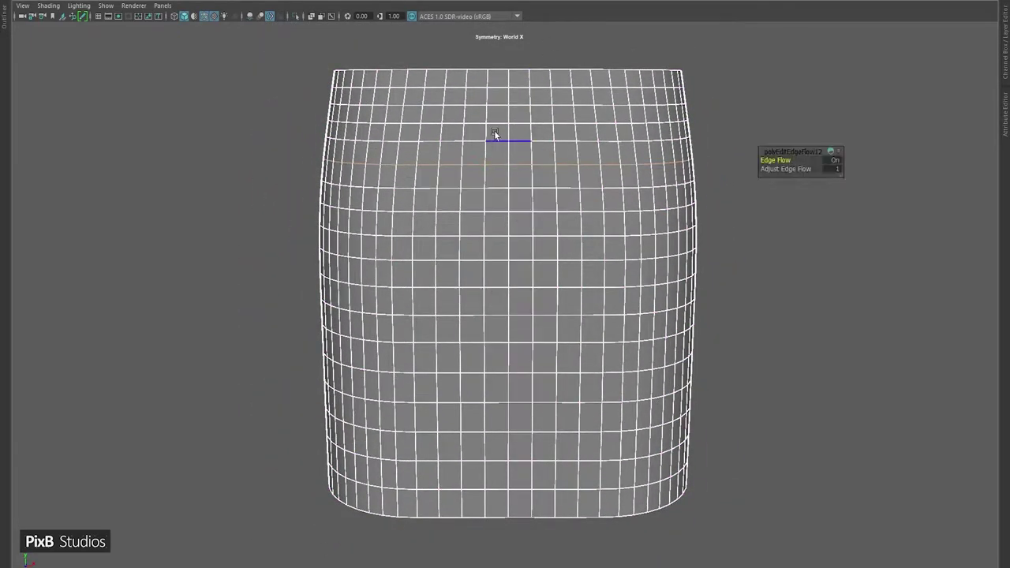
ctrl+click(496, 444)
ctrl+click(521, 139)
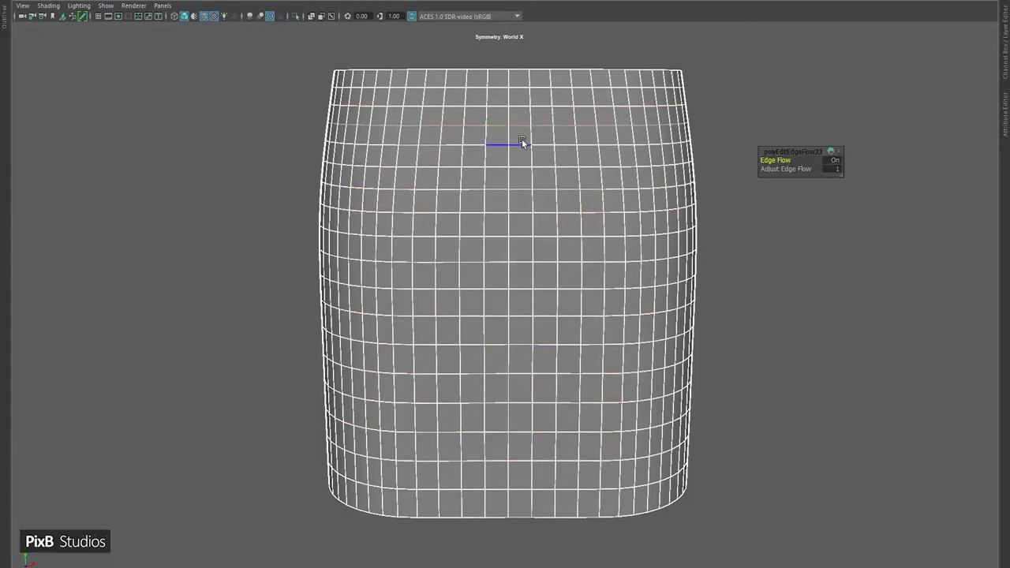
ctrl+click(565, 394)
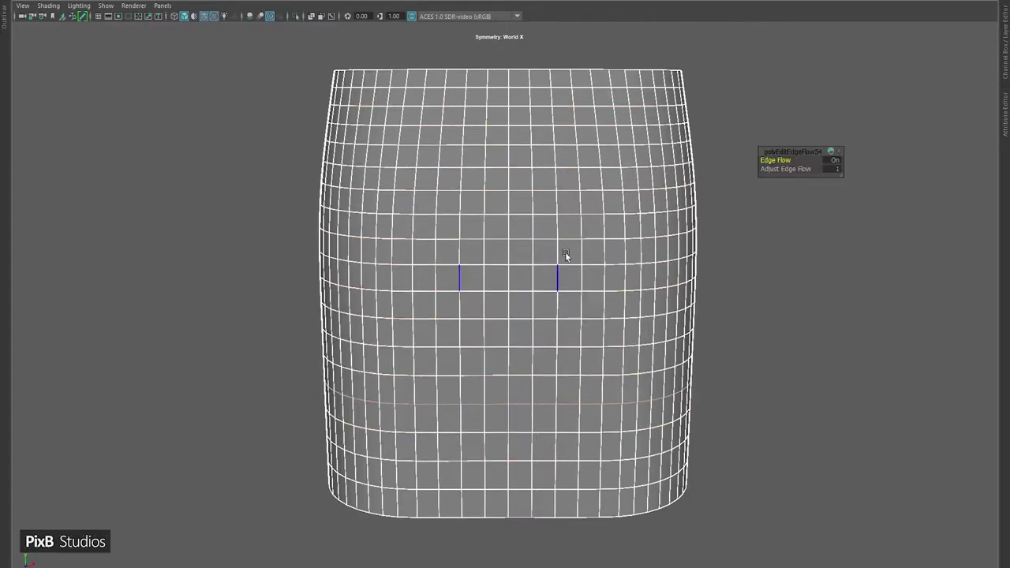
alt+drag(571, 266, 581, 220)
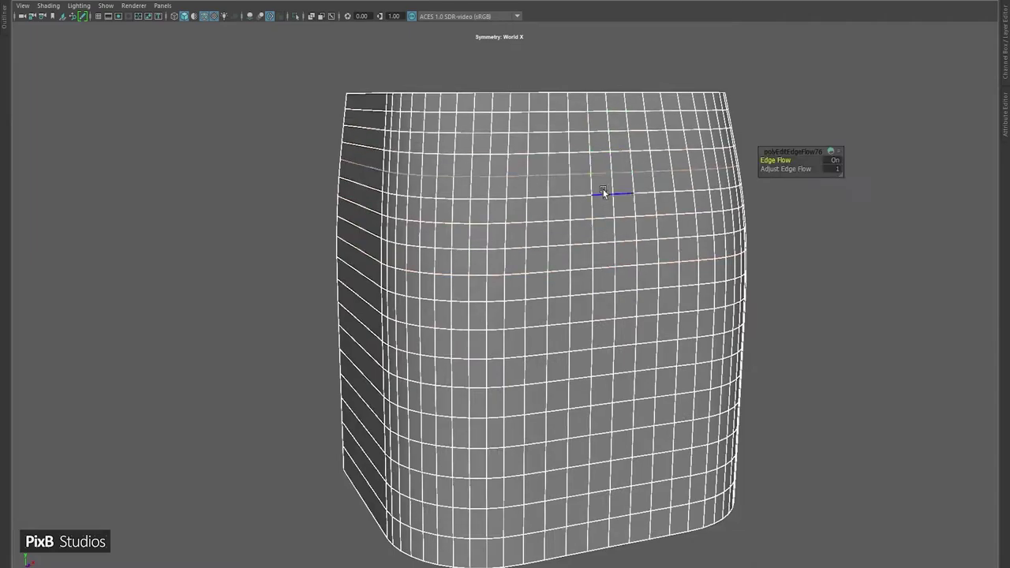
ctrl+click(576, 286)
ctrl+click(579, 175)
ctrl+click(578, 425)
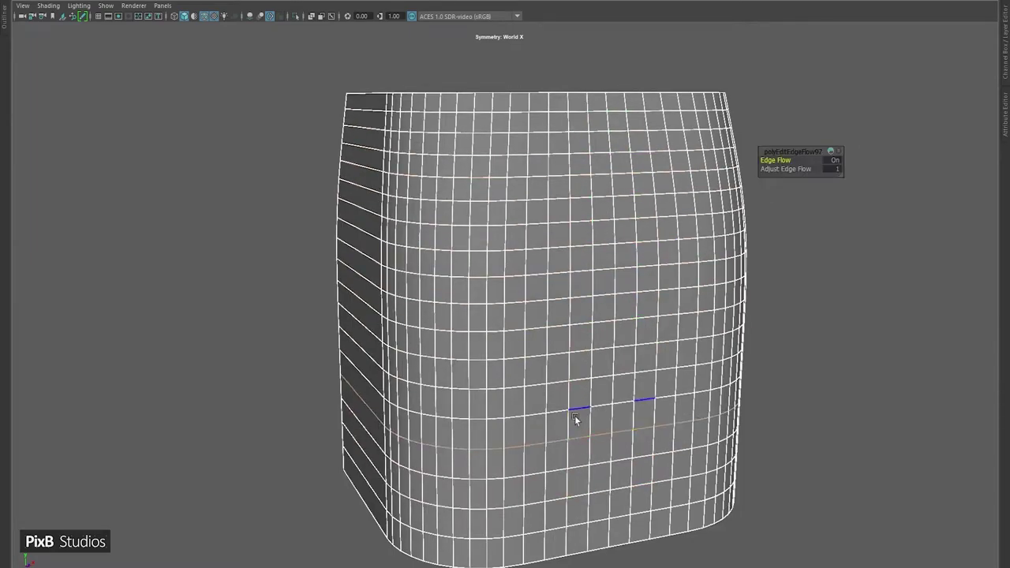
- Add six more horizontal edge loops spread down the skirt
ctrl+click(580, 245)
ctrl+click(575, 126)
ctrl+click(571, 359)
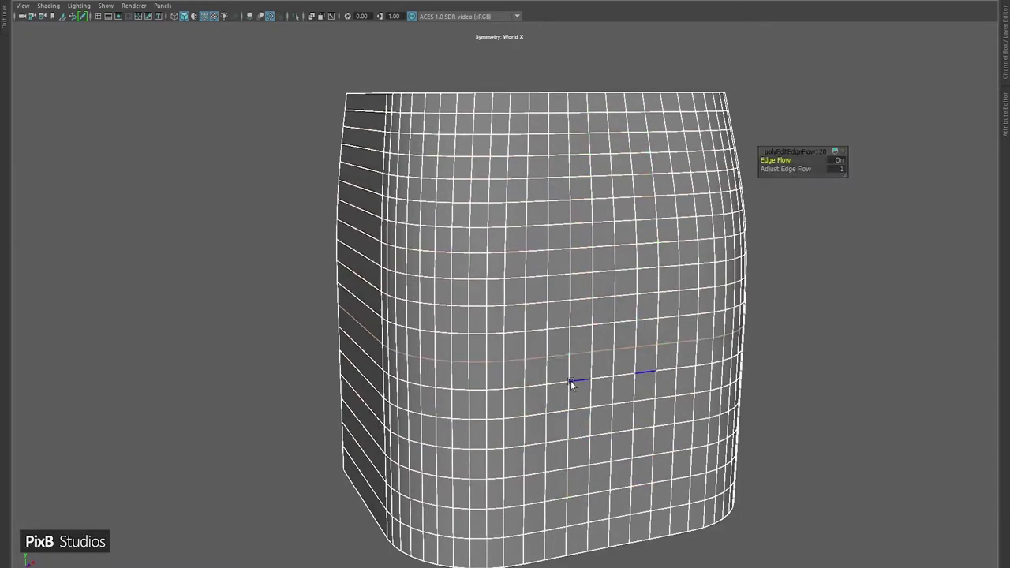
ctrl+click(578, 442)
ctrl+click(578, 220)
ctrl+click(582, 135)
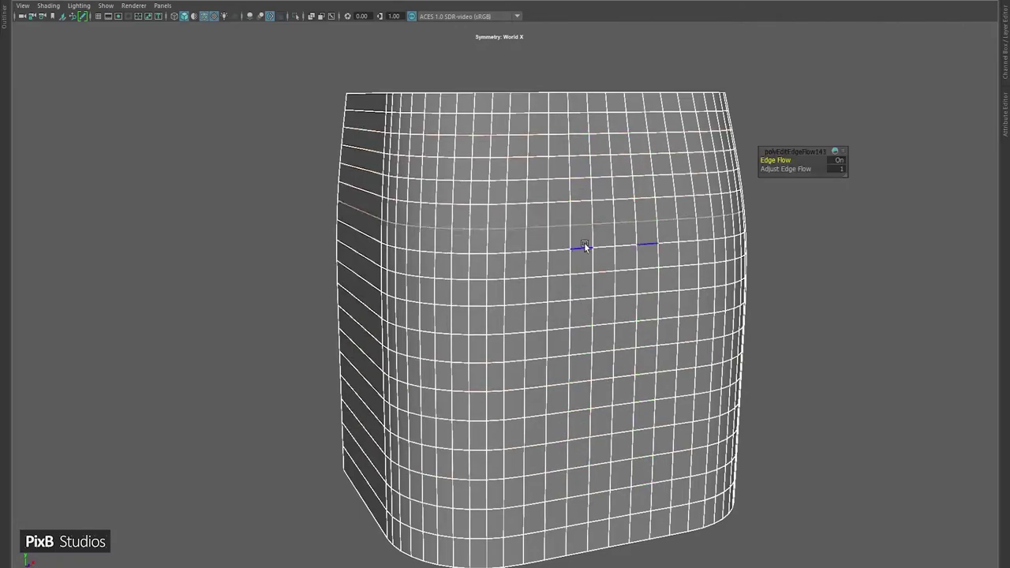
scroll(712, 316, down, 3)
click(712, 316)
- Switch to the front view and display the skirt as wireframe
alt+drag(818, 206, 721, 254)
alt+drag(649, 219, 494, 184)
scroll(442, 198, up, 3)
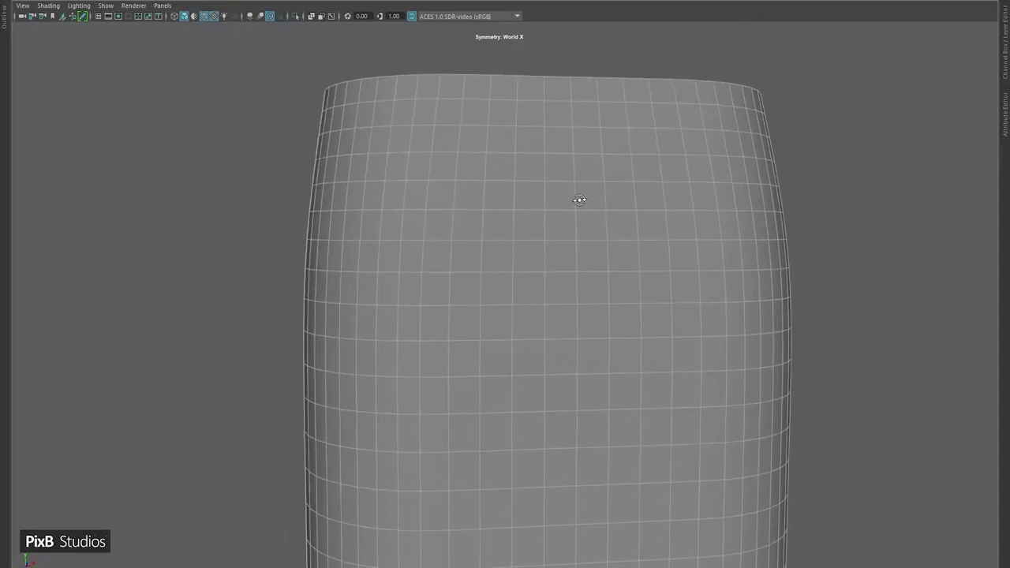
key(space)
drag(543, 208, 543, 236)
scroll(518, 347, up, 2)
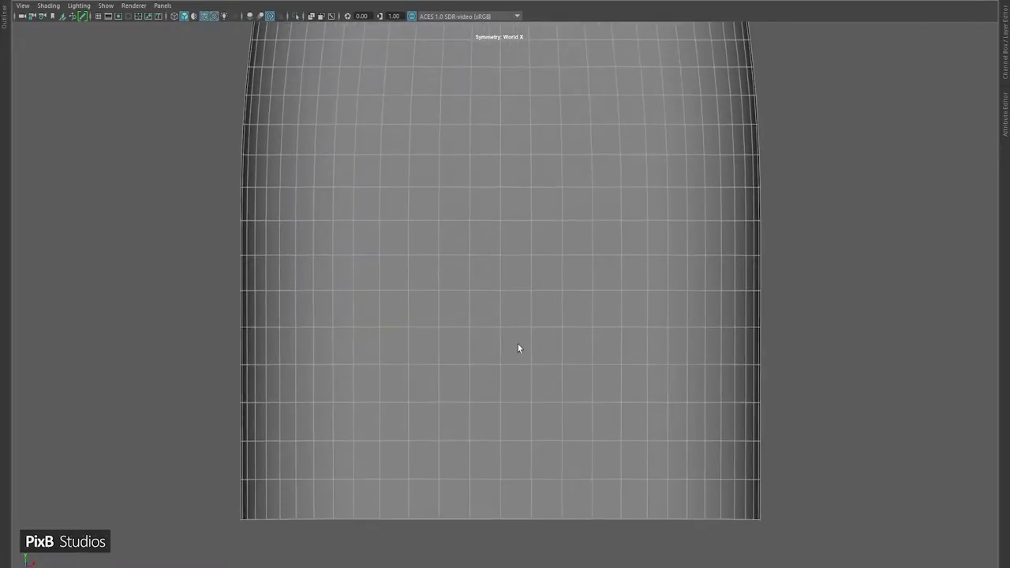
scroll(498, 264, down, 5)
key(4)
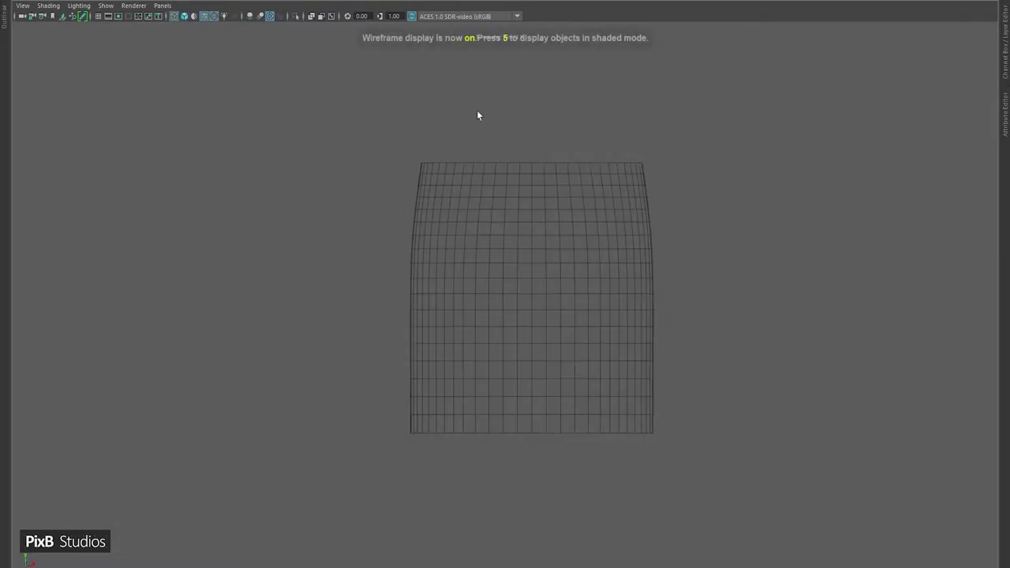
scroll(478, 112, up, 2)
- Create a new cube and raise it up onto the front of the skirt
shift+right_click(510, 97)
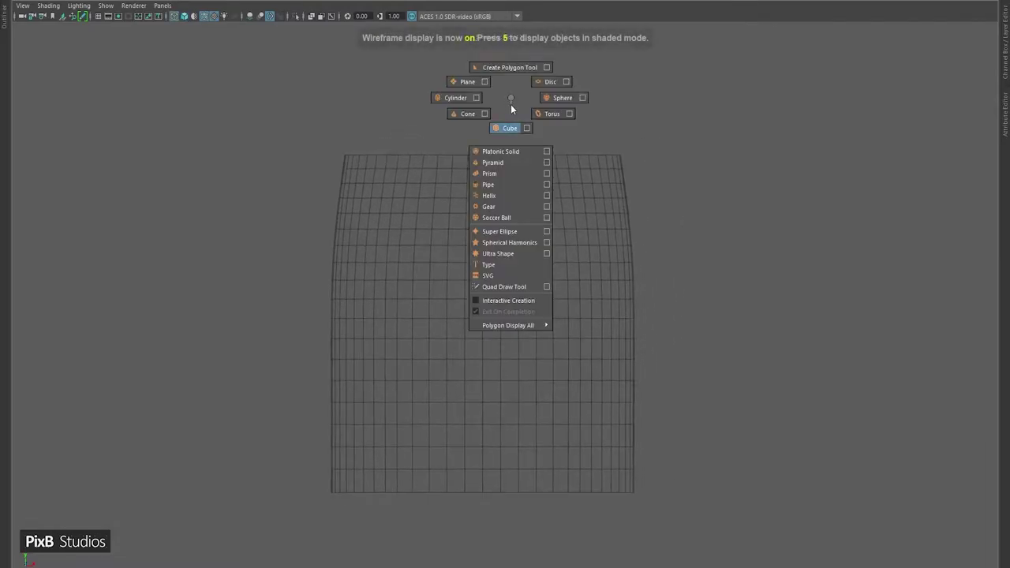
click(510, 127)
alt+middle_drag(525, 216, 538, 198)
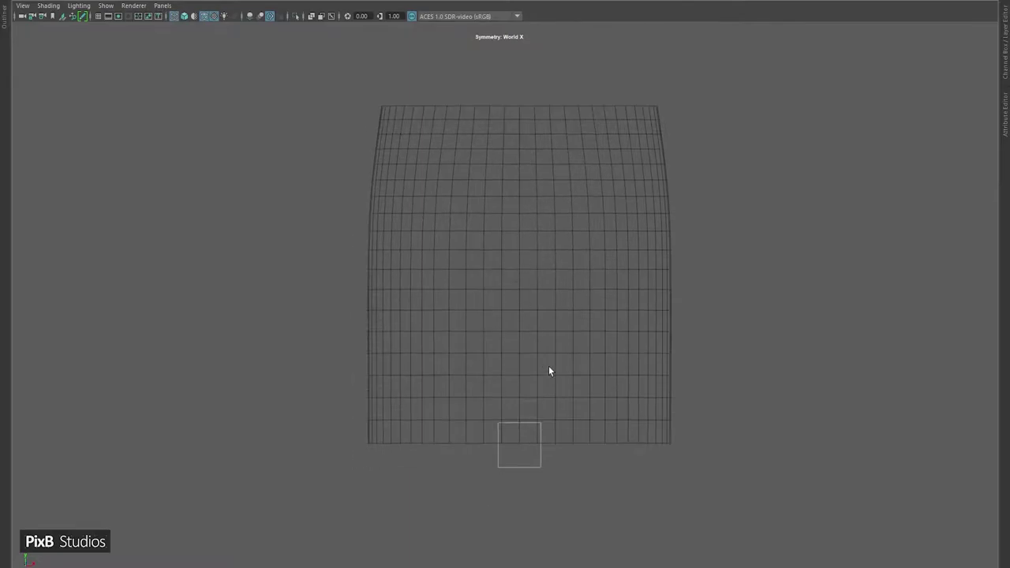
click(519, 444)
drag(519, 390, 513, 271)
drag(504, 173, 490, 135)
- Switch to shaded display and reselect the cube from a side view
scroll(500, 122, up, 3)
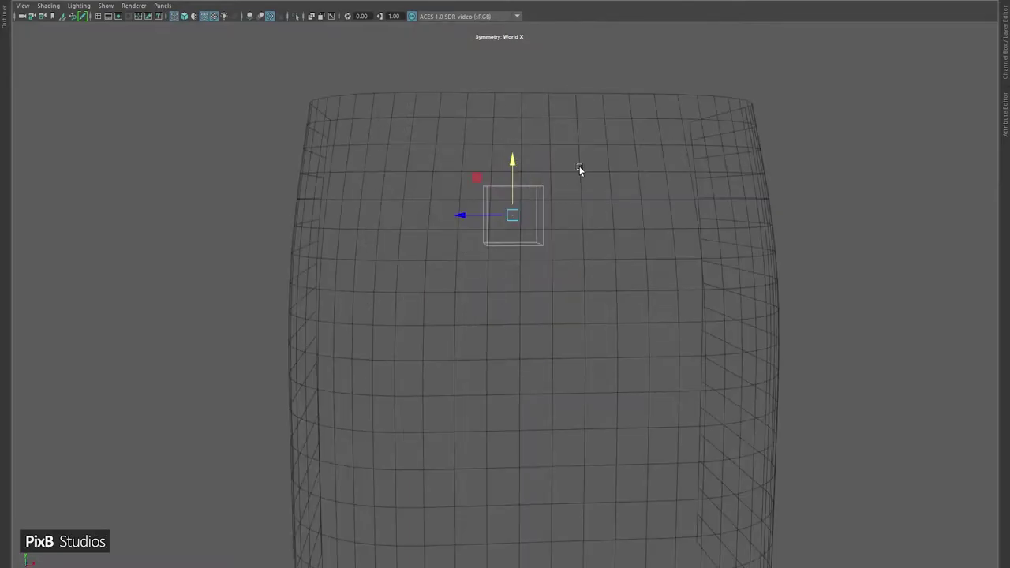
scroll(589, 234, down, 3)
alt+drag(589, 234, 550, 272)
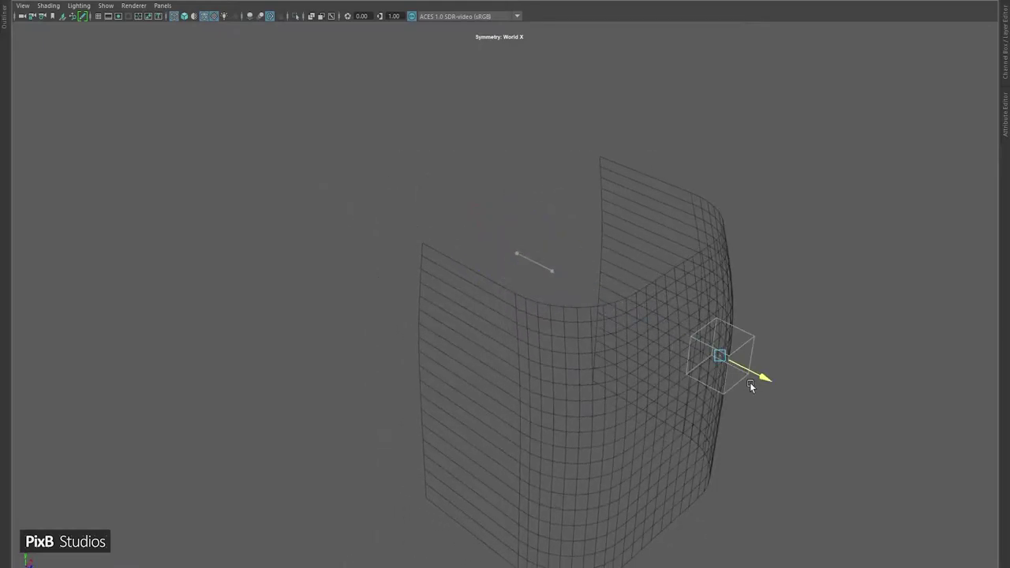
key(6)
mouse_move(707, 374)
alt+mouse_down()
mouse_move(733, 356)
mouse_move(705, 319)
alt+mouse_up()
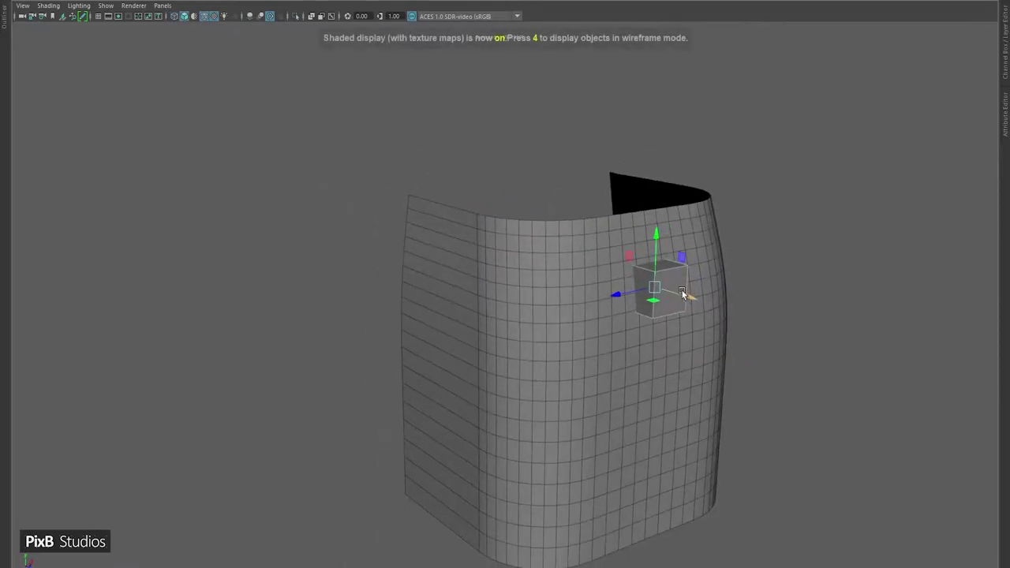
click(865, 237)
drag(810, 395, 626, 250)
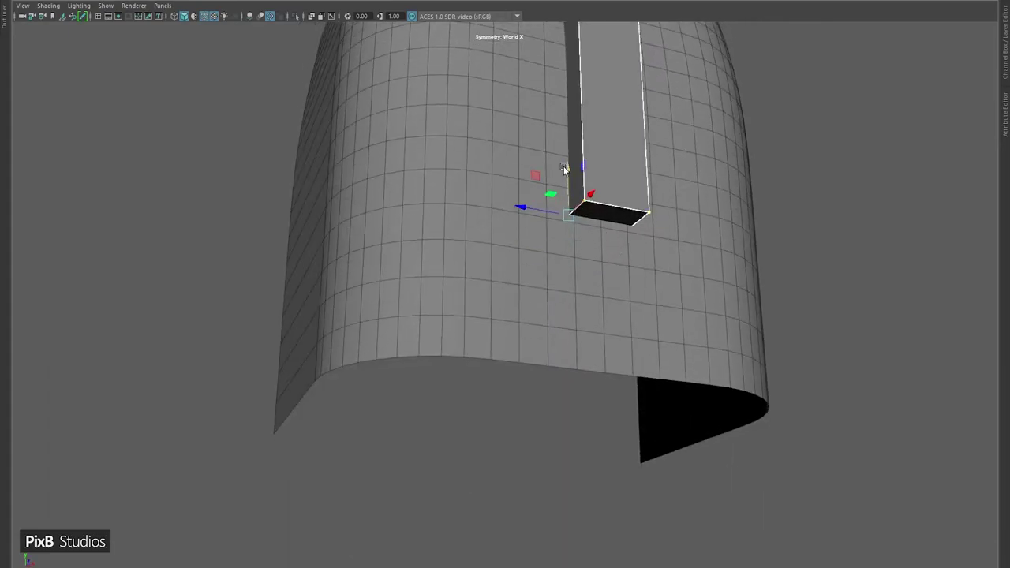
- Nudge the tall box vertically into place against the skirt, then deselect it
alt+drag(607, 151, 716, 168)
drag(569, 86, 569, 91)
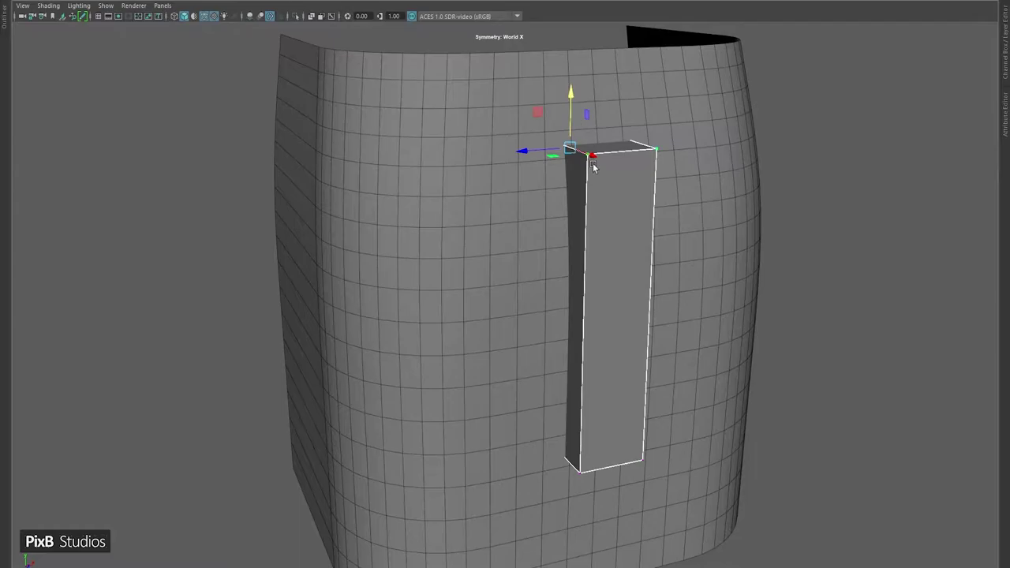
click(799, 131)
alt+drag(800, 131, 472, 227)
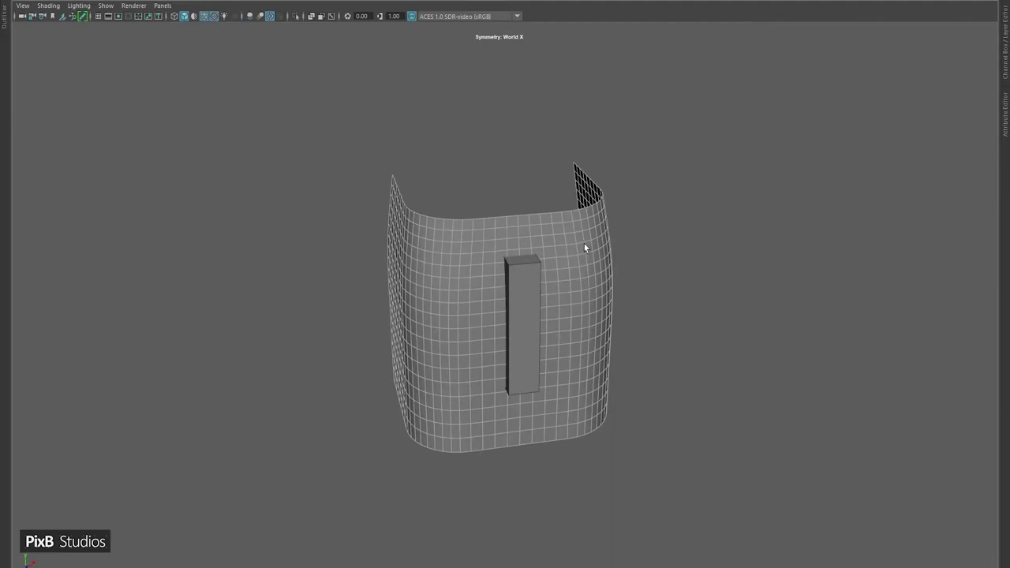
- Hide the selected geometry, then bevel the tall box's corner edges: 4 segments, Fraction 0.5
key(ctrl+h)
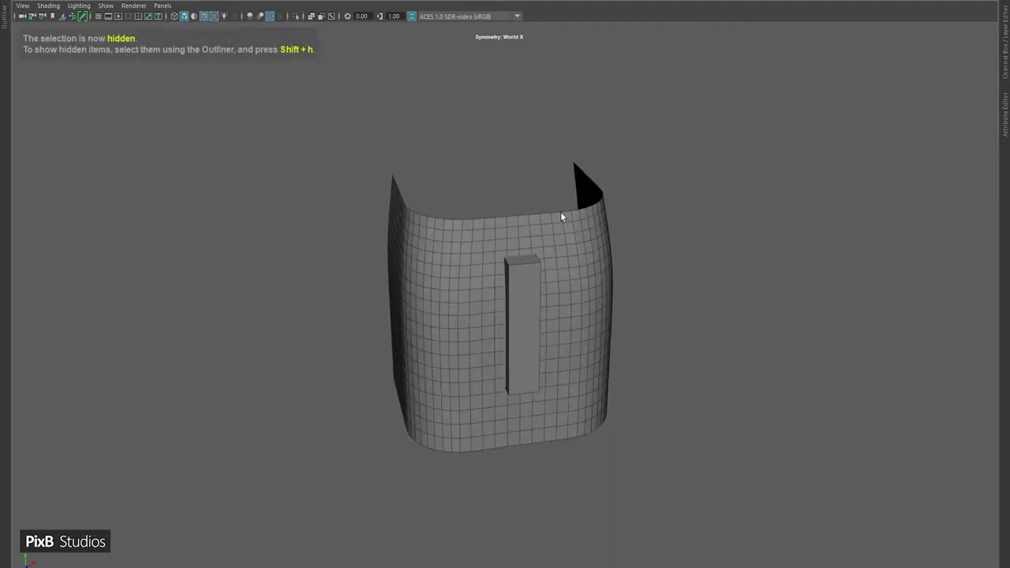
alt+drag(560, 212, 559, 228)
scroll(504, 225, up, 3)
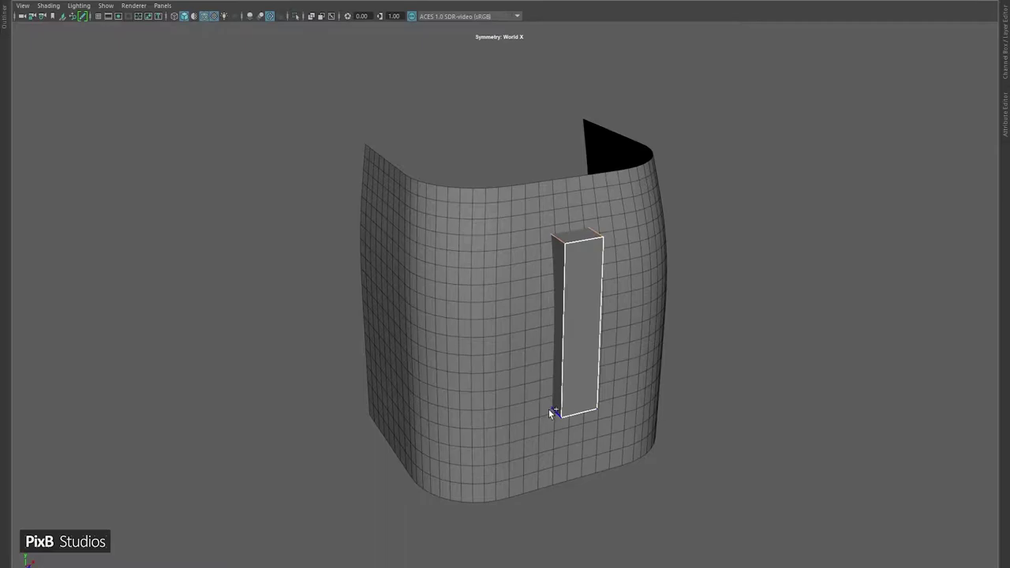
scroll(489, 229, up, 5)
key(ctrl+b)
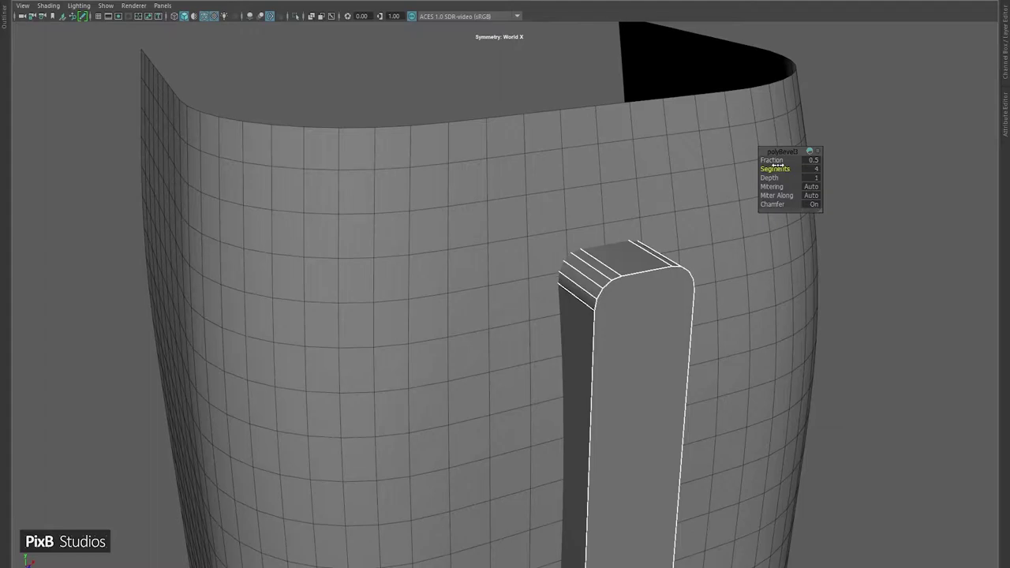
alt+drag(688, 258, 581, 258)
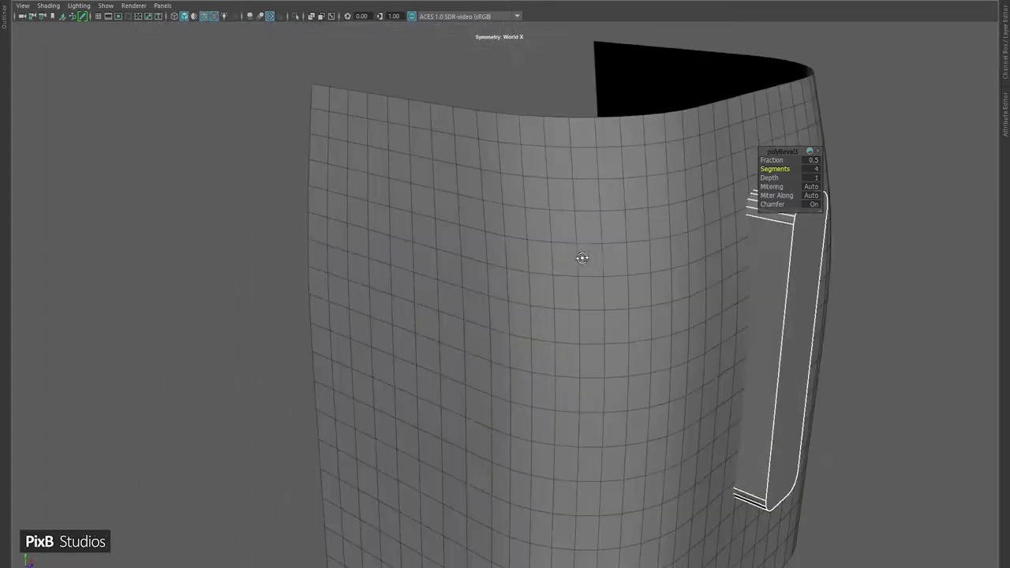
right_drag(853, 97, 853, 97)
- Select the skirt and subtract the rounded box from it with Booleans > Cut Out
shift+right_drag(761, 243, 719, 207)
click(719, 207)
click(787, 222)
shift+right_drag(787, 223, 784, 467)
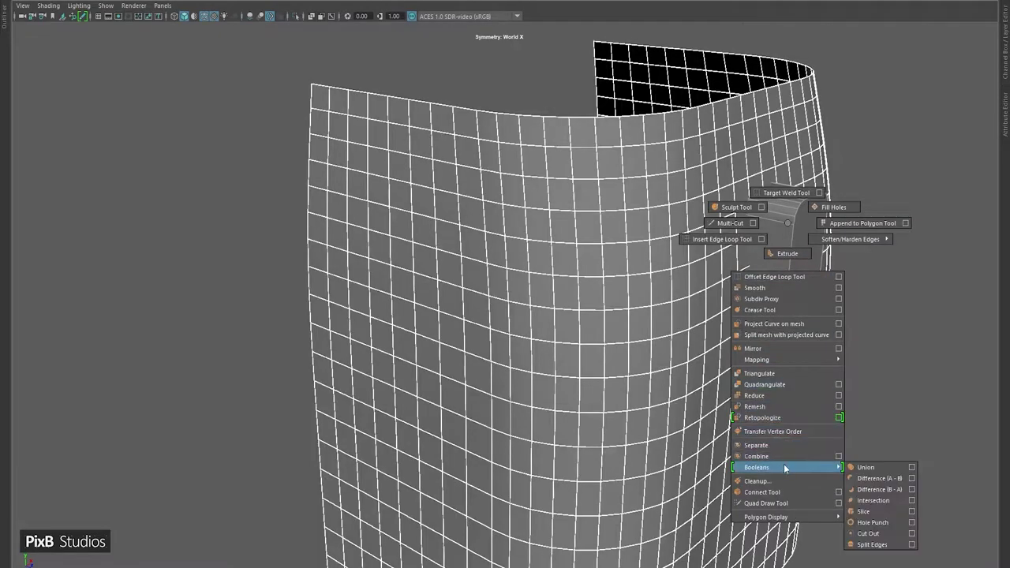
shift+right_drag(868, 533, 867, 533)
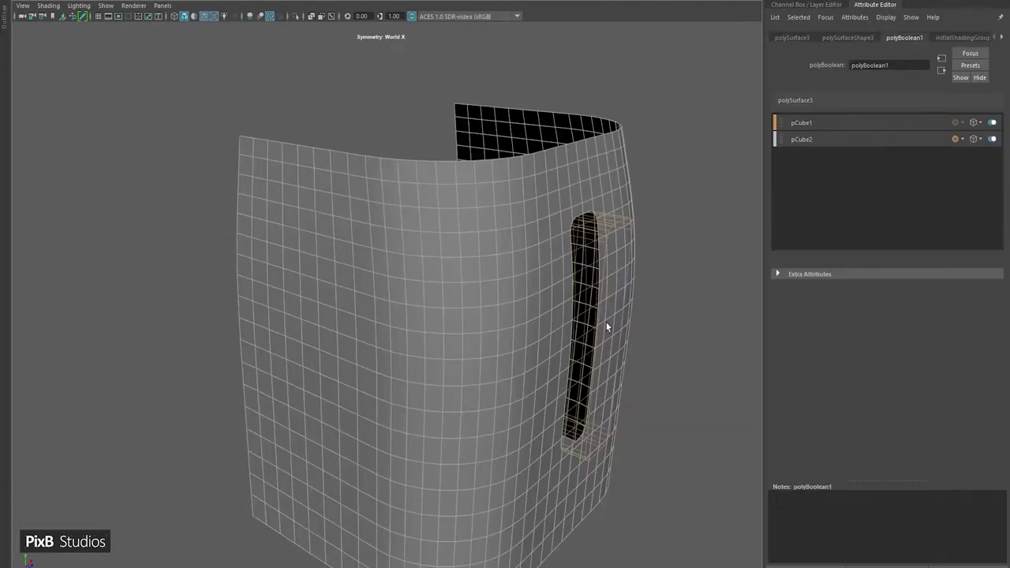
- Close the Attribute Editor and zoom in on the top of the slot
scroll(593, 227, up, 8)
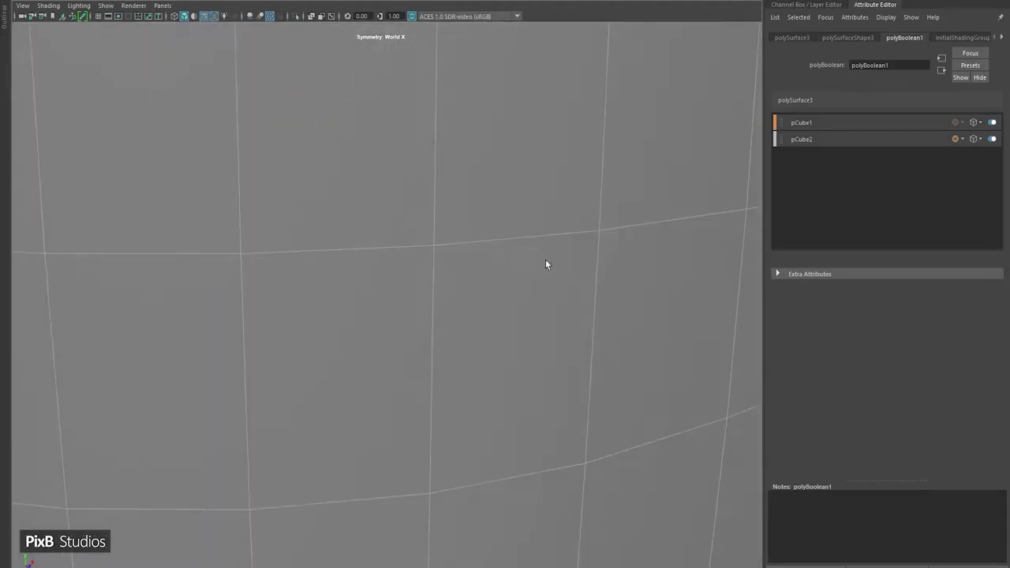
scroll(547, 263, down, 6)
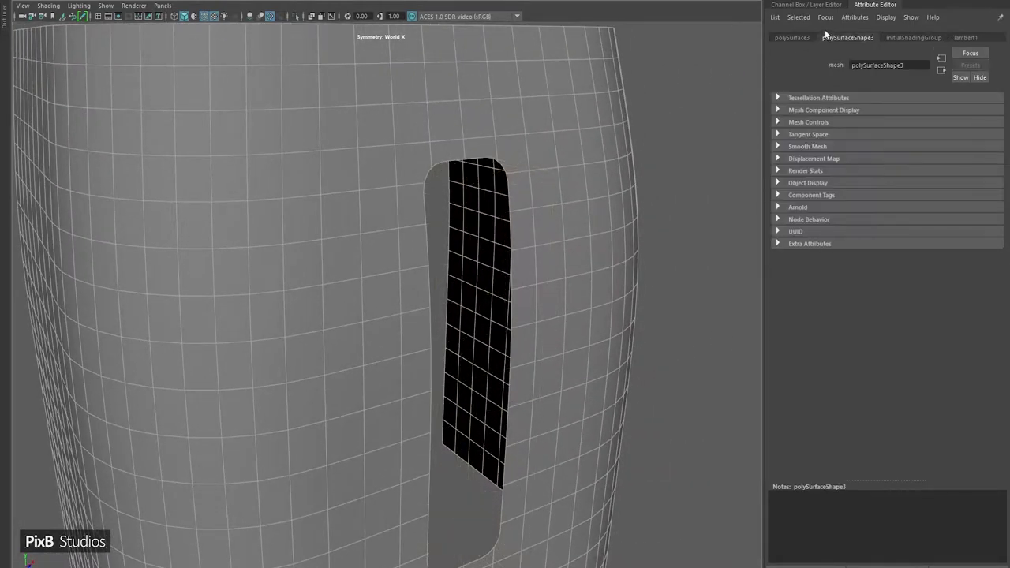
click(871, 5)
scroll(728, 142, down, 2)
alt+drag(730, 147, 334, 99)
scroll(416, 158, up, 6)
- In vertex mode, cut a mirrored edge from a grid vertex to the slit's top corner
scroll(450, 197, up, 3)
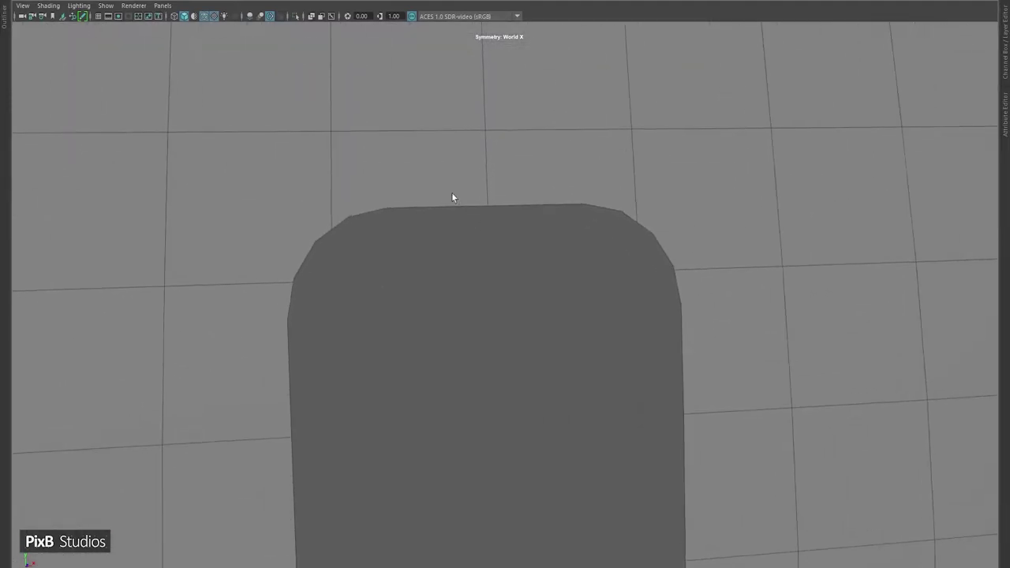
key(F9)
alt+drag(257, 165, 387, 145)
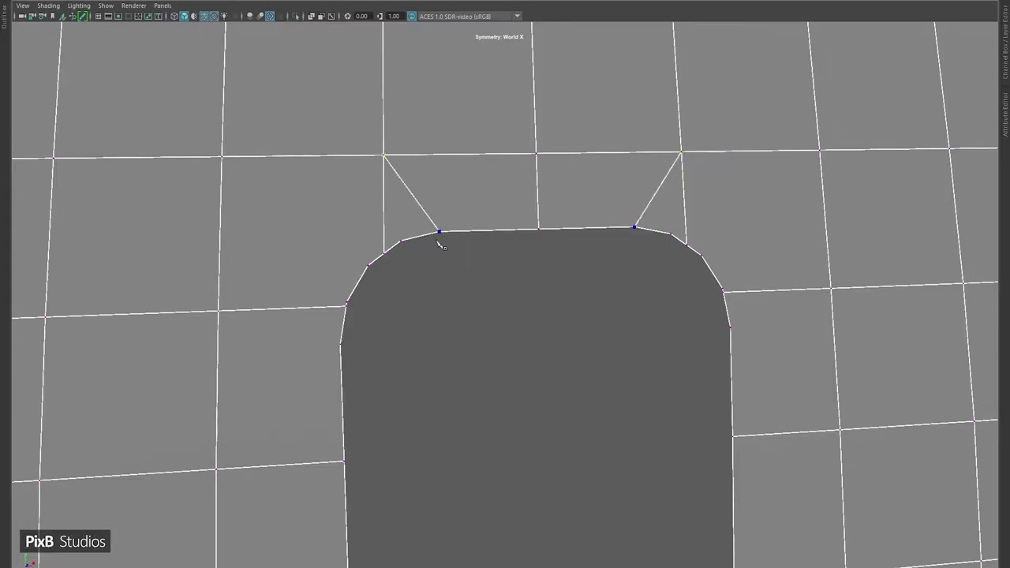
alt+drag(440, 245, 379, 273)
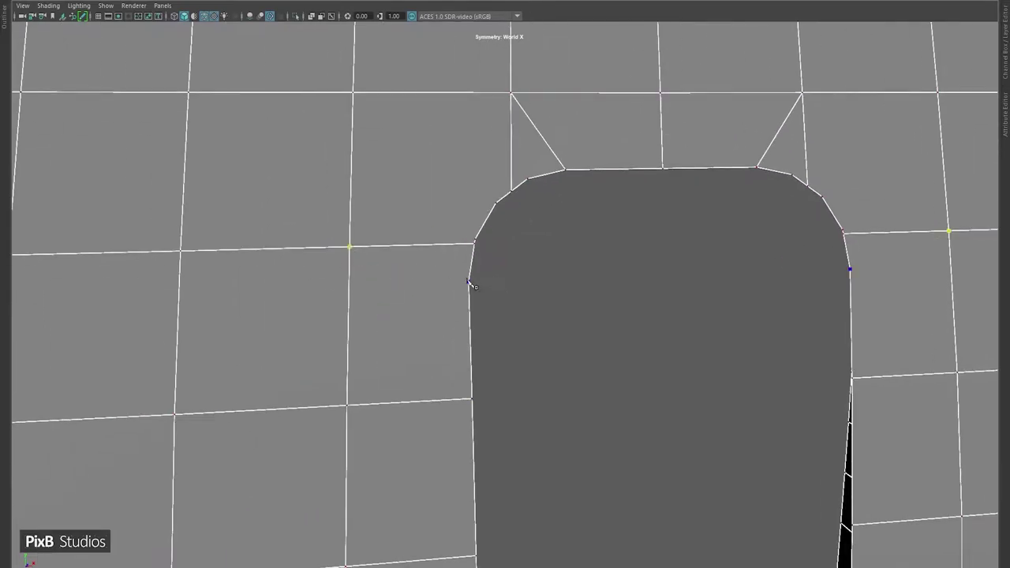
alt+drag(471, 281, 471, 246)
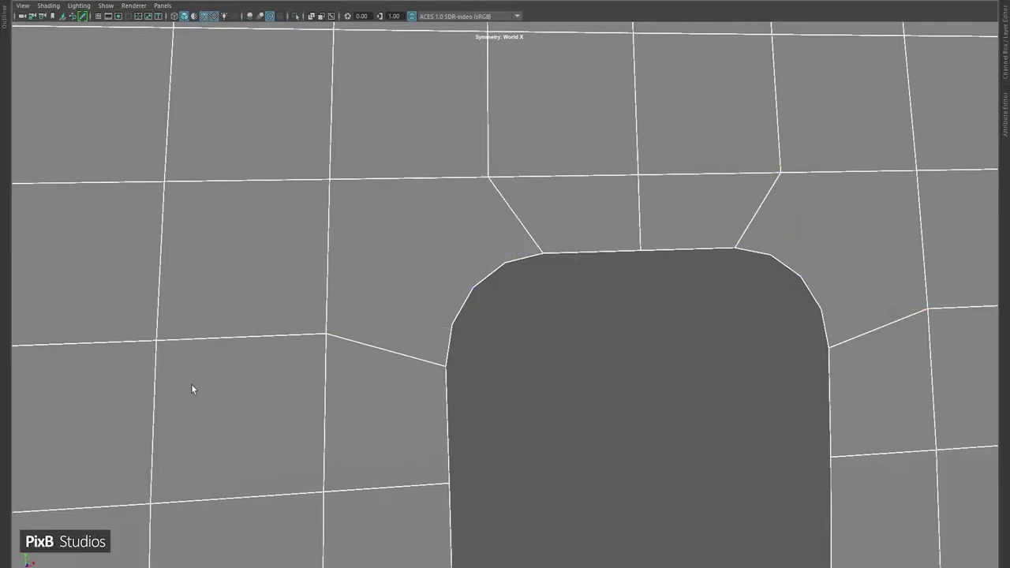
alt+middle_drag(417, 292, 436, 260)
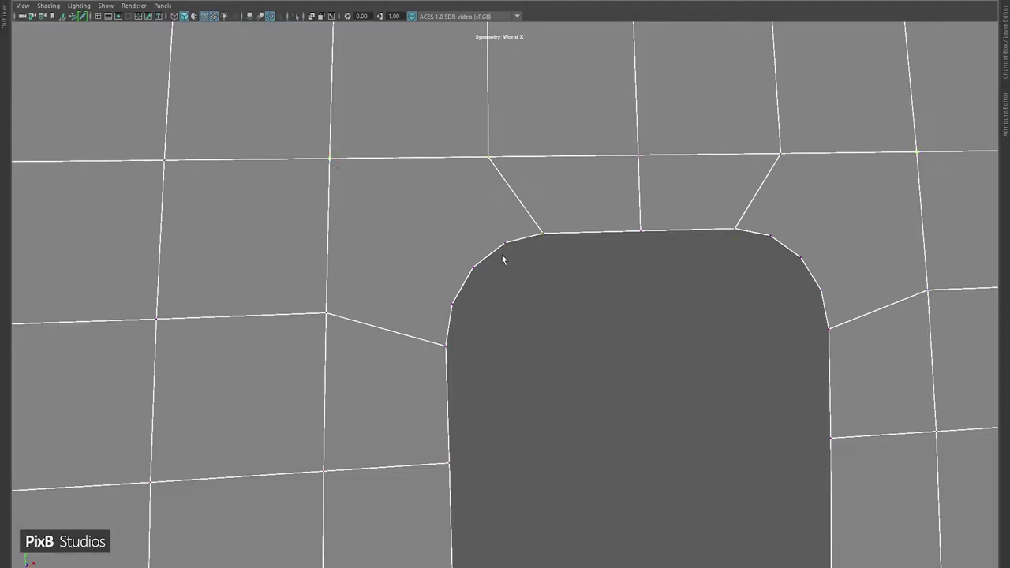
click(330, 158)
key(Return)
- Cut an edge from the grid to the slit's bottom and delete the stray edges
scroll(511, 322, down, 2)
alt+drag(511, 322, 512, 205)
scroll(425, 237, up, 3)
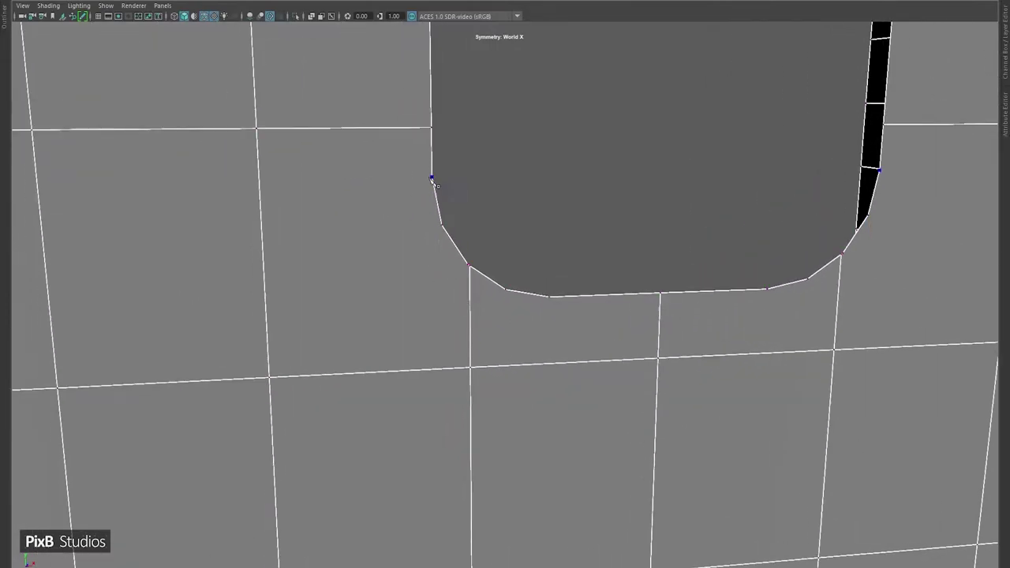
right_drag(525, 144, 473, 119)
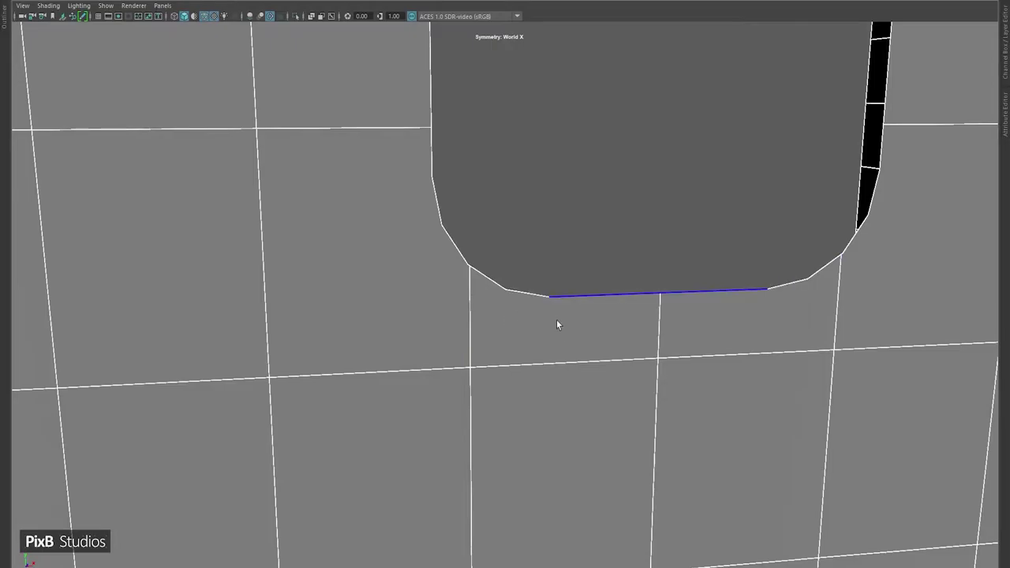
right_drag(563, 272, 556, 296)
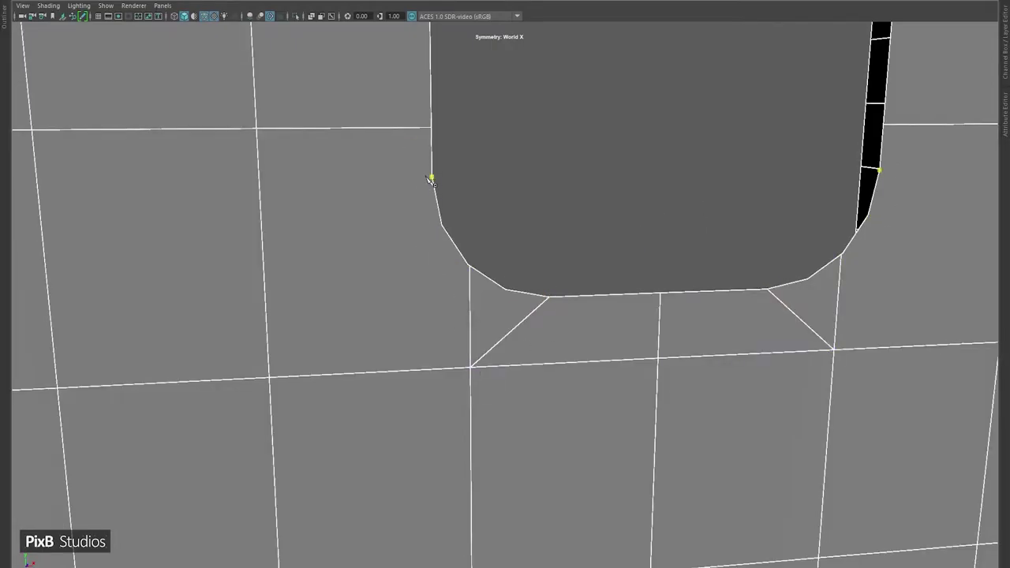
click(256, 128)
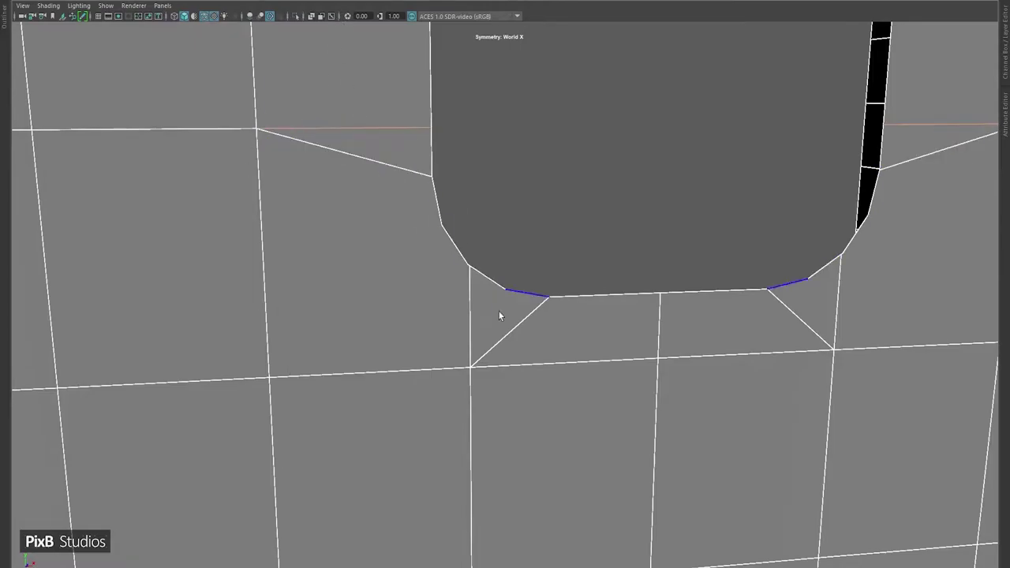
key(ctrl+Delete)
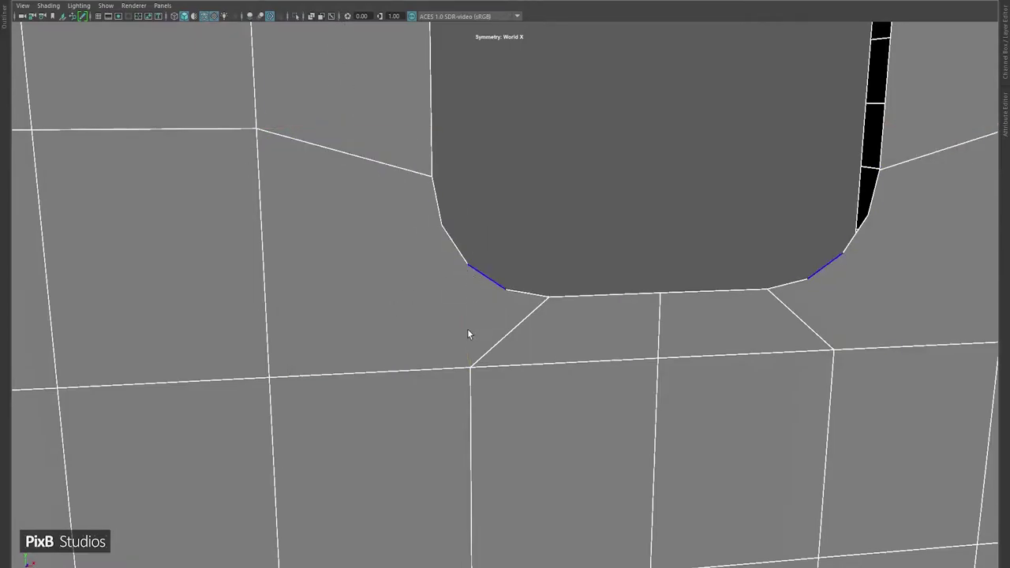
- Cut a mirrored edge from the slit's lower corner into the grid, then dolly out to check
click(467, 265)
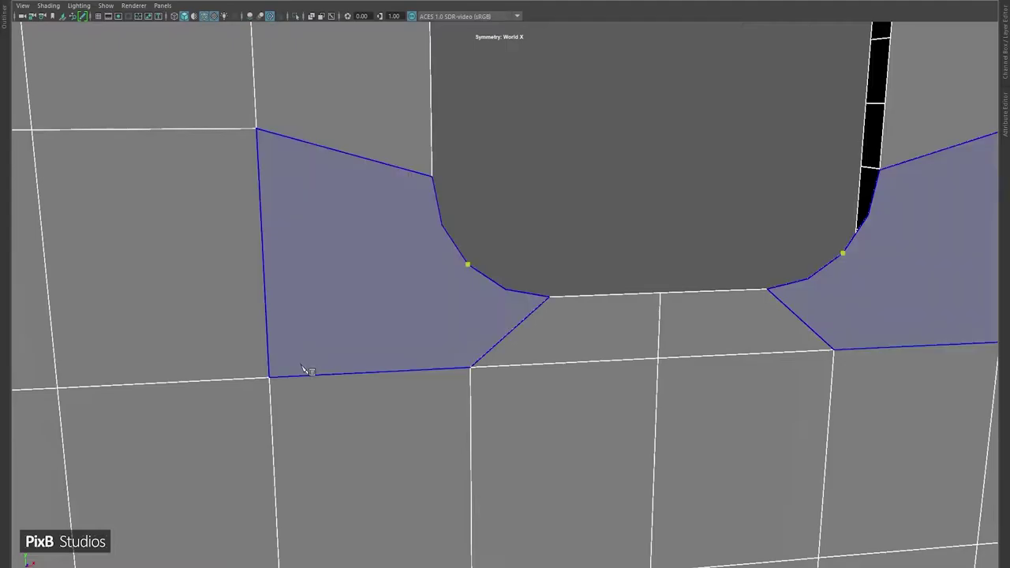
click(269, 377)
scroll(447, 368, down, 10)
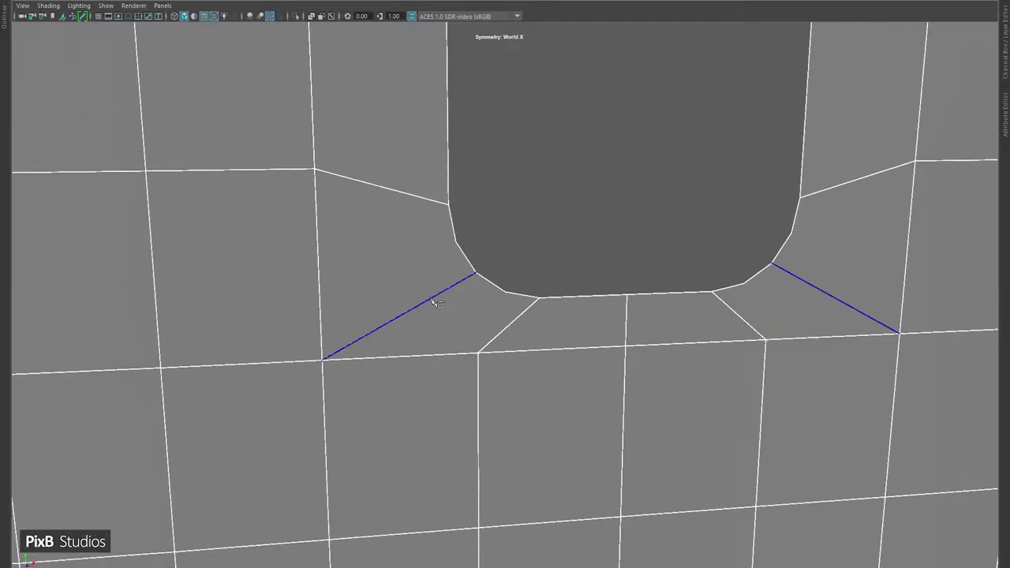
scroll(509, 176, down, 3)
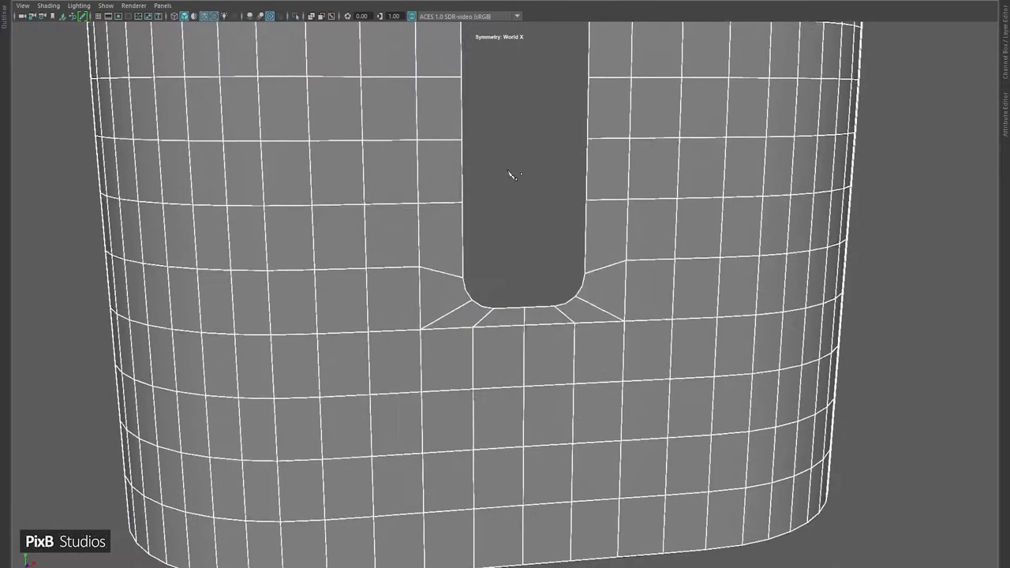
scroll(607, 313, up, 8)
scroll(476, 228, down, 4)
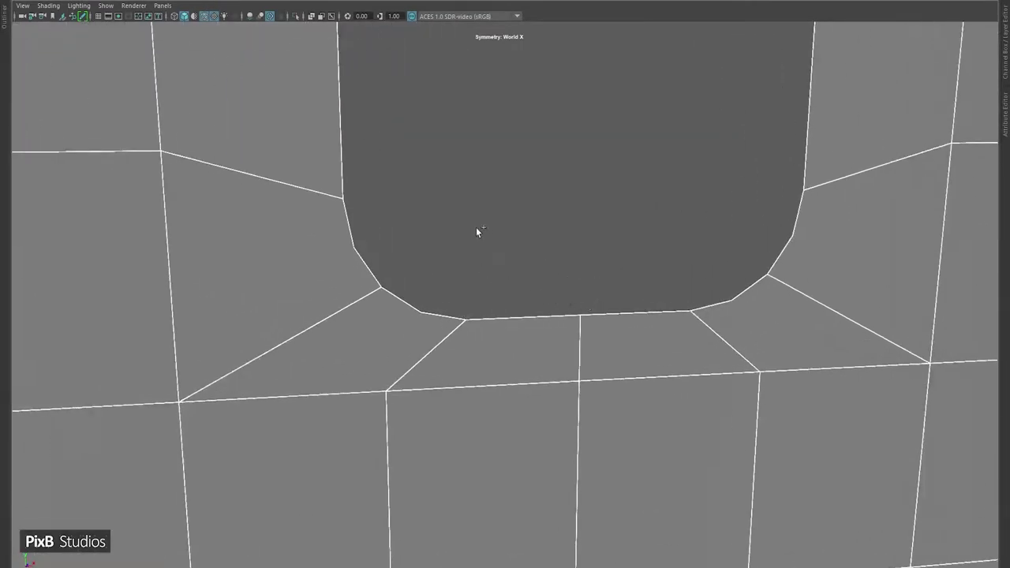
- Slide the vertices below the slit along their edges to even out the columns
alt+drag(415, 224, 453, 281)
mouse_move(433, 287)
shift+middle_down()
mouse_move(401, 288)
mouse_move(456, 286)
shift+middle_up()
alt+drag(456, 285, 453, 345)
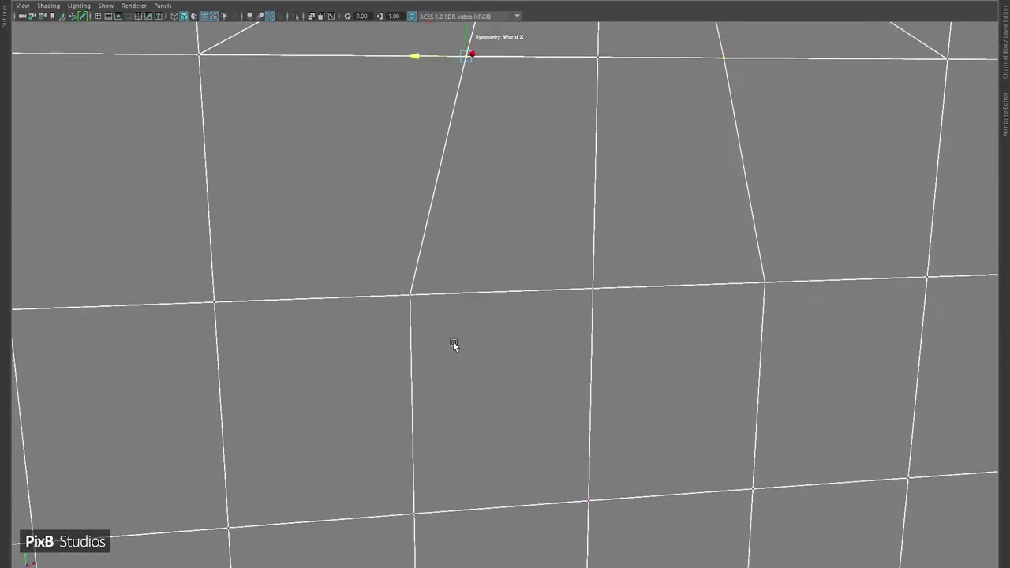
shift+middle_drag(385, 296, 398, 300)
scroll(398, 299, down, 3)
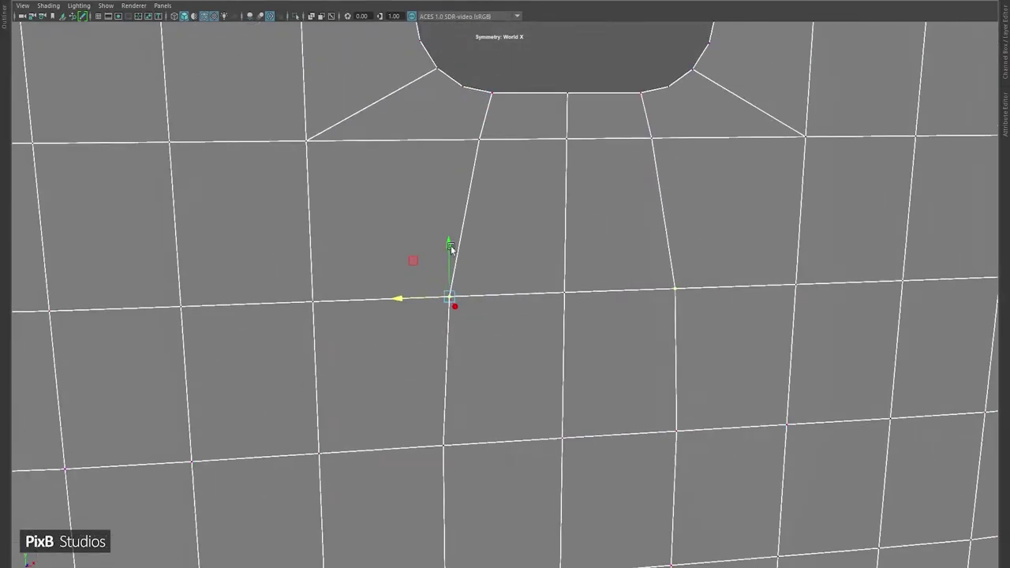
alt+right_drag(398, 300, 464, 353)
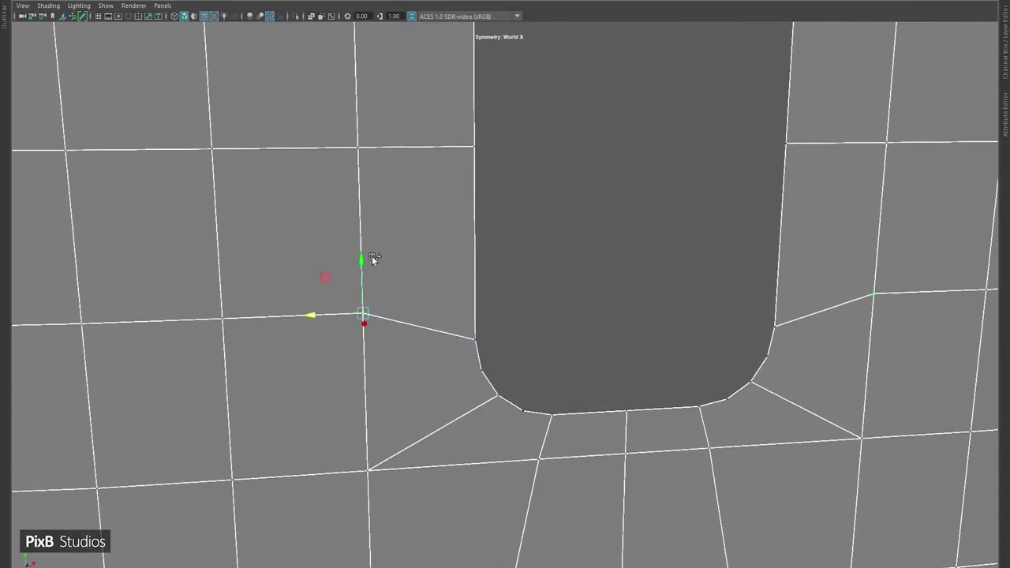
shift+middle_drag(374, 259, 369, 271)
alt+middle_drag(245, 313, 321, 308)
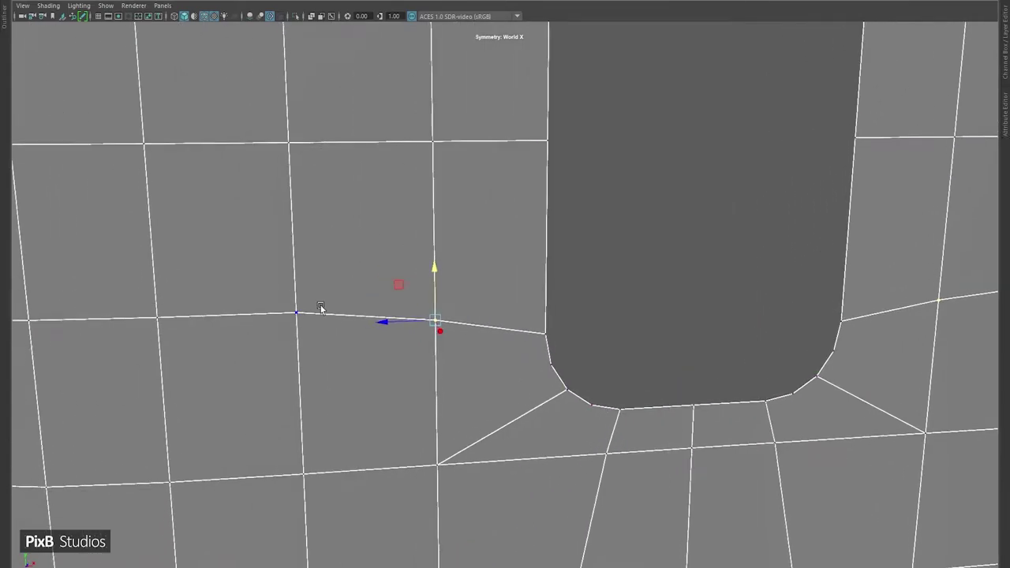
alt+drag(295, 265, 376, 302)
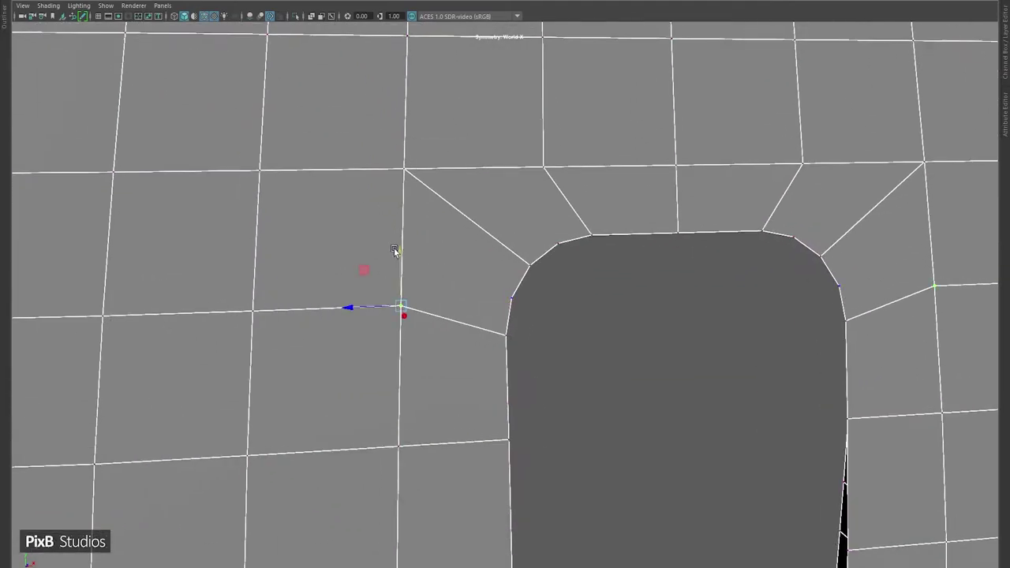
shift+middle_drag(394, 250, 398, 262)
- Slide the two vertices above the slit's top corner along their edges
click(554, 169)
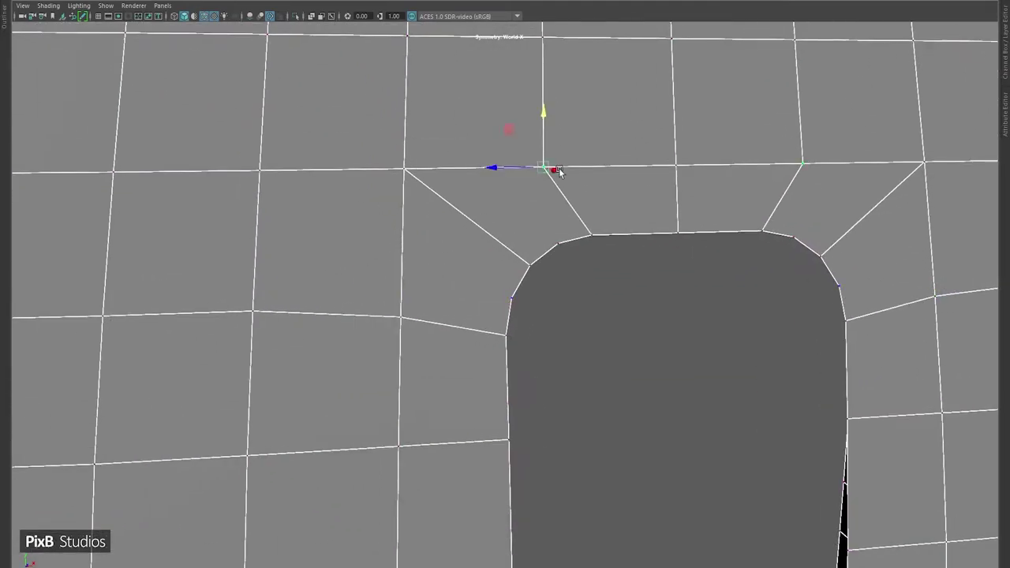
shift+middle_drag(516, 169, 502, 256)
click(533, 249)
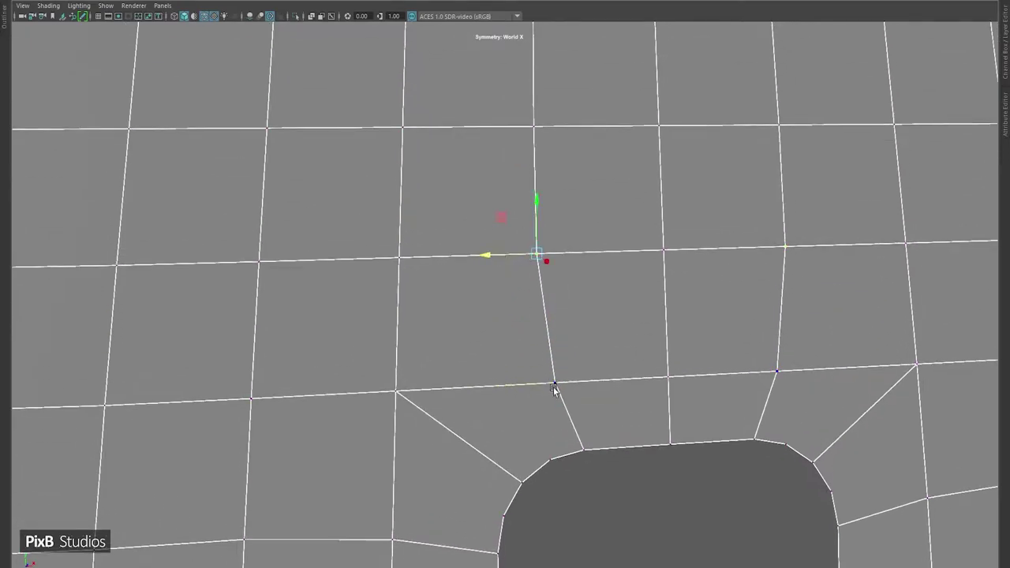
shift+middle_drag(531, 382, 534, 382)
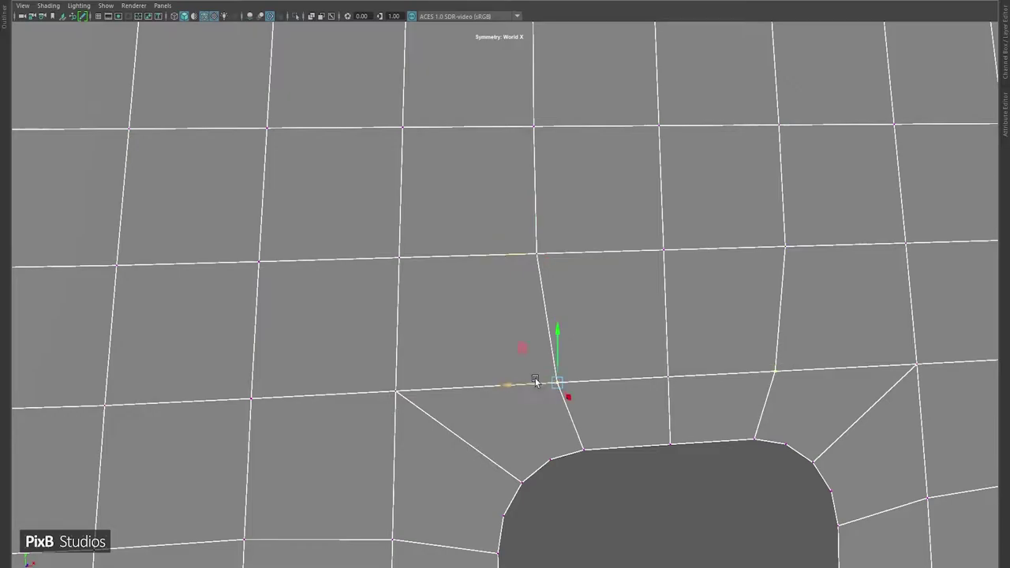
scroll(535, 382, down, 4)
- Back in vertex mode, slide the vertical edges beside the slit sideways to straighten them
right_drag(536, 271, 691, 226)
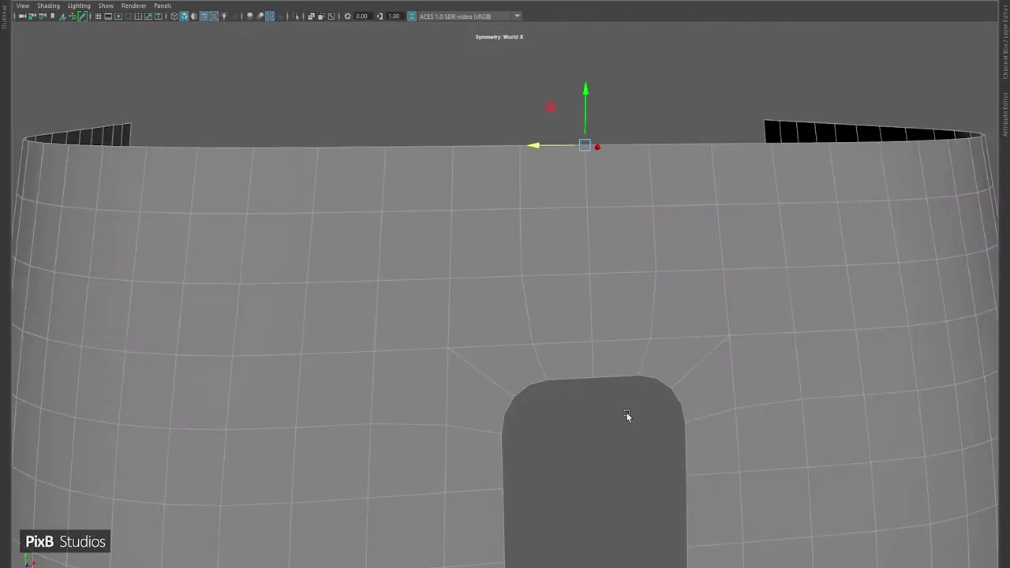
key(F9)
scroll(532, 367, up, 5)
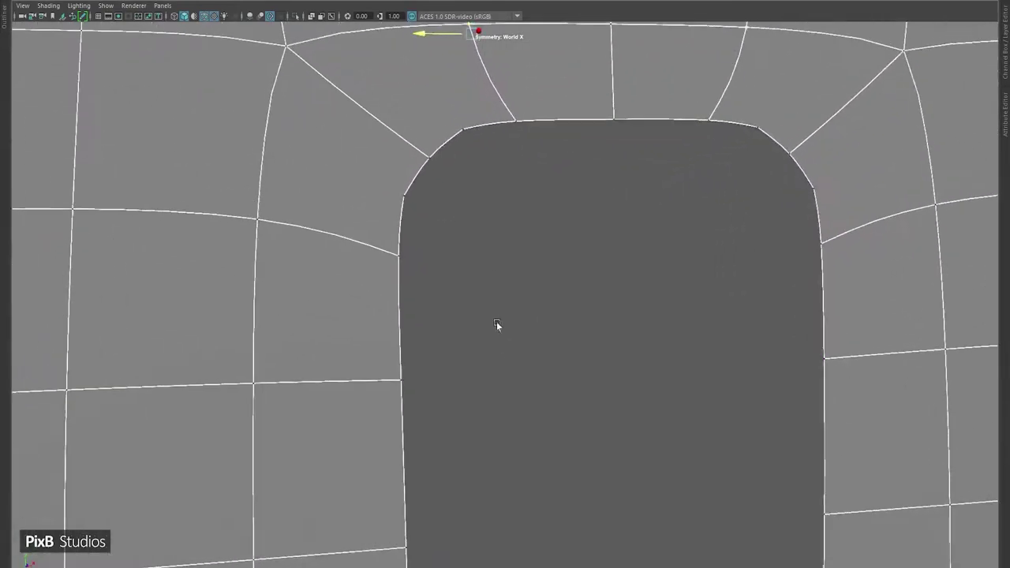
alt+middle_drag(493, 342, 441, 349)
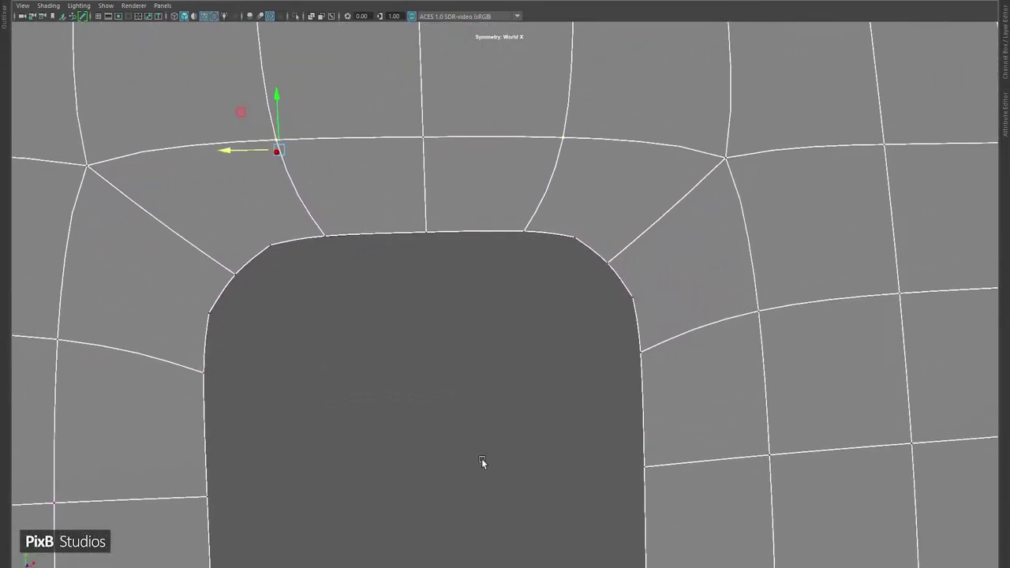
alt+drag(481, 458, 421, 267)
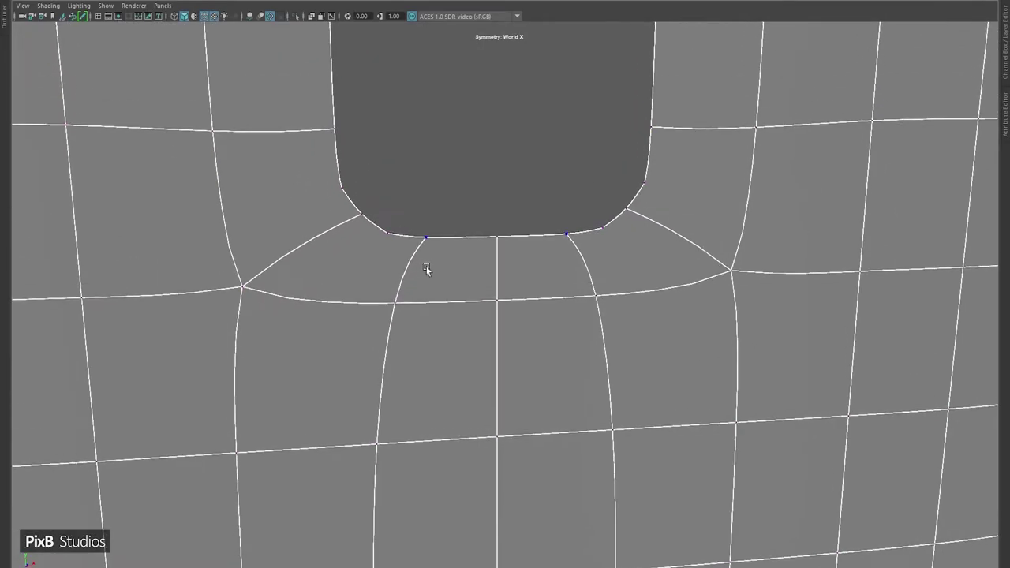
key(ctrl+z)
key(ctrl+z)
key(ctrl+z)
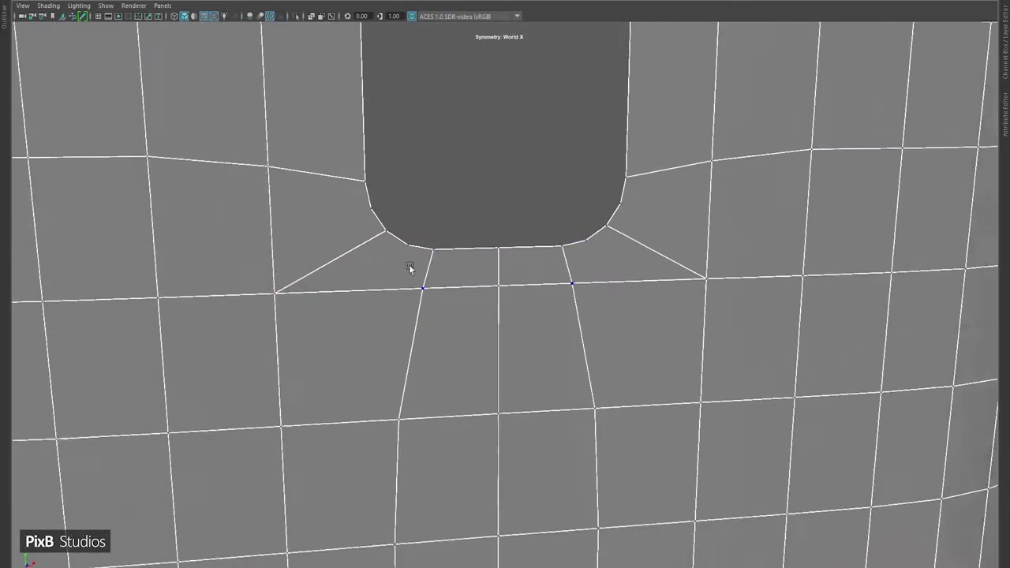
alt+right_drag(409, 264, 427, 382)
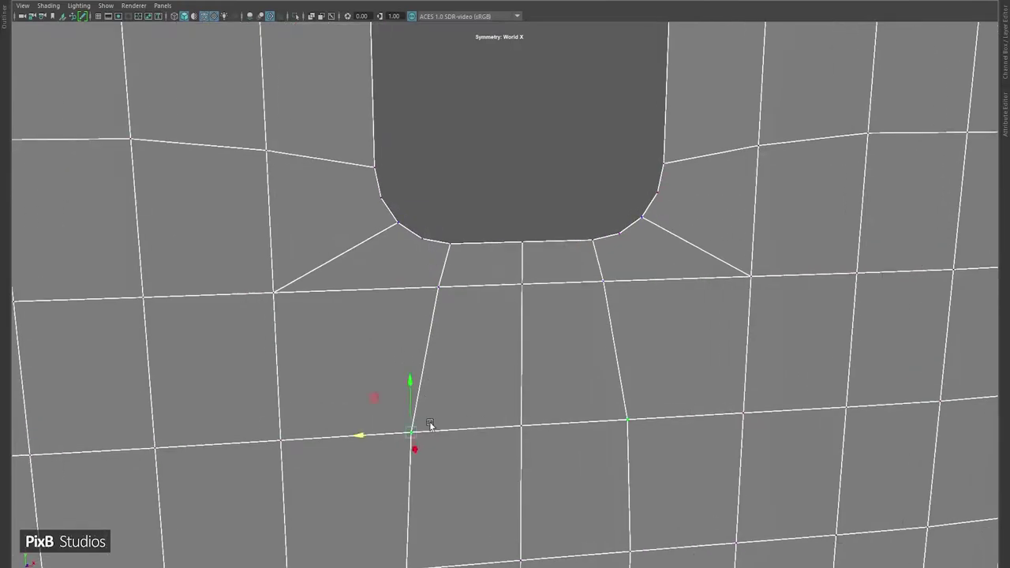
drag(386, 434, 392, 431)
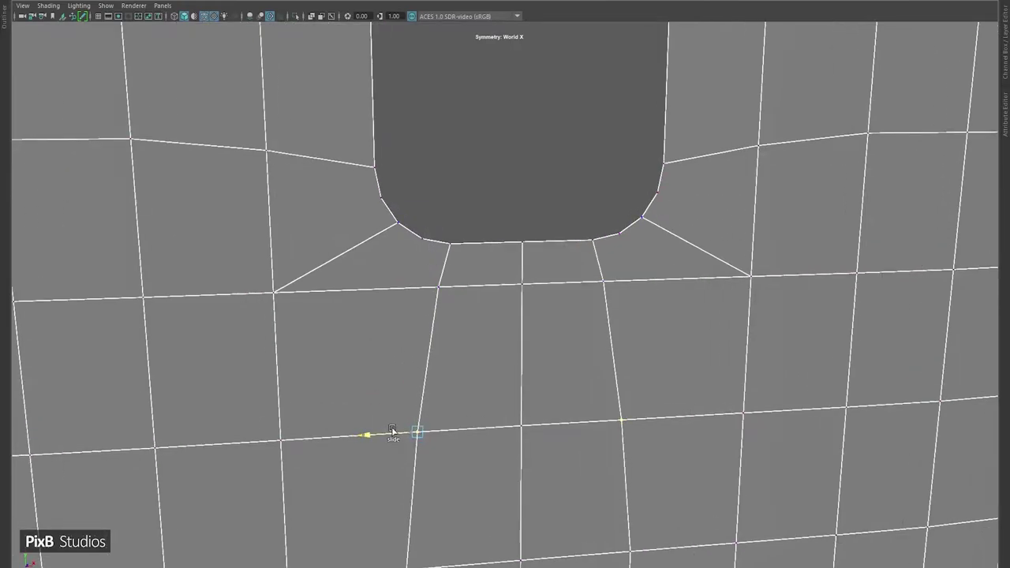
alt+middle_drag(392, 430, 401, 273)
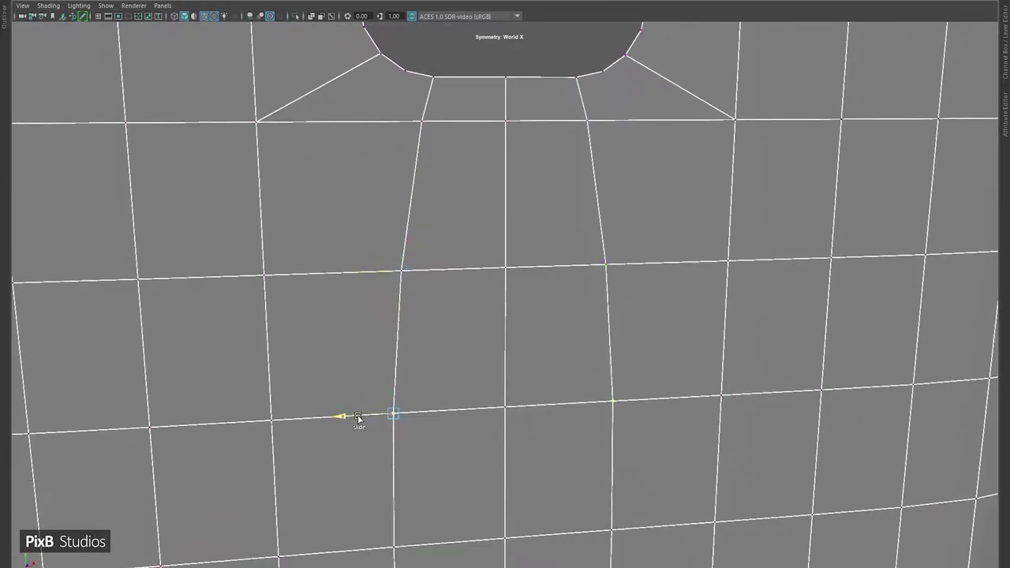
alt+right_drag(357, 417, 424, 179)
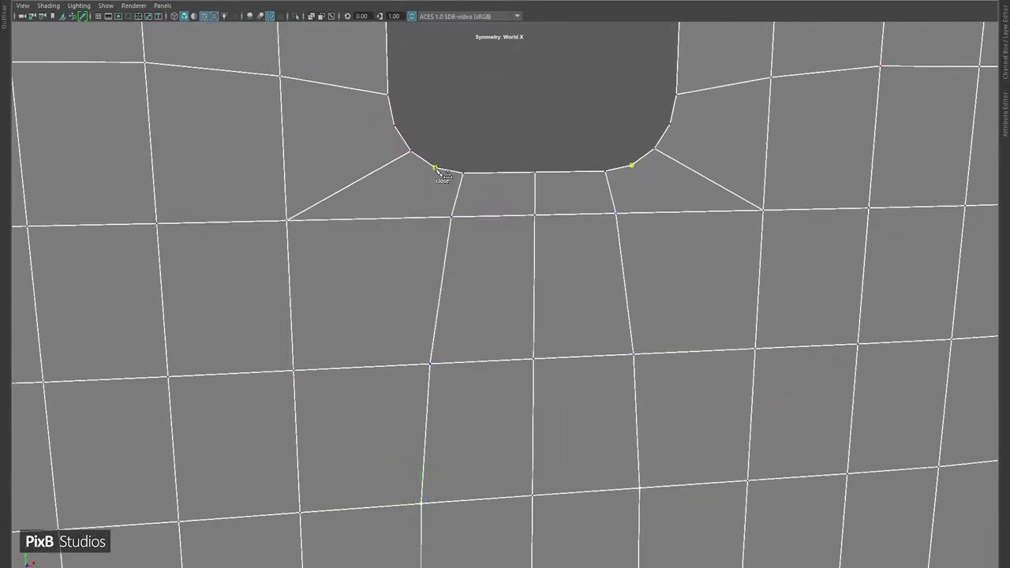
- Multi-Cut a new edge loop around the hole's rounded end
shift+click(401, 209)
shift+click(446, 274)
shift+click(517, 277)
key(Return)
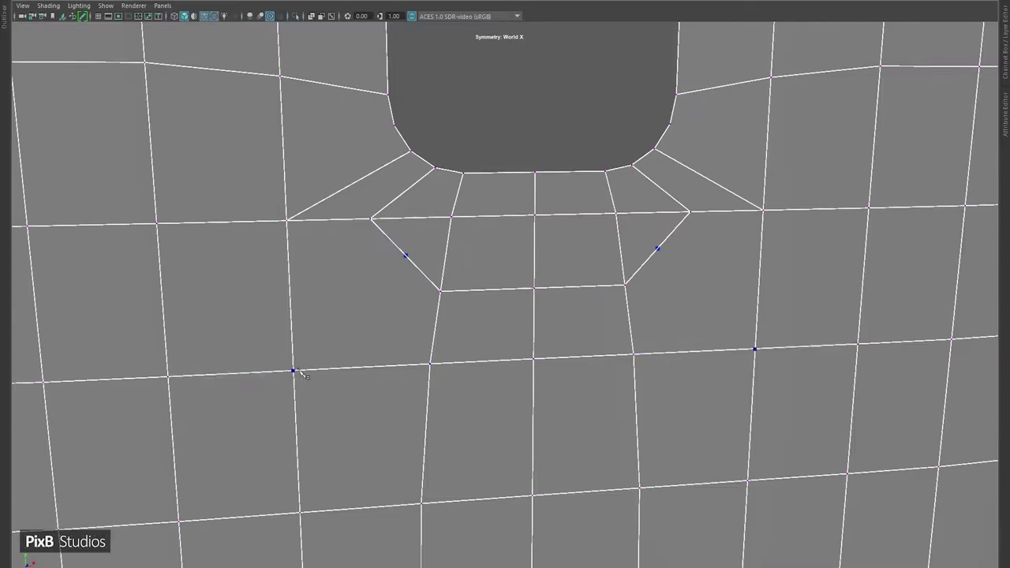
- Add a diagonal corner cut and slide its new vertex down along the edge
click(303, 369)
click(404, 255)
right_click(402, 254)
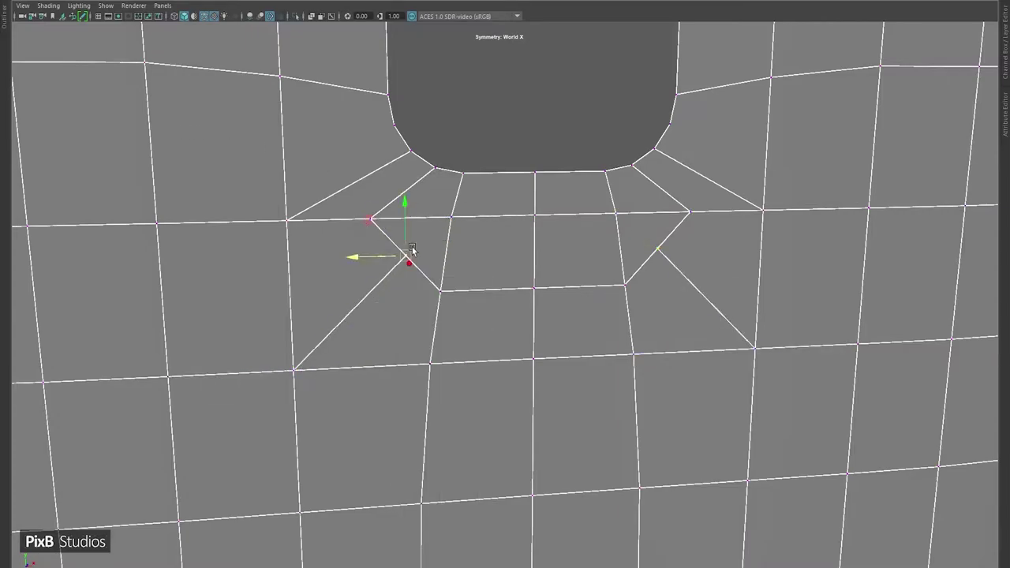
shift+middle_drag(357, 220, 331, 257)
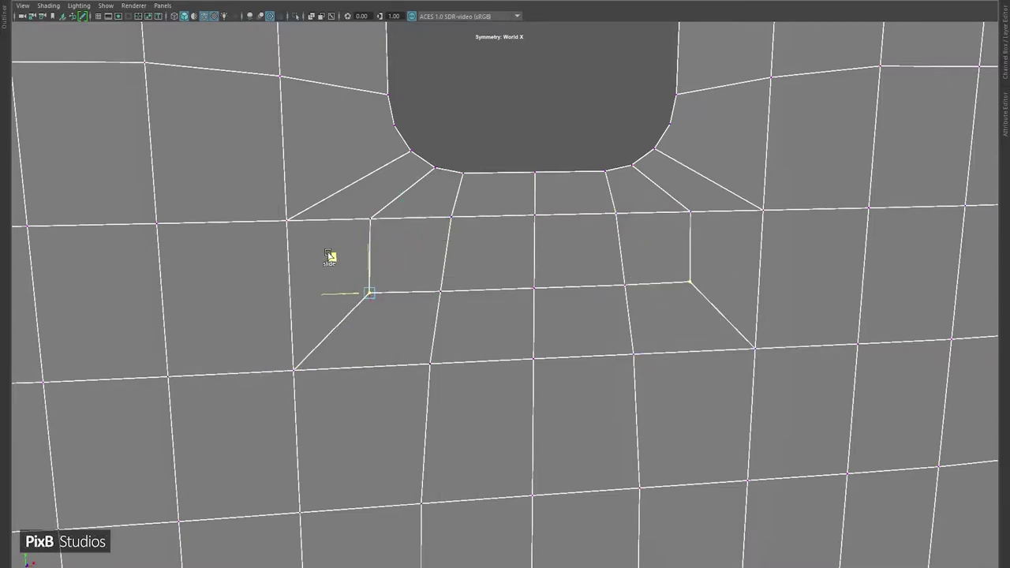
scroll(442, 269, down, 3)
scroll(478, 263, up, 4)
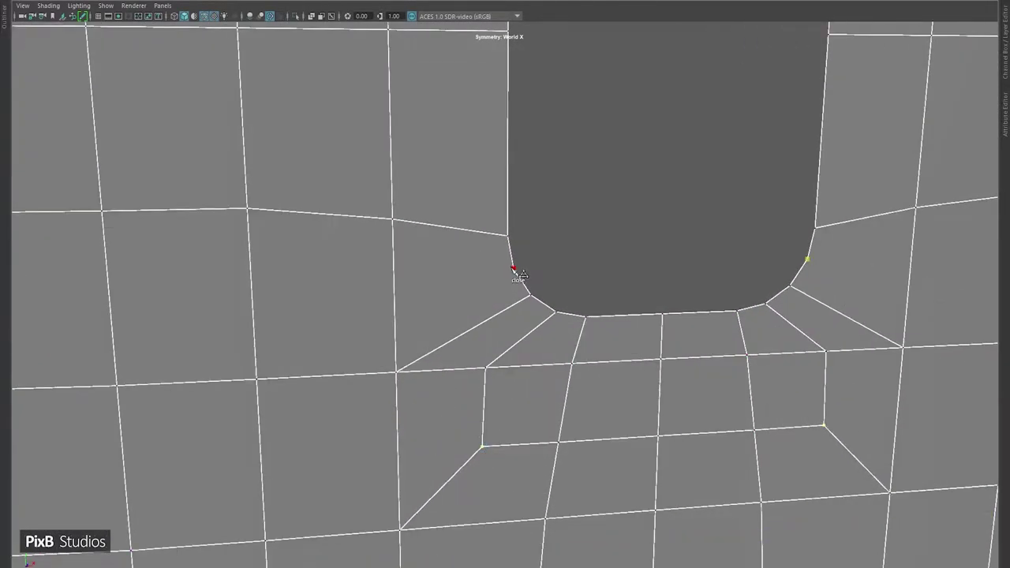
- Cut from the hole's curved corner through the lower vertex to the left vertical edge
click(514, 270)
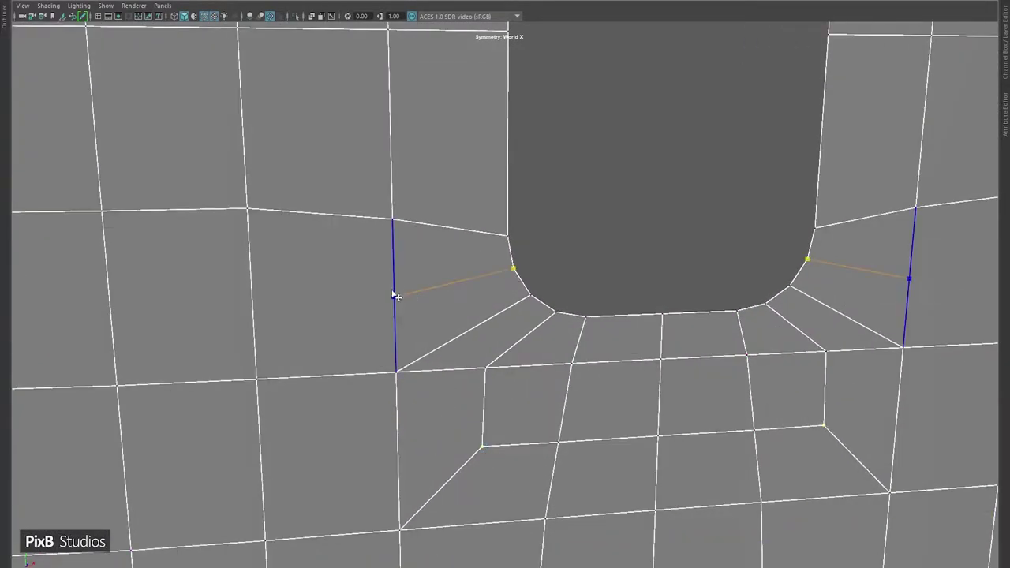
click(393, 293)
click(320, 213)
right_click(307, 221)
- Connect the diagonal edge to the lower vertex and slide the new vertex down
click(357, 257)
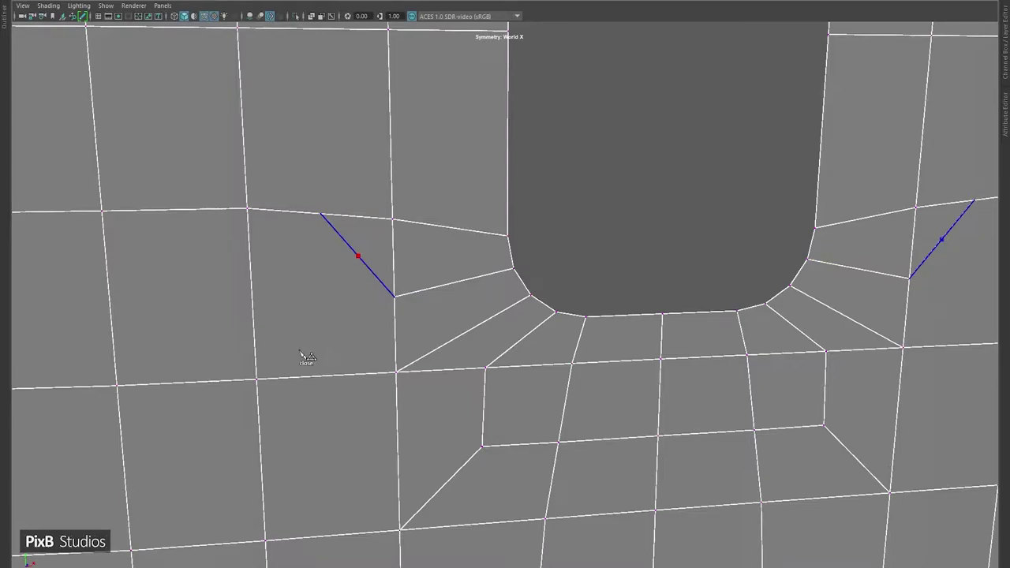
click(256, 380)
right_click(260, 381)
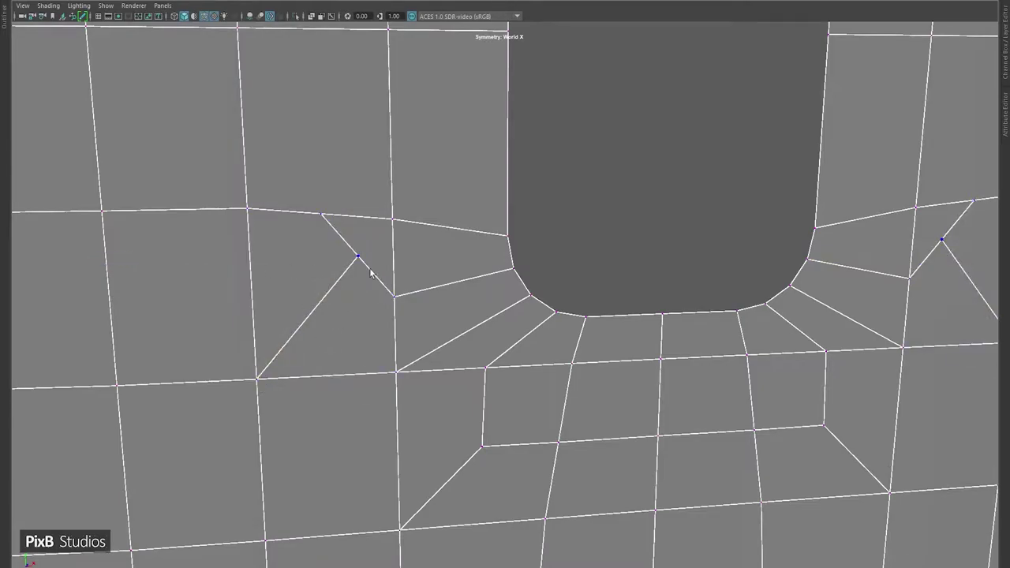
middle_drag(324, 223, 286, 260)
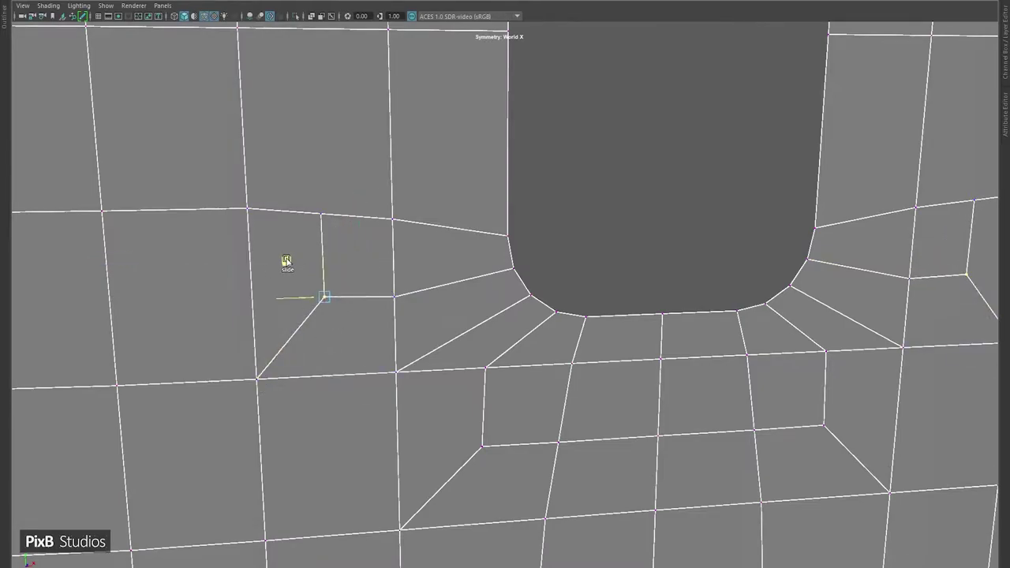
scroll(401, 345, down, 5)
scroll(412, 266, up, 6)
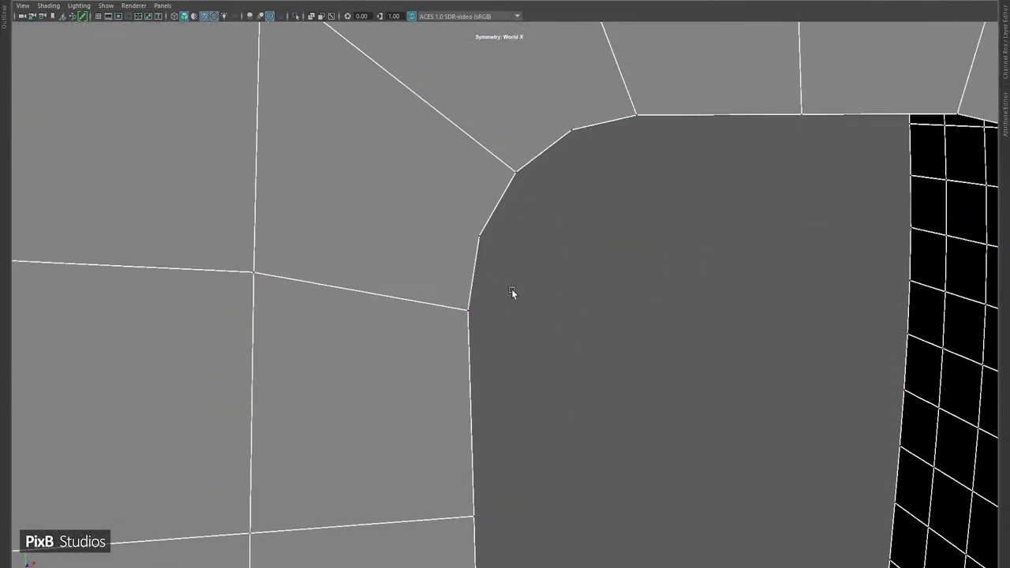
scroll(475, 231, down, 1)
- Add a corner cut at the other end, connect the outer vertex, and slide the new vertex up
click(491, 269)
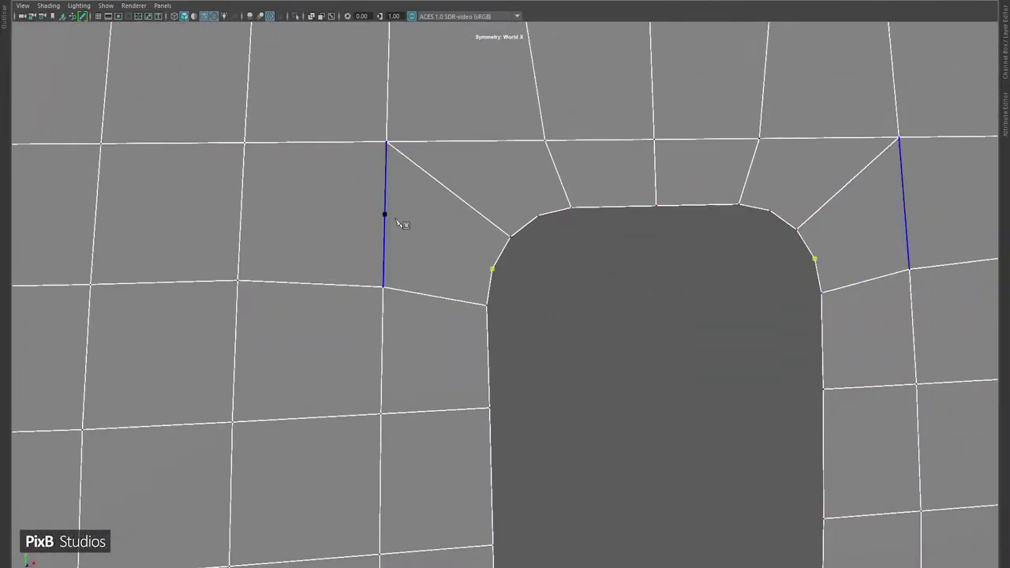
click(384, 214)
click(313, 281)
key(Return)
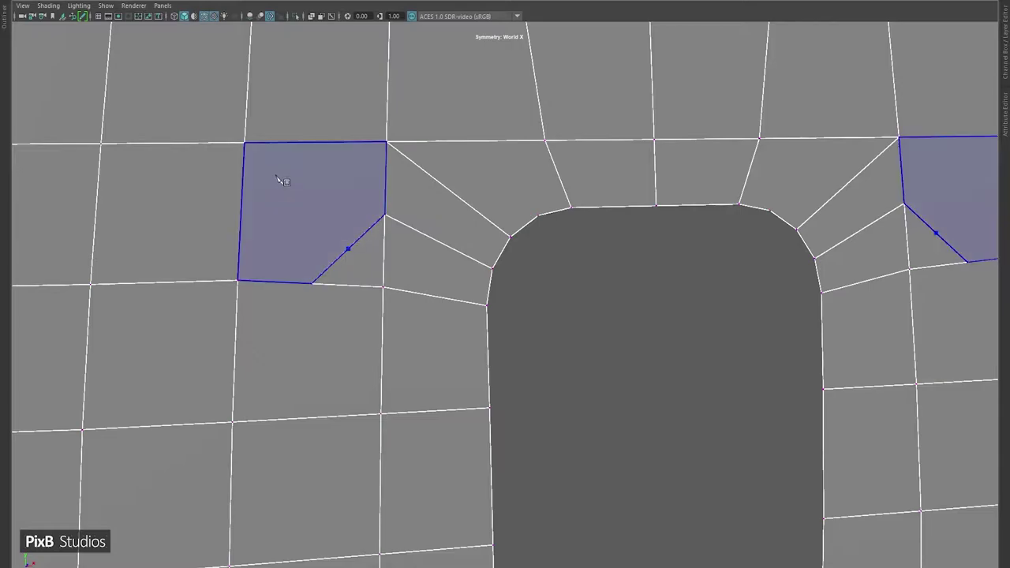
click(253, 147)
right_click(316, 144)
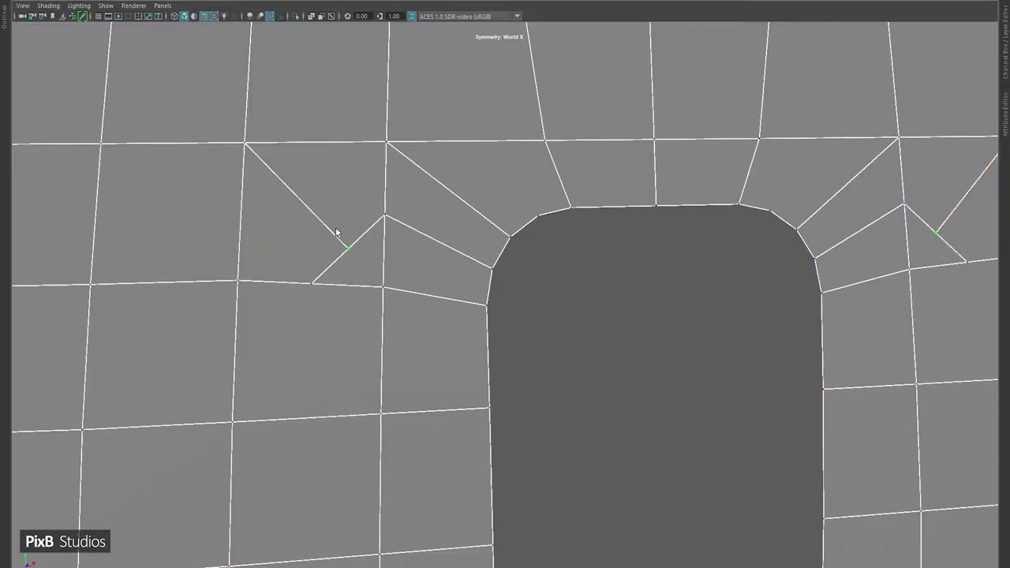
shift+middle_drag(318, 203, 278, 174)
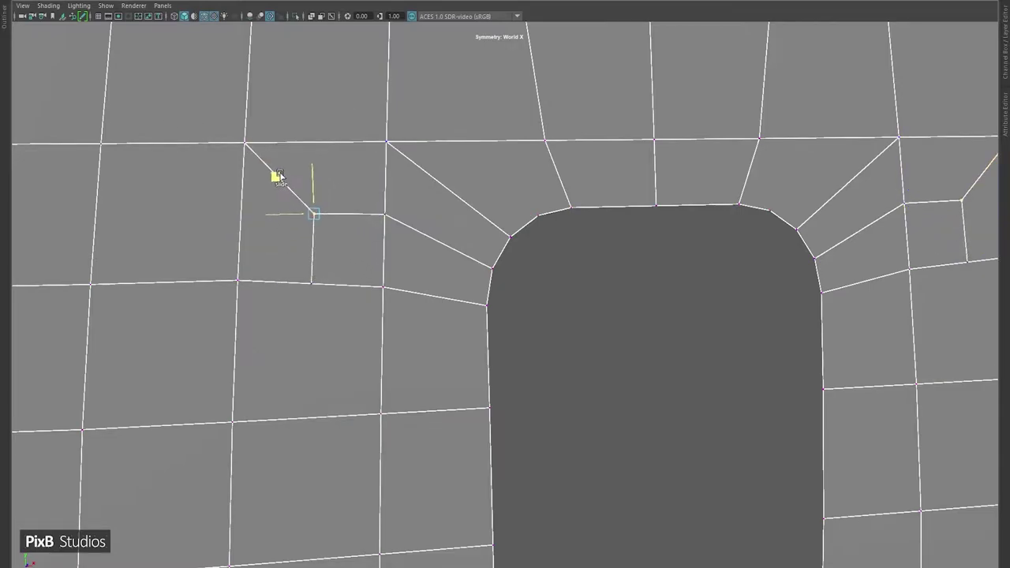
scroll(366, 357, down, 5)
- Add vertical edges running up from the slit's corner vertices
alt+middle_drag(347, 323, 381, 198)
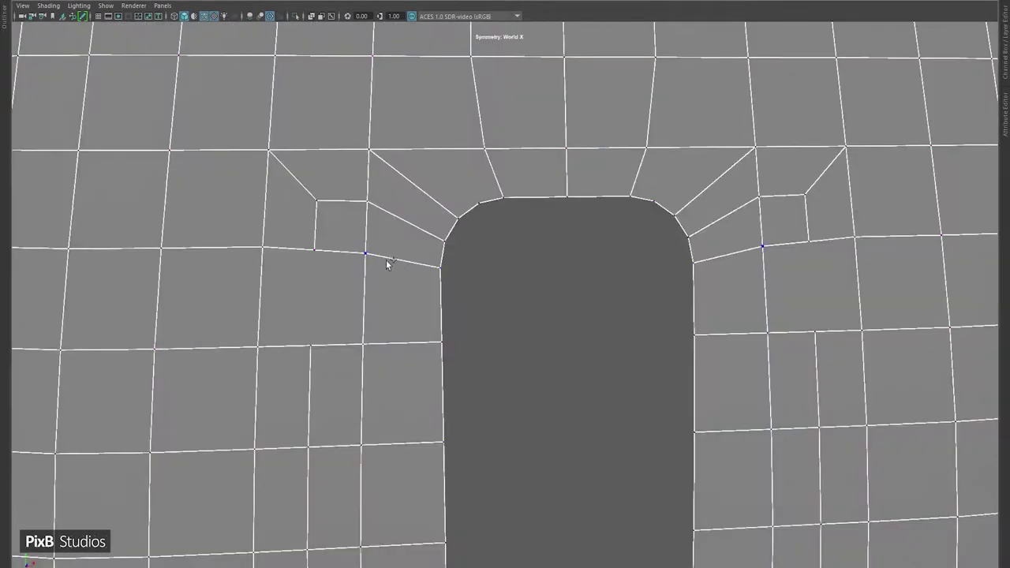
click(309, 345)
alt+middle_drag(319, 348, 353, 215)
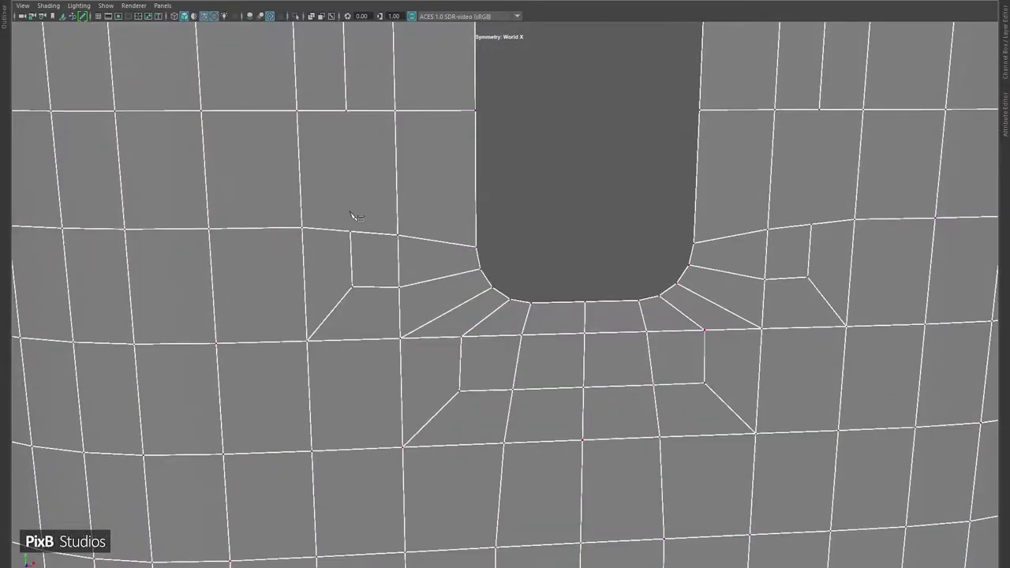
click(345, 111)
- Cut a loop from the corner vertex to the centre edge, slide it, and return to Object Mode
alt+middle_drag(420, 132, 468, 273)
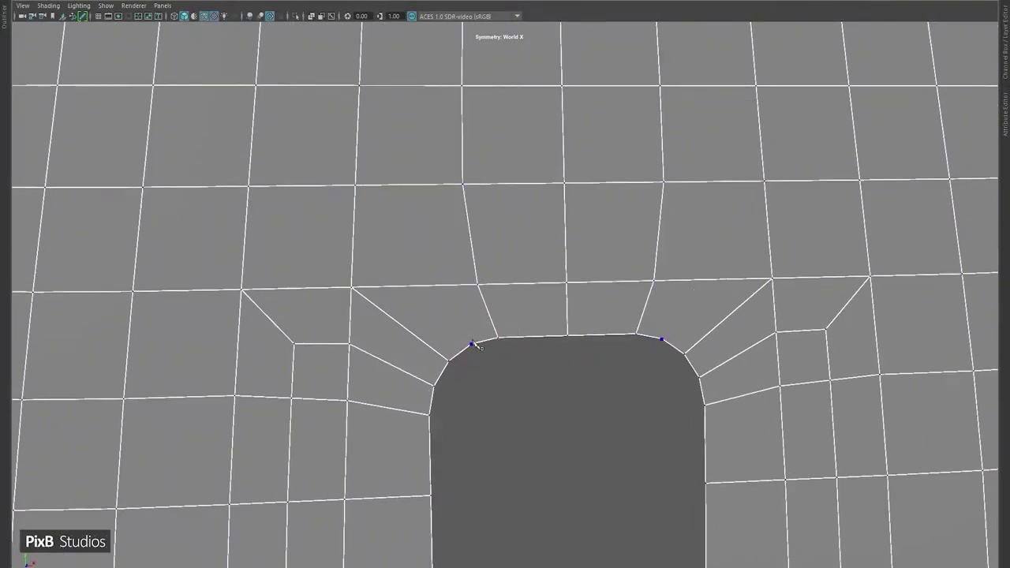
click(414, 285)
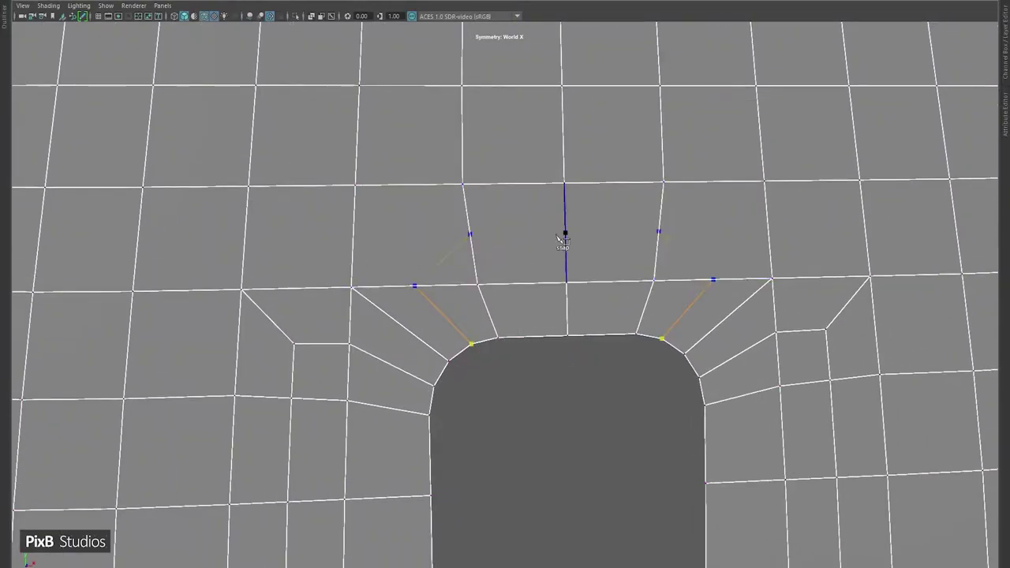
click(564, 234)
key(Return)
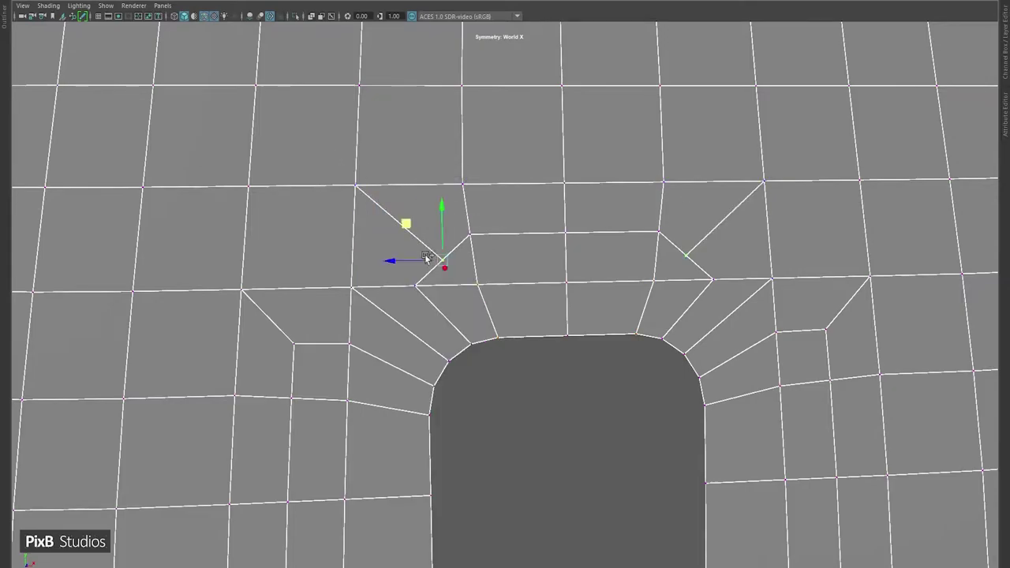
shift+middle_drag(422, 225, 375, 199)
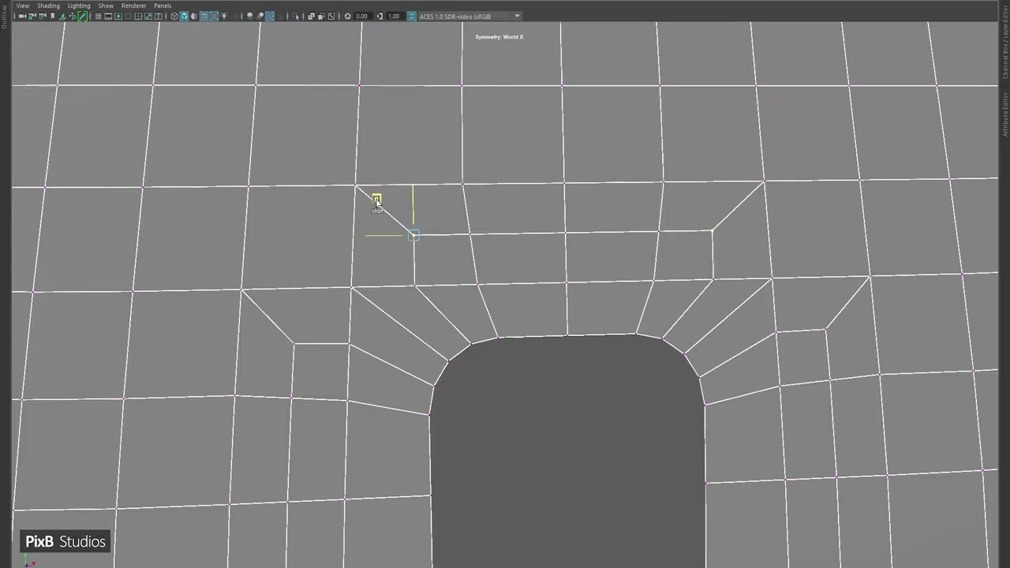
right_drag(504, 266, 550, 248)
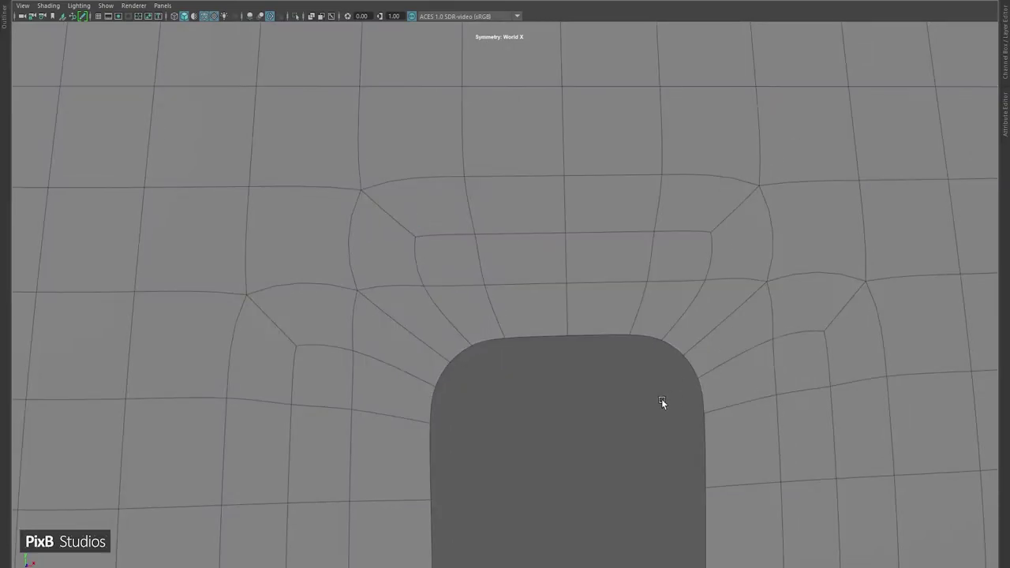
alt+right_drag(661, 399, 573, 366)
- Assign the existing dark red material to the skirt mesh
alt+drag(573, 366, 575, 181)
click(550, 189)
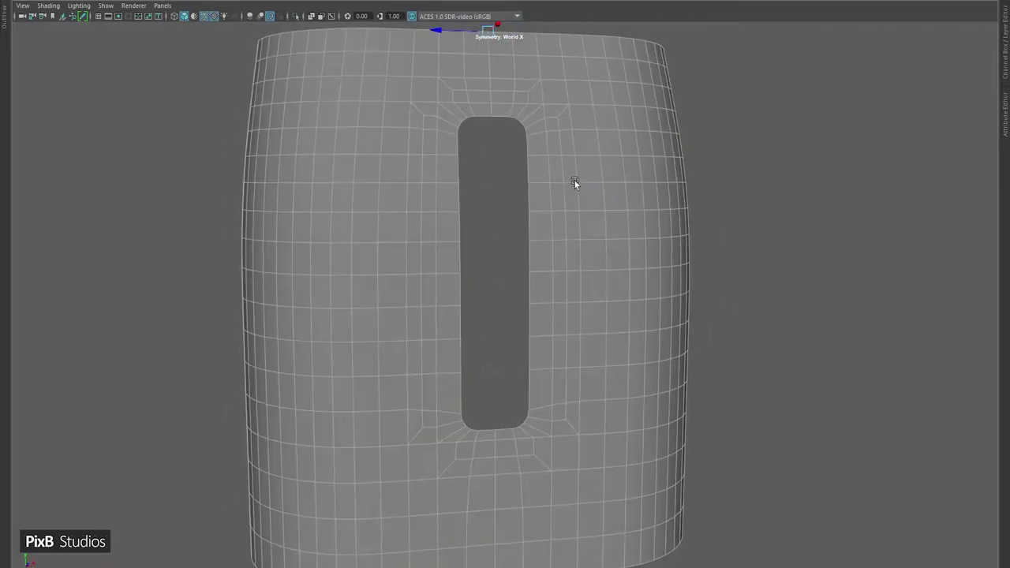
right_drag(576, 179, 642, 481)
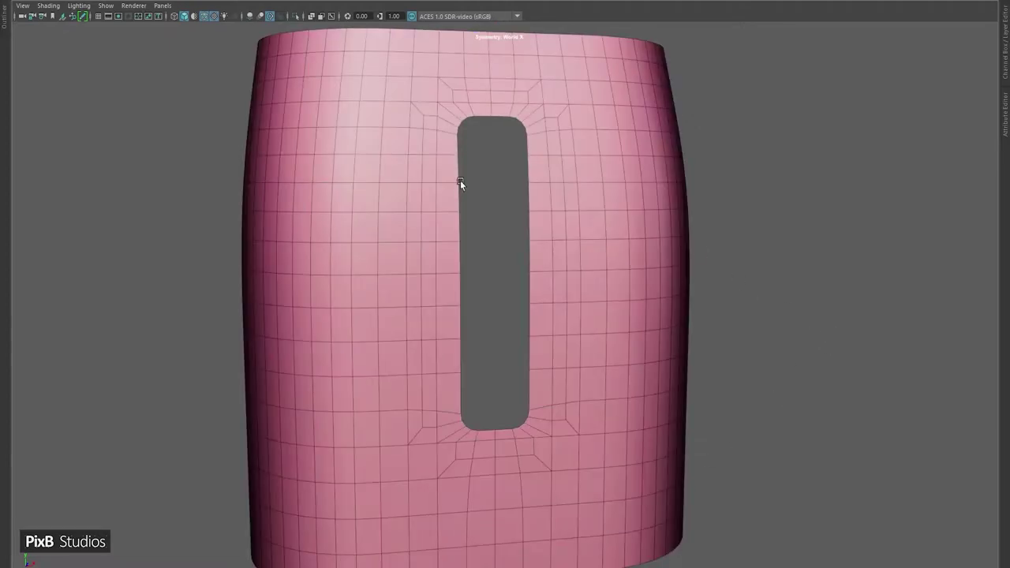
right_drag(571, 169, 643, 467)
alt+drag(786, 397, 696, 236)
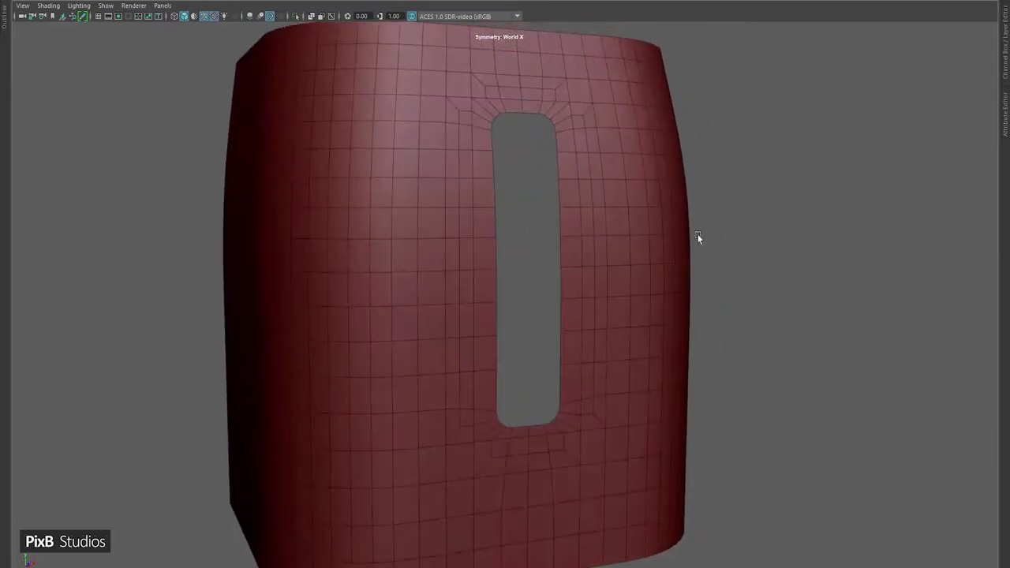
alt+drag(595, 181, 513, 174)
scroll(581, 228, up, 5)
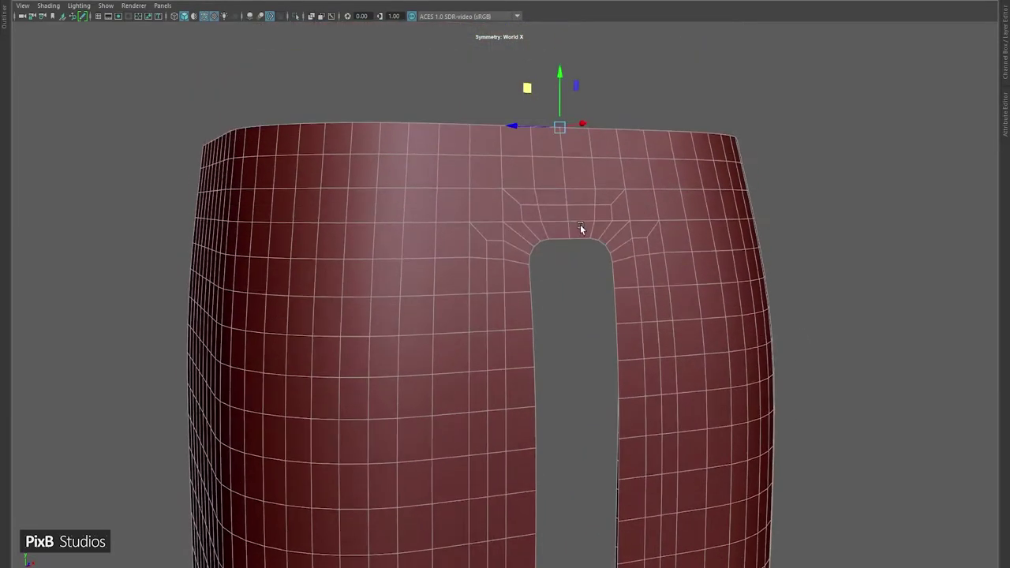
alt+drag(546, 123, 511, 66)
- Return to object mode, turn off Wireframe on Shaded, and inspect the slit's smoothing
right_drag(648, 187, 833, 111)
alt+drag(807, 193, 647, 181)
scroll(654, 221, up, 5)
scroll(662, 185, down, 3)
click(207, 14)
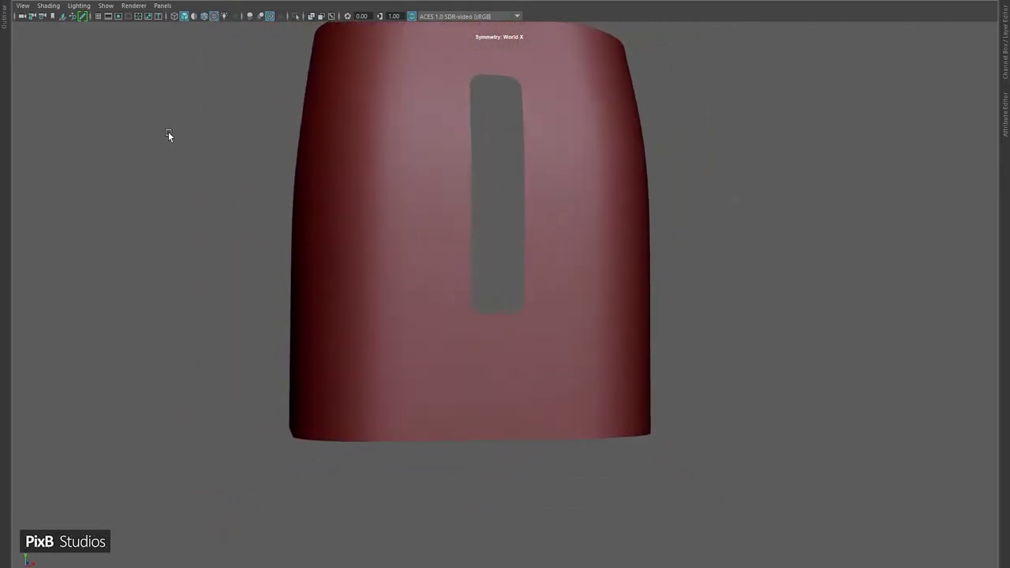
mouse_move(169, 135)
alt+mouse_down()
mouse_move(155, 208)
mouse_move(180, 209)
alt+mouse_up()
scroll(179, 209, up, 3)
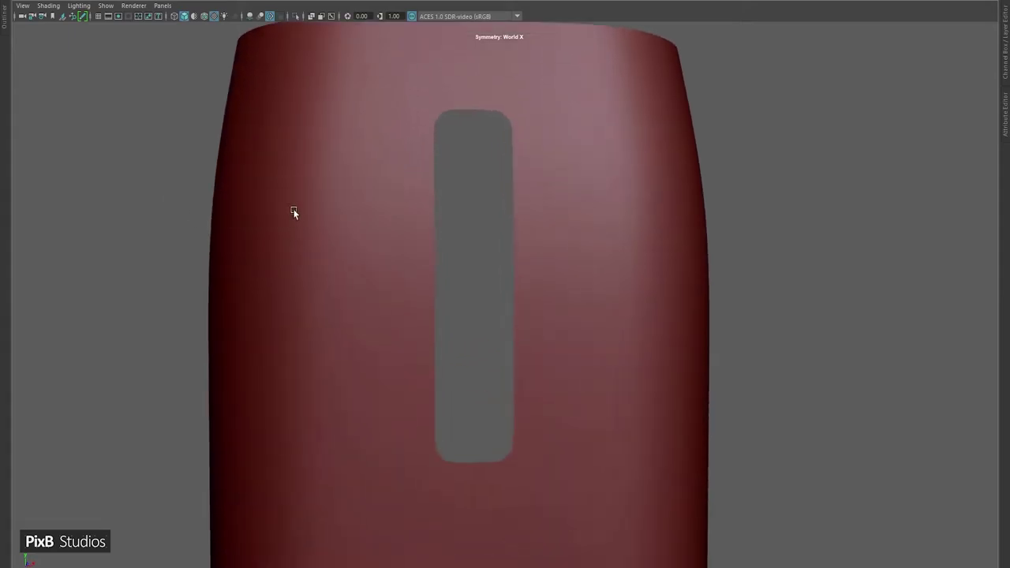
alt+drag(293, 213, 726, 103)
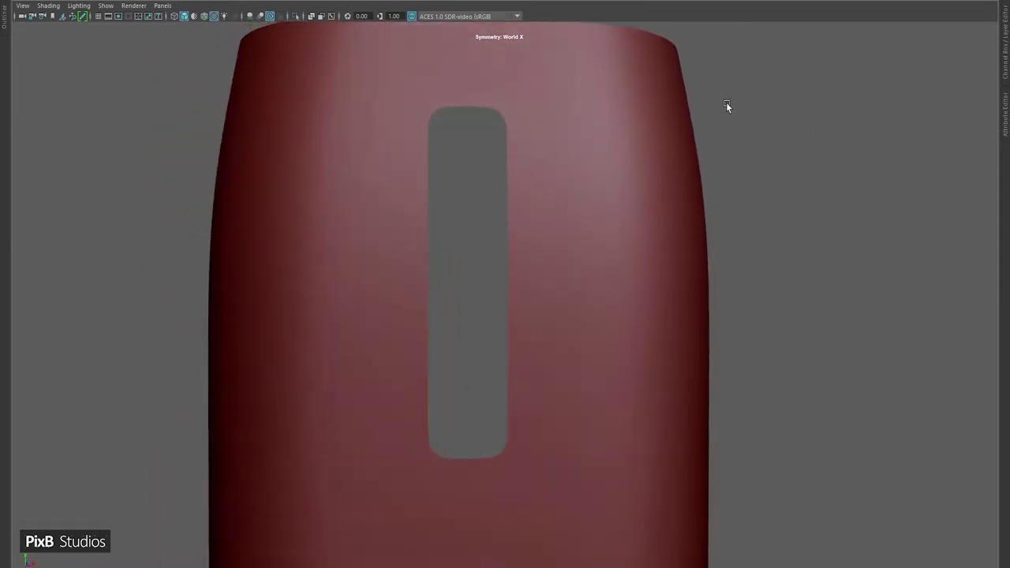
click(595, 149)
alt+drag(594, 149, 510, 75)
scroll(520, 136, up, 3)
- Extrude the slit's border edges inward with Thickness -0.593, then select the rim edges at its end
key(F10)
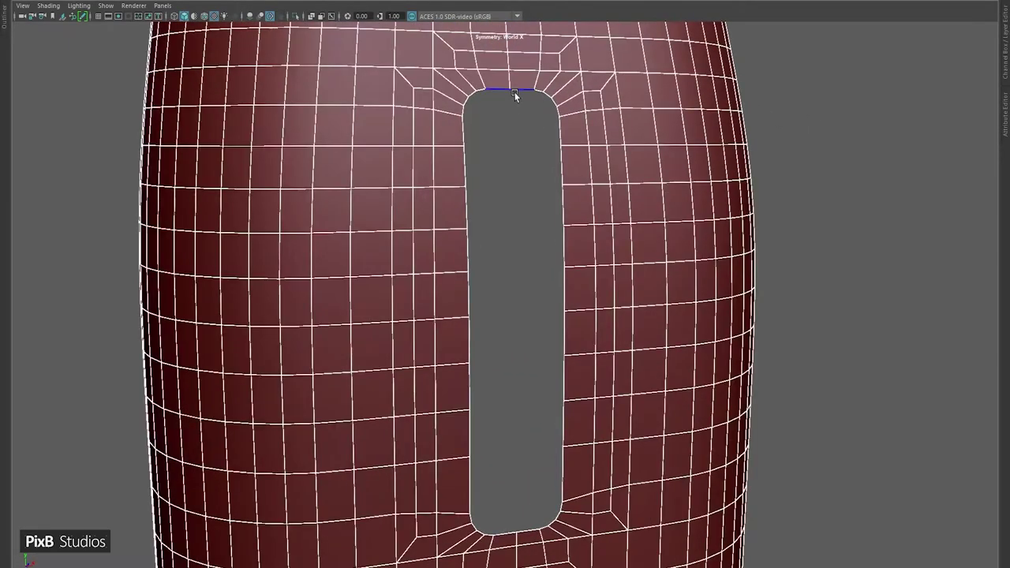
key(5)
mouse_move(513, 94)
alt+mouse_down()
mouse_move(500, 131)
mouse_move(563, 169)
mouse_move(554, 149)
alt+mouse_up()
key(ctrl+e)
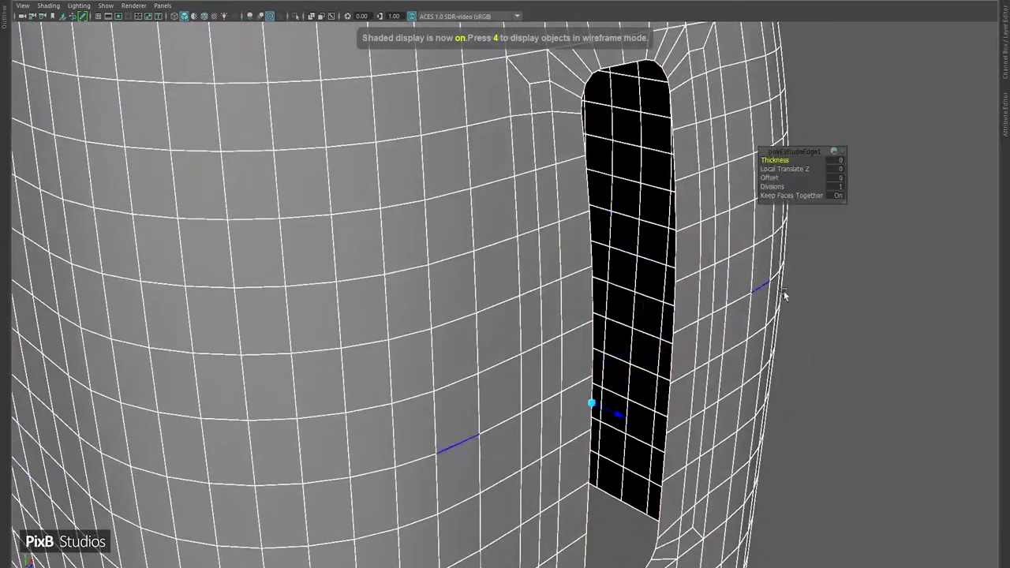
alt+drag(781, 282, 793, 226)
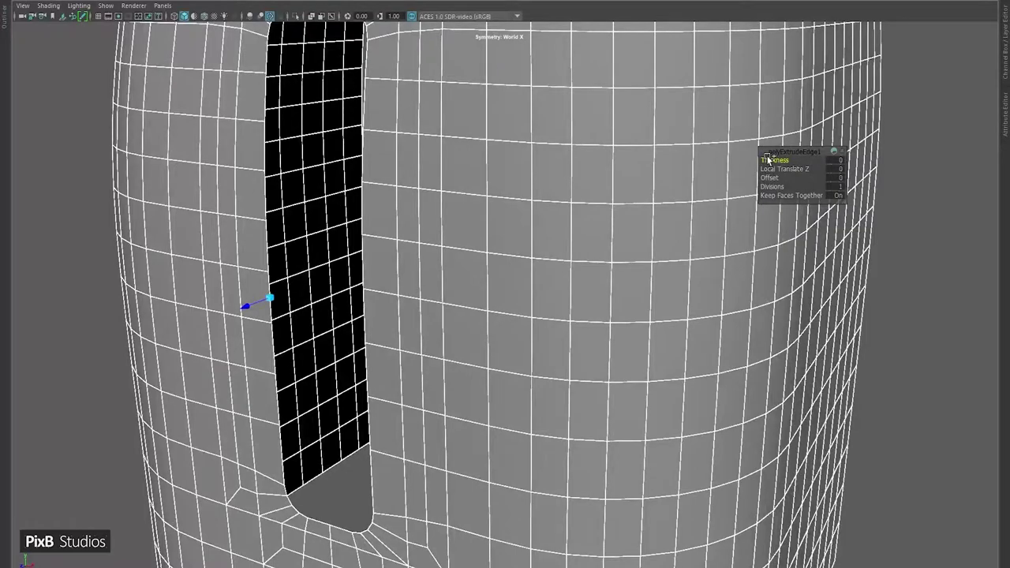
drag(767, 160, 834, 171)
drag(765, 159, 719, 167)
alt+drag(638, 203, 442, 134)
drag(398, 110, 581, 198)
alt+drag(456, 387, 464, 161)
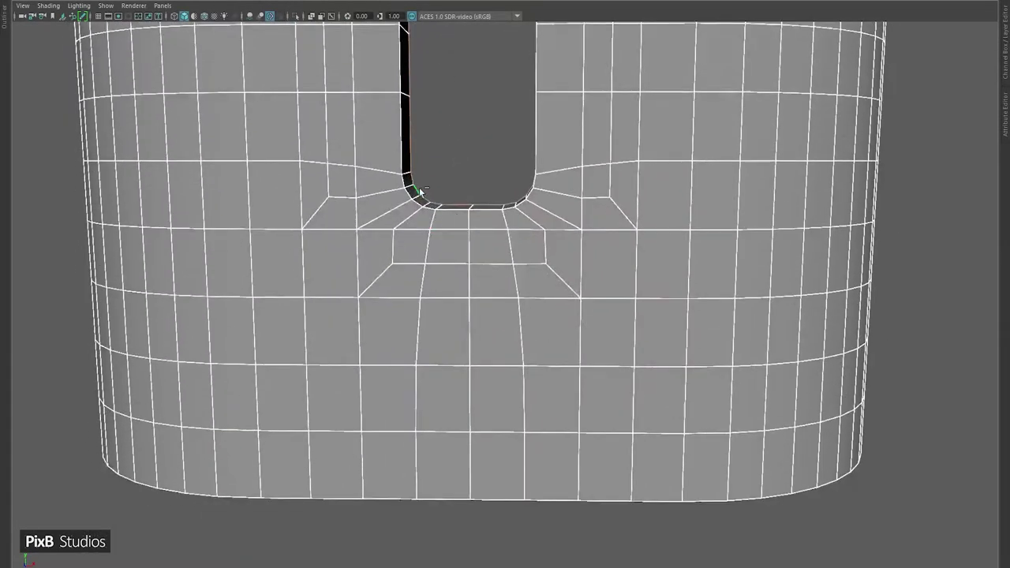
- Bridge the slit's two opposite rim edges closed
drag(459, 212, 461, 211)
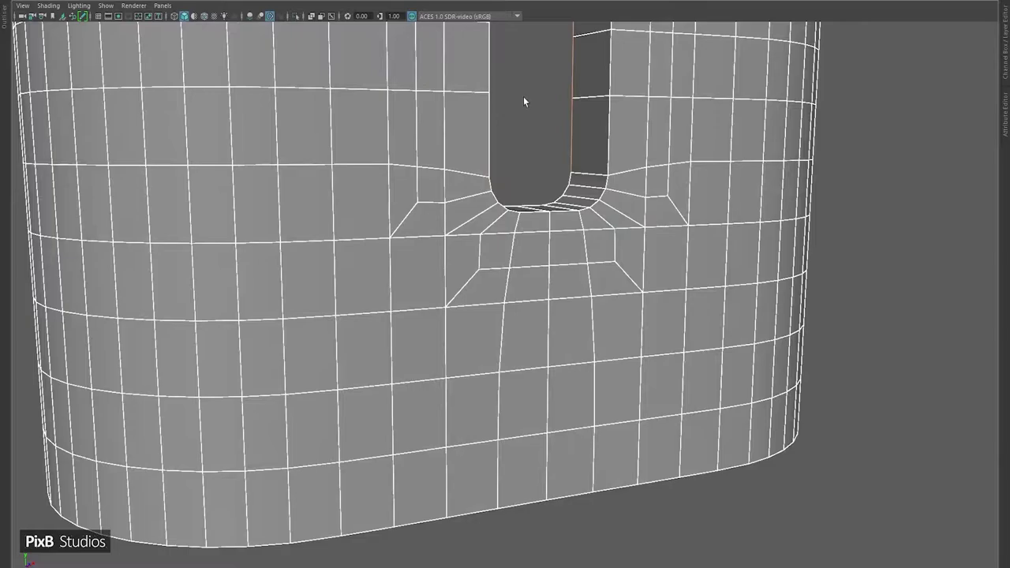
shift+right_drag(523, 101, 523, 228)
scroll(524, 227, up, 5)
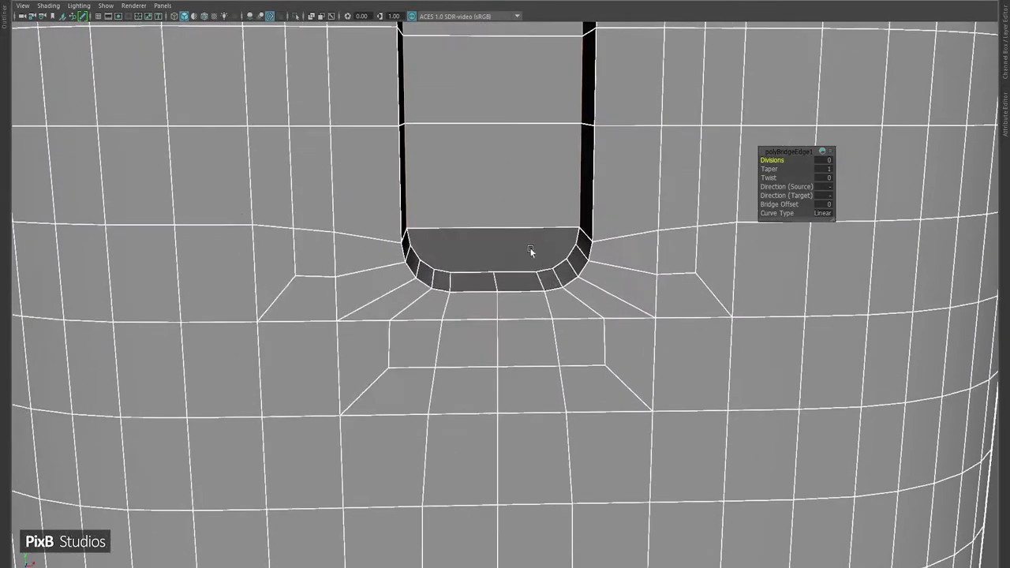
scroll(530, 251, up, 3)
alt+drag(523, 305, 588, 315)
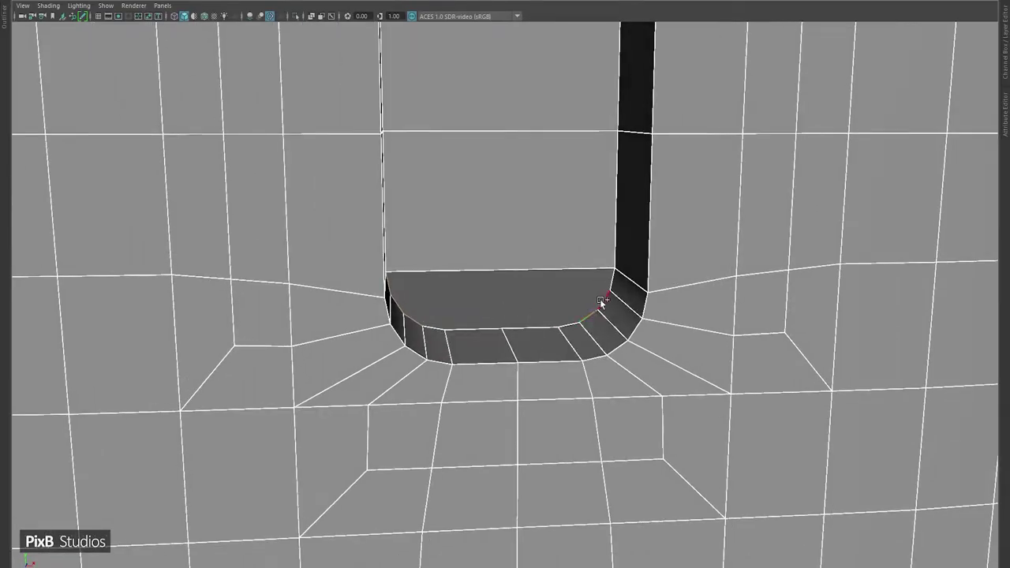
- Add the top border edge and bridge the remaining gap, then select the bridge's edge loop
shift+click(576, 253)
shift+right_drag(576, 252, 564, 380)
double_click(541, 330)
key(w)
alt+right_drag(485, 317, 523, 184)
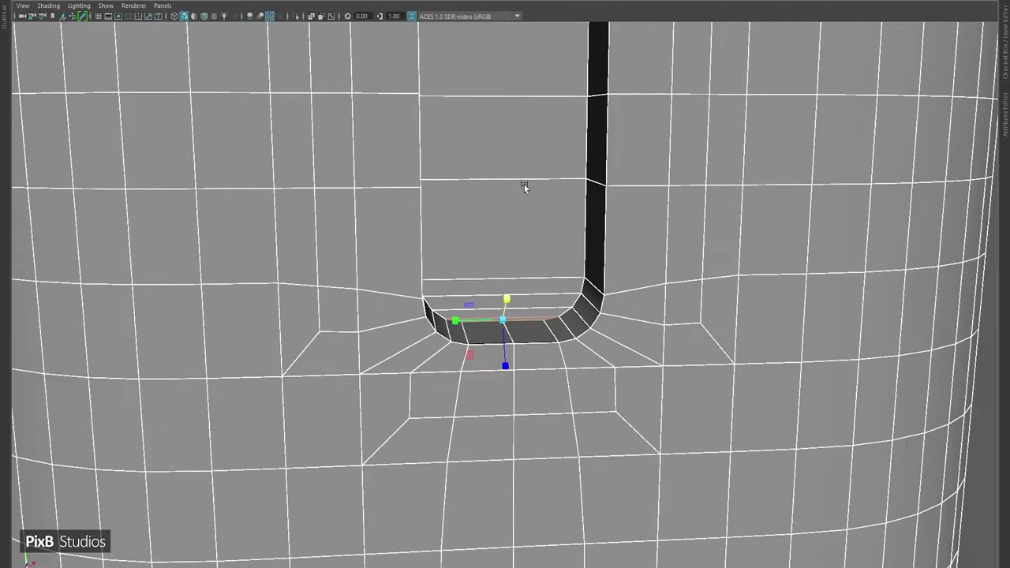
alt+drag(524, 185, 446, 368)
scroll(373, 282, up, 4)
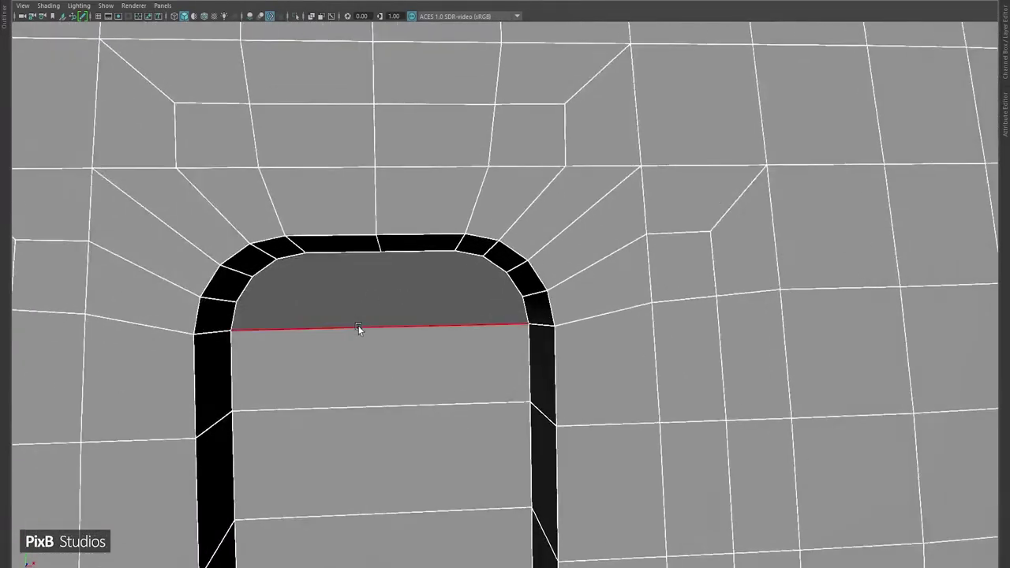
- Bridge the hole's opening edge to its top edge and check it in smooth preview
click(358, 327)
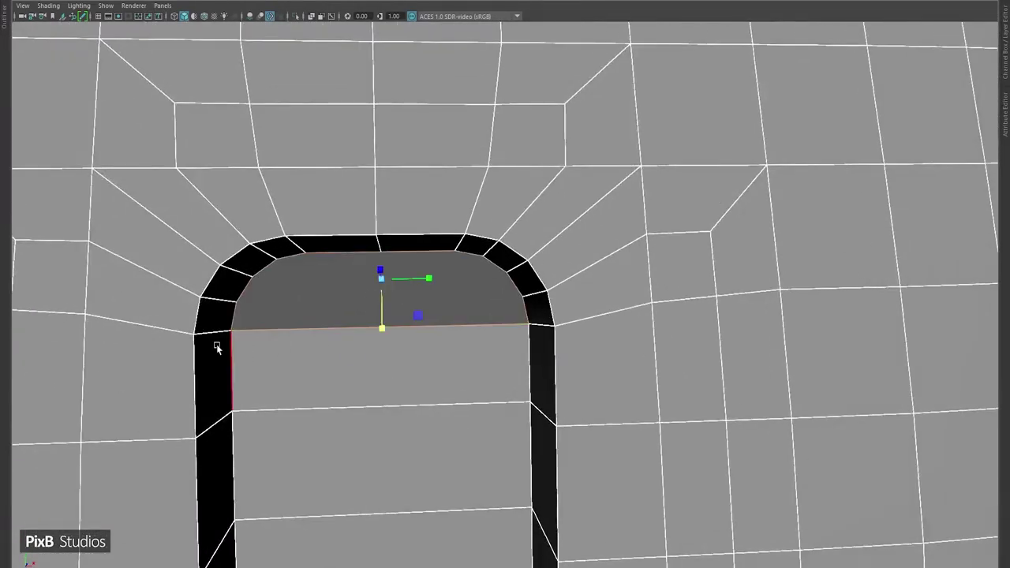
shift+click(349, 266)
shift+right_drag(393, 368, 367, 337)
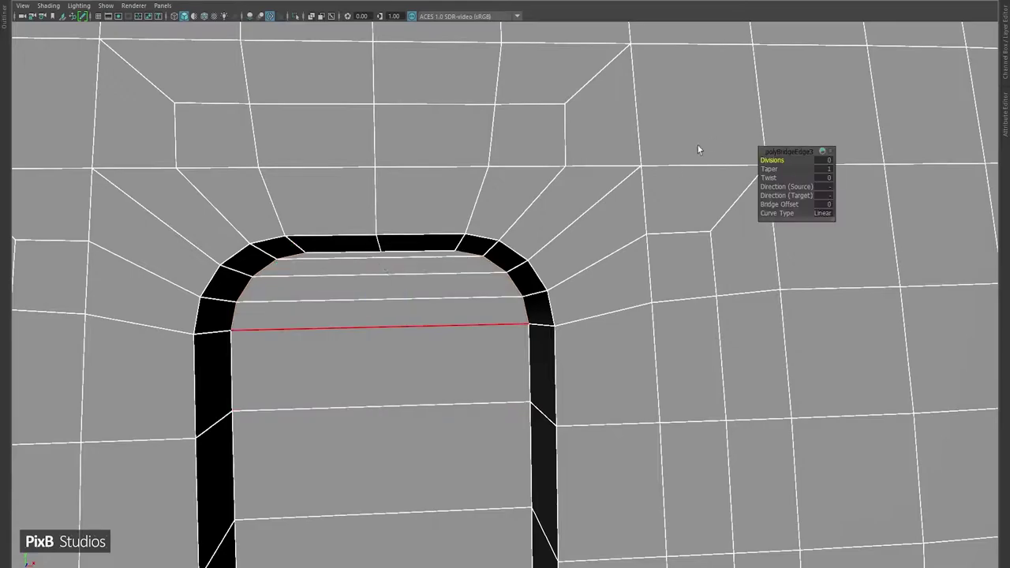
key(3)
alt+drag(440, 298, 340, 194)
key(1)
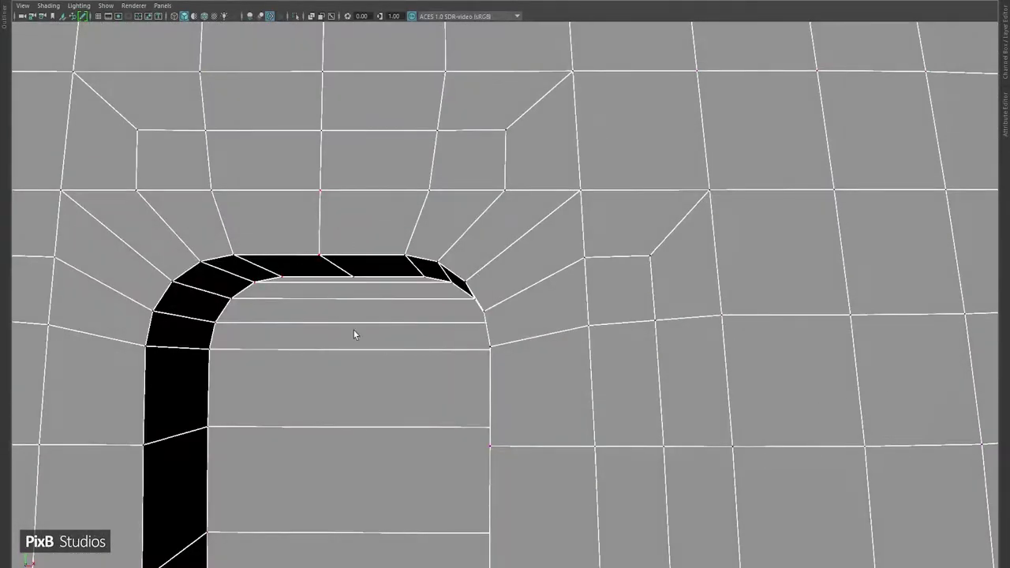
key(ctrl+a)
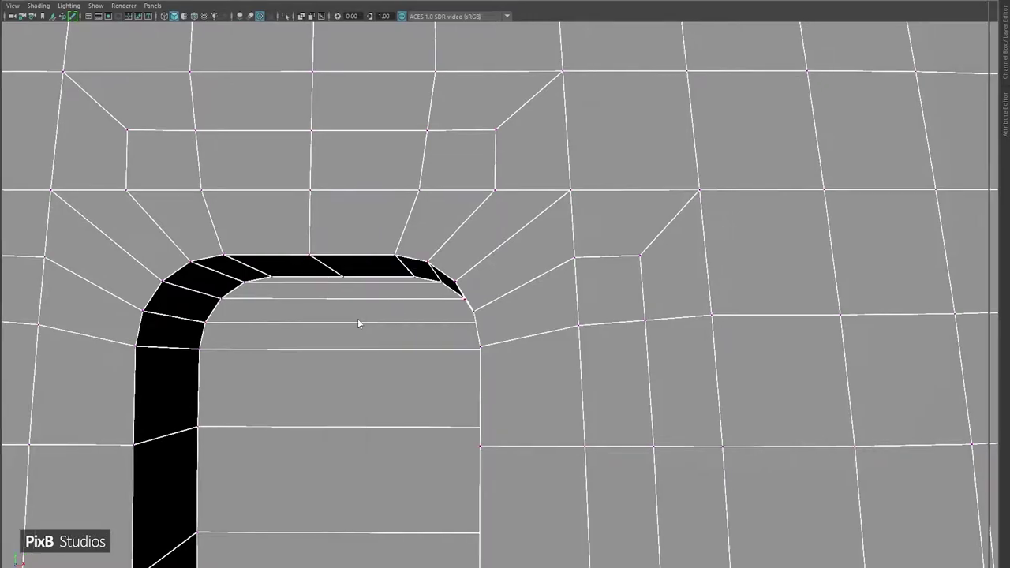
key(ctrl+a)
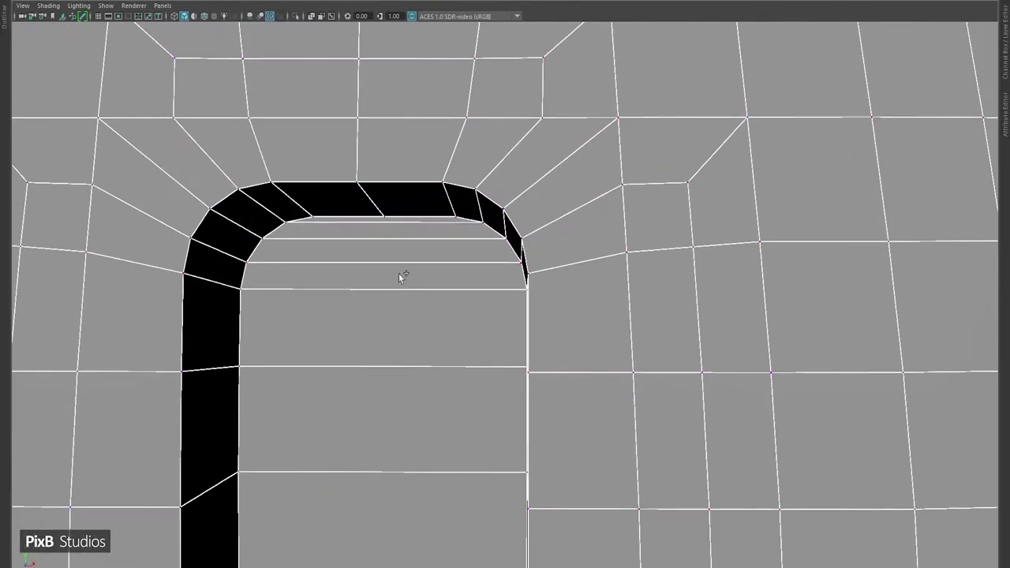
- Cut a vertical edge loop through the top rim and merge the overlapping rim vertices
ctrl+click(385, 257)
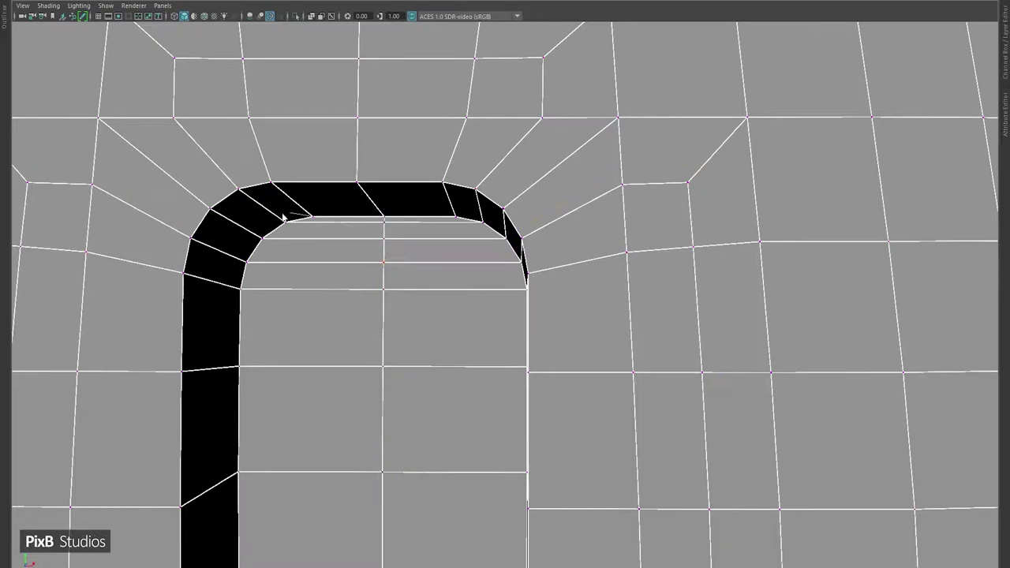
drag(399, 224, 402, 221)
shift+right_drag(402, 221, 426, 162)
key(3)
alt+drag(416, 295, 464, 358)
- Connect the merged rim vertex to the floor vertex with Connect Components
key(1)
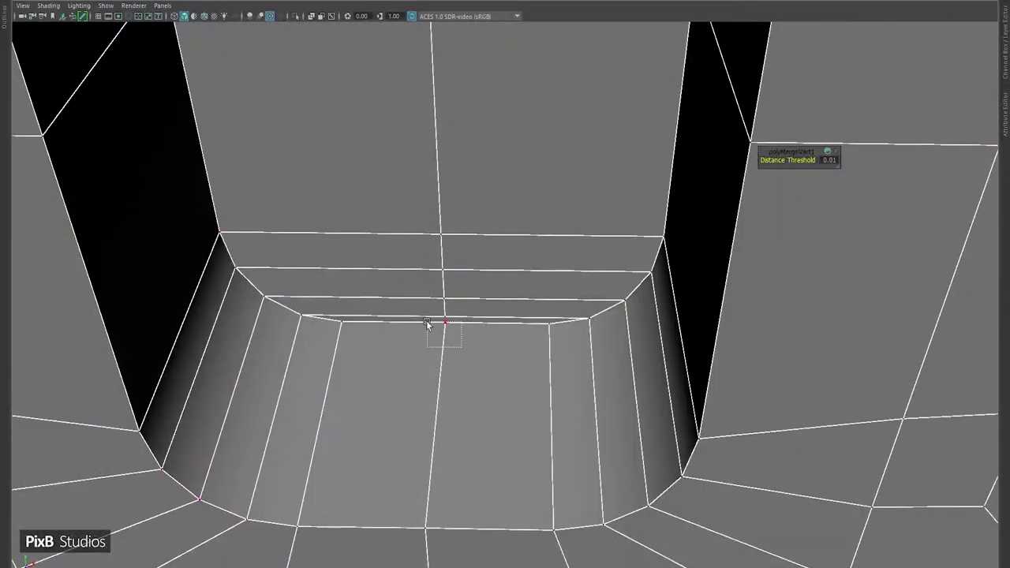
click(445, 317)
shift+right_drag(445, 316, 448, 331)
shift+right_drag(451, 381, 453, 376)
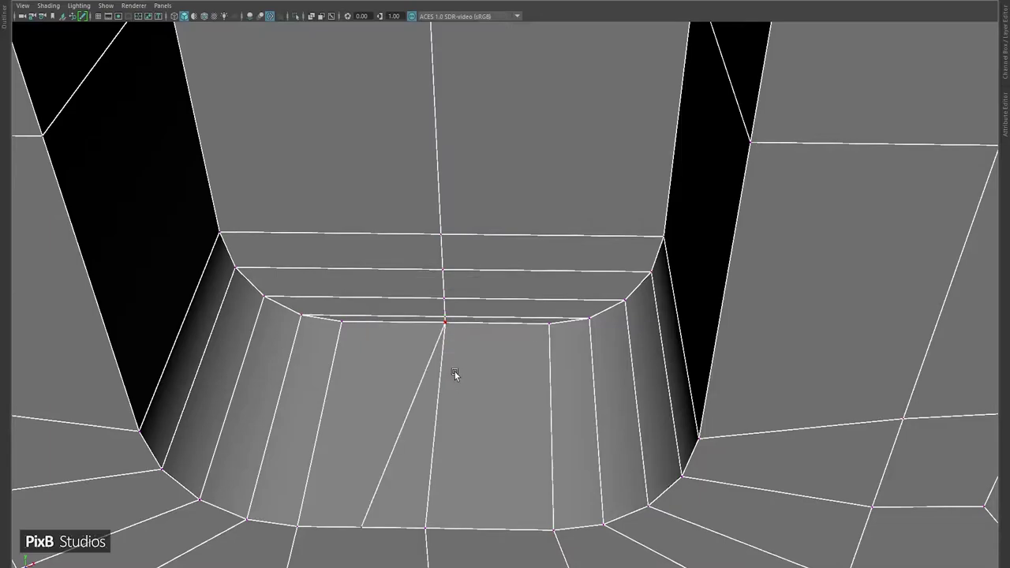
click(428, 526)
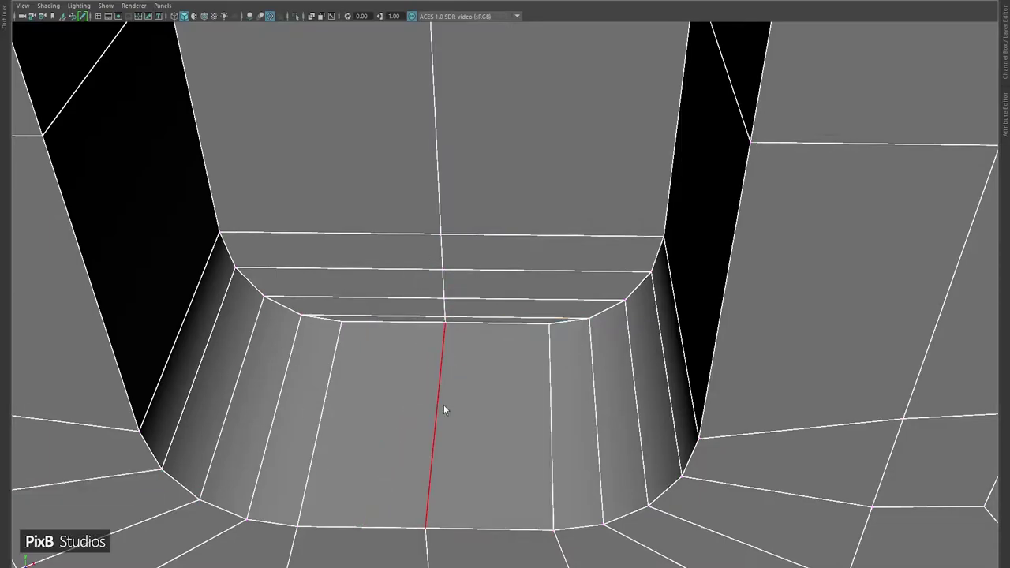
- Check the new floor edge in smooth preview and select the floor's top horizontal edge
key(3)
alt+drag(455, 402, 438, 336)
key(1)
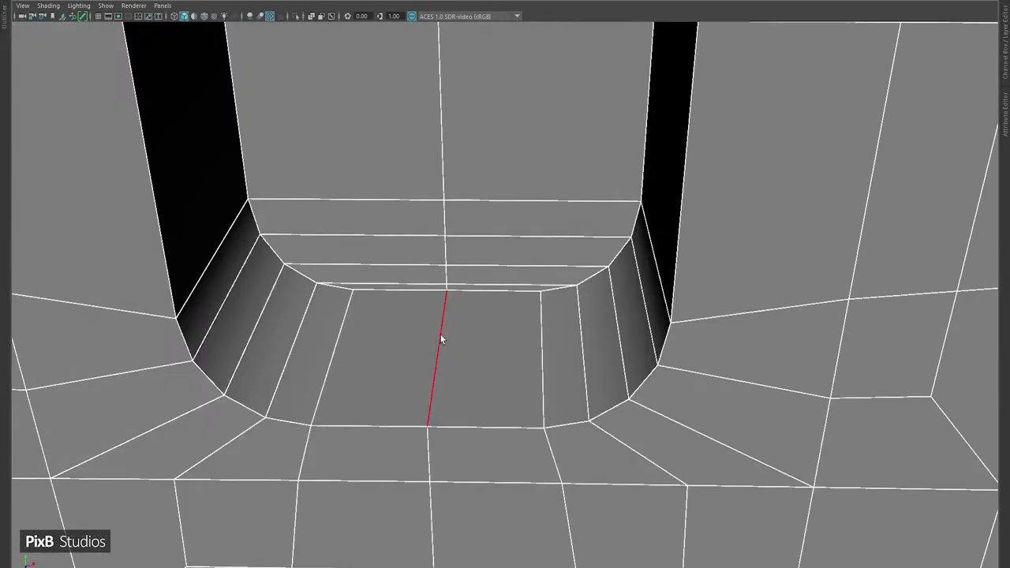
key(3)
key(1)
click(467, 284)
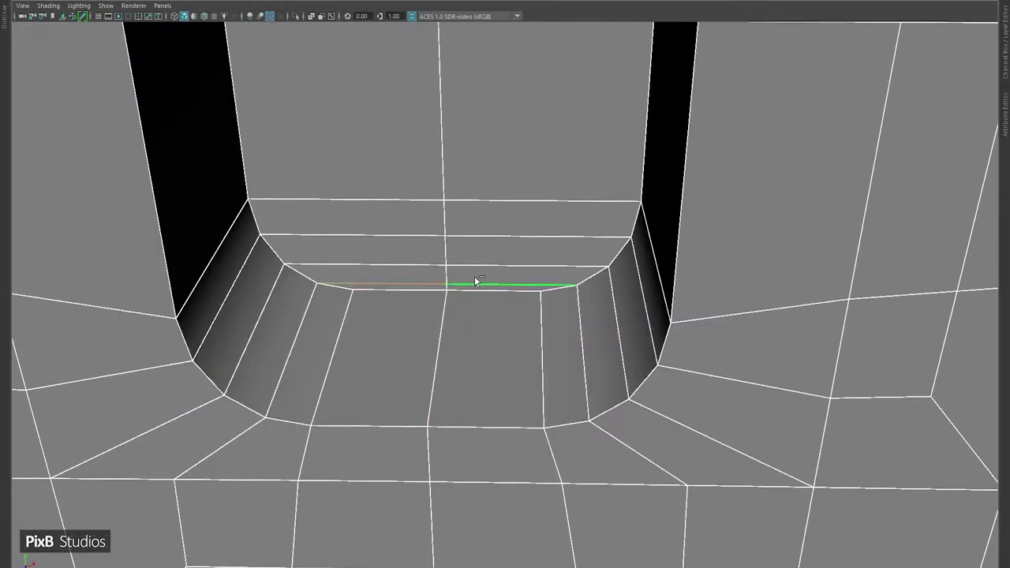
mouse_move(474, 280)
shift+right_down()
mouse_move(441, 282)
mouse_move(473, 260)
shift+right_up()
scroll(497, 237, down, 5)
alt+drag(479, 108, 425, 141)
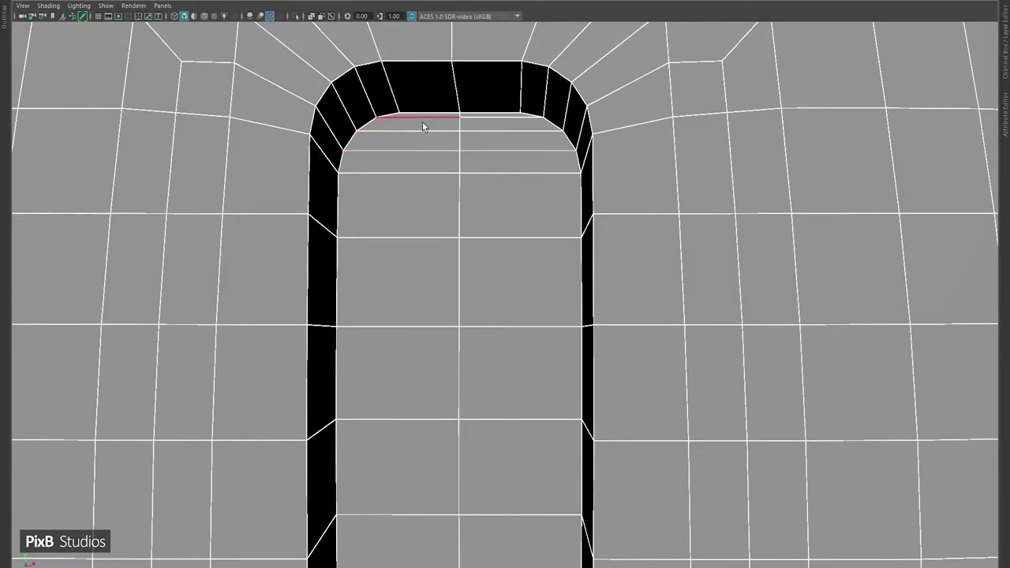
- Inspect the slit's corners in smooth preview, then clear the selection
click(495, 123)
key(3)
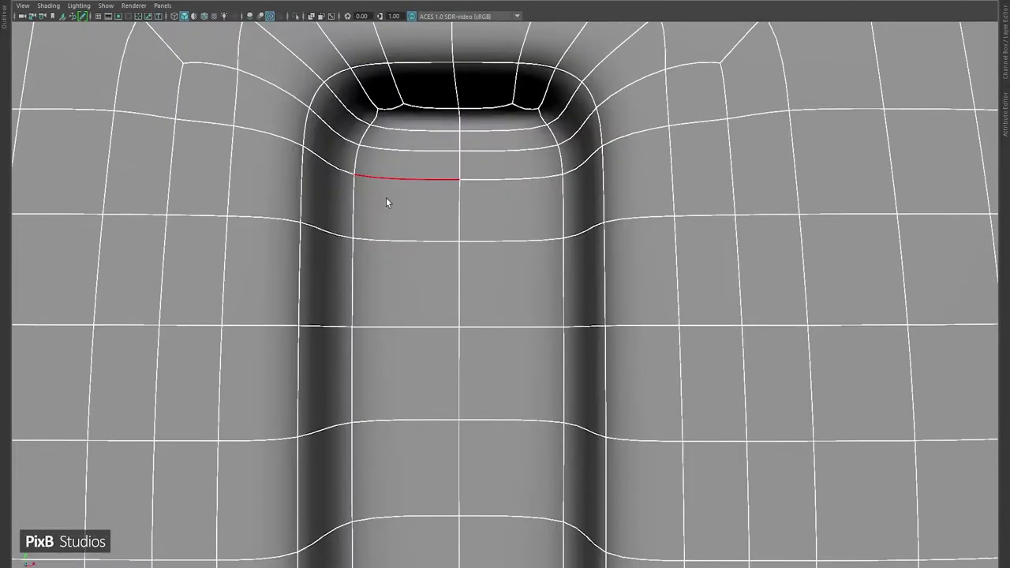
scroll(481, 323, down, 6)
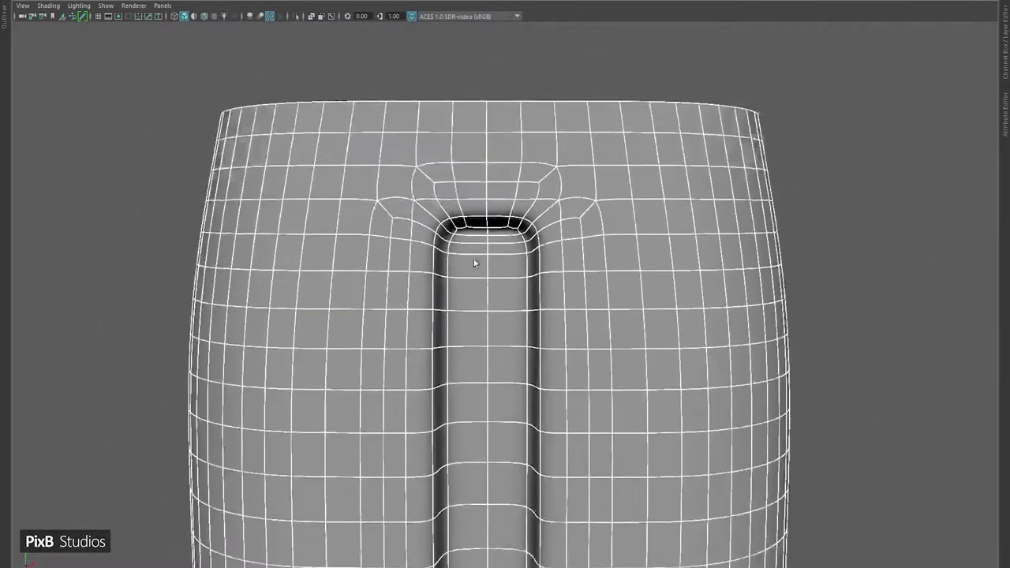
alt+drag(474, 263, 485, 165)
click(927, 135)
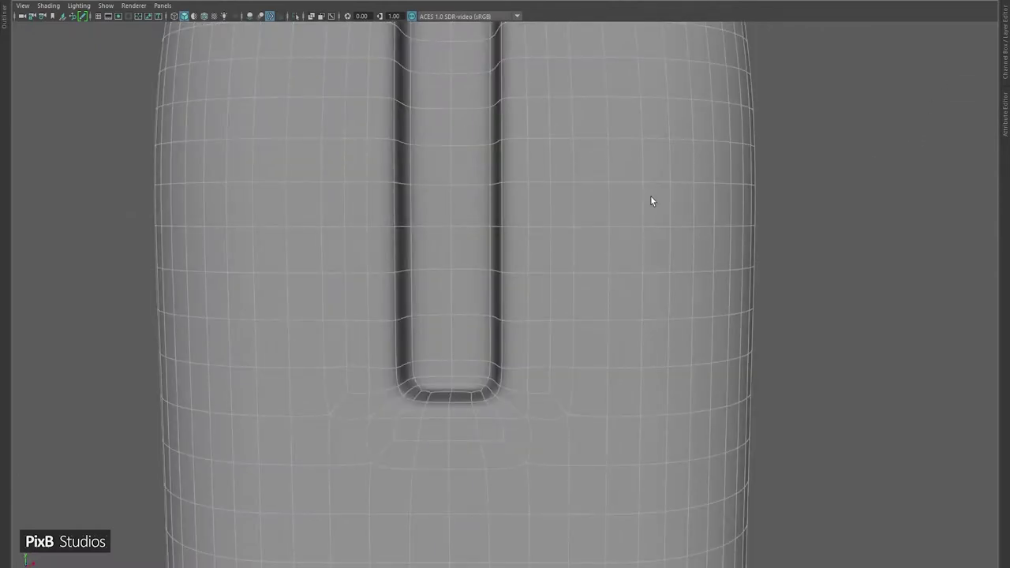
alt+drag(440, 344, 394, 190)
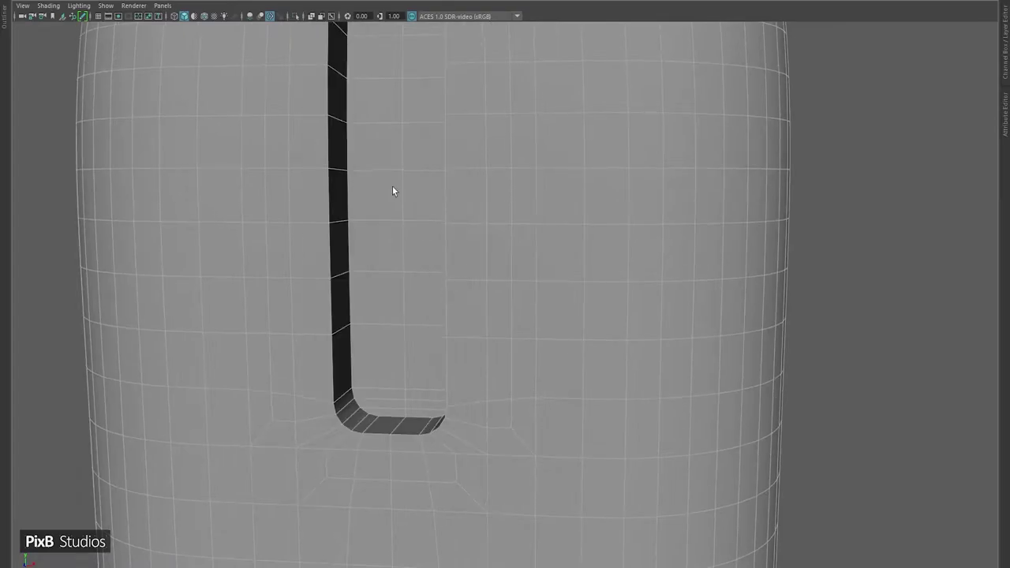
- Switch to Face selection mode and bring up the hotbox menus
right_drag(393, 187, 476, 132)
alt+drag(477, 132, 421, 178)
right_drag(445, 135, 444, 169)
scroll(437, 185, up, 5)
scroll(438, 184, down, 3)
alt+drag(438, 184, 478, 175)
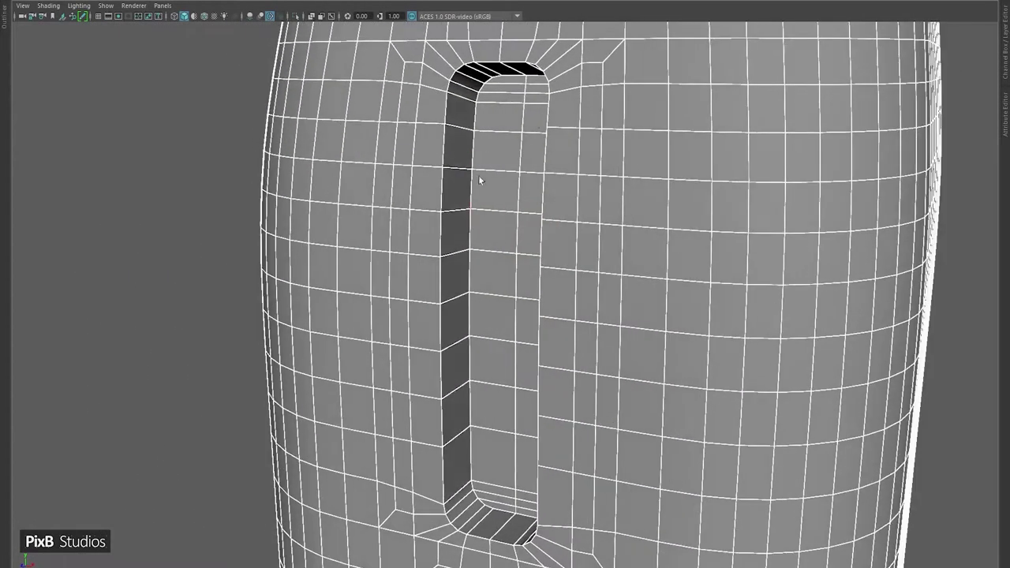
key(space)
- In Modeling Toolkit, set Selection Constraint to Angle 19 and select the flap's 30-face strip
click(559, 96)
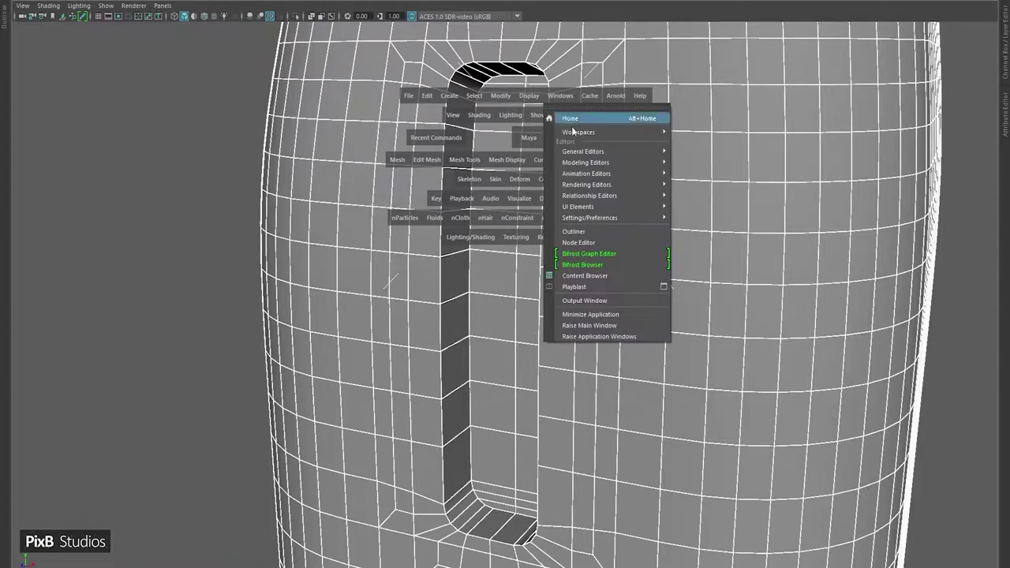
mouse_move(602, 162)
click(694, 163)
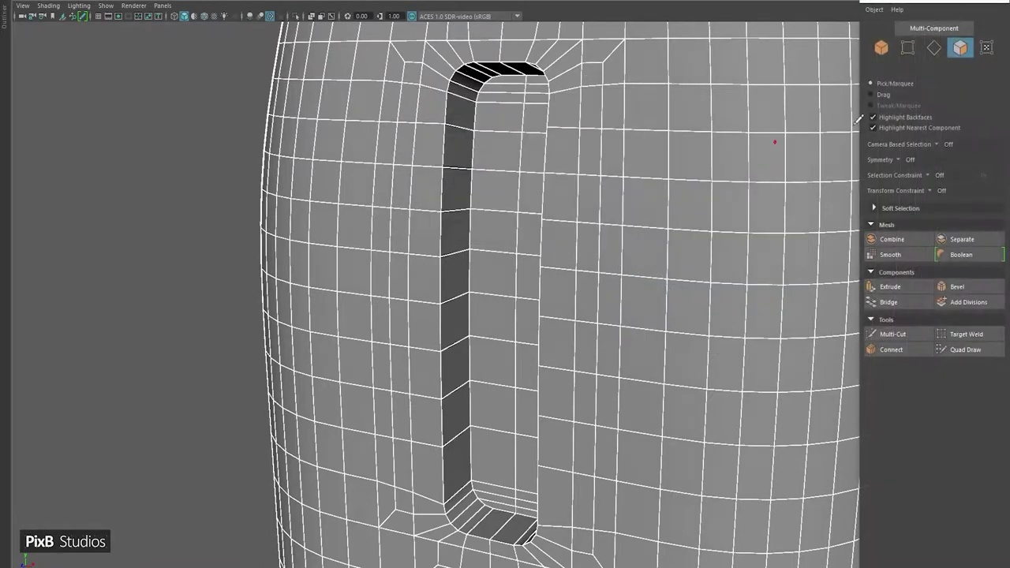
click(928, 175)
click(942, 191)
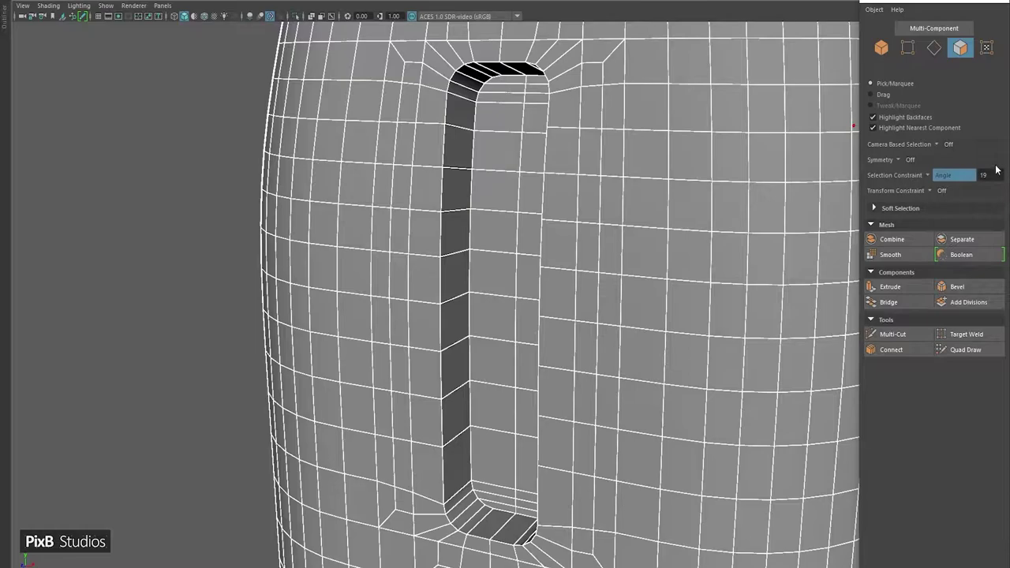
click(987, 175)
text(19)
right_drag(527, 140, 524, 168)
click(478, 211)
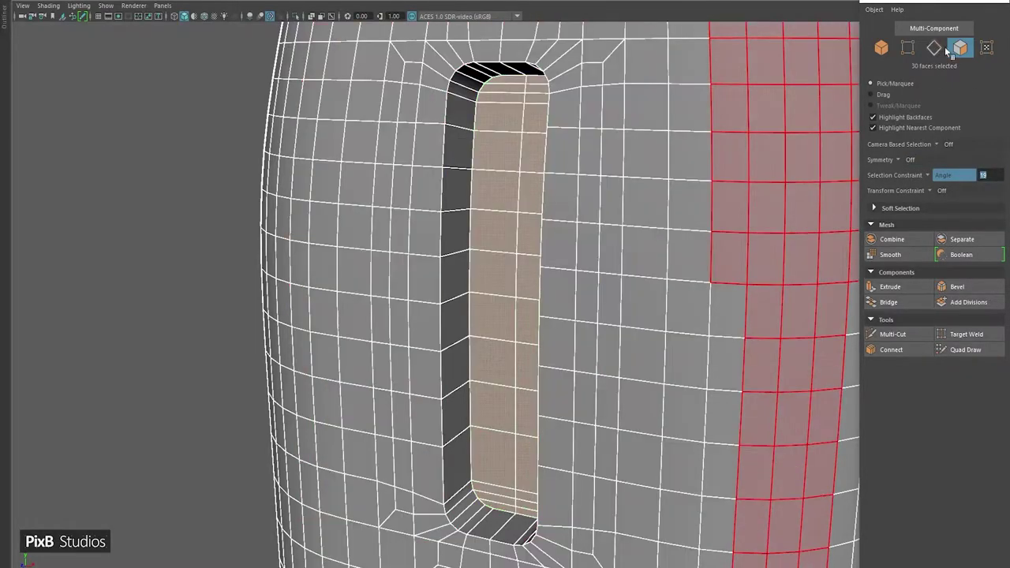
click(993, 3)
- Reopen Modeling Toolkit and set the Selection Constraint back to Off
alt+drag(644, 156, 709, 158)
scroll(710, 203, down, 5)
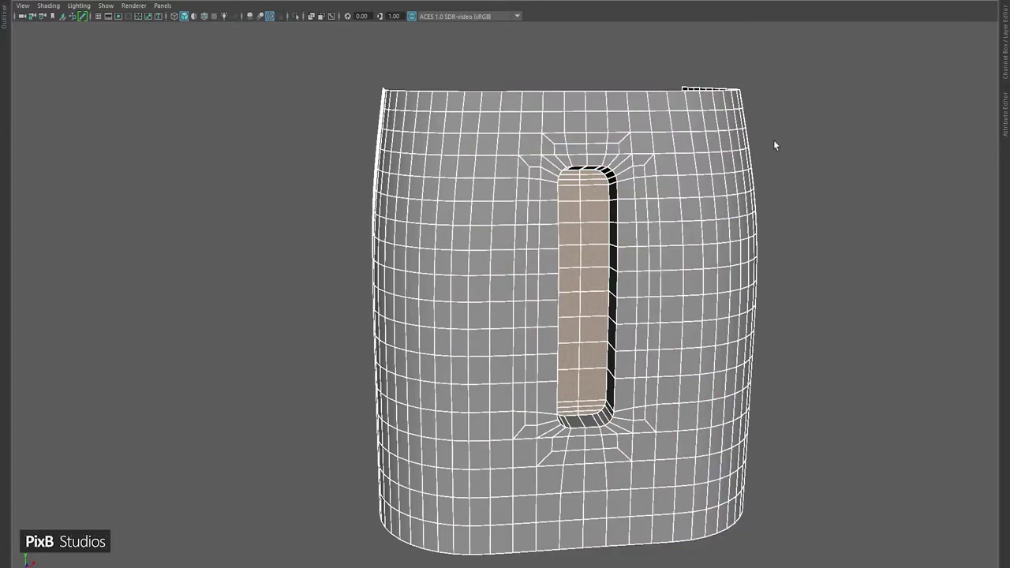
alt+drag(773, 140, 722, 145)
key(space)
click(751, 110)
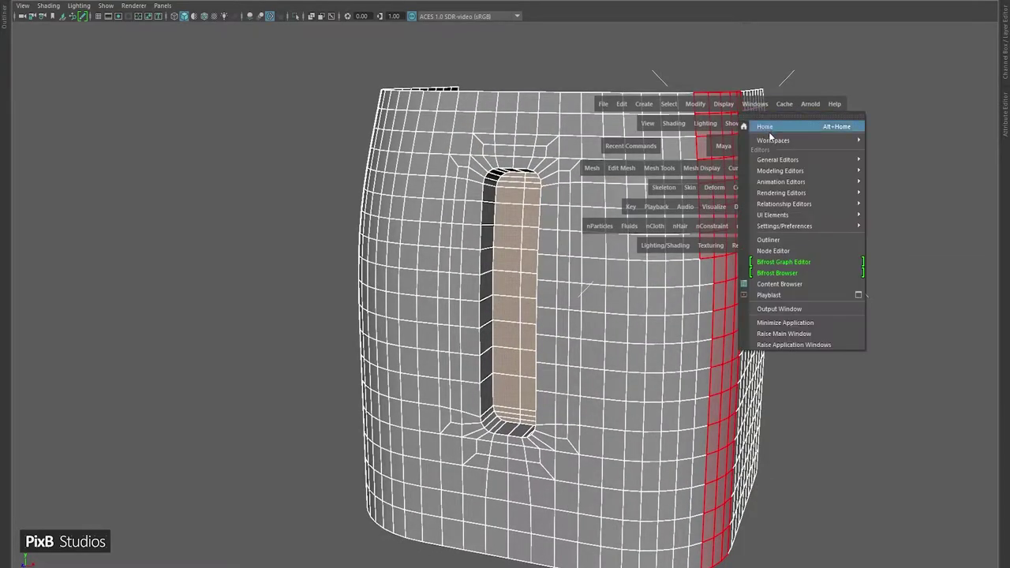
mouse_move(789, 160)
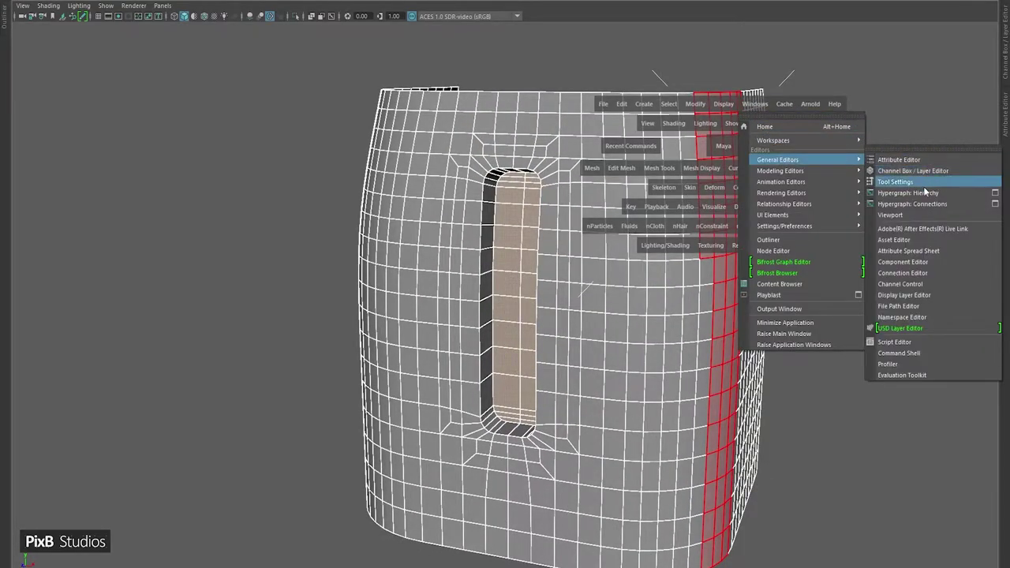
click(915, 174)
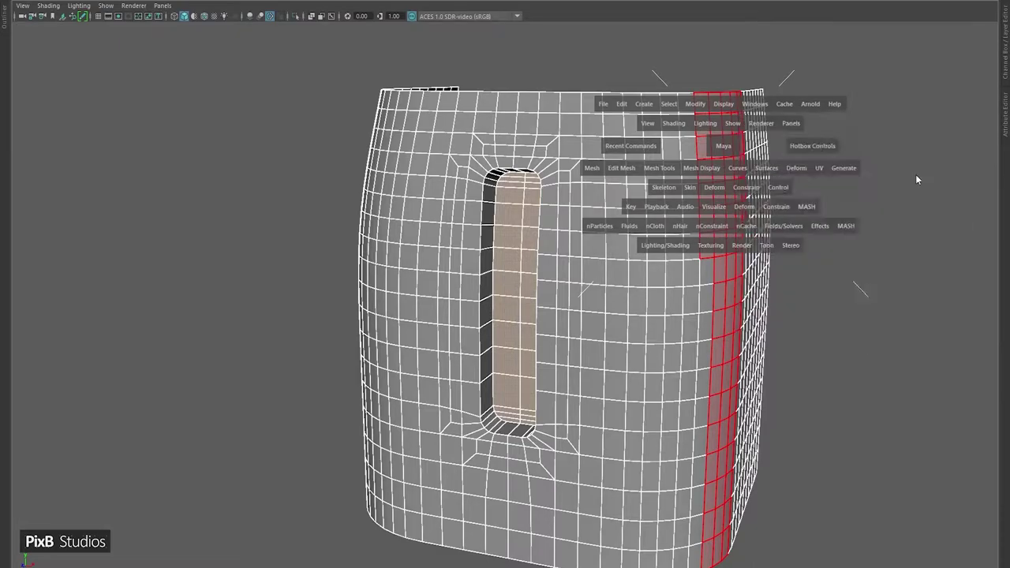
click(933, 174)
click(932, 179)
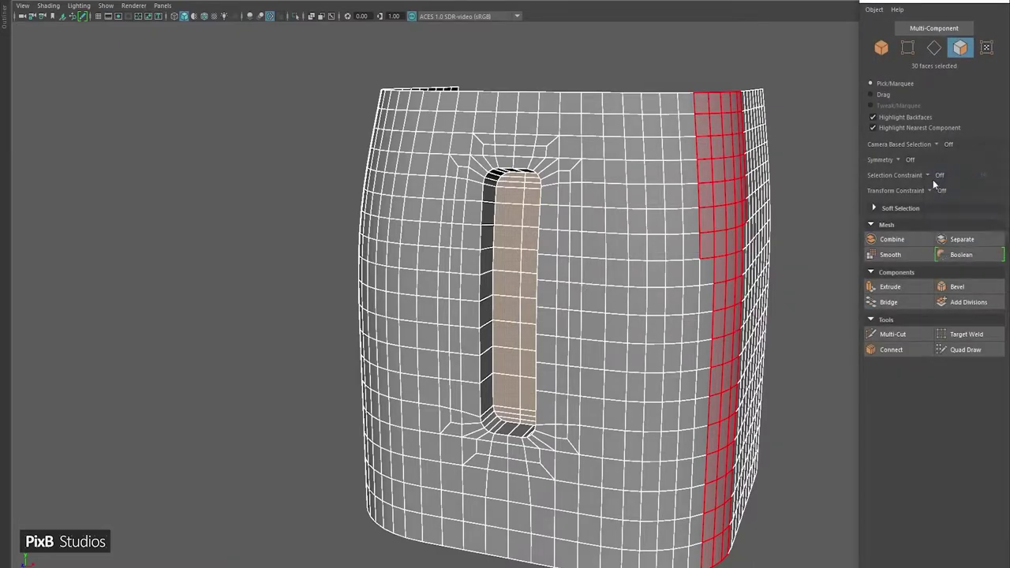
click(939, 7)
scroll(513, 213, up, 5)
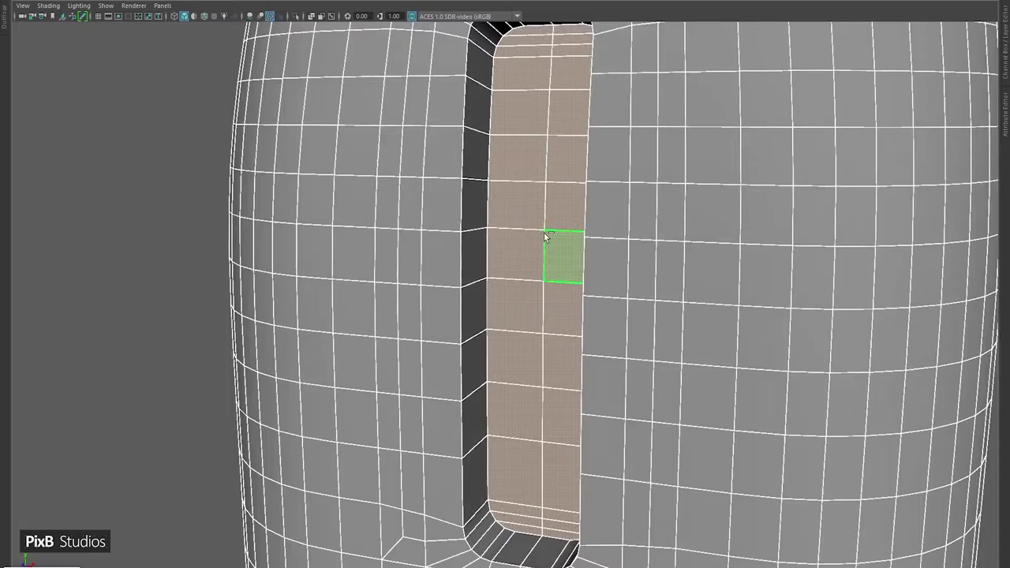
- Extrude the flap faces, trying inset offsets 0.056 and 0.065, then return Offset to 0
ctrl+right_drag(517, 112, 582, 122)
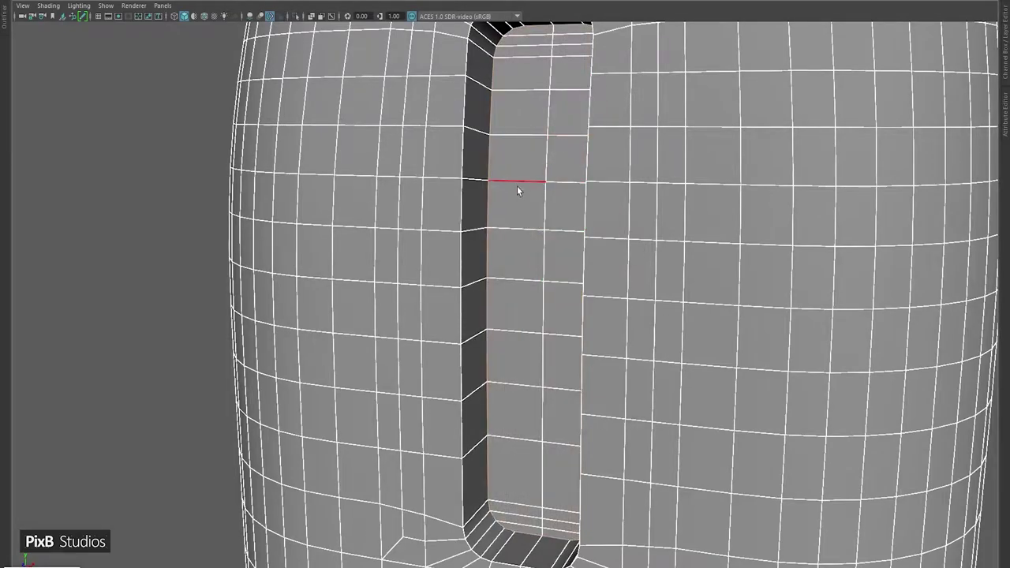
key(ctrl+F11)
alt+drag(532, 207, 533, 193)
key(ctrl+e)
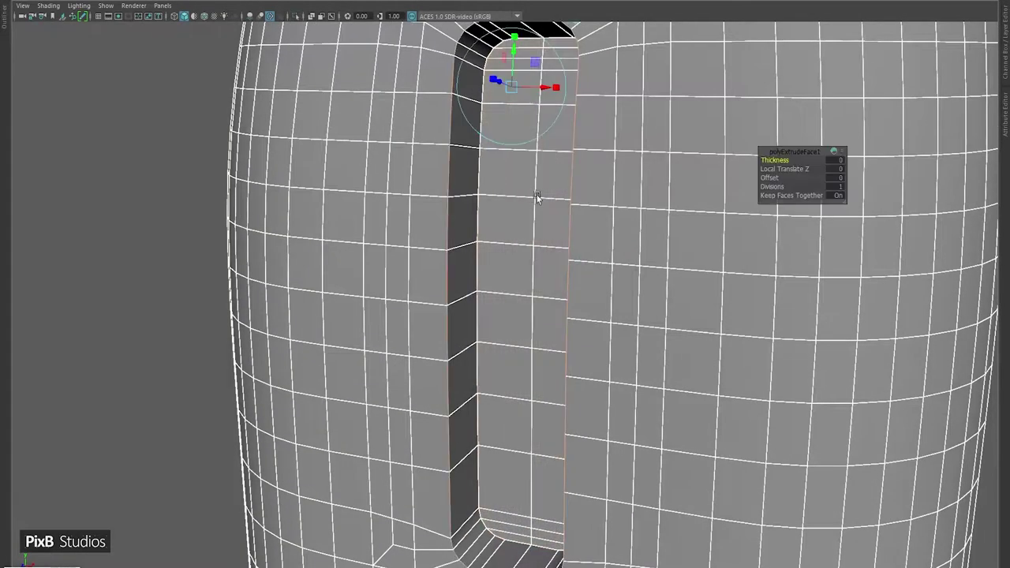
drag(771, 177, 806, 176)
alt+drag(505, 260, 517, 368)
key(ctrl+z)
key(ctrl+z)
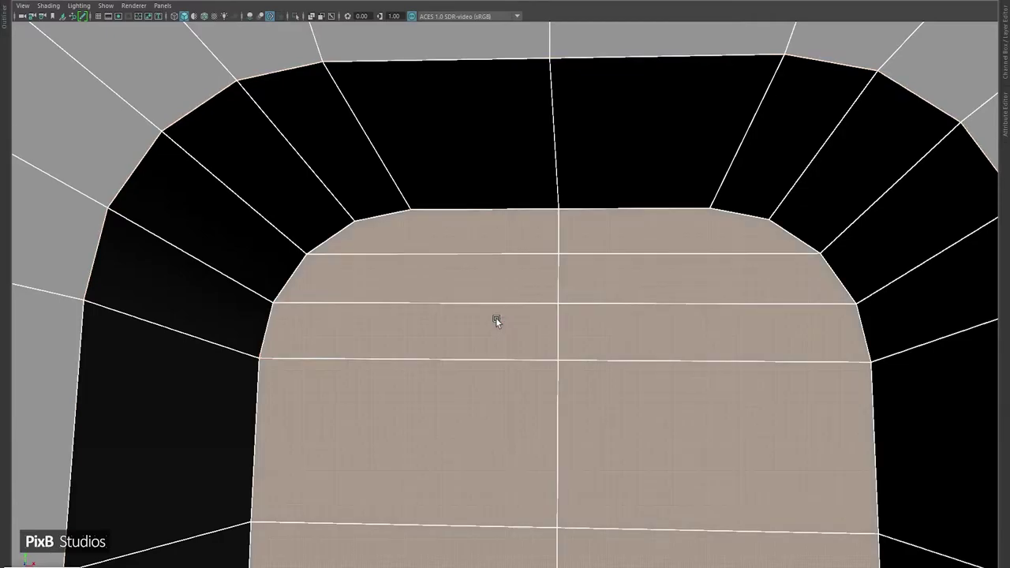
- Remove the extra horizontal edge loop across the flap top
key(F10)
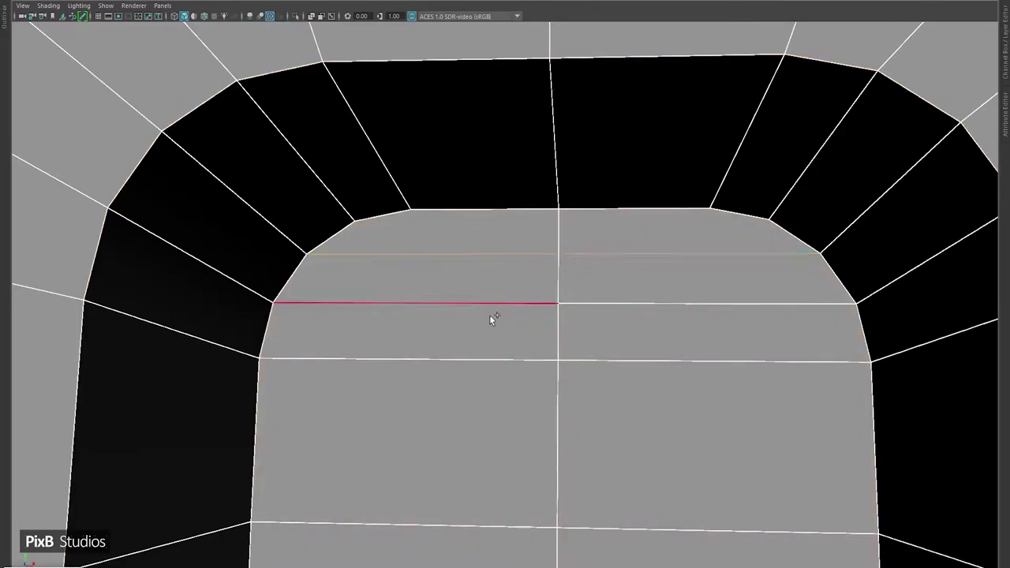
ctrl+shift+click(653, 306)
alt+drag(436, 402, 537, 357)
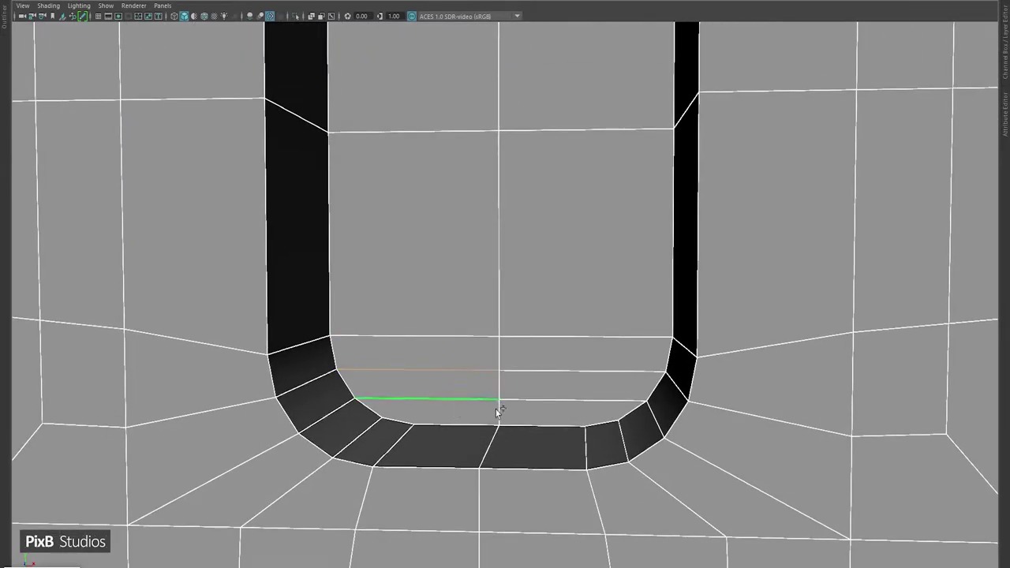
- In Face mode, set Selection Constraint to Angle 19 and select the flap's 22 faces
right_drag(521, 227, 520, 260)
click(500, 210)
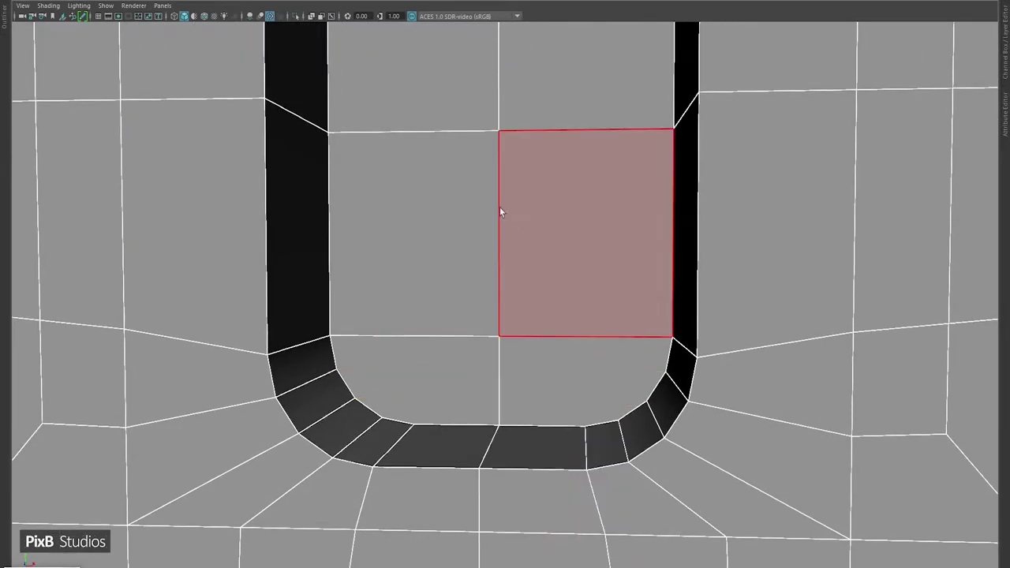
click(77, 514)
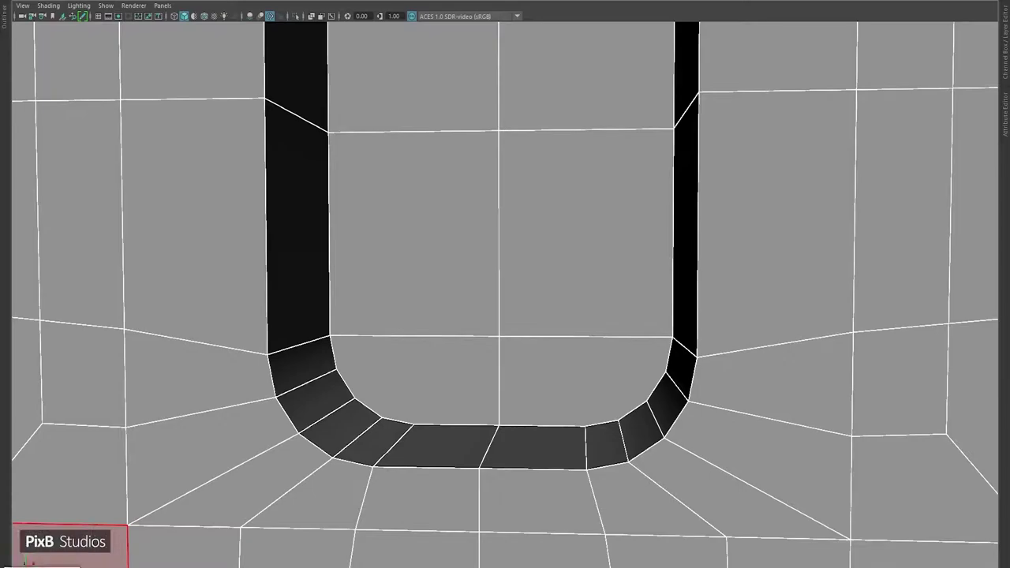
click(800, 209)
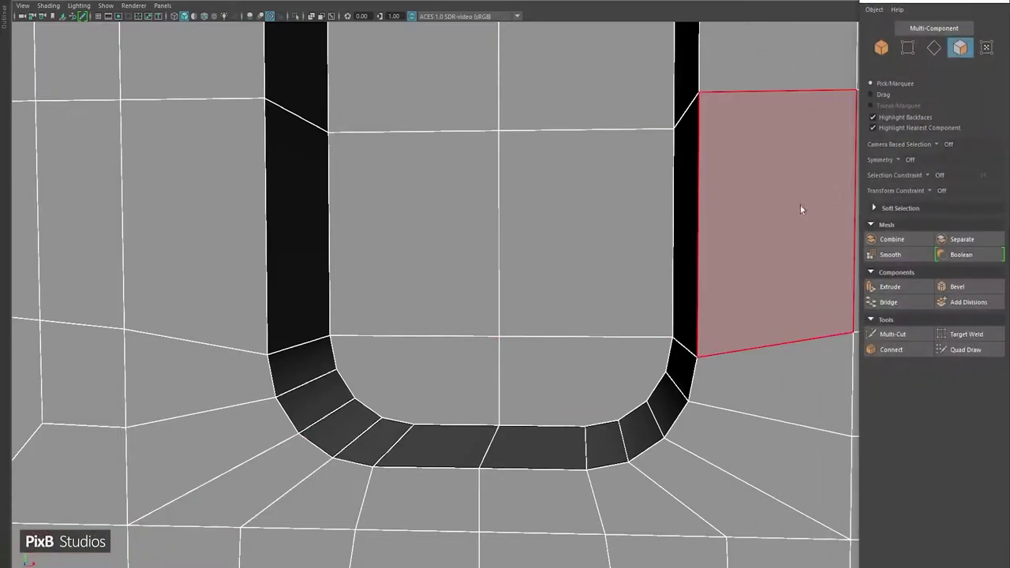
click(924, 176)
click(946, 195)
click(623, 194)
alt+drag(623, 194, 560, 244)
scroll(528, 286, down, 5)
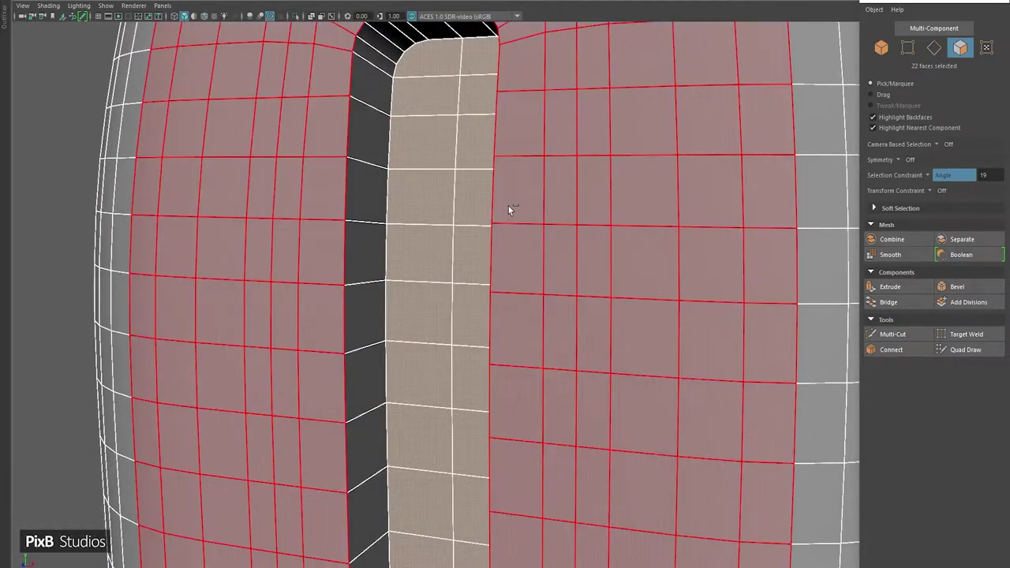
- Extrude the 22 flap faces with Offset 0.138, push them slightly inward, and reselect them
key(ctrl+e)
drag(836, 178, 841, 178)
scroll(552, 197, down, 4)
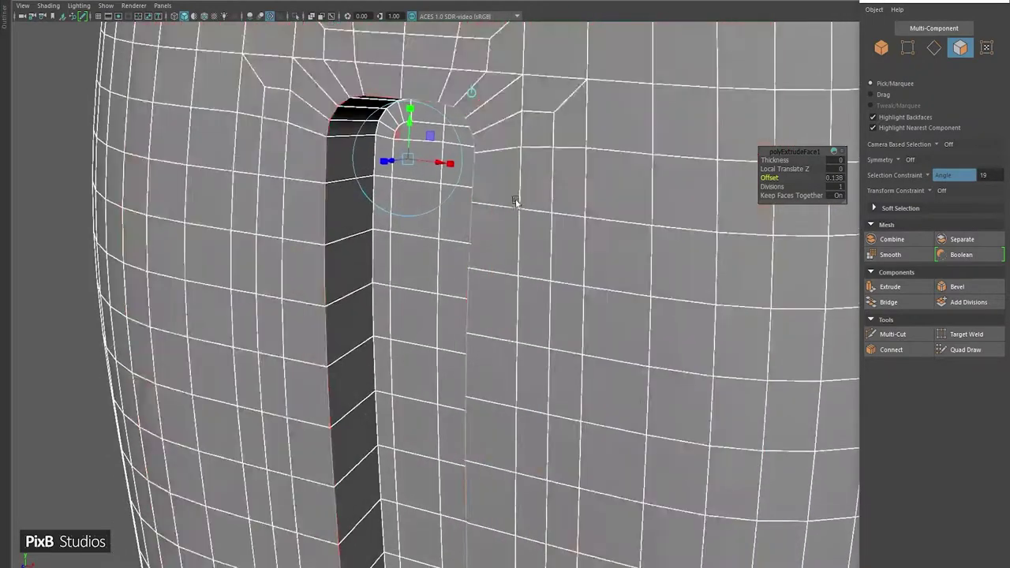
alt+drag(513, 193, 386, 163)
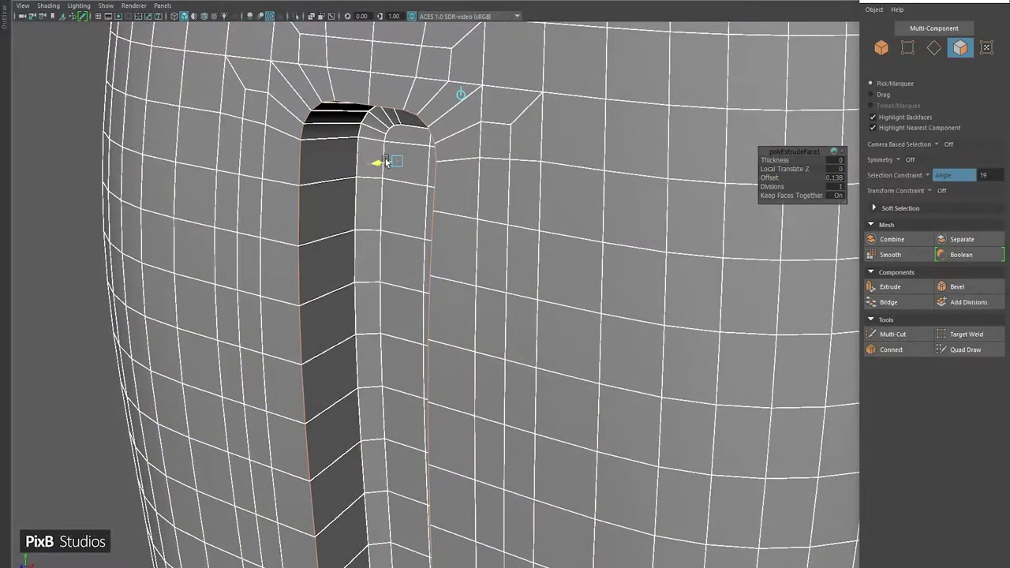
click(385, 158)
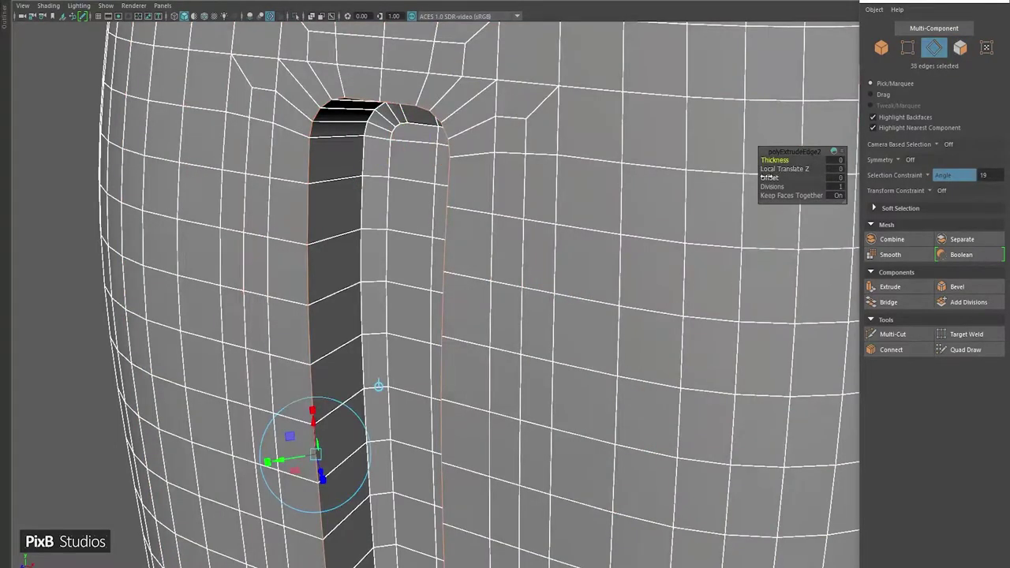
key(ctrl+z)
key(ctrl+z)
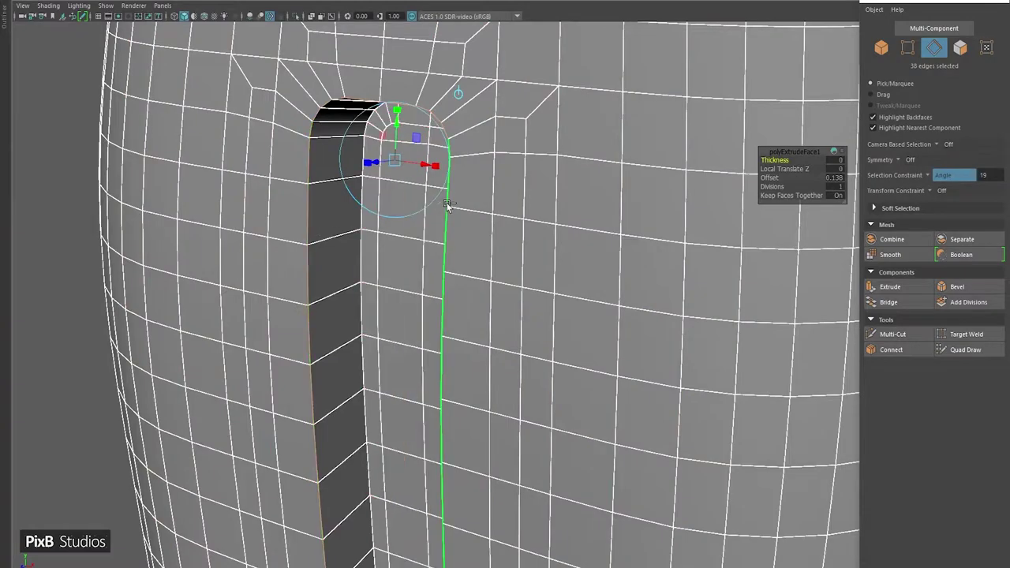
middle_drag(450, 207, 419, 203)
alt+drag(419, 202, 437, 212)
right_drag(471, 211, 519, 226)
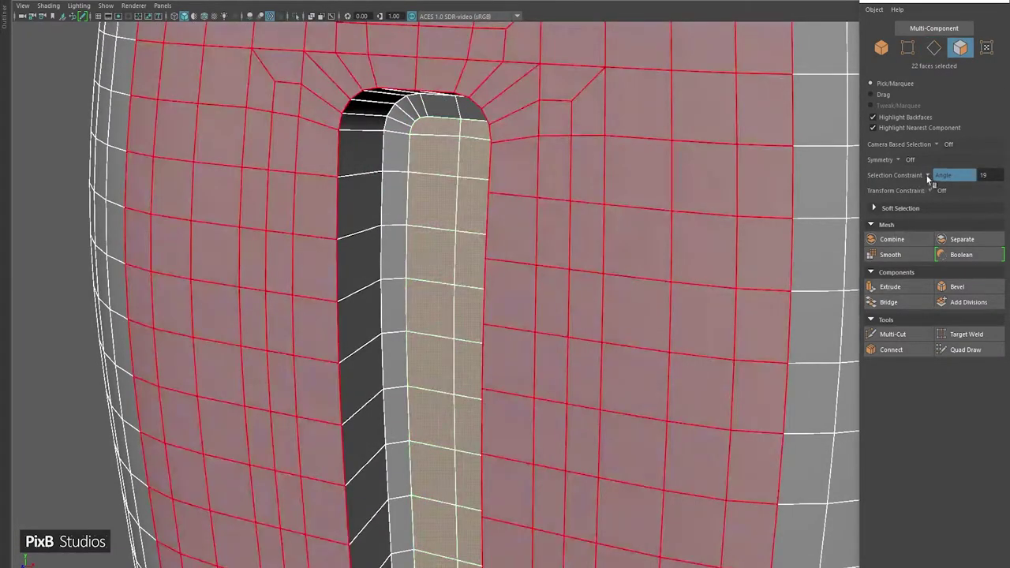
- Turn the selection constraint Off and extrude the flap faces again with Offset 0.072
click(929, 180)
click(940, 177)
key(ctrl+e)
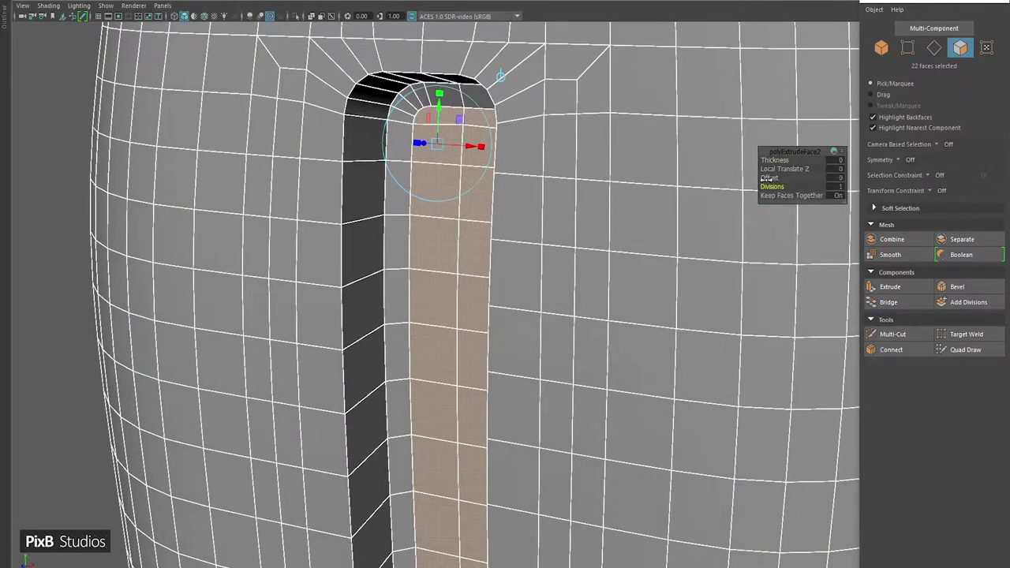
drag(768, 179, 804, 179)
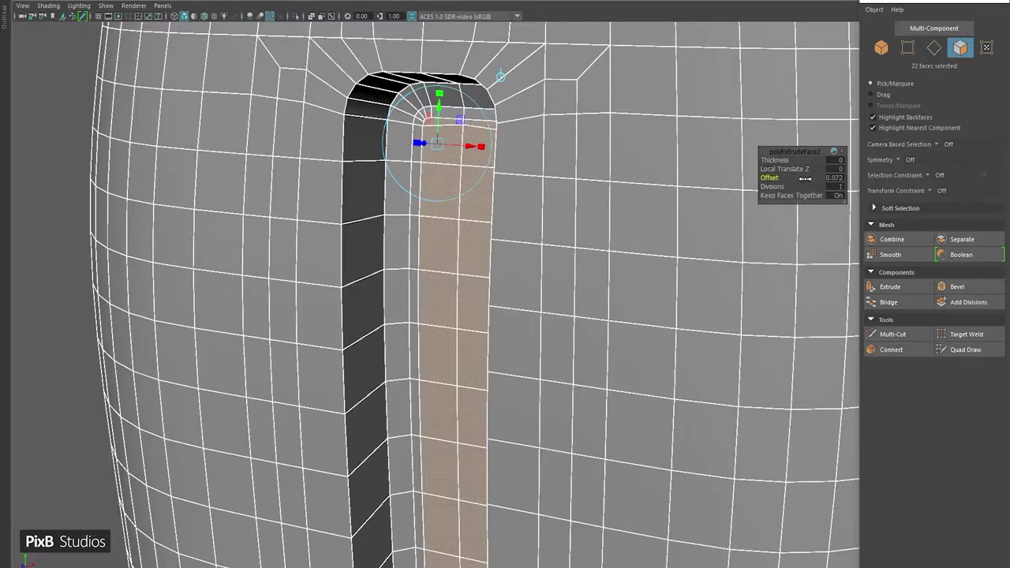
scroll(518, 181, up, 6)
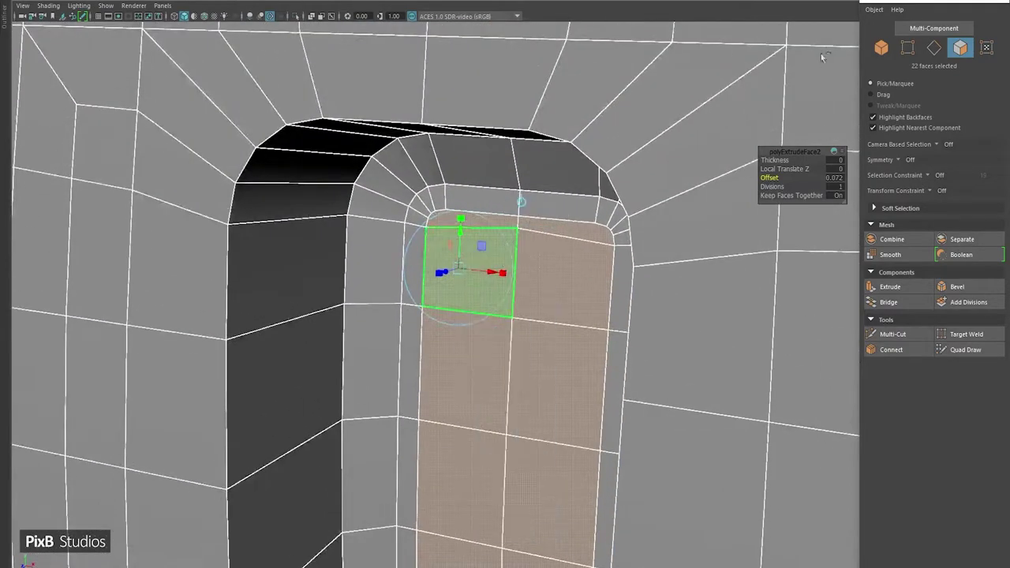
mouse_move(514, 237)
right_down()
mouse_move(519, 204)
mouse_move(442, 221)
mouse_move(451, 222)
right_up()
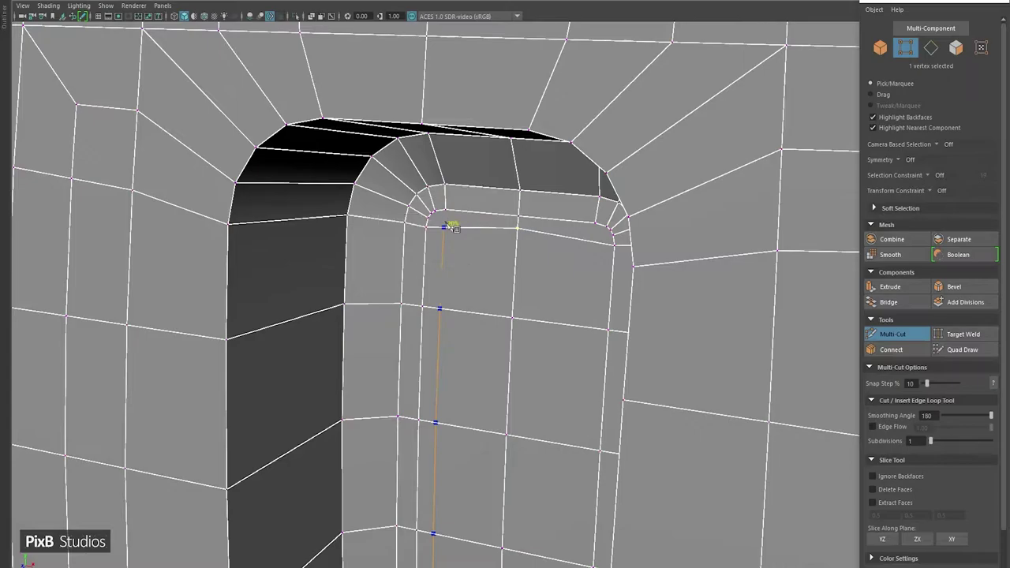
- Finish the previous cut and select the flap's horizontal top edge
scroll(414, 223, up, 2)
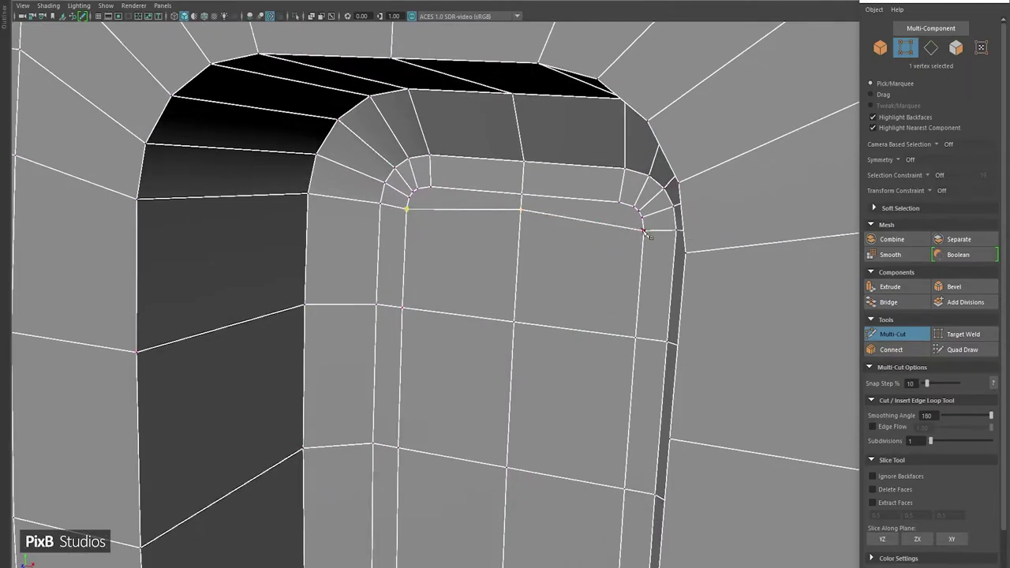
key(Return)
key(q)
click(503, 213)
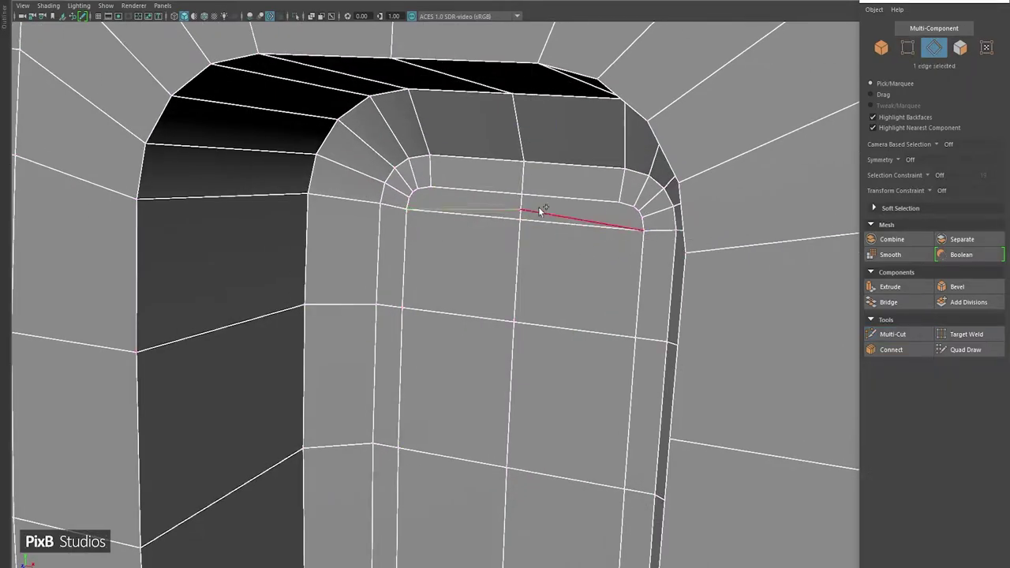
shift+right_drag(540, 210, 295, 349)
click(386, 304)
scroll(604, 244, down, 2)
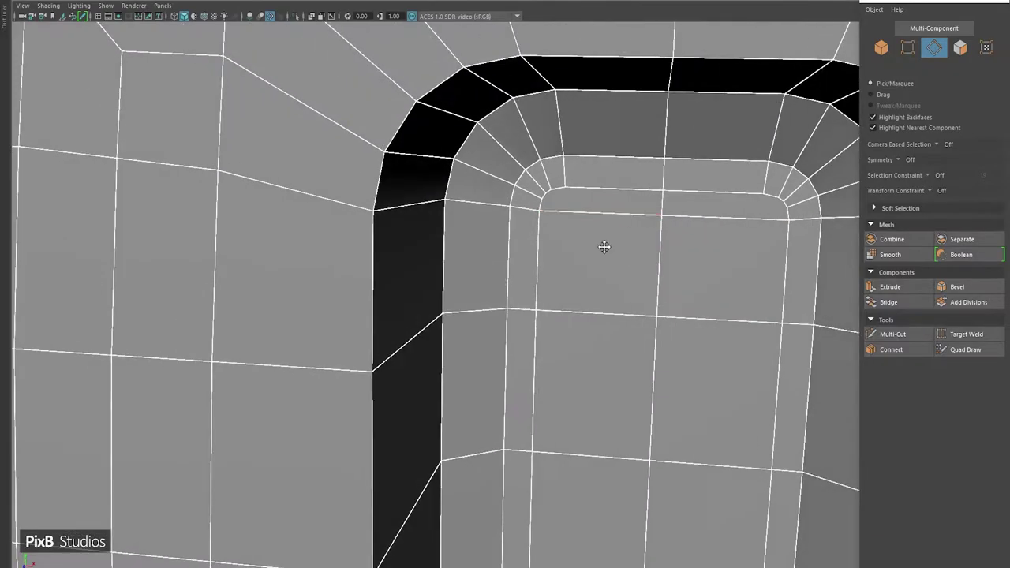
scroll(544, 245, up, 4)
- Insert two vertical edge loops down the flap top and scale them outward along X
shift+right_drag(519, 239, 508, 237)
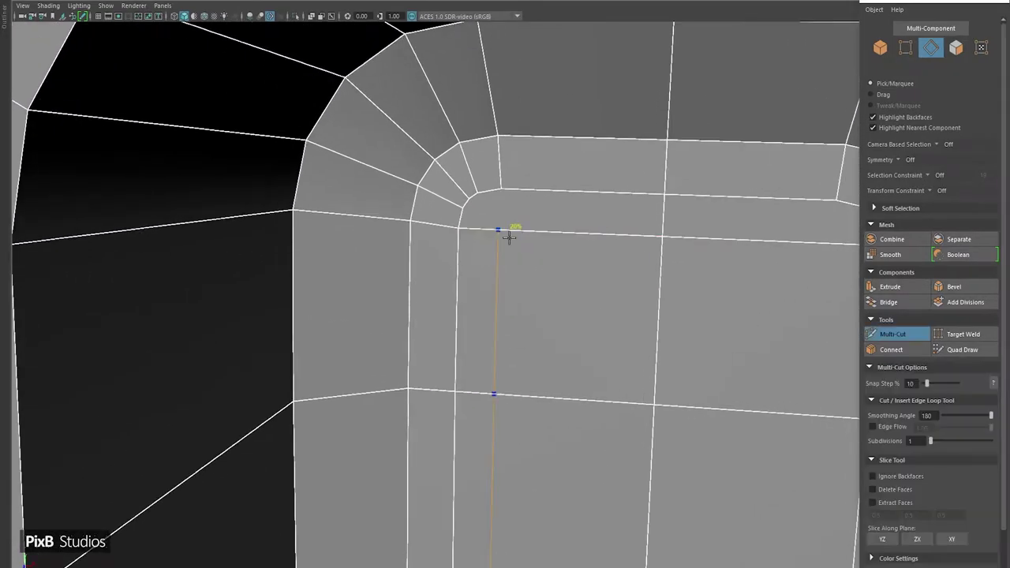
ctrl+click(509, 237)
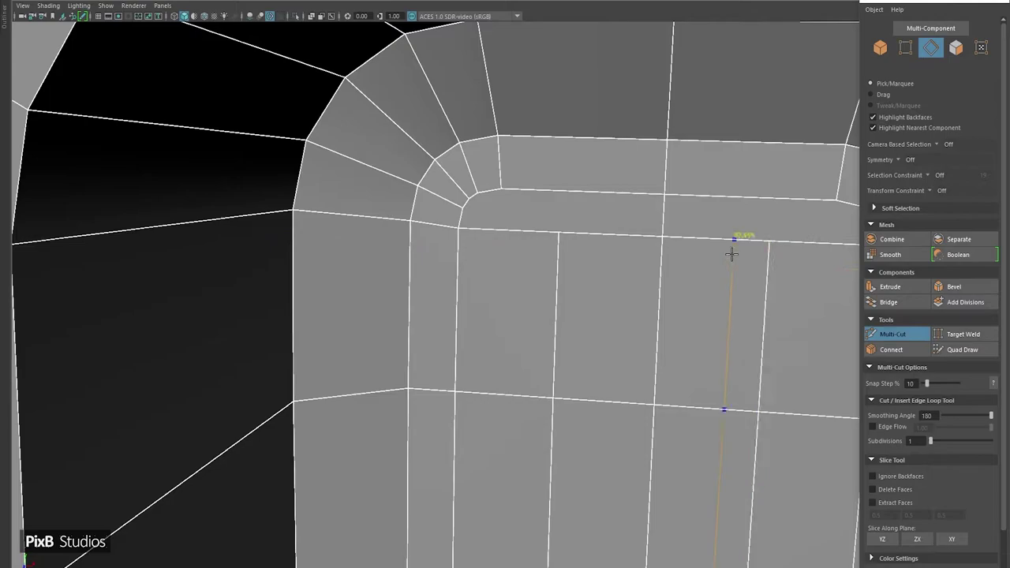
ctrl+click(745, 239)
key(q)
double_click(559, 281)
shift+double_click(752, 311)
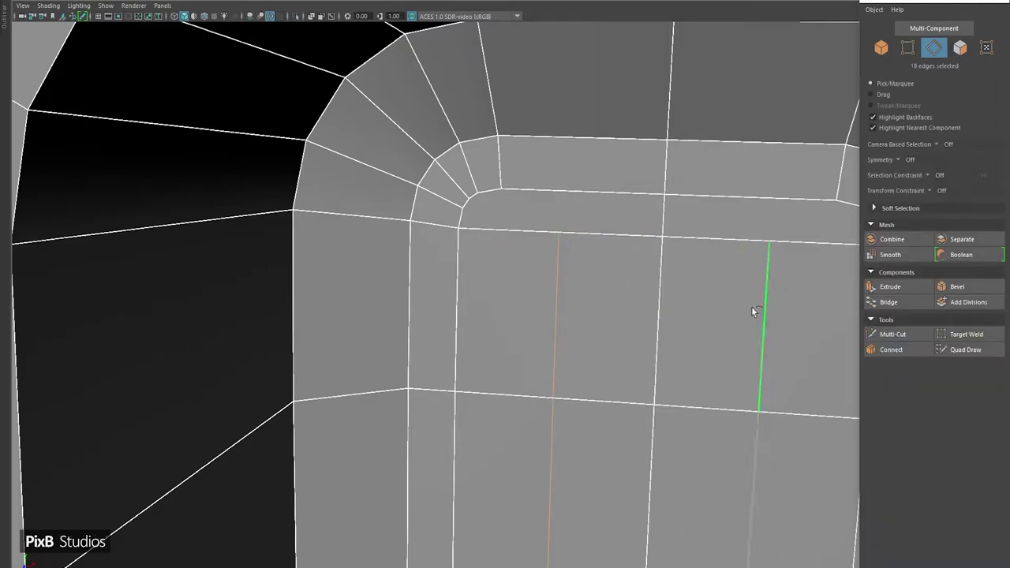
key(r)
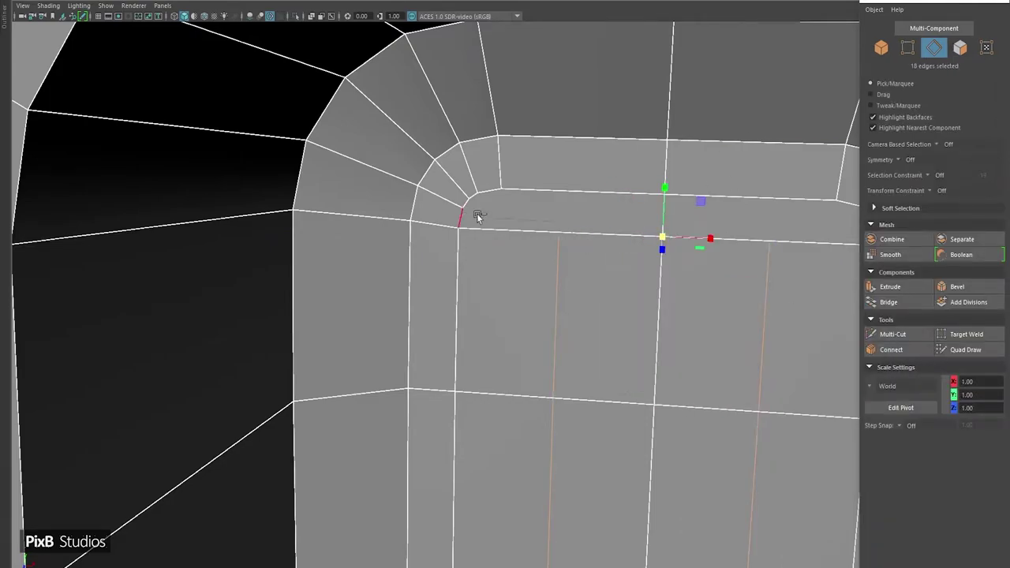
drag(676, 245, 714, 239)
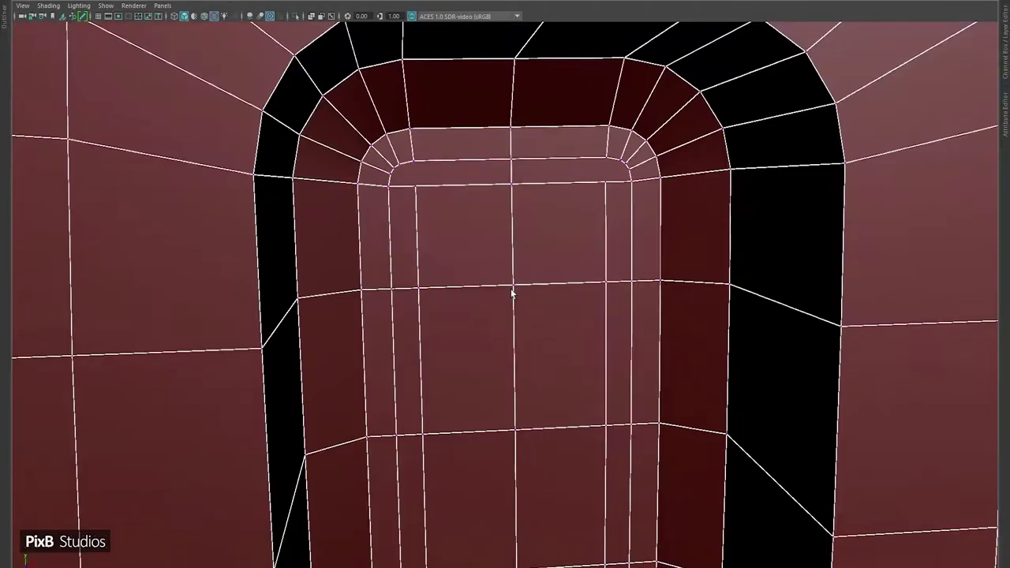
mouse_move(513, 291)
alt+mouse_down()
mouse_move(463, 232)
mouse_move(322, 203)
mouse_move(396, 222)
alt+mouse_up()
shift+right_drag(404, 197, 396, 263)
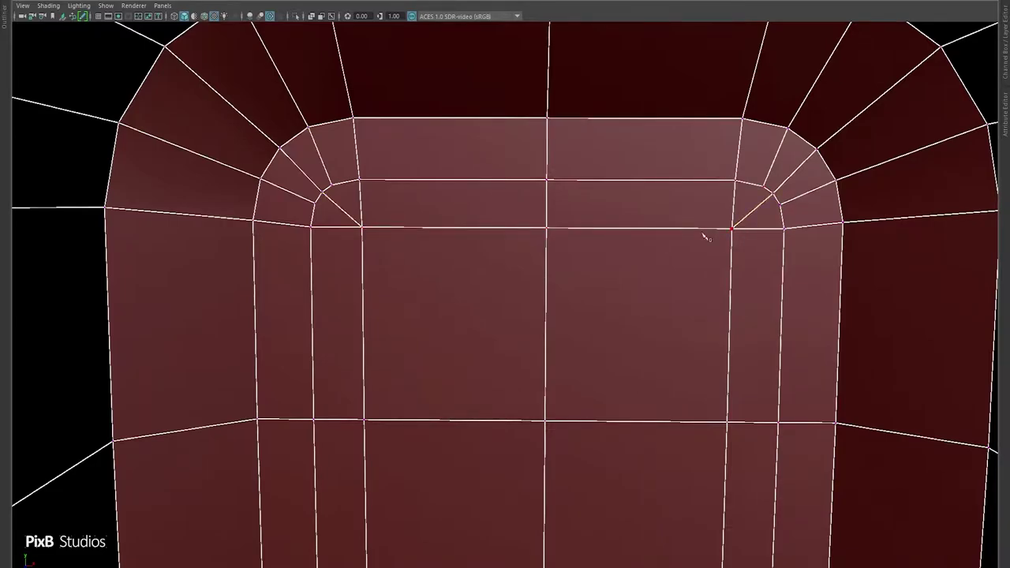
- Cut diagonal edges across the left rounded corner, linking the vertical loop to the bevel
alt+middle_drag(706, 237, 548, 232)
scroll(461, 193, up, 2)
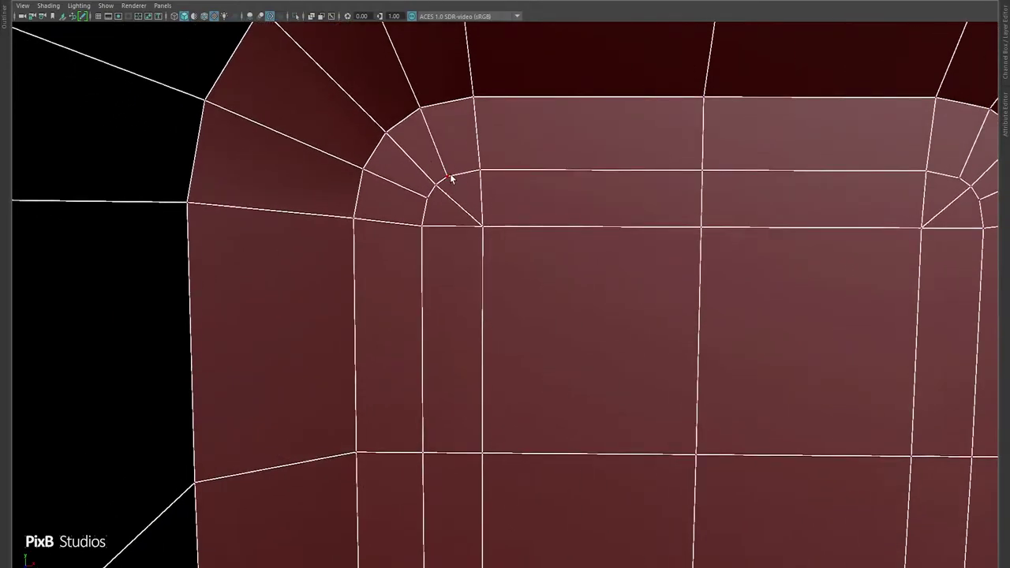
scroll(518, 378, down, 3)
alt+drag(518, 379, 471, 242)
scroll(466, 229, up, 2)
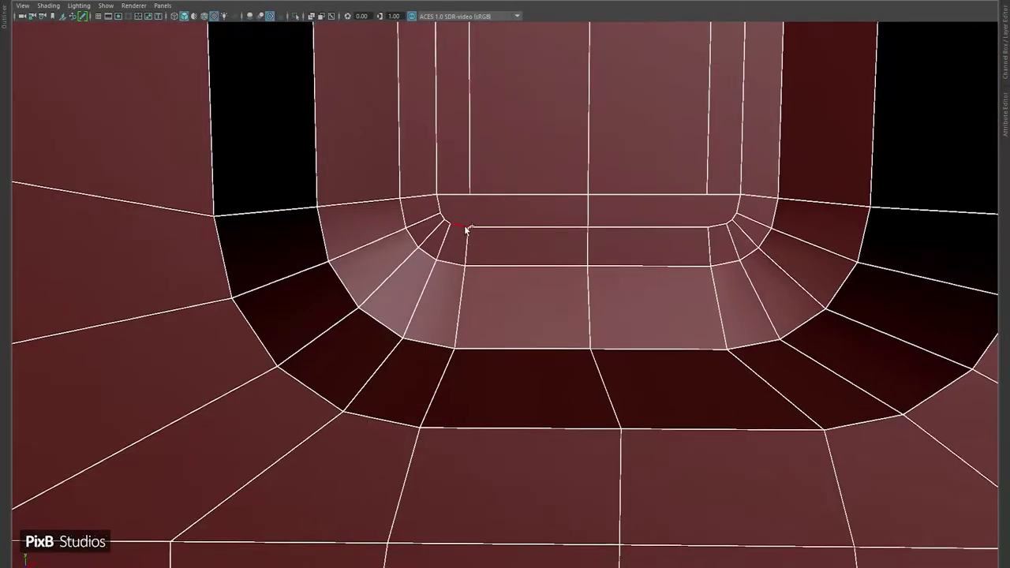
click(470, 194)
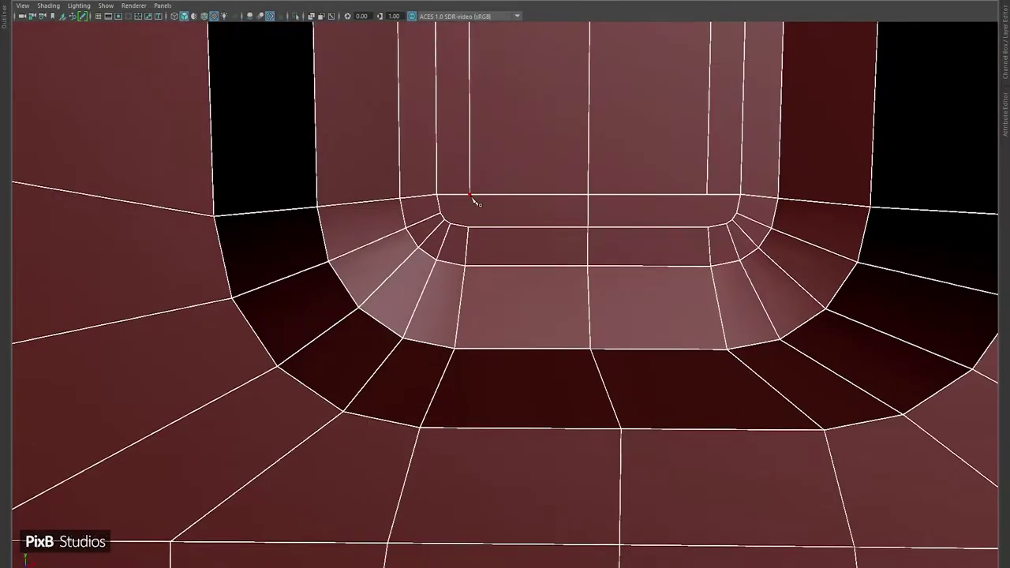
click(706, 195)
scroll(443, 197, up, 2)
click(467, 226)
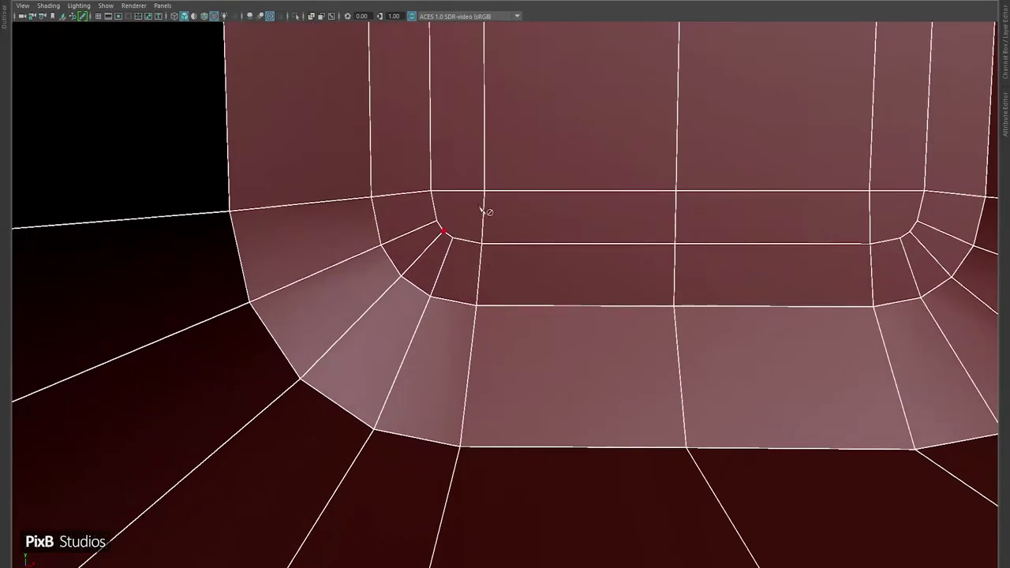
- Turn the view toward the flap's other rounded corner
alt+drag(766, 232, 437, 296)
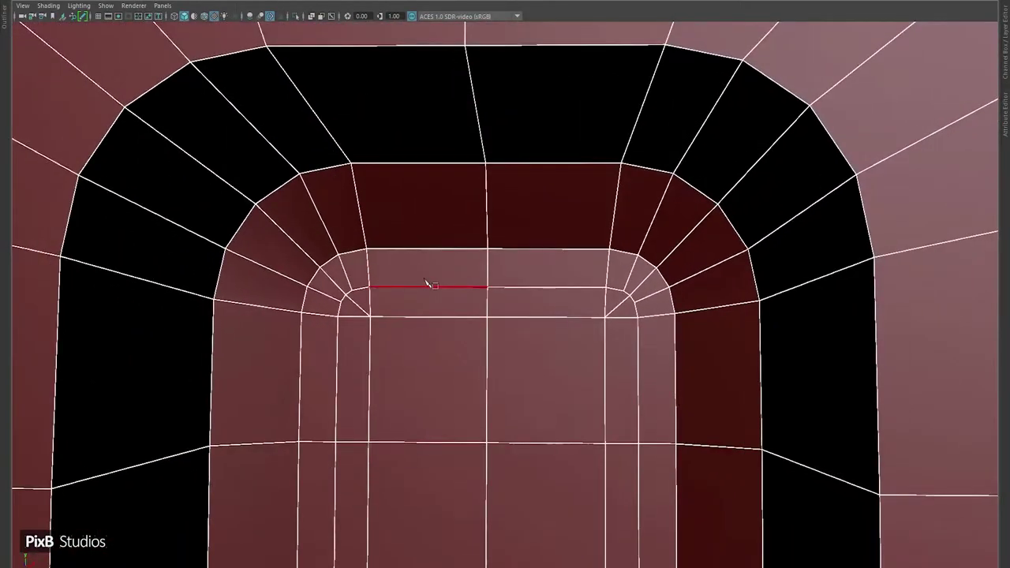
scroll(426, 282, up, 3)
right_click(377, 256)
scroll(364, 252, up, 2)
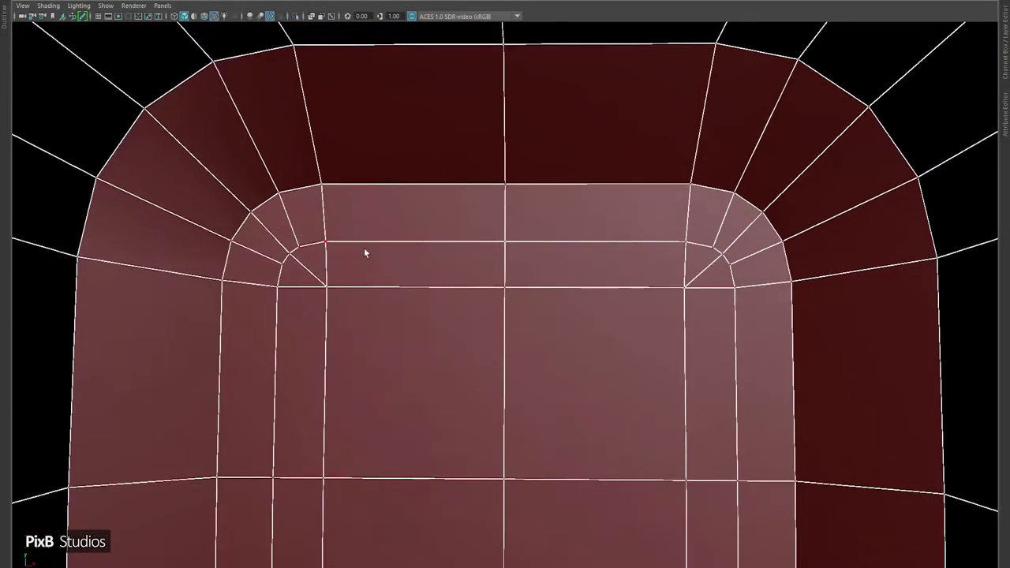
- Insert an edge loop along the flap border and bevel the highlighted edge at 0.389 fraction
shift+right_drag(359, 218, 311, 214)
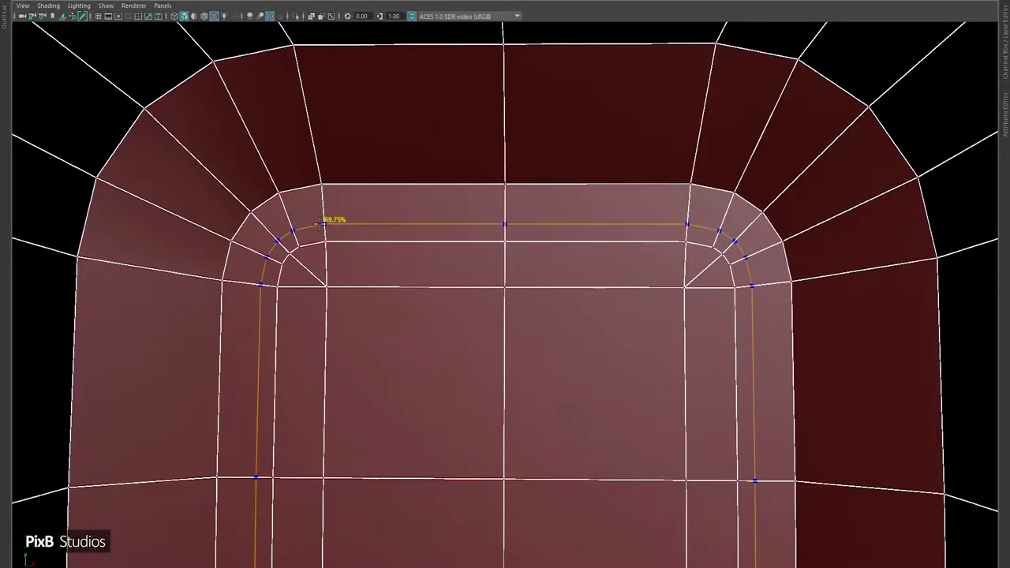
click(323, 223)
right_drag(322, 223, 331, 170)
drag(386, 214, 358, 188)
- Add three supporting edge loops around the flap's rounded top corner
shift+right_drag(354, 182, 347, 156)
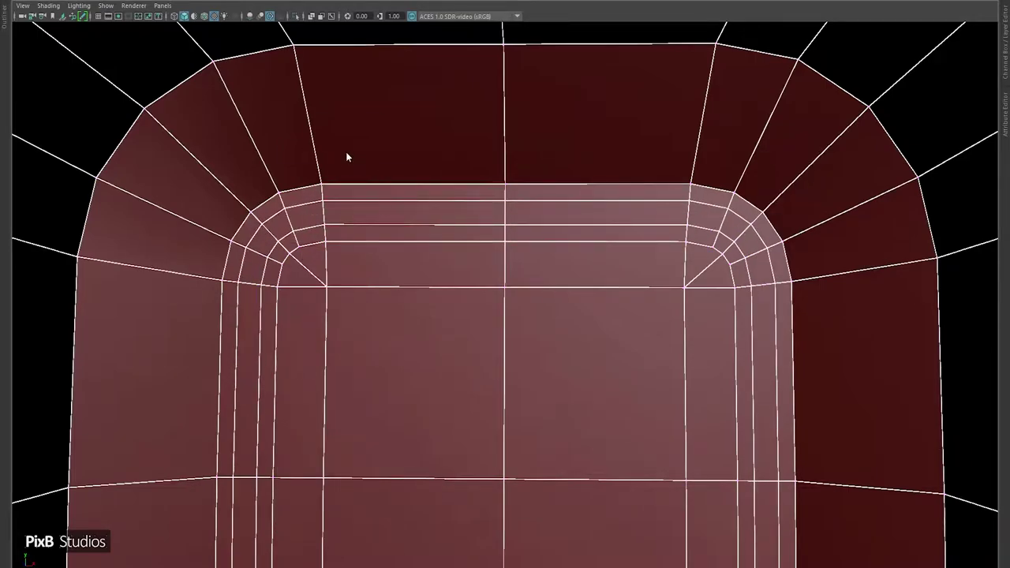
click(300, 77)
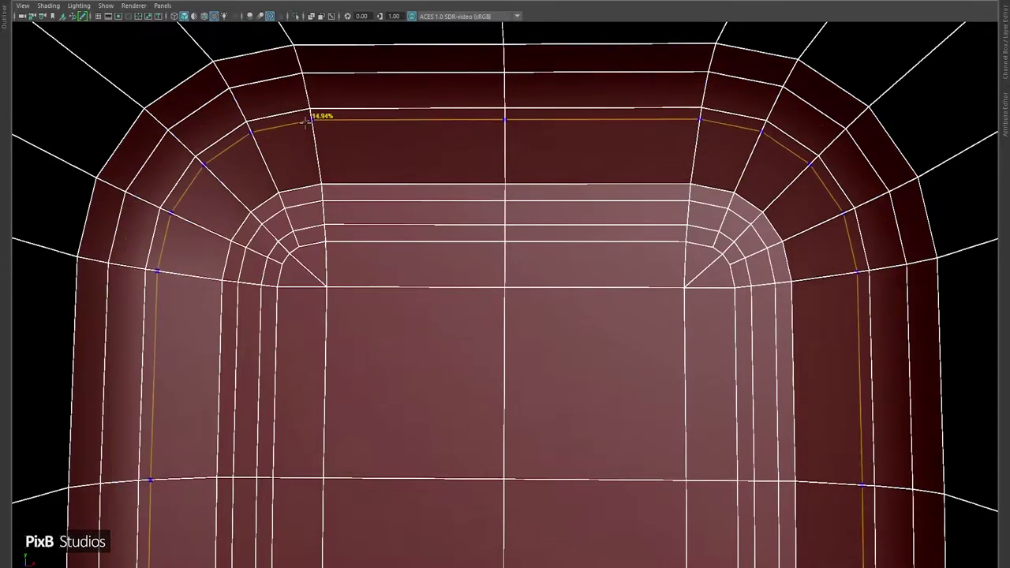
click(310, 144)
click(318, 165)
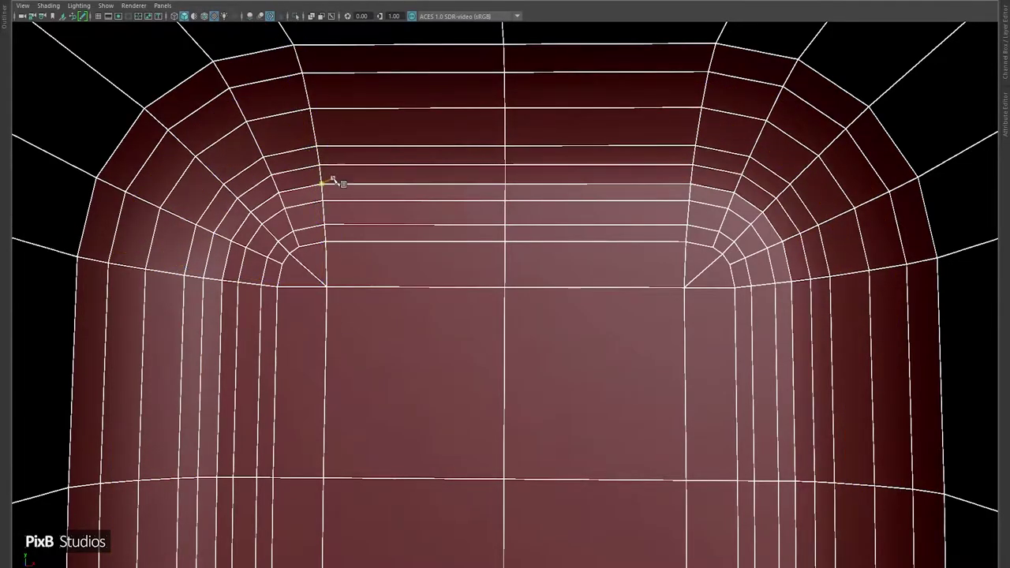
- Apply Edit Edge Flow to the new corner loops so they follow the curve
double_click(362, 139)
shift+right_drag(362, 139, 361, 259)
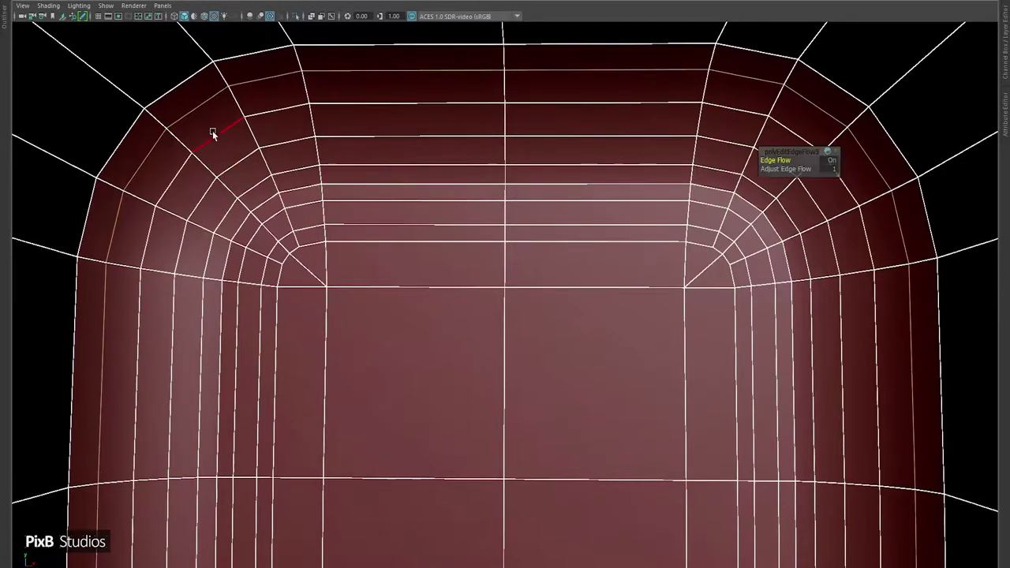
key(y)
click(234, 161)
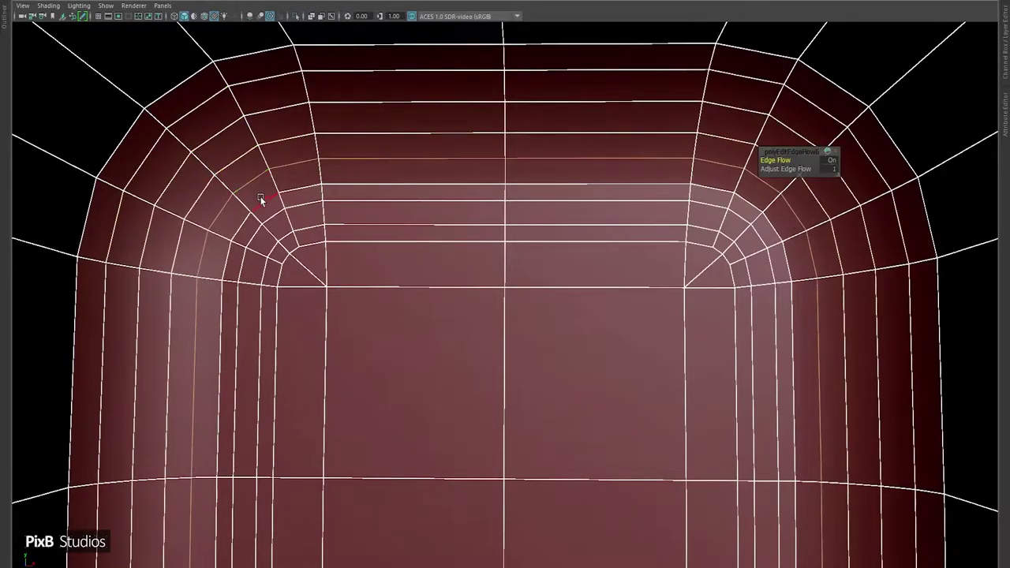
click(264, 199)
scroll(263, 199, down, 10)
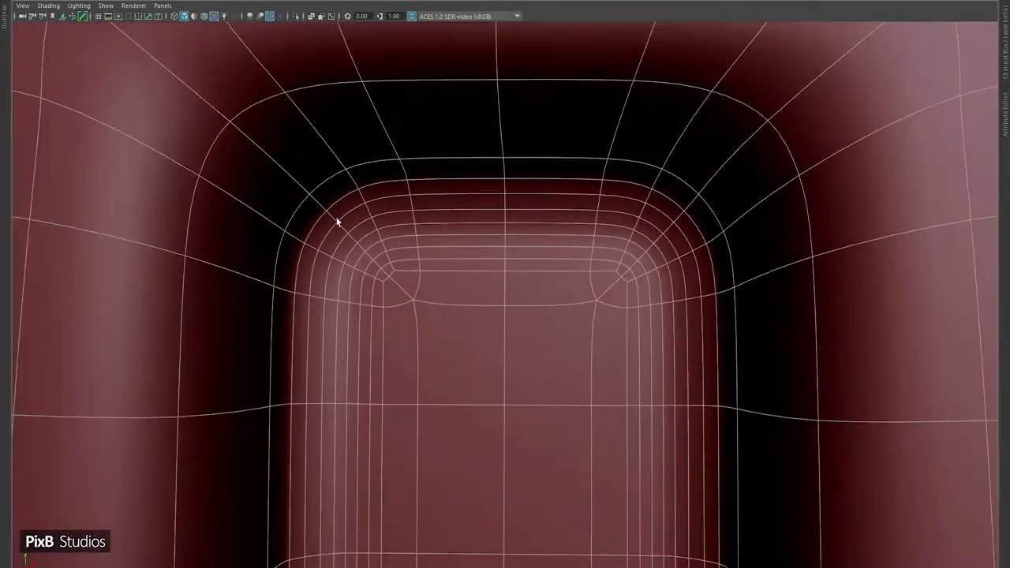
- Check the smooth preview and wireframe while moving in on the slit recess from the front
key(3)
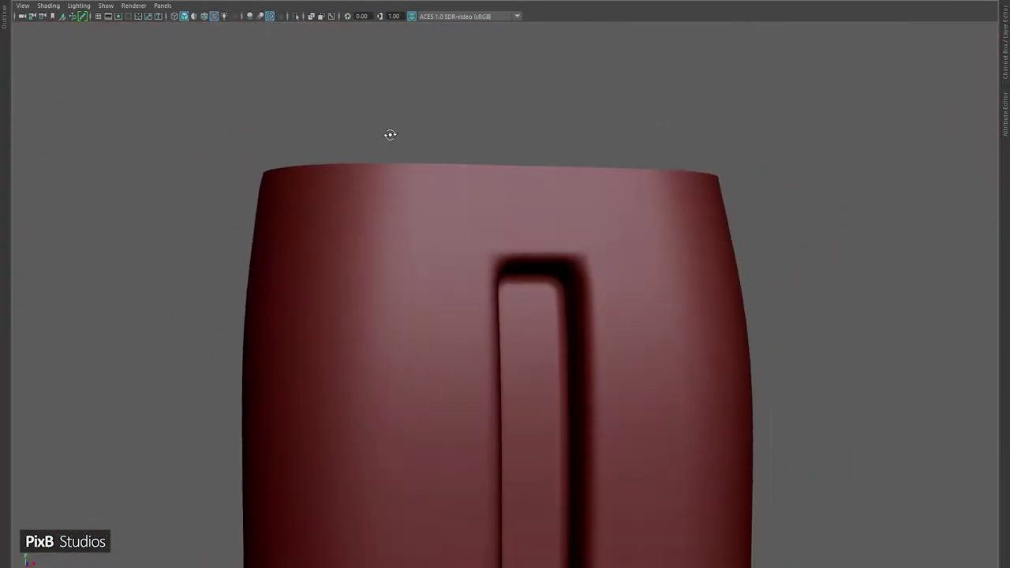
alt+drag(390, 135, 542, 222)
key(1)
key(5)
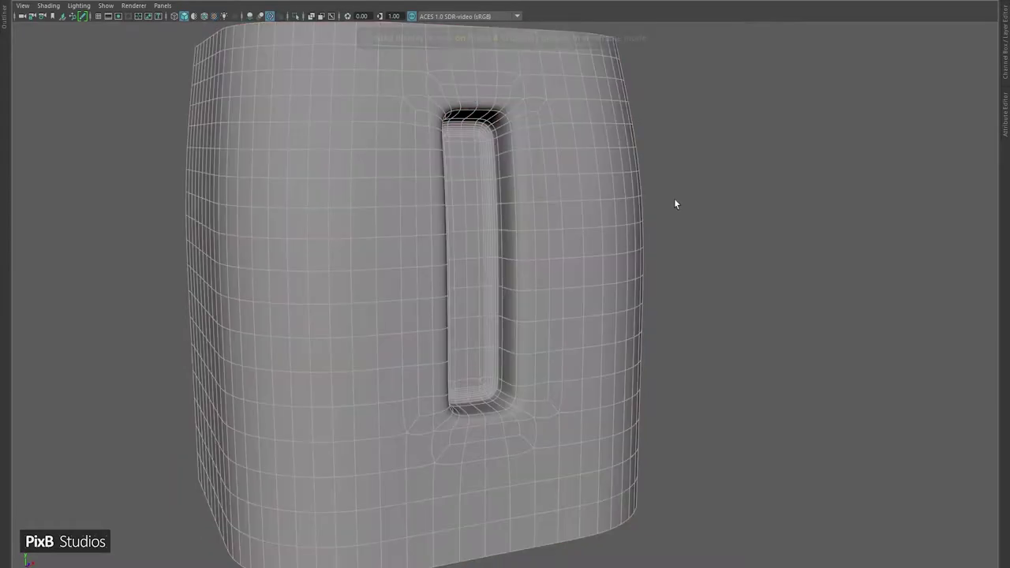
mouse_move(676, 204)
alt+mouse_down()
mouse_move(770, 185)
mouse_move(734, 196)
alt+mouse_up()
scroll(735, 196, up, 5)
key(F10)
alt+drag(635, 209, 615, 286)
scroll(571, 145, up, 3)
alt+drag(571, 145, 591, 239)
- Bevel the recess edges with 3 segments at 0.5 fraction, then show red textured shading in Object Mode
key(ctrl+b)
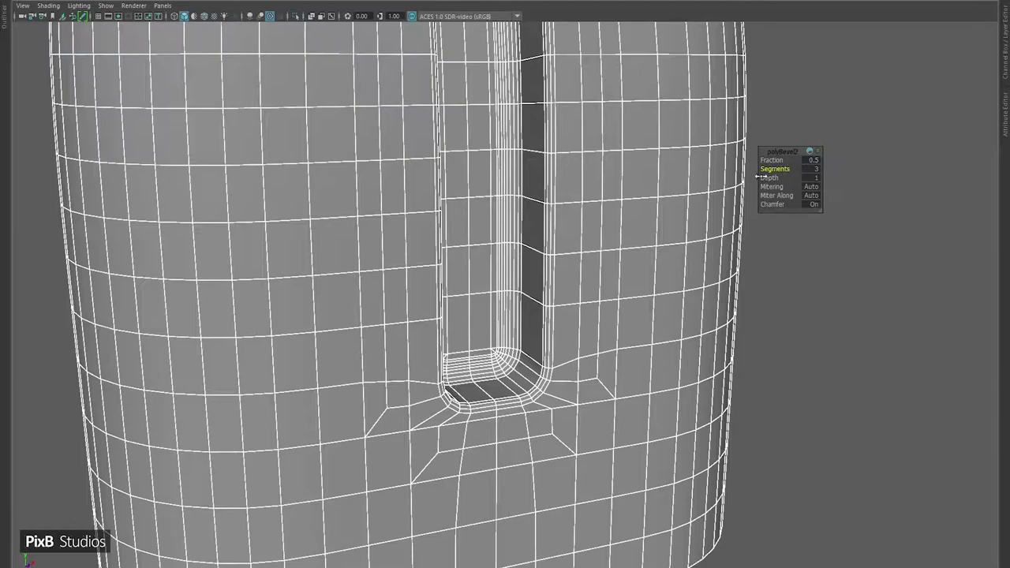
right_drag(658, 217, 846, 161)
click(846, 167)
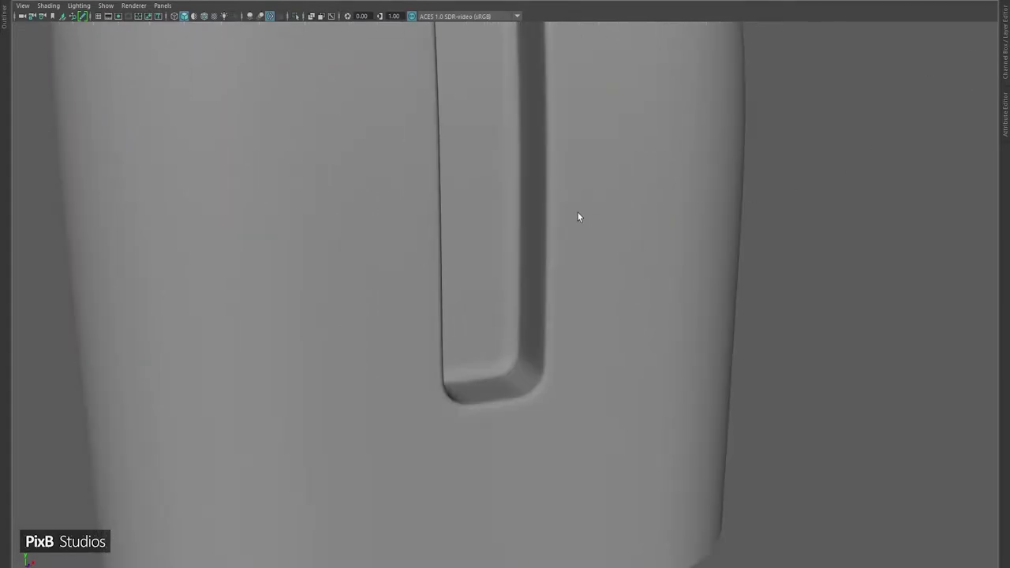
key(6)
mouse_move(742, 254)
alt+right_down()
mouse_move(647, 250)
mouse_move(665, 346)
alt+right_up()
alt+drag(665, 345, 637, 324)
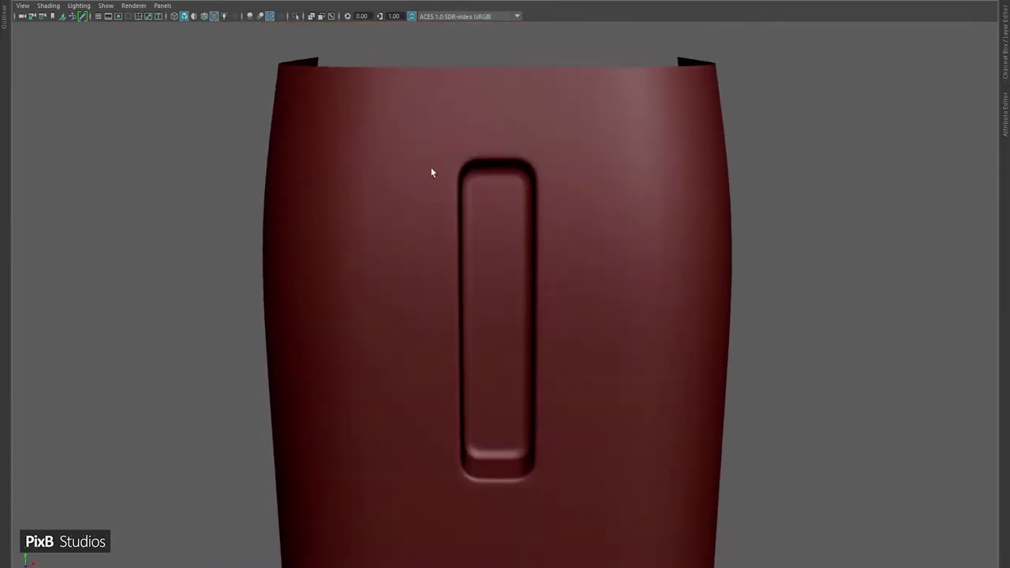
- Apply Average Vertices (10 iterations) twice to the flap corner vertices in cage view
scroll(430, 171, up, 3)
alt+middle_drag(431, 171, 529, 314)
scroll(529, 314, up, 6)
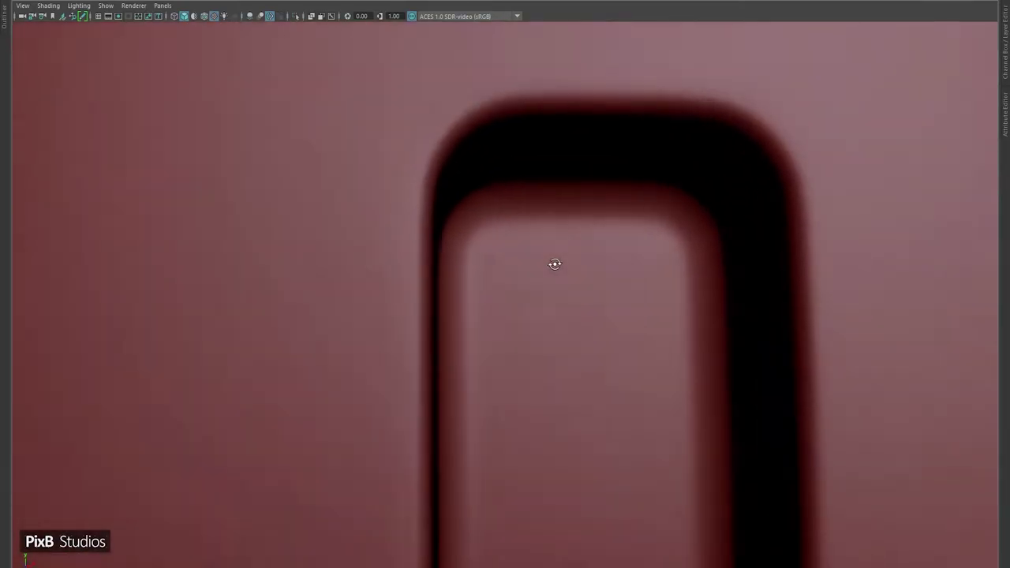
scroll(567, 314, up, 2)
key(2)
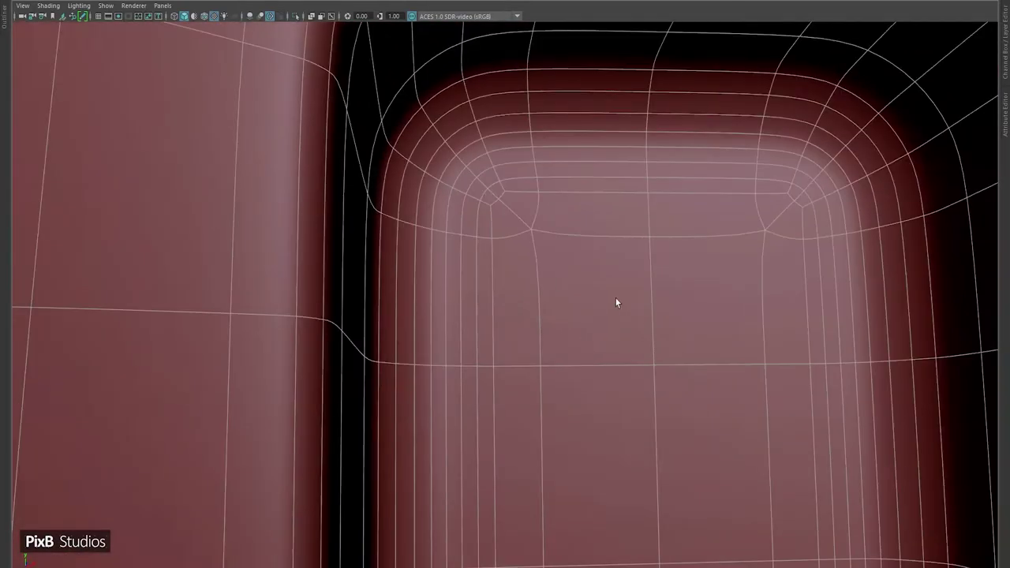
alt+middle_drag(617, 302, 437, 214)
scroll(441, 255, up, 3)
alt+drag(462, 293, 378, 299)
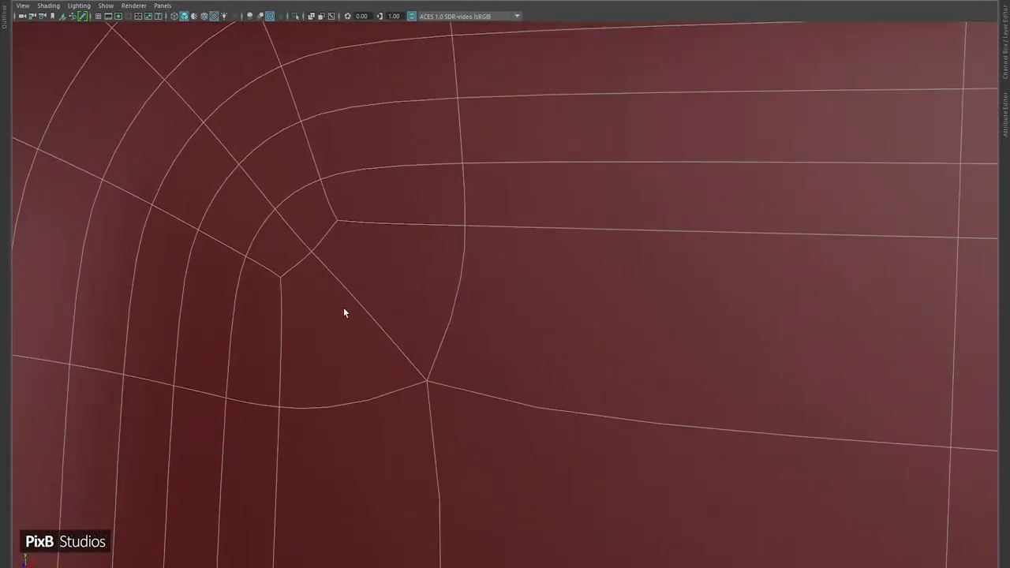
right_drag(297, 273, 286, 288)
key(g)
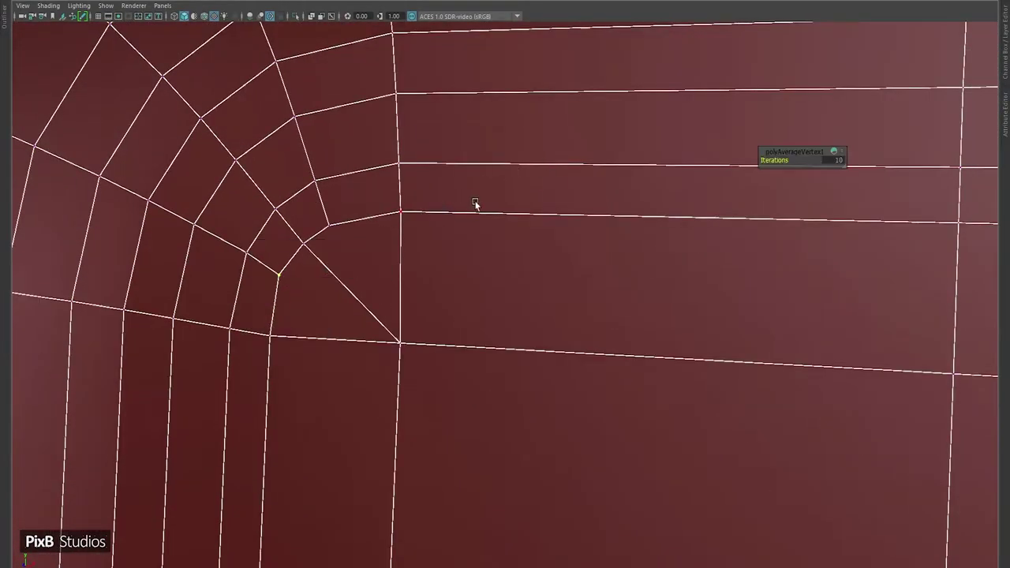
click(362, 221)
key(g)
- Back in Object Mode, select the skirt and pick Sculpt Tool from the marking menu
right_drag(362, 247, 417, 184)
scroll(382, 240, down, 8)
scroll(367, 247, down, 6)
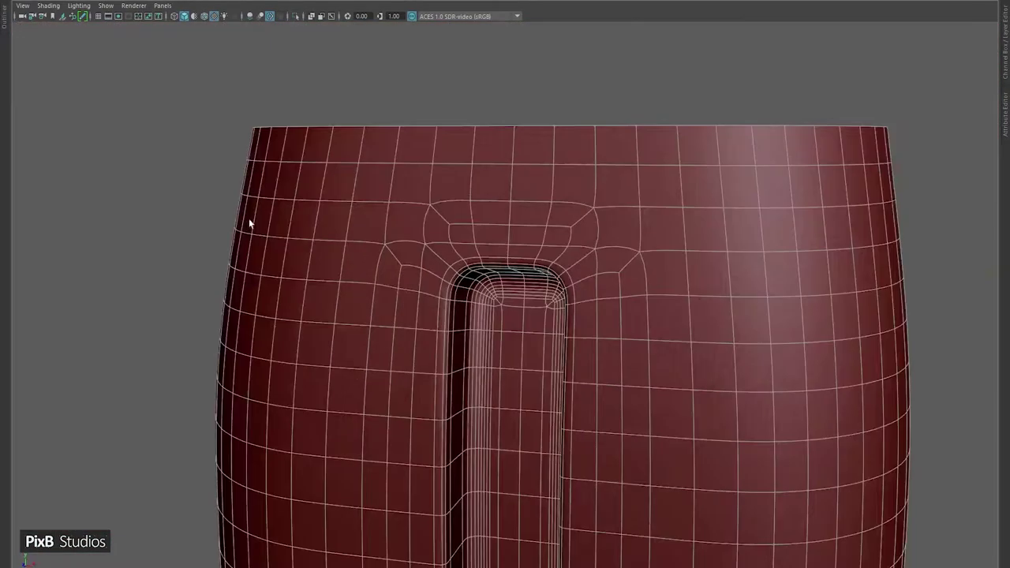
alt+drag(303, 192, 300, 164)
scroll(658, 351, up, 10)
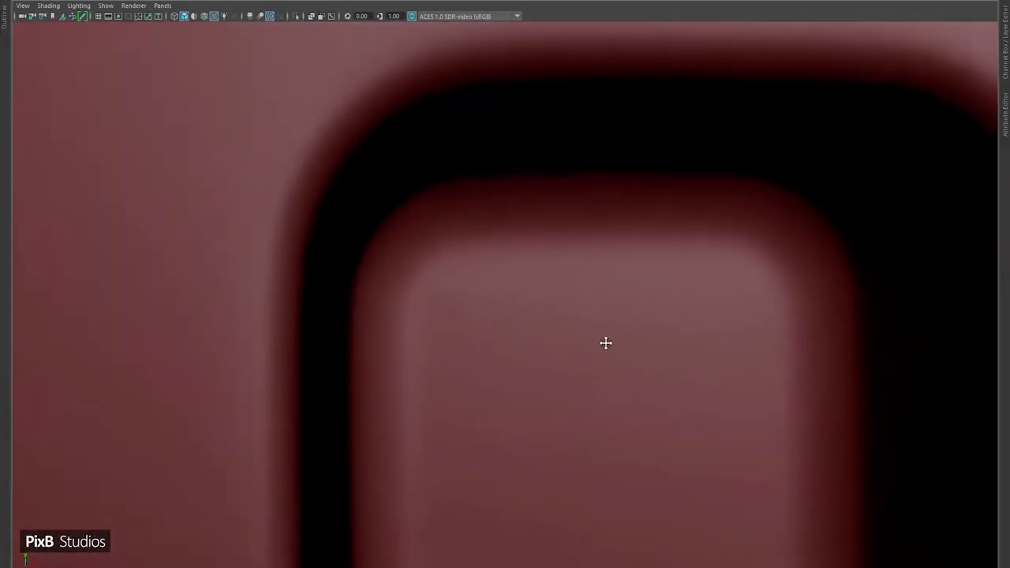
alt+middle_drag(604, 342, 585, 344)
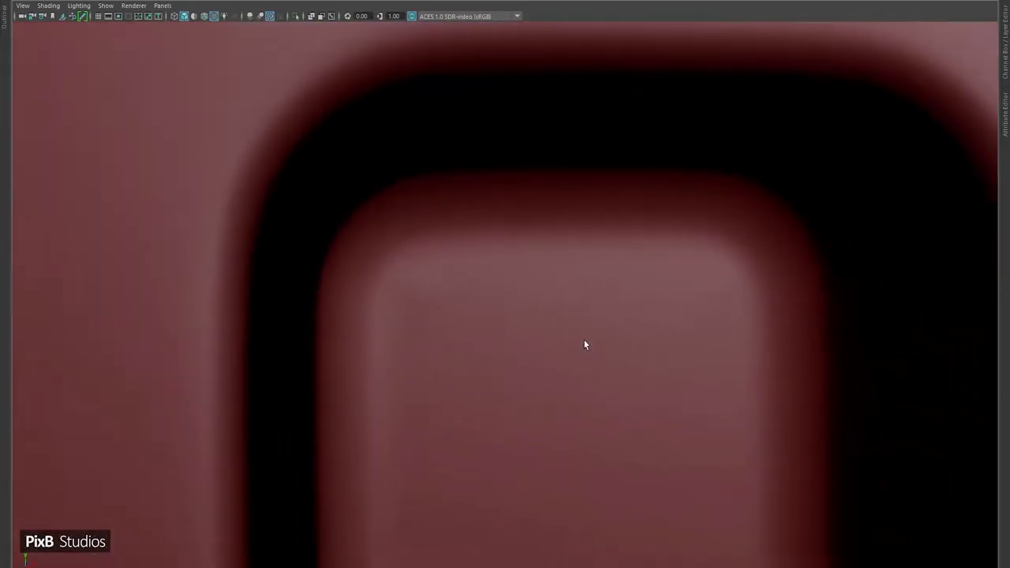
click(412, 302)
scroll(397, 246, down, 4)
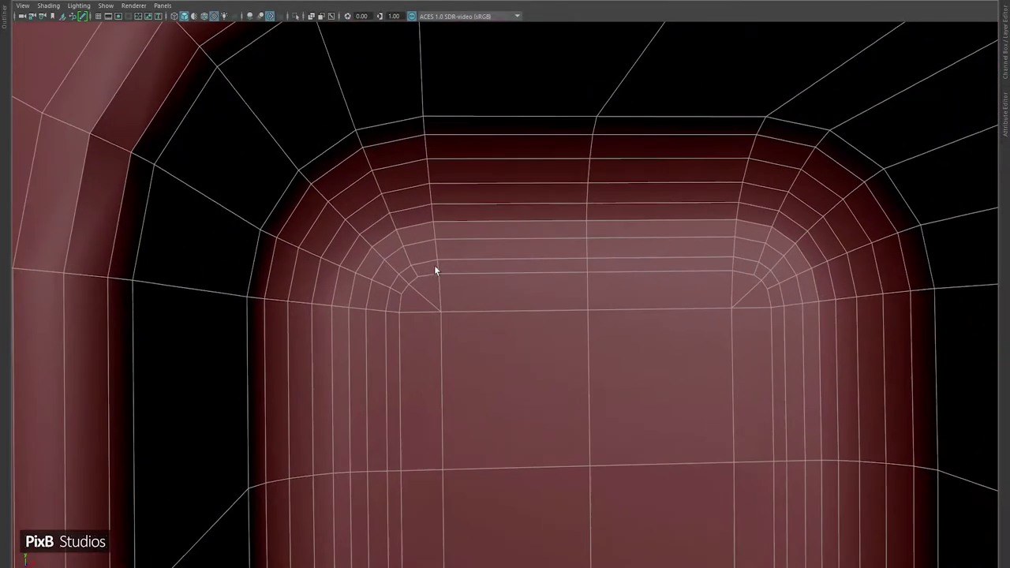
shift+right_click(435, 263)
shift+right_drag(442, 278, 370, 263)
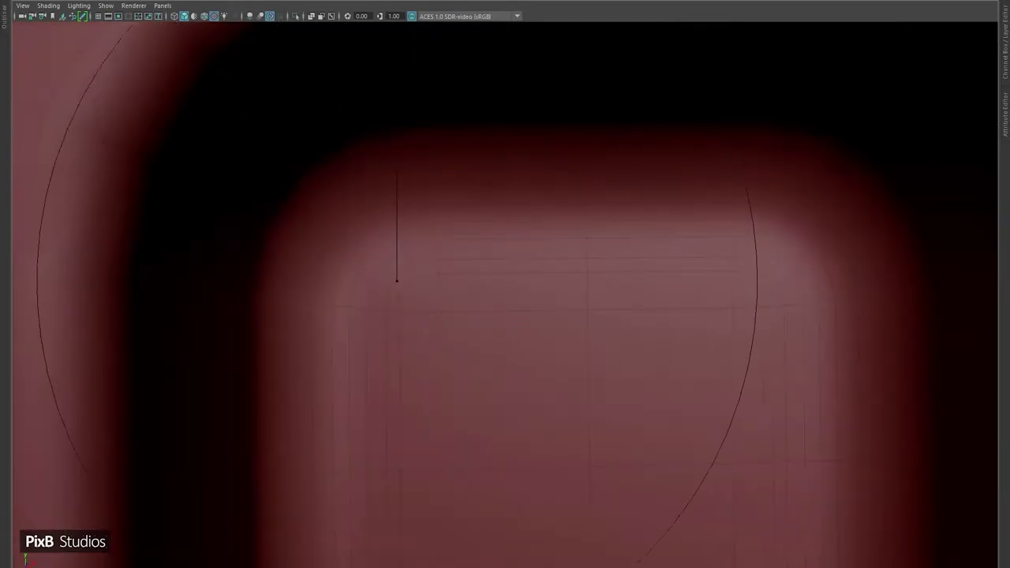
- Shrink the sculpt brush, set its strength, and relax the flap corner
drag(396, 280, 355, 280)
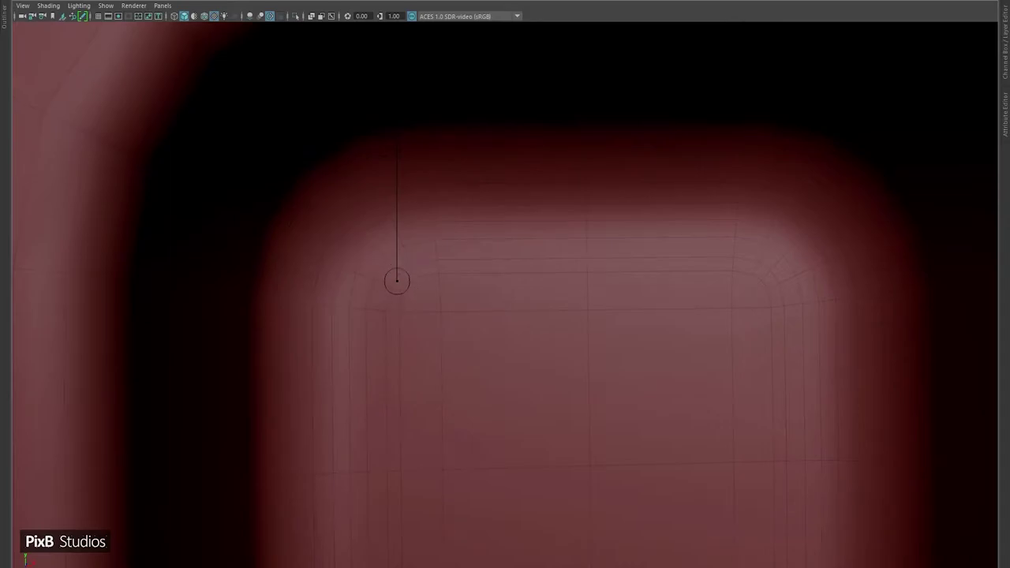
drag(417, 289, 416, 167)
key(q)
mouse_move(721, 139)
alt+right_down()
mouse_move(608, 226)
mouse_move(525, 247)
mouse_move(409, 229)
alt+right_up()
key(3)
alt+drag(171, 158, 250, 135)
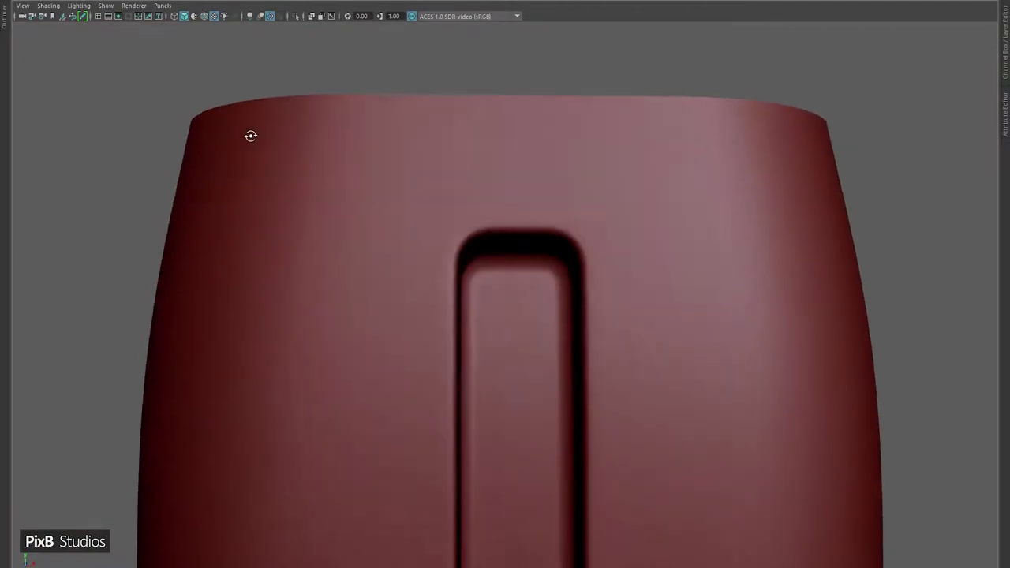
alt+right_drag(250, 135, 421, 241)
- Compare cage and smooth previews to inspect the rounded slit corner up close
key(2)
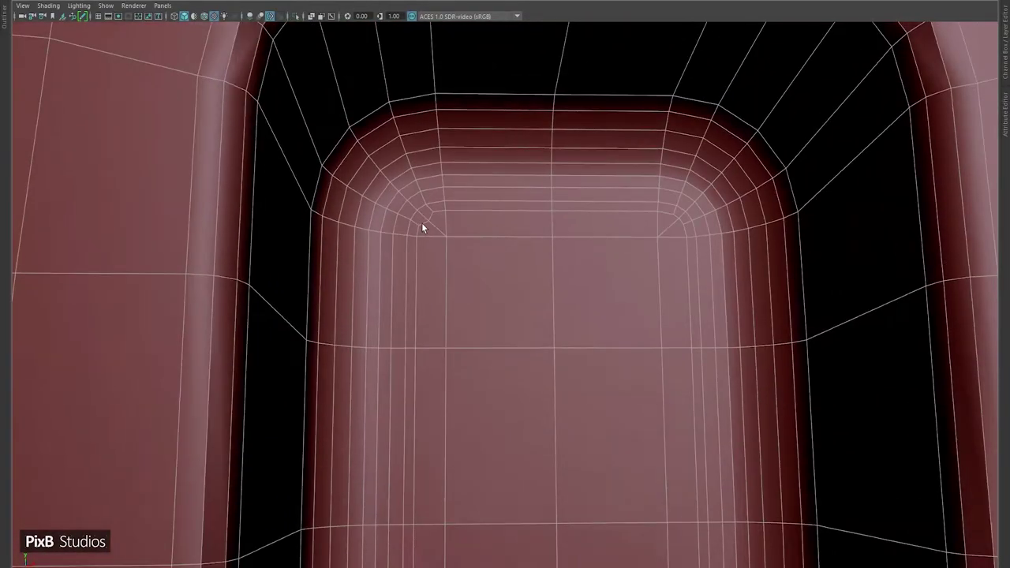
key(3)
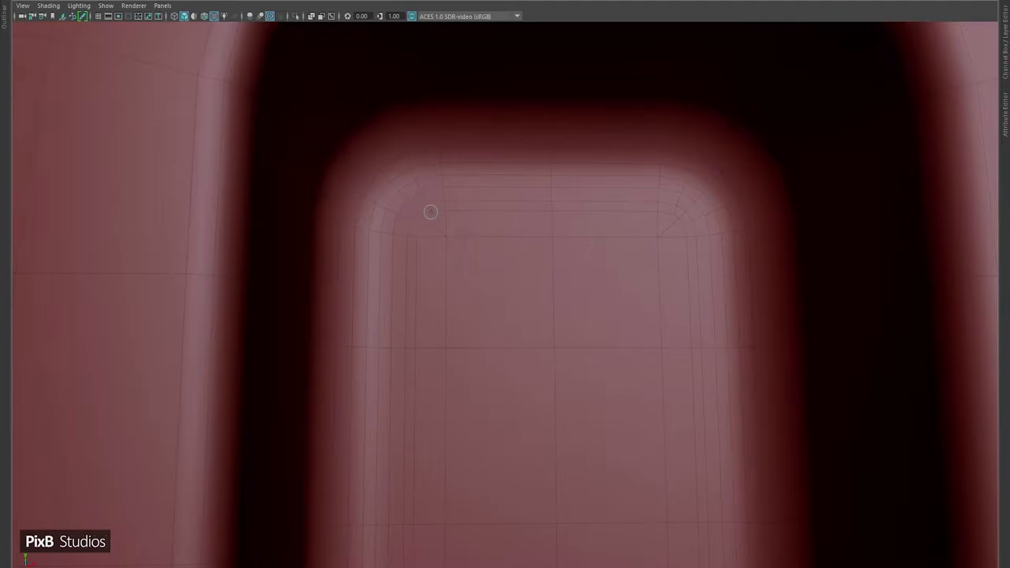
alt+right_drag(456, 229, 203, 139)
key(3)
mouse_move(399, 131)
alt+mouse_down()
mouse_move(463, 83)
mouse_move(395, 84)
alt+mouse_up()
alt+right_drag(395, 85, 456, 219)
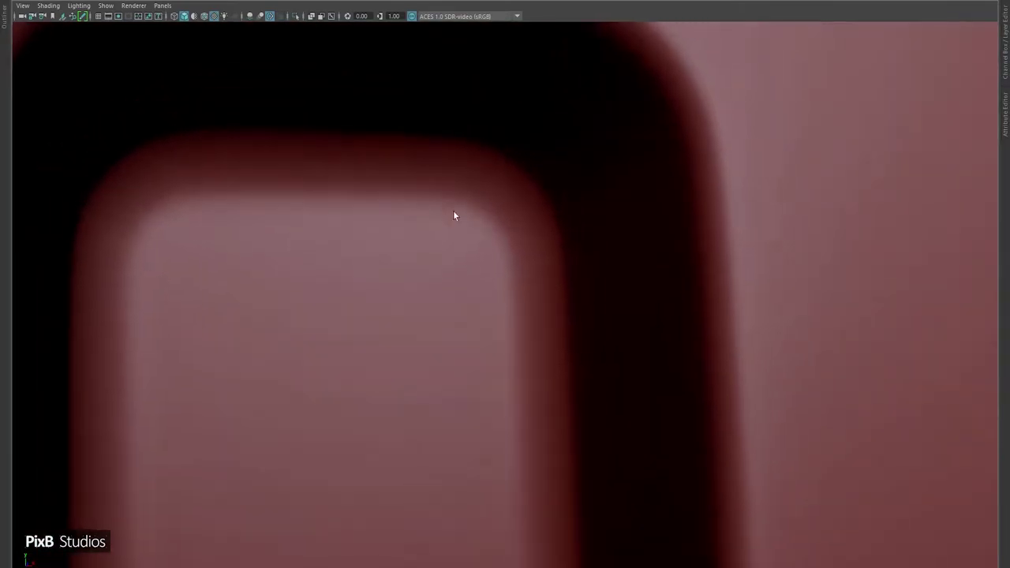
key(1)
key(3)
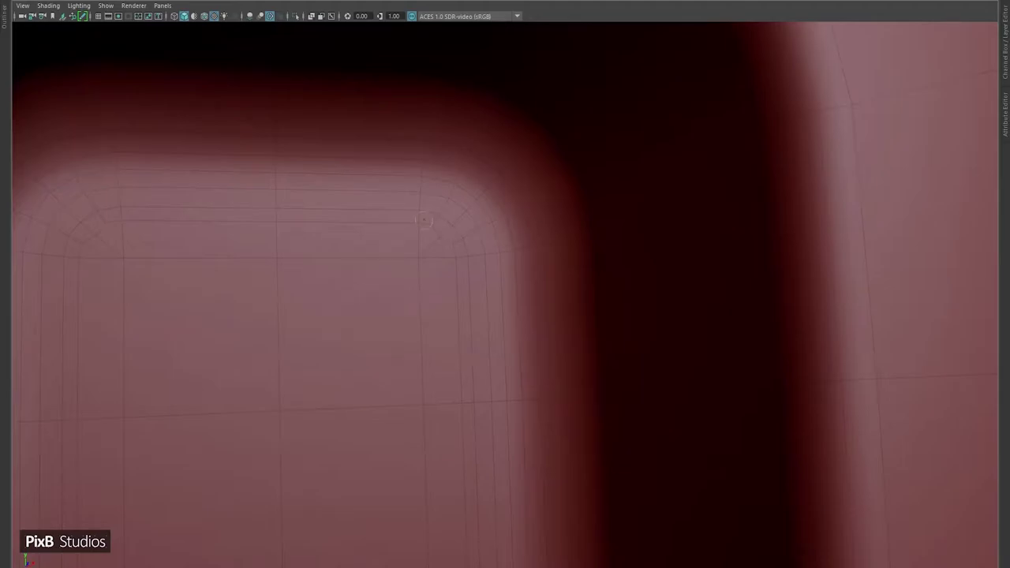
- Deselect and reselect the skirt while orbiting to review the smoothed result
scroll(516, 217, down, 10)
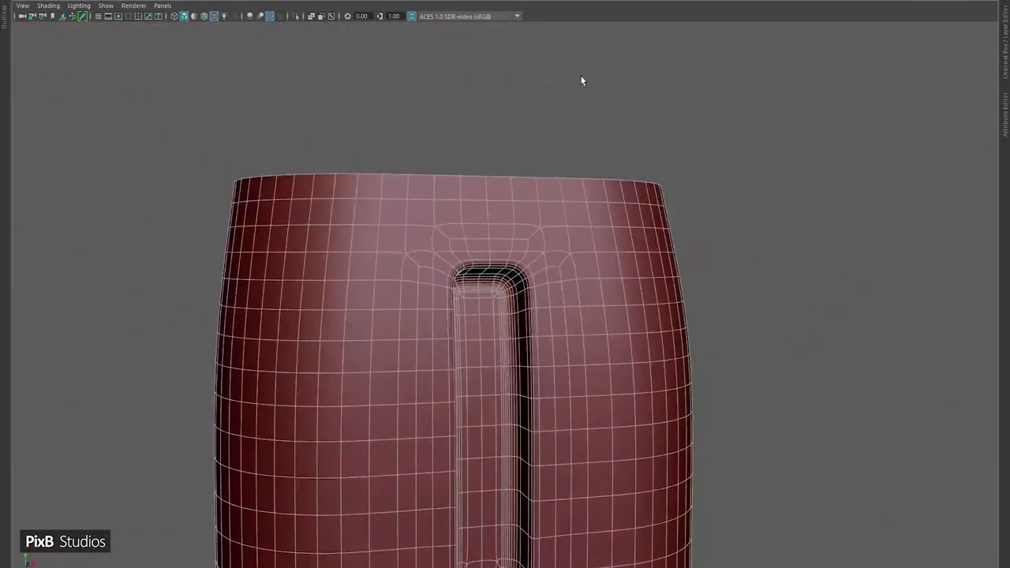
click(581, 81)
scroll(535, 198, up, 3)
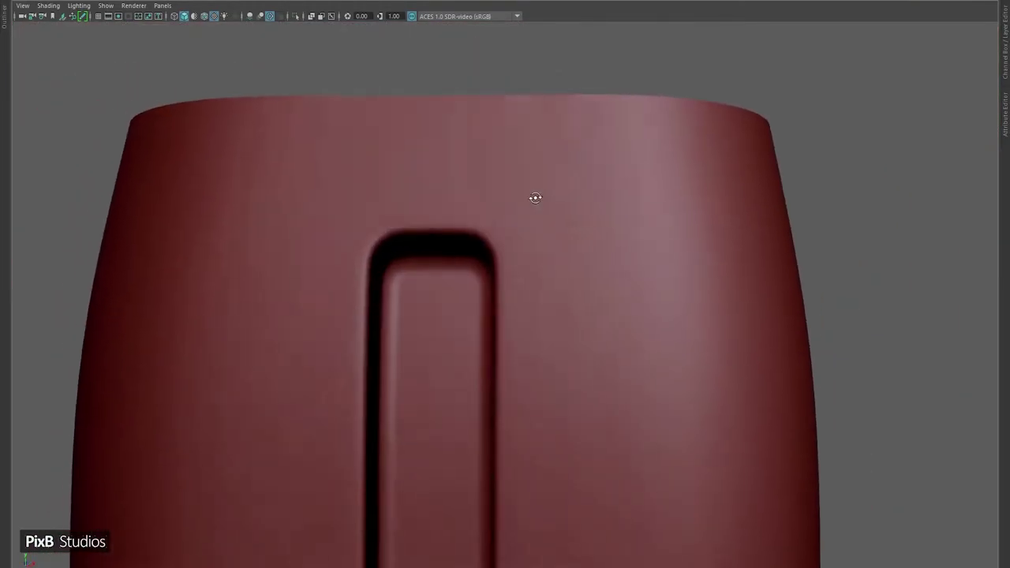
mouse_move(535, 198)
alt+mouse_down()
mouse_move(555, 202)
mouse_move(534, 201)
alt+mouse_up()
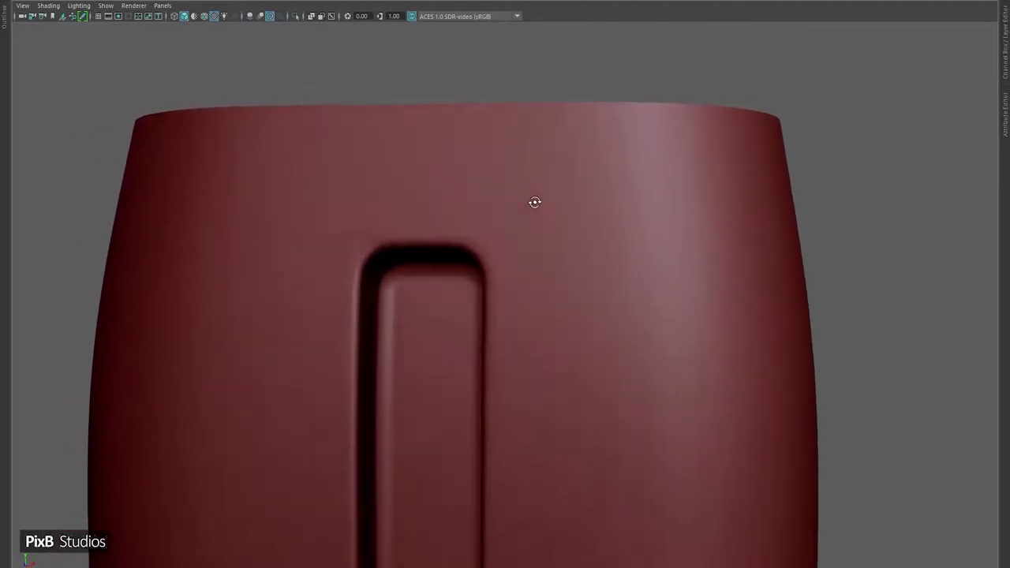
scroll(545, 237, up, 6)
click(513, 234)
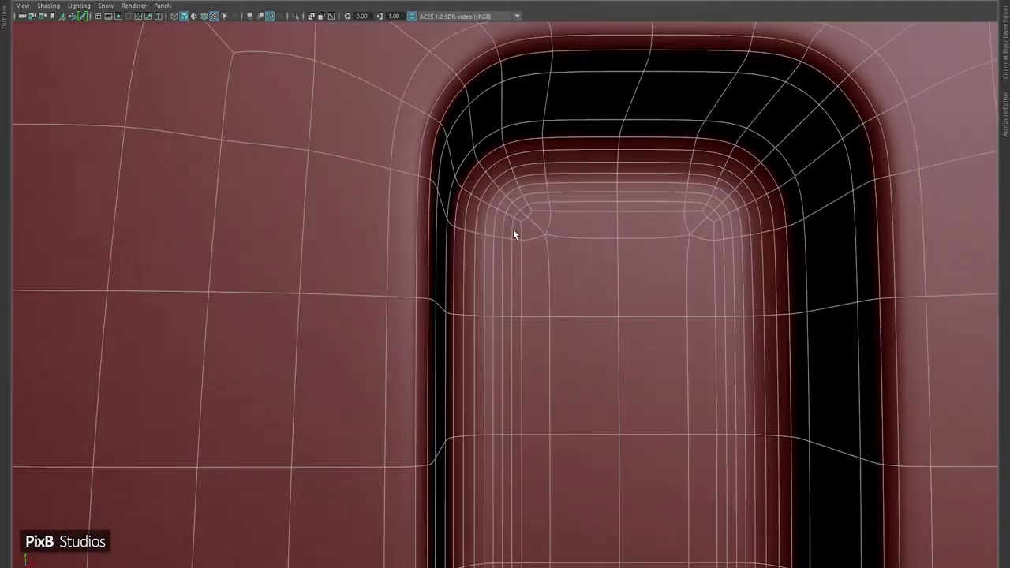
scroll(513, 235, up, 8)
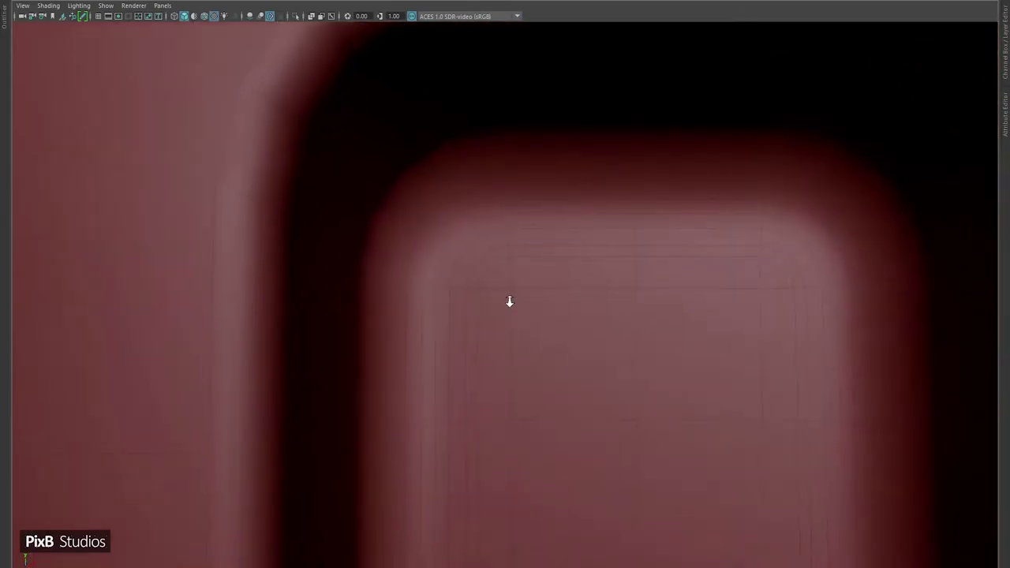
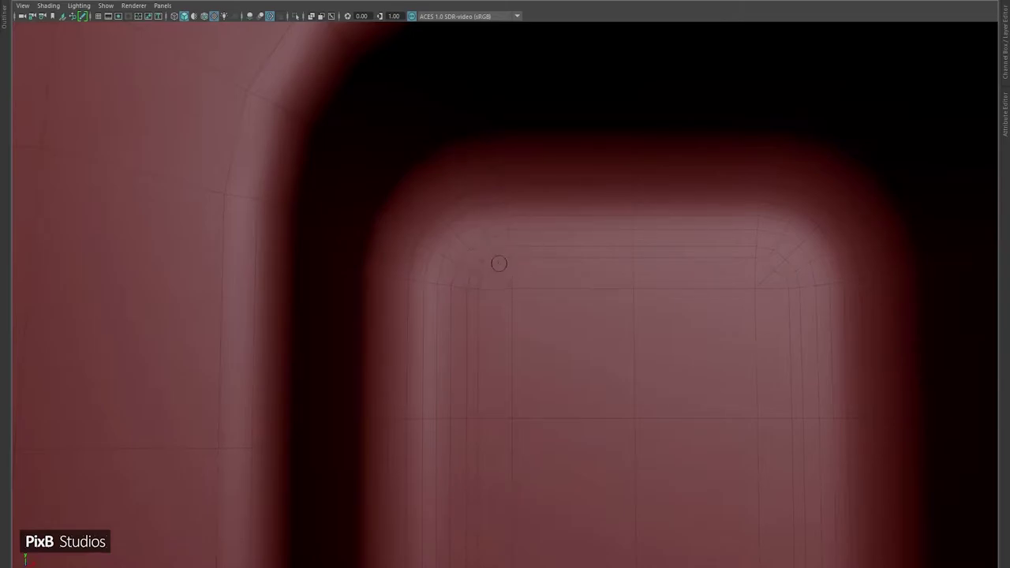
- Exit the Sculpt tool, view the red body from several angles, and select it
key(q)
scroll(608, 236, up, 5)
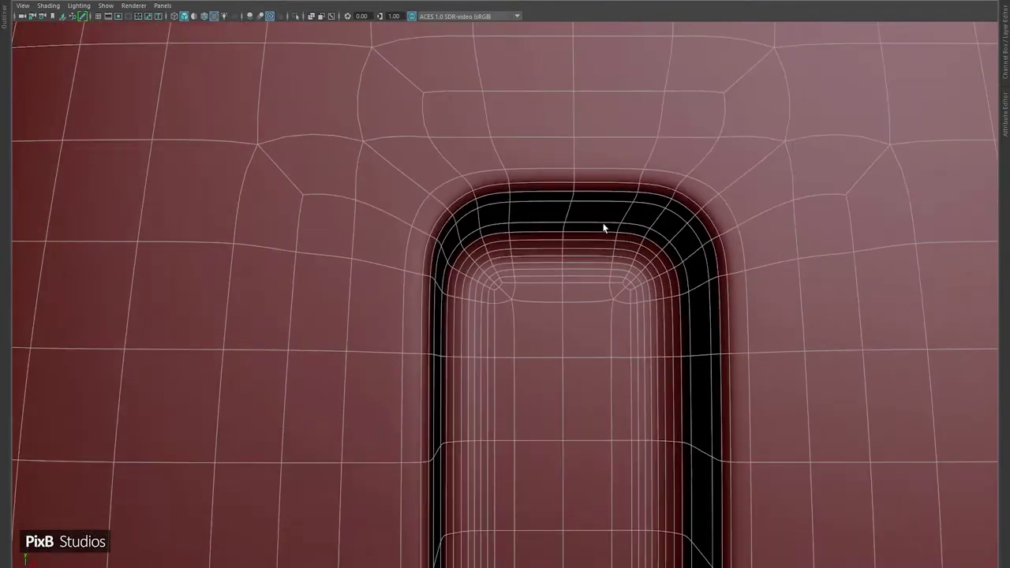
scroll(588, 181, down, 5)
click(458, 131)
alt+drag(458, 131, 636, 343)
alt+middle_drag(635, 342, 563, 257)
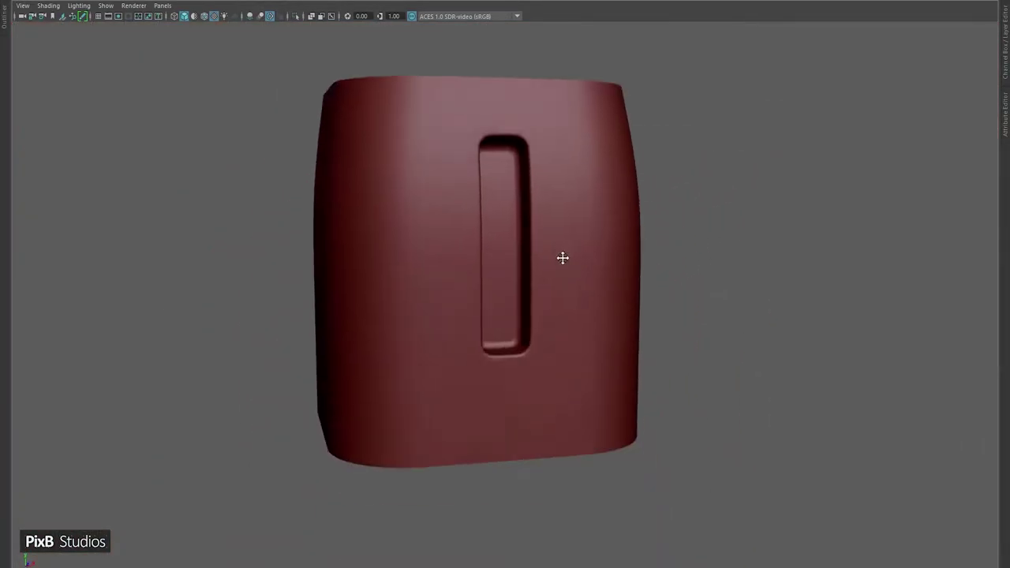
scroll(552, 276, up, 3)
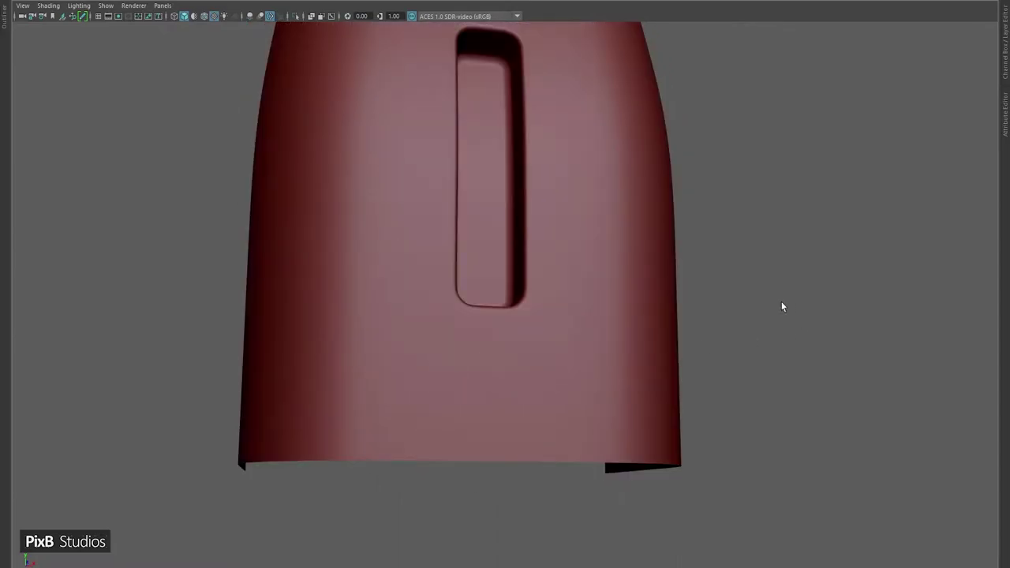
alt+drag(782, 307, 762, 264)
alt+middle_drag(762, 264, 663, 285)
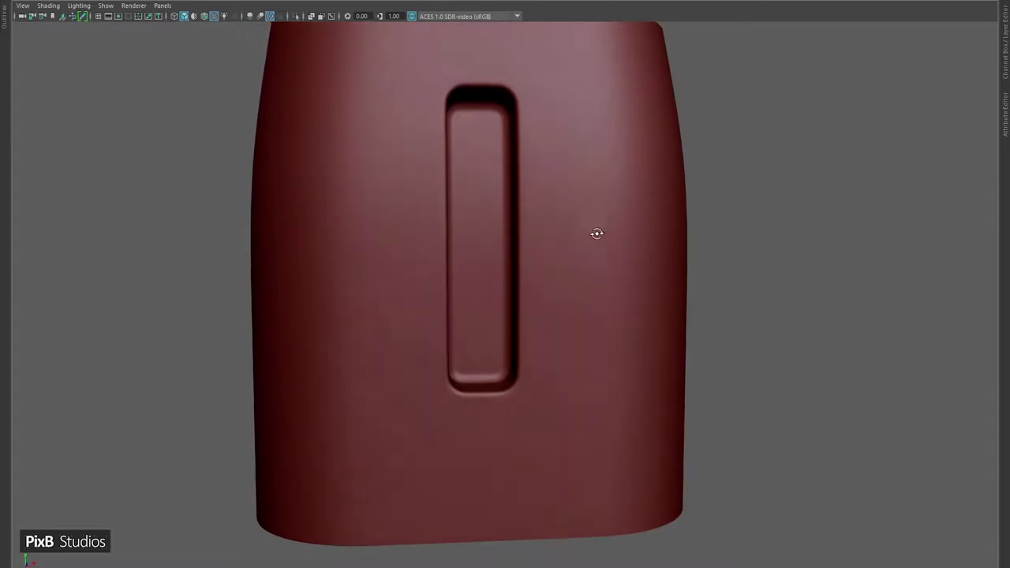
alt+drag(597, 232, 593, 259)
click(626, 229)
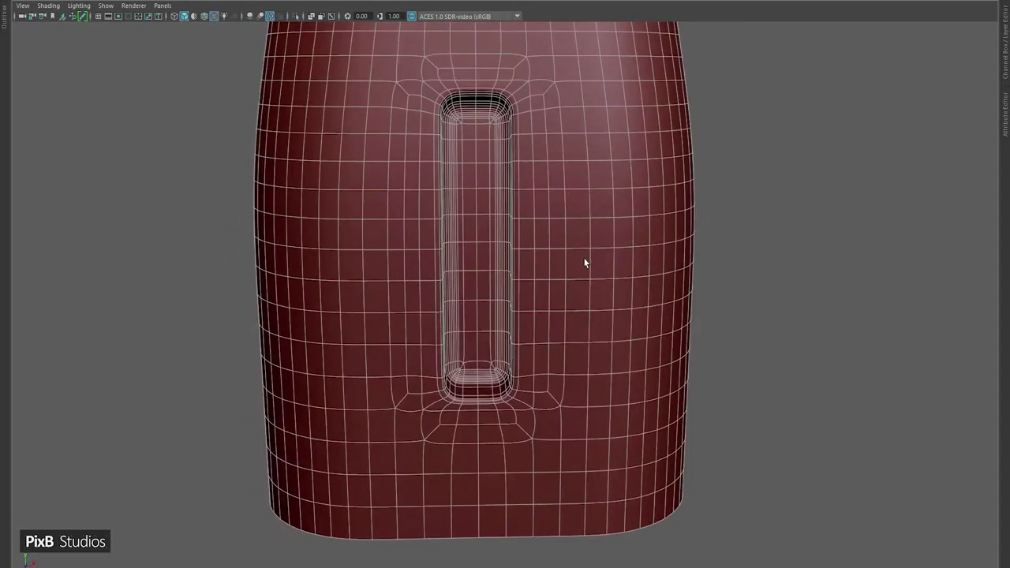
- In wireframe, insert a support edge loop and slide it down near the slot's top
key(6)
click(784, 254)
key(4)
scroll(426, 356, up, 2)
double_click(426, 360)
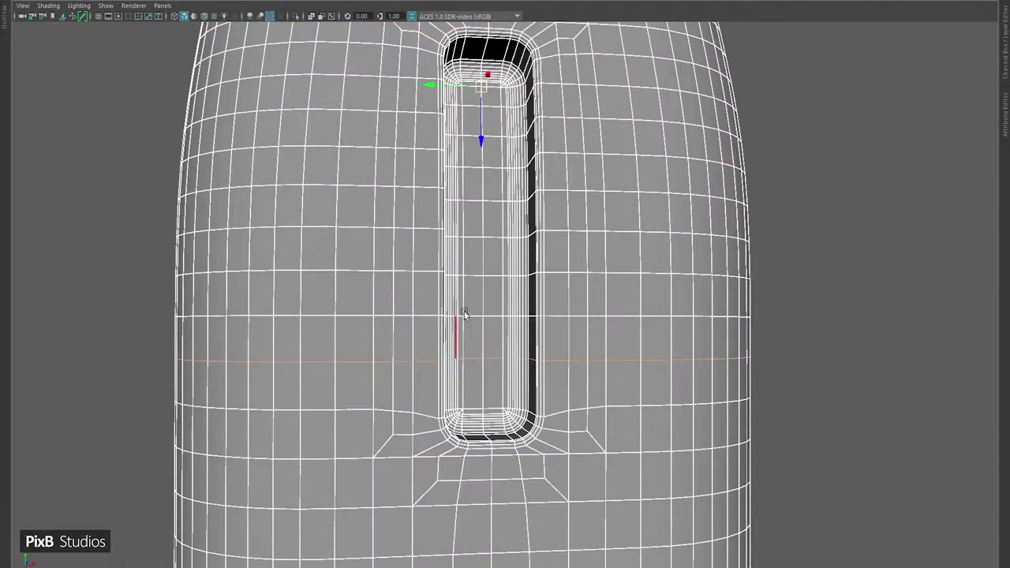
right_drag(480, 214, 260, 214)
click(535, 211)
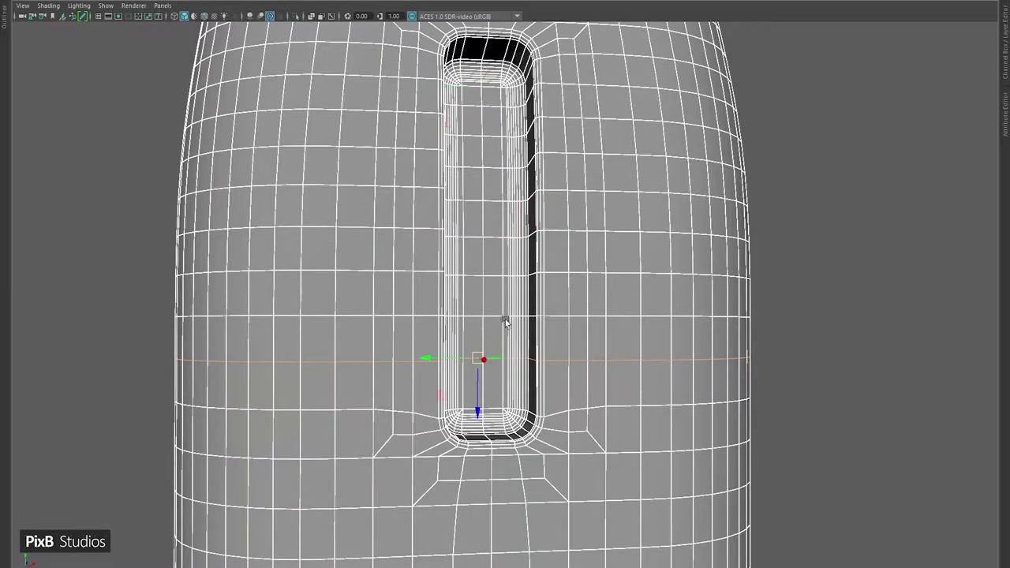
right_drag(504, 322, 466, 324)
middle_drag(459, 295, 461, 307)
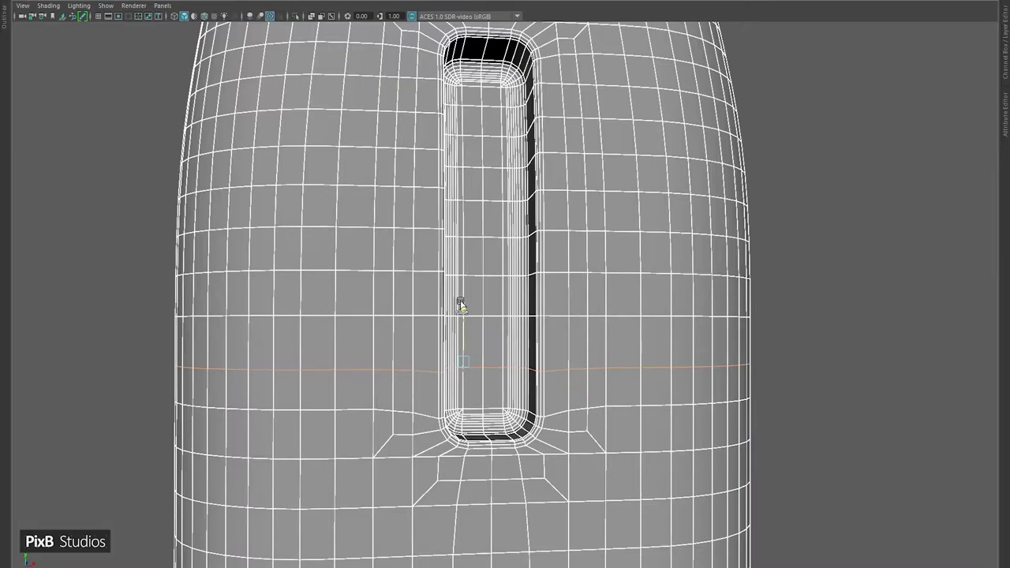
- Even the edge flow of a body loop so it follows the curved surface
alt+drag(461, 306, 500, 362)
key(6)
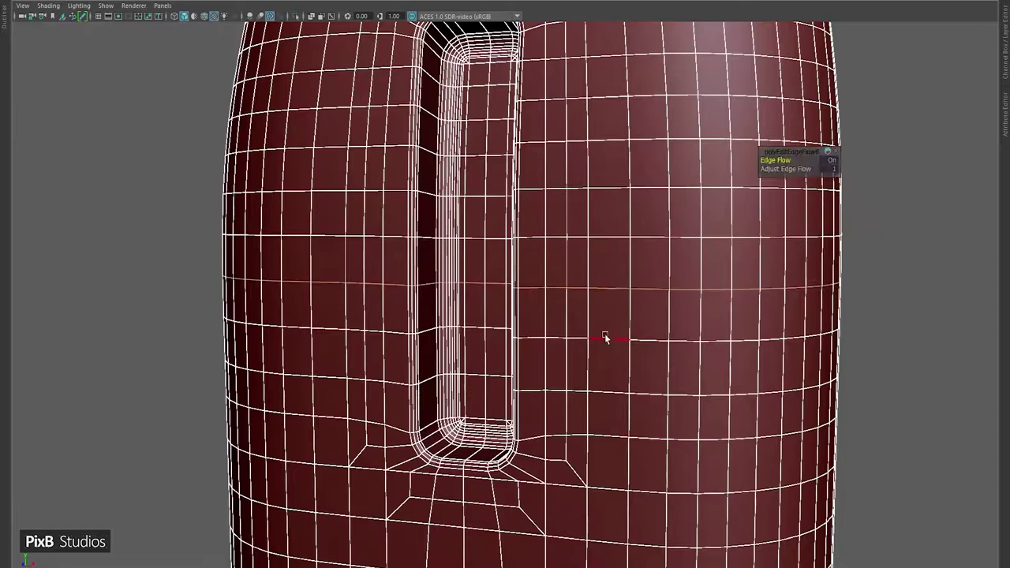
double_click(604, 338)
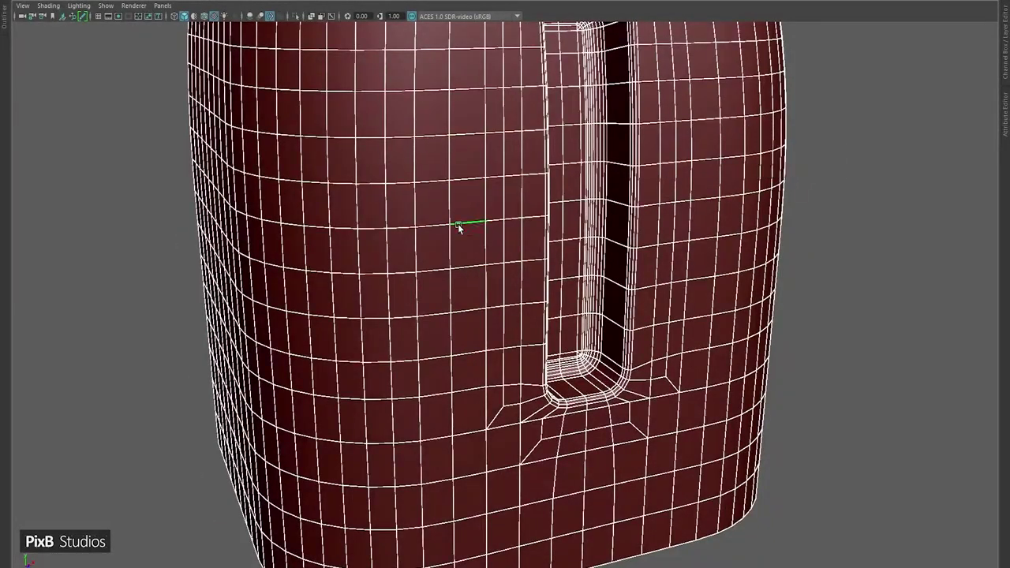
- Soften all of the body's edges for smooth shading
key(F8)
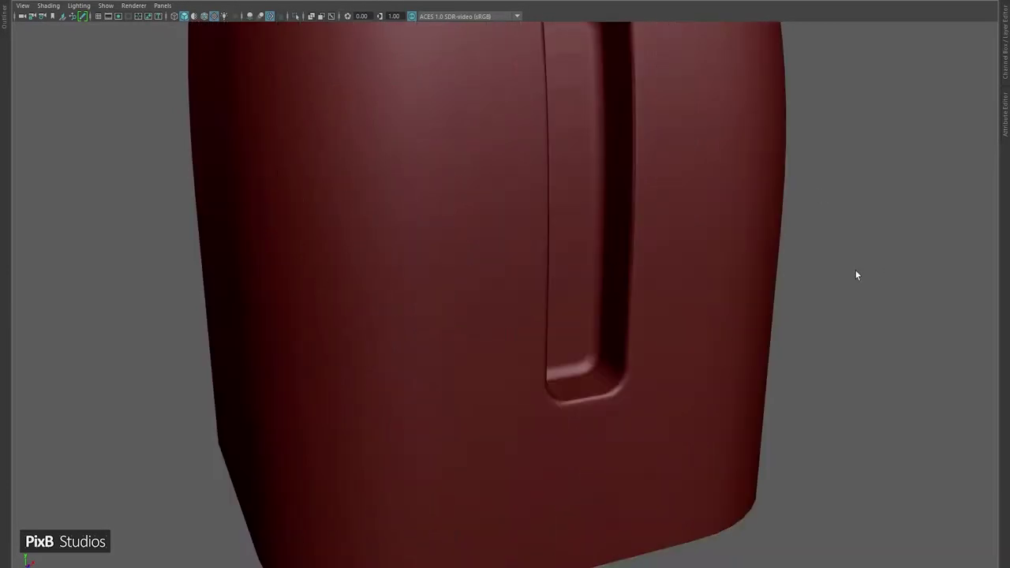
alt+drag(856, 275, 698, 268)
key(F8)
shift+right_drag(592, 187, 757, 158)
key(F8)
mouse_move(838, 129)
alt+mouse_down()
mouse_move(660, 113)
mouse_move(750, 119)
alt+mouse_up()
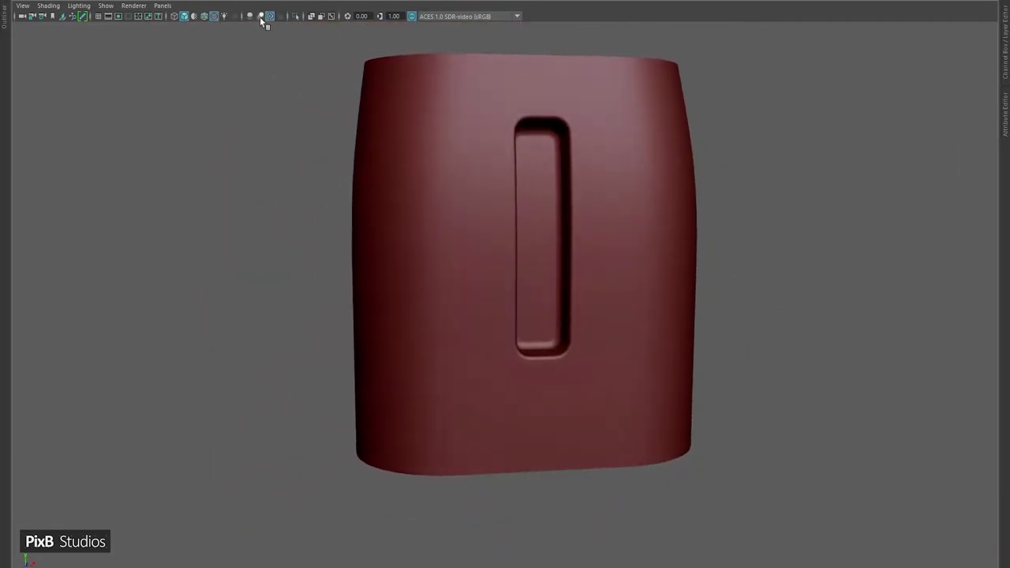
- Show the wireframe over the shaded body and pick a column of slot-floor faces
alt+drag(268, 86, 215, 94)
click(203, 17)
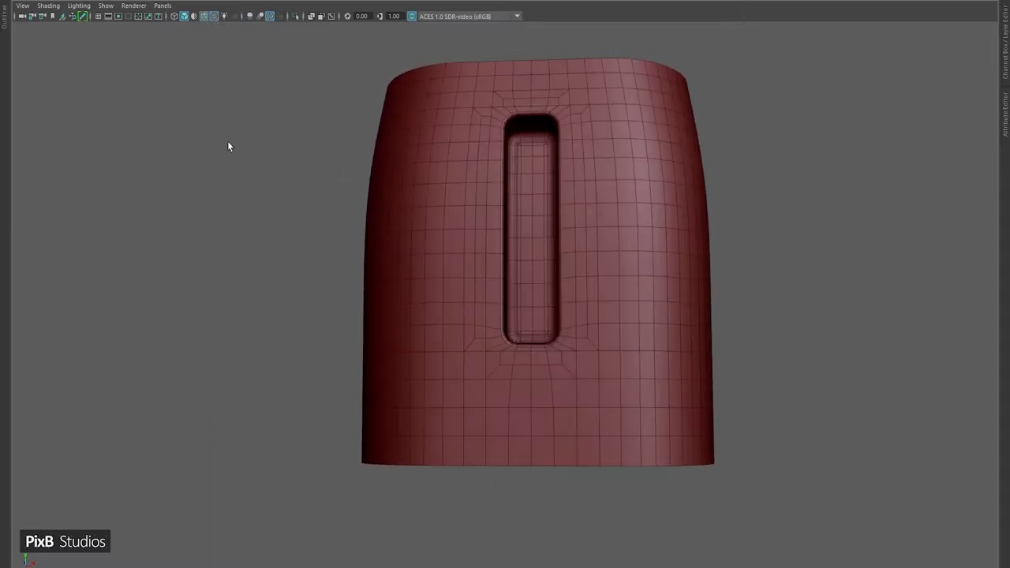
mouse_move(228, 147)
alt+mouse_down()
mouse_move(304, 165)
mouse_move(304, 174)
mouse_move(208, 169)
alt+mouse_up()
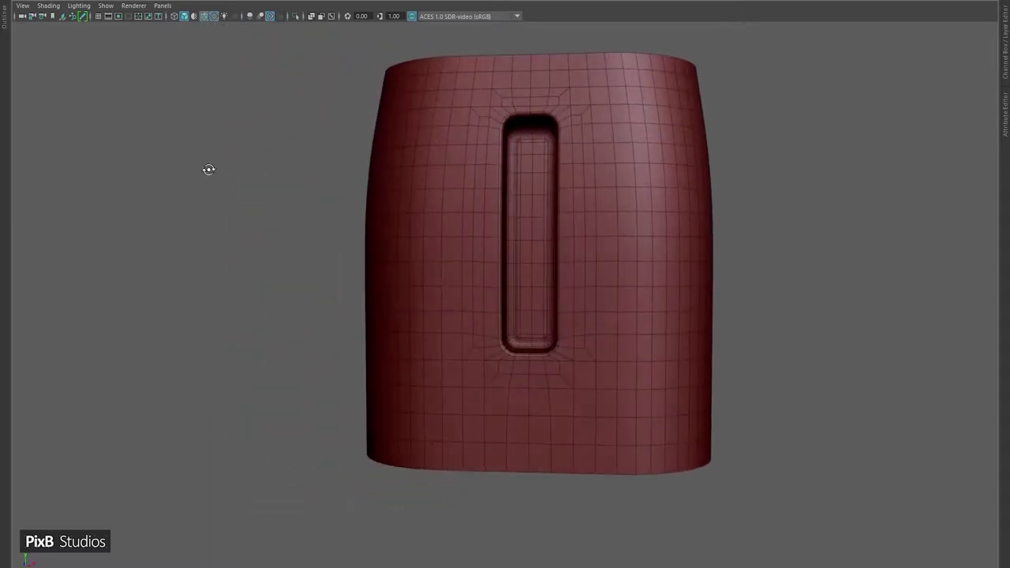
scroll(551, 221, up, 6)
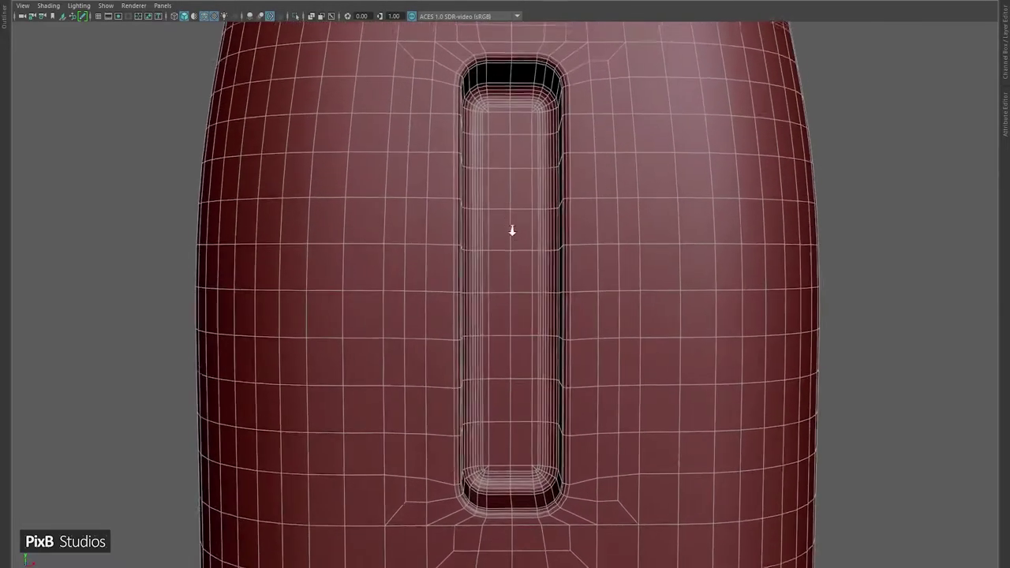
right_drag(511, 160, 503, 195)
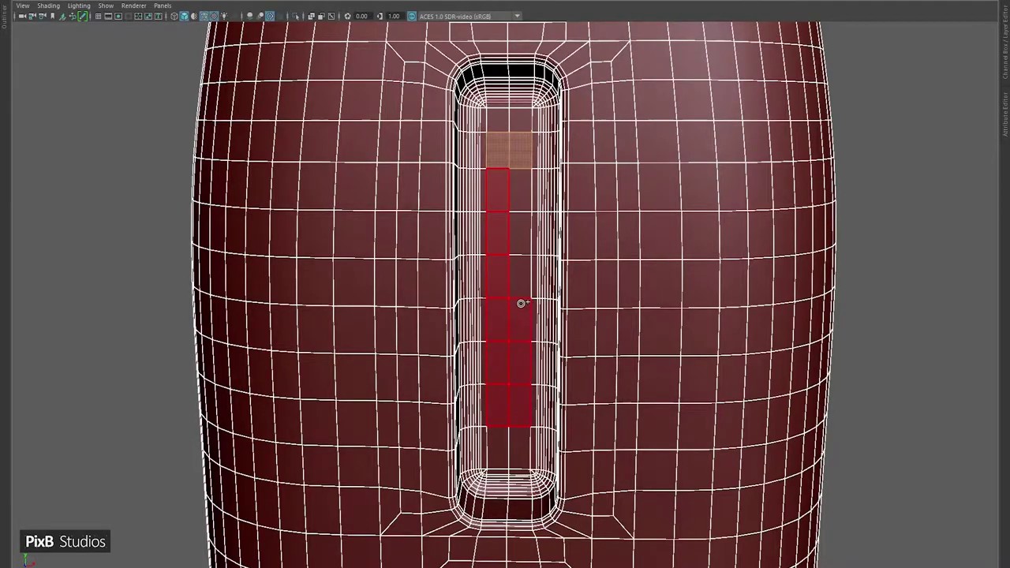
- Extrude the slot-floor faces with 0.079 offset, narrow the strip, and delete it to open a hole
alt+drag(507, 271, 514, 338)
key(ctrl+e)
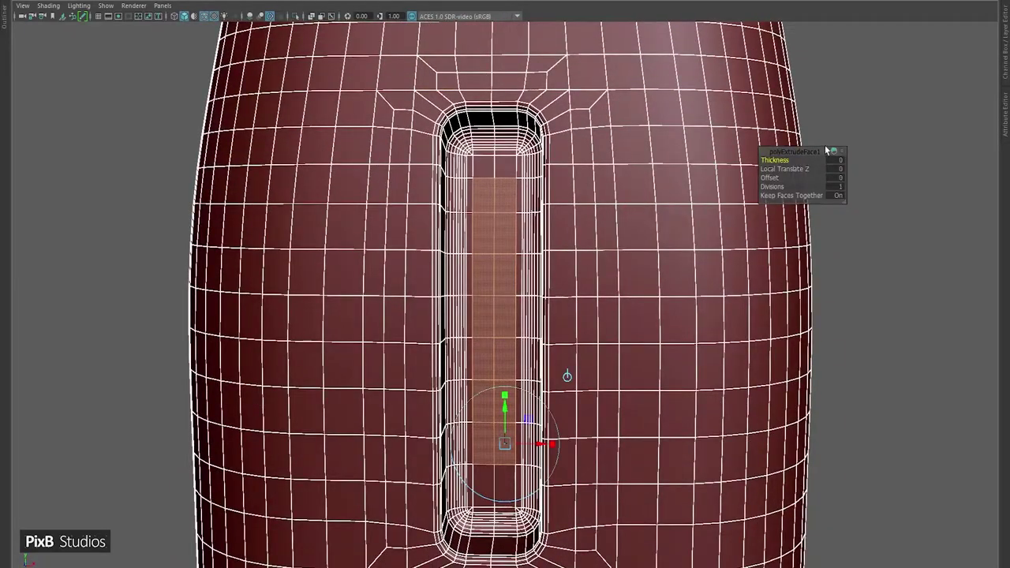
drag(769, 178, 807, 184)
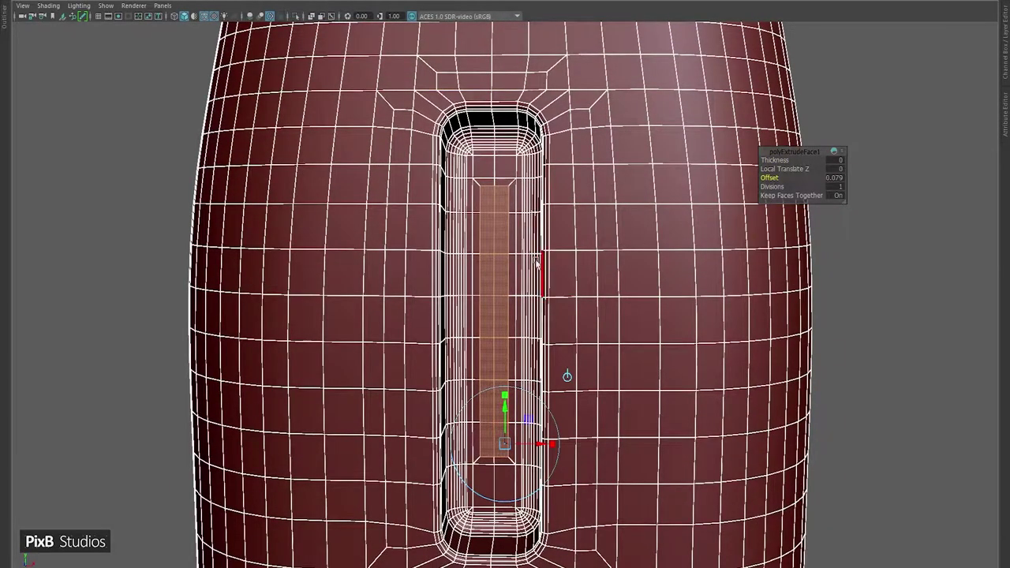
alt+drag(535, 261, 506, 282)
drag(543, 328, 535, 326)
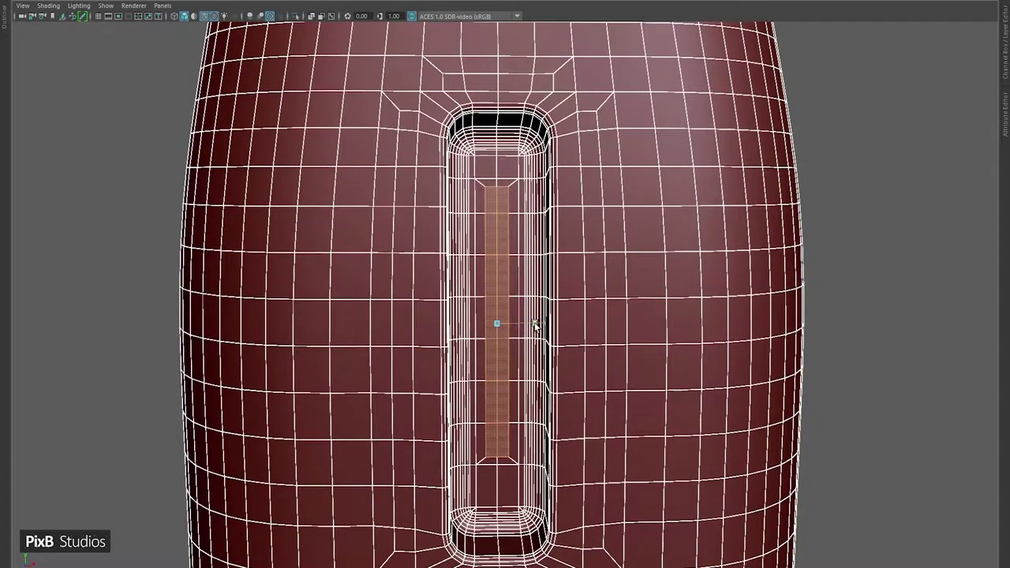
alt+drag(504, 278, 611, 284)
key(Delete)
- Slide the vertex above the hole up along its edge to peak the hole's top
alt+drag(521, 251, 513, 183)
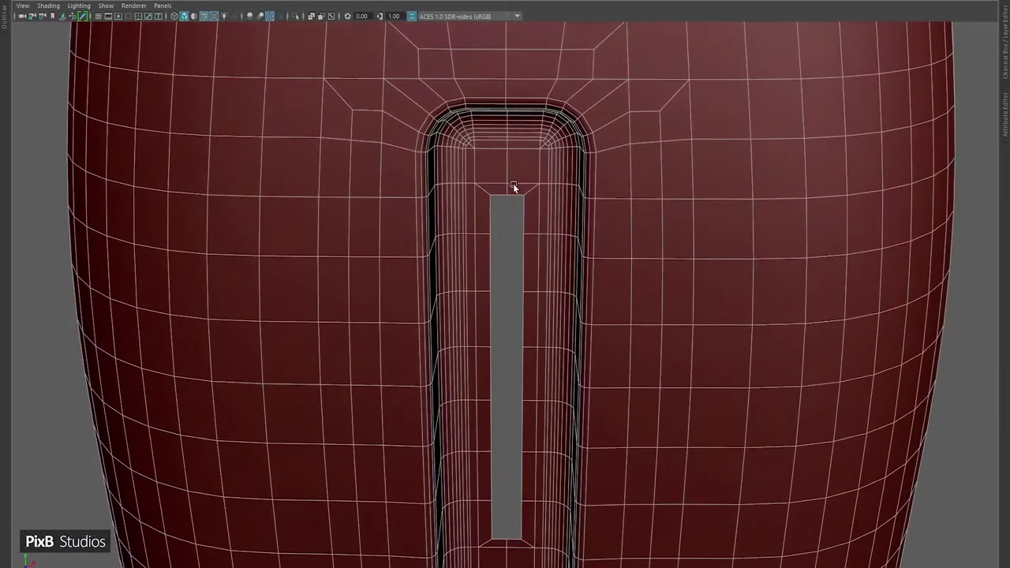
alt+right_drag(513, 183, 550, 259)
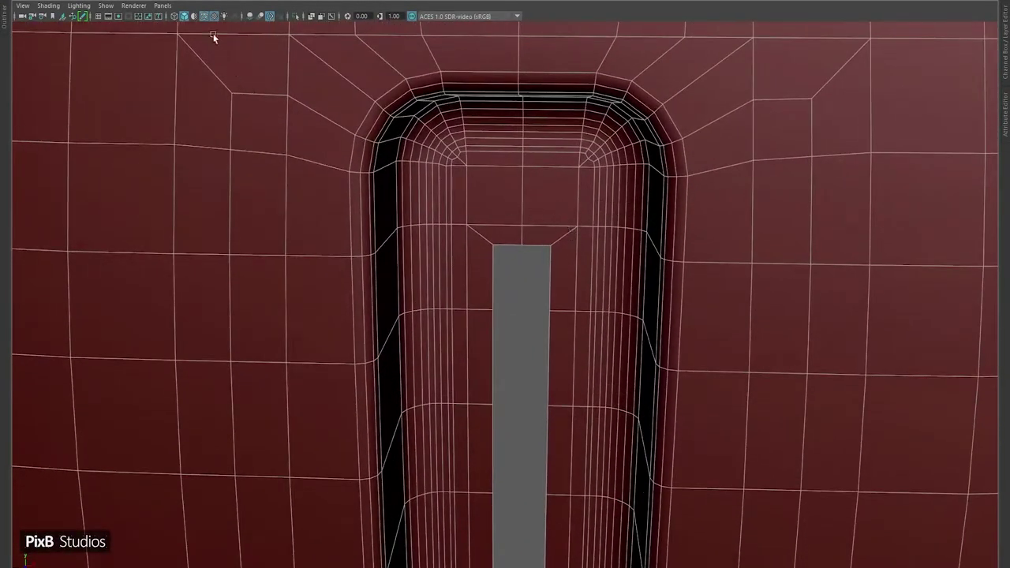
scroll(528, 210, down, 5)
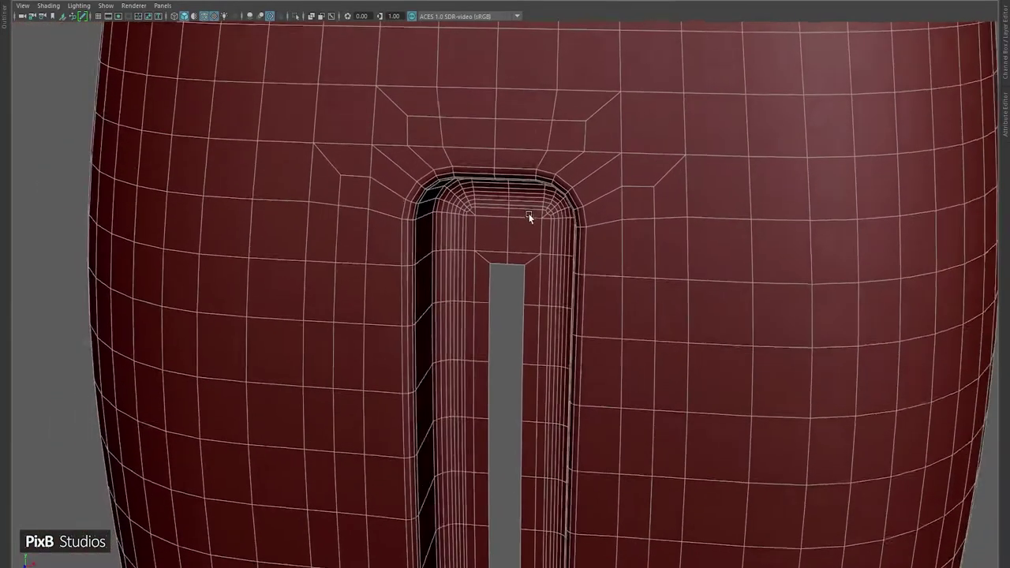
scroll(529, 218, up, 5)
alt+drag(529, 218, 496, 172)
scroll(527, 172, up, 3)
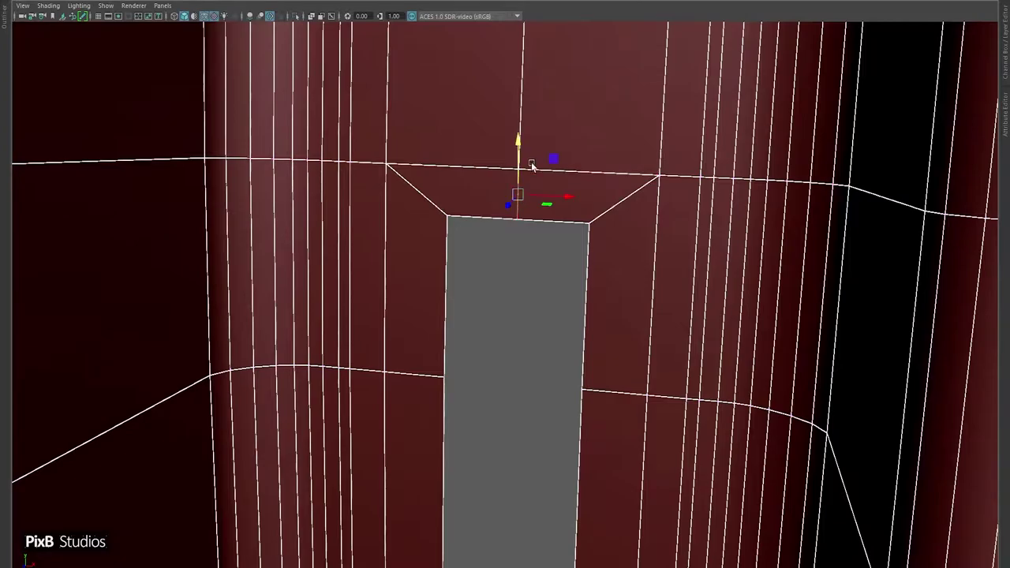
alt+drag(530, 161, 557, 142)
scroll(541, 135, up, 3)
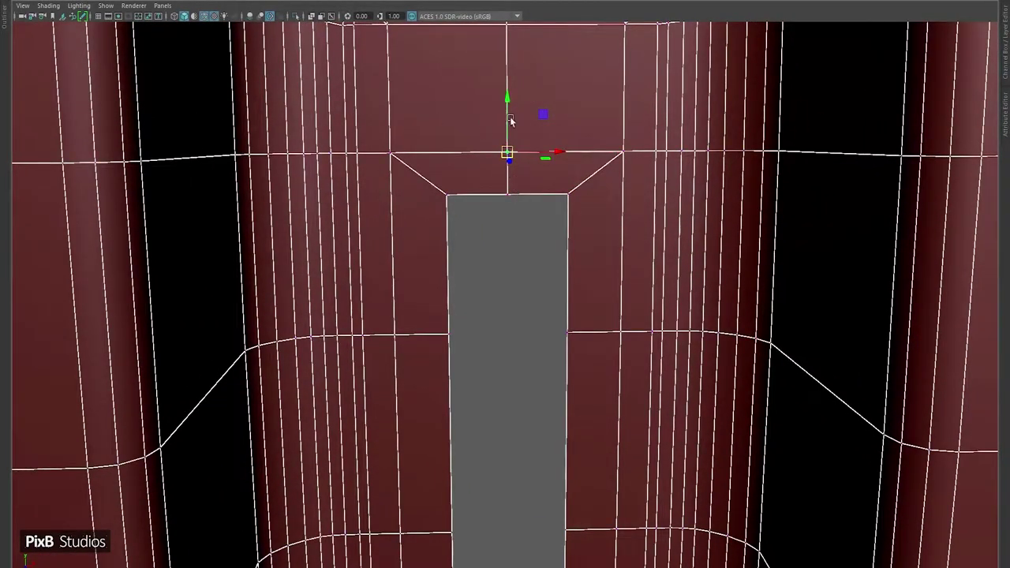
drag(507, 105, 514, 181)
alt+right_drag(520, 204, 500, 175)
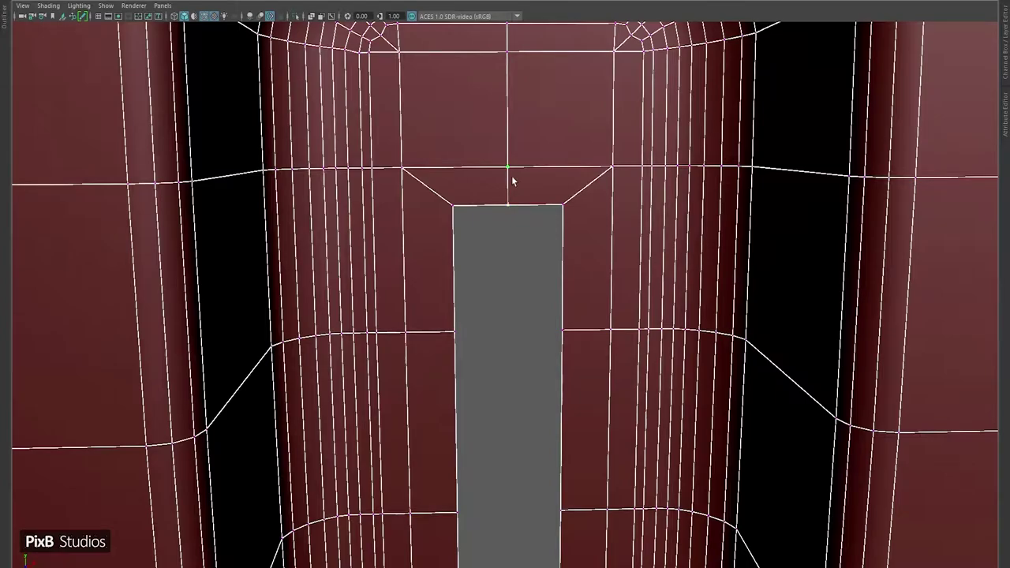
drag(510, 162, 366, 236)
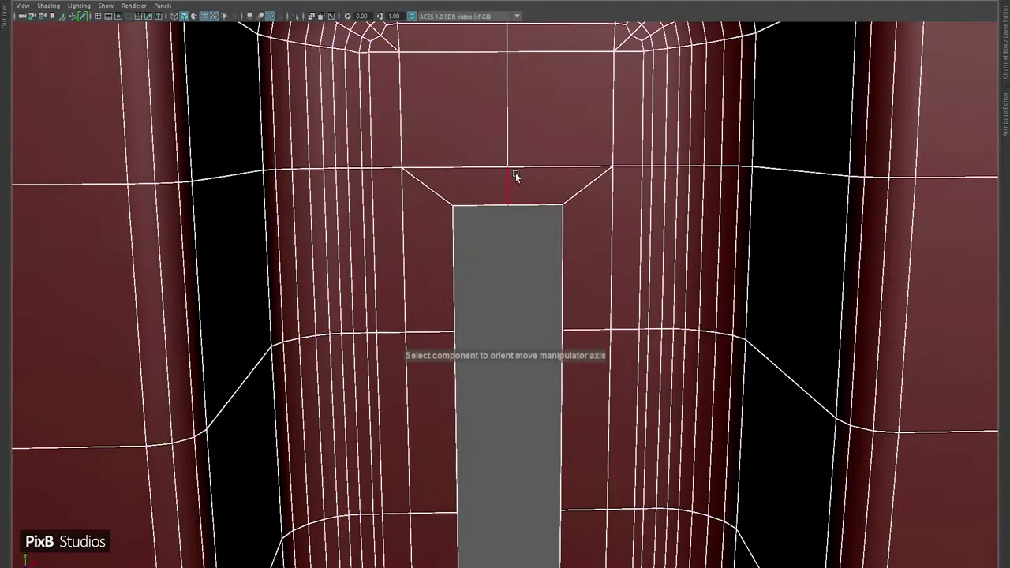
drag(510, 212, 502, 179)
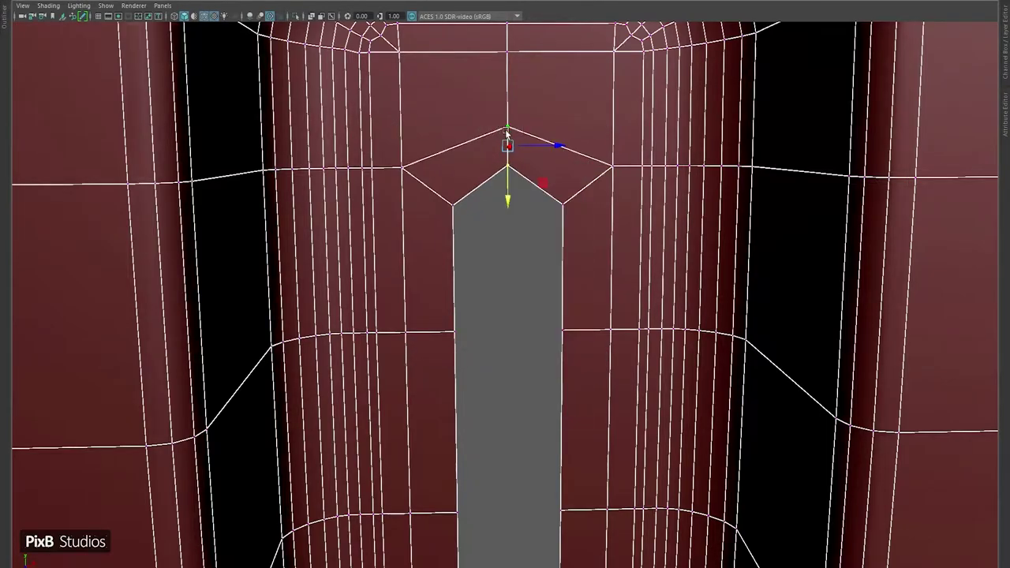
shift+middle_drag(508, 179, 503, 155)
- Slide the slot's bottom vertices down along their edges into a V-shaped tip
scroll(511, 315, down, 3)
alt+middle_drag(510, 327, 489, 165)
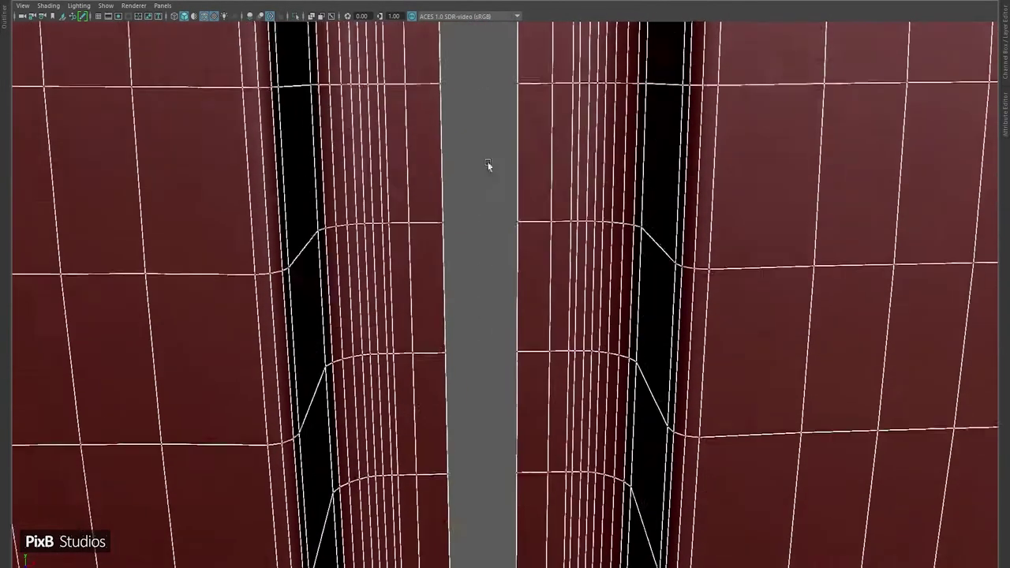
alt+drag(489, 165, 500, 327)
alt+right_drag(500, 326, 535, 329)
alt+middle_drag(535, 330, 497, 270)
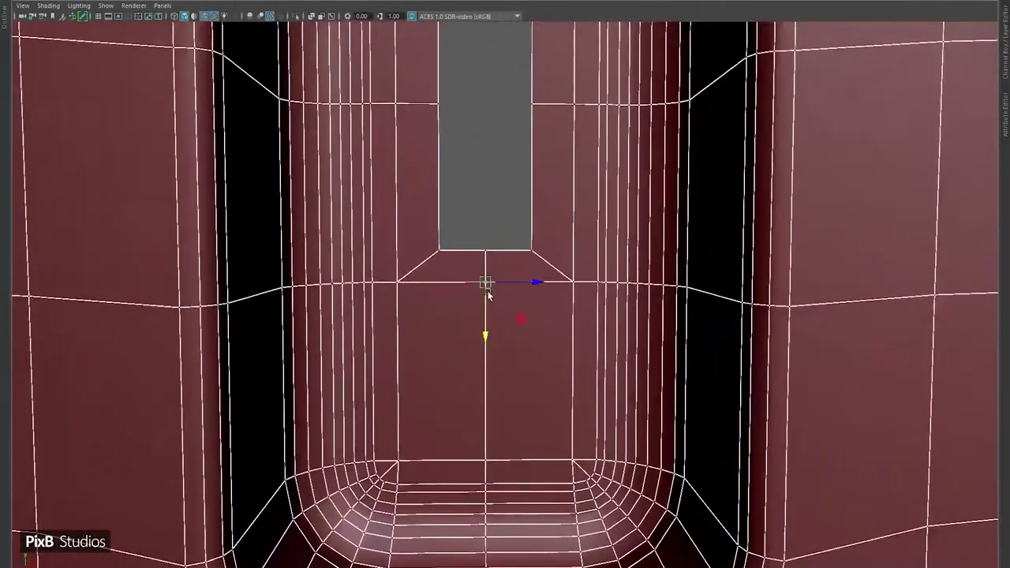
shift+middle_drag(485, 306, 485, 343)
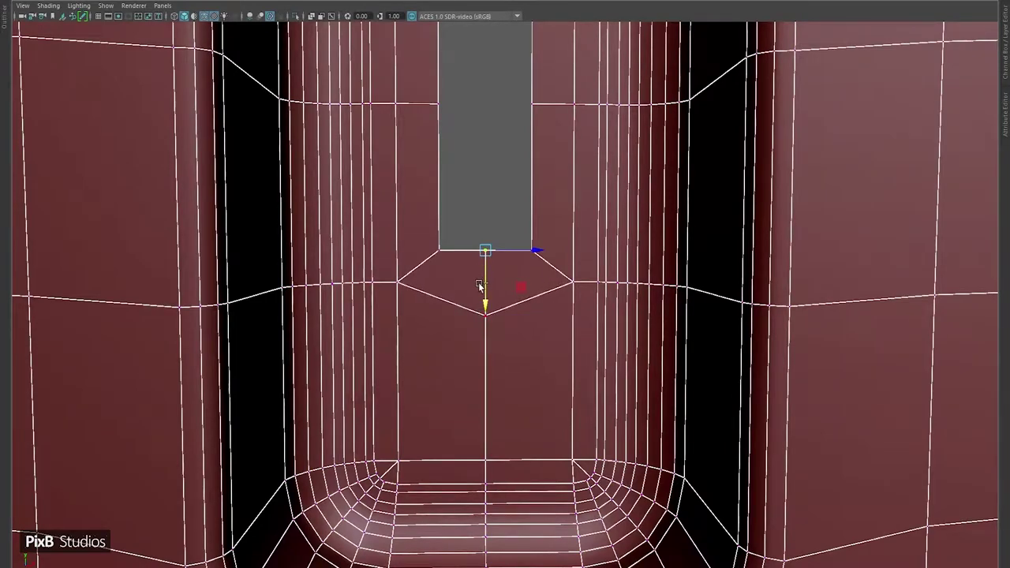
shift+middle_drag(488, 287, 488, 341)
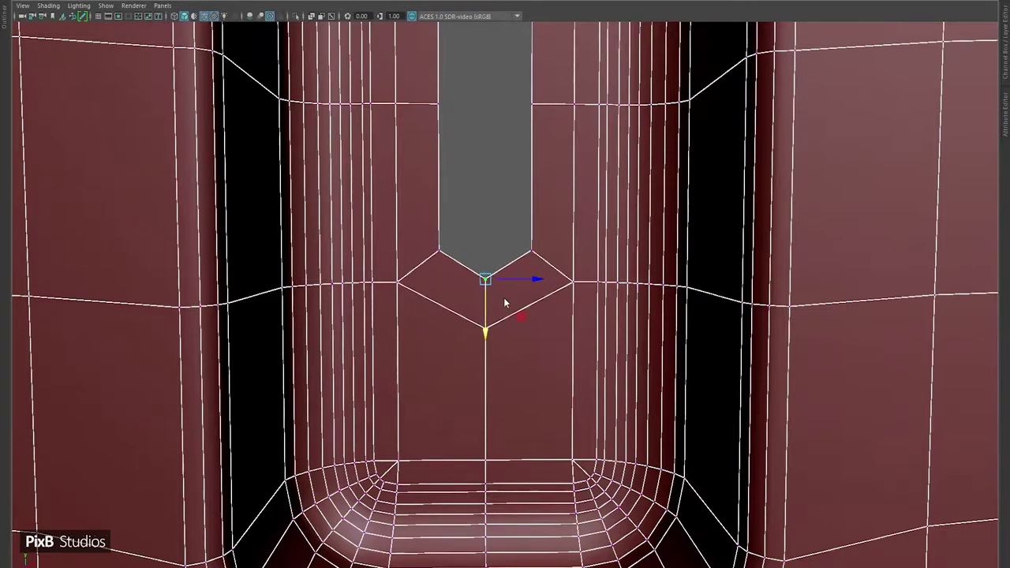
key(3)
scroll(504, 194, down, 8)
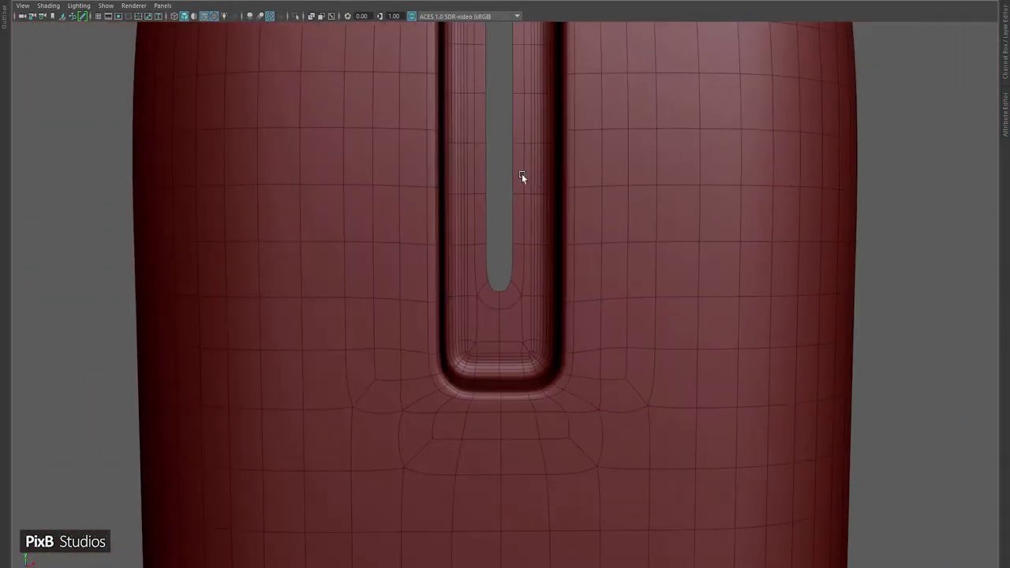
scroll(552, 167, down, 6)
scroll(600, 235, up, 4)
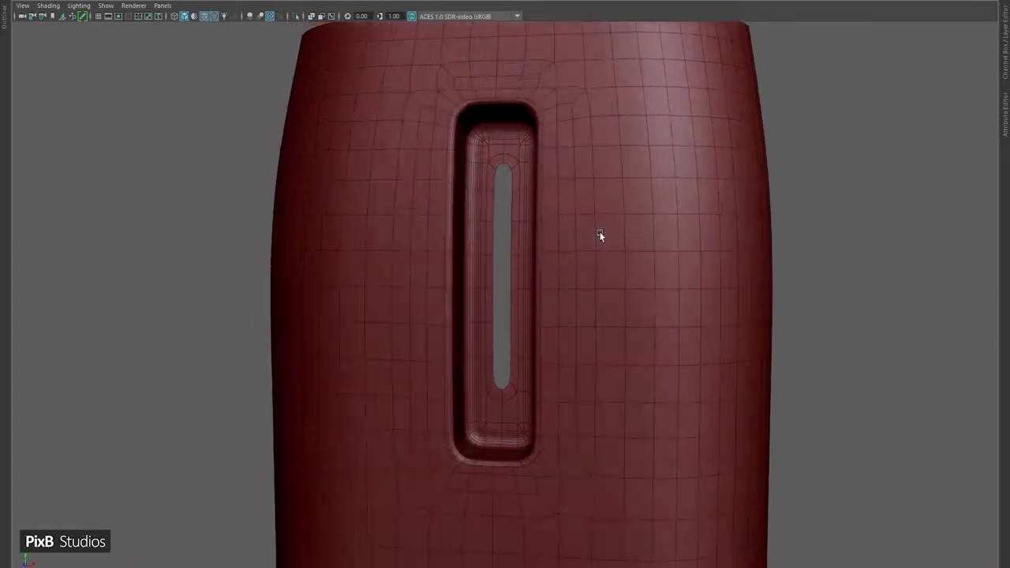
click(208, 19)
mouse_move(162, 117)
alt+mouse_down()
mouse_move(167, 129)
mouse_move(132, 134)
alt+mouse_up()
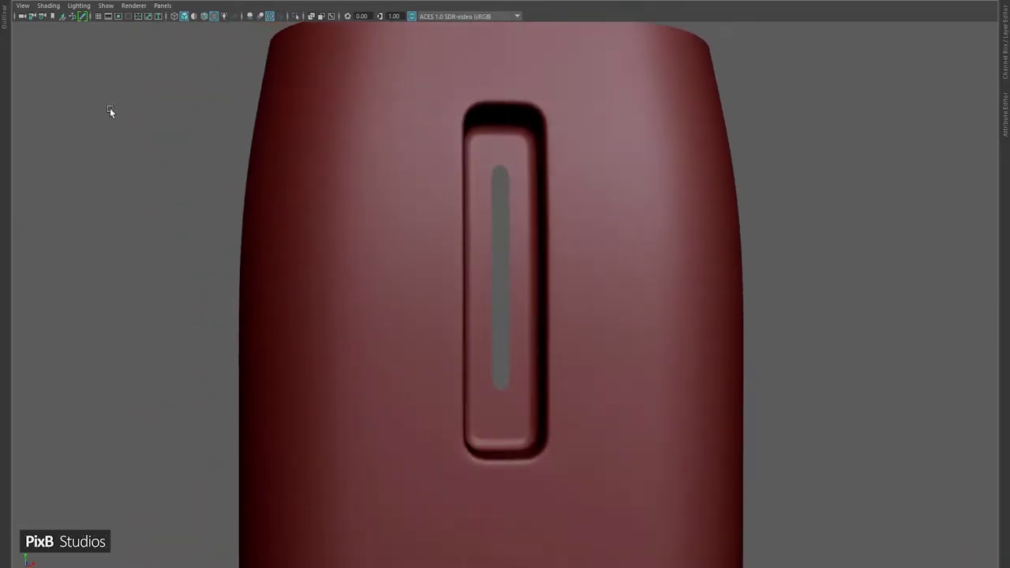
click(526, 257)
scroll(523, 263, up, 6)
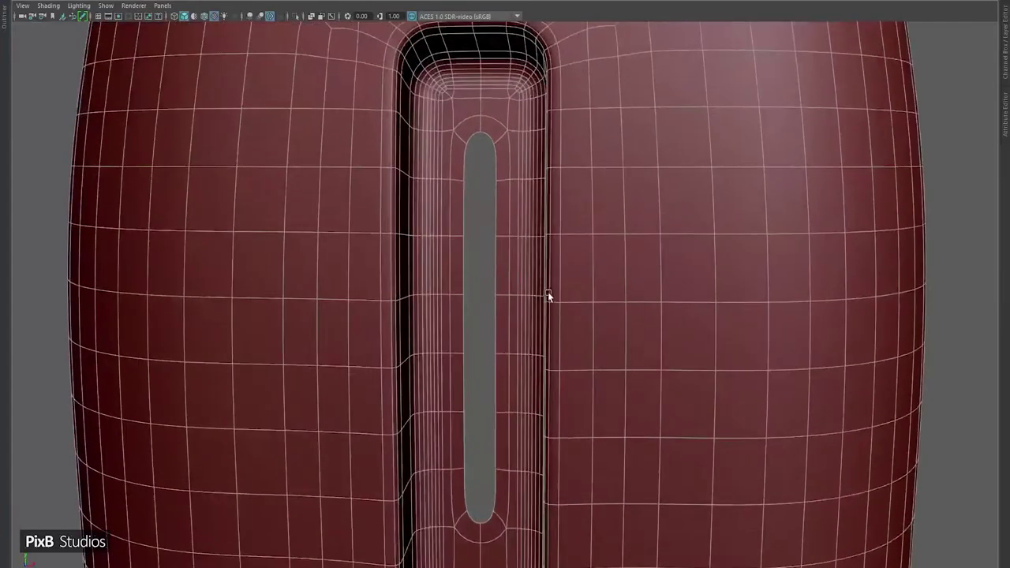
scroll(533, 311, down, 4)
alt+drag(541, 305, 512, 339)
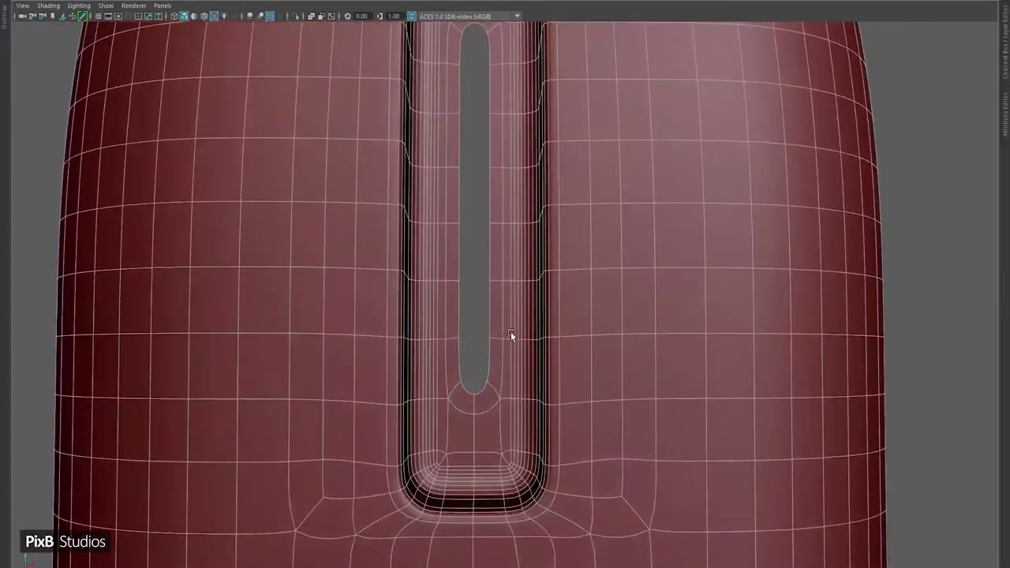
scroll(513, 251, up, 4)
scroll(514, 251, up, 5)
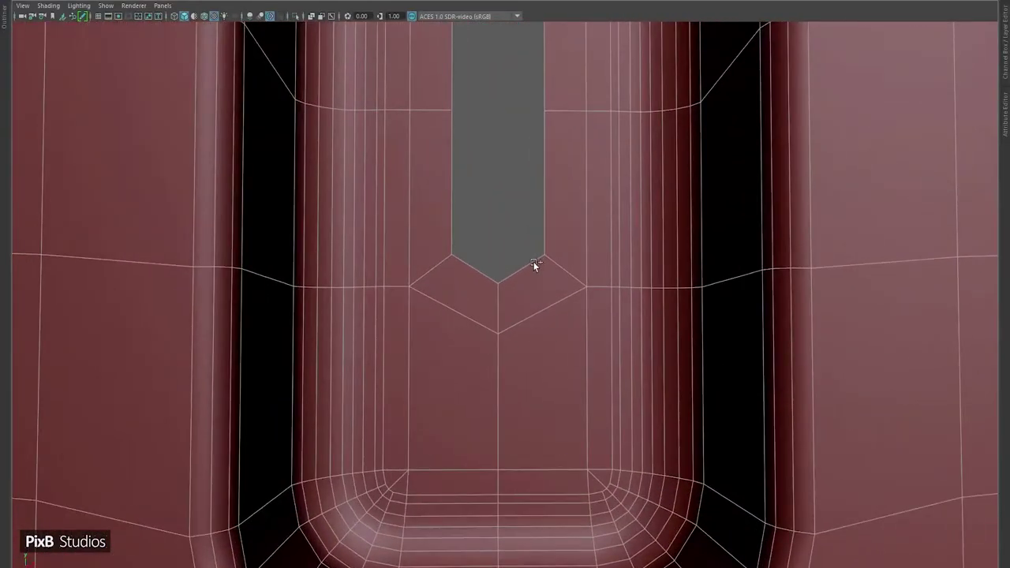
- Multi-cut new edges below the V tip, from the upper V edge to the vertex below
right_click(534, 266)
click(534, 266)
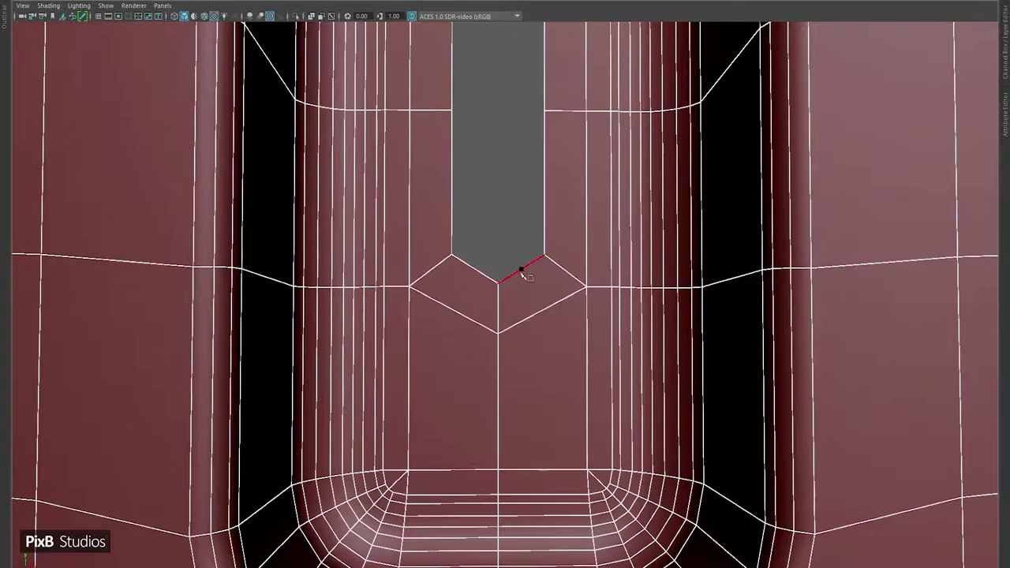
click(520, 270)
click(473, 324)
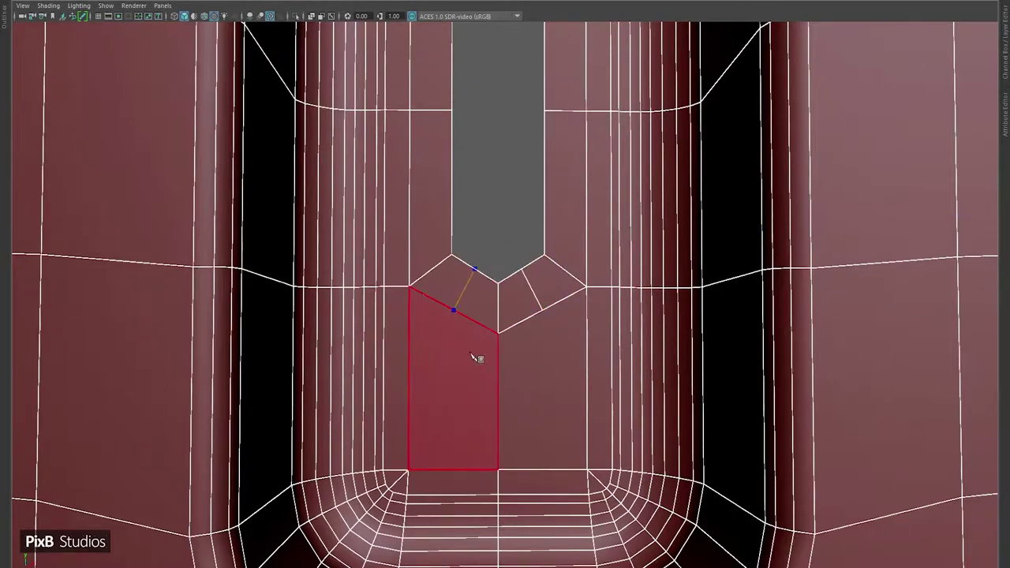
click(498, 400)
click(543, 311)
key(Return)
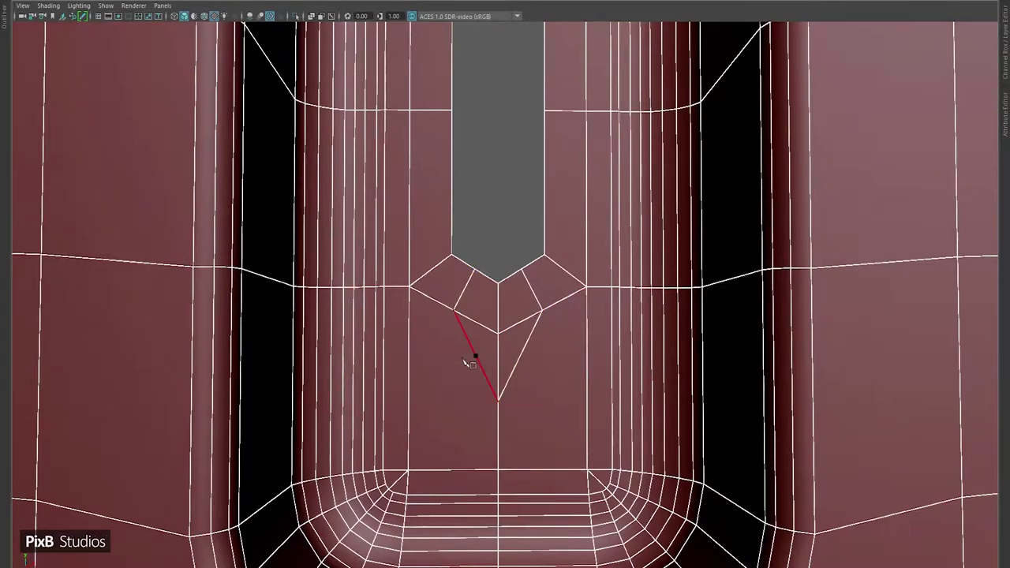
- Enable World X symmetry, slide a vertex down its edge, and even the left edge pair's flow
click(466, 359)
right_click(486, 343)
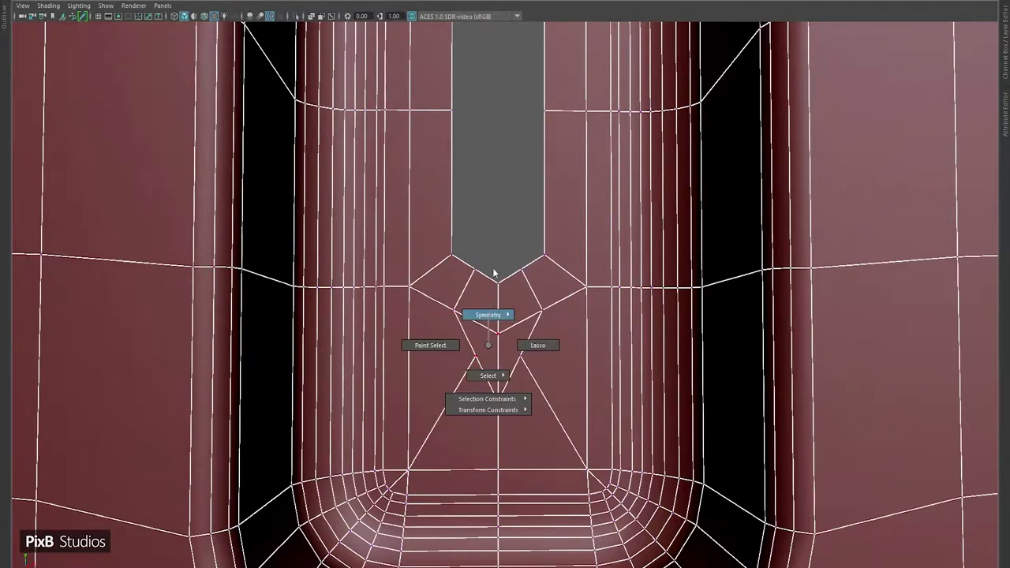
right_drag(489, 264, 484, 335)
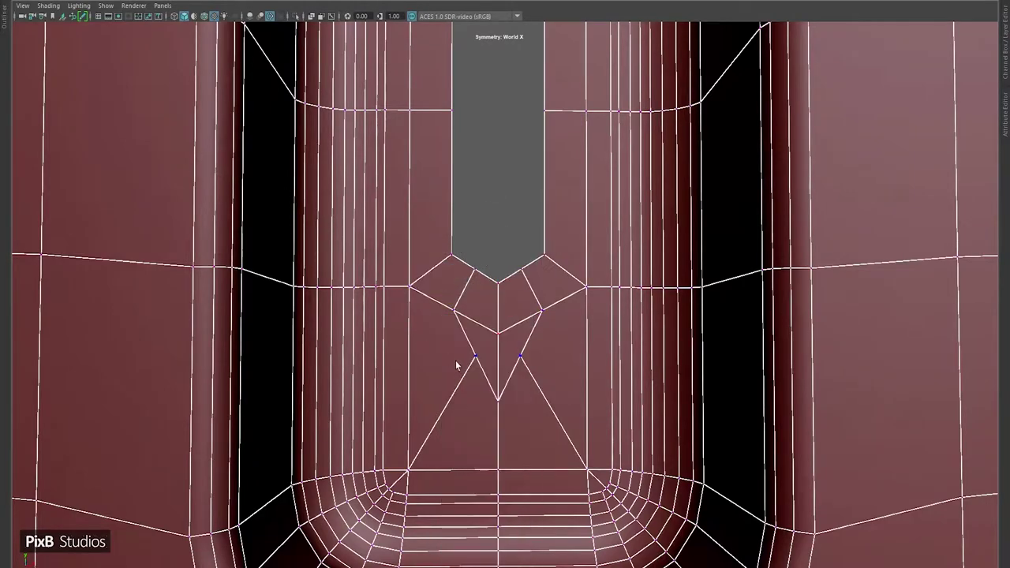
middle_drag(516, 392, 480, 432)
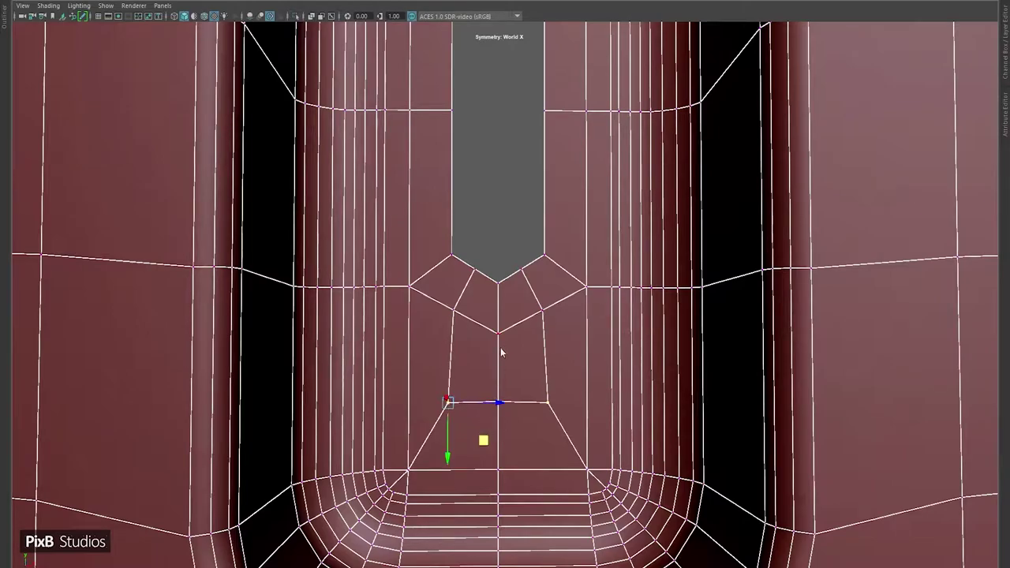
click(460, 289)
shift+right_drag(493, 292, 476, 402)
- Add mirrored cut edges from the slot's top tip vertex to a new apex vertex
scroll(496, 386, down, 6)
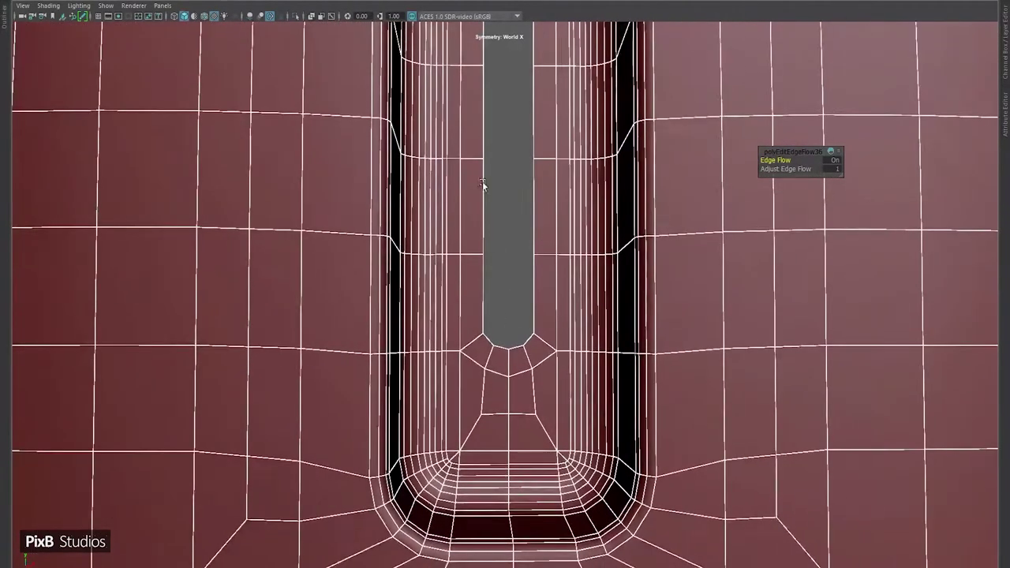
alt+middle_drag(483, 183, 520, 347)
scroll(545, 354, up, 3)
scroll(537, 350, up, 3)
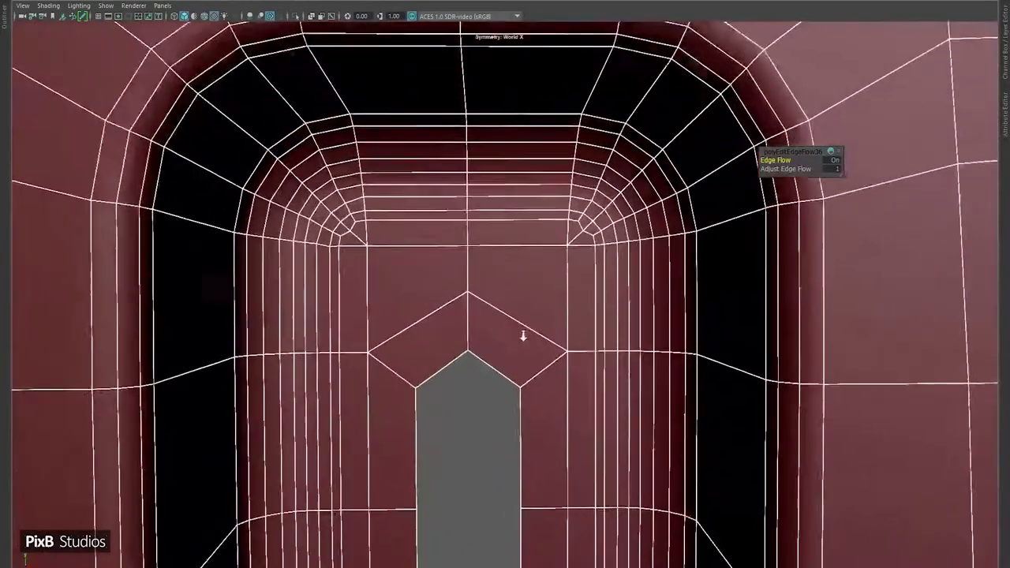
click(469, 384)
click(505, 406)
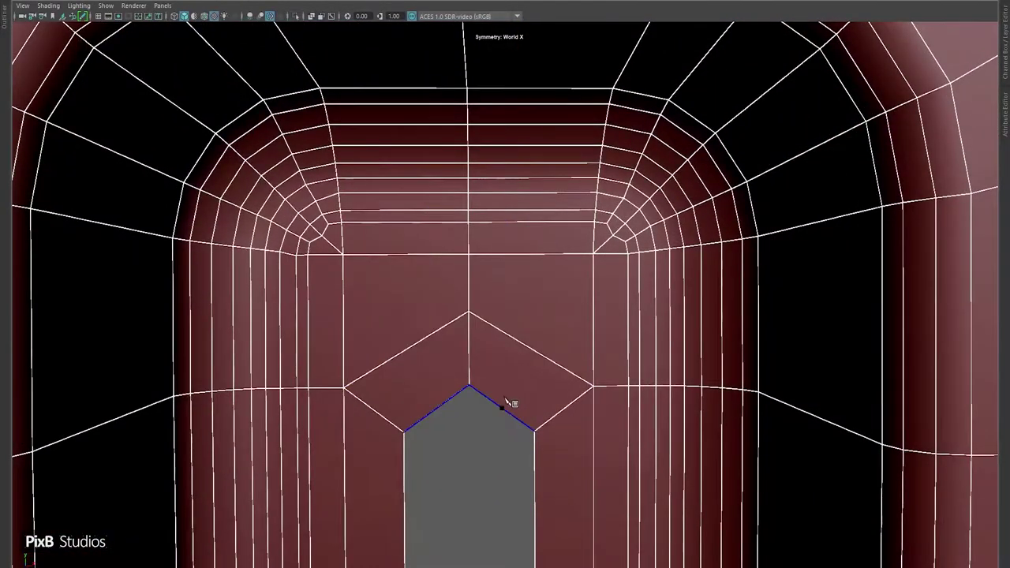
click(531, 350)
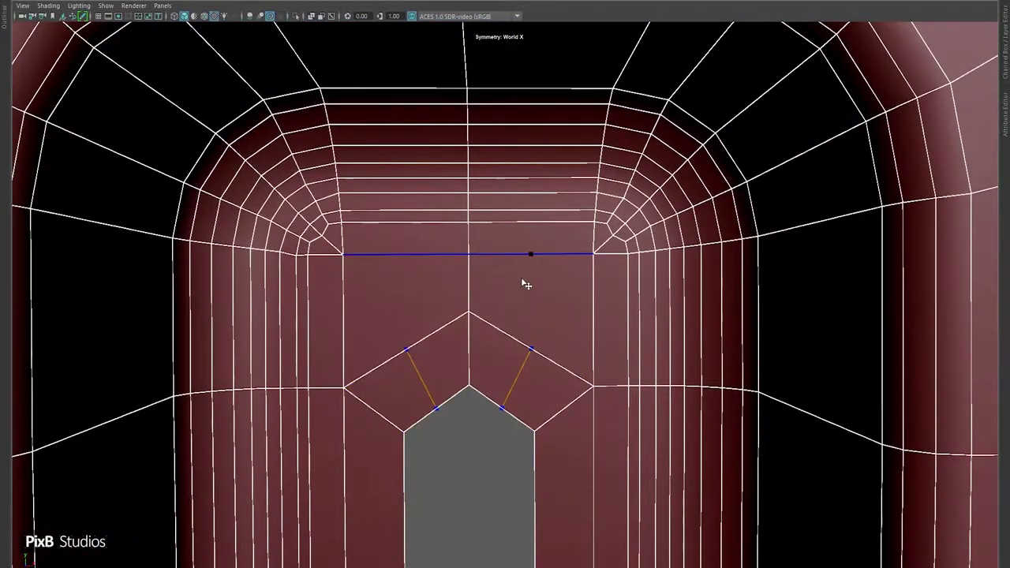
click(478, 290)
key(Return)
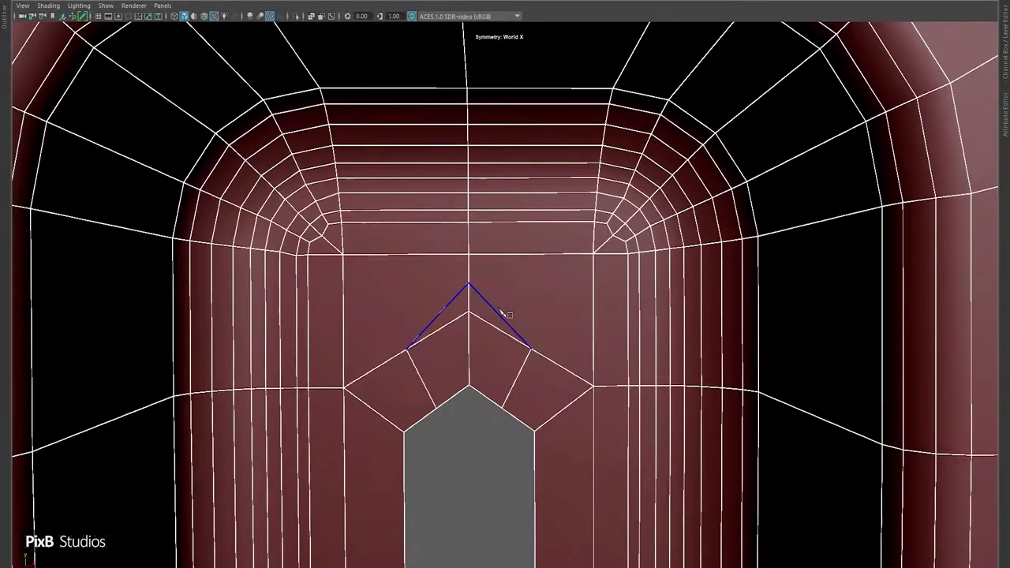
- Cut mirrored diagonals toward the V, reshape the diamond, even the V edges, and preview smoothed
click(499, 315)
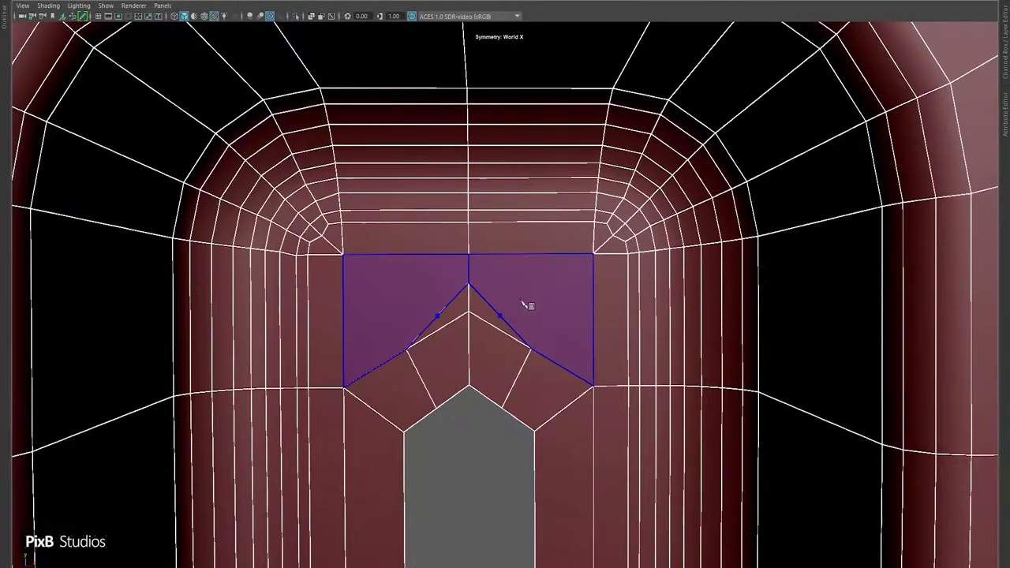
click(593, 255)
key(Return)
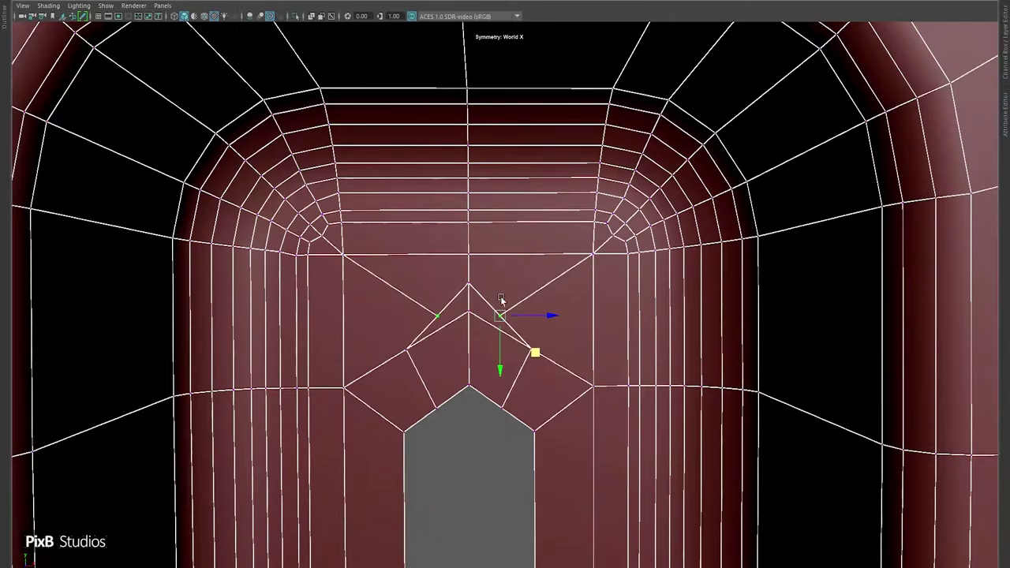
shift+middle_drag(537, 359, 575, 313)
key(F10)
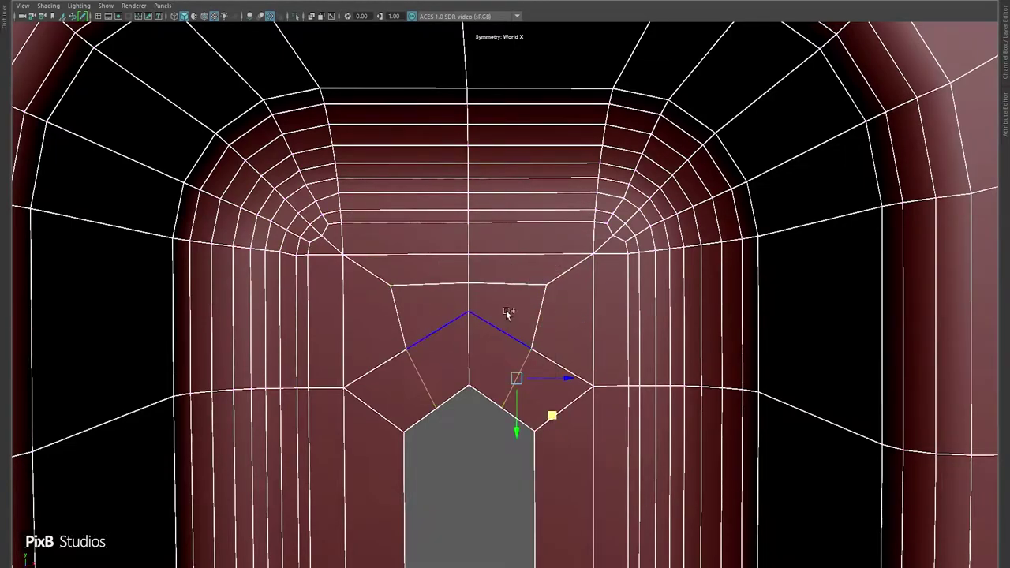
shift+right_drag(506, 310, 489, 416)
right_click(469, 266)
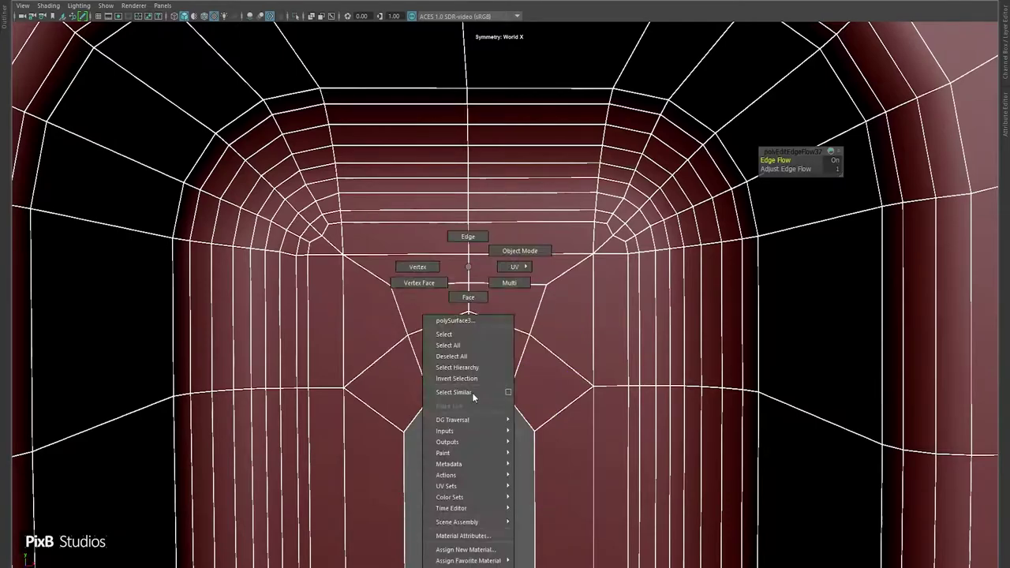
key(3)
scroll(487, 418, up, 5)
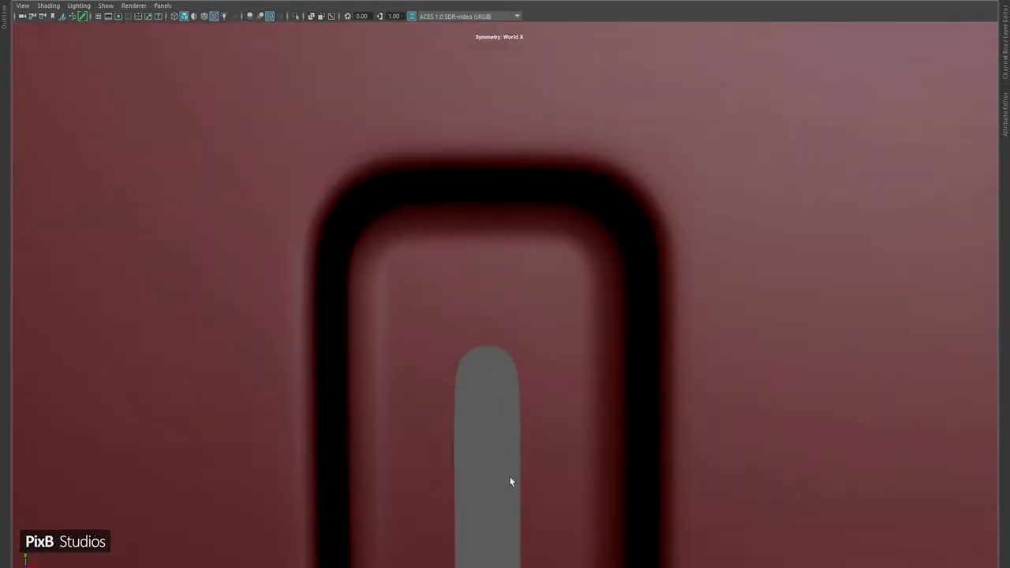
- Slide the mirrored vertex pairs beside the slot's bottom up along their edges
alt+drag(511, 482, 491, 259)
key(1)
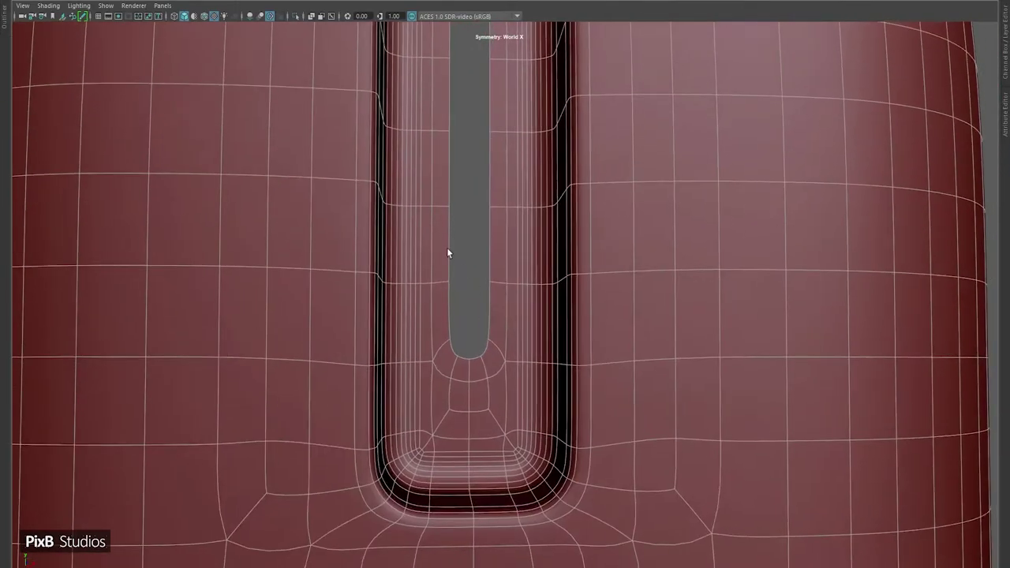
scroll(446, 252, up, 8)
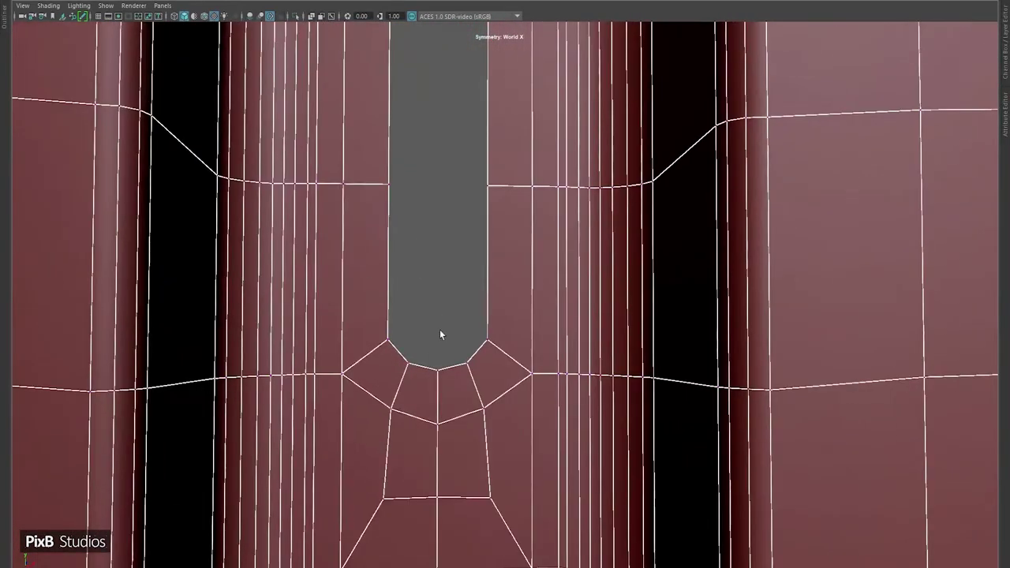
alt+drag(439, 335, 359, 363)
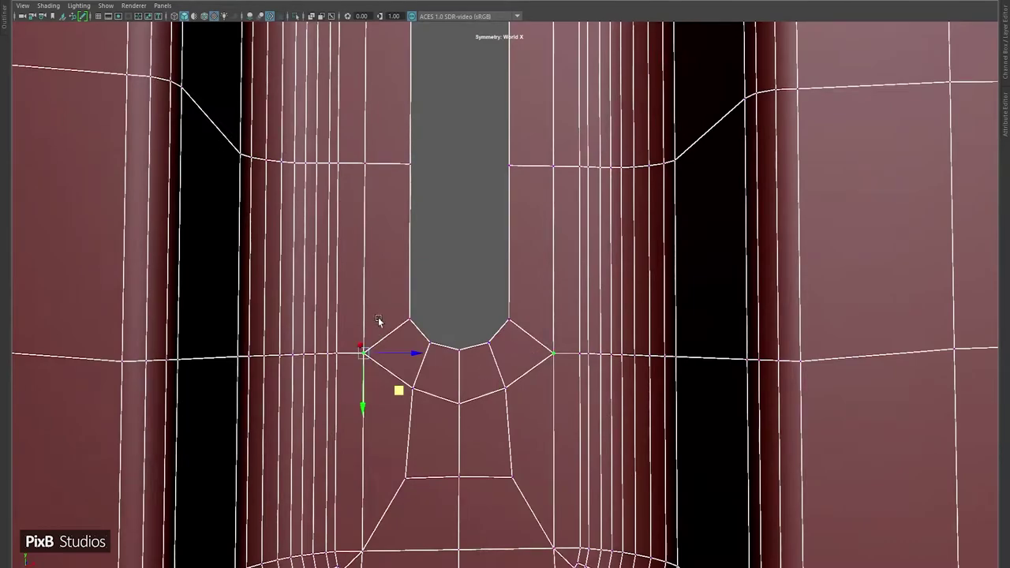
drag(365, 382, 356, 359)
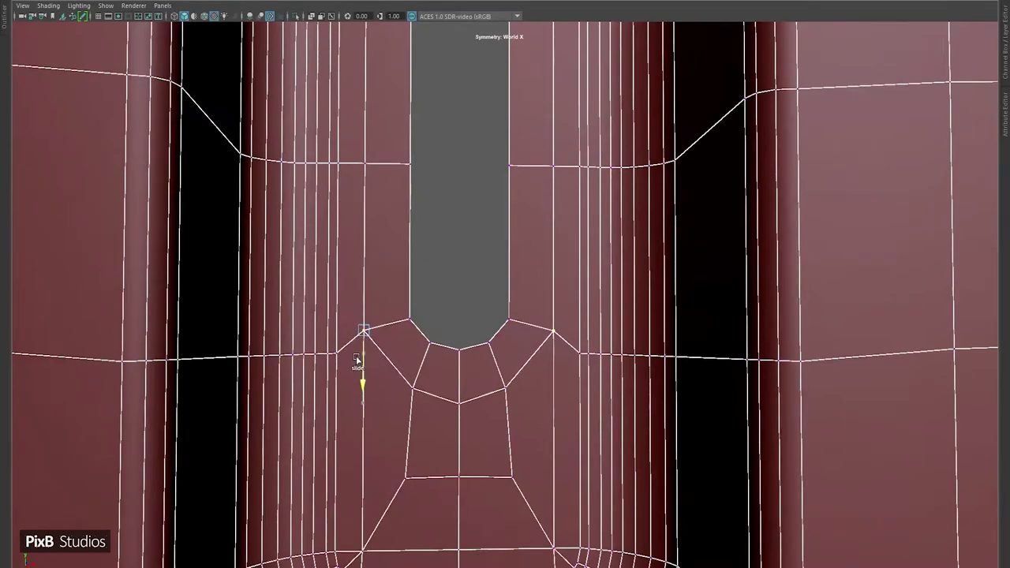
click(506, 388)
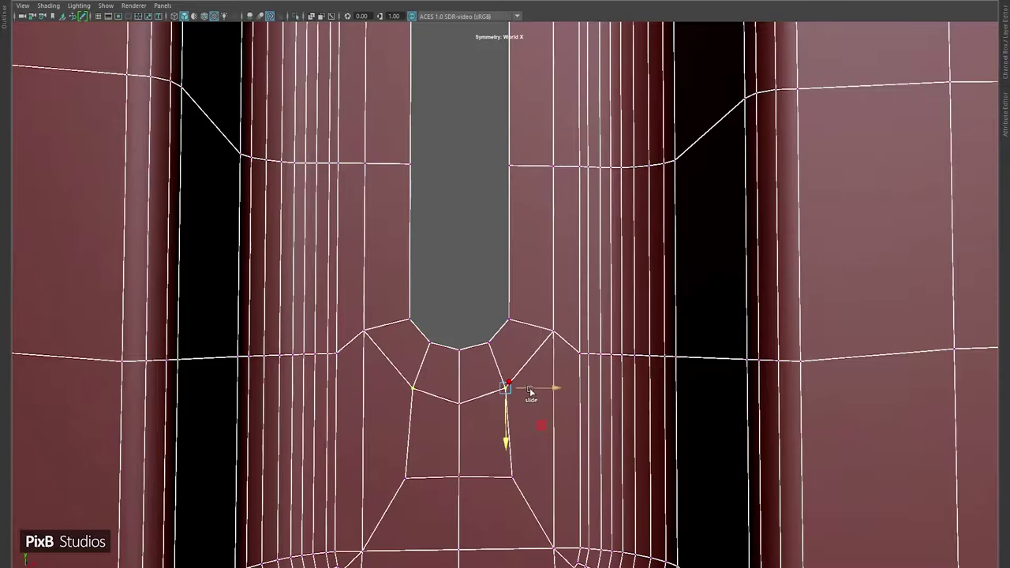
drag(530, 391, 511, 379)
- Slide the vertices near the slot's top tip along their edges and check the smooth preview
scroll(511, 379, down, 4)
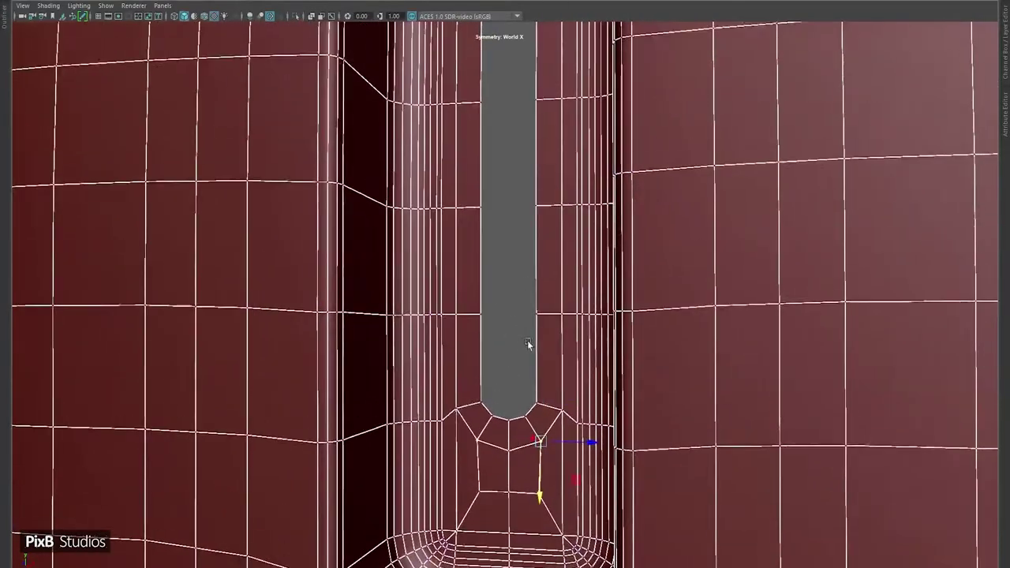
alt+drag(521, 331, 484, 292)
scroll(572, 350, up, 3)
click(572, 349)
alt+drag(572, 349, 563, 347)
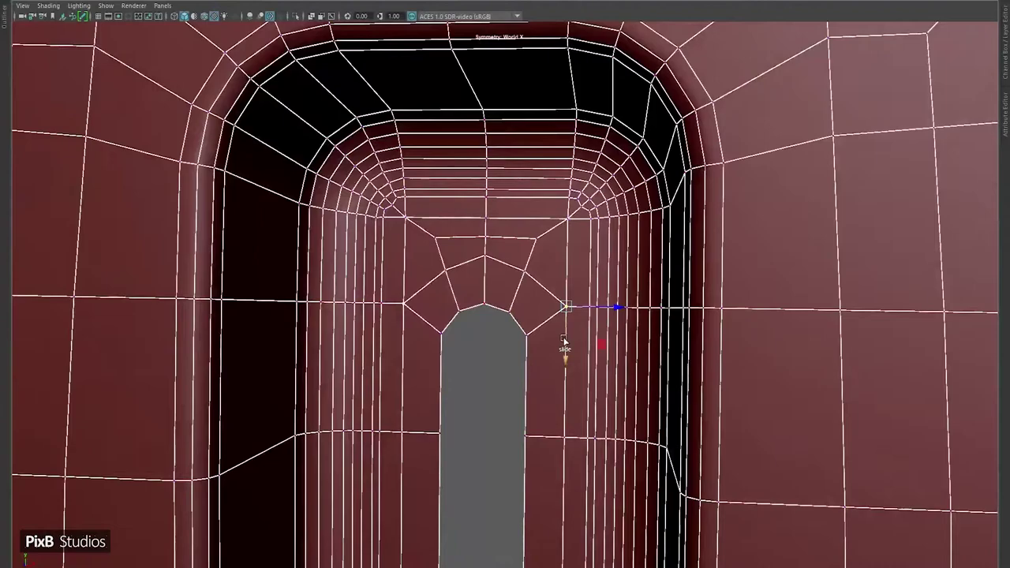
shift+middle_drag(563, 347, 564, 352)
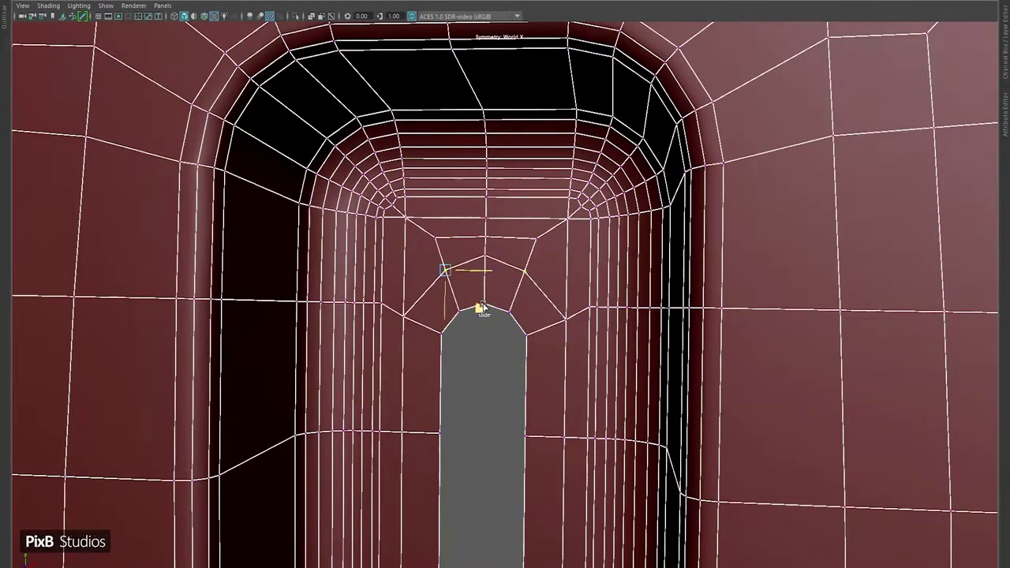
mouse_move(481, 307)
shift+middle_down()
mouse_move(478, 284)
mouse_move(471, 318)
shift+middle_up()
alt+drag(470, 318, 422, 288)
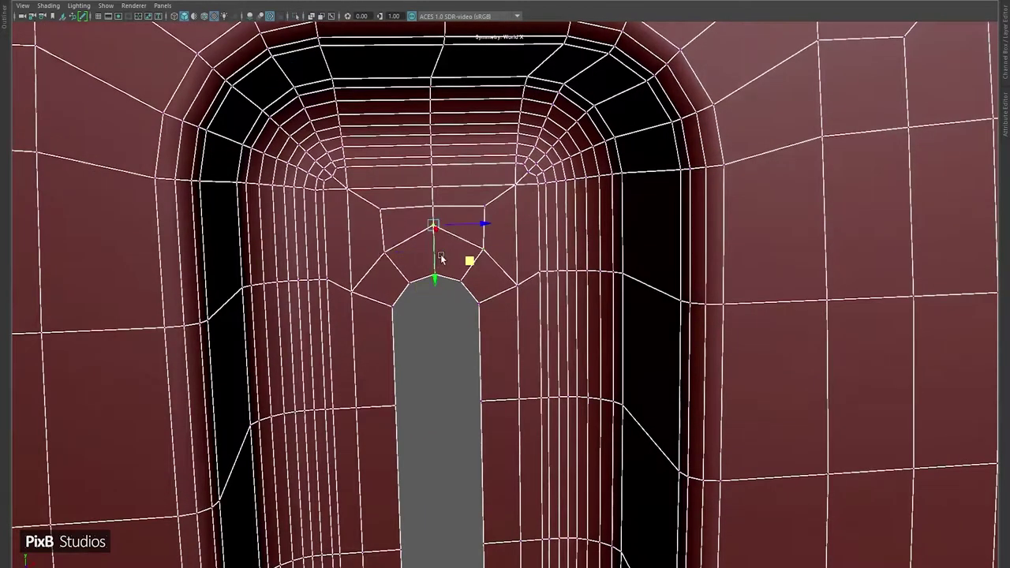
shift+middle_drag(441, 258, 433, 272)
scroll(454, 331, down, 3)
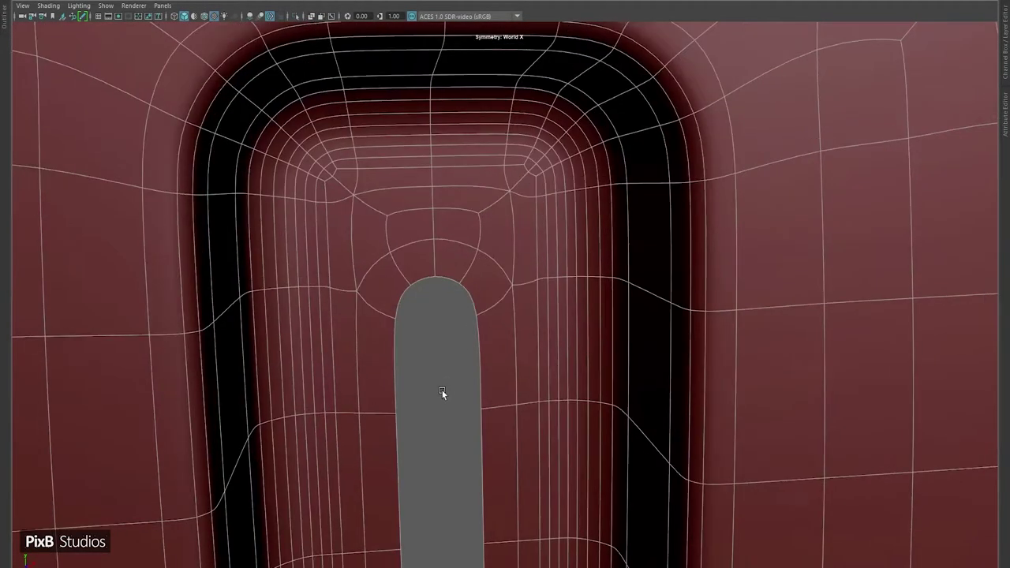
key(3)
alt+drag(439, 395, 449, 430)
- Inspect the slotted body in smooth, cage and base-mesh display modes
scroll(449, 431, down, 5)
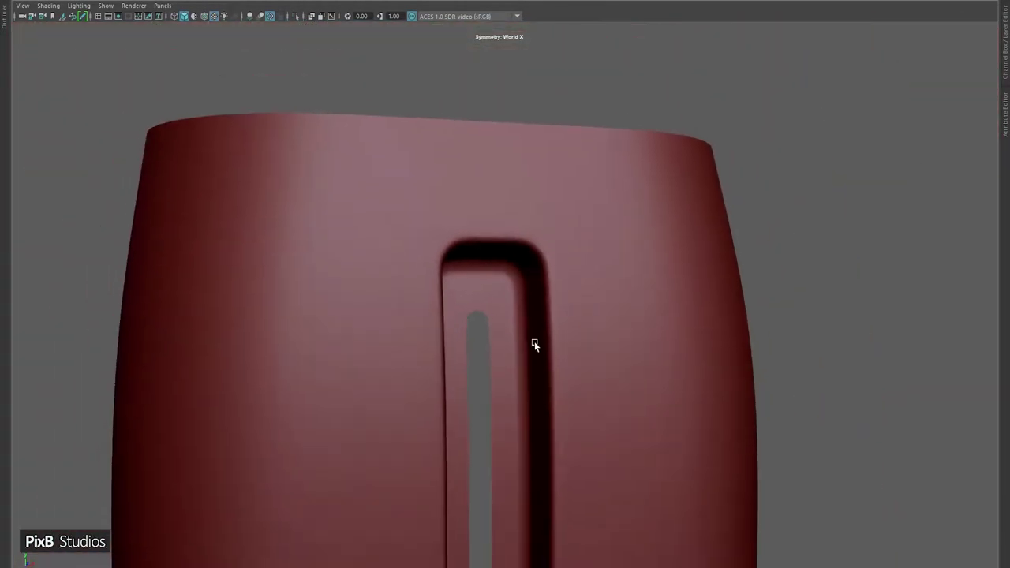
alt+drag(534, 343, 500, 322)
scroll(532, 255, up, 3)
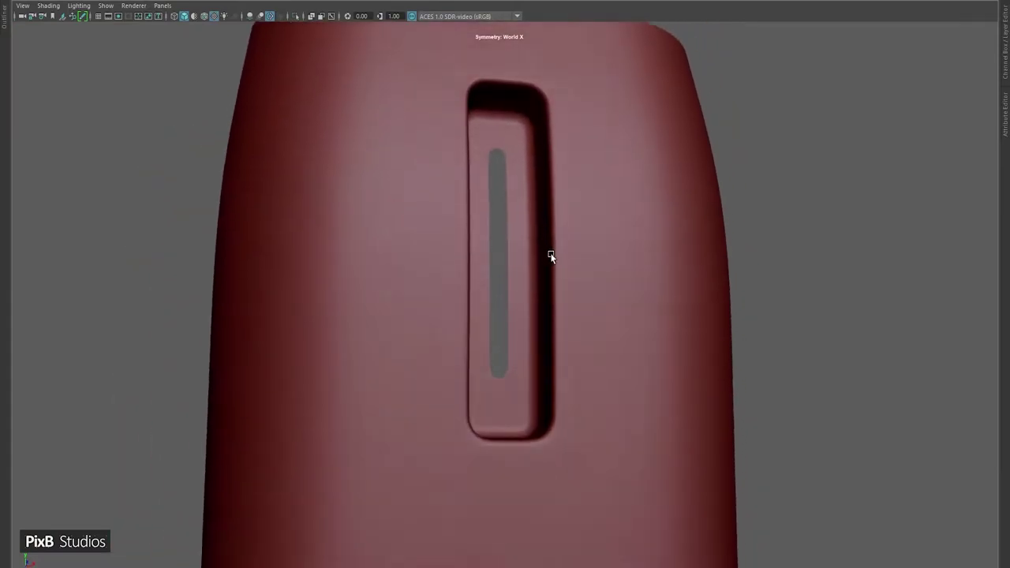
key(2)
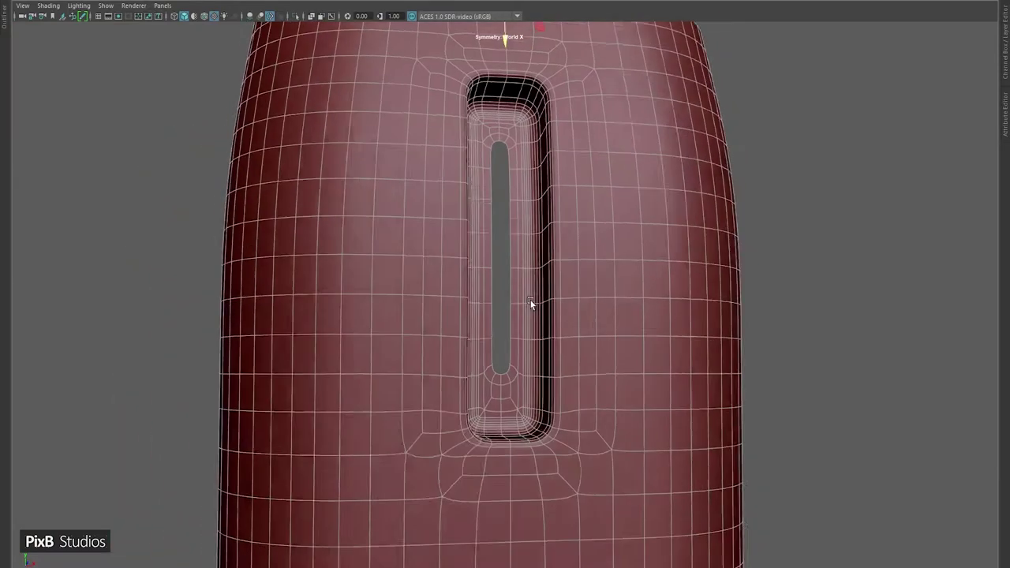
scroll(551, 256, up, 5)
key(1)
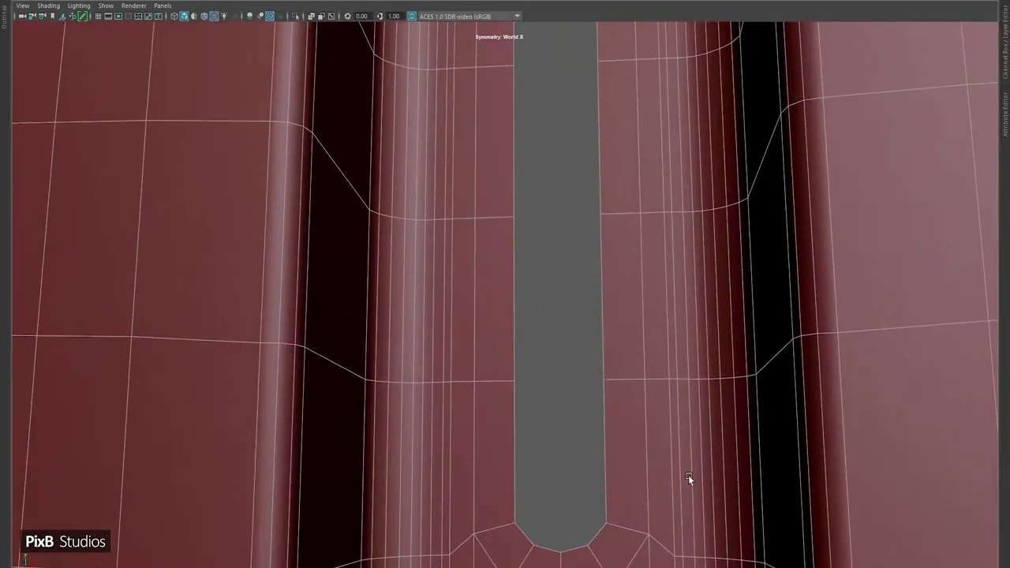
scroll(622, 361, up, 4)
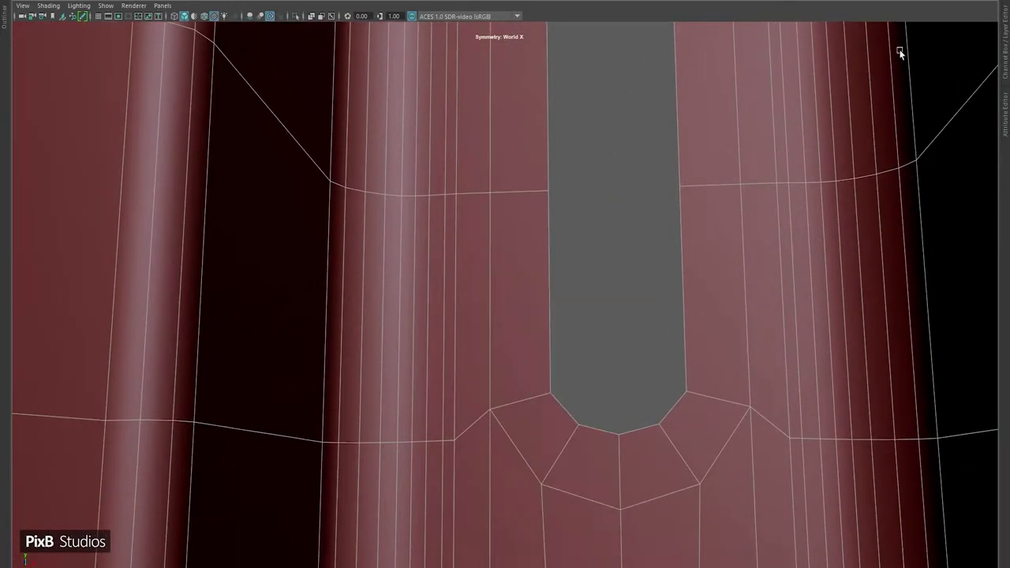
- Slide the edge left of the slot and a nearby vertex, with their mirrors, downward
key(F10)
click(530, 190)
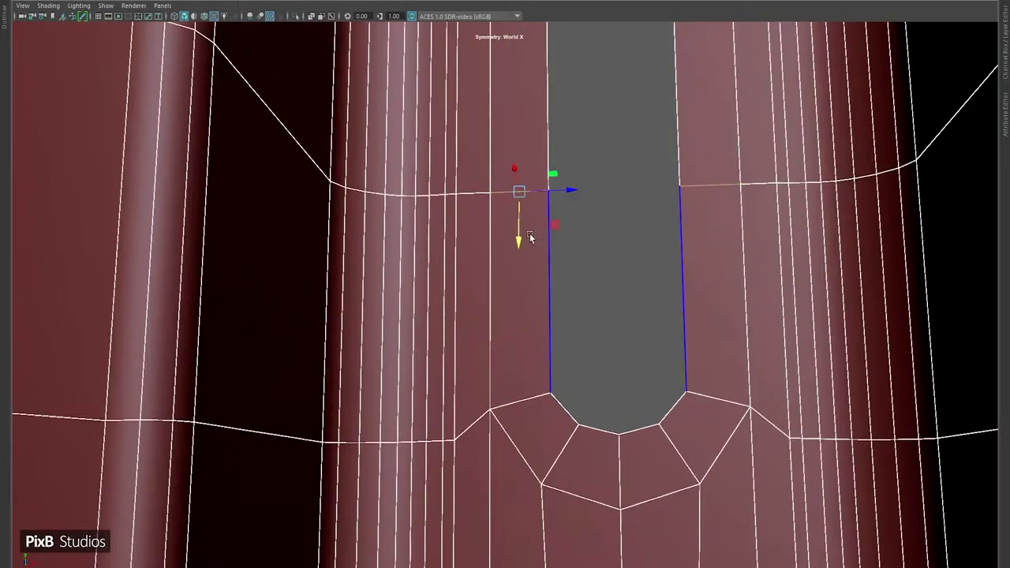
drag(517, 219, 522, 326)
key(F9)
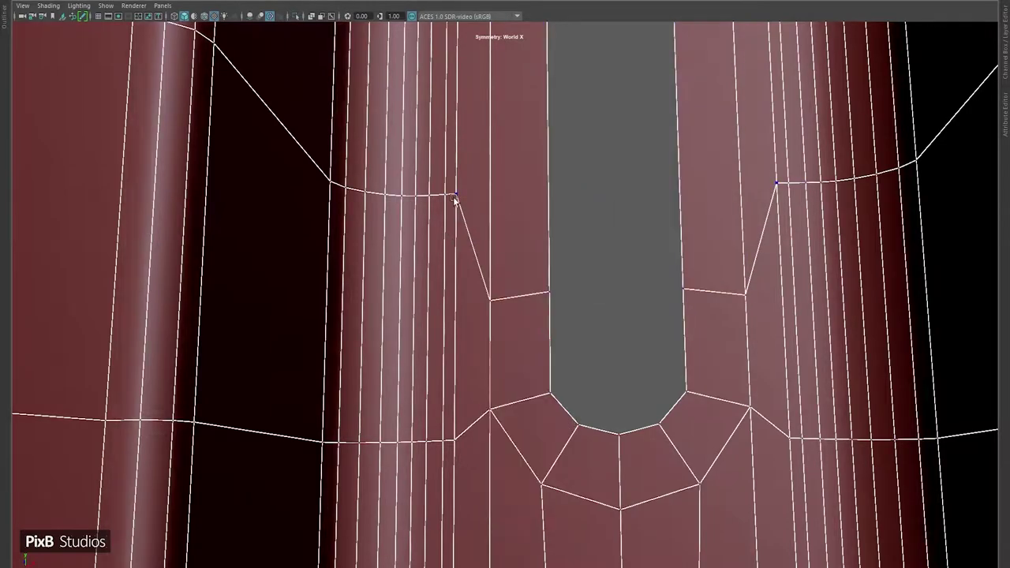
drag(455, 251, 456, 278)
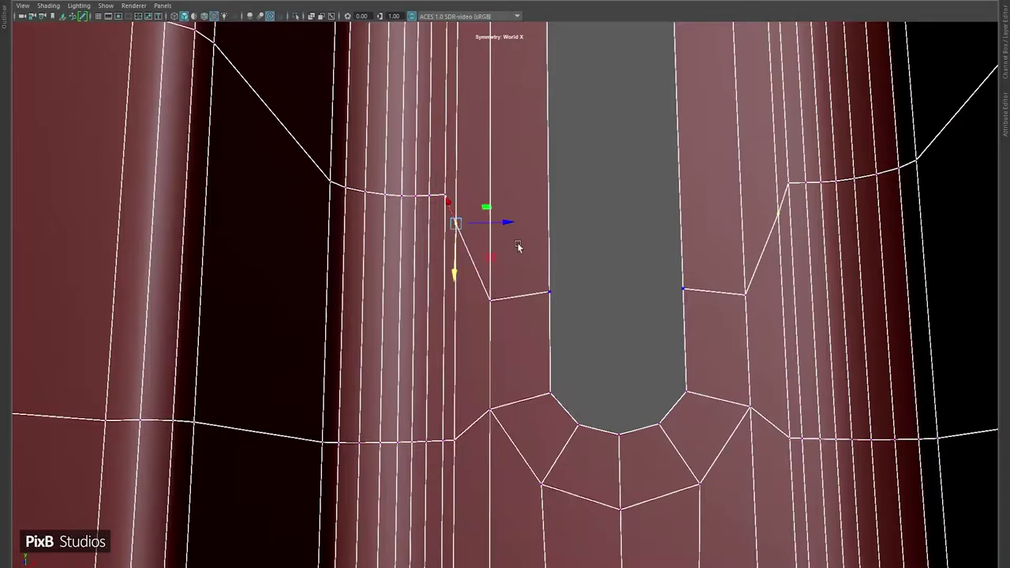
alt+drag(517, 246, 597, 143)
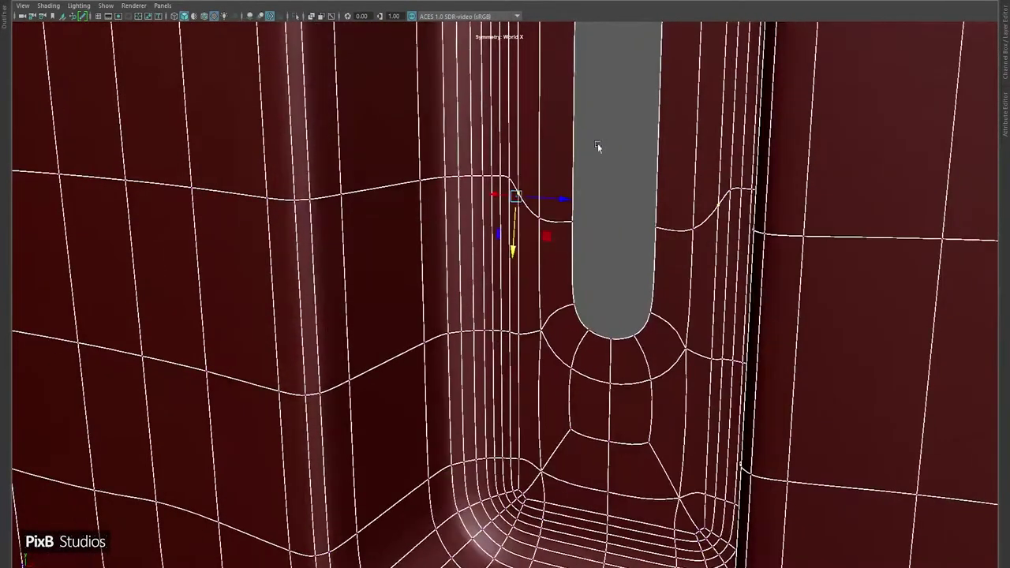
- Try Edit Edge Flow on the vertical and diagonal edges below the slot, undoing the last change
key(3)
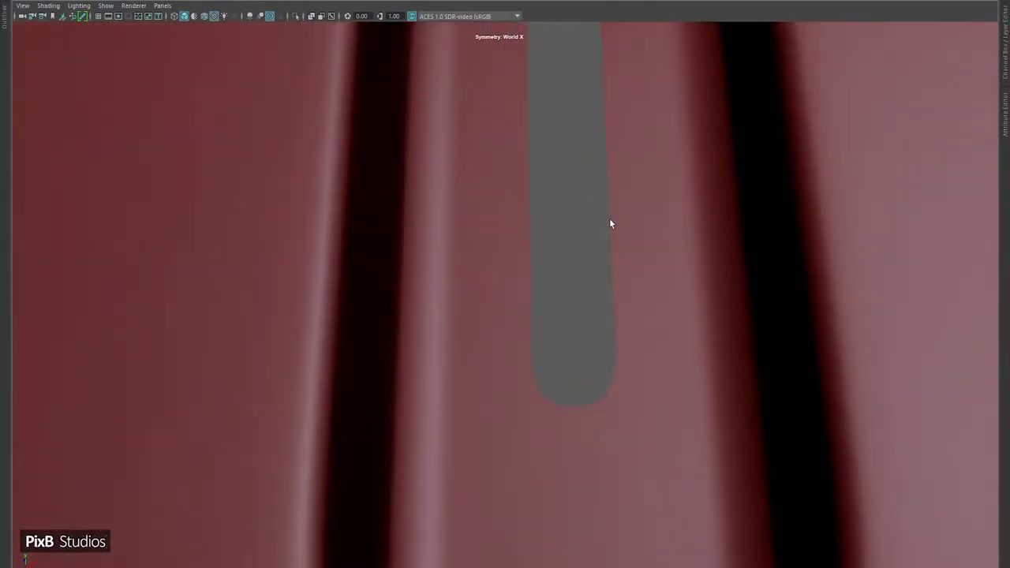
key(1)
scroll(588, 276, up, 2)
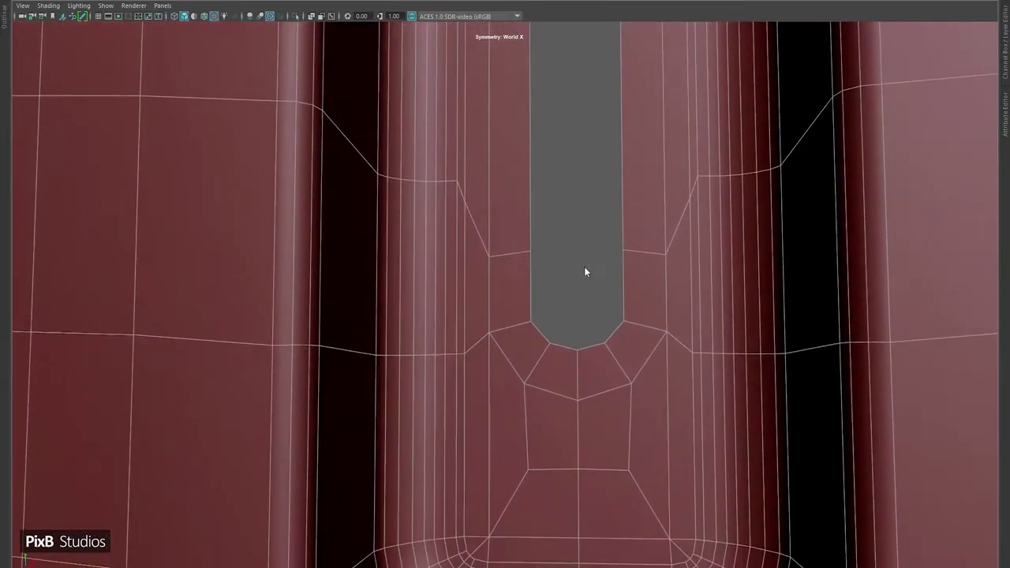
key(F10)
click(578, 364)
shift+right_drag(569, 276, 561, 388)
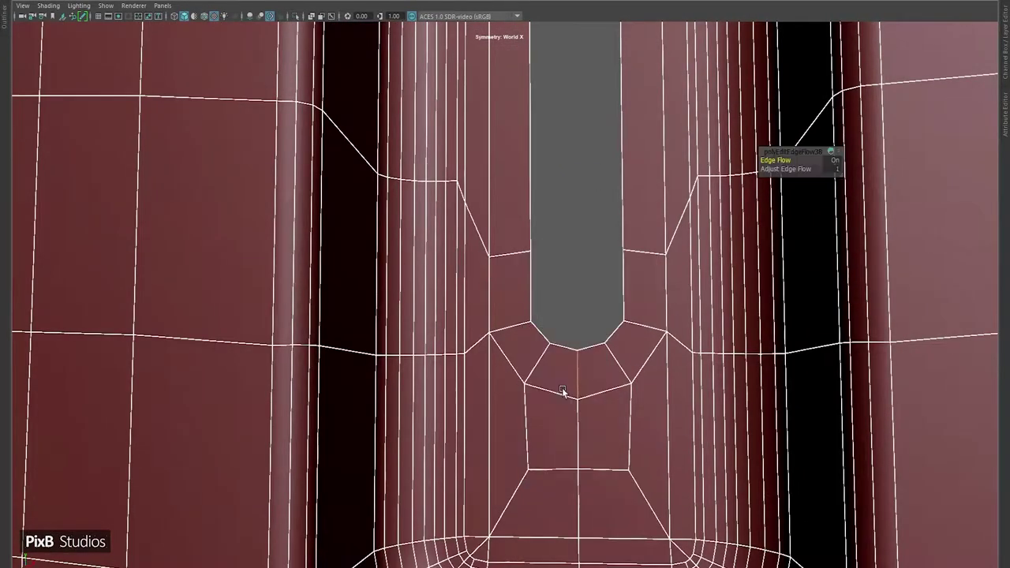
alt+middle_drag(618, 330, 591, 368)
click(538, 395)
key(g)
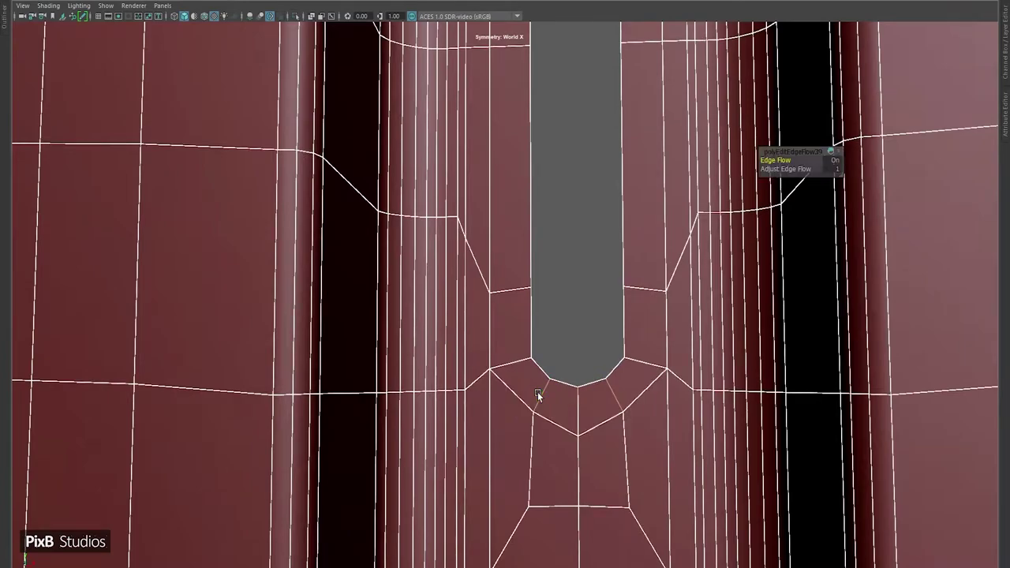
key(ctrl+z)
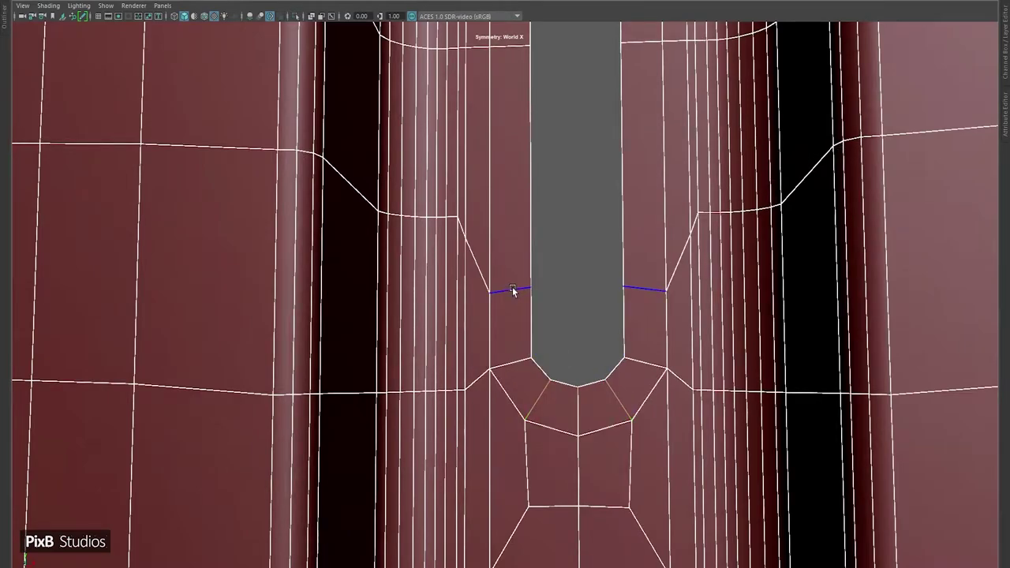
- Slide a vertex along the slot edge and slide the edge loop up near the slot's arch
click(514, 331)
key(g)
key(ctrl+z)
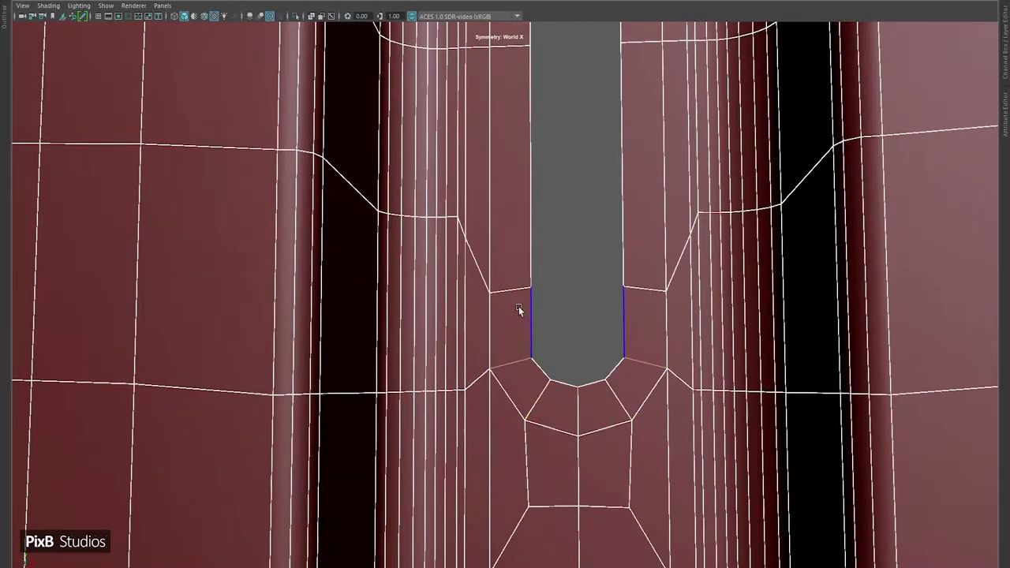
click(513, 312)
shift+middle_drag(530, 322, 531, 325)
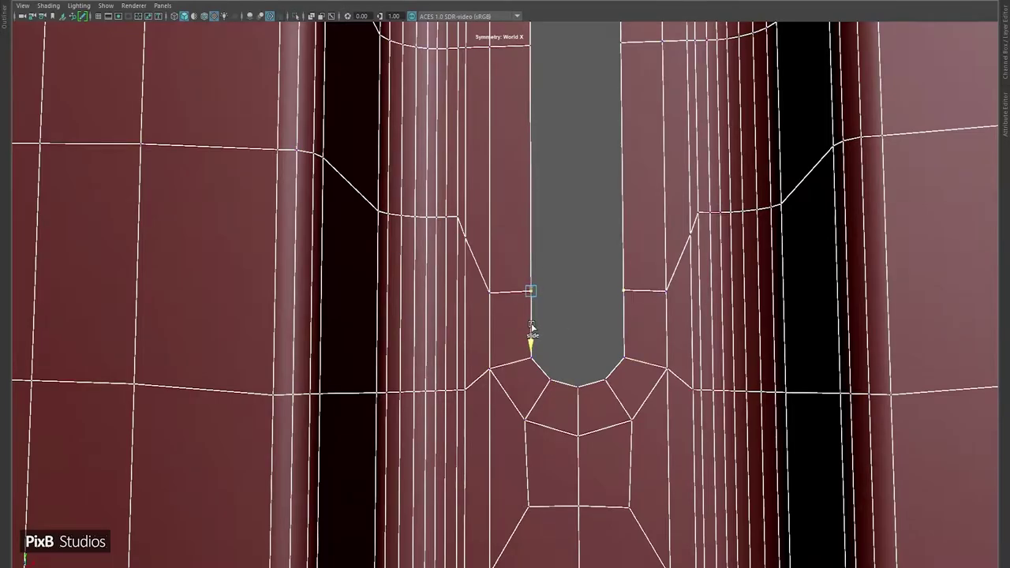
scroll(562, 362, down, 3)
alt+middle_drag(561, 362, 467, 238)
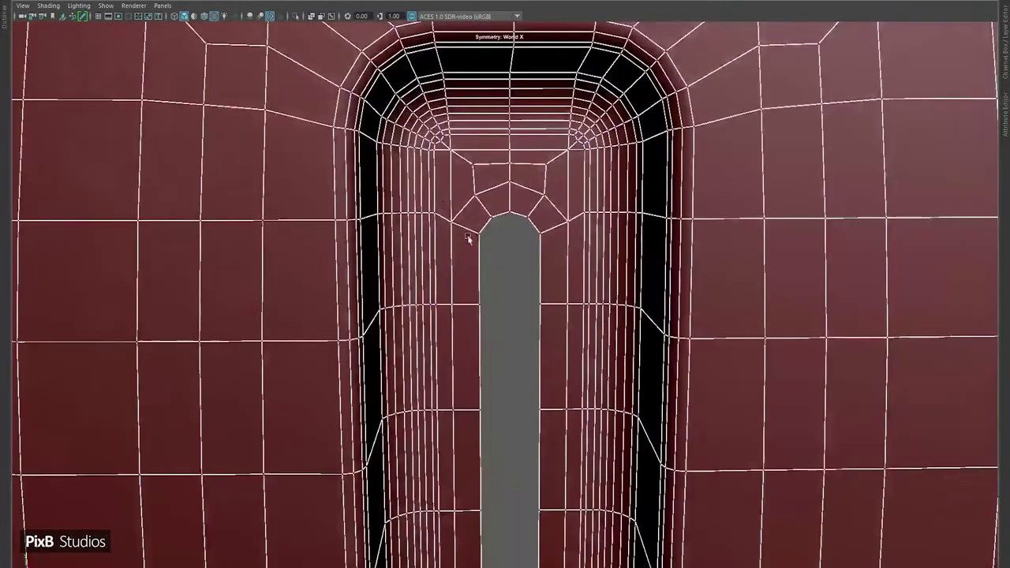
scroll(468, 238, up, 4)
right_drag(513, 251, 509, 211)
shift+middle_drag(437, 445, 432, 294)
- Multi-Cut new edges from the groove to the slot, then check the smoothed surface
scroll(436, 348, down, 2)
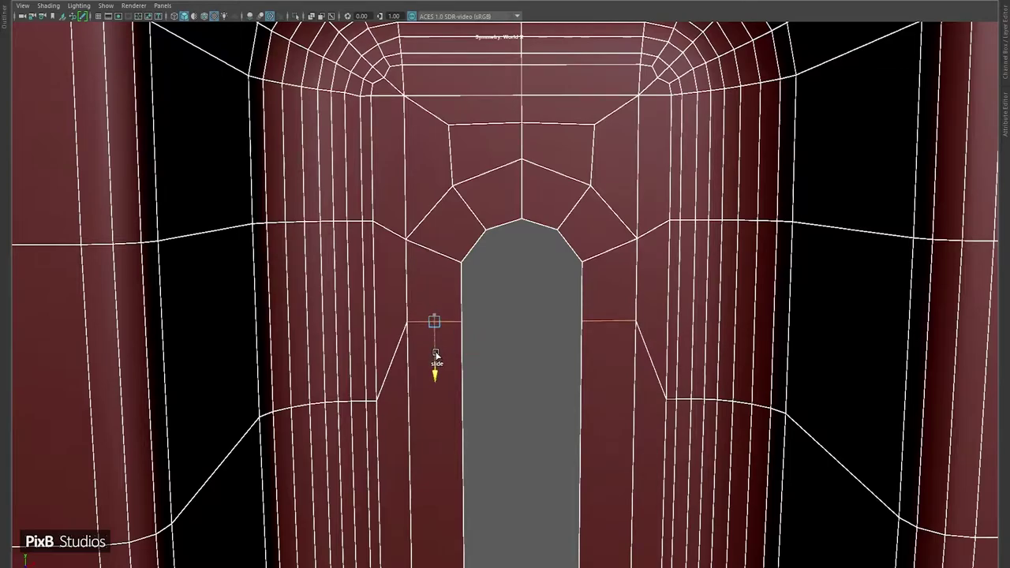
alt+drag(428, 360, 454, 343)
click(414, 352)
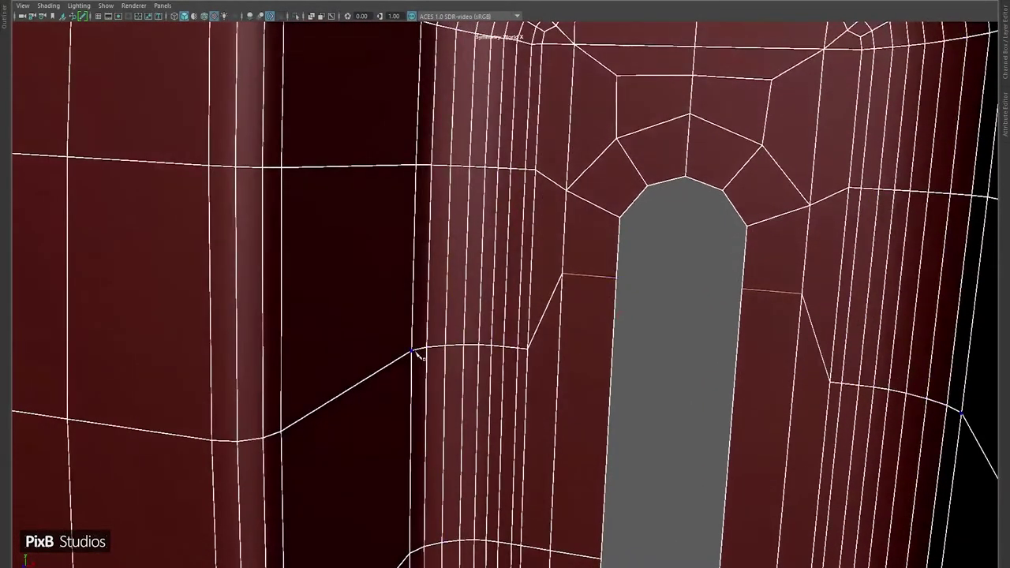
click(561, 275)
key(Return)
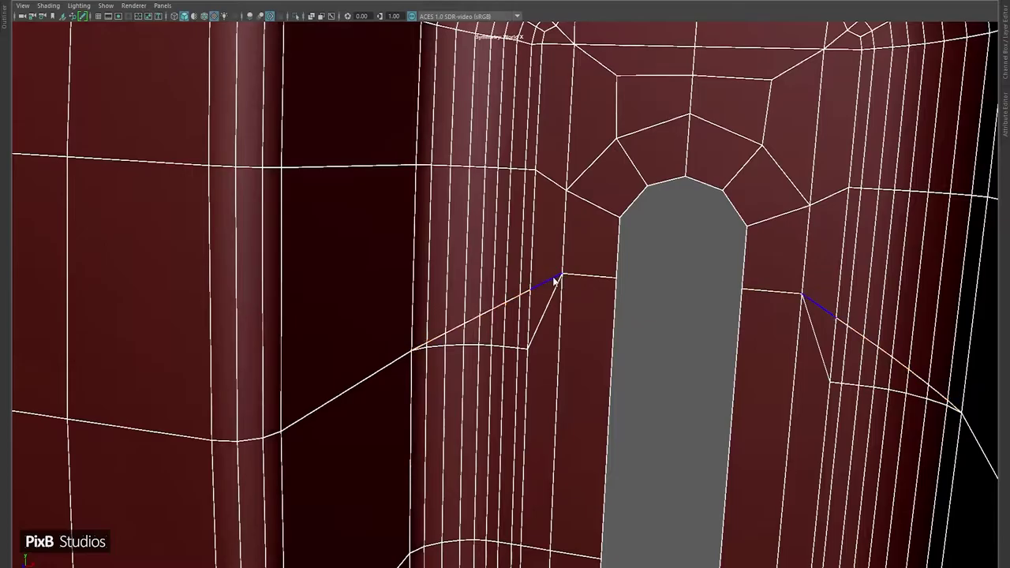
shift+right_drag(541, 305, 428, 368)
alt+drag(507, 232, 554, 322)
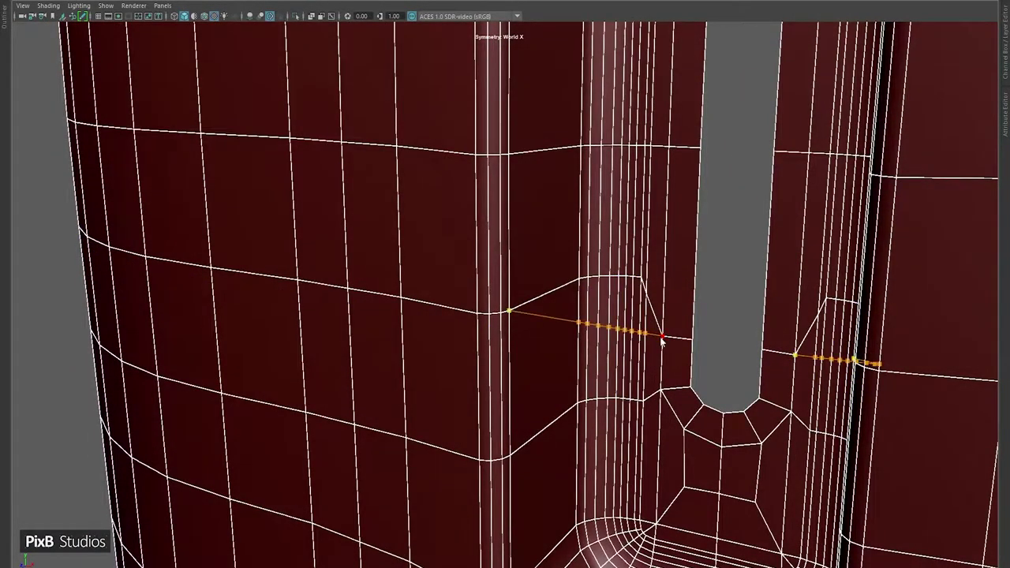
shift+right_drag(661, 337, 549, 281)
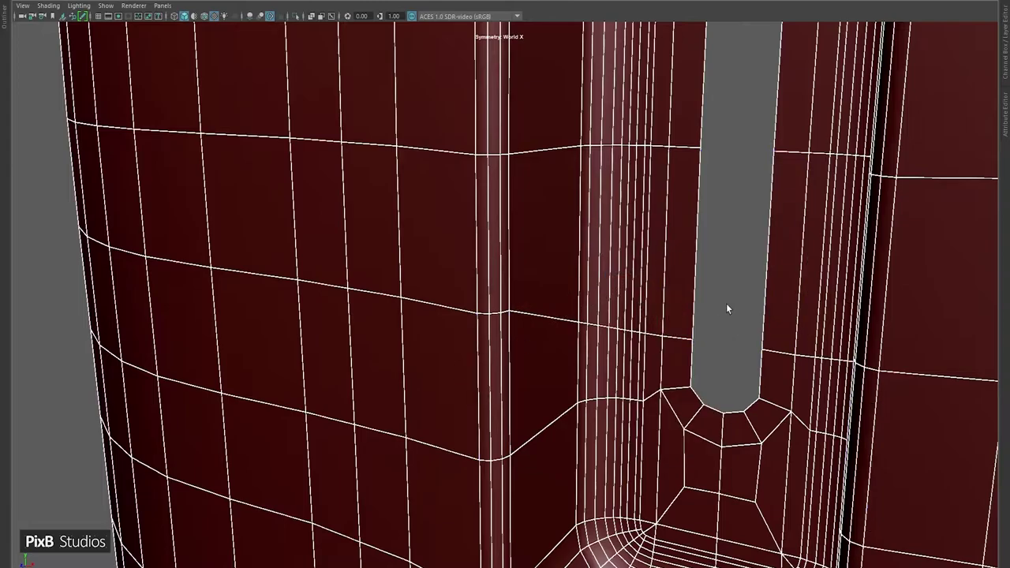
key(3)
key(F8)
key(F8)
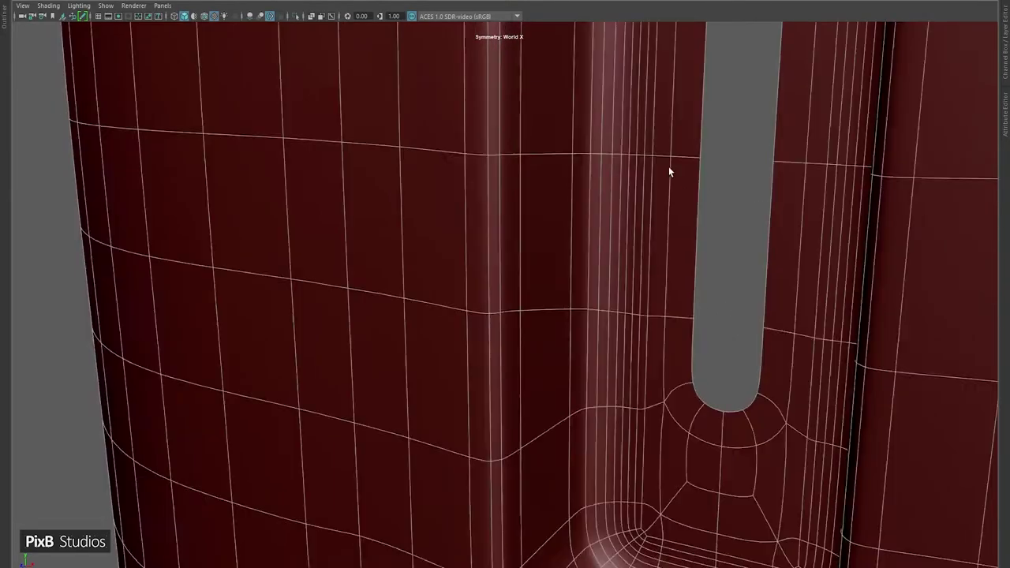
alt+drag(670, 169, 548, 239)
- Apply Edit Edge Flow to the first two horizontal edge loops across the body
double_click(455, 263)
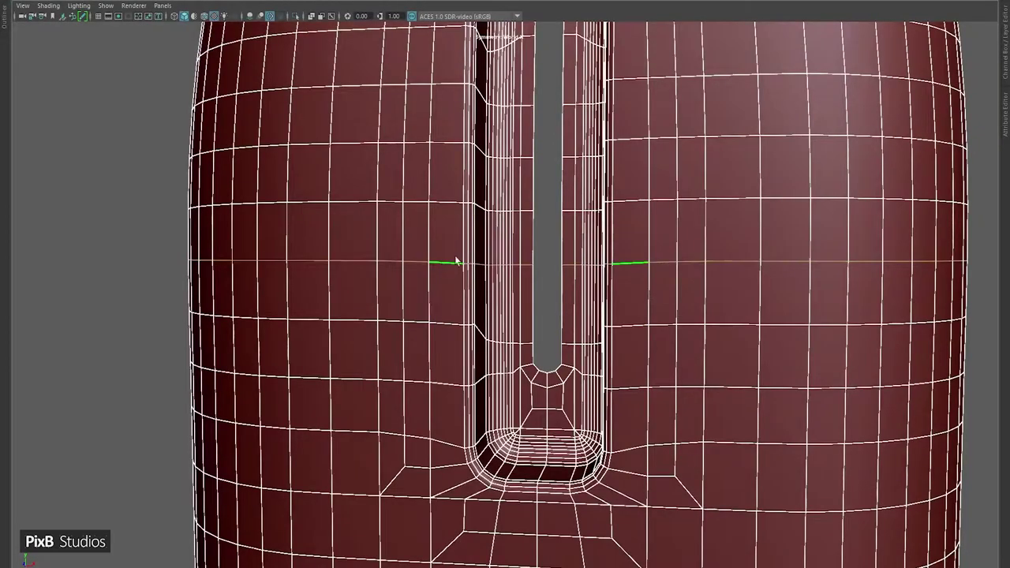
shift+right_click(560, 203)
click(557, 312)
alt+drag(554, 309, 563, 293)
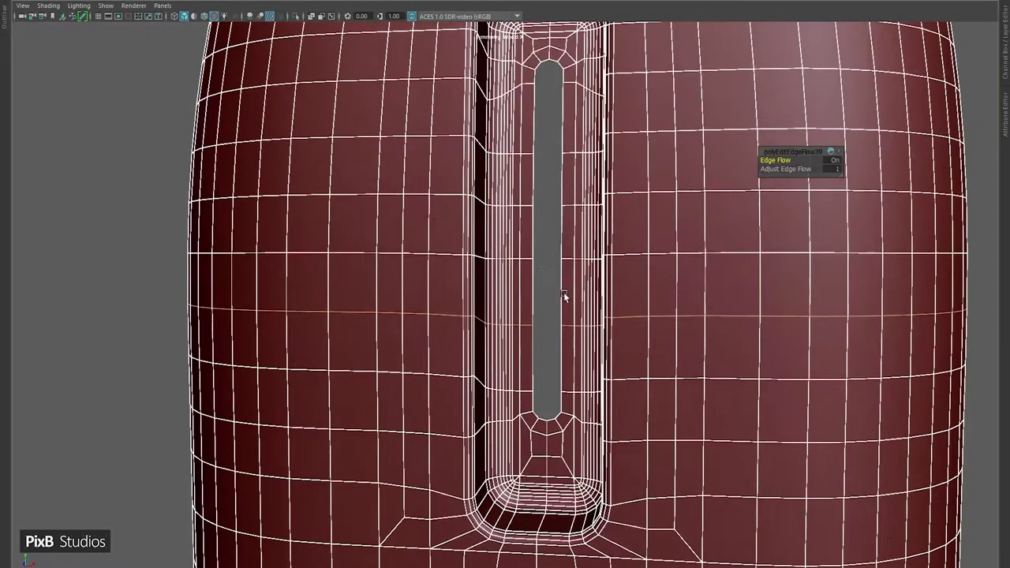
double_click(528, 254)
key(g)
- Repeat edge flow on the higher and lower loops, then preview the smoothed body
double_click(525, 194)
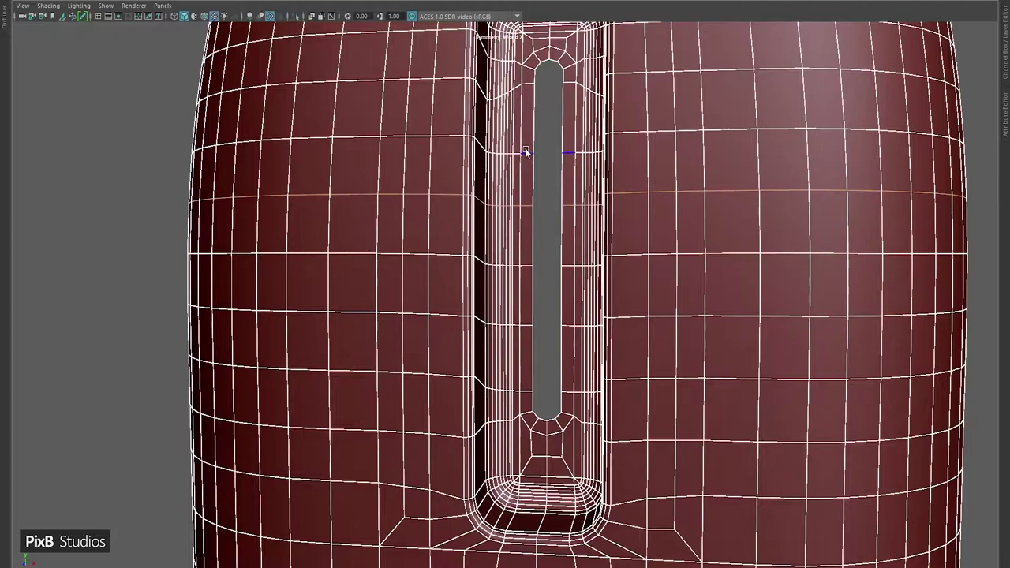
double_click(525, 207)
key(g)
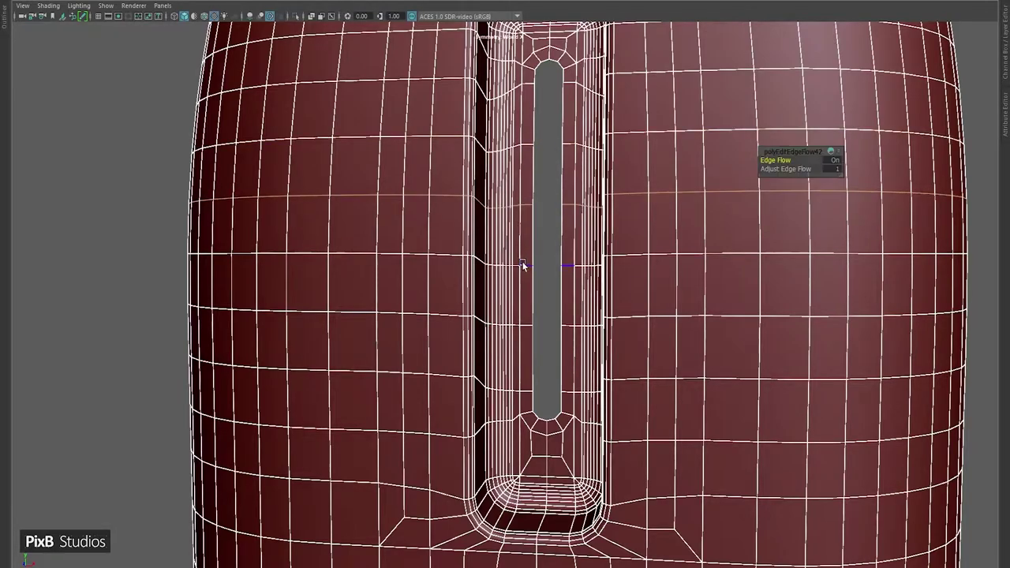
double_click(523, 266)
key(g)
scroll(584, 214, down, 3)
key(3)
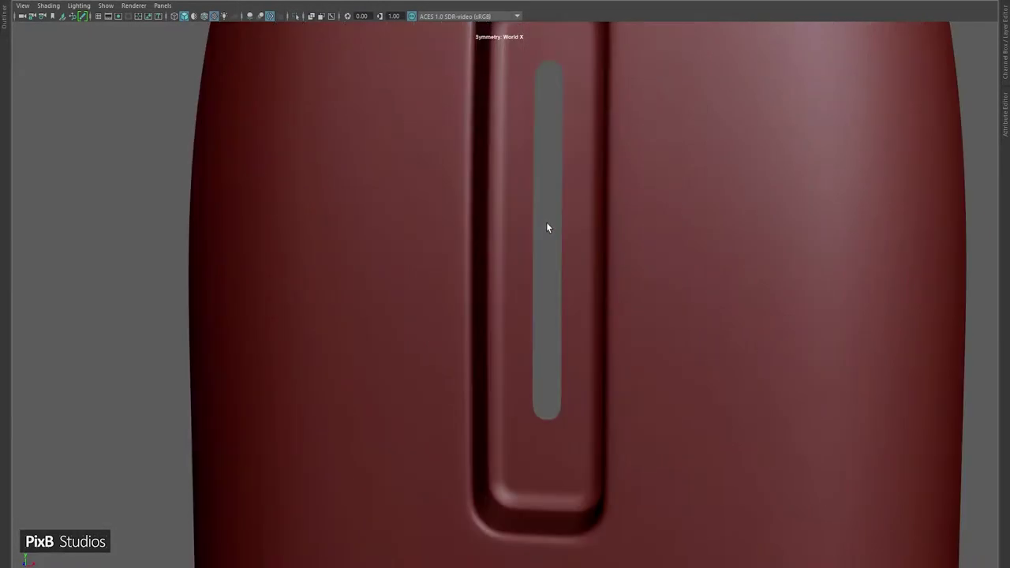
mouse_move(546, 221)
alt+mouse_down()
mouse_move(630, 252)
mouse_move(467, 352)
mouse_move(494, 307)
mouse_move(493, 260)
alt+mouse_up()
- Extrude the slot rim loop inward to -0.277 thickness and bevel it with 3 segments at 0.223
key(1)
double_click(494, 235)
mouse_move(493, 163)
alt+mouse_down()
mouse_move(495, 235)
mouse_move(612, 261)
mouse_move(536, 270)
mouse_move(530, 162)
mouse_move(758, 239)
alt+mouse_up()
key(ctrl+e)
key(5)
drag(792, 157, 620, 190)
key(ctrl+b)
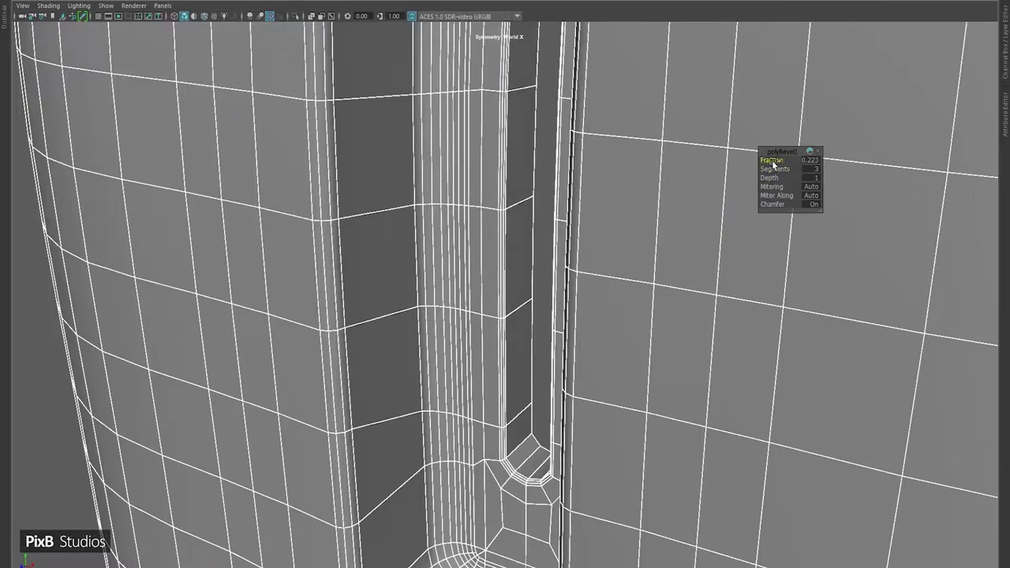
scroll(514, 243, down, 10)
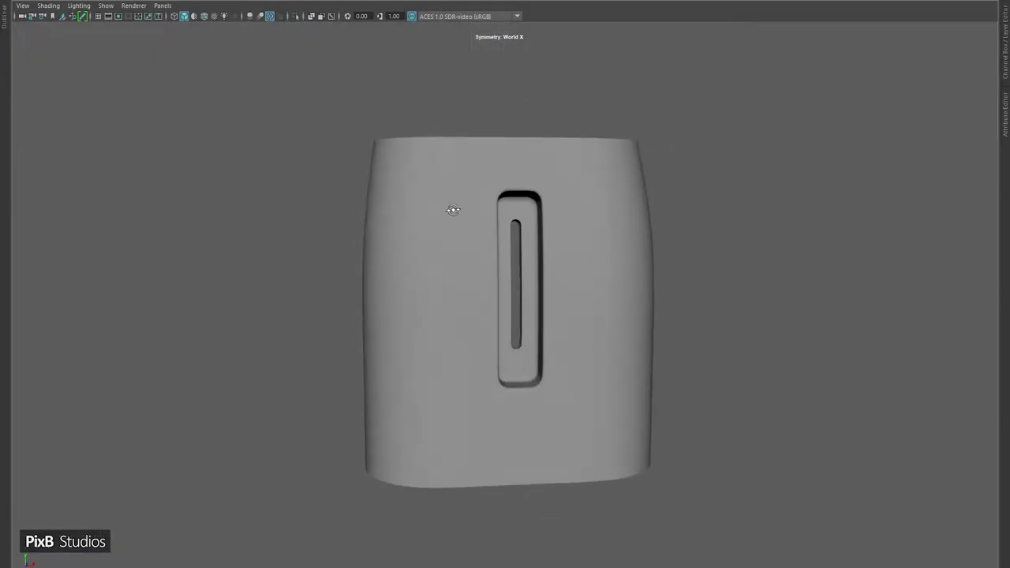
- Show the body in red textured shading and zoom into the slot from the front orthographic view
scroll(506, 294, up, 5)
key(6)
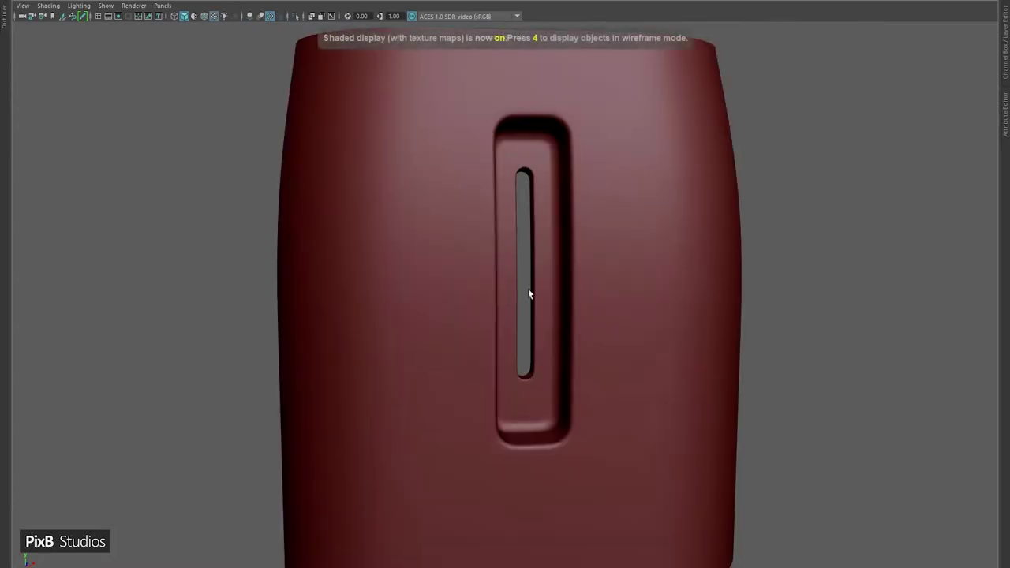
alt+drag(528, 293, 749, 277)
scroll(814, 339, down, 4)
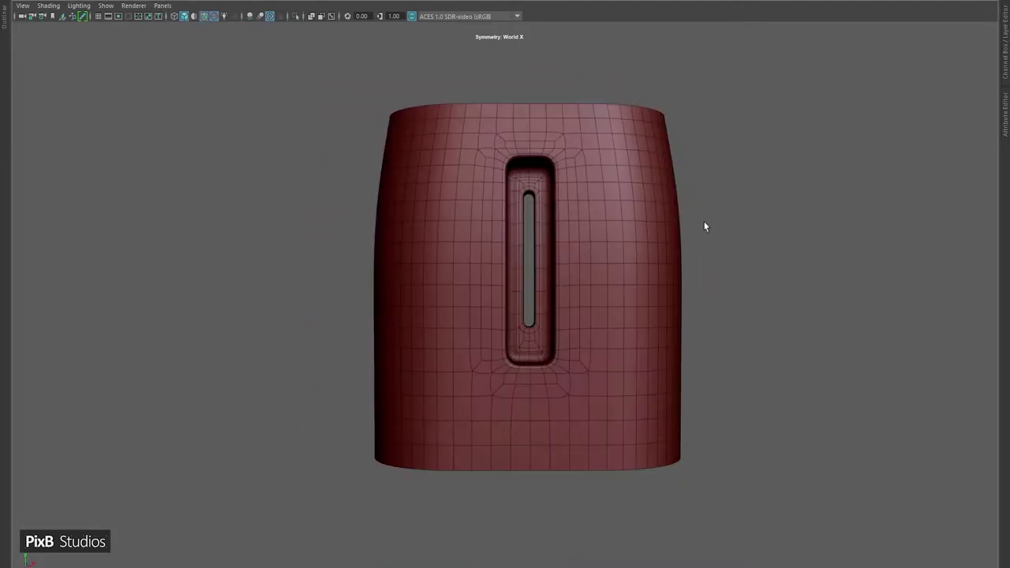
alt+drag(704, 226, 674, 266)
alt+middle_drag(674, 266, 658, 198)
key(space)
drag(654, 189, 623, 205)
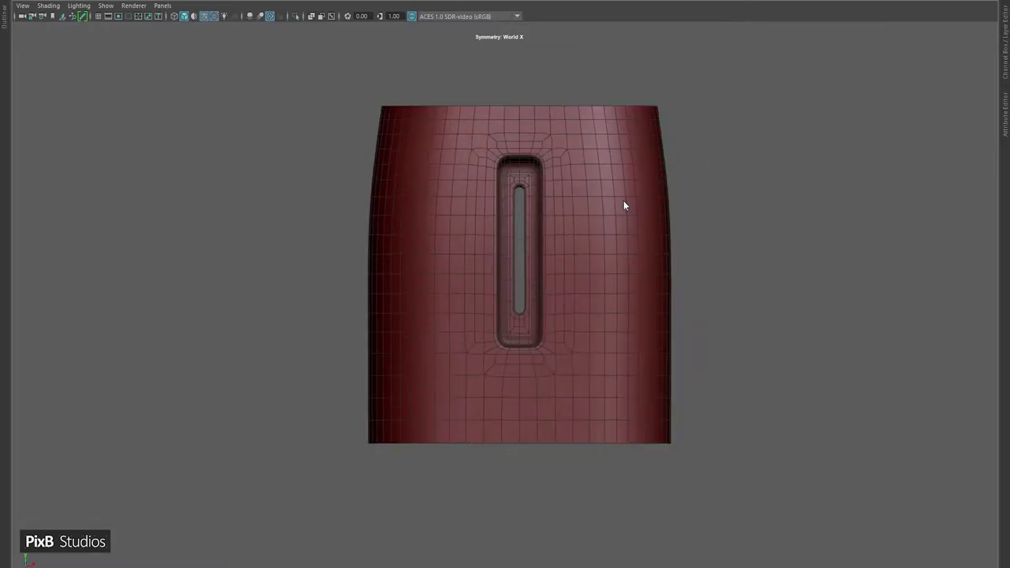
alt+middle_drag(623, 205, 575, 164)
alt+right_drag(575, 165, 315, 201)
- Create a 24-sided polygon cylinder beside the panel in the front view
scroll(377, 220, up, 3)
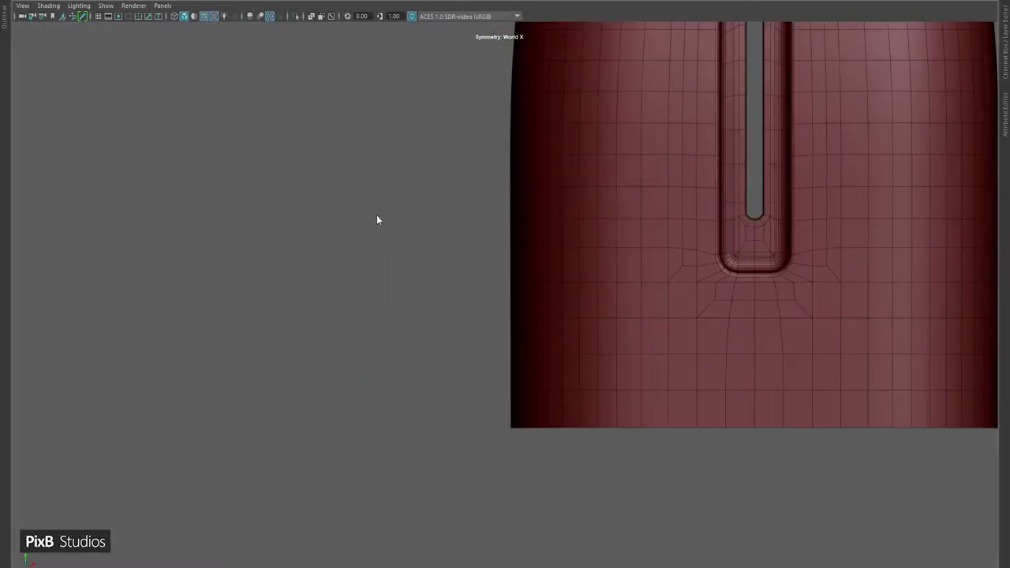
shift+right_drag(377, 220, 294, 216)
drag(357, 248, 724, 233)
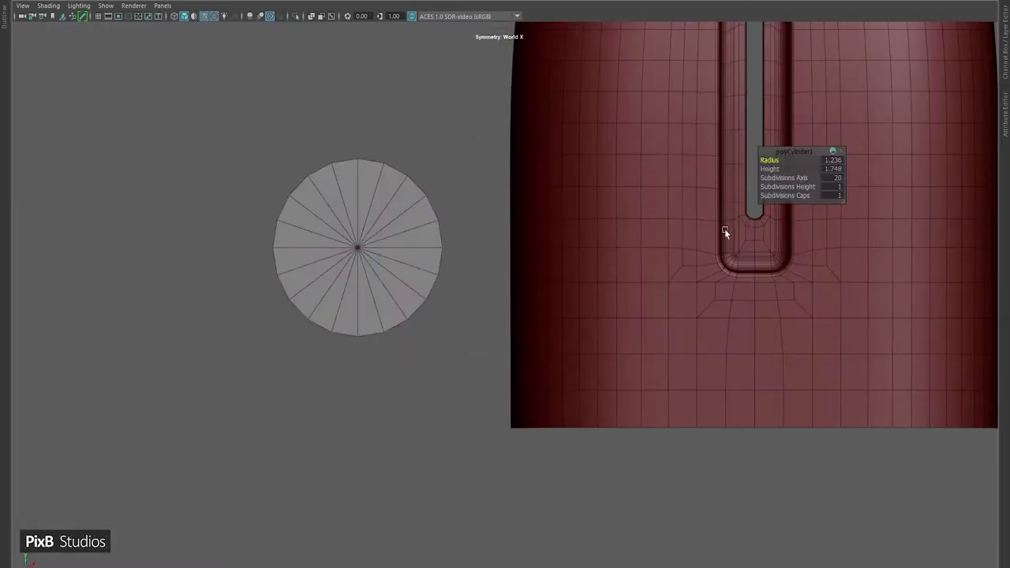
text(4)
key(Return)
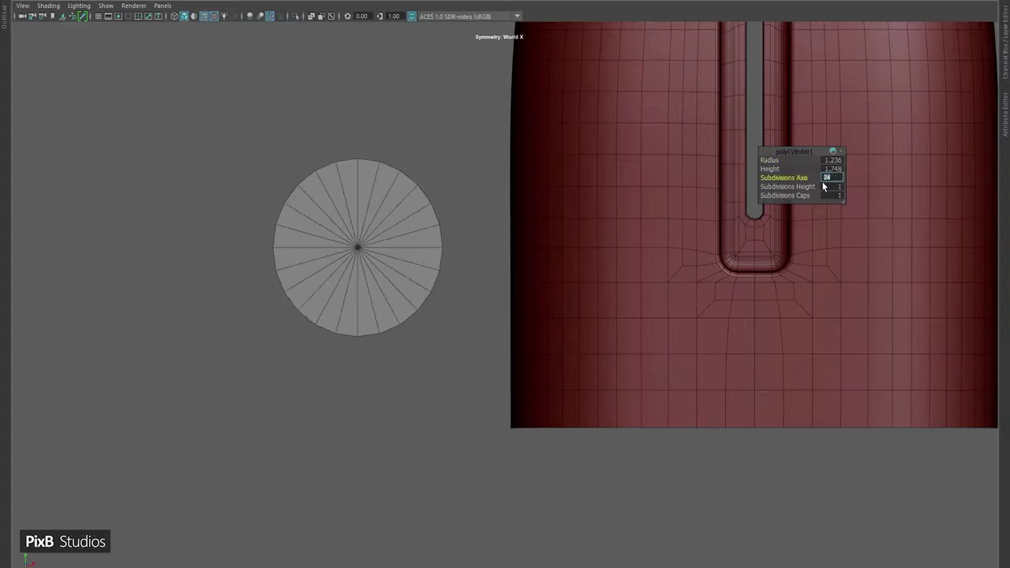
key(w)
alt+middle_drag(370, 230, 360, 214)
drag(354, 229, 592, 321)
- Move the cylinder to the body's lower front and Boolean-subtract it from the body
key(space)
click(592, 237)
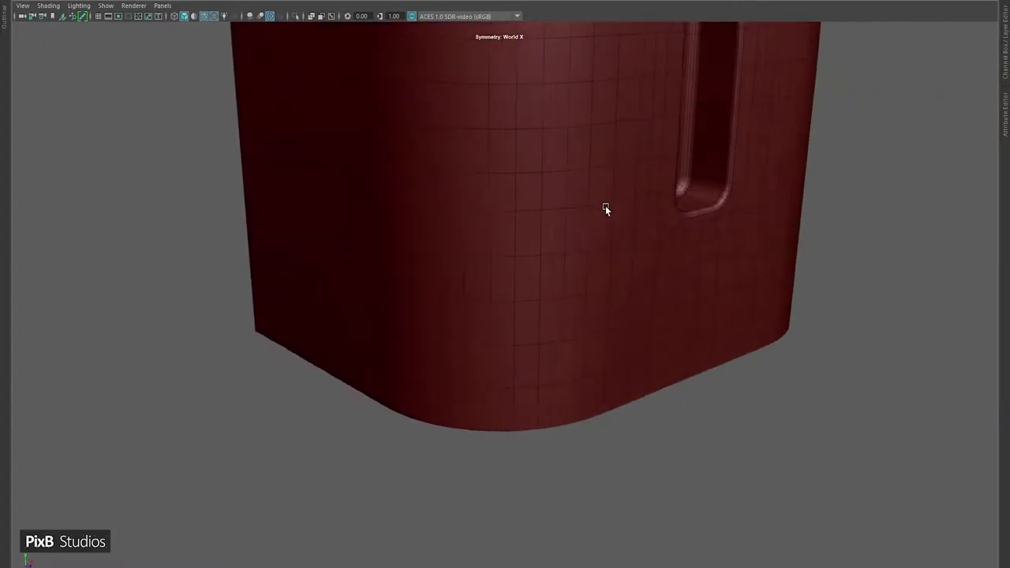
drag(605, 205, 638, 336)
scroll(637, 335, down, 5)
scroll(887, 384, down, 2)
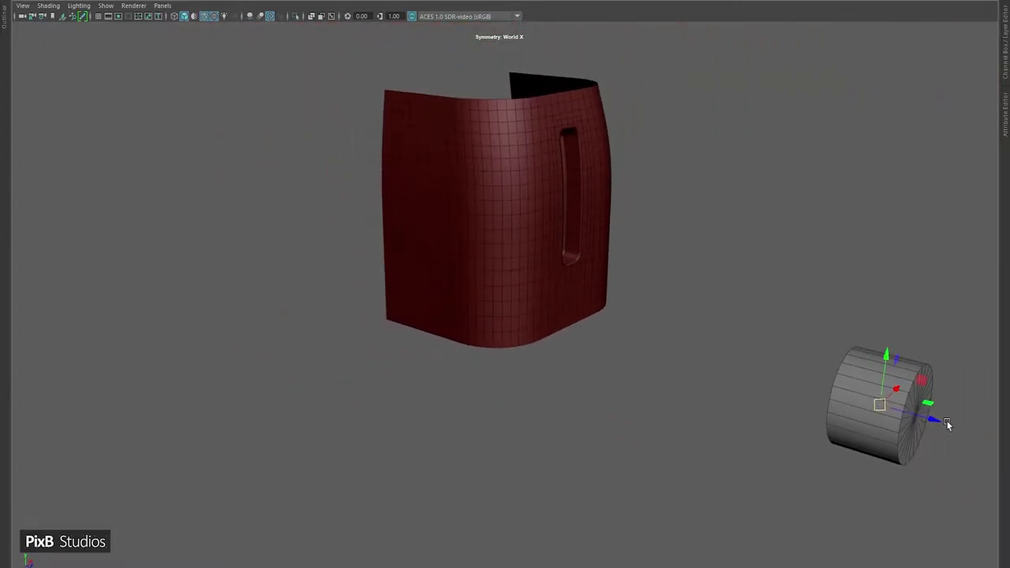
drag(899, 409, 570, 321)
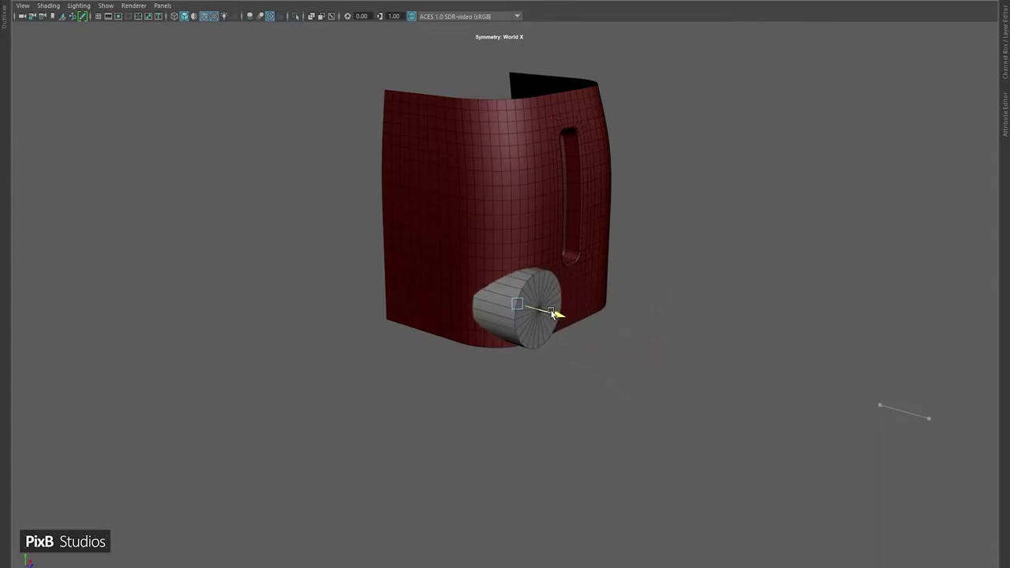
key(f)
alt+drag(575, 275, 470, 171)
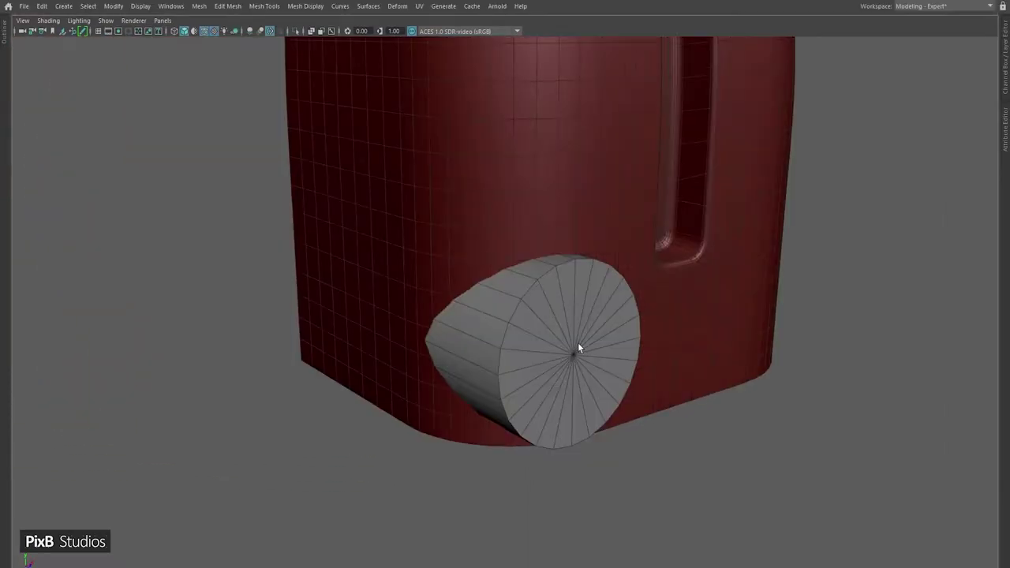
shift+click(578, 343)
shift+right_drag(578, 343, 673, 551)
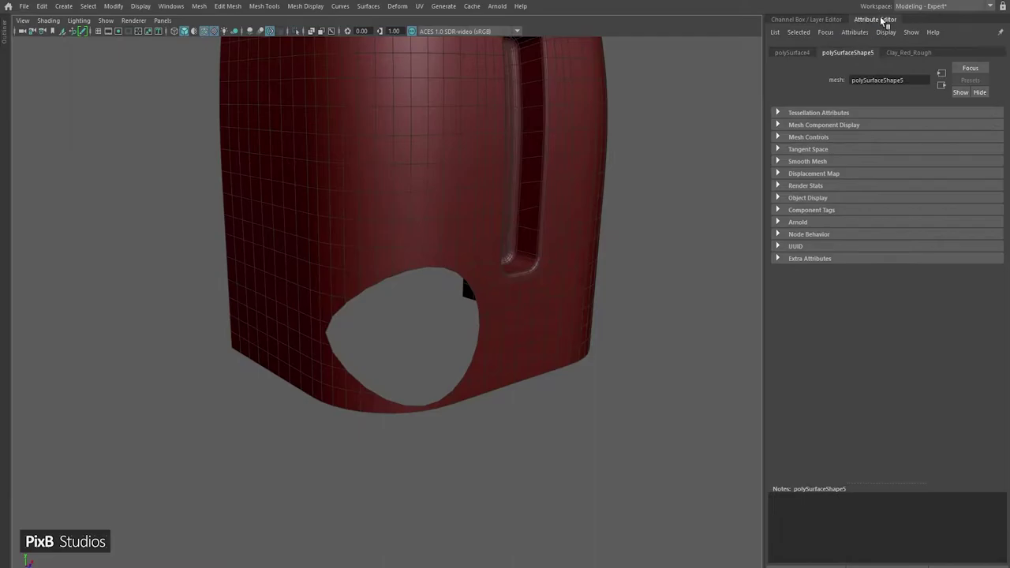
- Close the Attribute Editor and hide the menu bar with Ctrl+M
click(877, 19)
key(ctrl+m)
scroll(627, 343, up, 3)
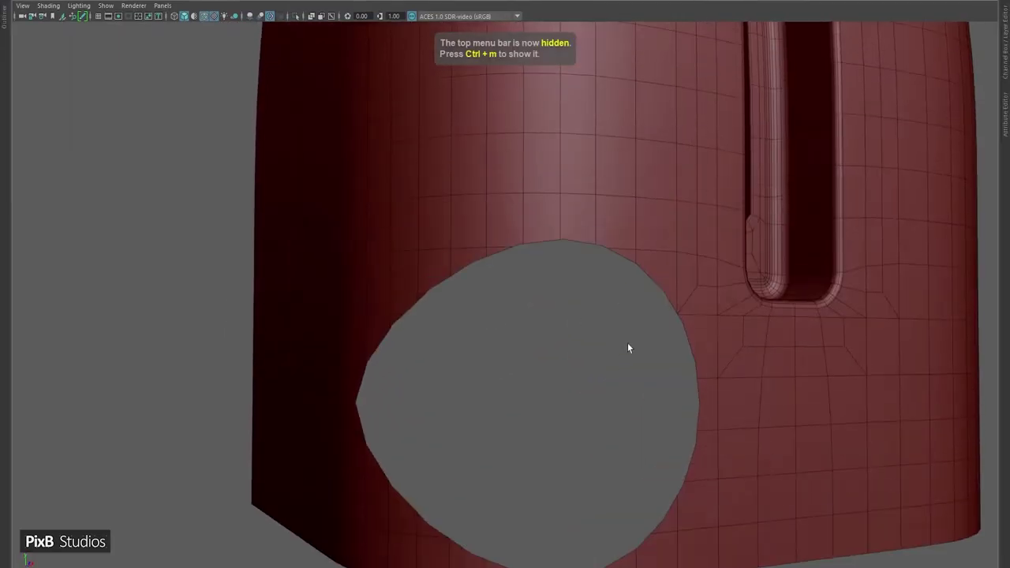
scroll(591, 236, up, 5)
- Add a Multi-Cut edge through the faces along the round hole's upper rim
key(F9)
shift+right_drag(529, 269, 530, 197)
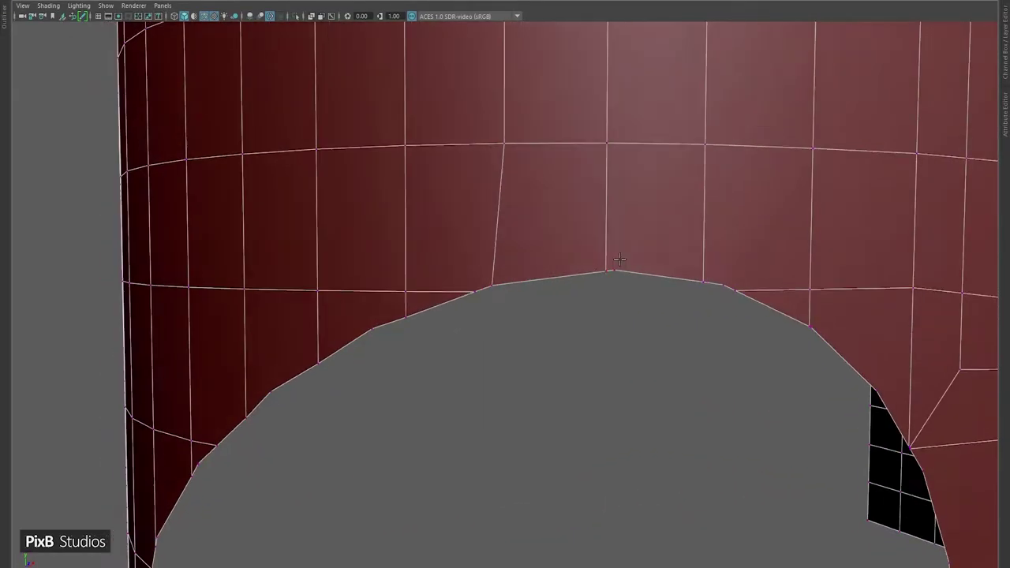
scroll(724, 291, down, 5)
alt+drag(600, 253, 478, 180)
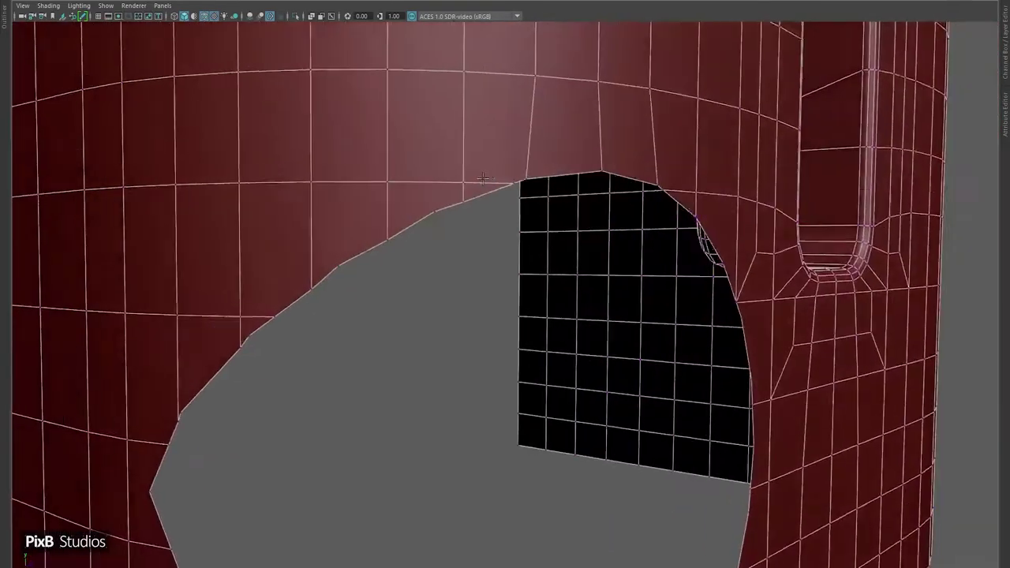
scroll(508, 247, up, 8)
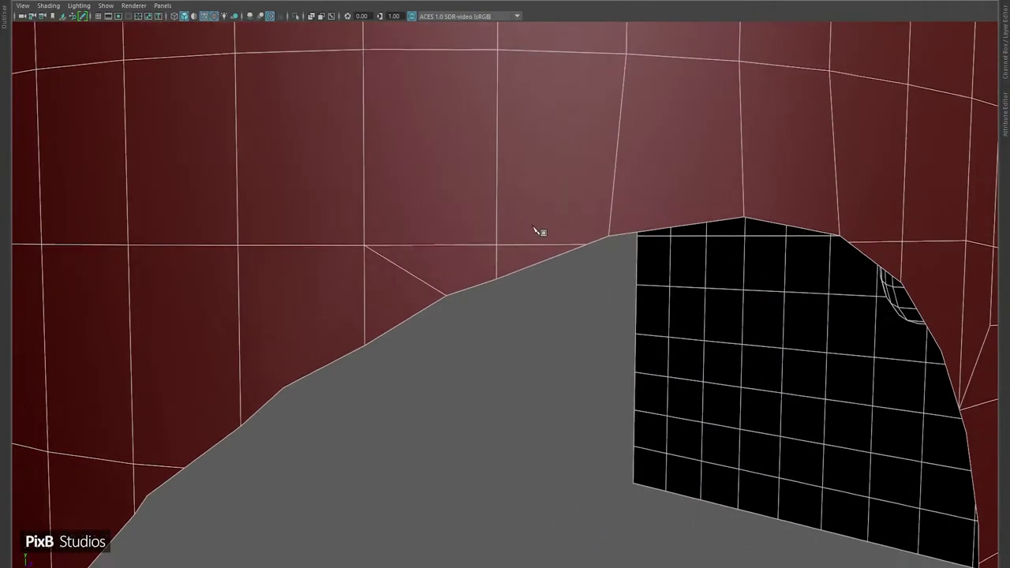
right_drag(491, 149, 491, 150)
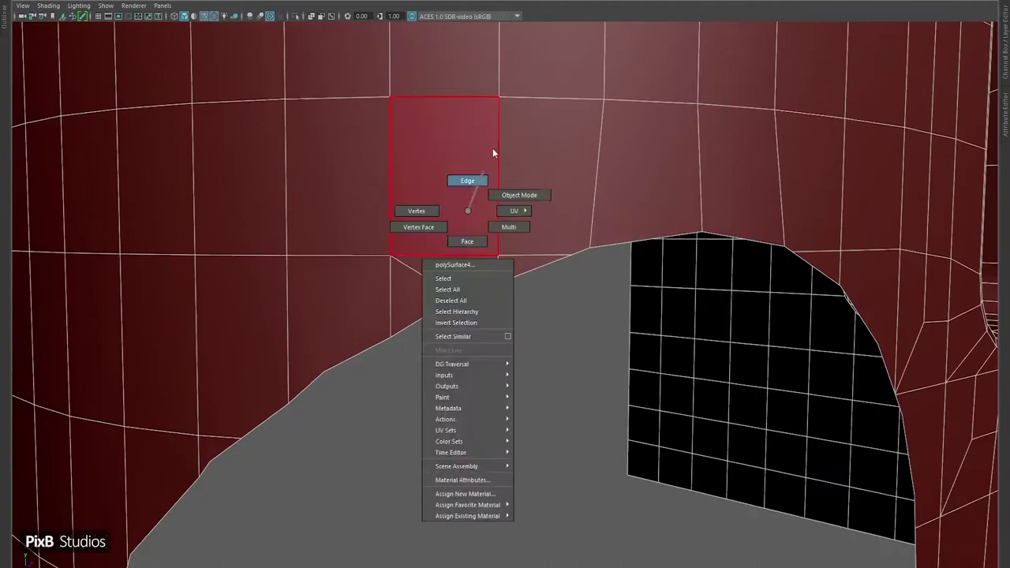
shift+right_drag(604, 146, 351, 255)
alt+drag(501, 187, 460, 272)
shift+right_drag(460, 272, 460, 224)
alt+drag(444, 292, 484, 226)
alt+drag(411, 293, 374, 315)
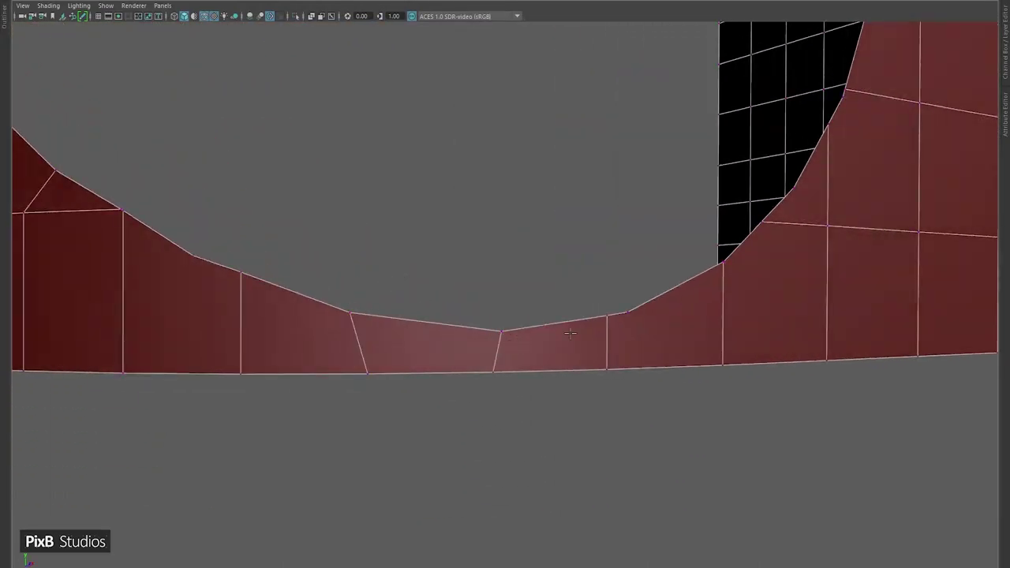
- Cut a new edge from the hole's rim into the grid above it
alt+drag(569, 333, 588, 307)
alt+drag(670, 218, 195, 295)
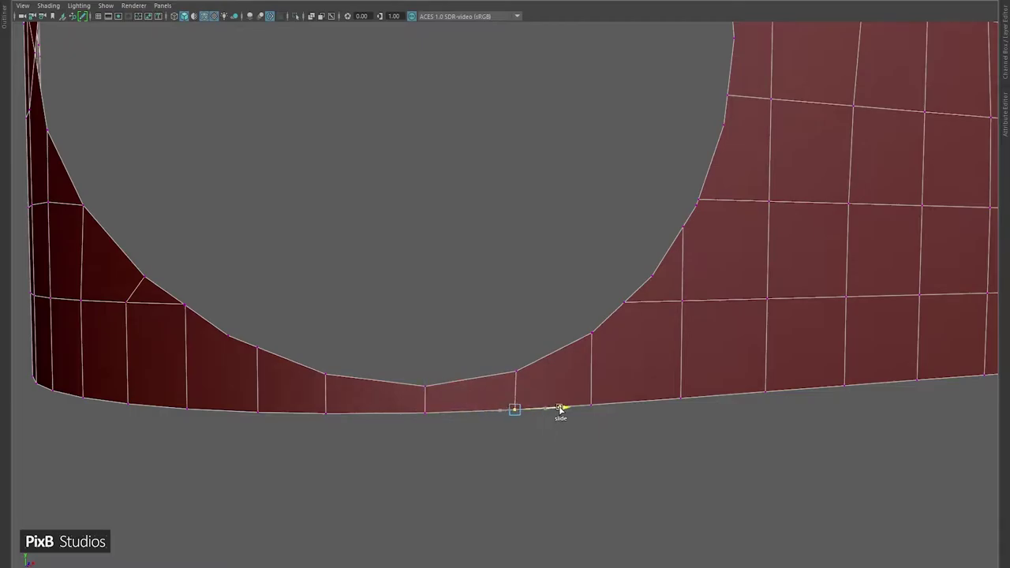
alt+drag(583, 400, 437, 149)
shift+right_drag(383, 226, 385, 128)
alt+drag(385, 129, 470, 184)
alt+right_drag(470, 184, 493, 228)
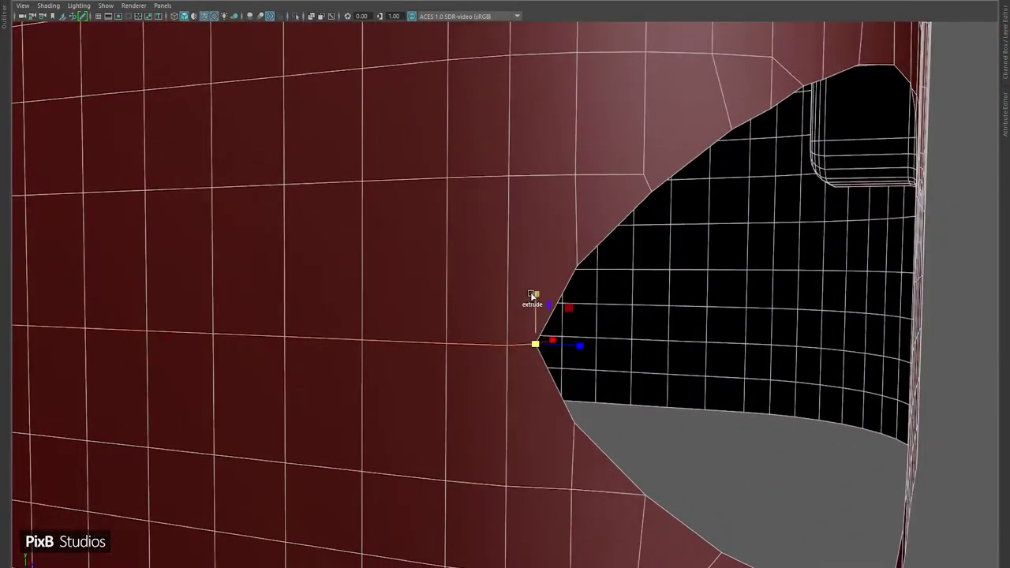
alt+drag(545, 232, 455, 214)
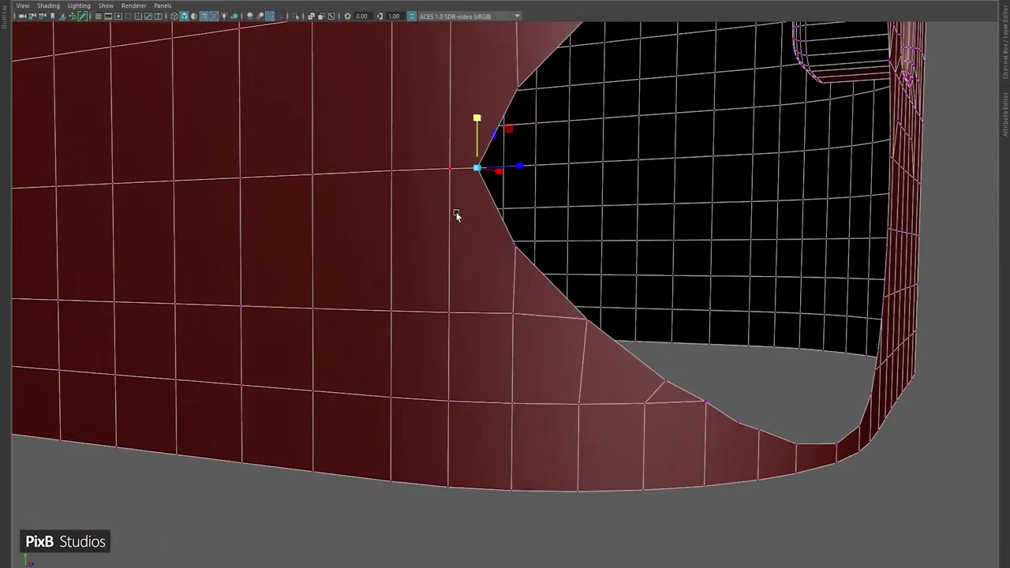
alt+middle_drag(455, 213, 465, 182)
alt+drag(466, 181, 460, 239)
alt+right_drag(460, 239, 568, 306)
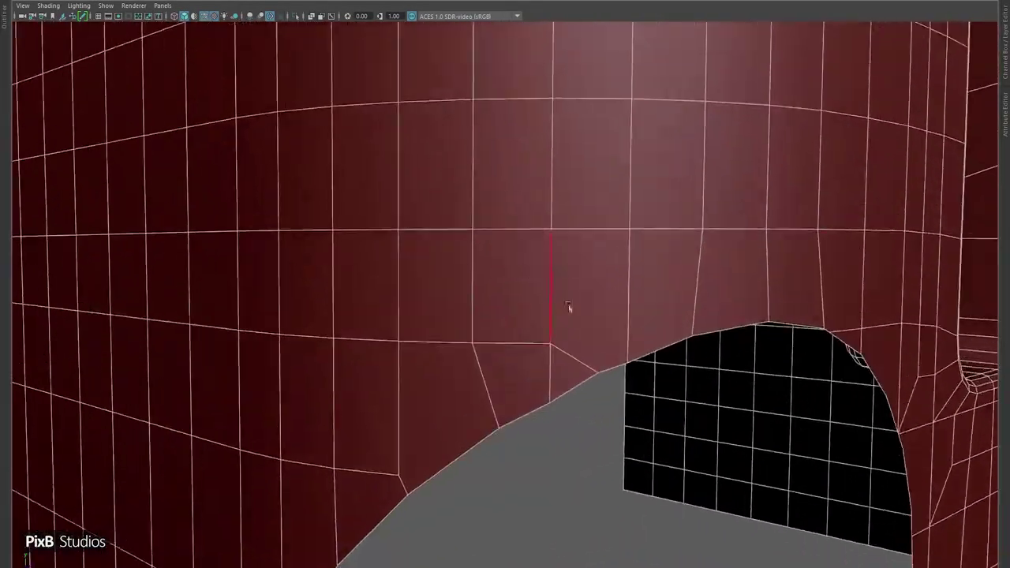
alt+right_drag(400, 296, 429, 282)
alt+drag(428, 281, 449, 270)
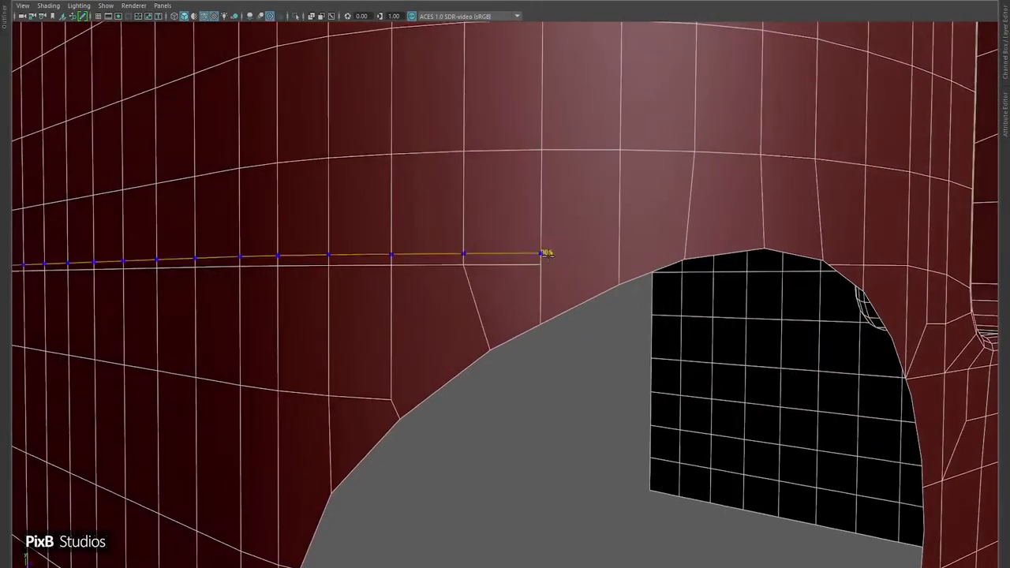
click(756, 204)
alt+drag(756, 204, 599, 211)
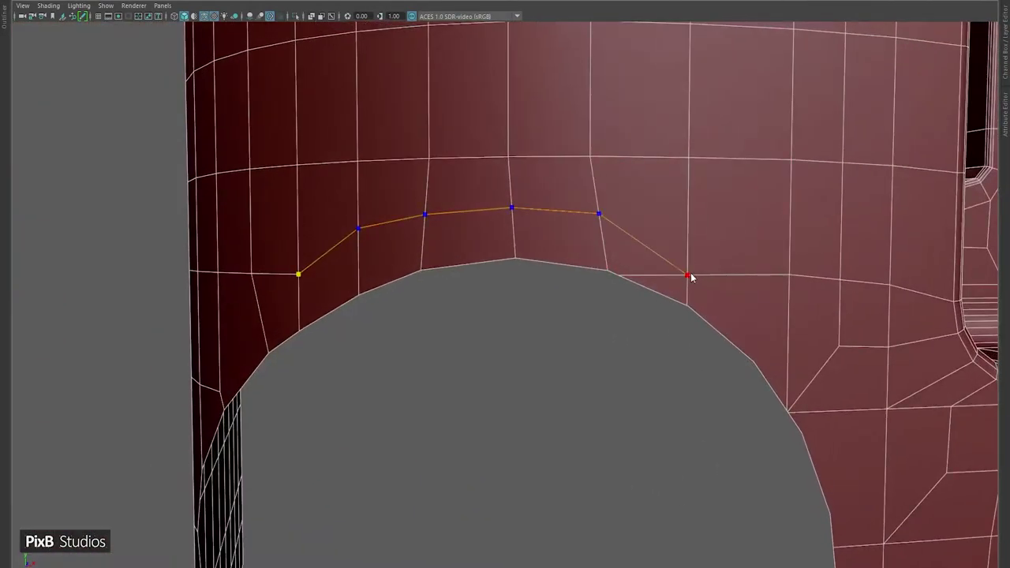
- Slide a rim vertex along its edges to straighten the surrounding edge flow
alt+drag(713, 227, 613, 276)
click(574, 237)
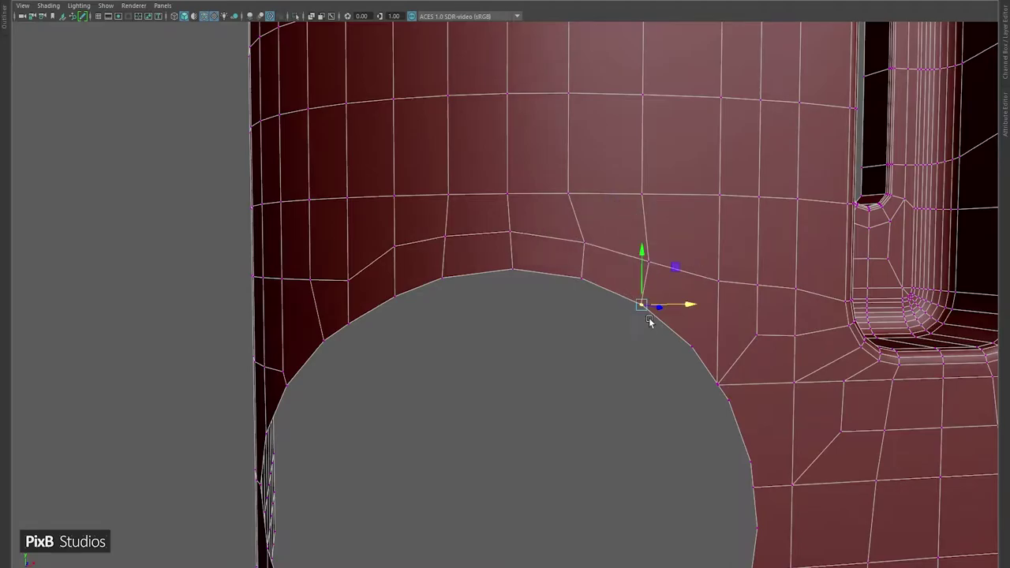
key(f)
scroll(539, 320, down, 5)
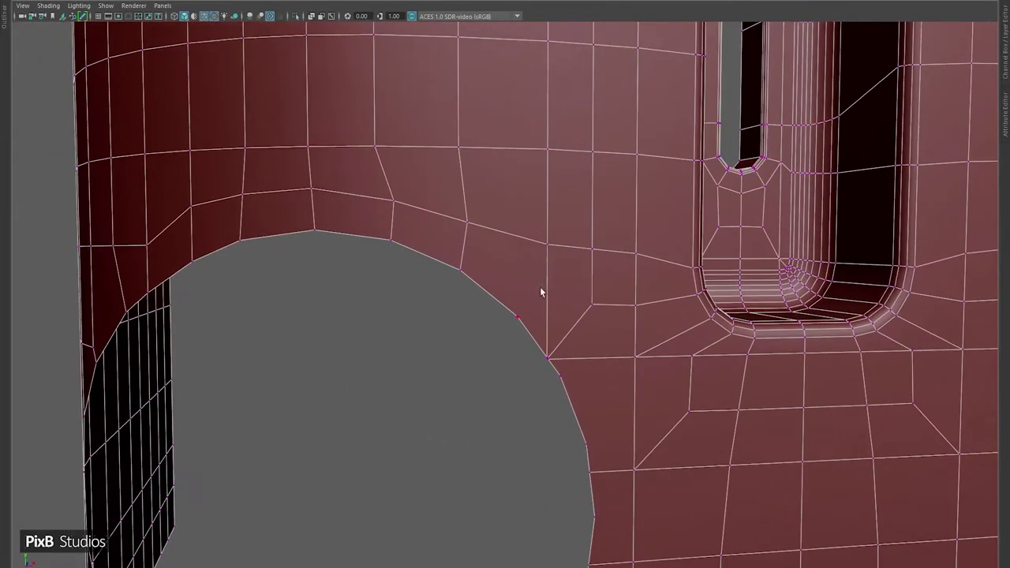
alt+drag(539, 286, 506, 114)
scroll(382, 198, up, 2)
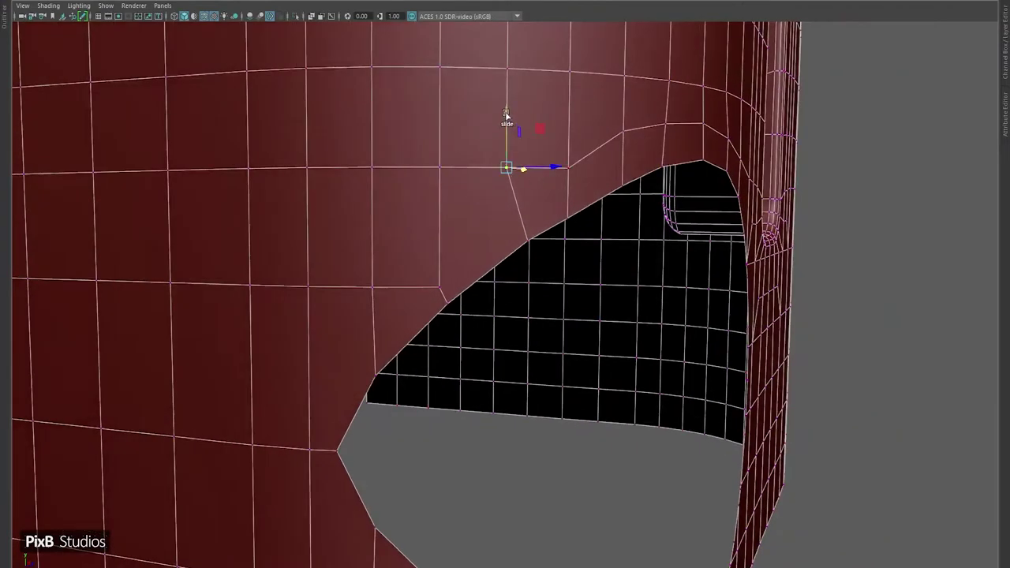
drag(509, 164, 507, 119)
alt+drag(478, 237, 421, 171)
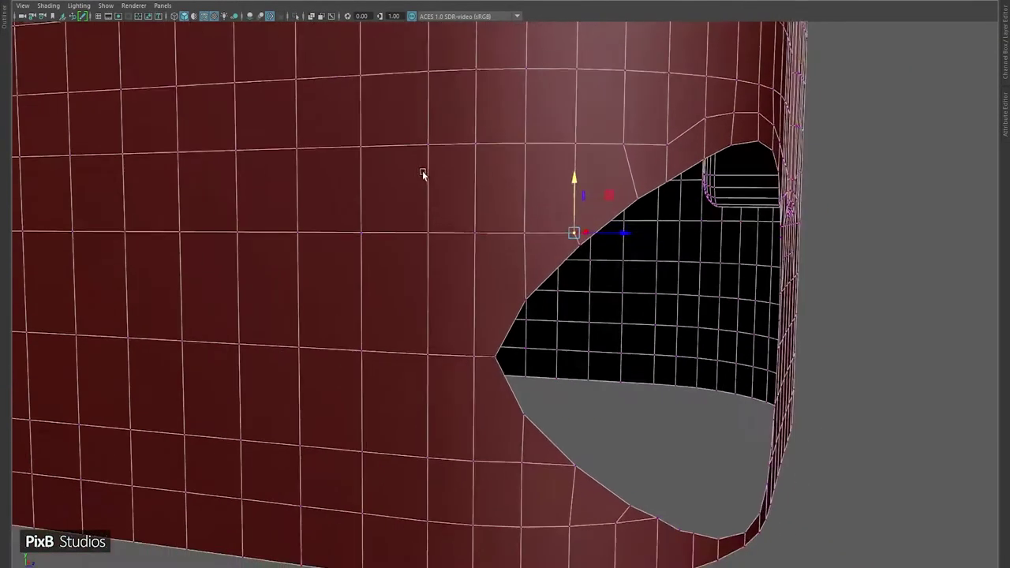
scroll(421, 171, up, 2)
right_drag(556, 207, 430, 209)
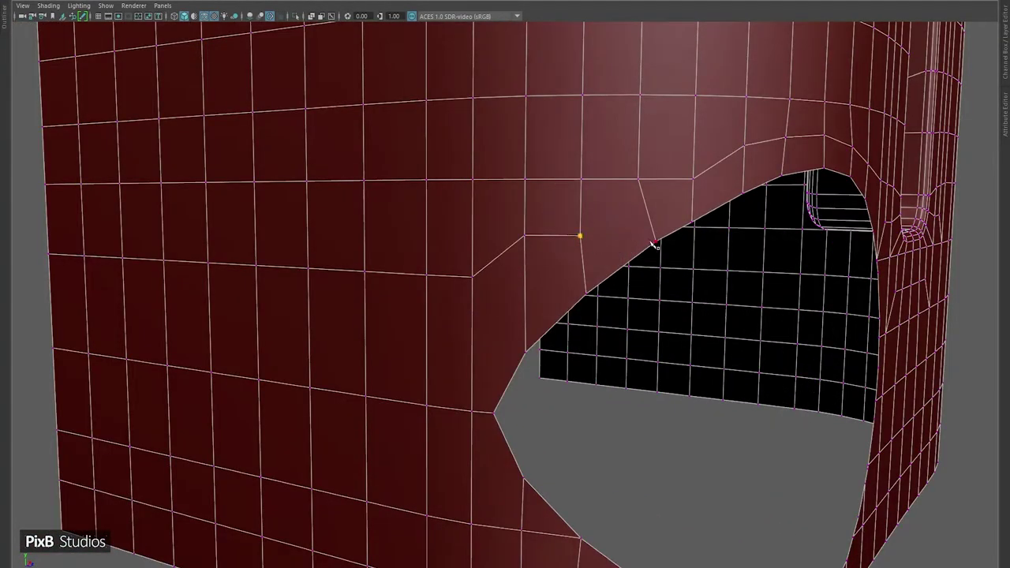
alt+drag(655, 246, 471, 172)
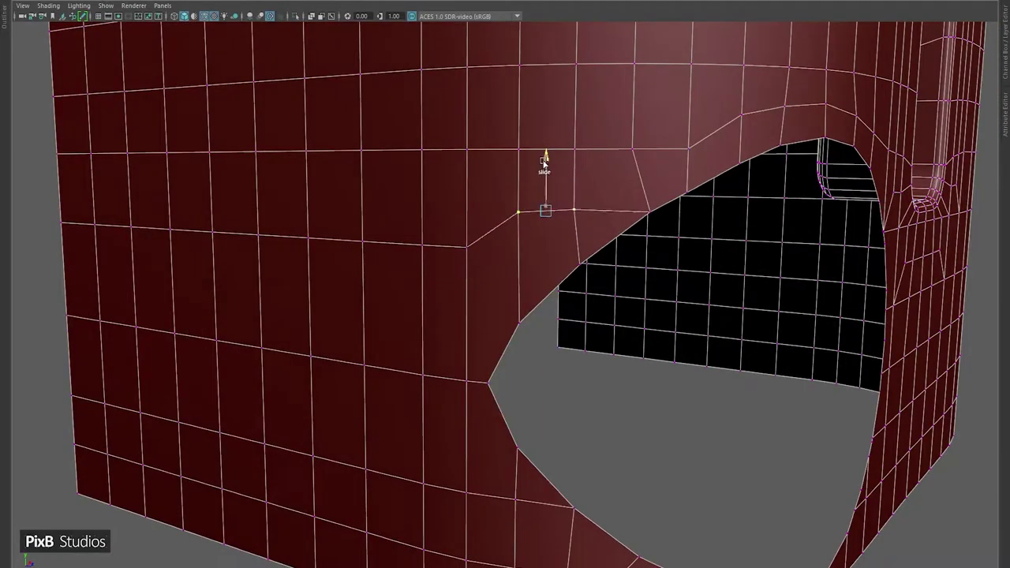
alt+drag(544, 194, 581, 208)
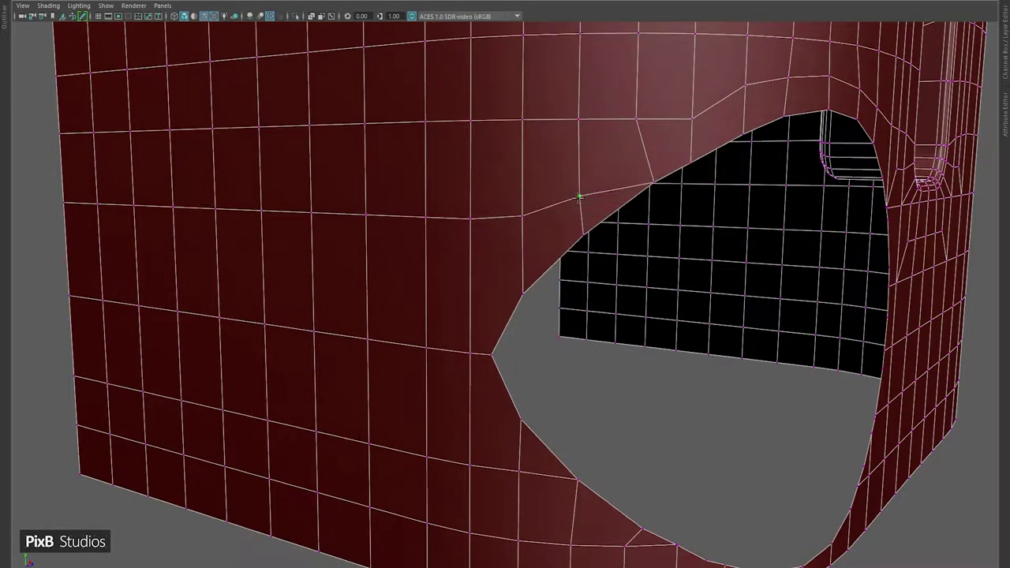
alt+drag(509, 291, 410, 260)
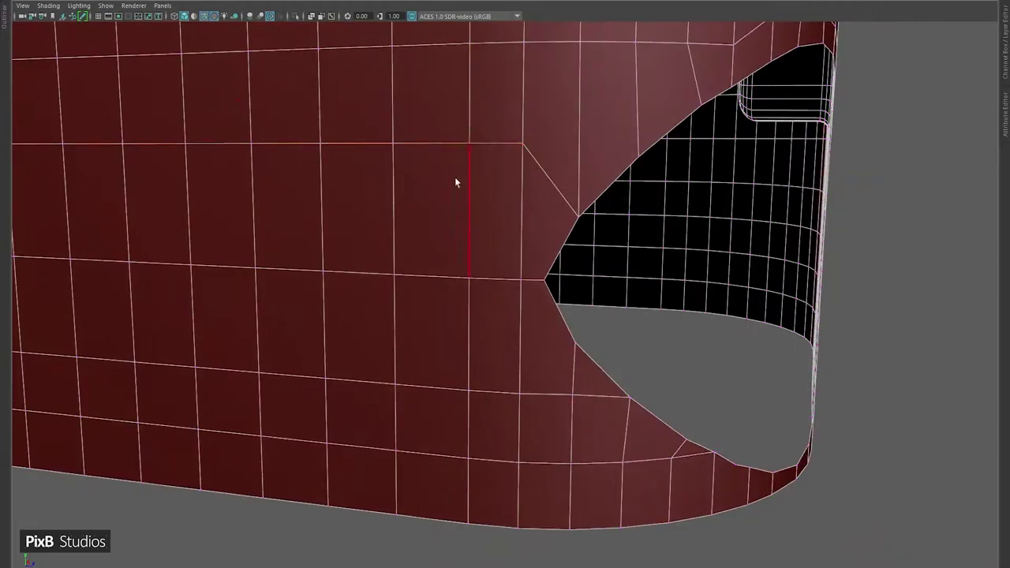
- Slide an edge loop and a vertex beside the hole into more even positions
shift+middle_drag(207, 154, 204, 98)
alt+drag(205, 142, 443, 224)
alt+drag(519, 315, 467, 279)
alt+drag(328, 207, 500, 188)
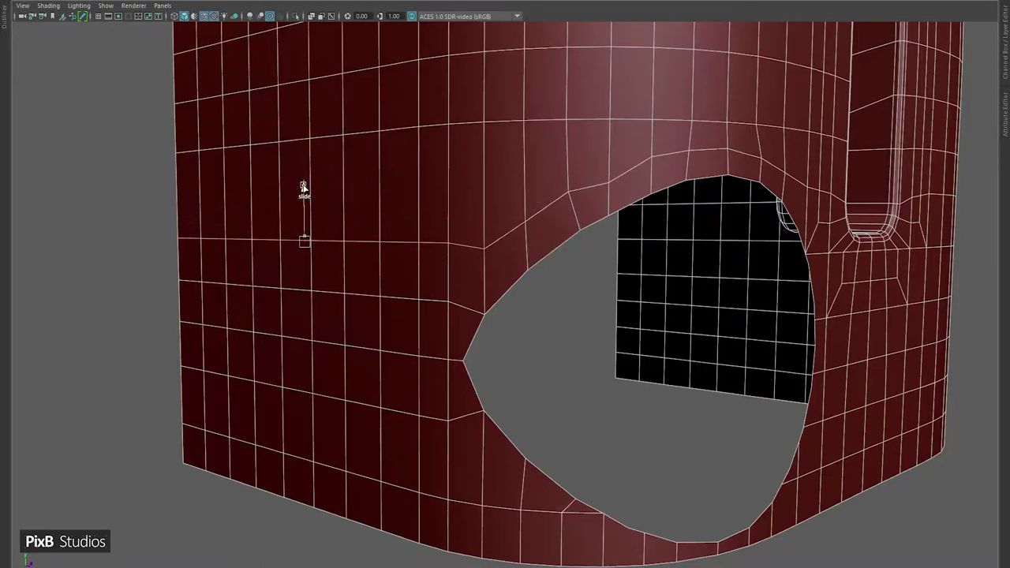
alt+drag(303, 187, 389, 196)
alt+right_drag(390, 197, 582, 151)
shift+middle_drag(525, 190, 542, 207)
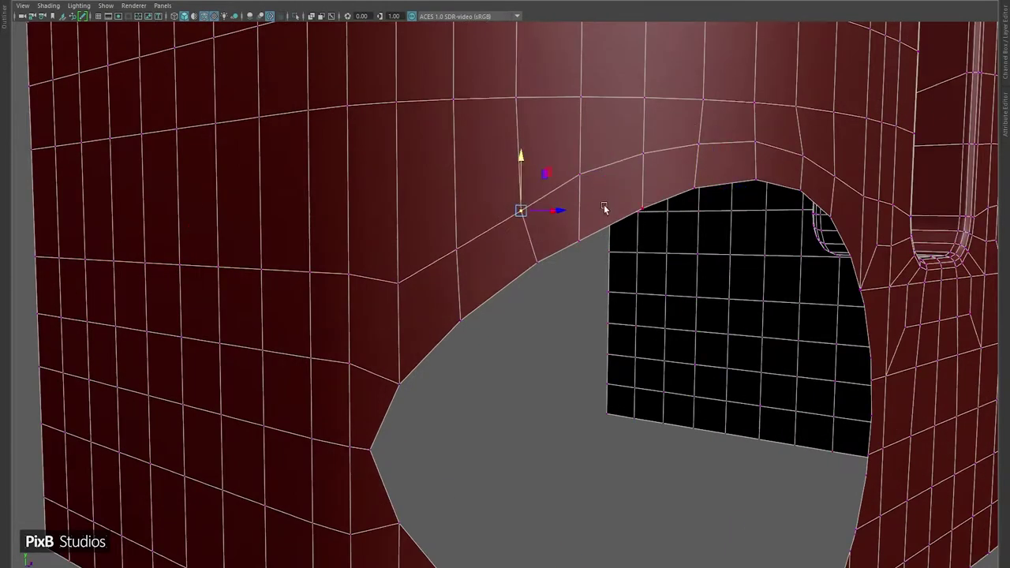
mouse_move(541, 207)
alt+mouse_down()
mouse_move(555, 181)
mouse_move(543, 217)
mouse_move(485, 198)
mouse_move(557, 226)
mouse_move(532, 217)
alt+mouse_up()
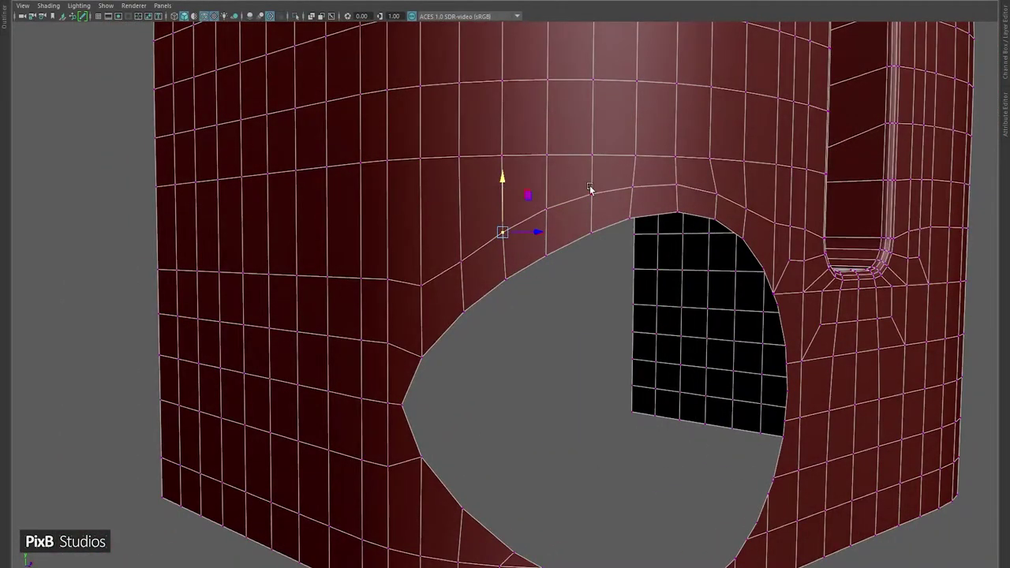
- Start a Multi-Cut with points on the hole's lower rim edge
alt+drag(589, 189, 473, 282)
alt+right_drag(473, 282, 572, 368)
alt+drag(572, 368, 518, 289)
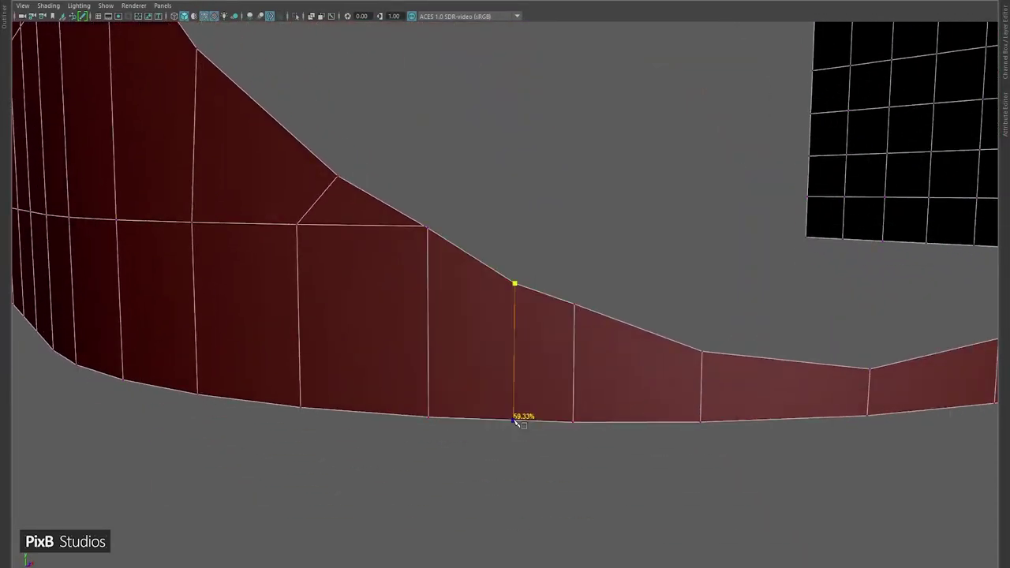
alt+drag(583, 375, 563, 293)
shift+right_drag(563, 293, 484, 332)
alt+drag(484, 331, 559, 293)
- Multi-Cut new edges from the hole's rim vertex across the neighbouring faces
click(482, 398)
alt+drag(481, 398, 505, 315)
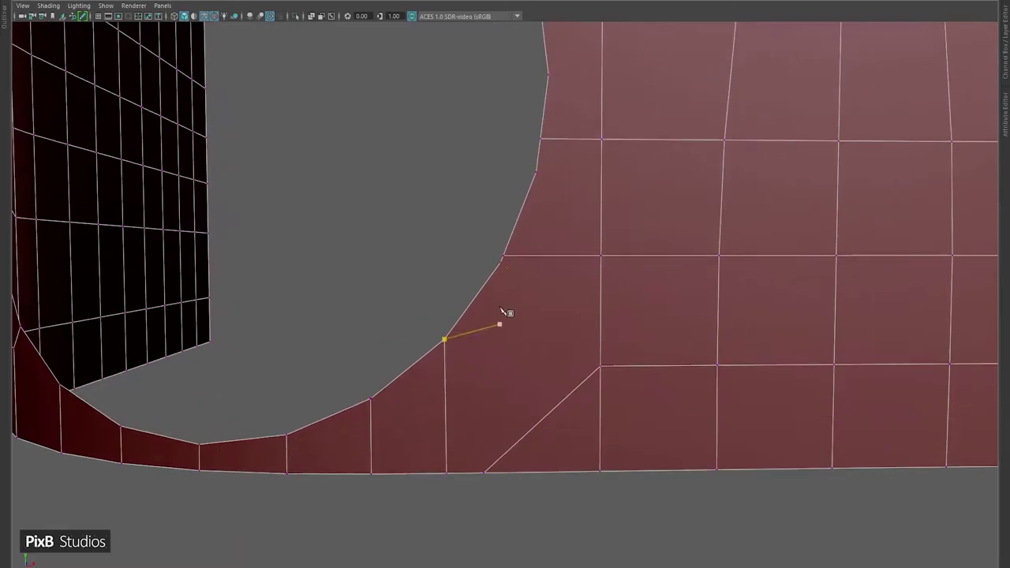
shift+right_drag(514, 252, 512, 147)
alt+drag(513, 148, 575, 242)
click(517, 269)
alt+drag(521, 273, 539, 303)
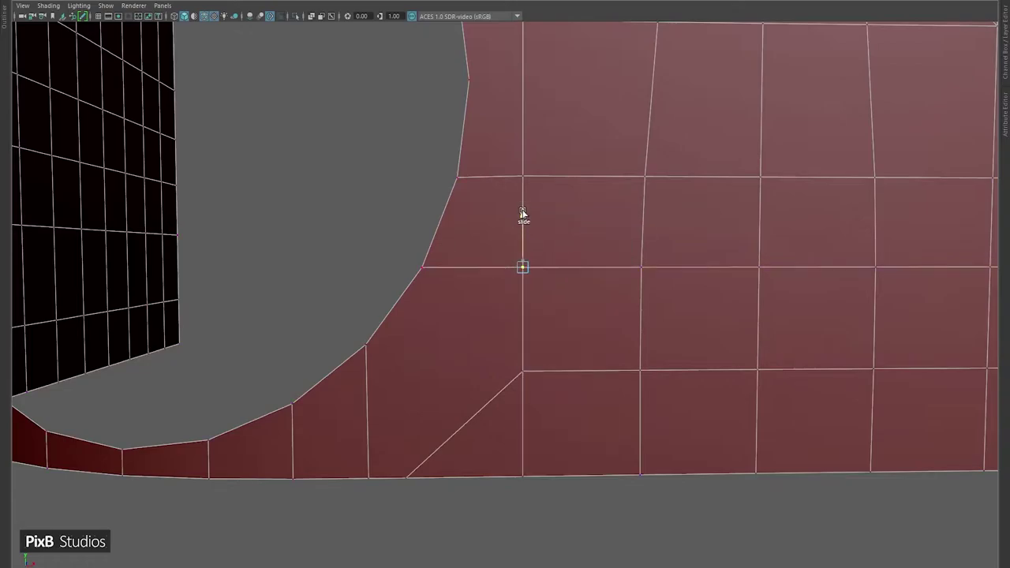
- Select the rows of vertices beside the hole and move them upward
alt+drag(522, 213, 428, 295)
drag(427, 296, 791, 336)
alt+middle_drag(791, 337, 552, 281)
drag(550, 253, 866, 306)
middle_drag(219, 286, 309, 237)
- Delete the stray diagonal edge and cut from the rim vertex to the bottom edge
scroll(309, 237, up, 2)
key(F10)
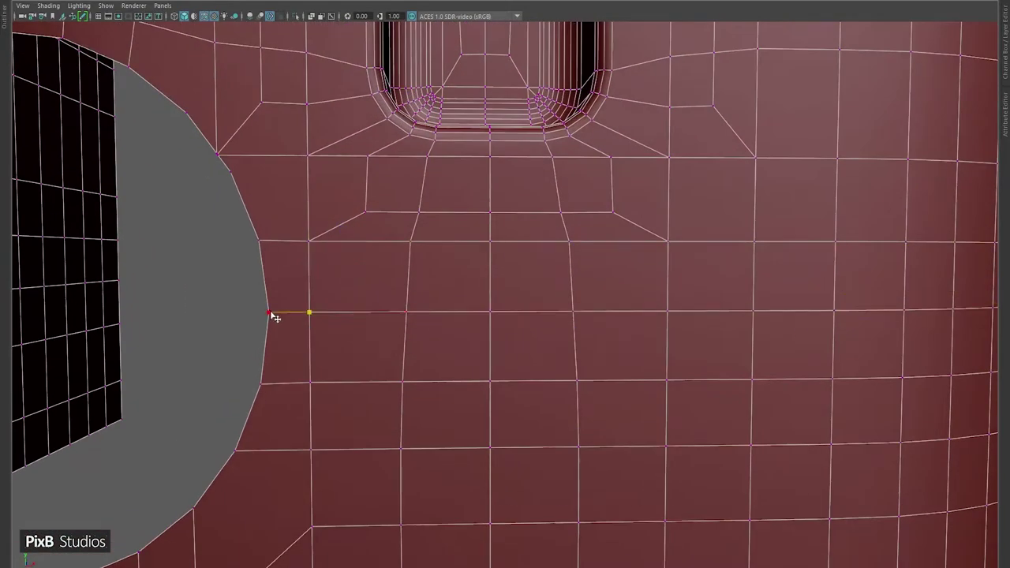
scroll(274, 316, down, 5)
scroll(481, 333, up, 5)
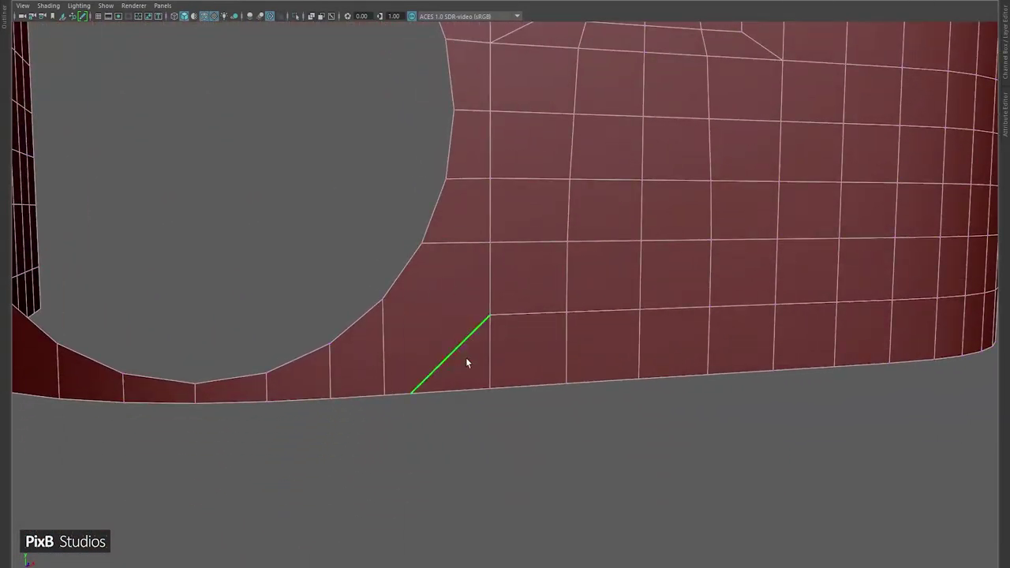
key(Delete)
click(425, 385)
alt+drag(424, 385, 335, 271)
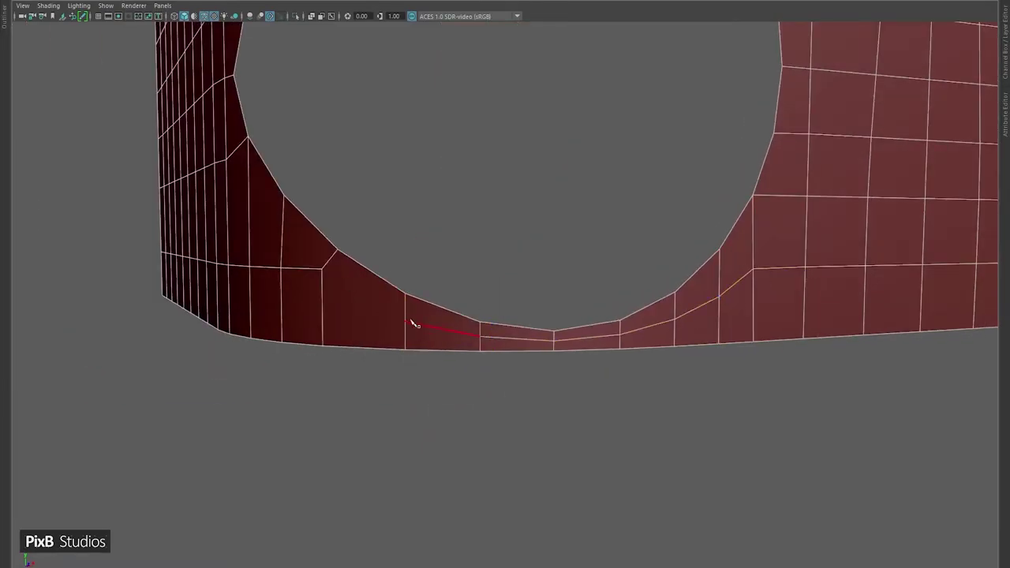
scroll(557, 147, down, 5)
- Merge the selected rim vertex with its neighbour
key(F9)
drag(548, 184, 592, 300)
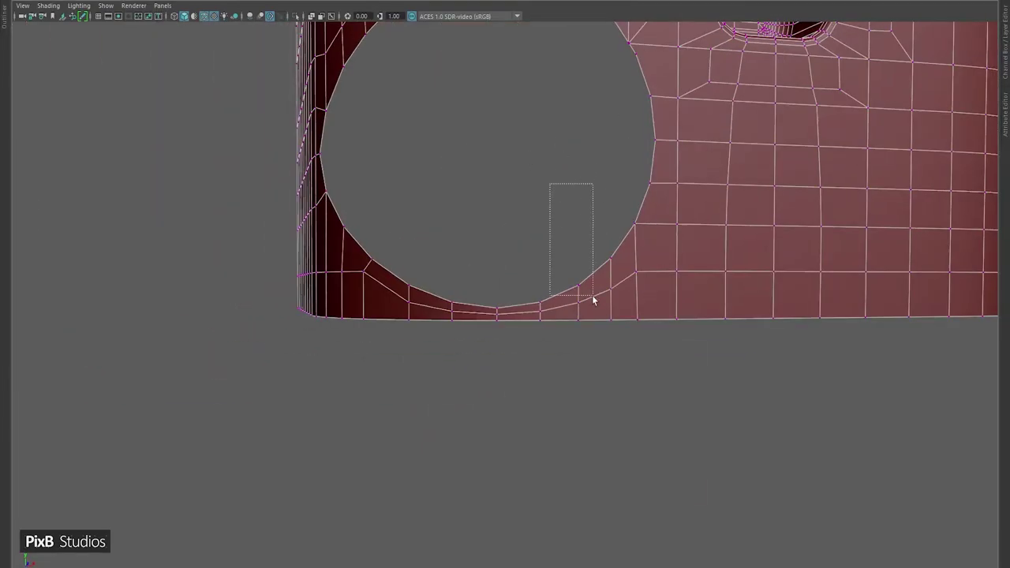
shift+right_drag(590, 240, 596, 187)
alt+drag(596, 187, 521, 197)
right_drag(585, 228, 599, 79)
alt+drag(599, 79, 558, 183)
scroll(474, 236, up, 8)
scroll(386, 188, up, 3)
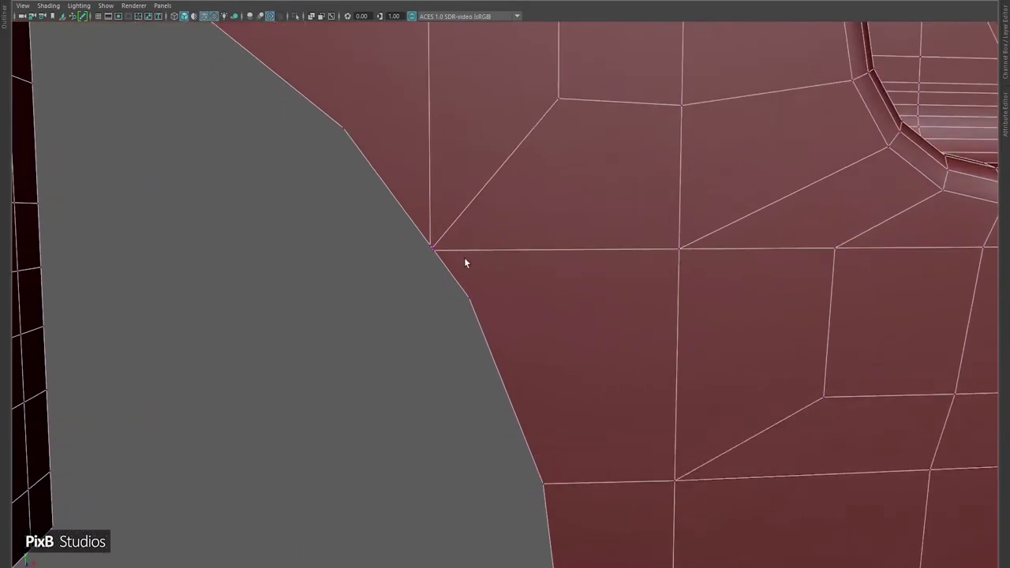
- Join two rim vertices with a new edge, undoing an unwanted horizontal edge
click(426, 235)
scroll(452, 224, down, 4)
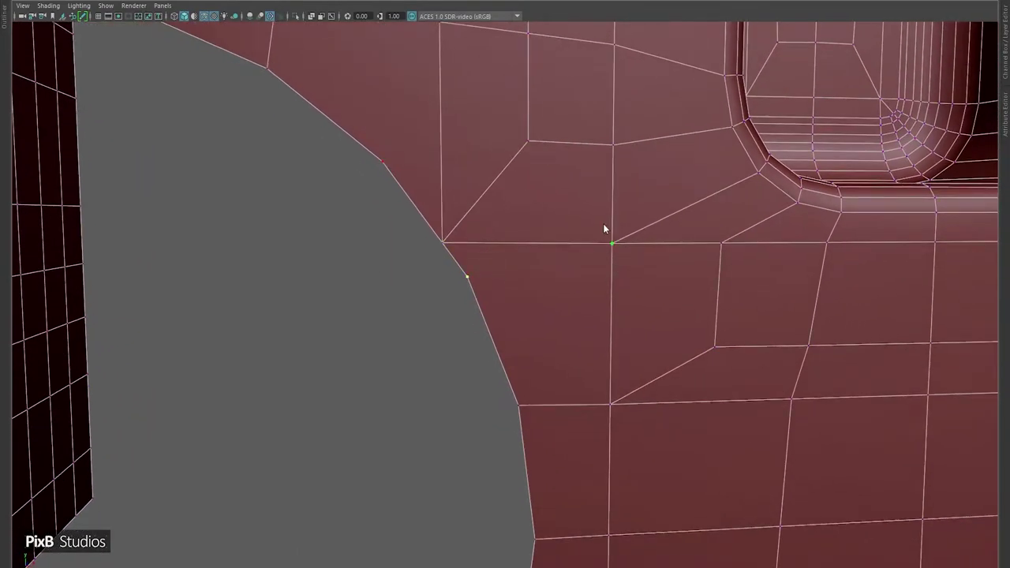
shift+right_drag(603, 229, 597, 289)
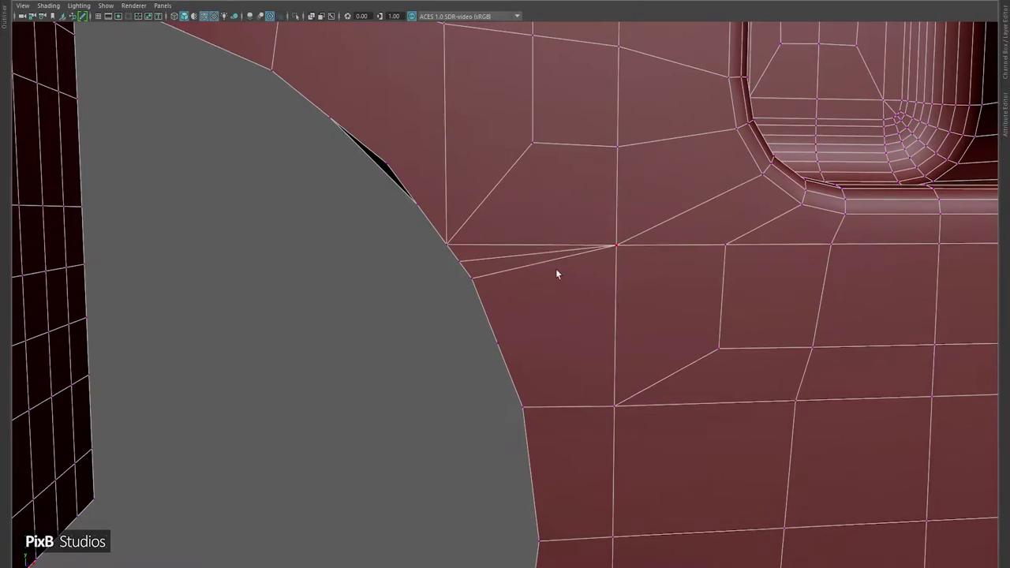
click(473, 279)
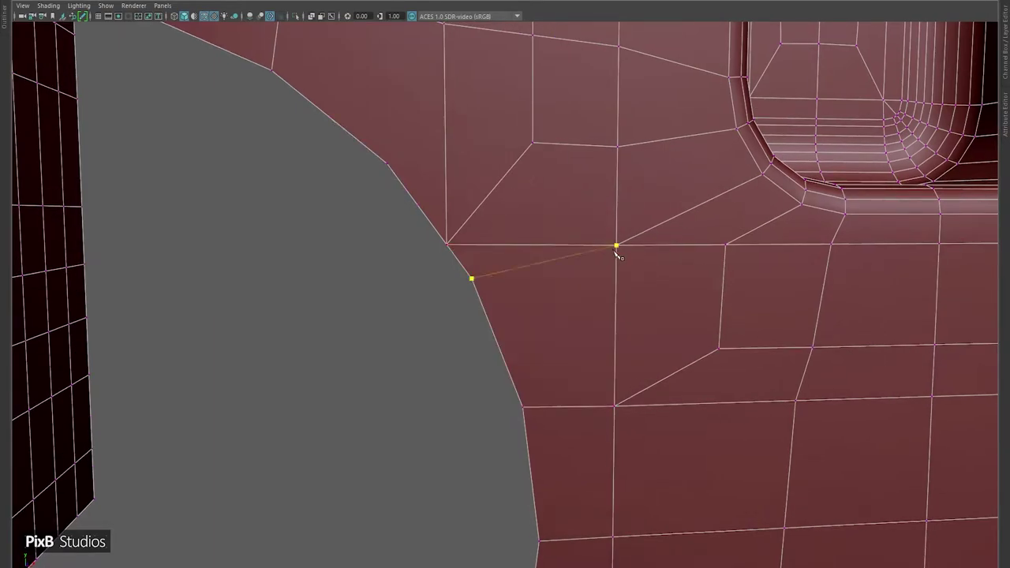
click(500, 213)
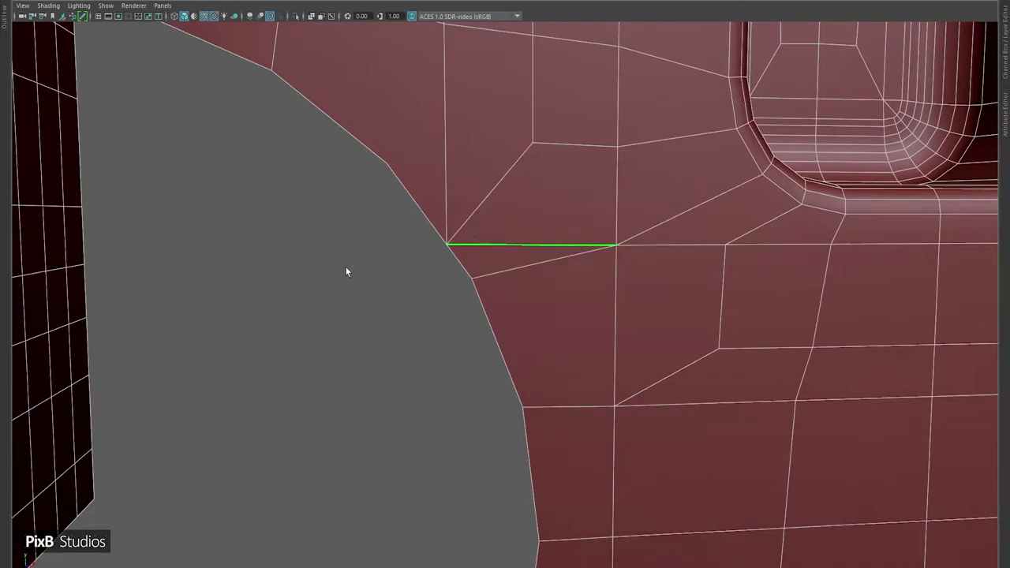
key(ctrl+z)
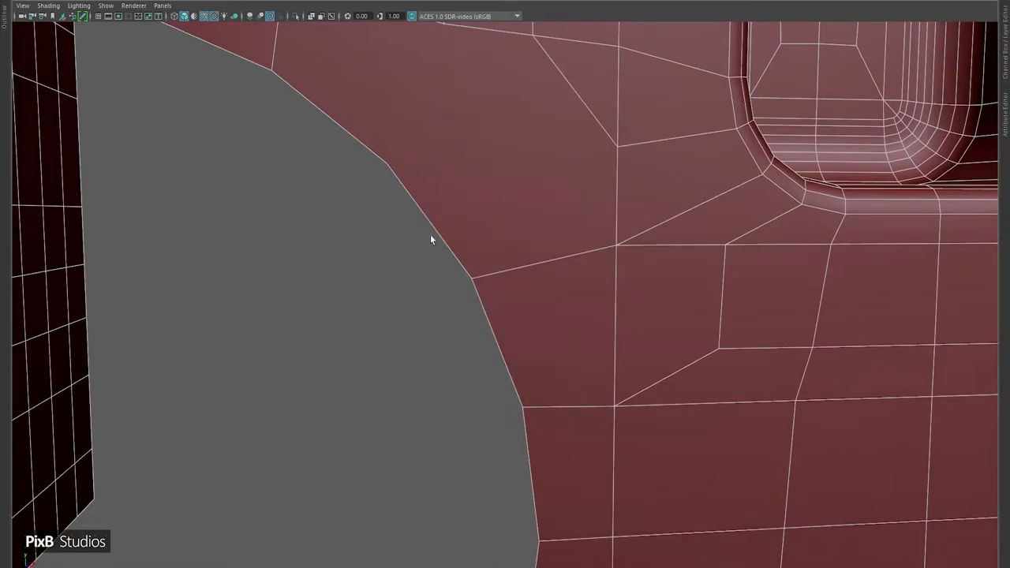
- Cut a new edge above the hole, connect vertices, and delete the highlighted edge
alt+drag(430, 234, 505, 240)
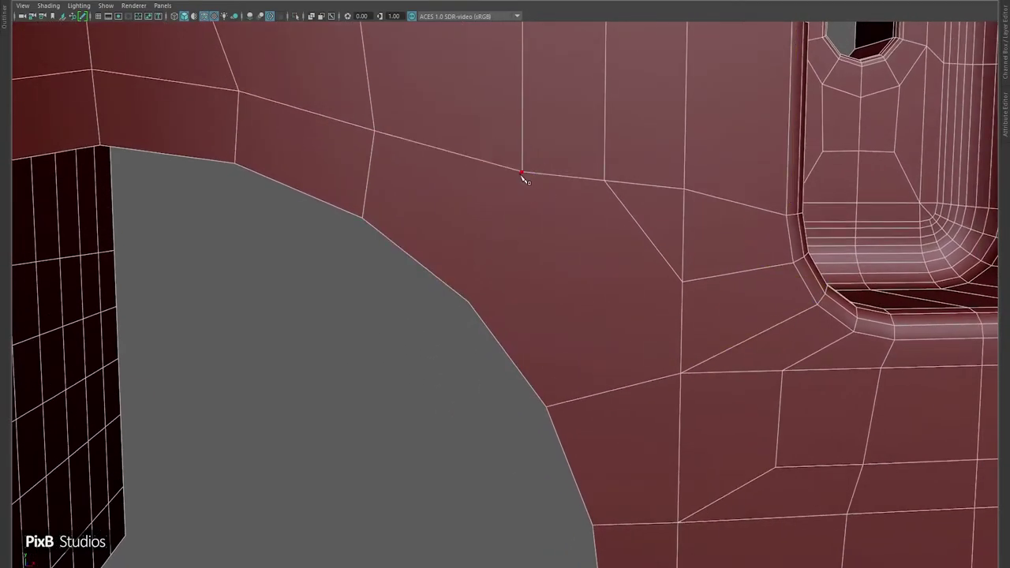
click(643, 230)
key(Return)
shift+right_drag(451, 325, 464, 386)
scroll(505, 331, down, 2)
shift+right_drag(471, 242, 453, 264)
scroll(516, 279, up, 3)
- Target Weld vertices together and inspect the area between hole and slot
alt+middle_drag(451, 261, 418, 252)
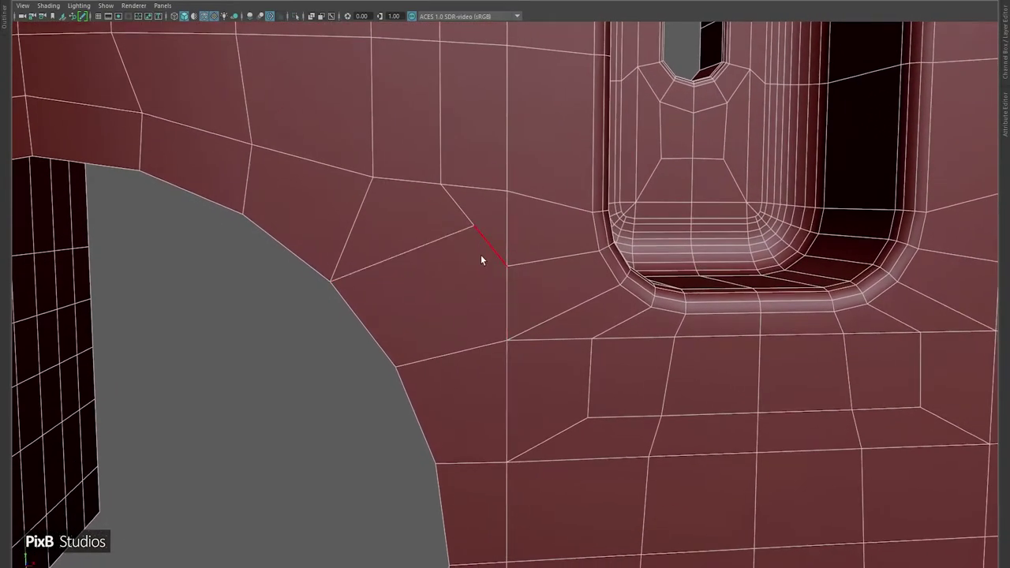
shift+right_drag(452, 228, 445, 201)
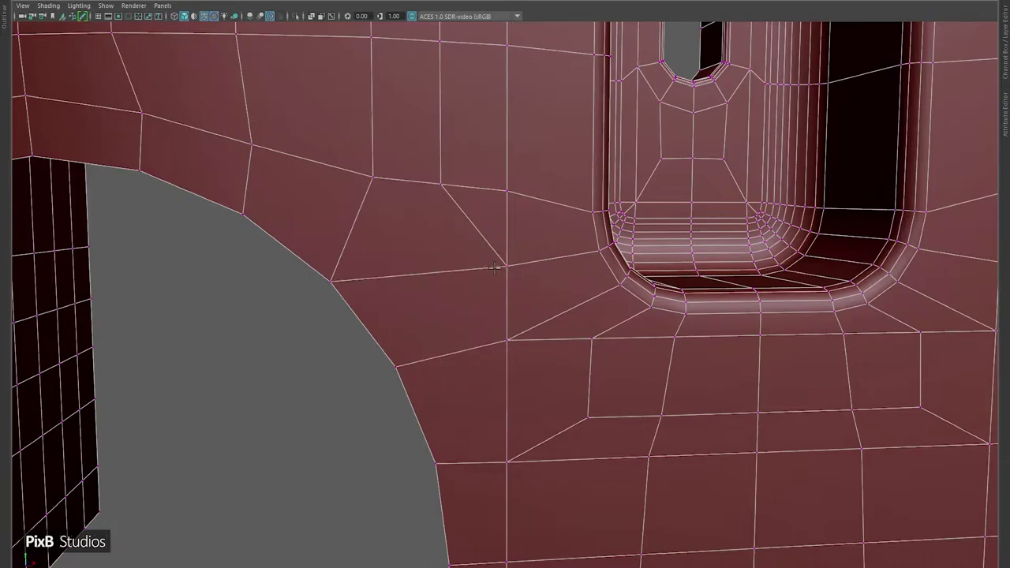
mouse_move(473, 295)
alt+mouse_down()
mouse_move(485, 295)
mouse_move(465, 260)
mouse_move(491, 260)
mouse_move(492, 296)
alt+mouse_up()
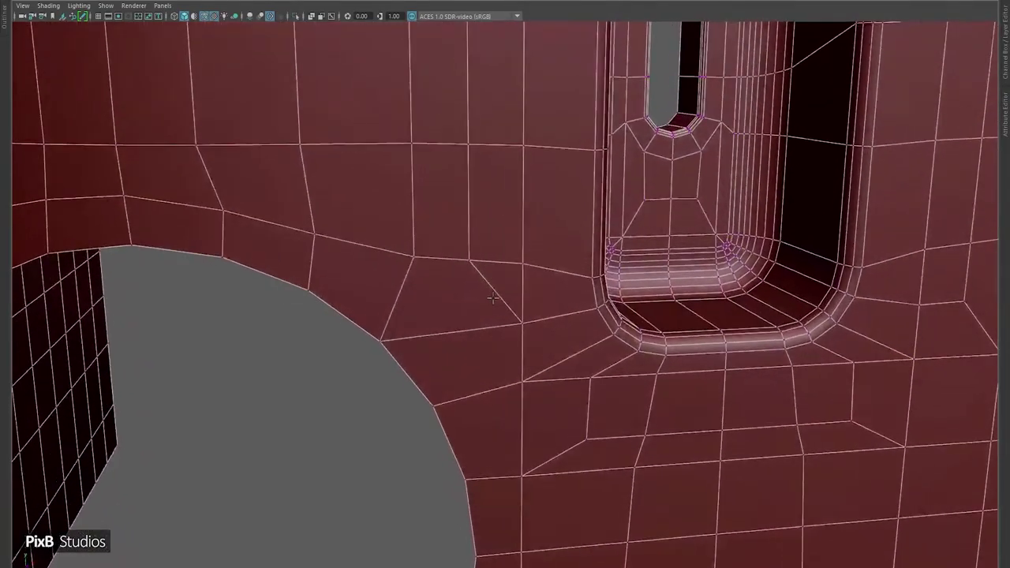
scroll(515, 332, down, 10)
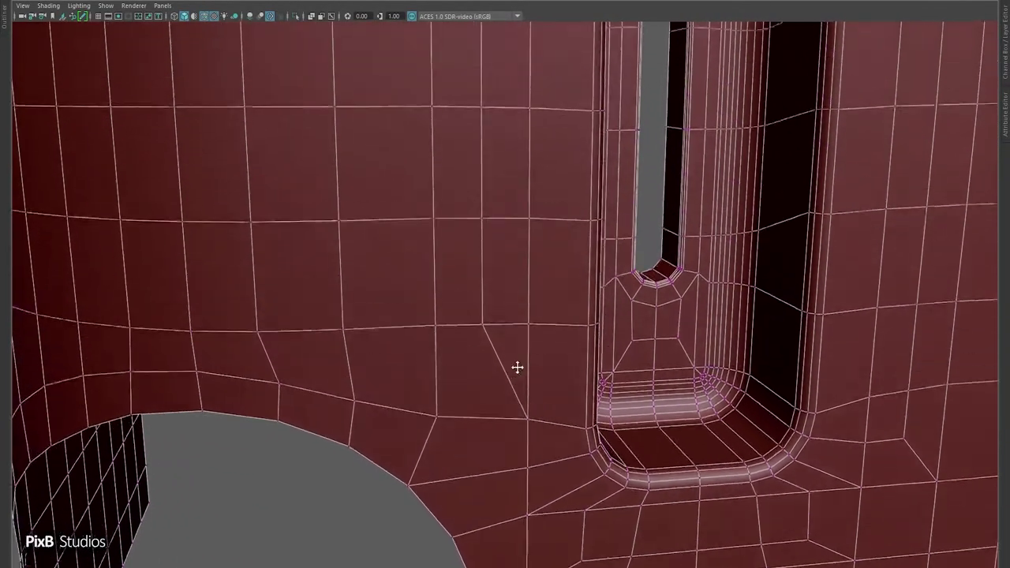
alt+drag(484, 149, 452, 216)
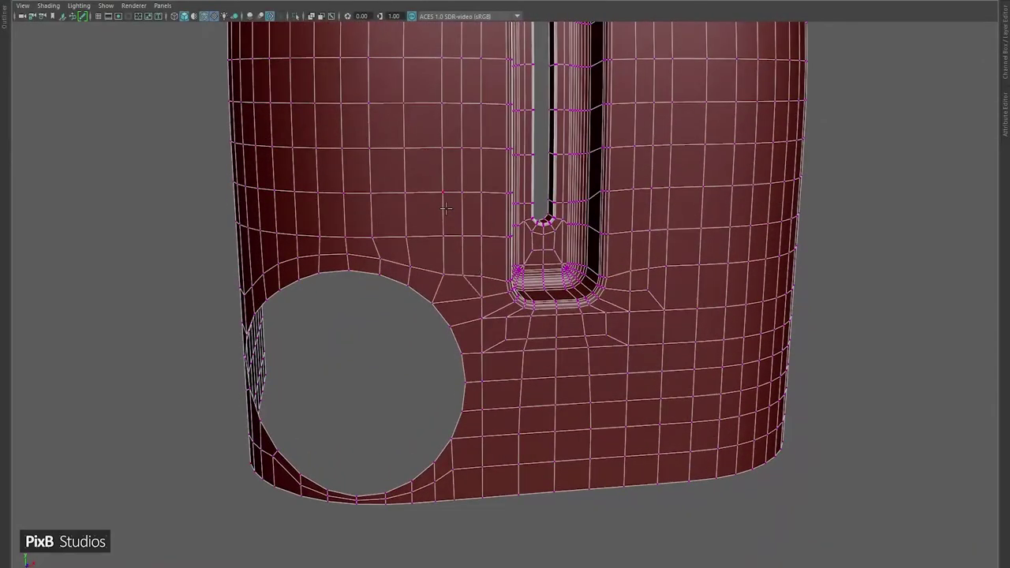
alt+right_drag(395, 208, 549, 274)
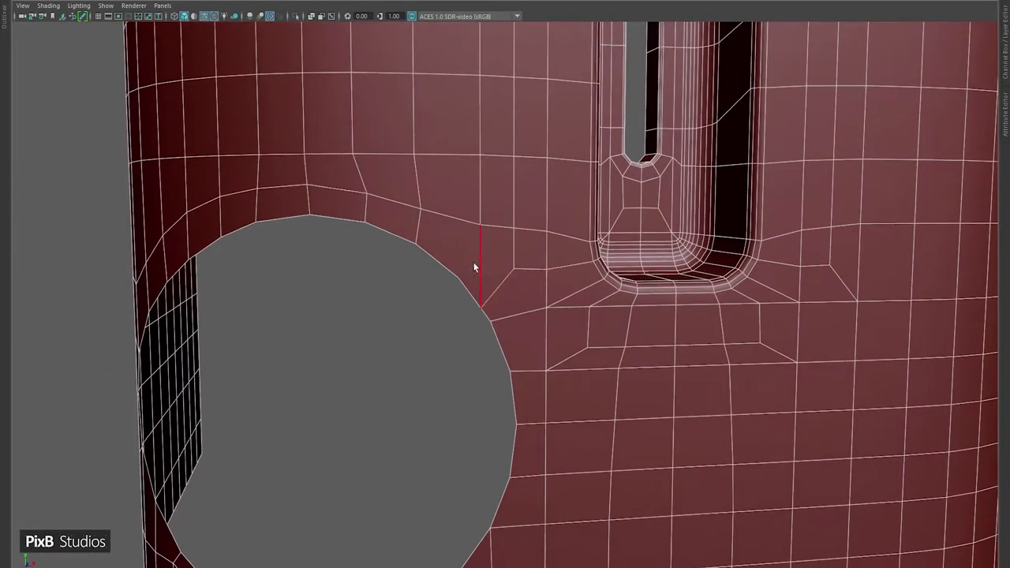
alt+right_drag(444, 251, 484, 268)
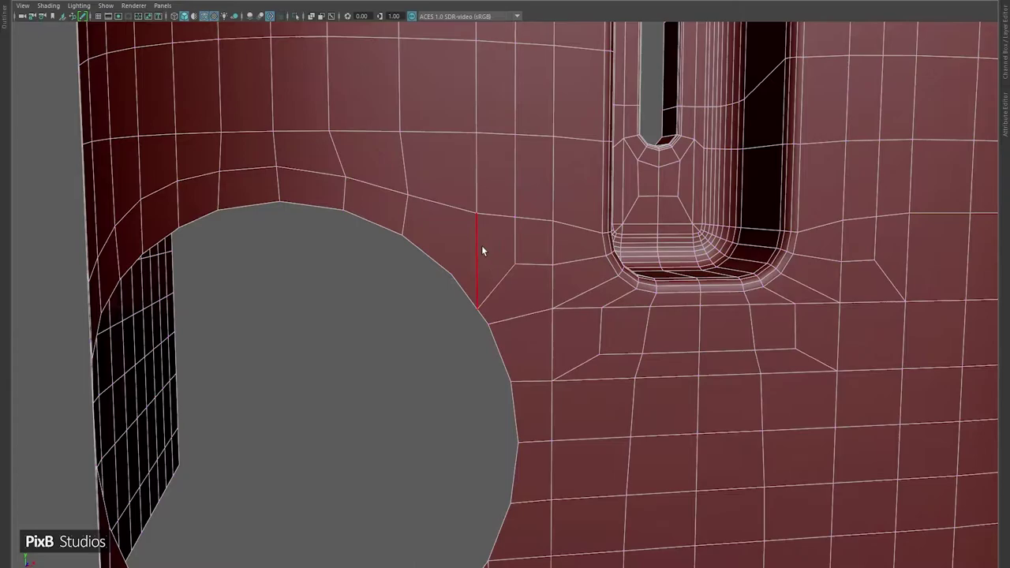
- Delete the stray edge near the hole via the Shift+right-click menu
shift+right_click(549, 244)
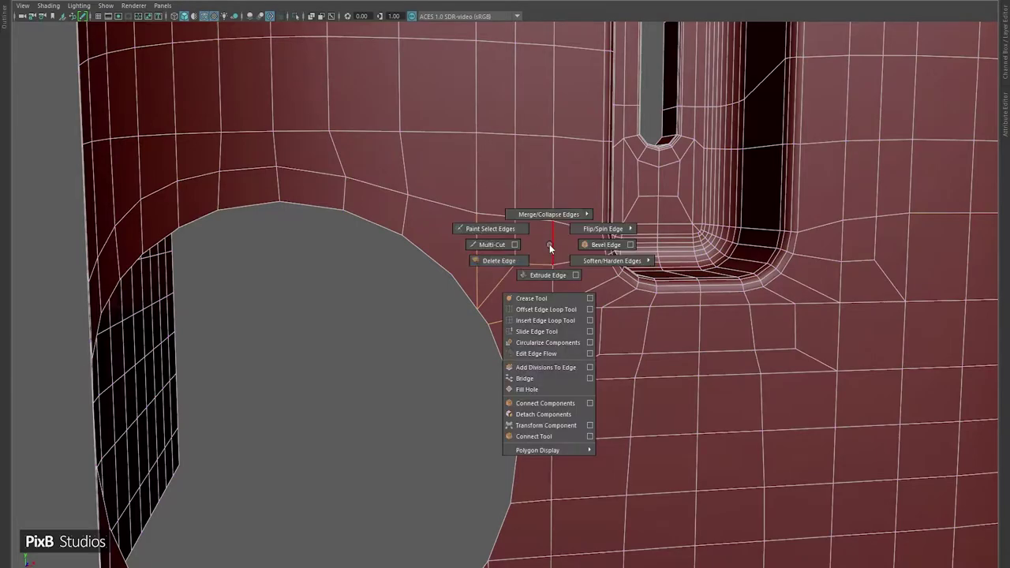
alt+right_drag(450, 281, 468, 319)
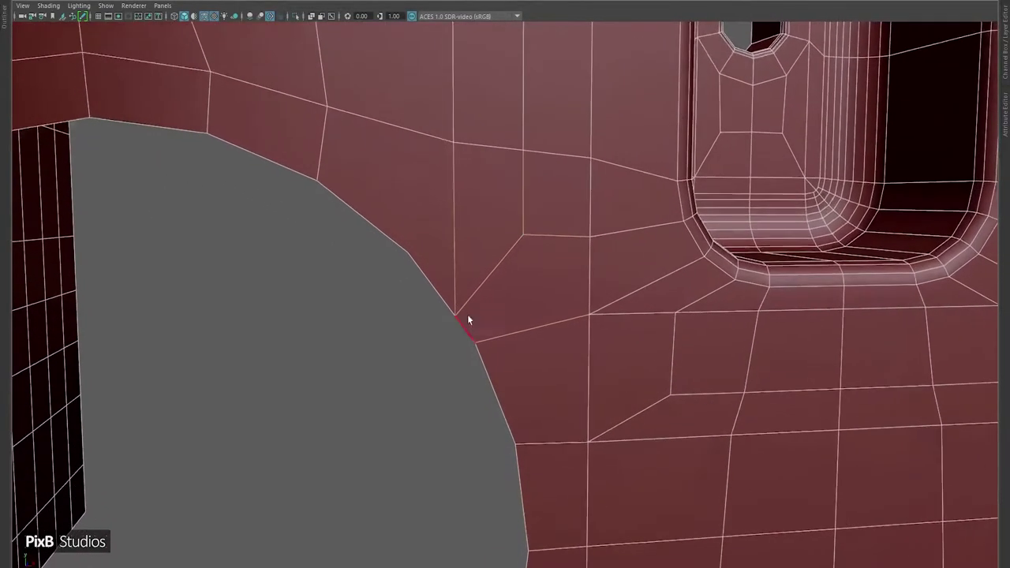
shift+right_drag(521, 283, 236, 382)
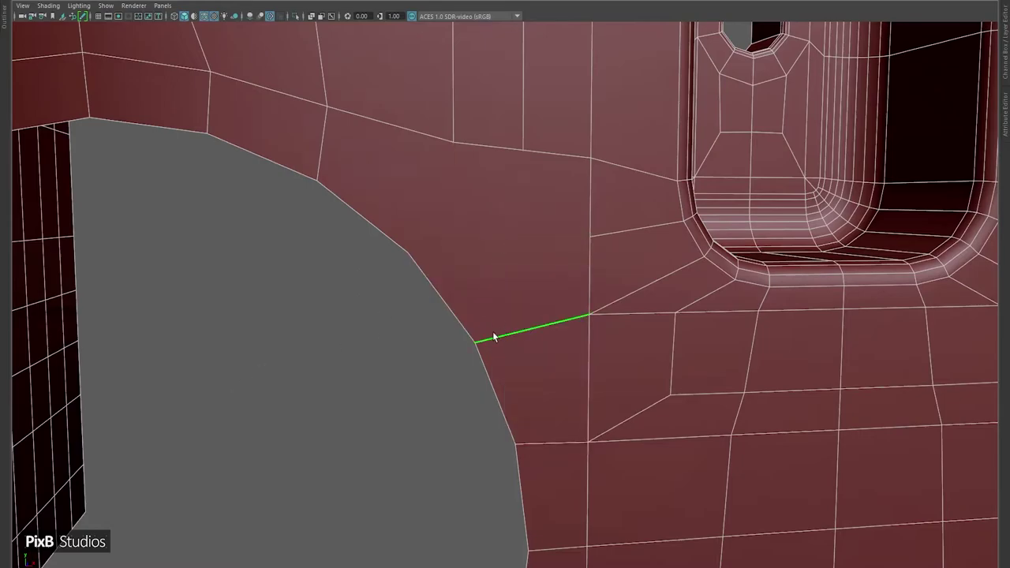
alt+right_drag(482, 336, 448, 299)
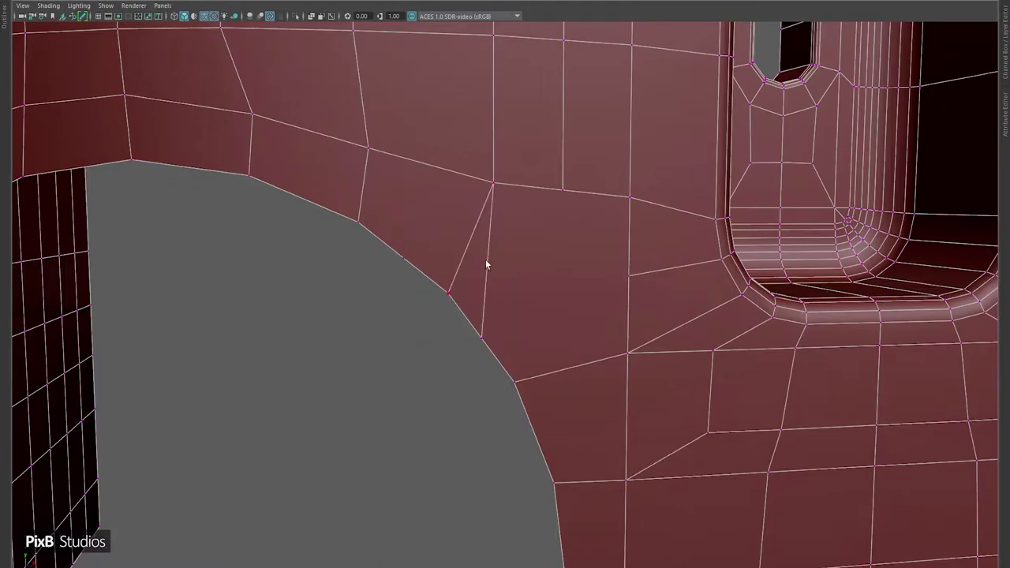
- Delete the newly added edge and reselect the toaster body in object mode
shift+right_drag(520, 256, 467, 297)
right_drag(462, 264, 593, 213)
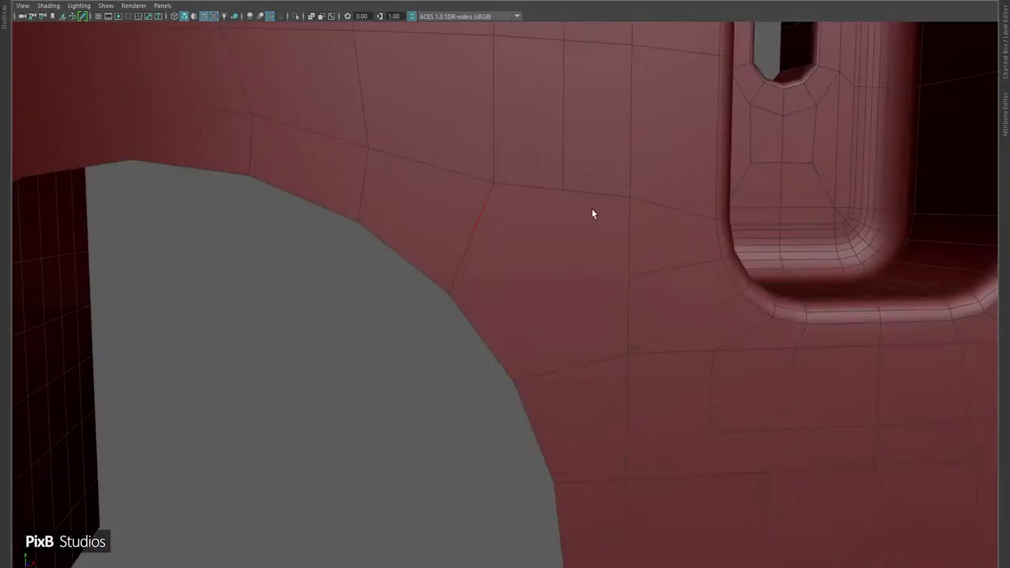
click(542, 247)
alt+drag(541, 244, 531, 261)
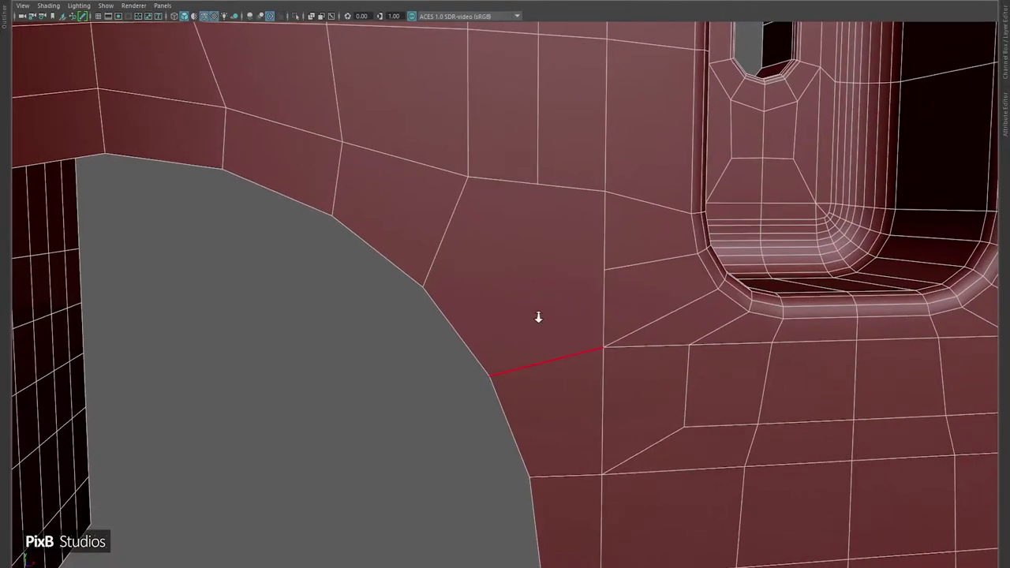
alt+drag(538, 317, 499, 308)
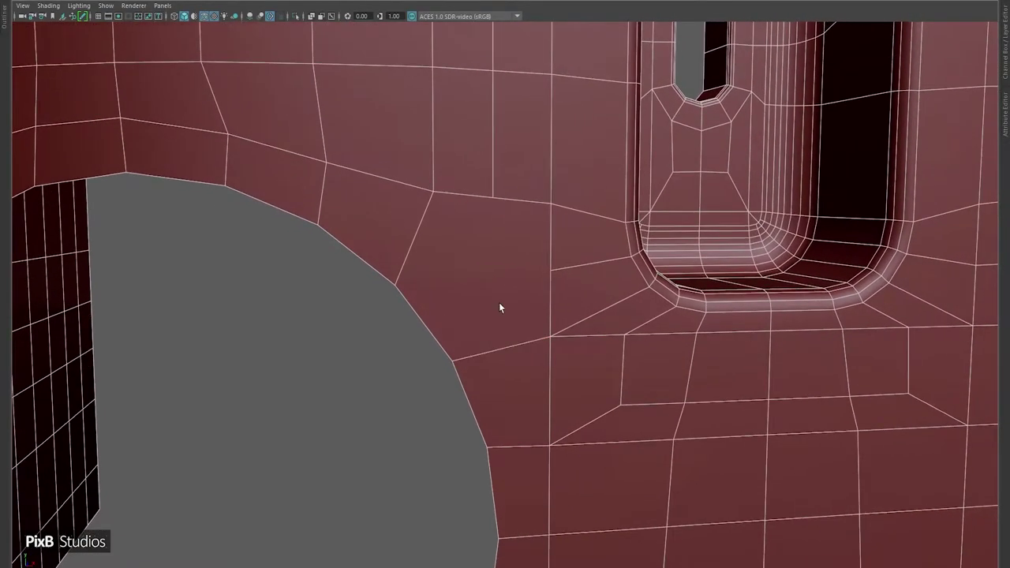
alt+right_drag(498, 308, 534, 343)
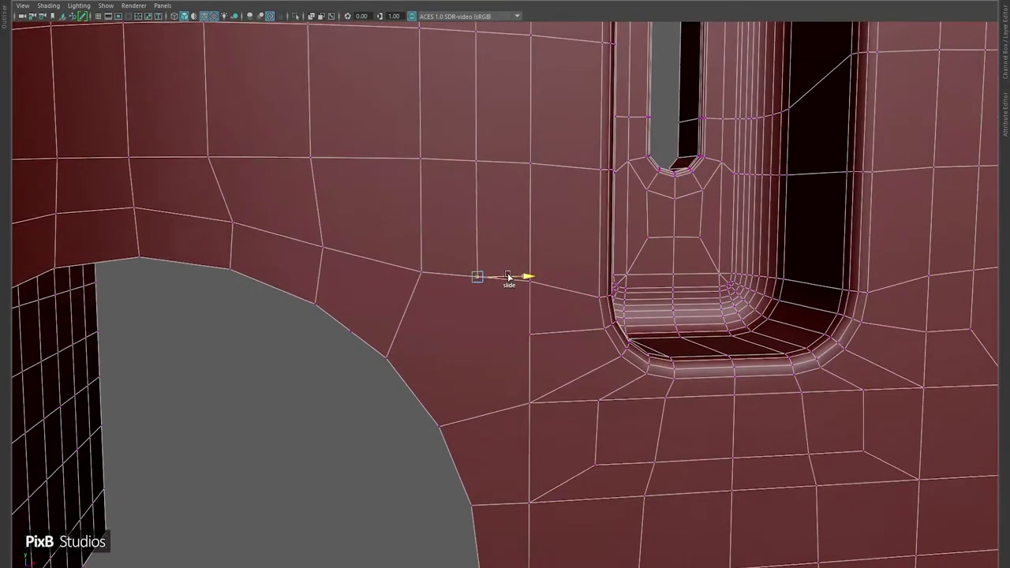
key(F8)
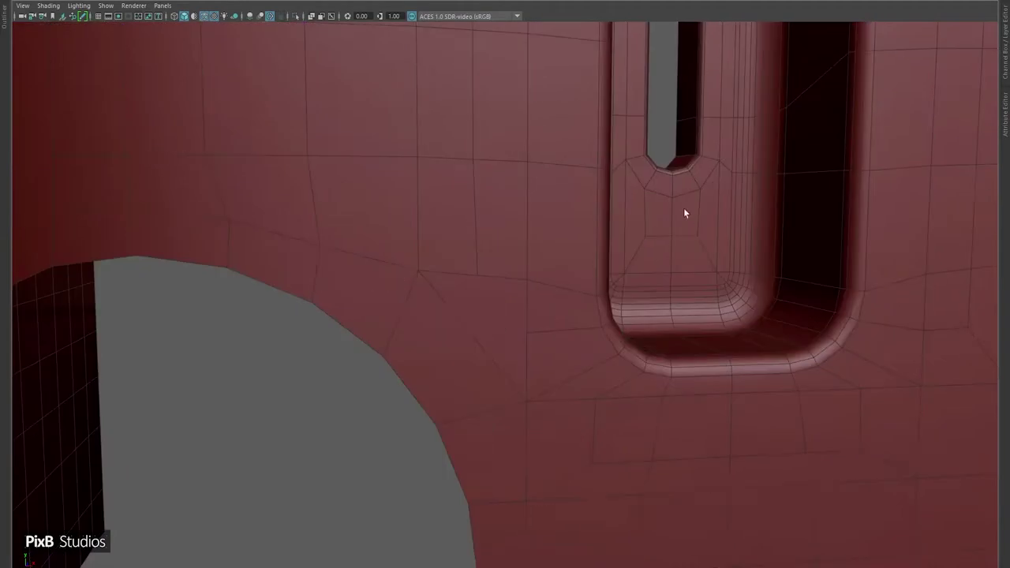
alt+drag(685, 213, 497, 251)
alt+right_drag(497, 251, 513, 273)
- Cut a new edge across the face from the edge above
key(F8)
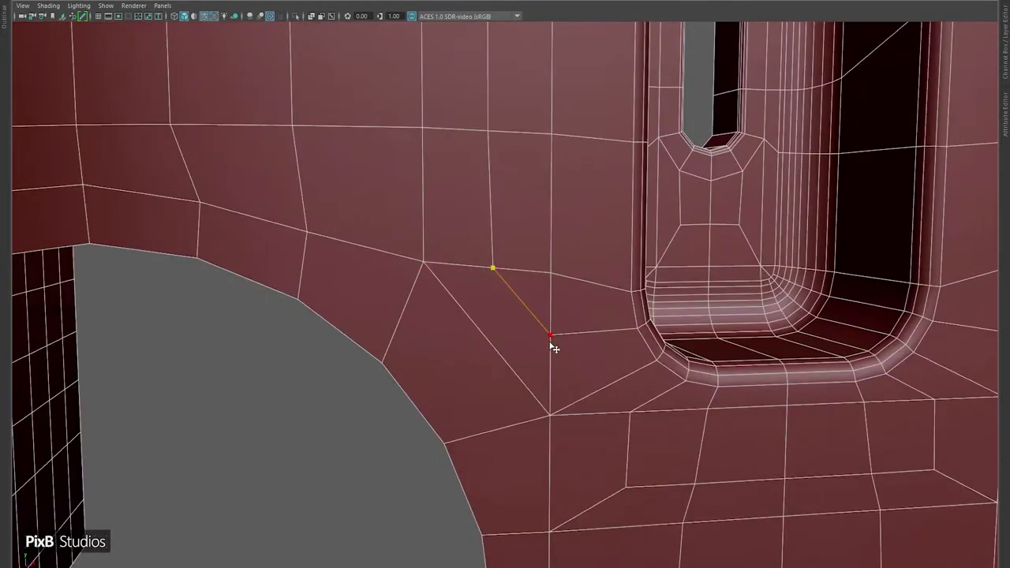
click(550, 334)
key(Return)
alt+right_drag(554, 348, 442, 341)
key(F8)
alt+right_drag(316, 340, 532, 318)
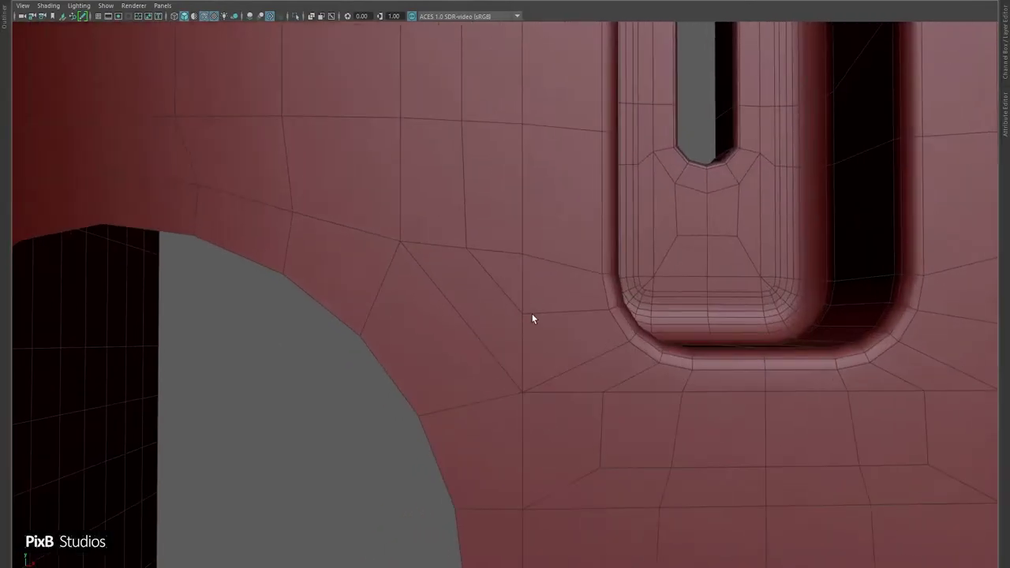
- Multi-Cut another edge across the faces between the hole and the slot
key(F8)
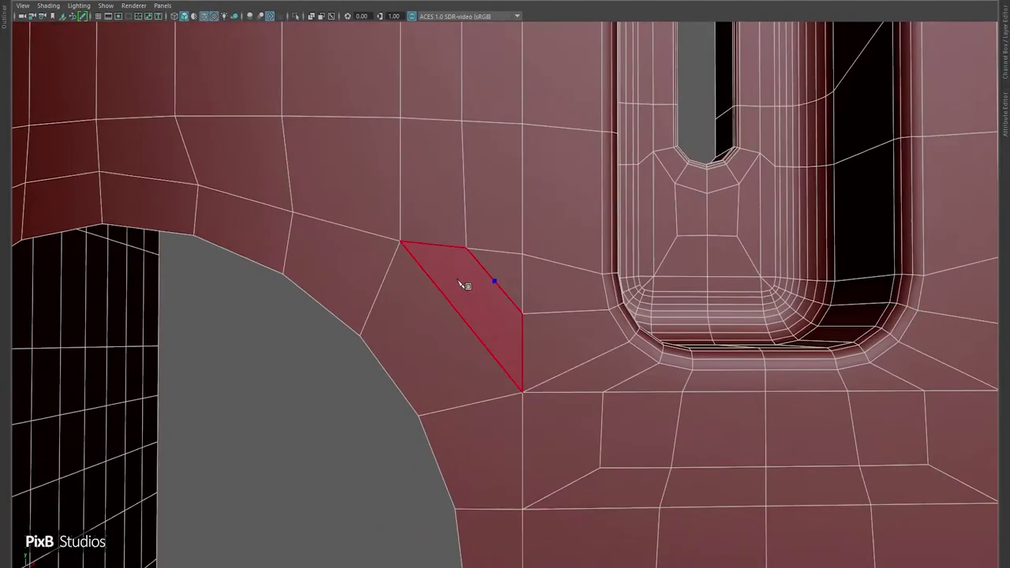
scroll(498, 248, down, 6)
alt+drag(525, 273, 687, 275)
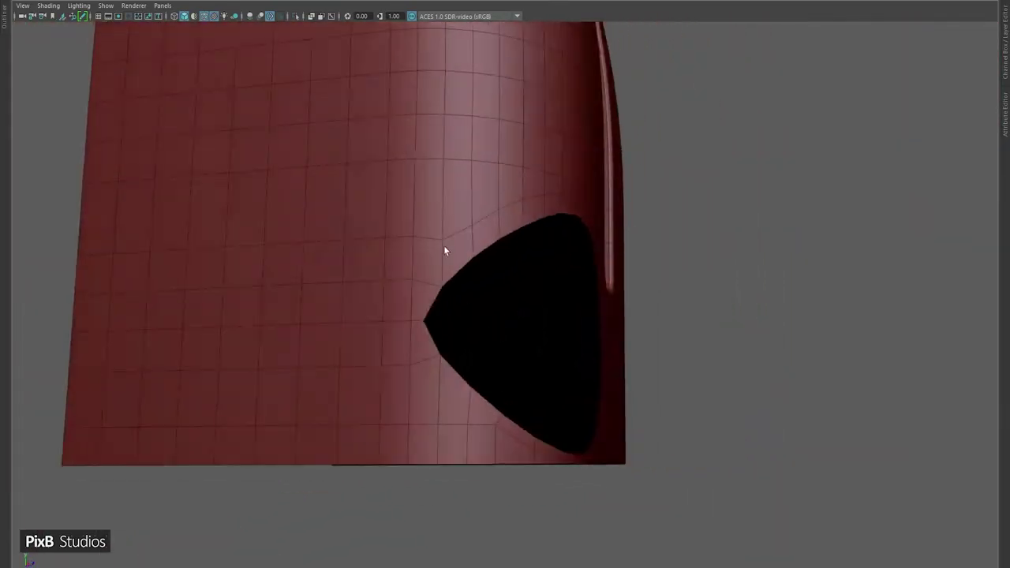
scroll(686, 268, up, 1)
scroll(544, 266, up, 4)
alt+middle_drag(544, 265, 496, 282)
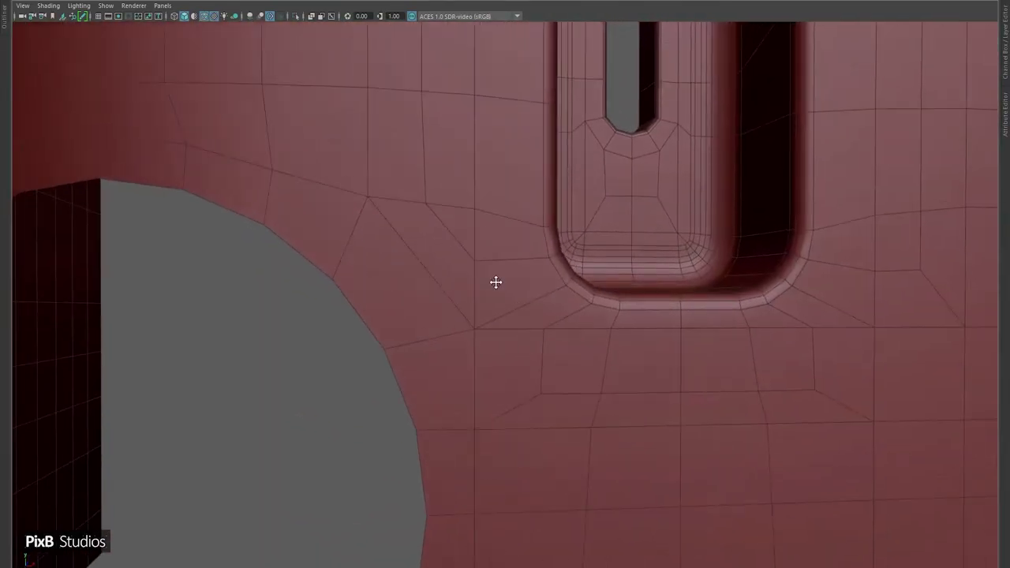
scroll(495, 282, down, 2)
alt+drag(495, 281, 530, 338)
key(F10)
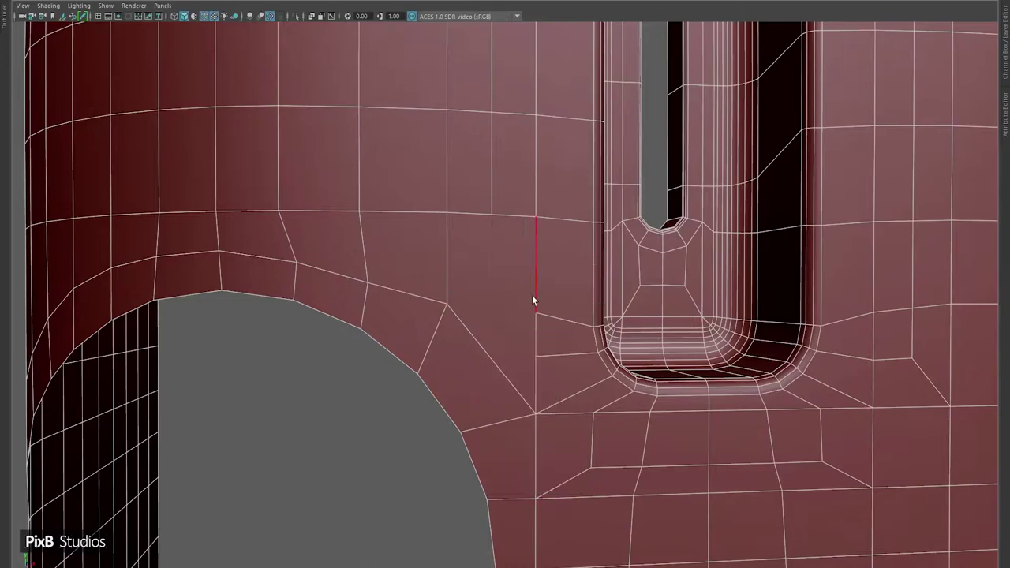
alt+drag(533, 299, 582, 279)
click(581, 279)
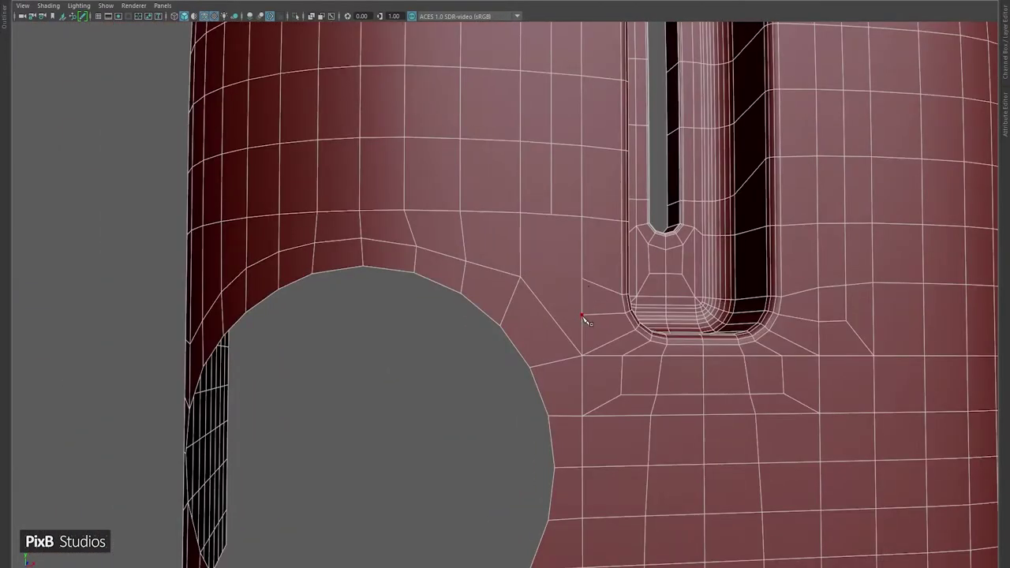
click(551, 213)
- Move a vertex beside the hole to even out the faces
right_drag(574, 223, 581, 189)
alt+drag(547, 244, 470, 194)
scroll(464, 252, down, 3)
scroll(495, 243, up, 3)
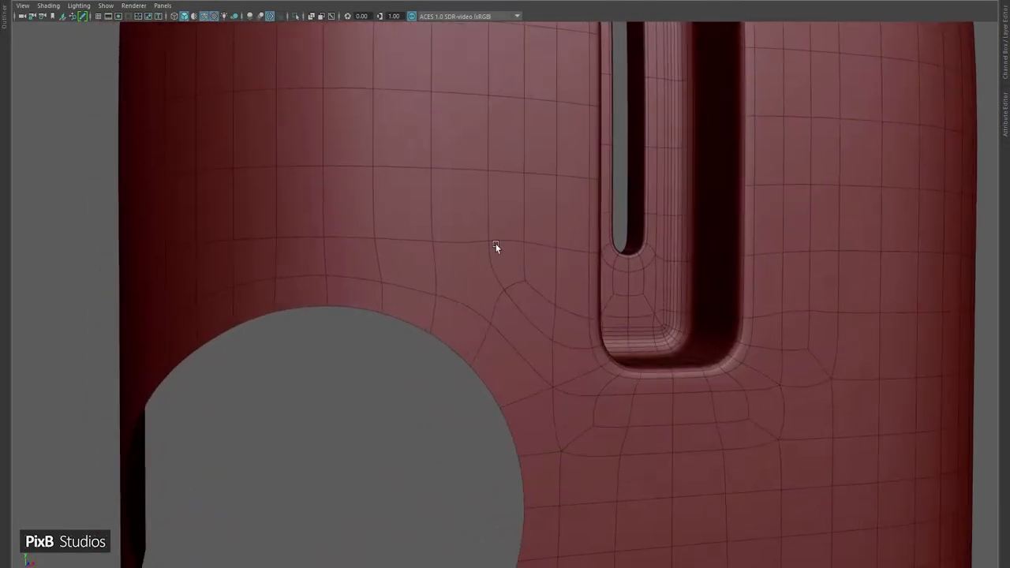
alt+drag(495, 244, 451, 198)
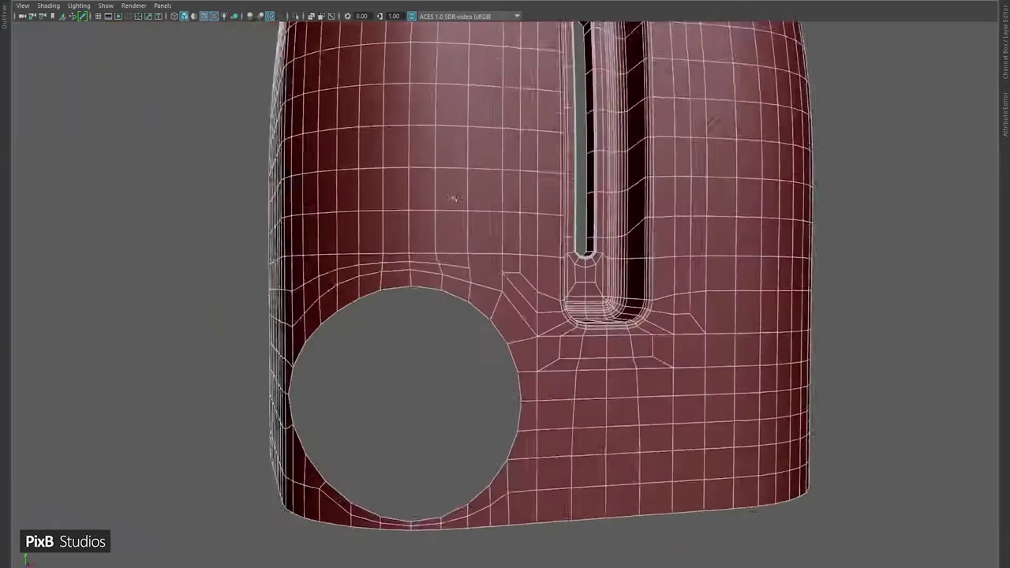
scroll(481, 268, up, 4)
- Apply Edit Edge Flow to an edge by the hole and one beside the slot
click(533, 178)
shift+right_drag(464, 187, 474, 268)
alt+drag(448, 241, 546, 215)
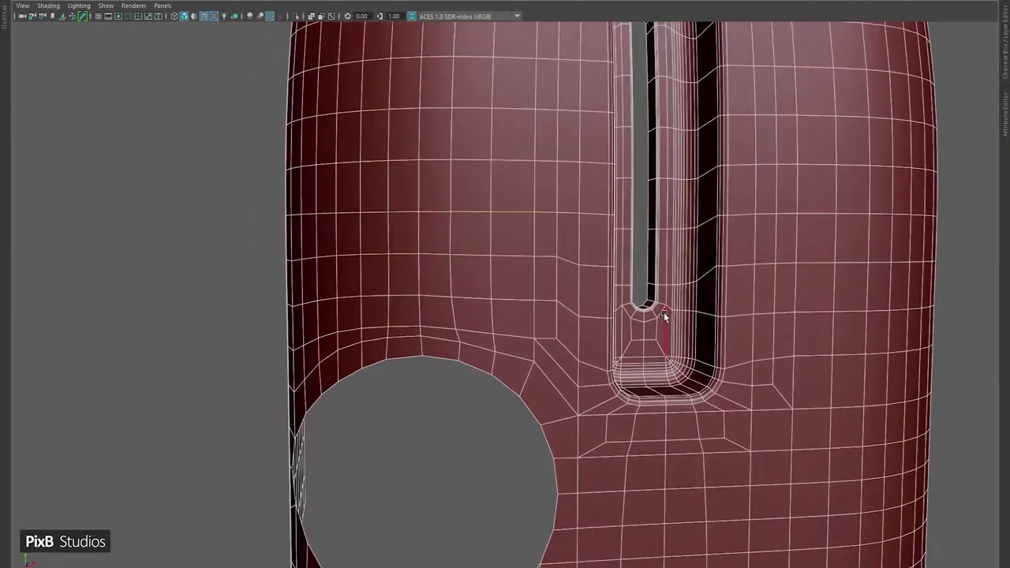
alt+drag(602, 147, 633, 273)
click(633, 273)
shift+right_drag(633, 273, 592, 342)
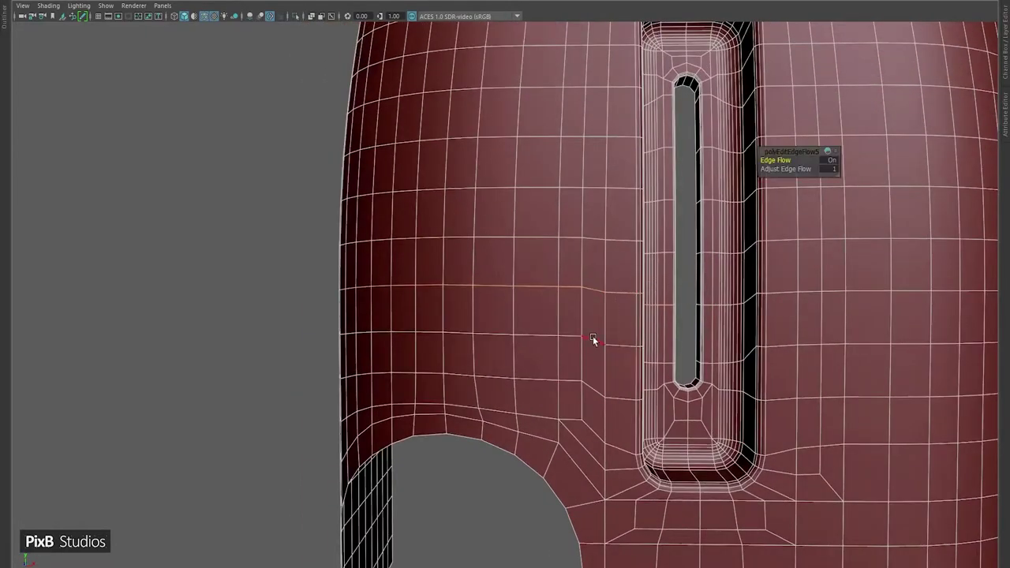
- Repeat Edge Flow with G on three more edges around the slot
alt+drag(512, 433, 726, 370)
click(634, 390)
key(g)
click(641, 304)
key(g)
click(685, 265)
key(g)
alt+drag(676, 273, 600, 382)
click(559, 333)
- Finish the edge flow smoothing and check the shell in smooth preview
key(g)
scroll(572, 301, down, 5)
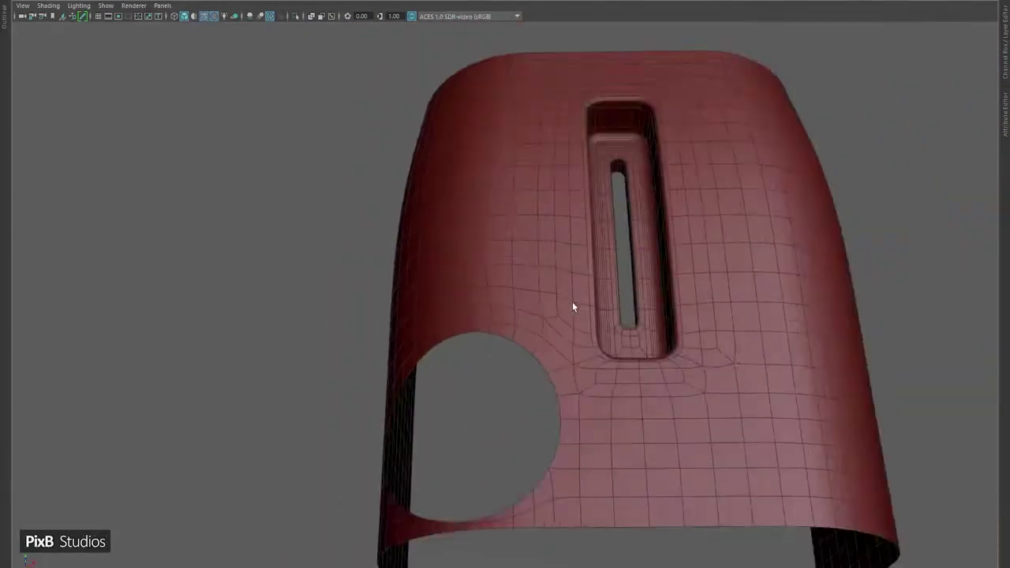
alt+drag(681, 261, 510, 273)
key(F8)
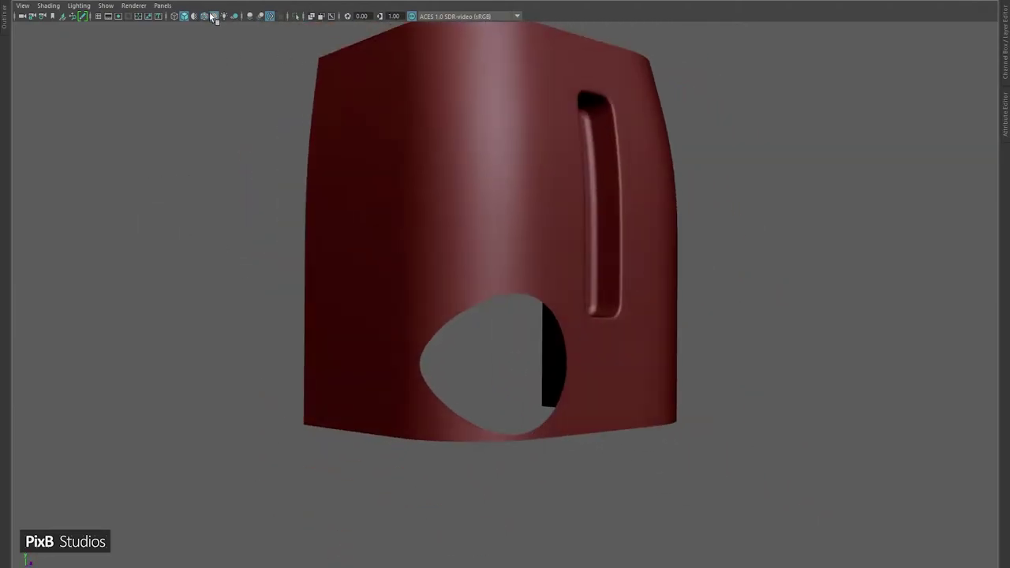
key(F8)
scroll(676, 397, up, 3)
scroll(552, 211, up, 2)
- Adjust the vertices above and around the hole rim, then return to object mode
click(539, 238)
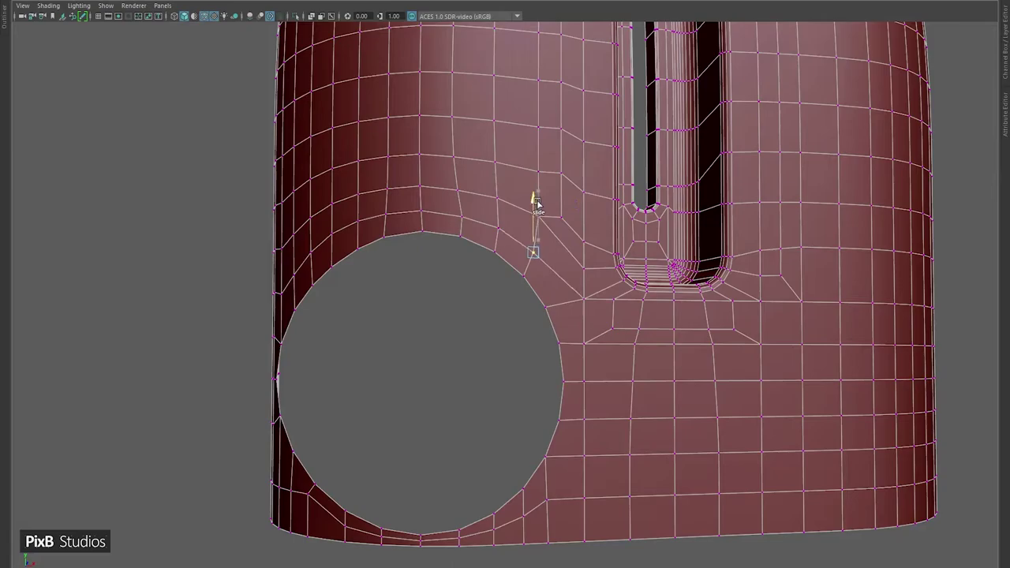
alt+drag(552, 211, 476, 213)
click(473, 217)
scroll(506, 272, up, 3)
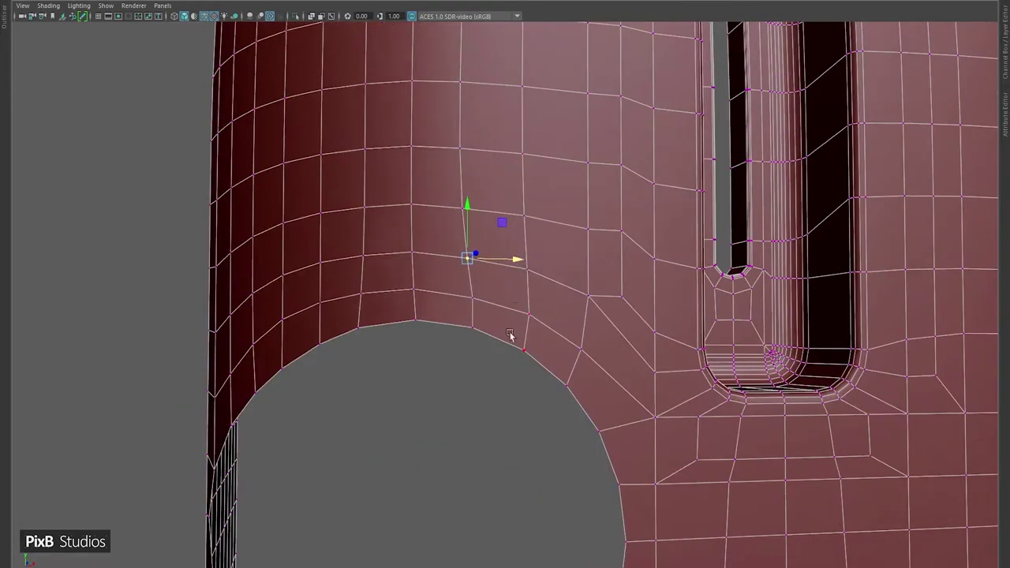
scroll(510, 336, down, 6)
key(F8)
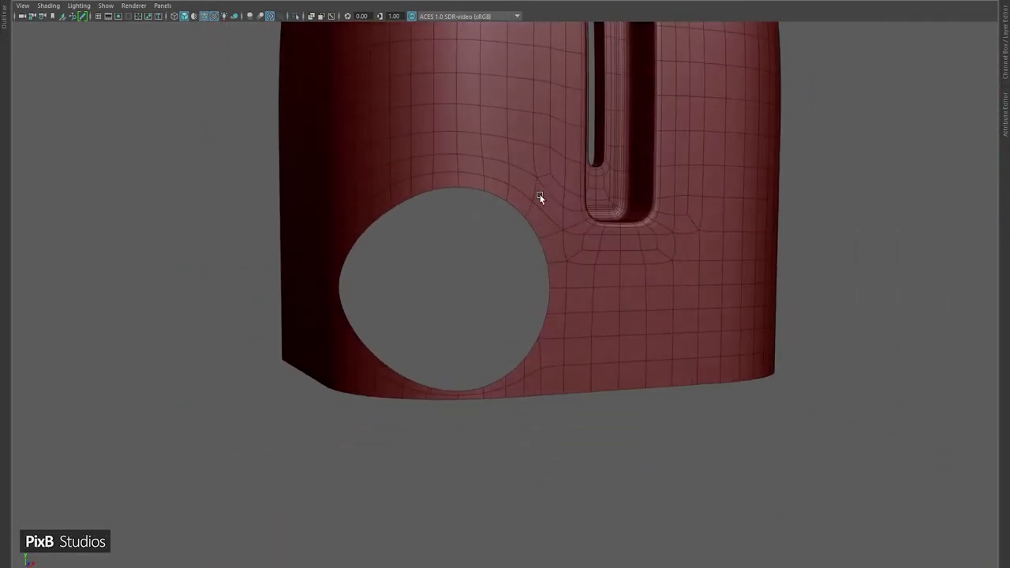
- Assign a shiny metal material, inspect without wireframe, then reopen Assign Existing Material
mouse_move(539, 184)
right_down()
mouse_move(578, 492)
mouse_move(623, 526)
right_up()
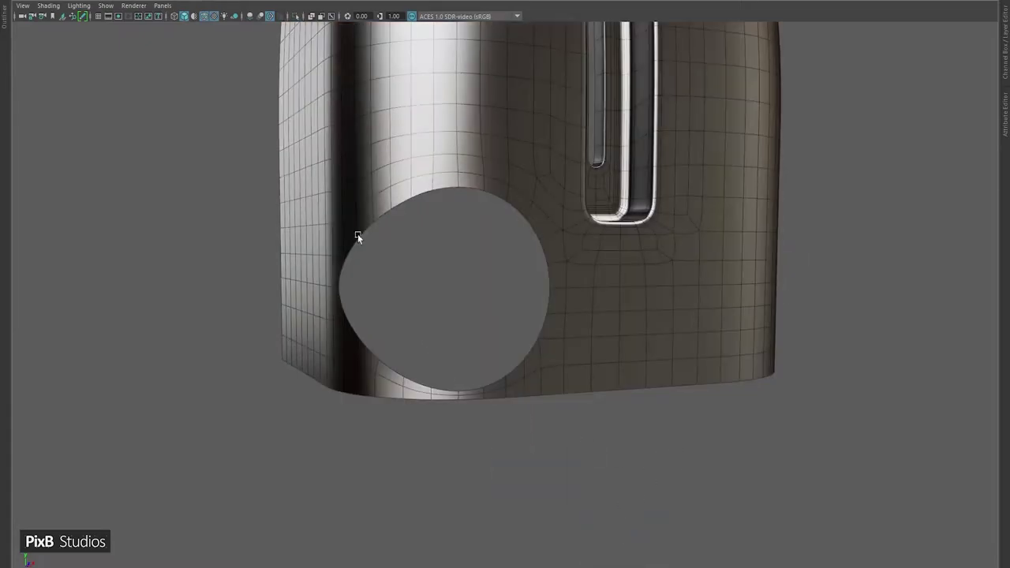
click(204, 17)
mouse_move(160, 171)
alt+mouse_down()
mouse_move(81, 182)
mouse_move(129, 189)
mouse_move(111, 226)
mouse_move(48, 210)
mouse_move(61, 192)
mouse_move(142, 187)
mouse_move(7, 189)
mouse_move(257, 205)
alt+mouse_up()
click(257, 205)
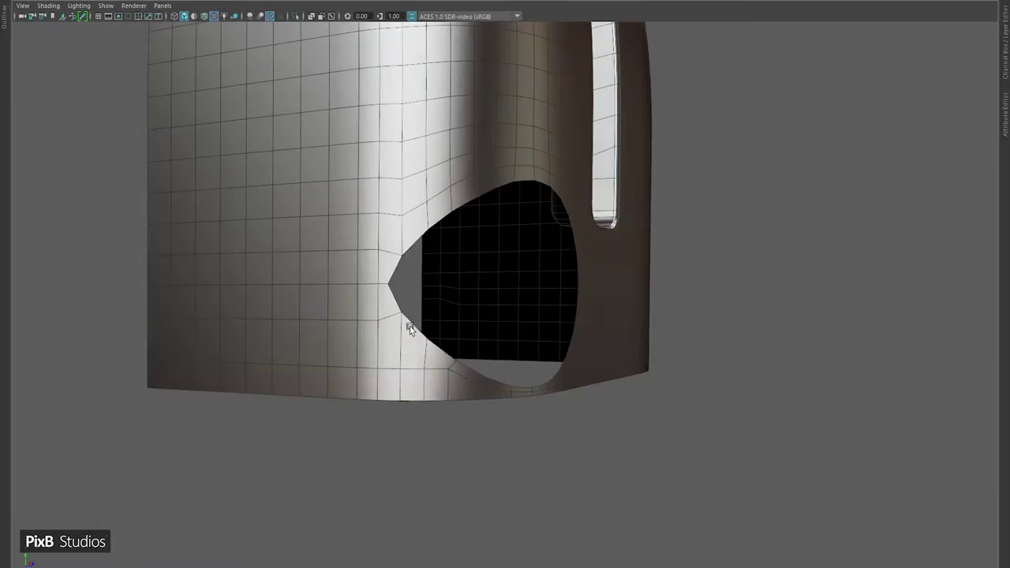
click(369, 504)
click(355, 300)
alt+drag(444, 333, 437, 307)
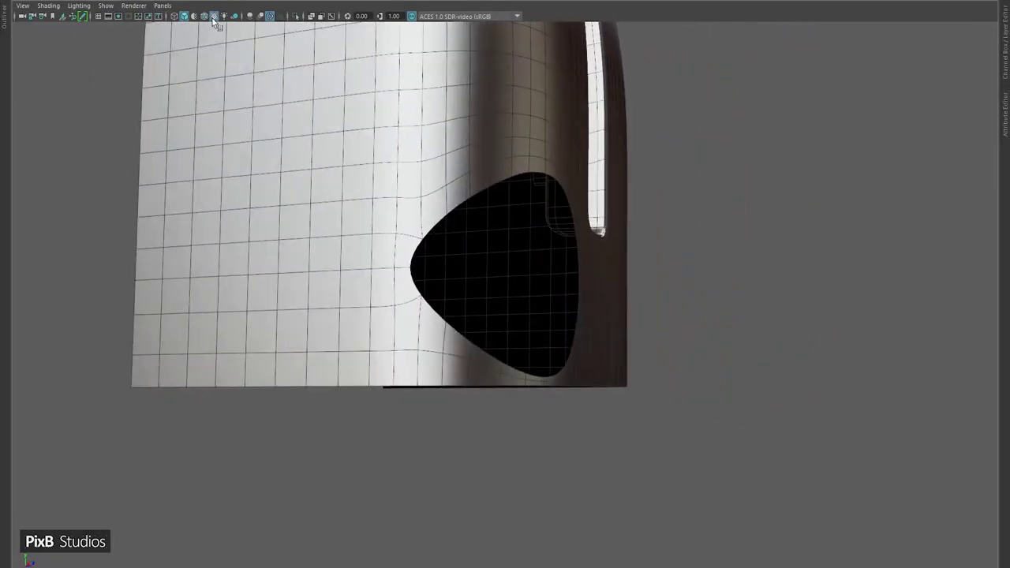
click(97, 67)
alt+drag(185, 137, 256, 107)
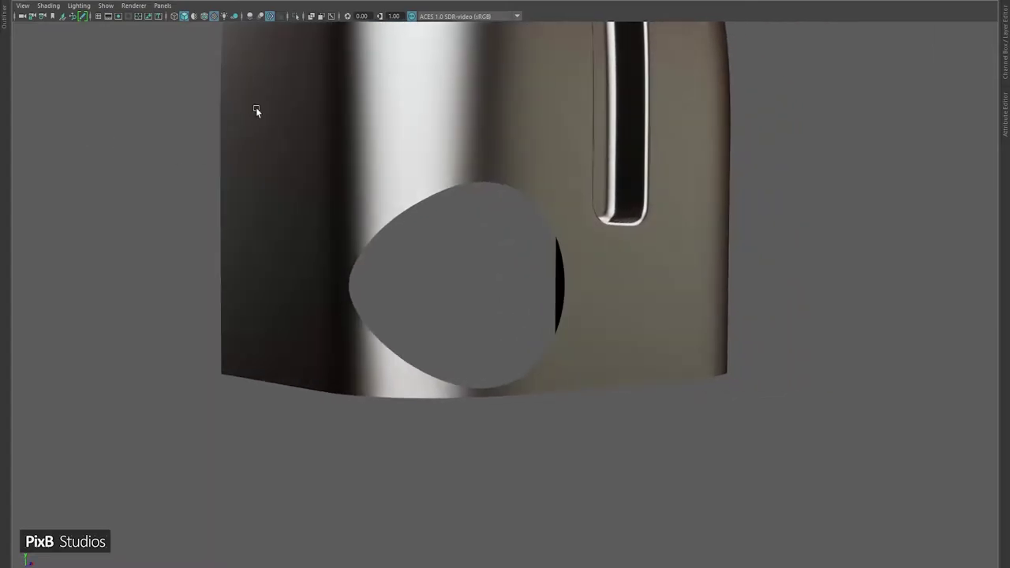
click(209, 15)
mouse_move(328, 111)
right_down()
mouse_move(327, 392)
mouse_move(349, 413)
mouse_move(418, 424)
mouse_move(426, 437)
right_up()
- Assign Clay_Red_Rough to the shell and extrude the hole's rim edges with thickness -0.28
alt+drag(426, 437, 414, 272)
key(F10)
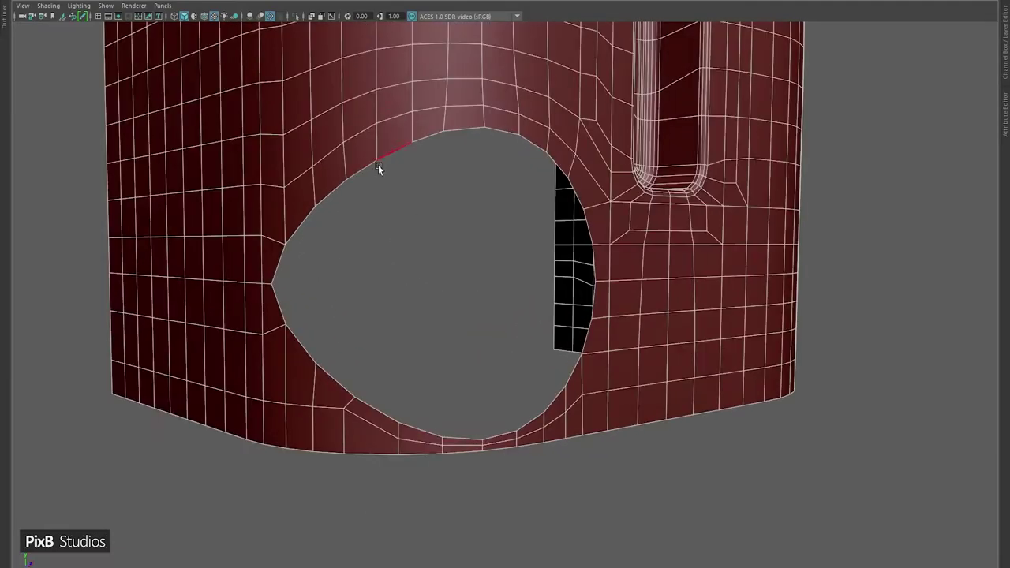
alt+drag(451, 217, 448, 218)
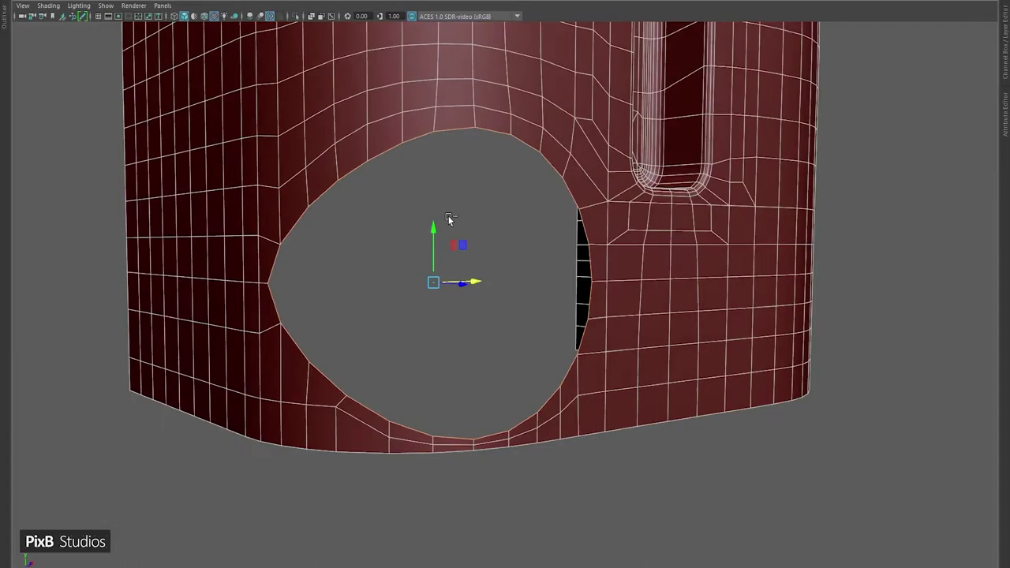
key(ctrl+e)
alt+drag(396, 250, 470, 328)
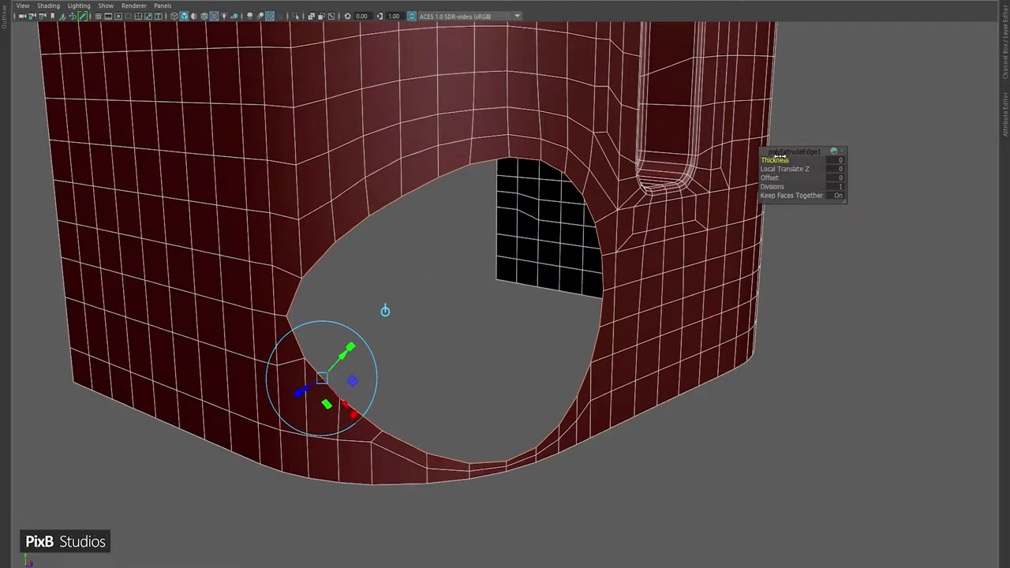
drag(779, 157, 505, 266)
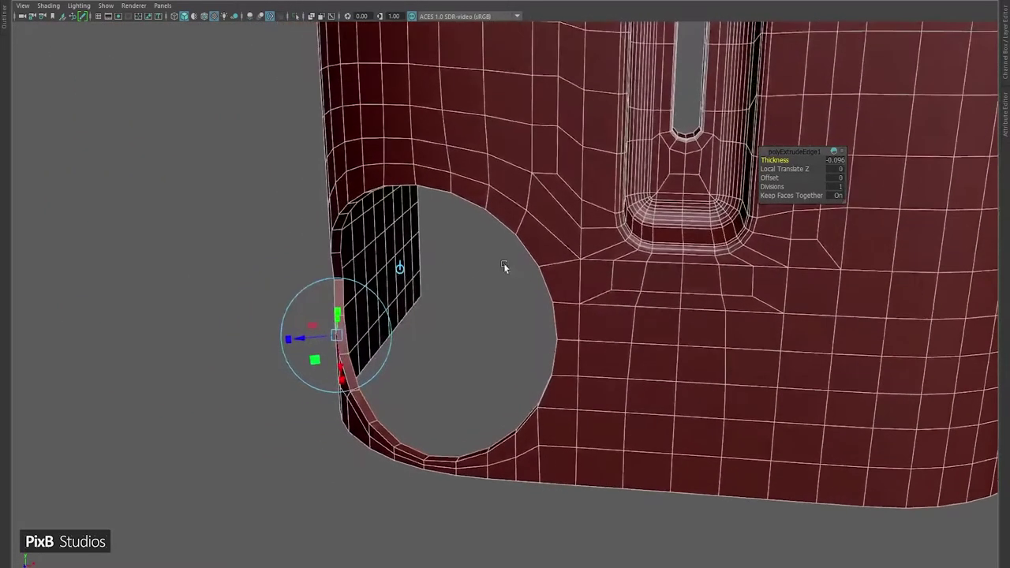
- Extrude the rim edges again and push the new loop inward into the body
key(ctrl+e)
key(w)
alt+drag(478, 319, 452, 281)
scroll(494, 354, up, 6)
mouse_move(467, 338)
alt+mouse_down()
mouse_move(423, 340)
mouse_move(469, 326)
alt+mouse_up()
- Select the face loop and edges around the hole's inner rim
click(390, 330)
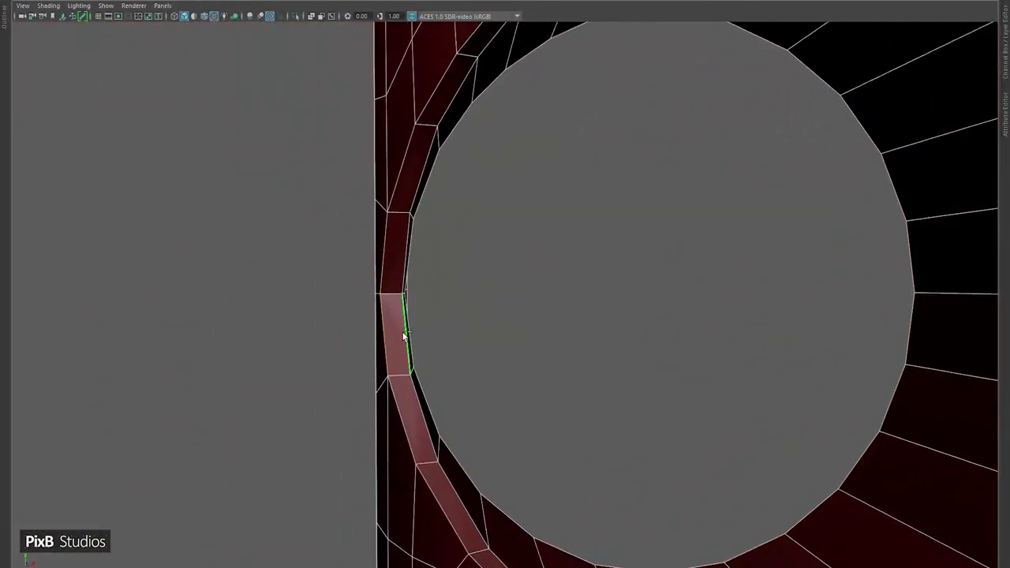
alt+drag(403, 337, 416, 331)
right_click(418, 332)
click(418, 334)
right_click(429, 290)
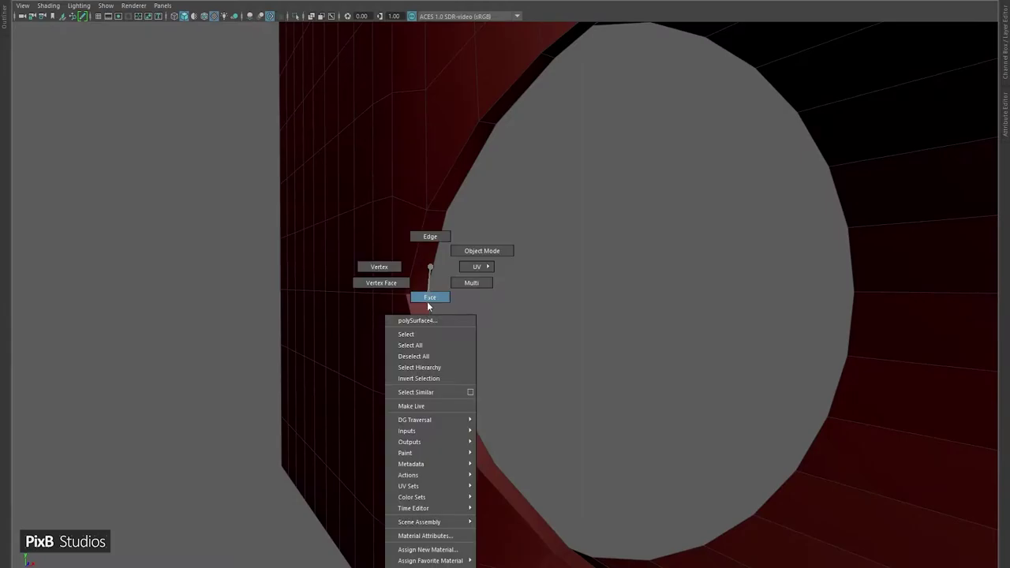
click(426, 298)
double_click(418, 280)
shift+right_drag(469, 299, 484, 224)
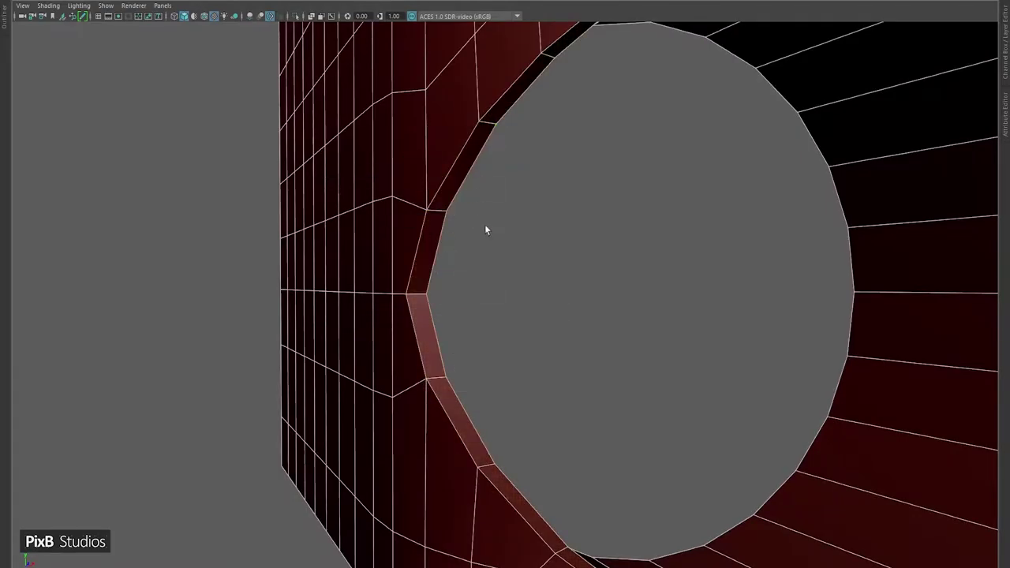
scroll(489, 232, down, 5)
alt+middle_drag(498, 246, 467, 290)
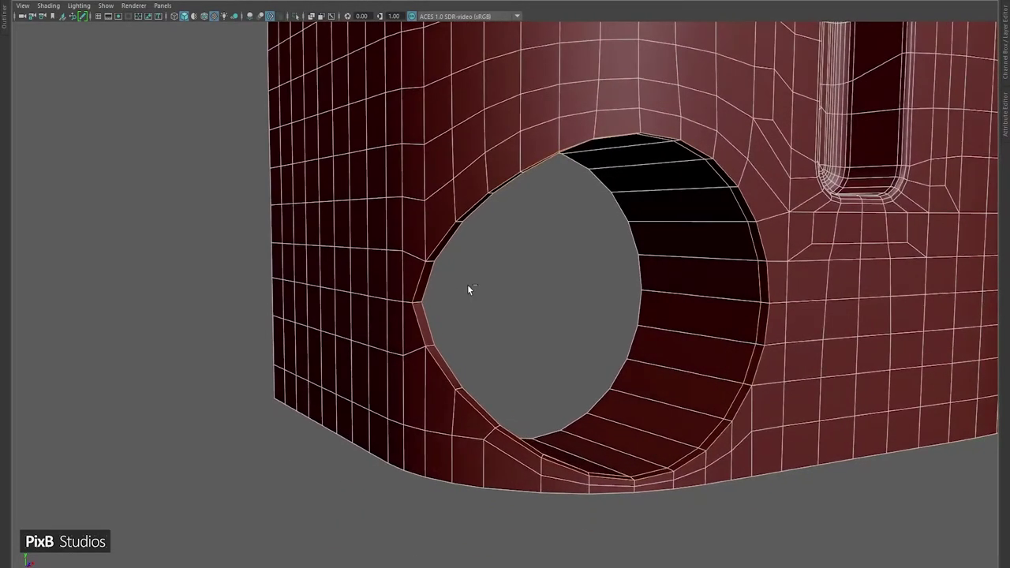
- Bevel the hole's full outer rim edge loop, widening Fraction to about 0.914
key(ctrl+b)
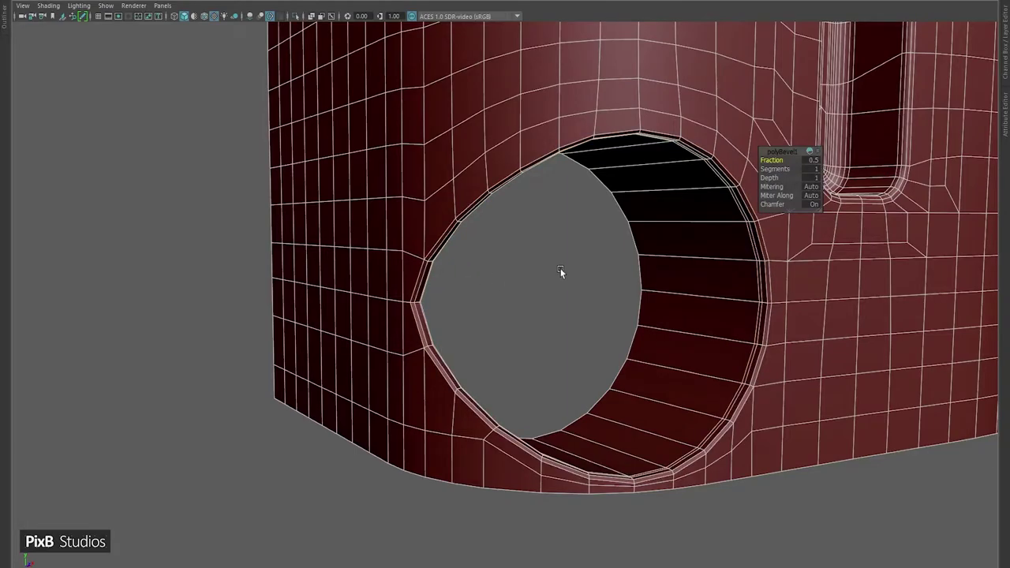
click(750, 217)
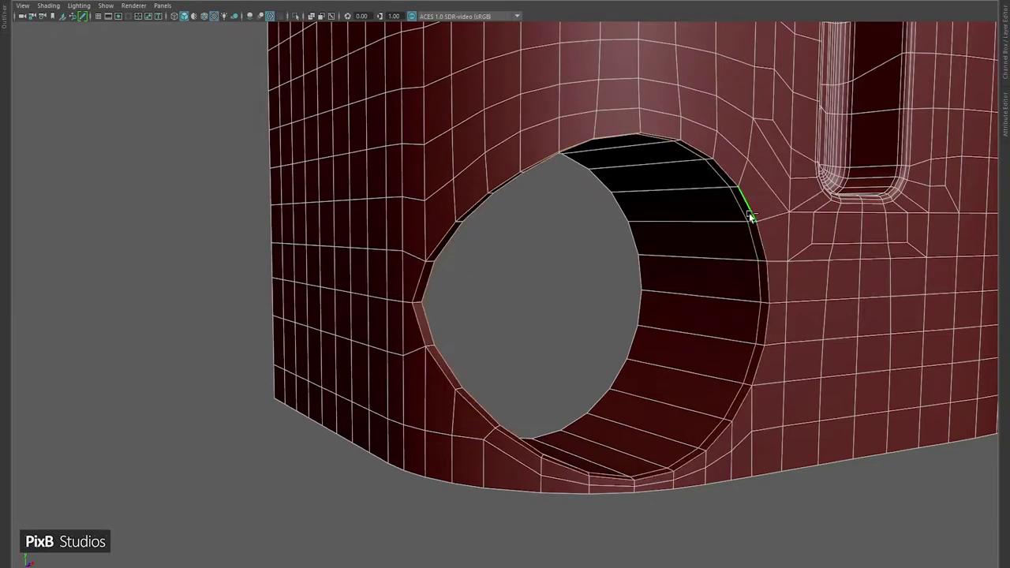
double_click(758, 306)
key(ctrl+b)
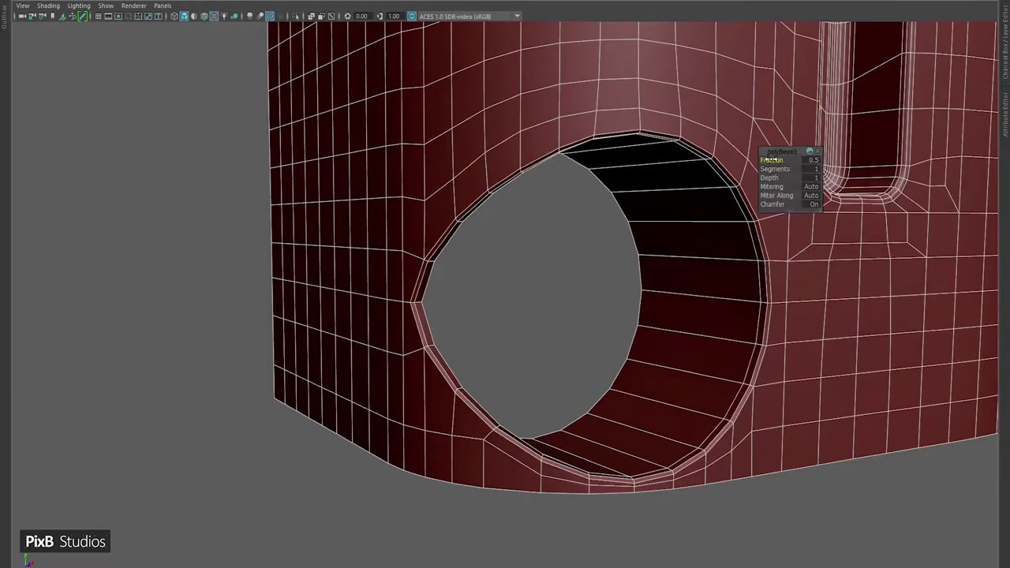
drag(799, 161, 986, 175)
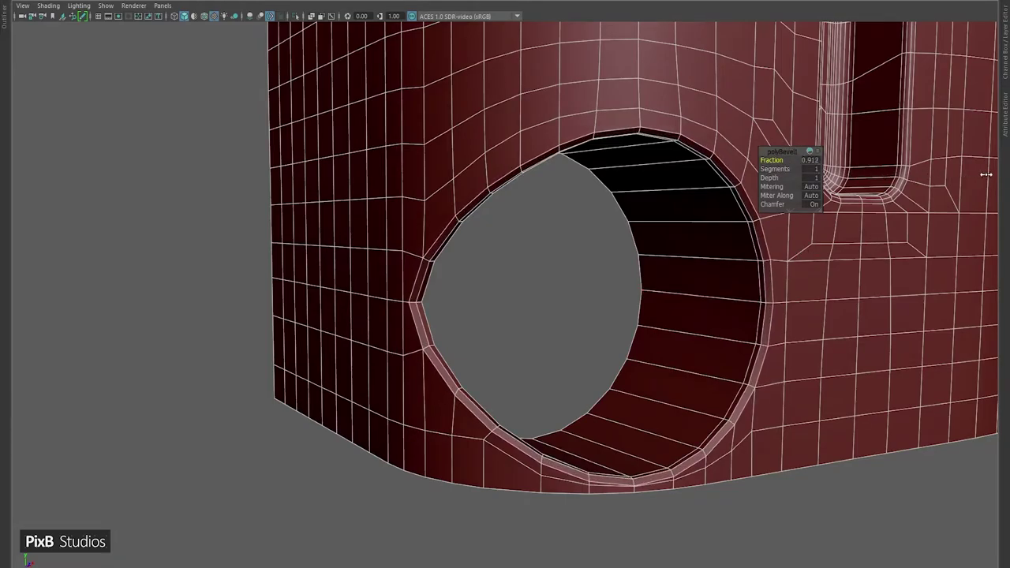
alt+drag(635, 203, 646, 229)
middle_drag(647, 229, 603, 248)
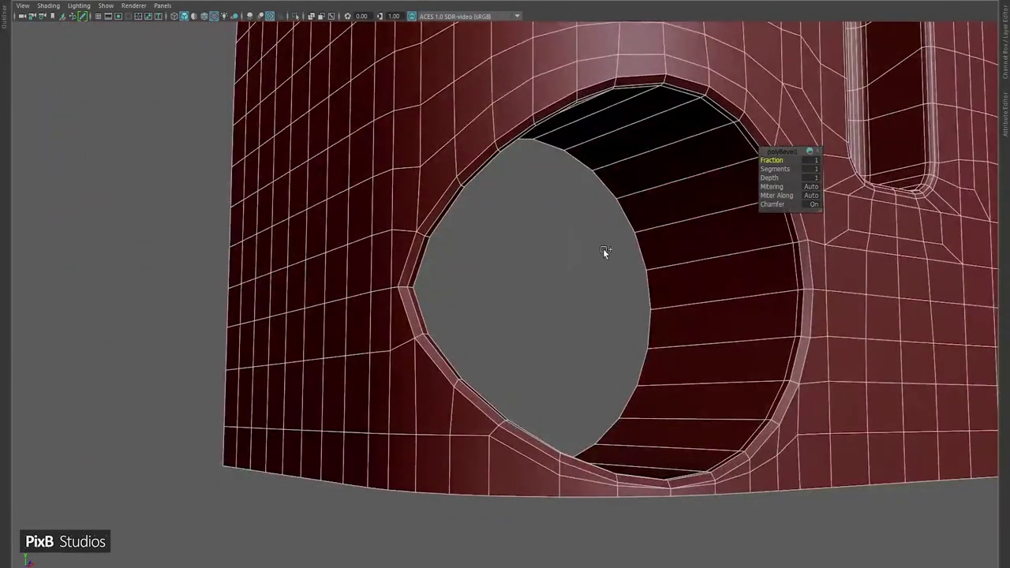
alt+drag(660, 249, 620, 255)
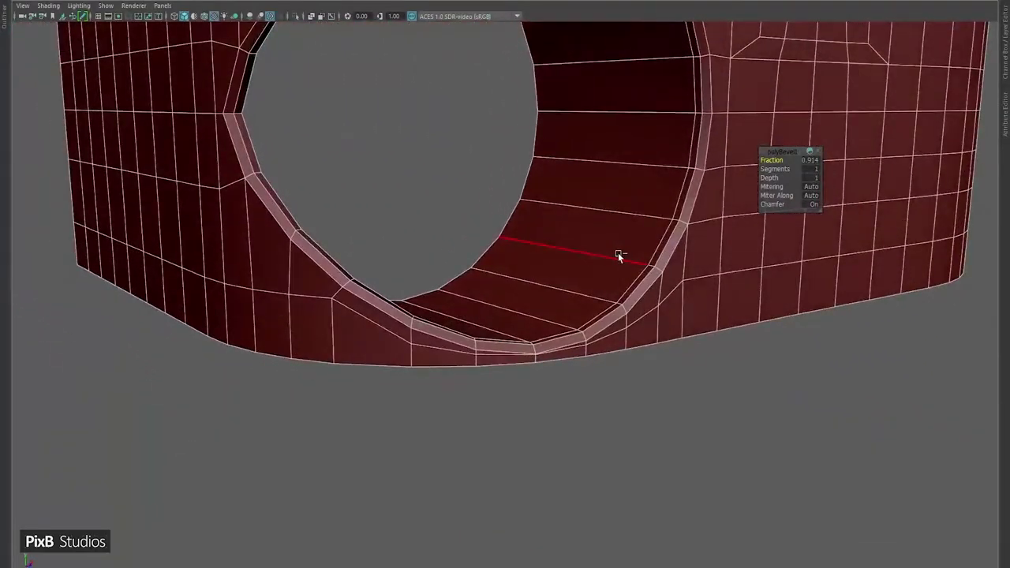
- Slide the vertex under the hole slightly along its edges
key(q)
right_drag(529, 266, 453, 273)
scroll(453, 273, up, 3)
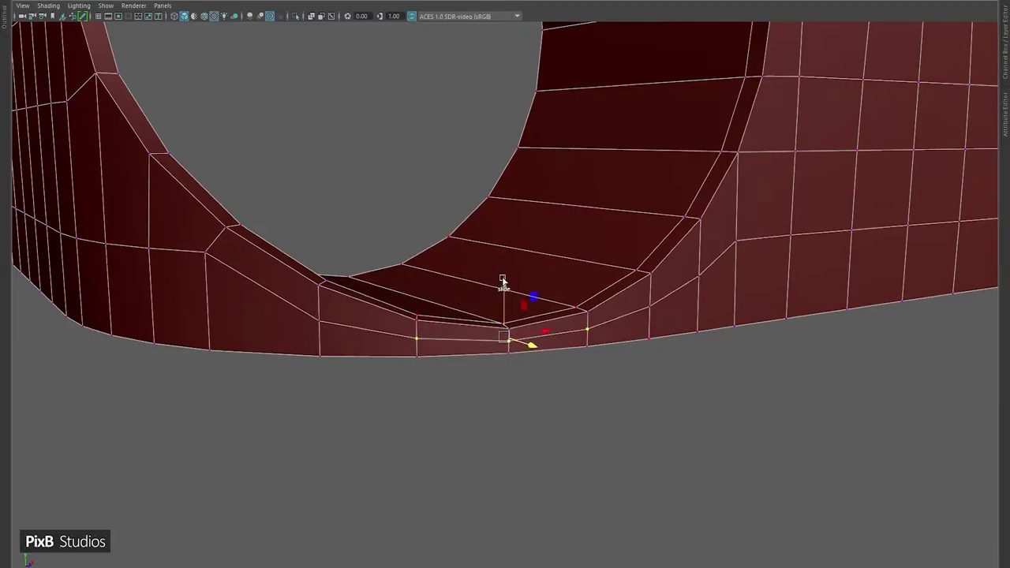
middle_drag(503, 280, 502, 284)
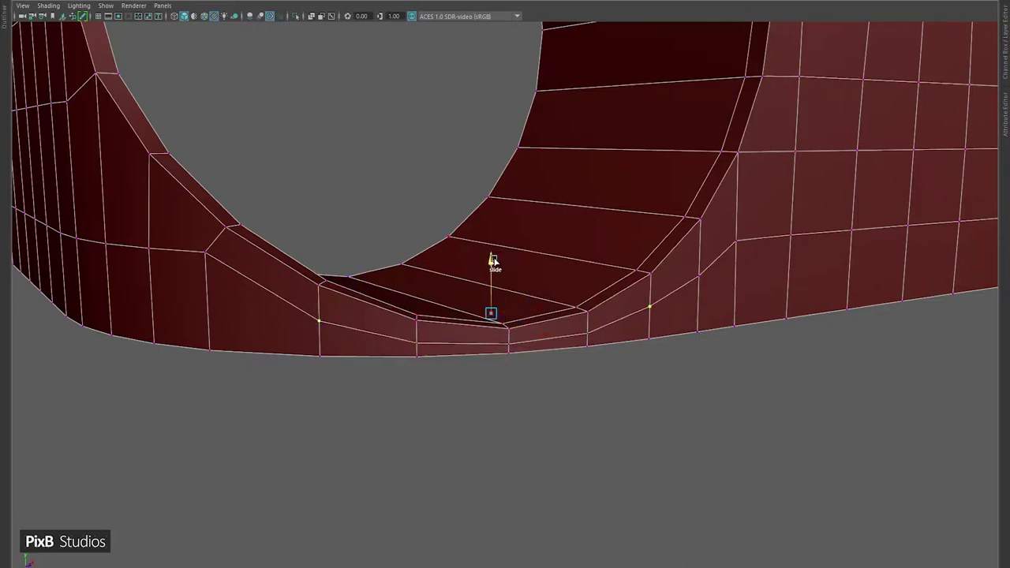
drag(492, 260, 493, 262)
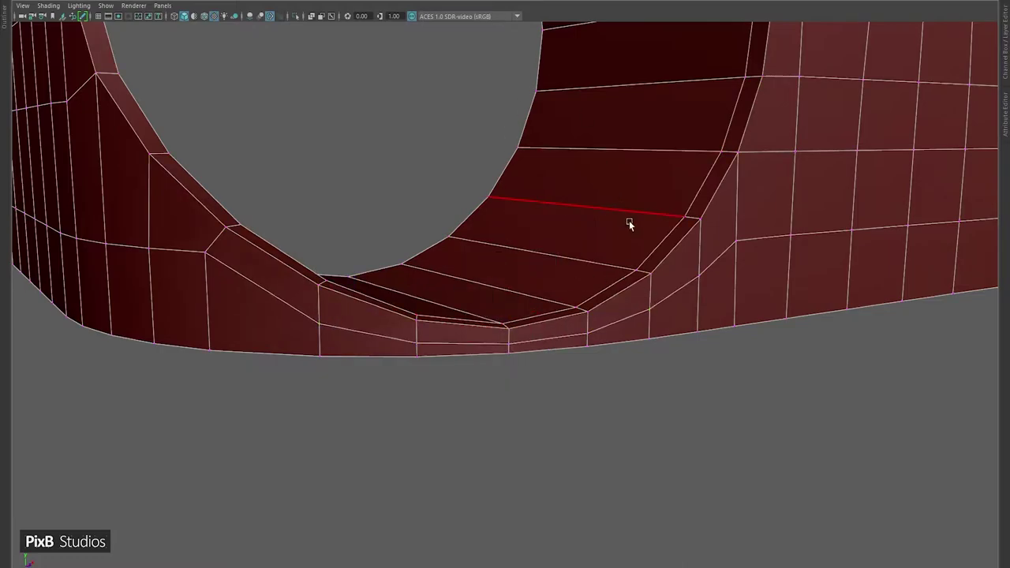
key(q)
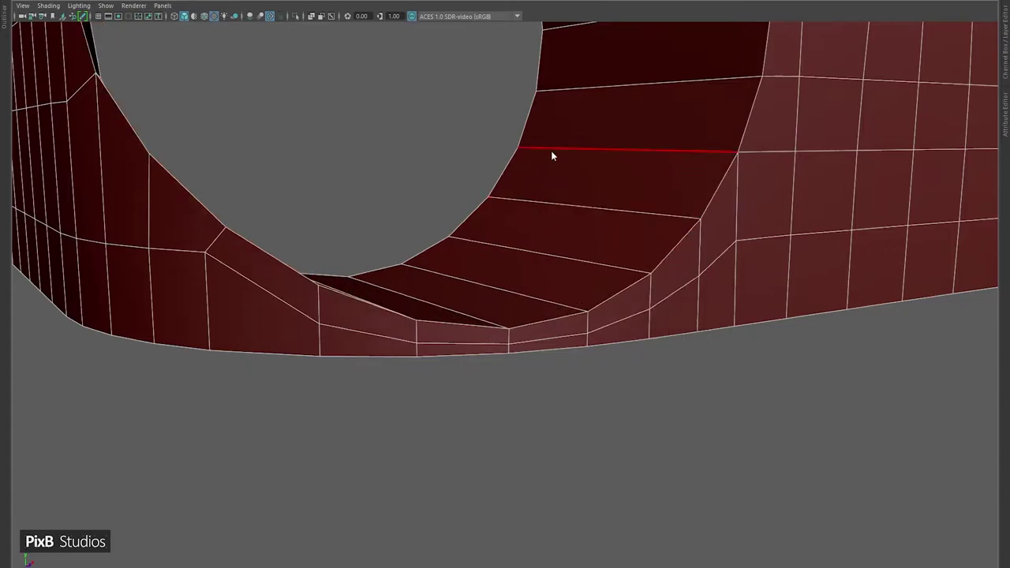
- Bevel the edge loop circling inside the hole's tube with 3 segments at fraction 0.841
key(F11)
click(601, 212)
shift+click(644, 179)
shift+double_click(601, 161)
shift+right_drag(601, 161, 527, 111)
key(ctrl+b)
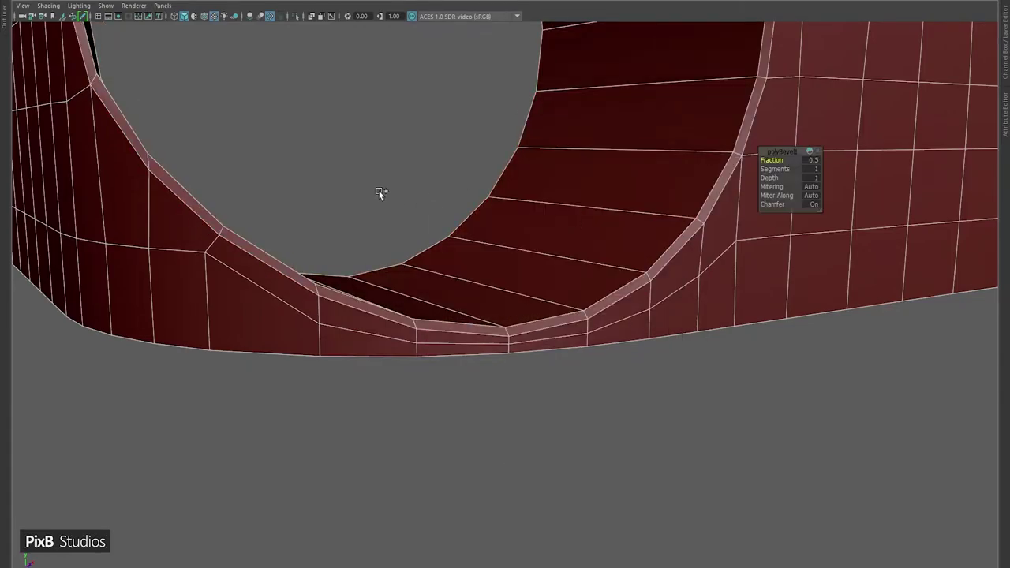
drag(379, 194, 506, 226)
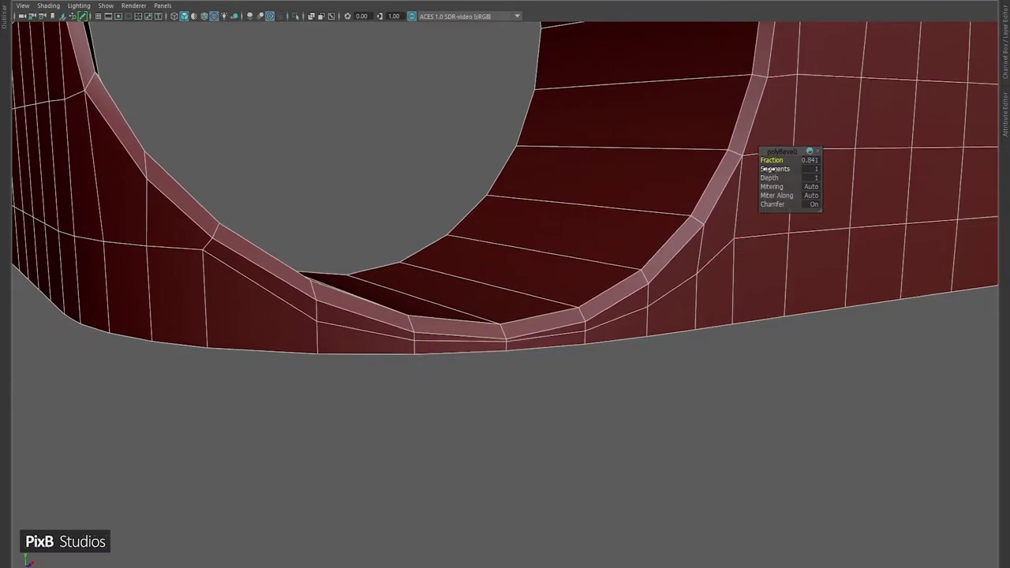
drag(772, 168, 779, 168)
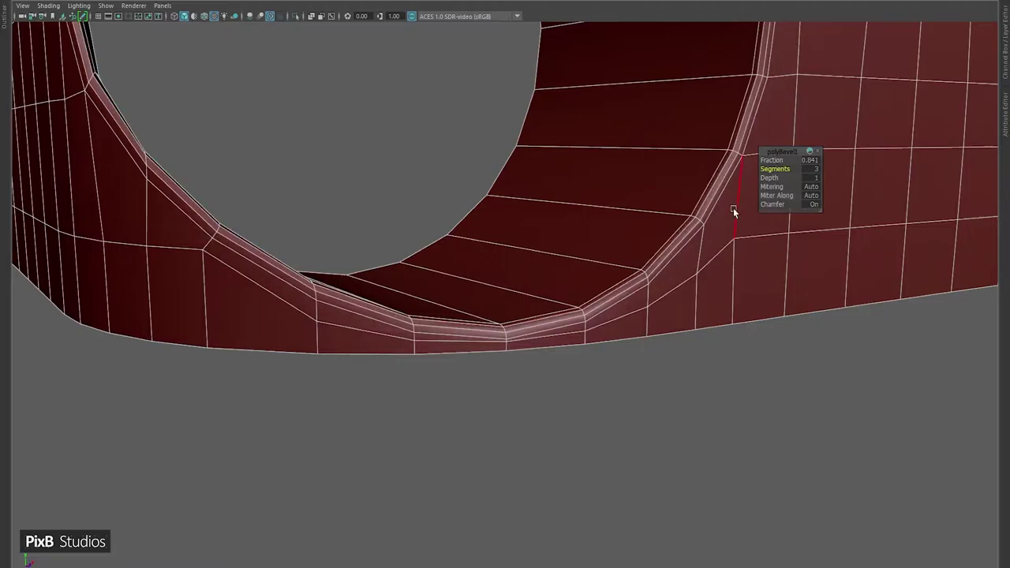
click(877, 180)
alt+drag(723, 428, 370, 271)
alt+right_drag(370, 270, 469, 313)
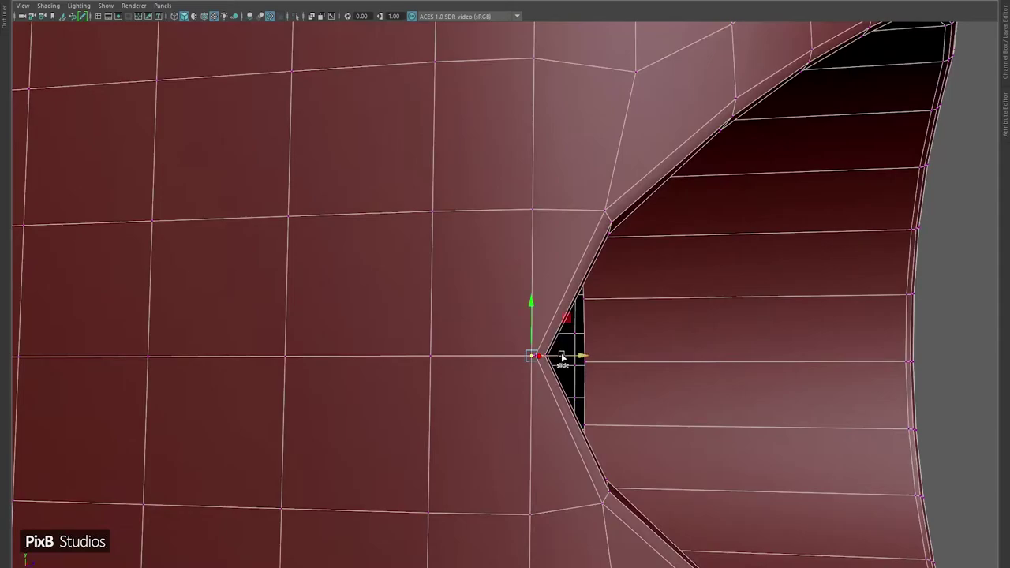
- Slide the vertices beside the hole's pointed edge left and up to even out the quads
drag(562, 356, 505, 349)
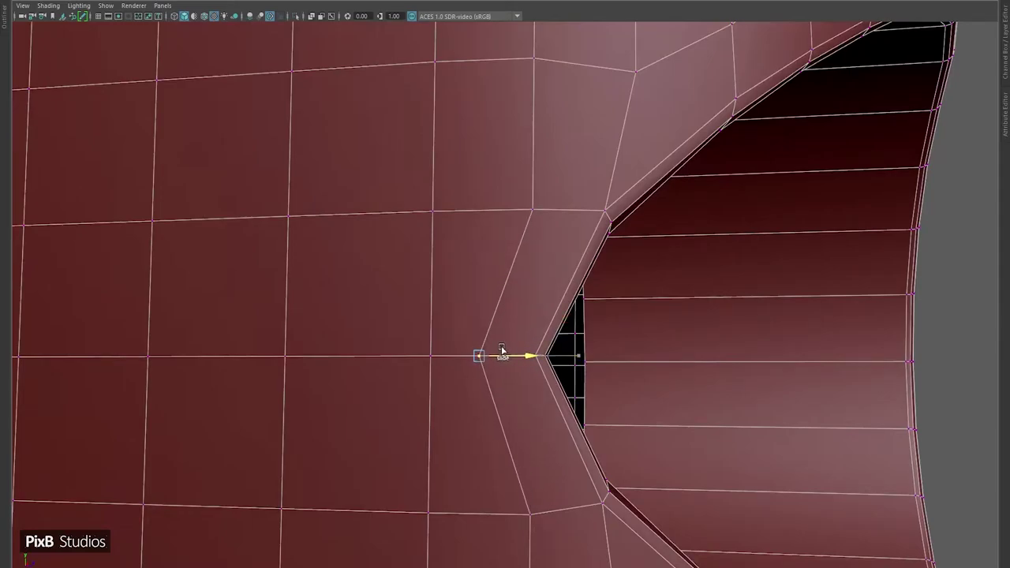
scroll(528, 373, down, 3)
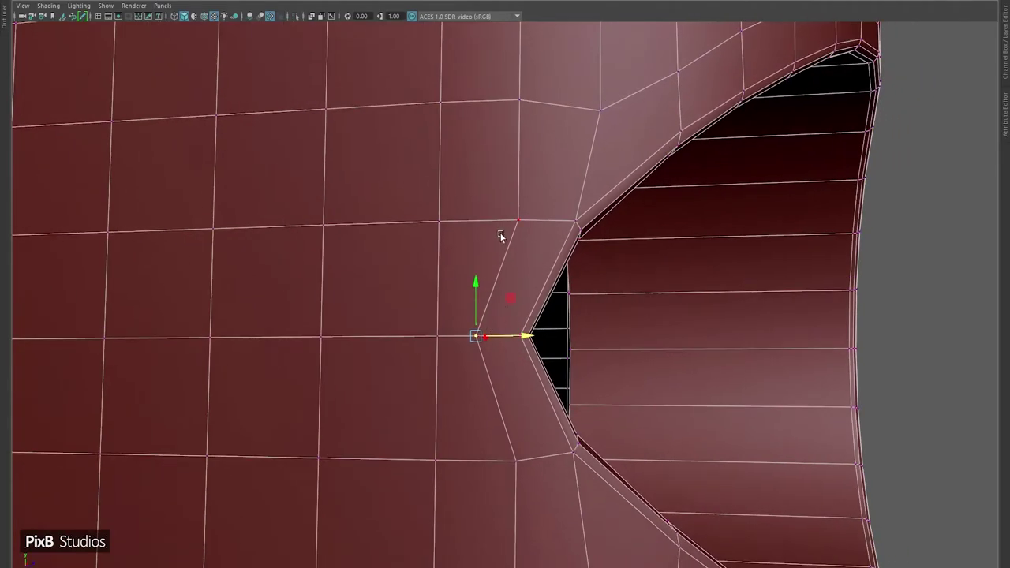
drag(516, 172, 515, 169)
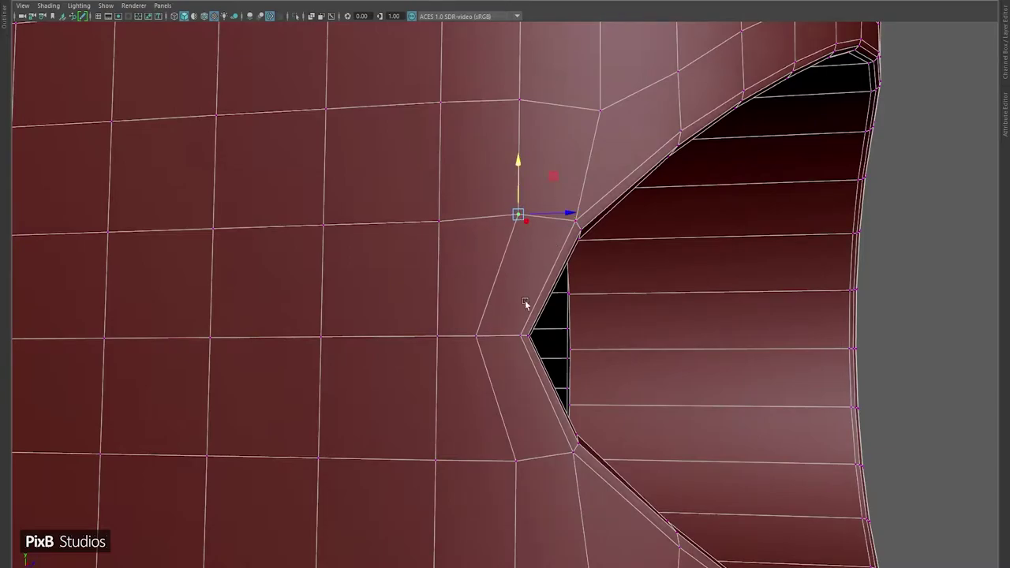
alt+middle_drag(525, 304, 505, 268)
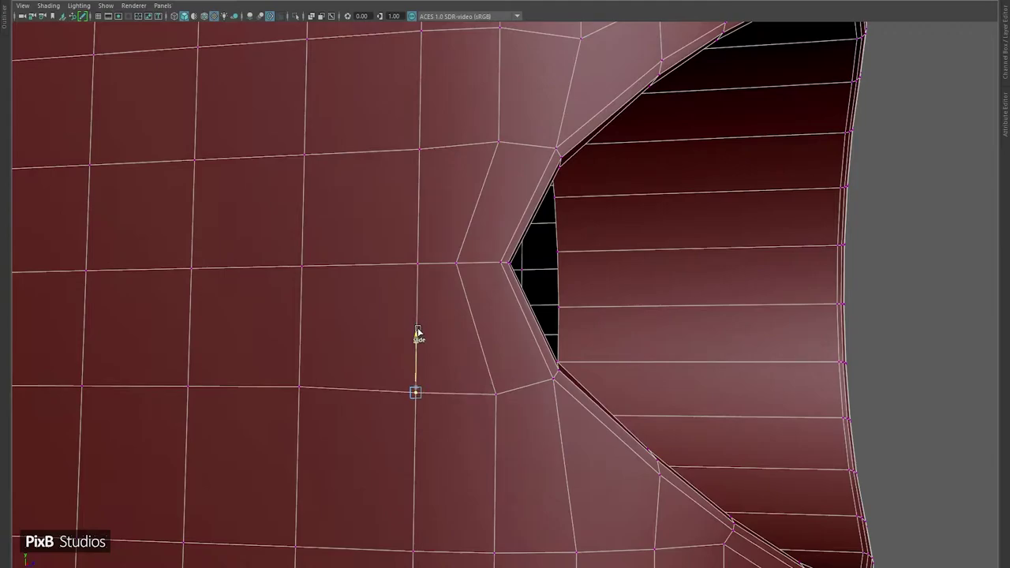
alt+middle_drag(404, 305, 423, 347)
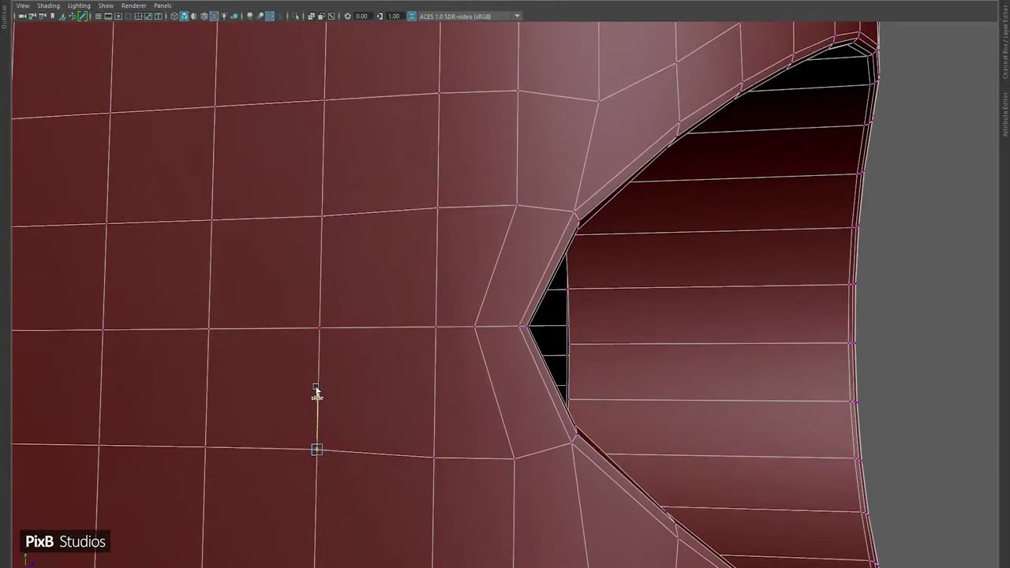
scroll(386, 336, down, 10)
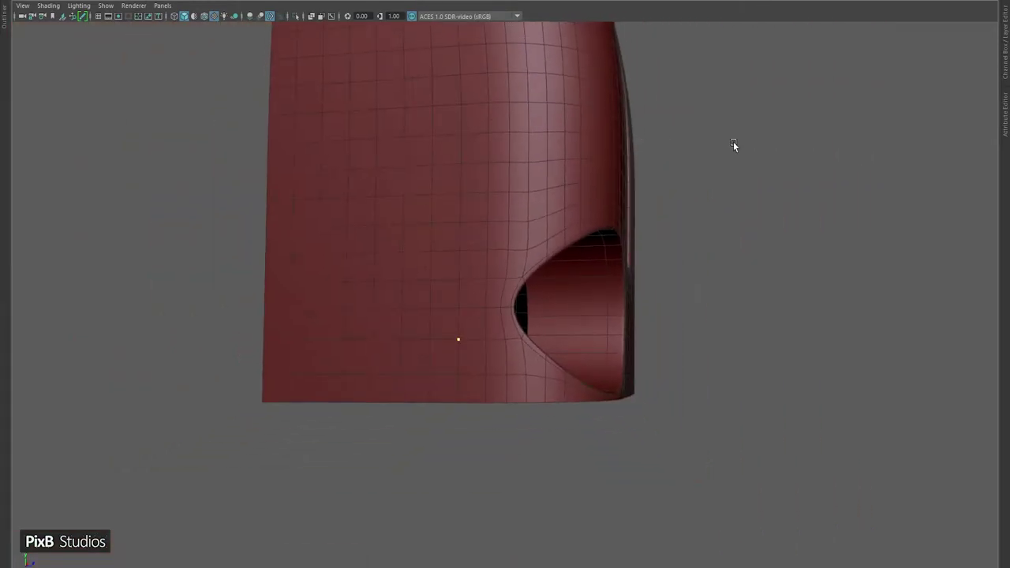
alt+drag(733, 141, 725, 173)
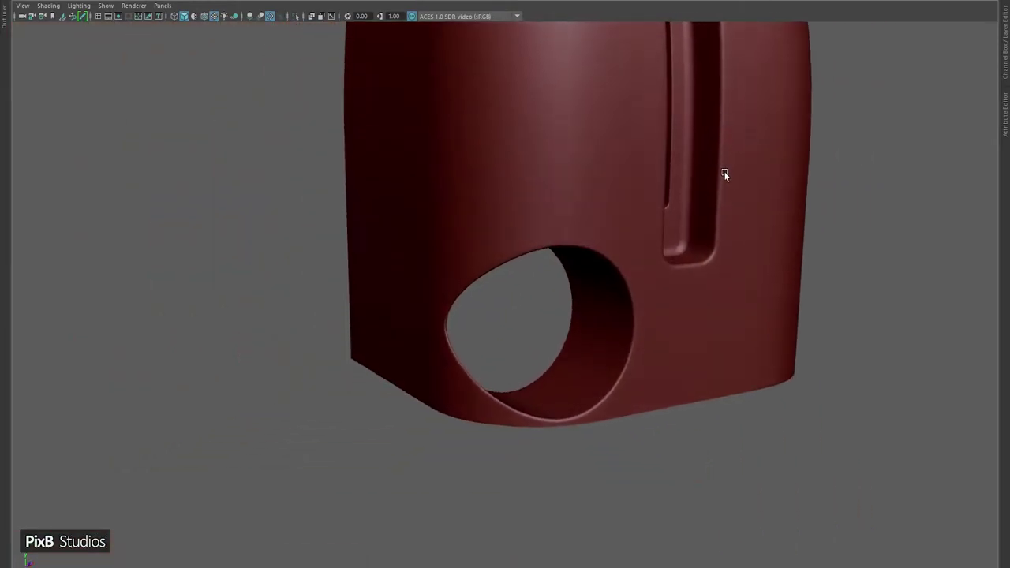
scroll(373, 353, up, 5)
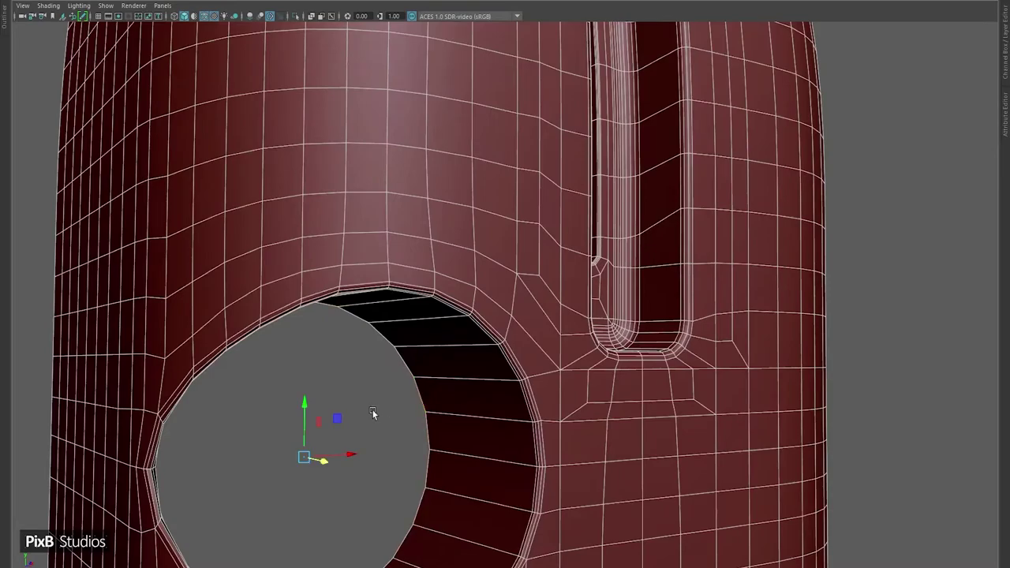
- Fill the side hole with a cap of faces
alt+middle_drag(373, 414, 416, 251)
key(r)
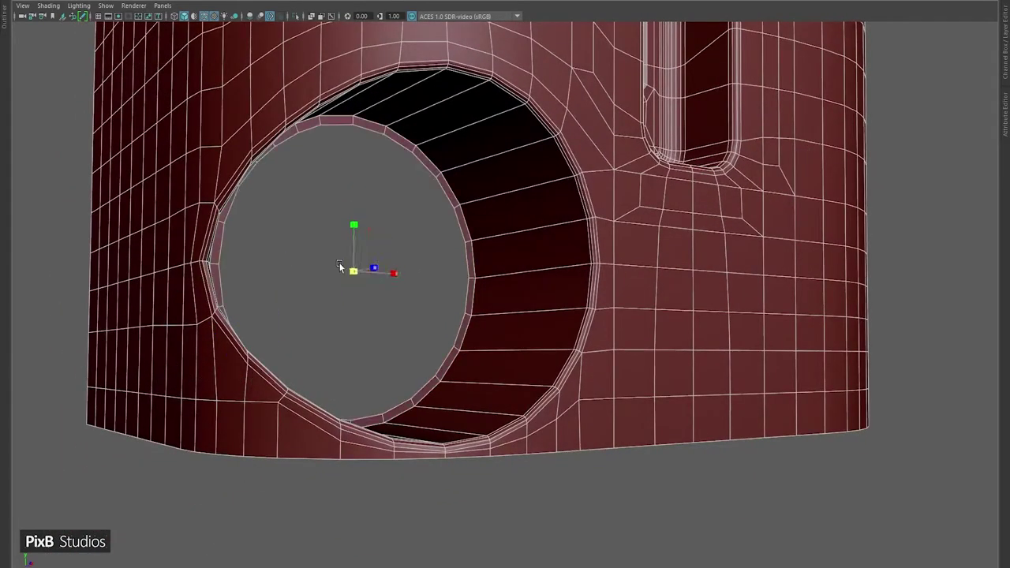
shift+right_drag(438, 225, 462, 227)
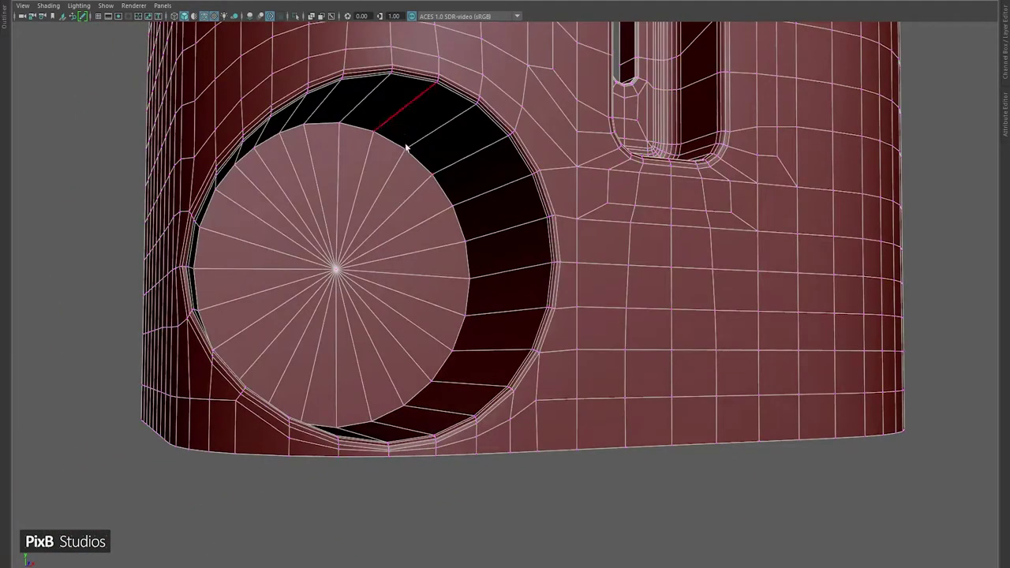
- Bevel the cap's rim at fraction about 0.234 and preview it smoothed
alt+drag(412, 159, 364, 210)
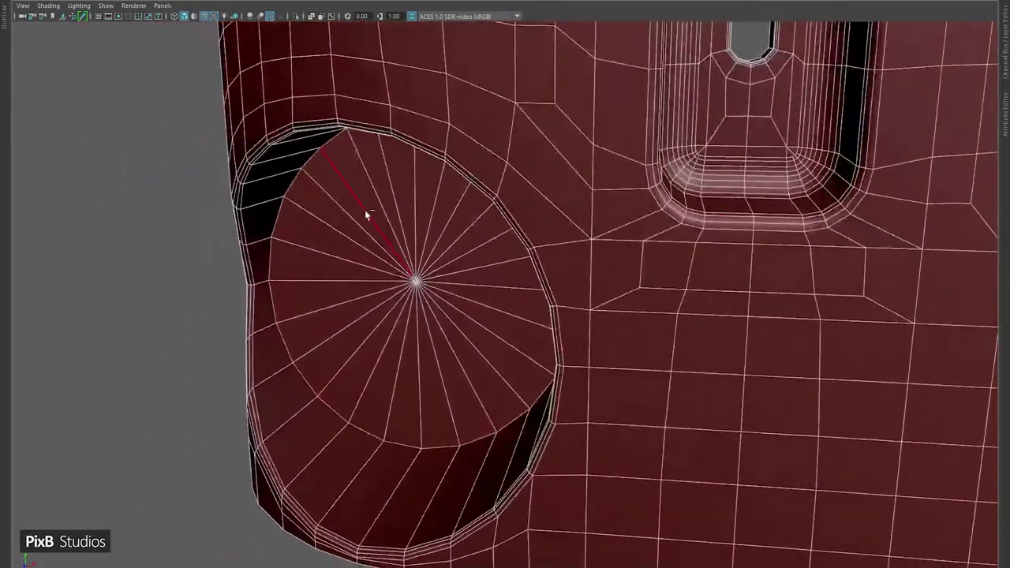
key(ctrl+b)
middle_drag(363, 211, 254, 248)
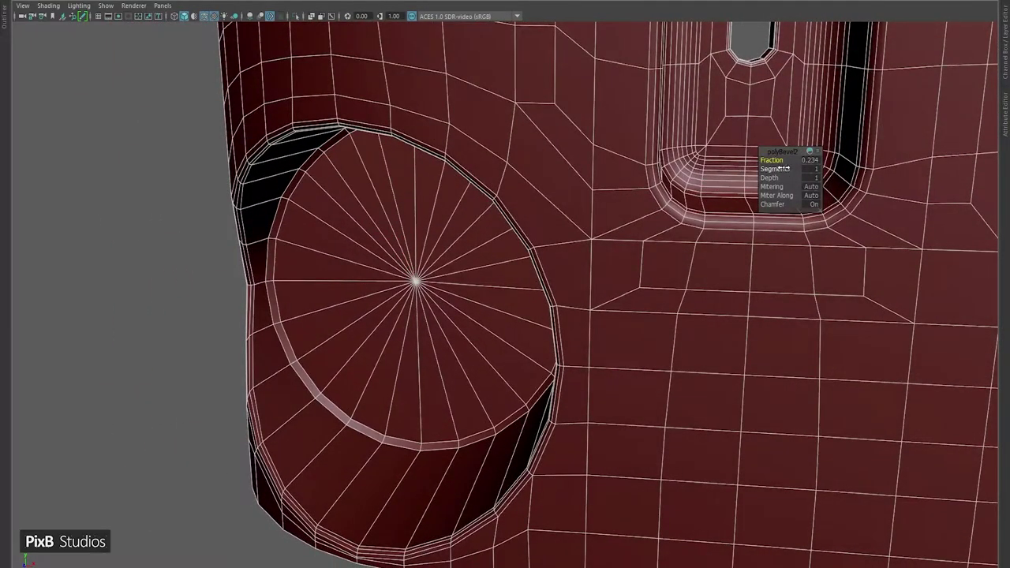
key(3)
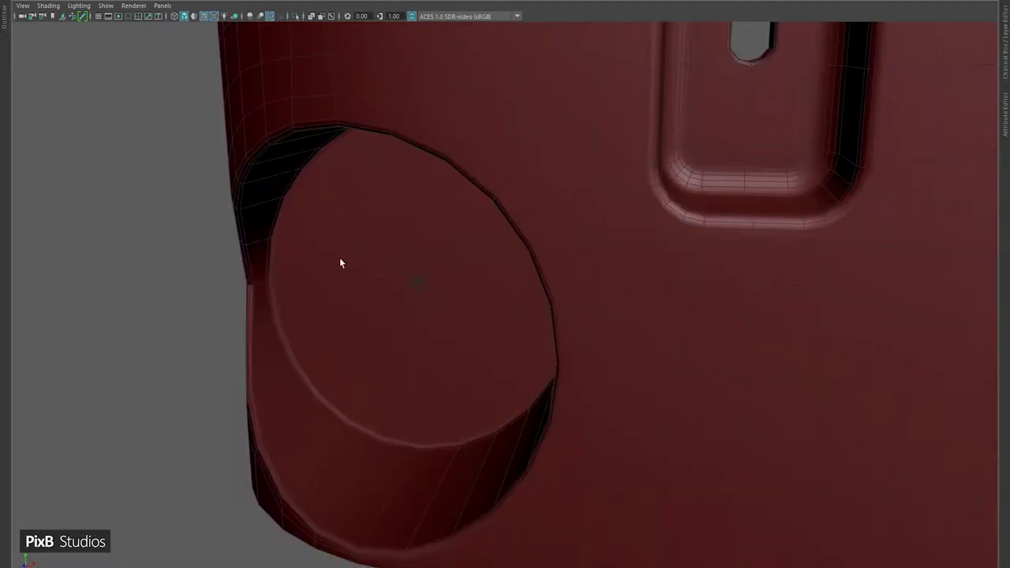
alt+drag(340, 257, 286, 261)
- Draw a cylinder facing the cap and give it 32 axis subdivisions
key(1)
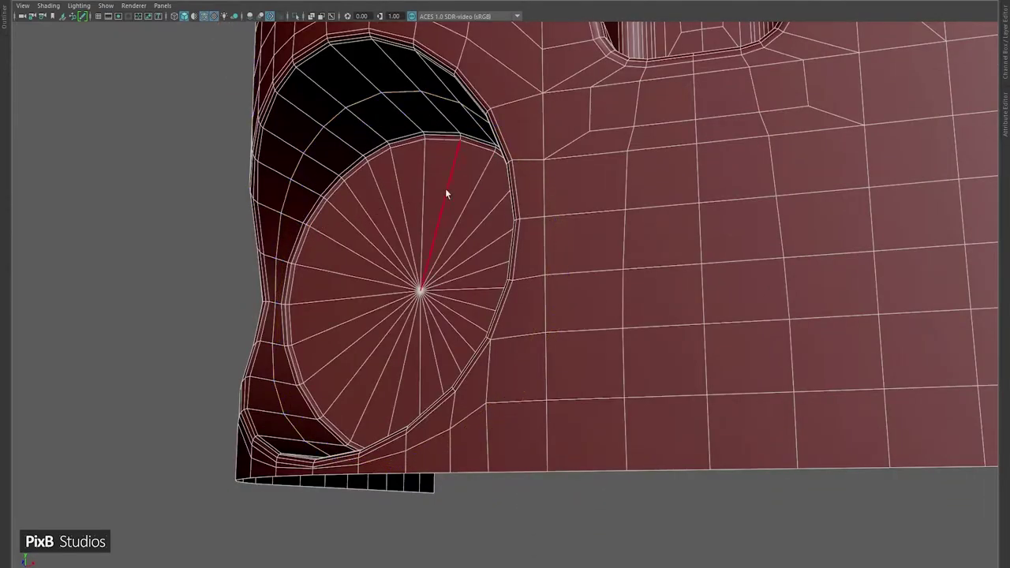
key(3)
alt+drag(452, 334, 157, 189)
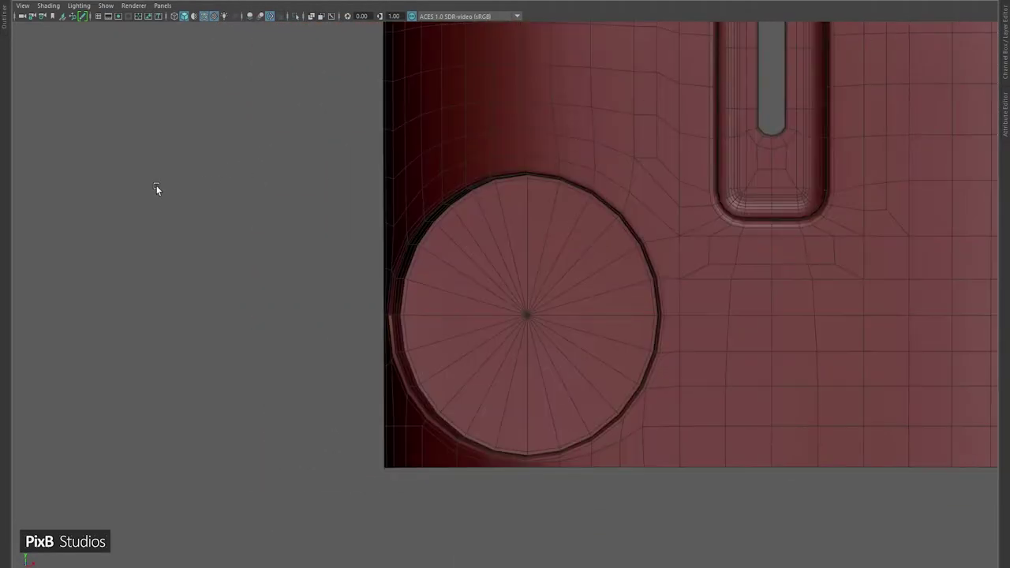
shift+right_drag(242, 153, 173, 157)
drag(214, 288, 272, 341)
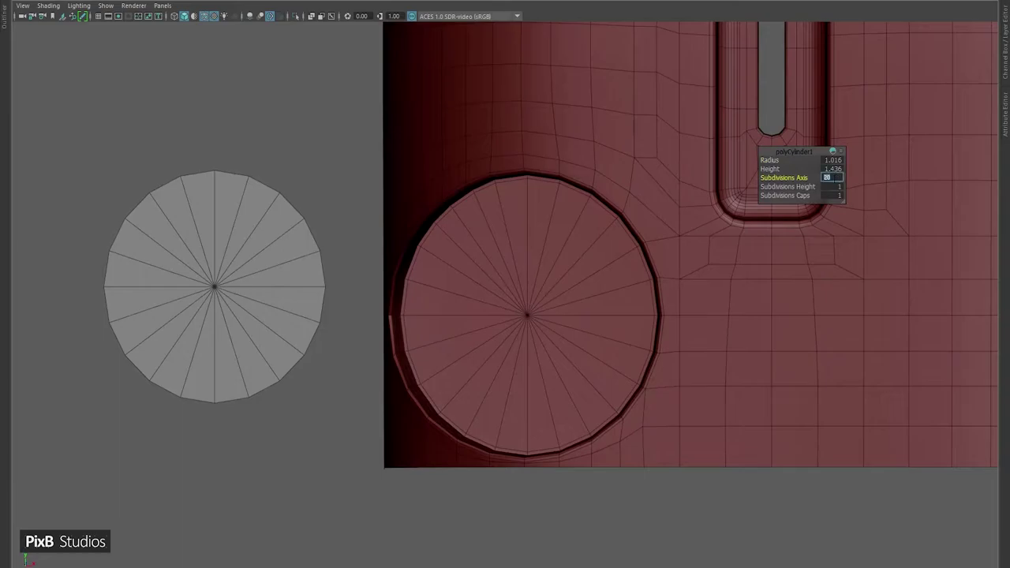
text(32)
key(Return)
- Centre the cylinder over the body's round recess, then return to the perspective view
key(w)
alt+middle_drag(218, 284, 212, 302)
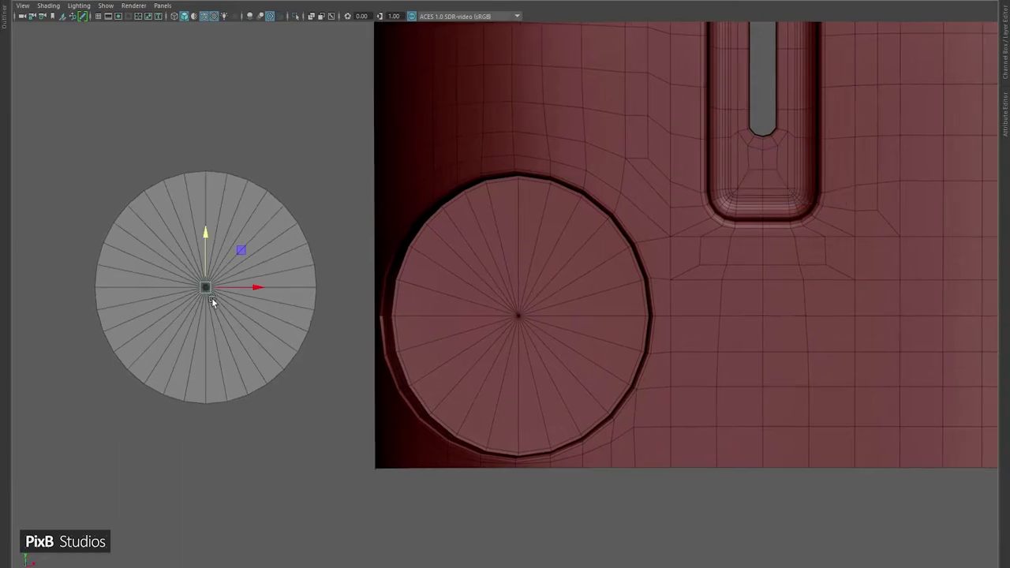
drag(214, 289, 558, 329)
key(space)
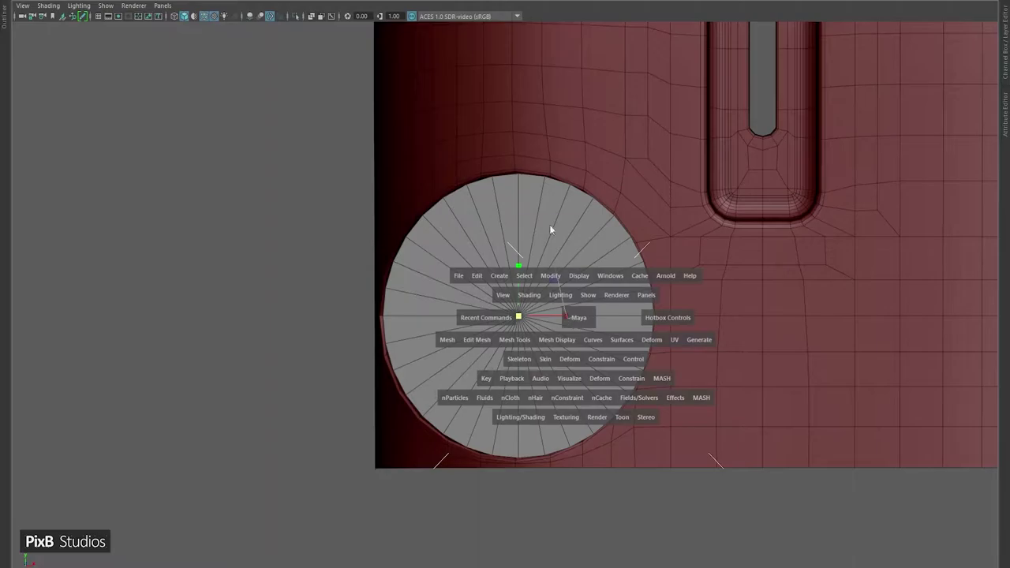
drag(549, 224, 528, 258)
scroll(528, 257, down, 10)
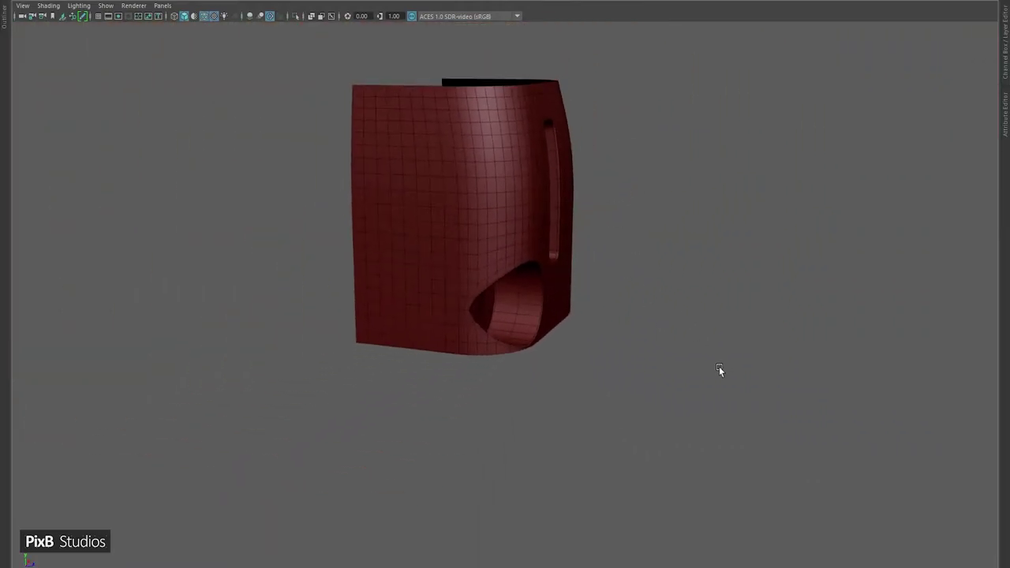
- Push the cylinder along Z into the hole and isolate the red body
drag(982, 355, 552, 330)
key(f)
click(699, 302)
key(ctrl+1)
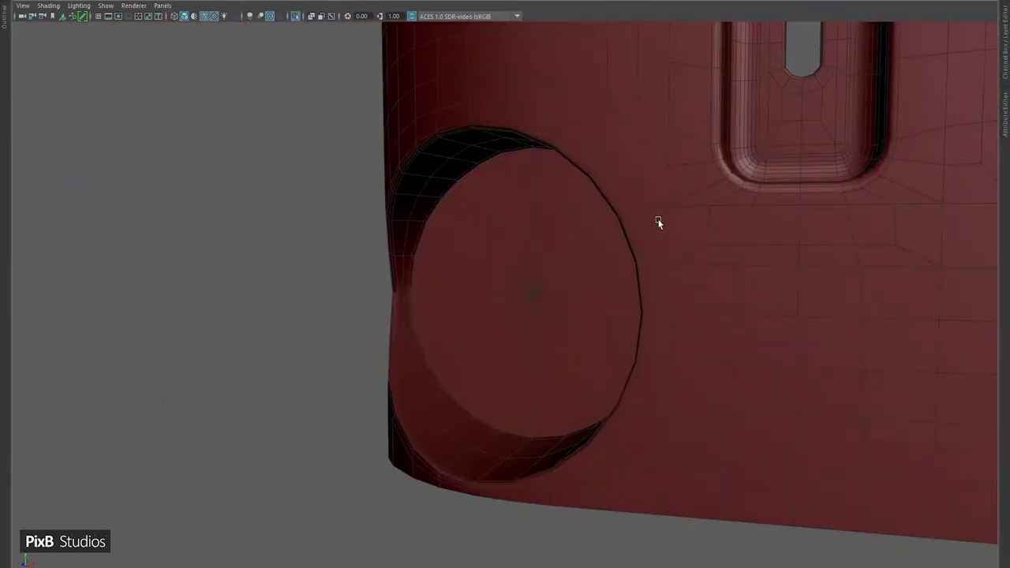
alt+drag(450, 164, 536, 219)
drag(588, 142, 695, 262)
alt+drag(612, 287, 582, 298)
- Circularize the hole's edge loop, then show all objects again to reveal the plug
shift+right_drag(582, 298, 536, 263)
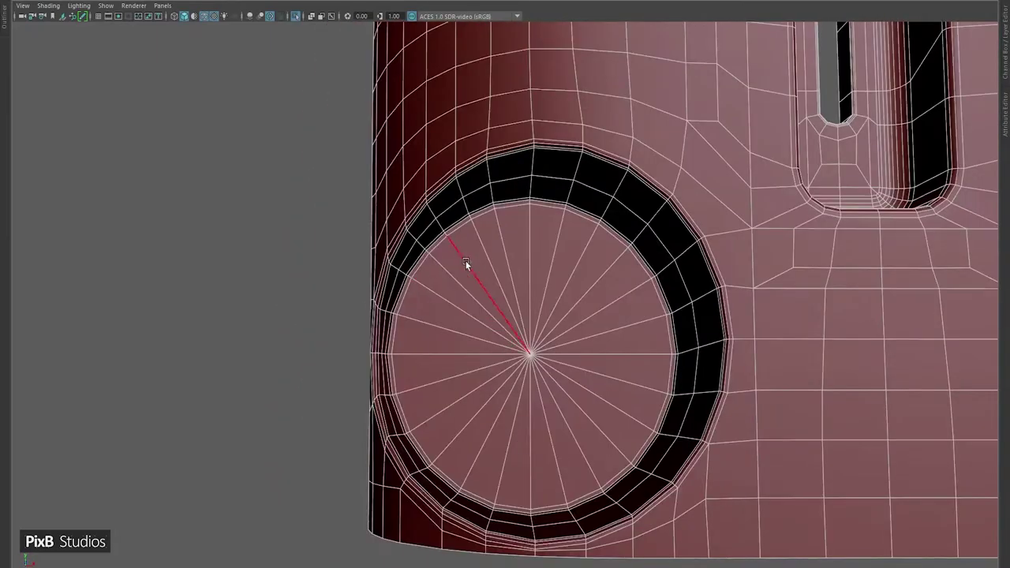
shift+right_drag(457, 230, 460, 330)
alt+drag(531, 316, 531, 321)
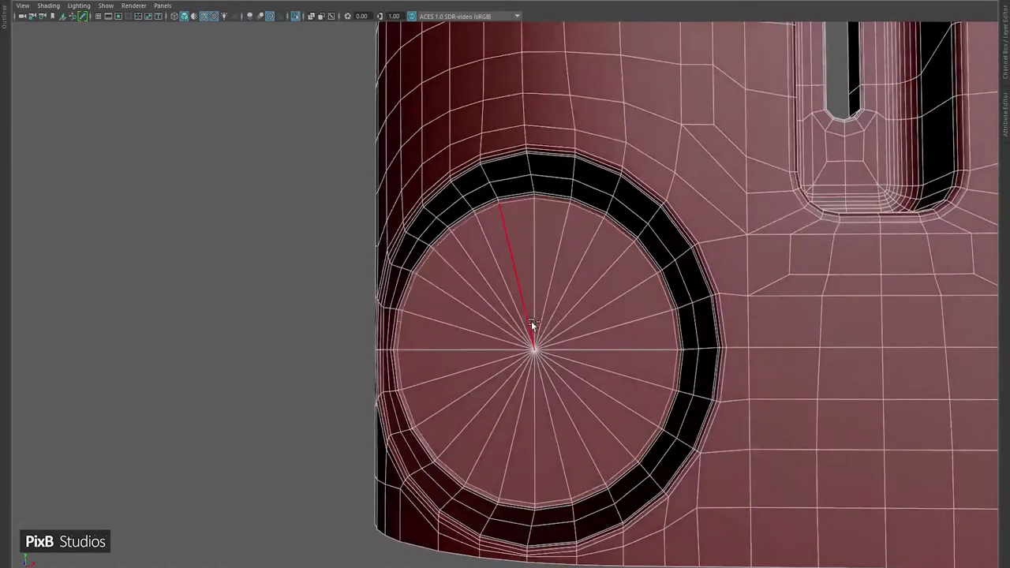
key(q)
alt+drag(580, 376, 557, 303)
right_drag(557, 303, 229, 116)
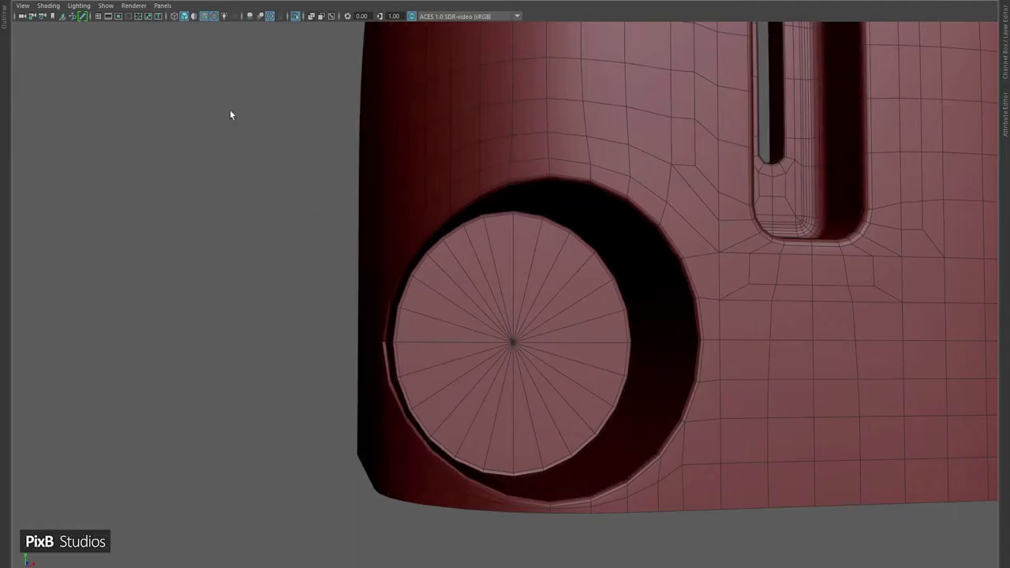
click(294, 17)
alt+drag(566, 255, 606, 351)
- Pull the plug cap's centre vertex outward with Soft Select on for a soft bulge
right_drag(624, 328, 623, 300)
alt+drag(623, 300, 590, 282)
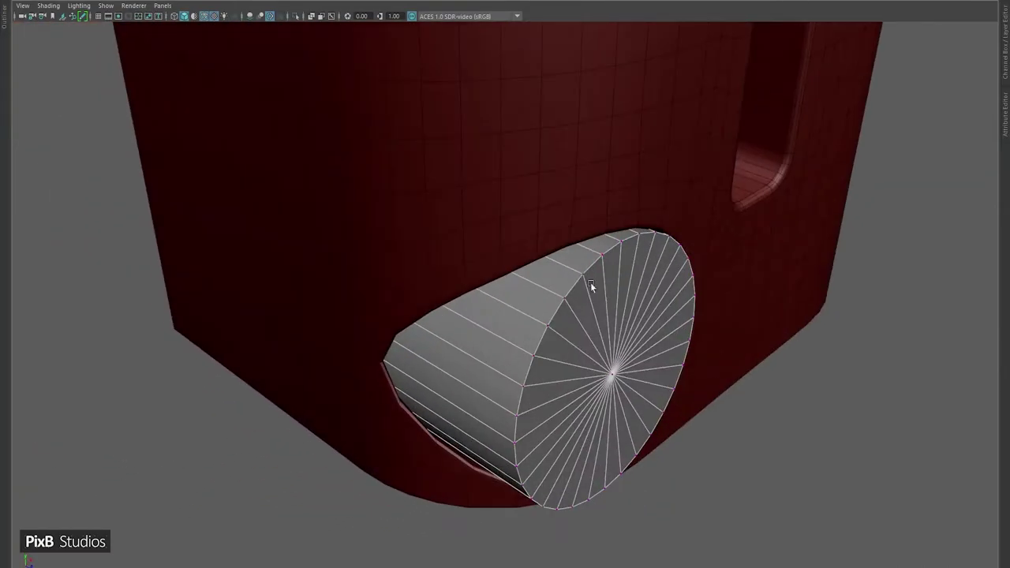
click(611, 369)
key(b)
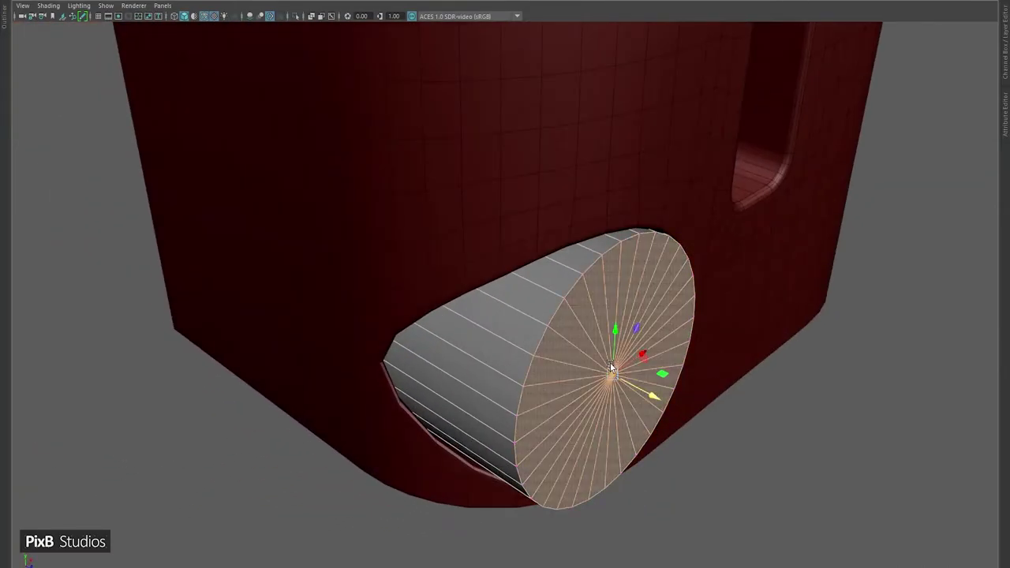
alt+drag(610, 368, 349, 320)
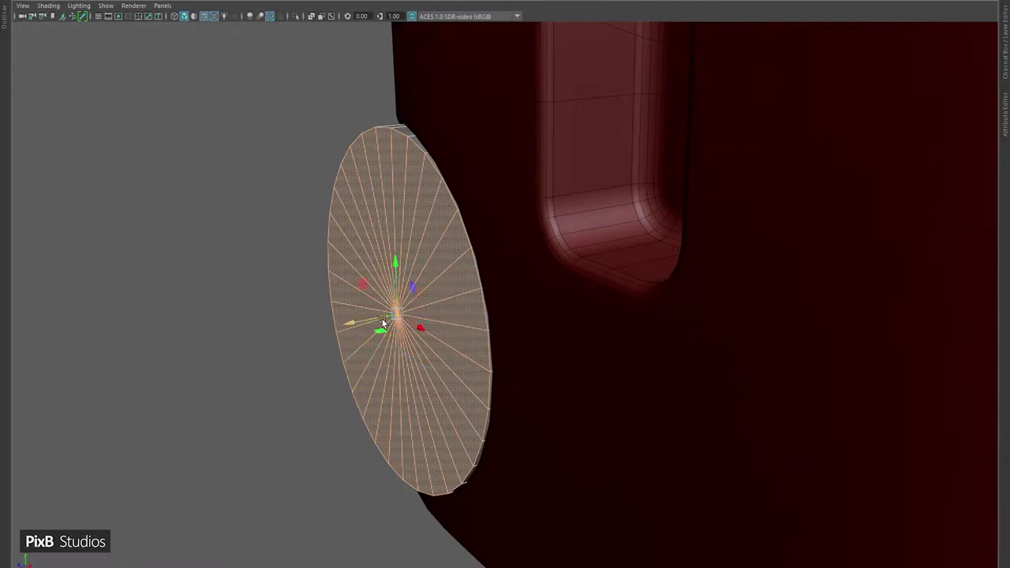
drag(371, 324, 556, 248)
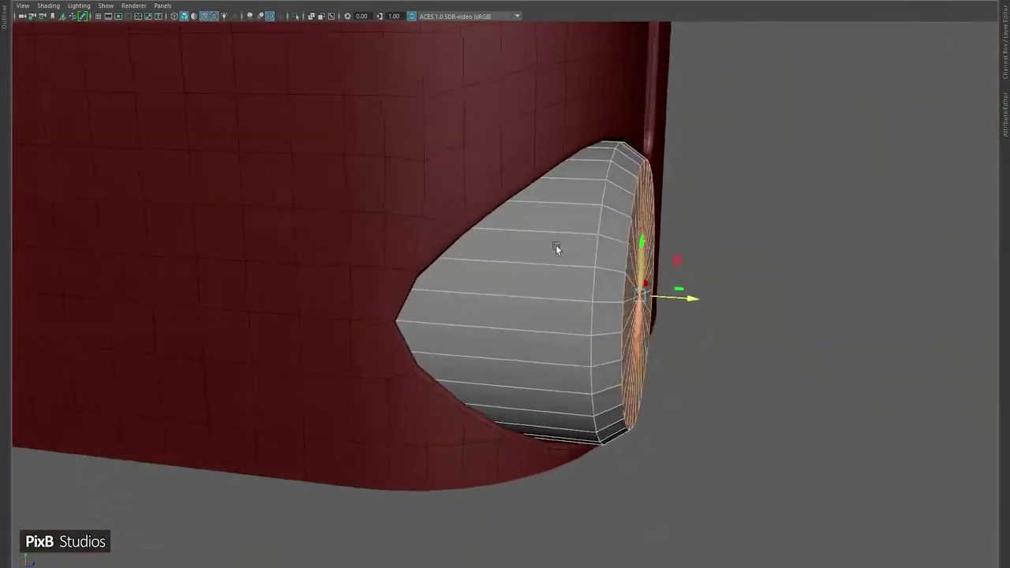
click(817, 126)
alt+drag(817, 126, 523, 153)
- Assign lambert1 to the body and Clay_Red_Rough to the cylinder
right_click(517, 108)
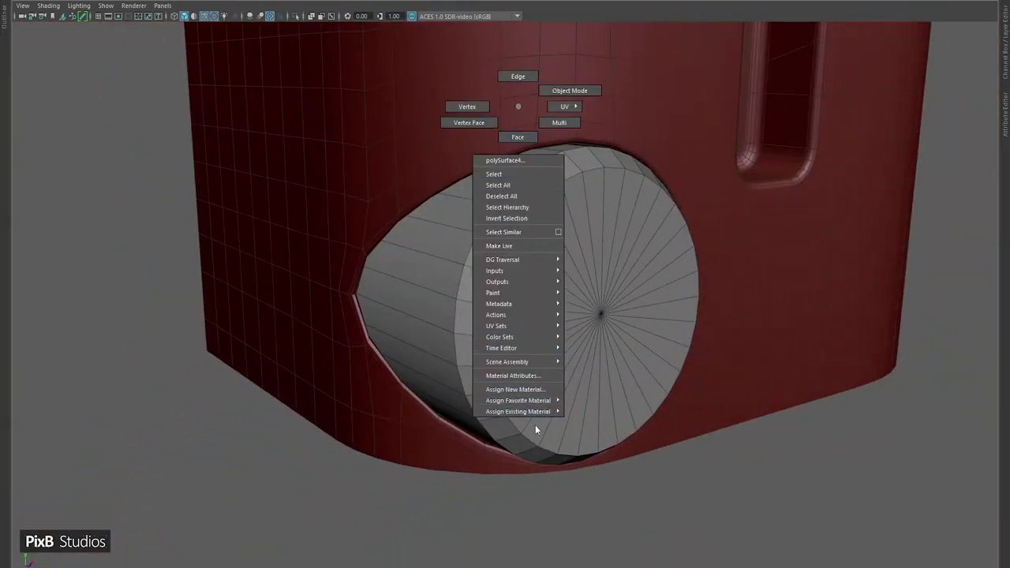
mouse_move(544, 411)
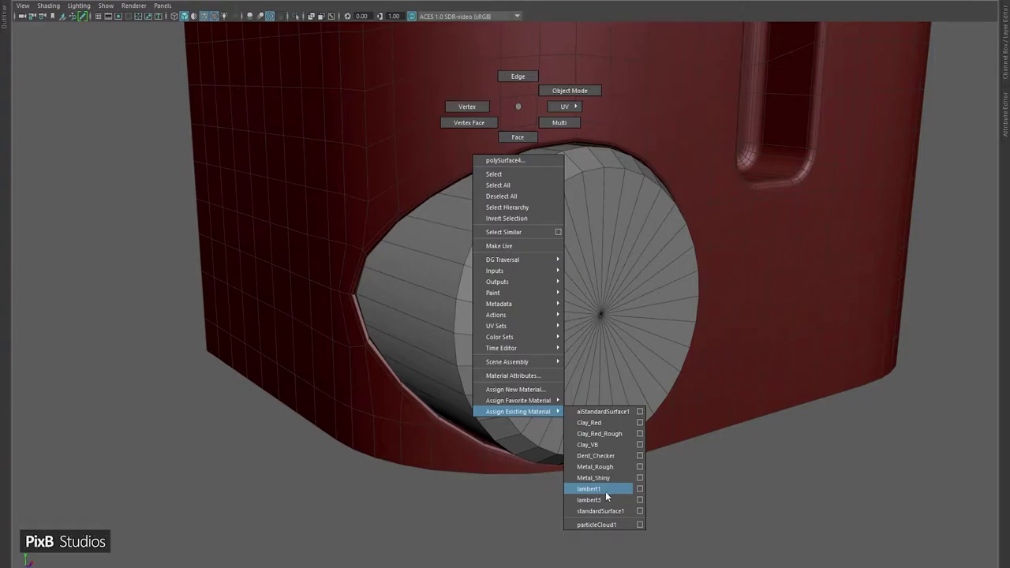
click(604, 491)
right_click(558, 251)
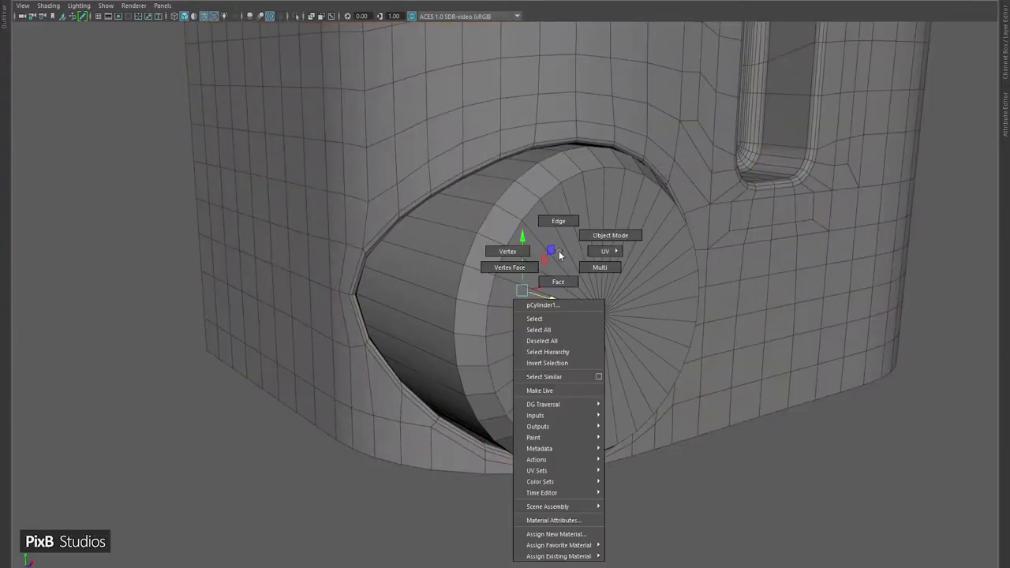
mouse_move(568, 555)
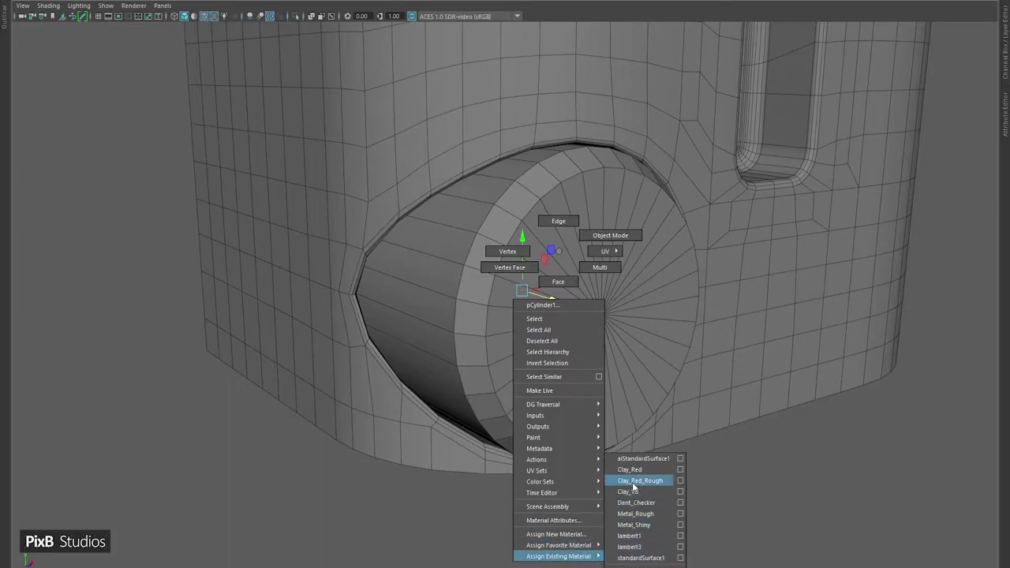
click(632, 482)
click(748, 520)
- Select the ring of edges around the cylinder's cap rim and bevel them
alt+drag(575, 342, 571, 252)
right_drag(572, 250, 516, 188)
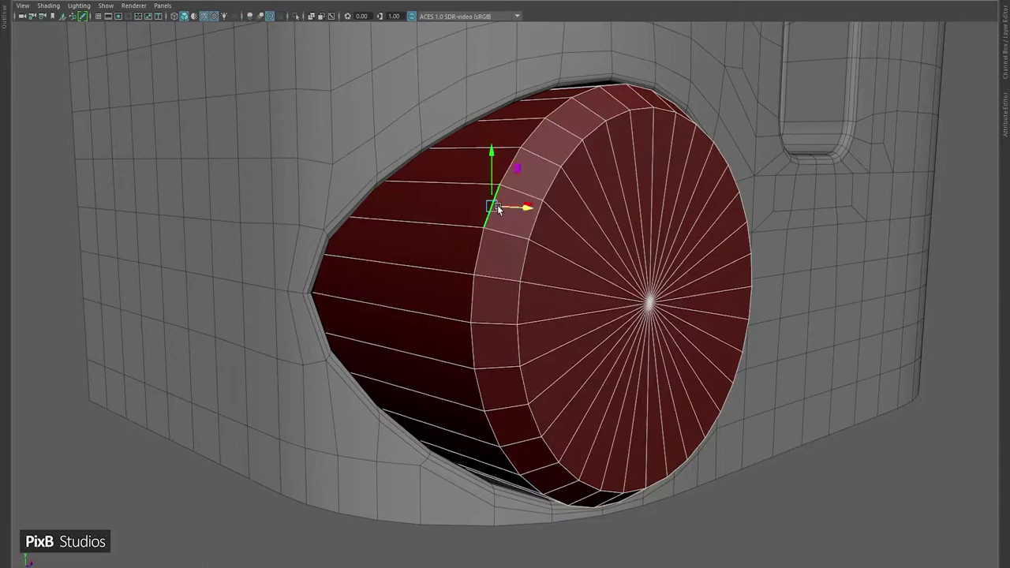
alt+drag(531, 219, 408, 235)
key(ctrl+b)
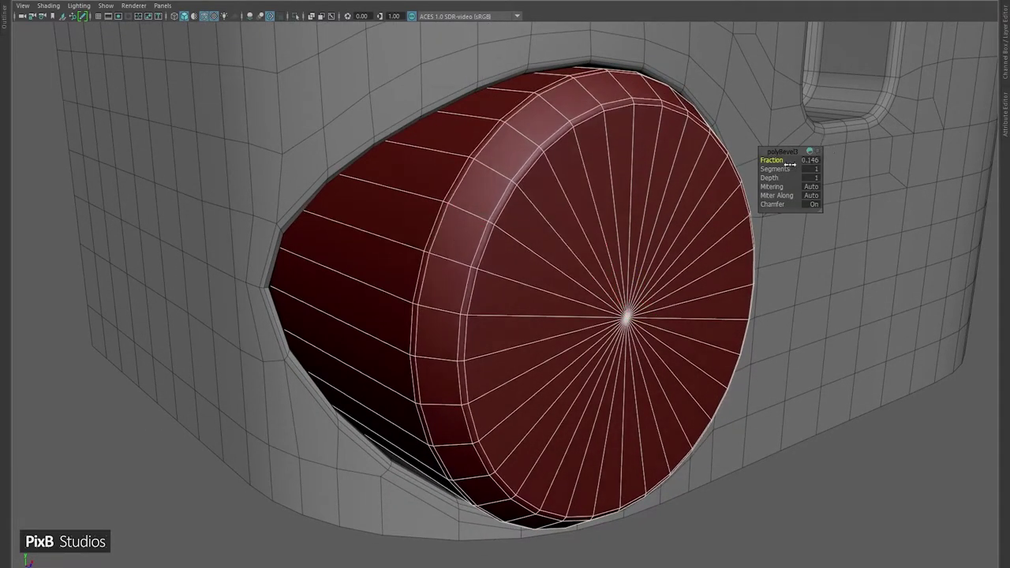
- Give the cap rim bevel 2 segments and insert support edge loops along the cylinder's side
click(764, 169)
alt+drag(680, 175, 541, 200)
key(ctrl+shift+x)
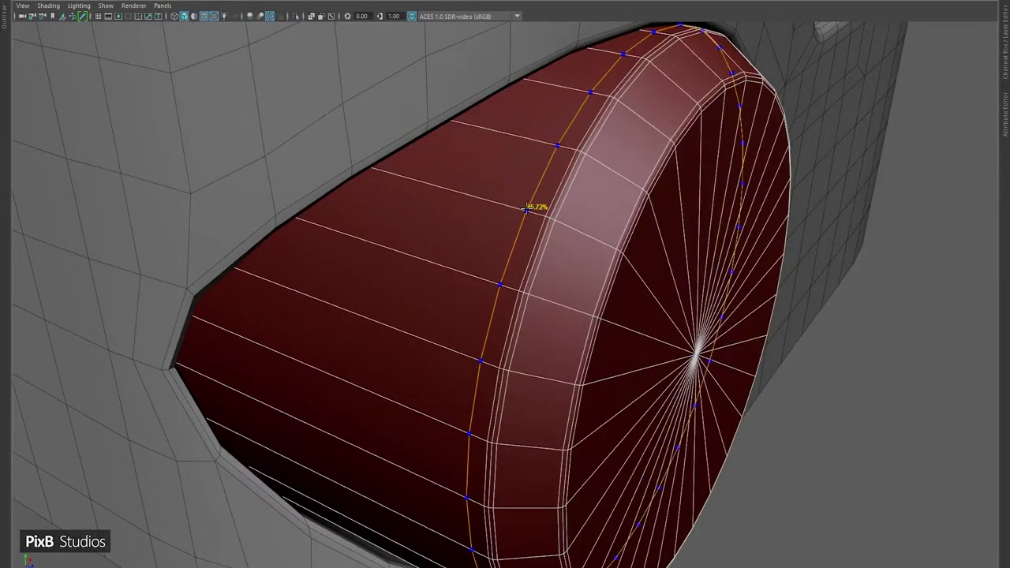
ctrl+click(479, 198)
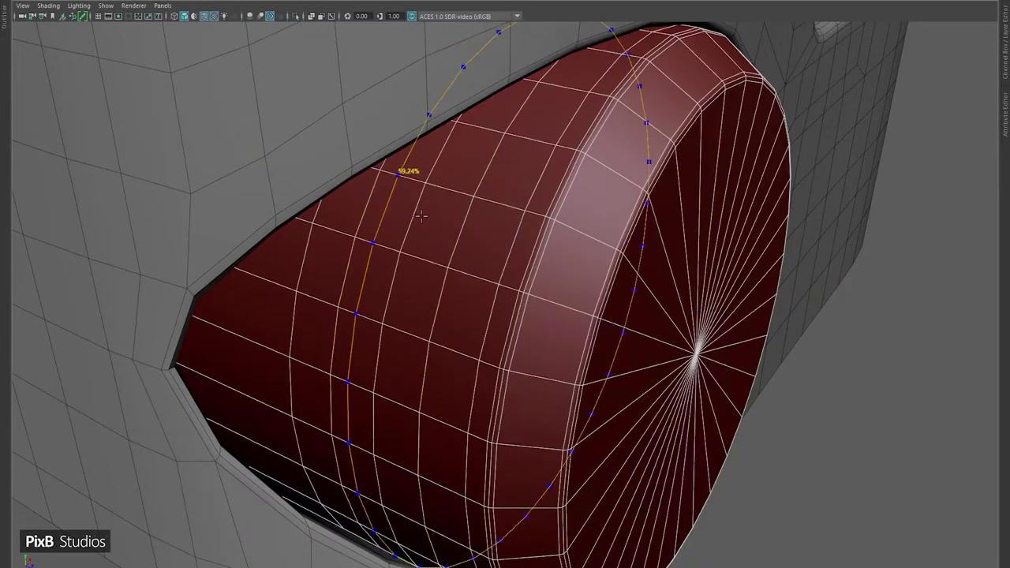
key(q)
scroll(345, 220, up, 2)
alt+drag(346, 220, 349, 232)
key(ctrl+shift+x)
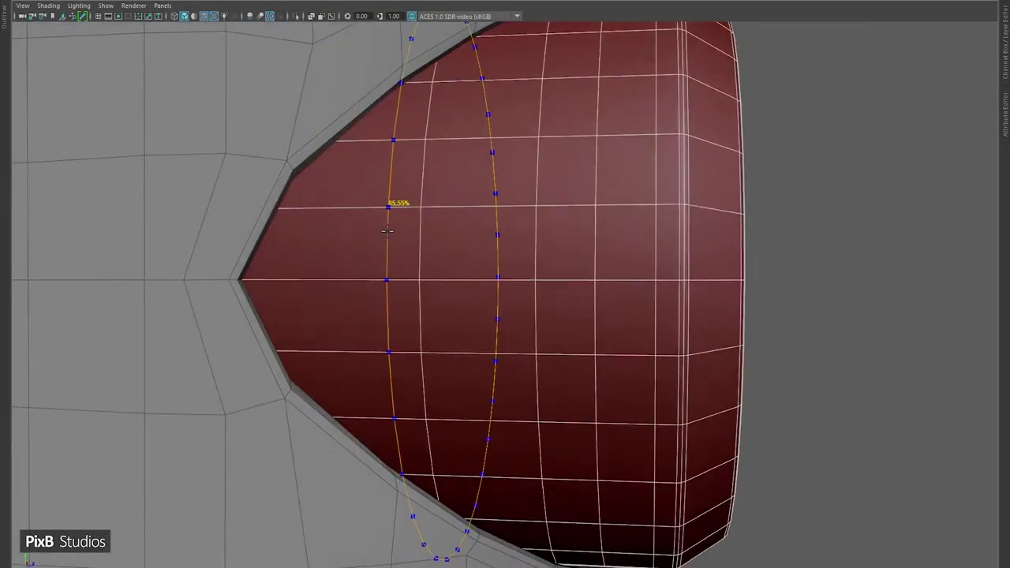
key(q)
- Delete the cylinder's back cap faces and check the result in smooth preview
alt+drag(622, 203, 483, 239)
right_drag(483, 239, 384, 280)
key(ctrl+F11)
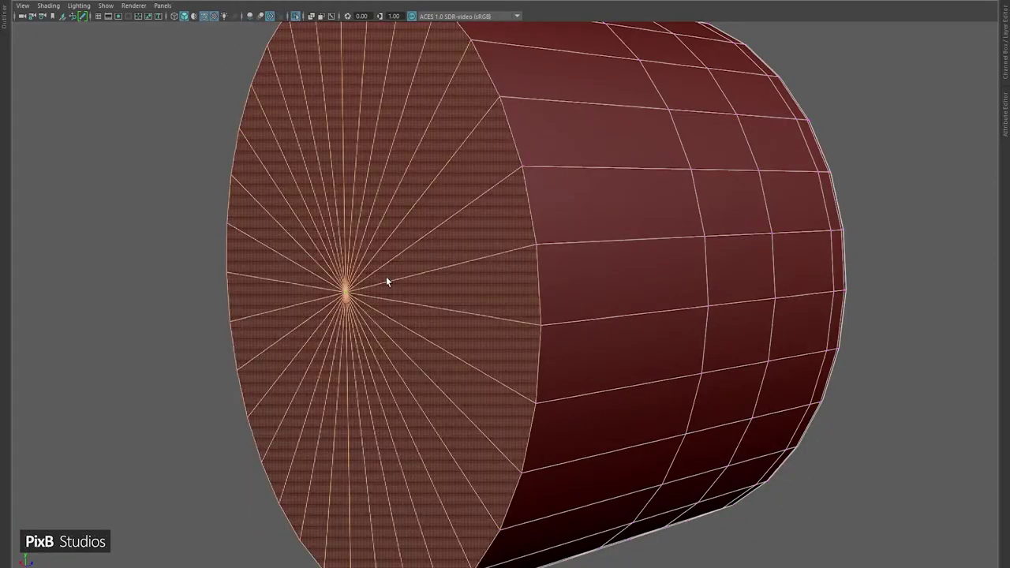
key(Delete)
alt+drag(385, 280, 738, 223)
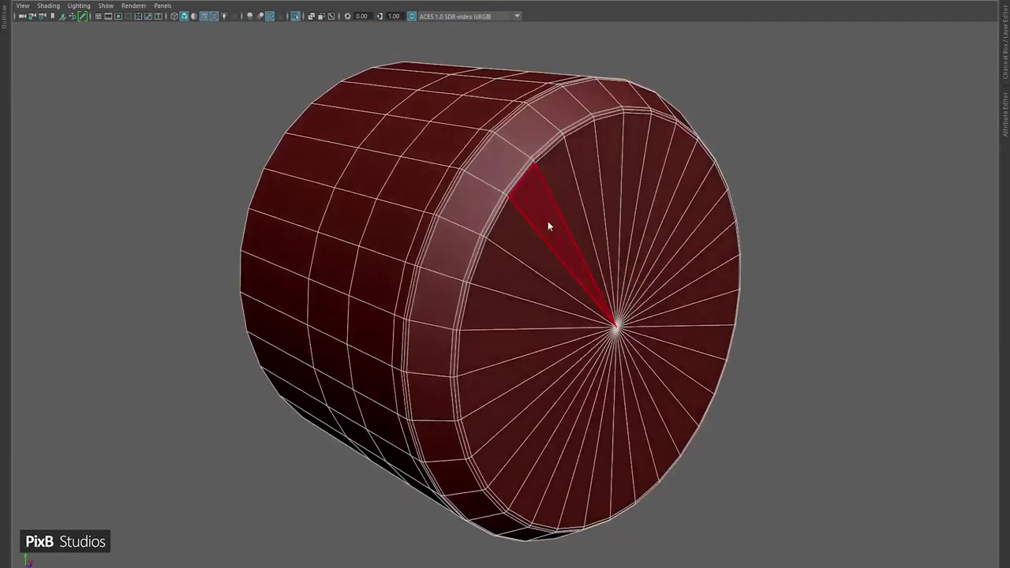
key(3)
right_drag(667, 190, 685, 152)
key(1)
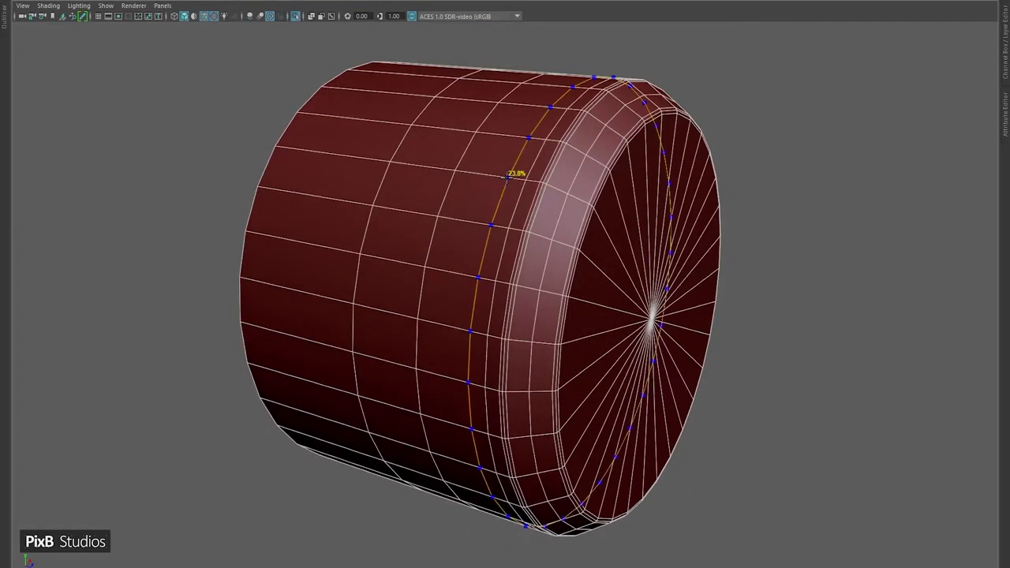
alt+drag(638, 232, 627, 235)
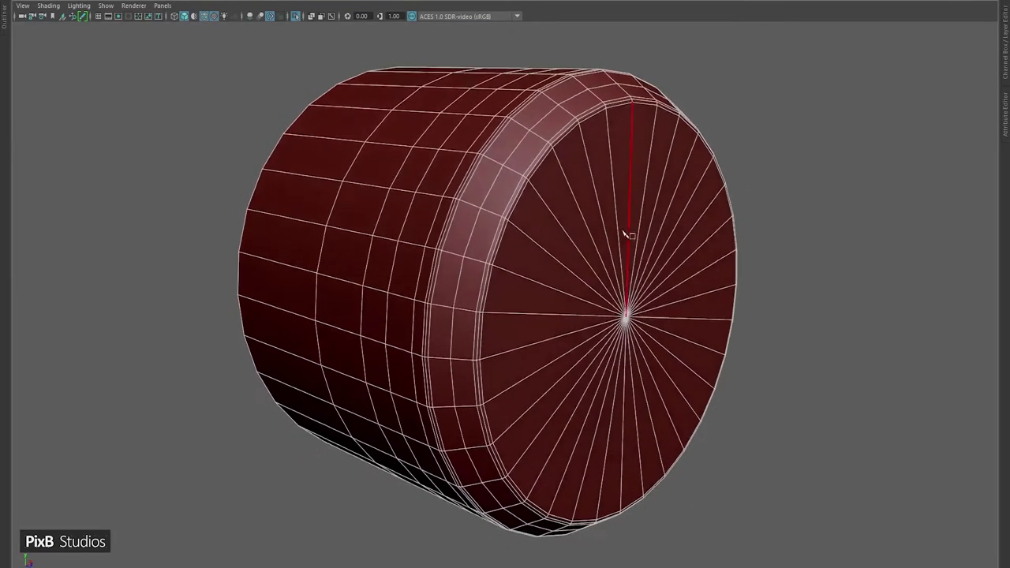
- Select the knob's front cap face, then return to object mode and clear the selection
click(619, 317)
key(w)
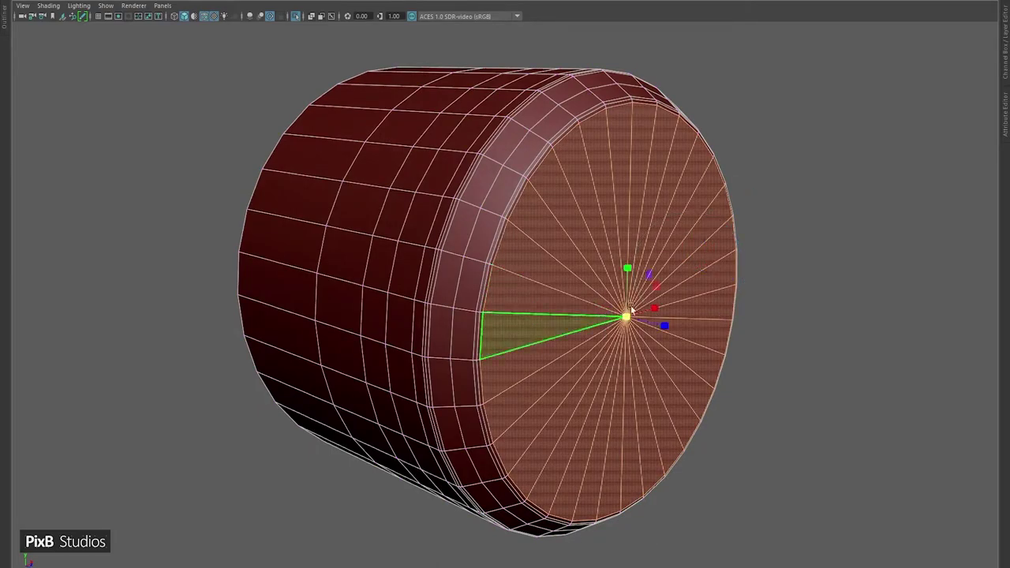
alt+drag(623, 314, 628, 311)
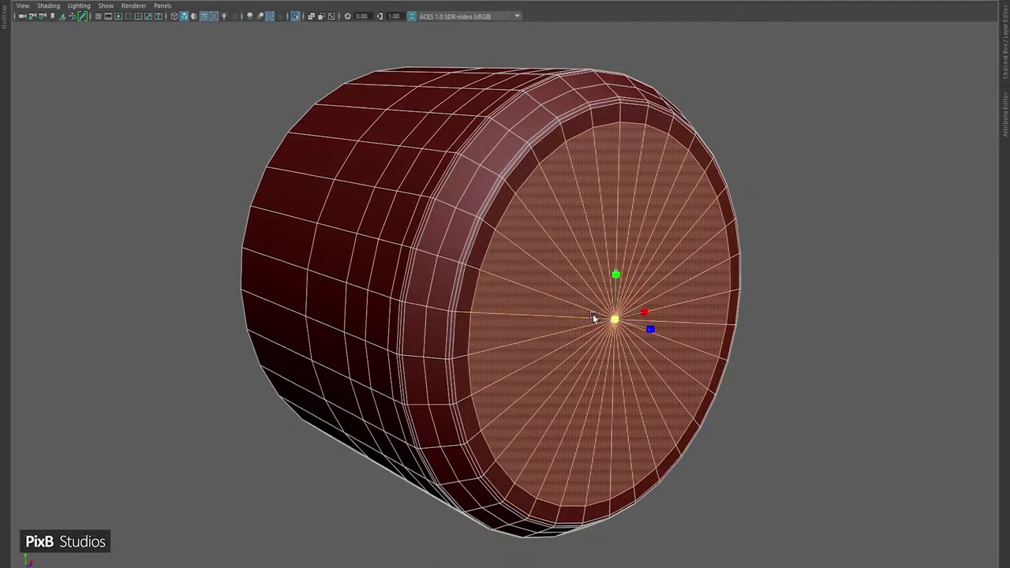
right_drag(597, 317, 556, 142)
click(853, 119)
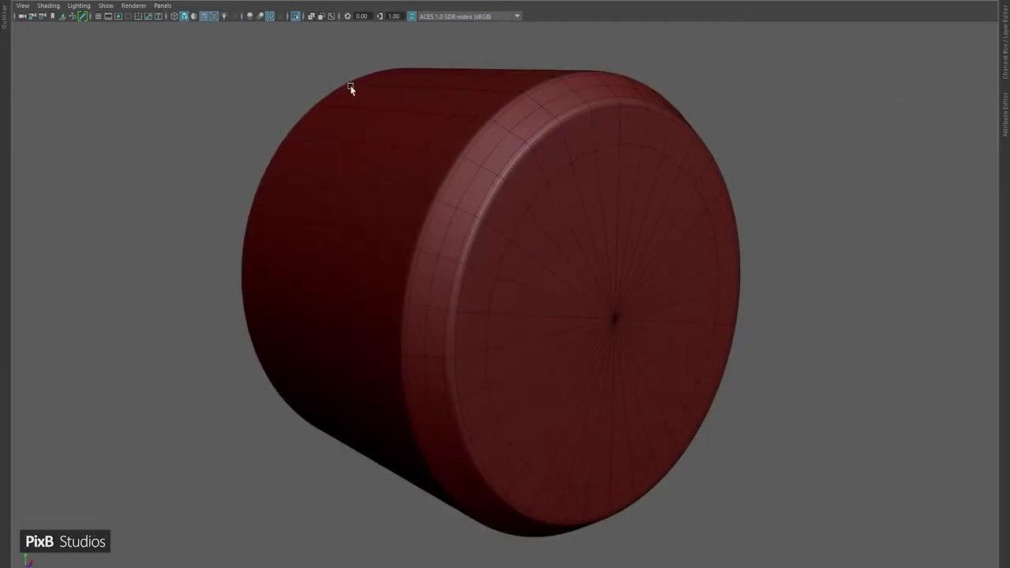
- Show the whole toaster body with the wireframe hidden and orbit around it
click(296, 16)
scroll(424, 221, down, 5)
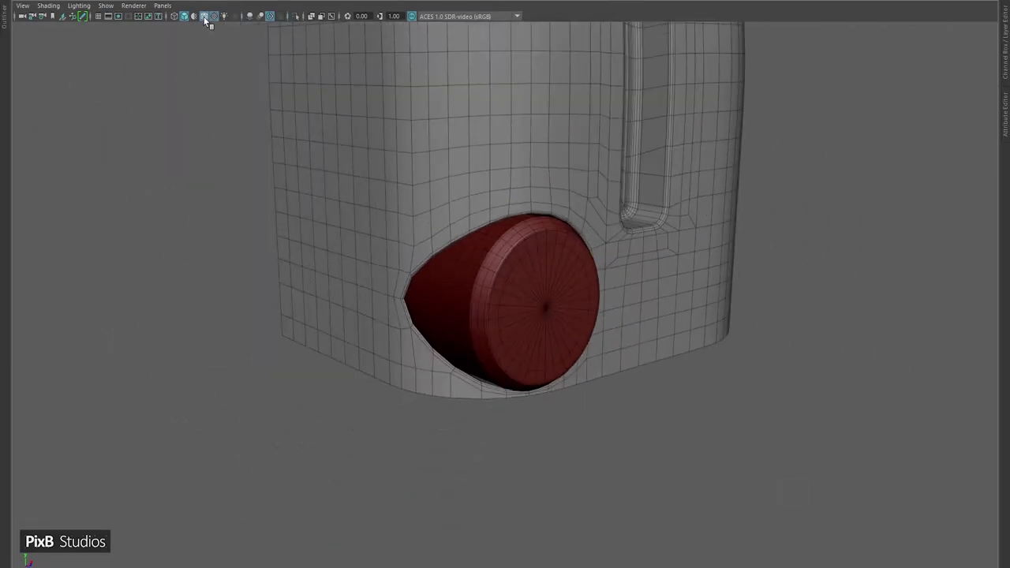
click(205, 17)
mouse_move(202, 240)
alt+mouse_down()
mouse_move(180, 211)
mouse_move(363, 171)
mouse_move(239, 181)
mouse_move(214, 135)
mouse_move(286, 106)
mouse_move(209, 100)
mouse_move(381, 255)
mouse_move(682, 230)
mouse_move(654, 214)
mouse_move(646, 245)
mouse_move(685, 273)
alt+mouse_up()
alt+right_drag(686, 273, 605, 115)
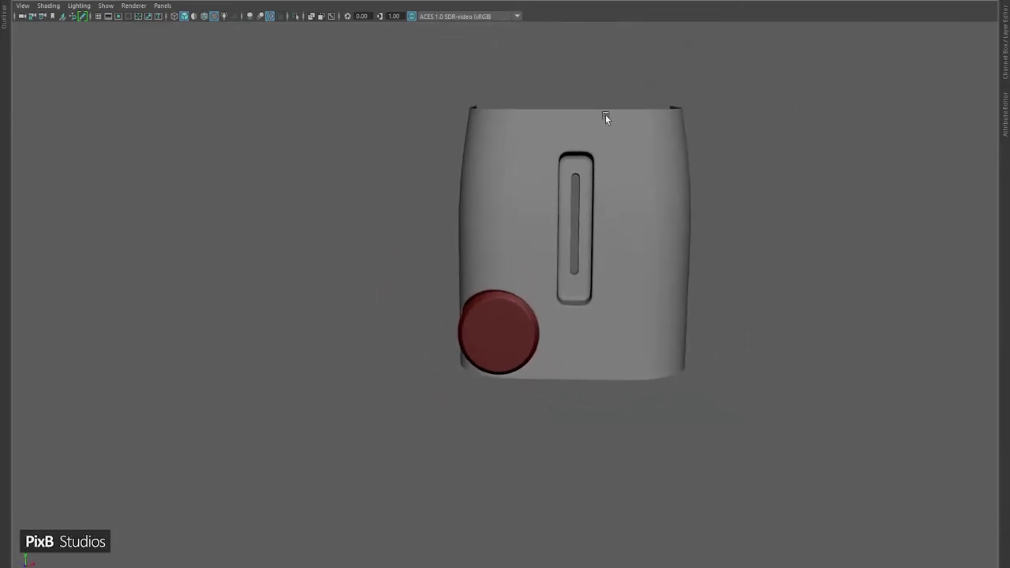
alt+drag(605, 114, 440, 123)
alt+right_drag(439, 123, 507, 266)
alt+drag(508, 266, 634, 190)
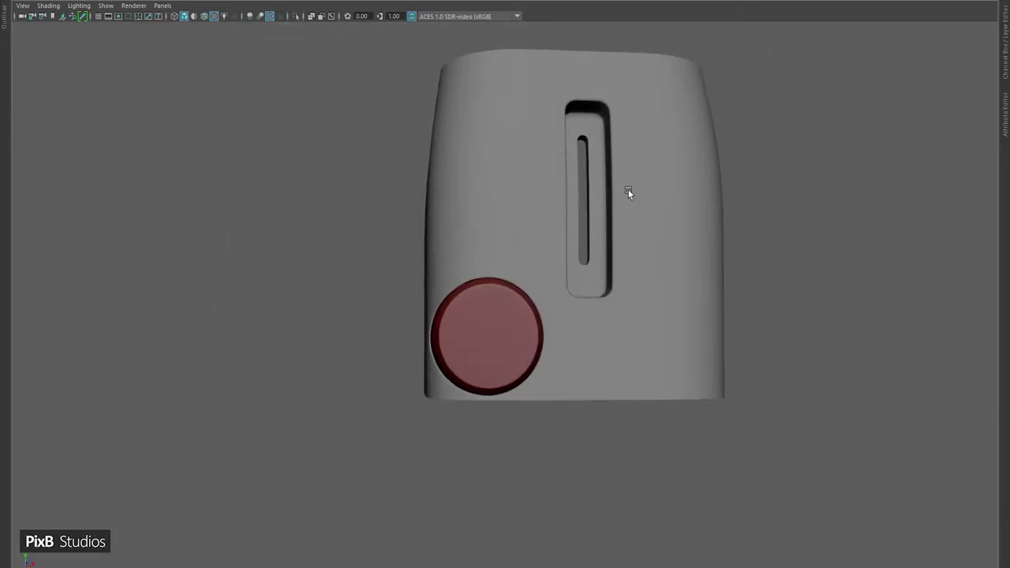
- Move in close on the red knob and select its cap
alt+drag(437, 171, 571, 397)
alt+middle_drag(571, 397, 562, 261)
click(562, 261)
- Duplicate the cap's front face into a separate disc piece
alt+right_drag(561, 261, 575, 265)
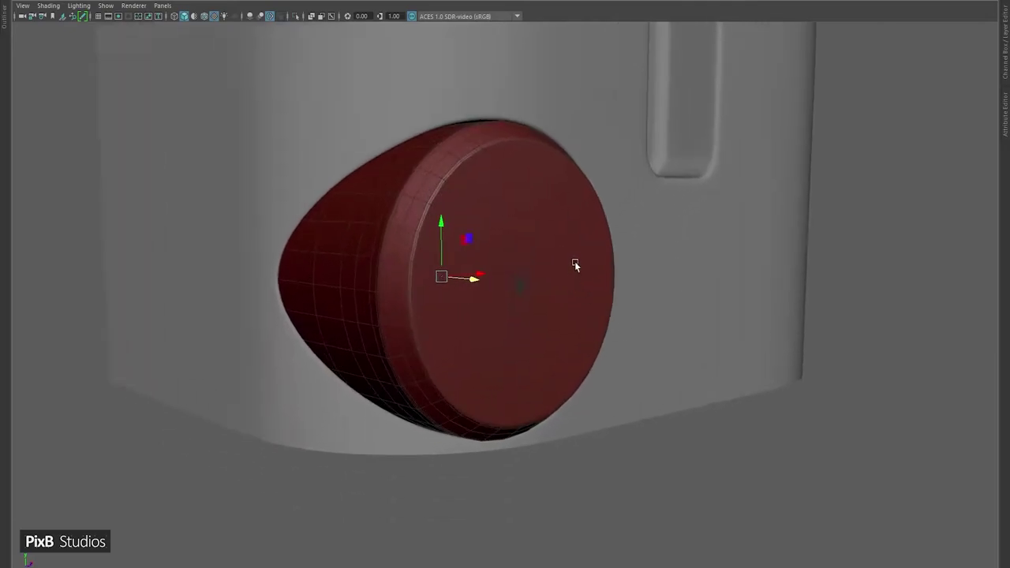
key(F9)
alt+drag(575, 259, 550, 296)
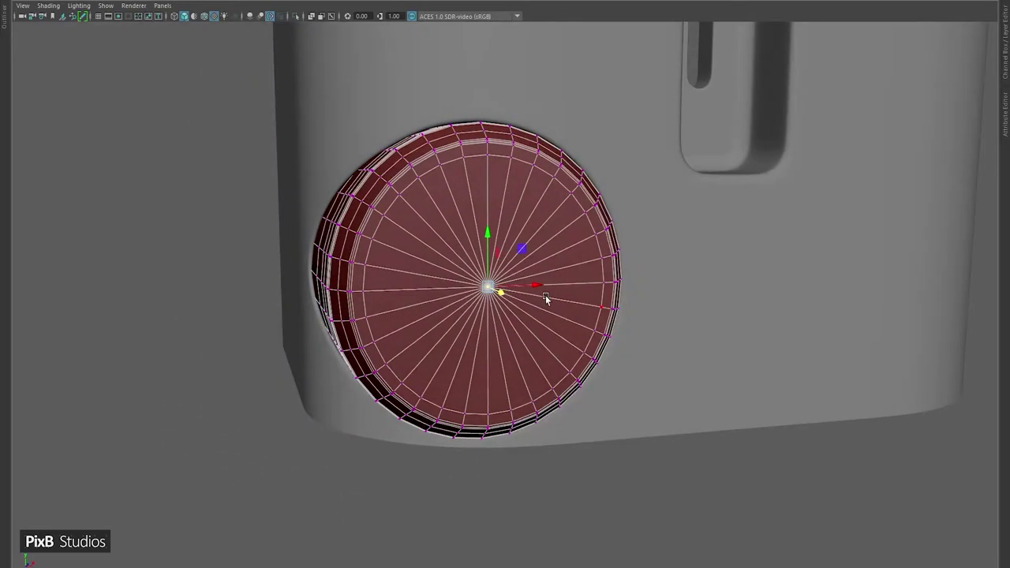
key(F11)
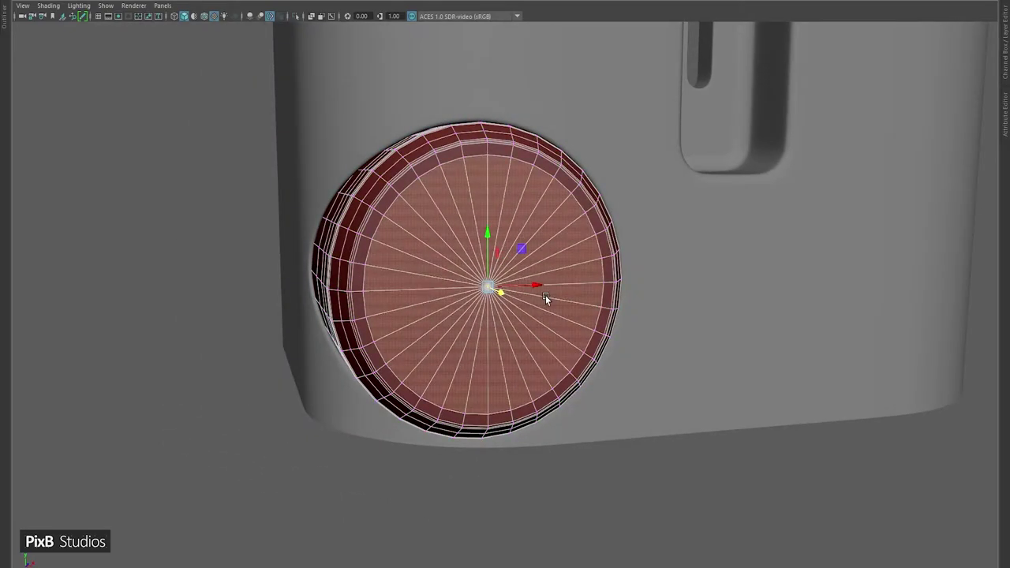
shift+right_drag(546, 298, 543, 494)
key(q)
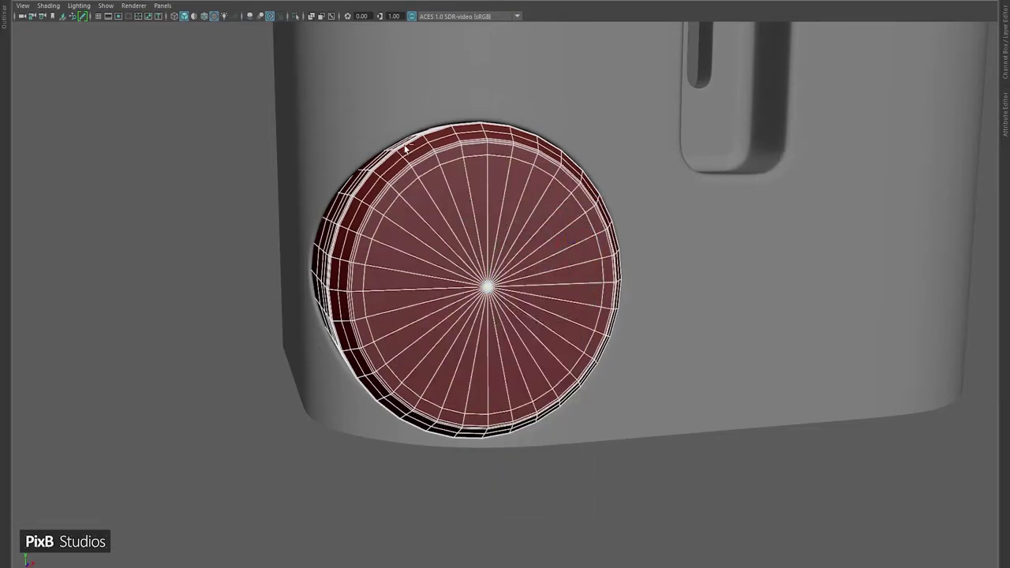
key(F8)
- Extrude the duplicated disc's front face outward to thicken it
right_drag(481, 272, 486, 278)
drag(489, 282, 494, 290)
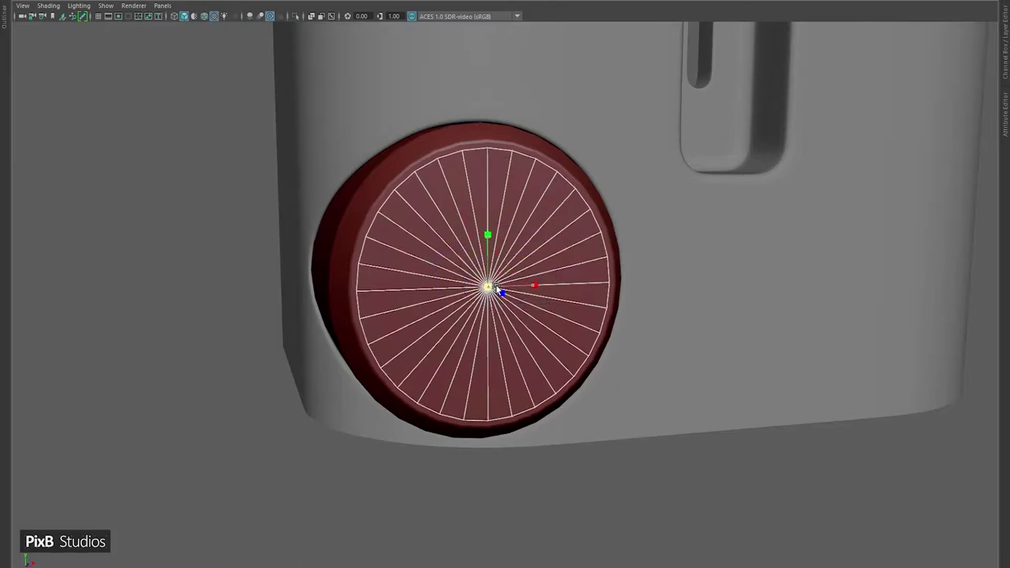
alt+drag(446, 216, 645, 282)
key(ctrl+e)
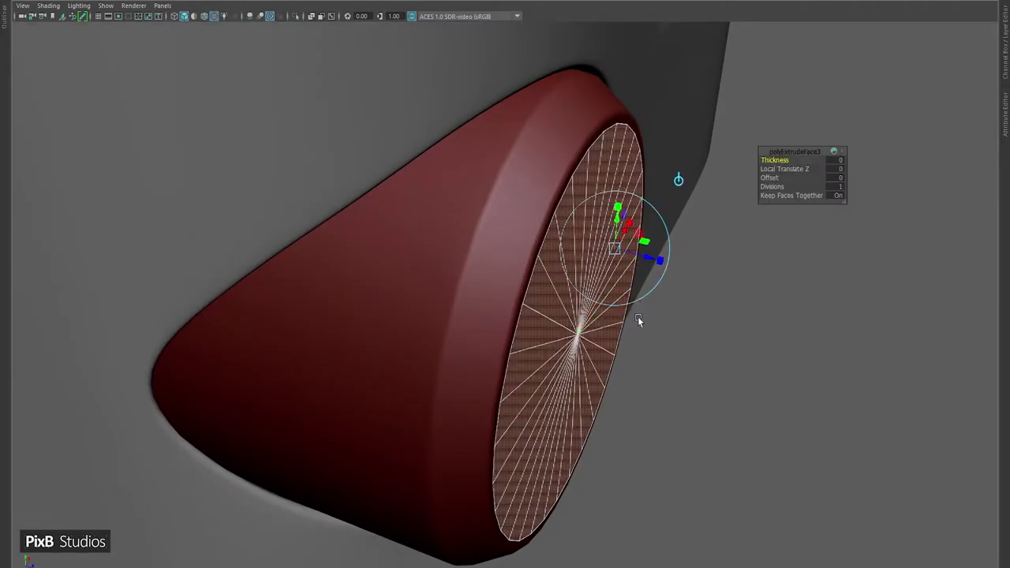
drag(621, 349, 651, 361)
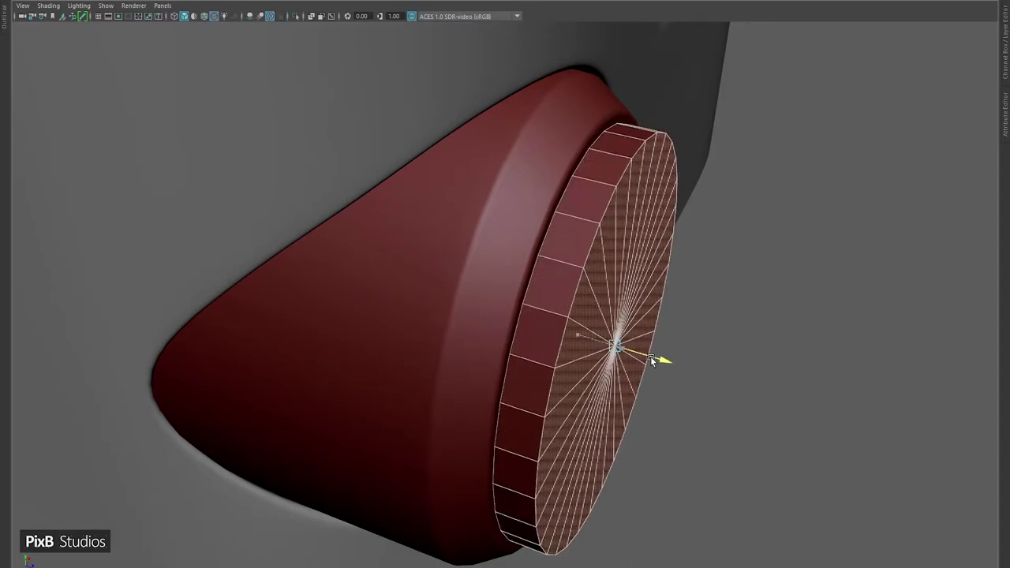
- Insert an edge loop around the side of the disc's rim
alt+drag(650, 356, 638, 124)
shift+right_drag(591, 120, 591, 91)
click(588, 119)
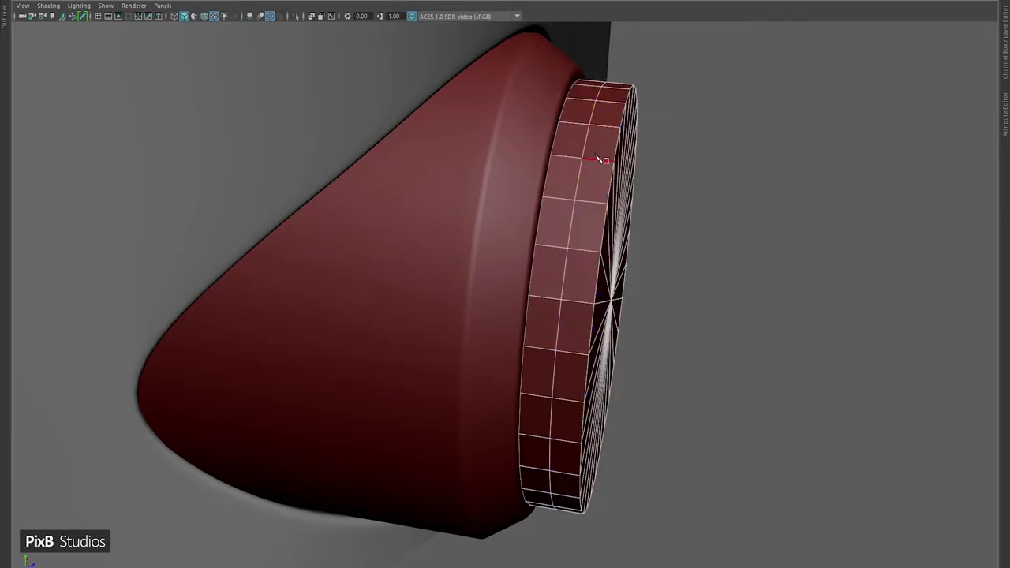
- Isolate the disc and Multi-Cut two vertical edges across its face, top to bottom rim
key(ctrl+1)
alt+drag(668, 239, 573, 229)
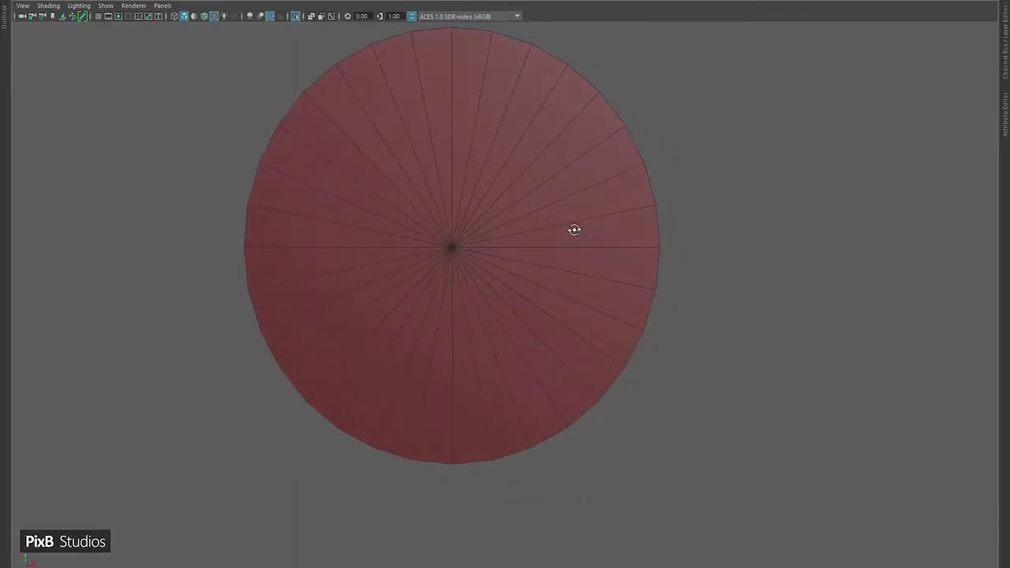
key(F9)
click(410, 31)
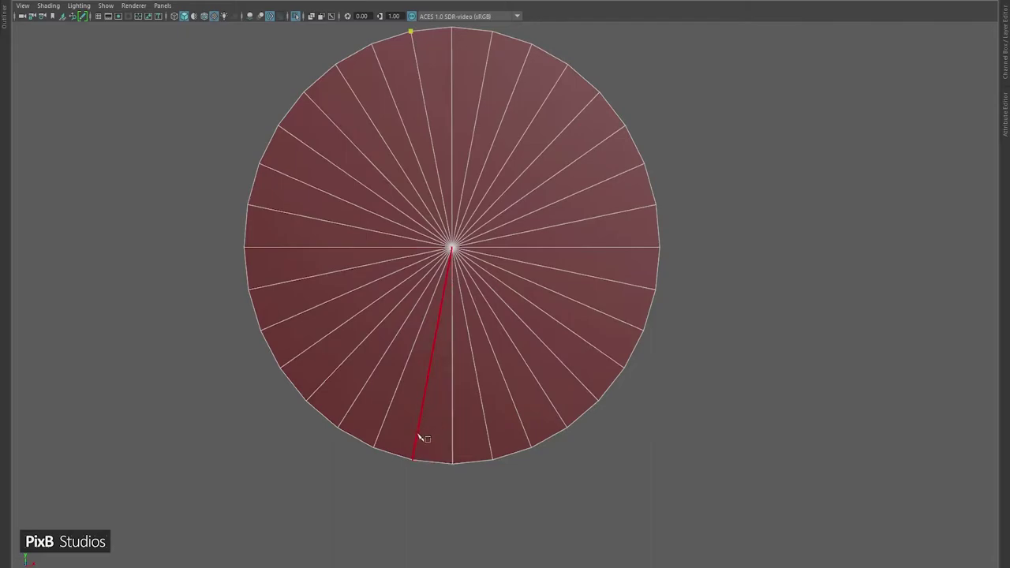
click(411, 463)
key(Return)
click(492, 32)
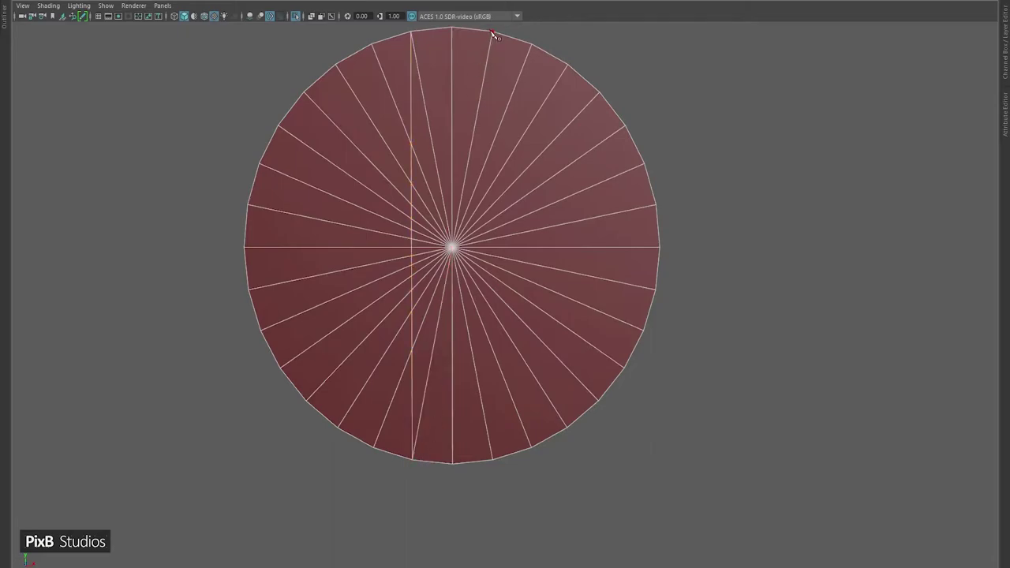
click(492, 462)
key(Return)
- Cut four more vertical edges across the disc on the left and right sides
alt+middle_drag(405, 236, 426, 238)
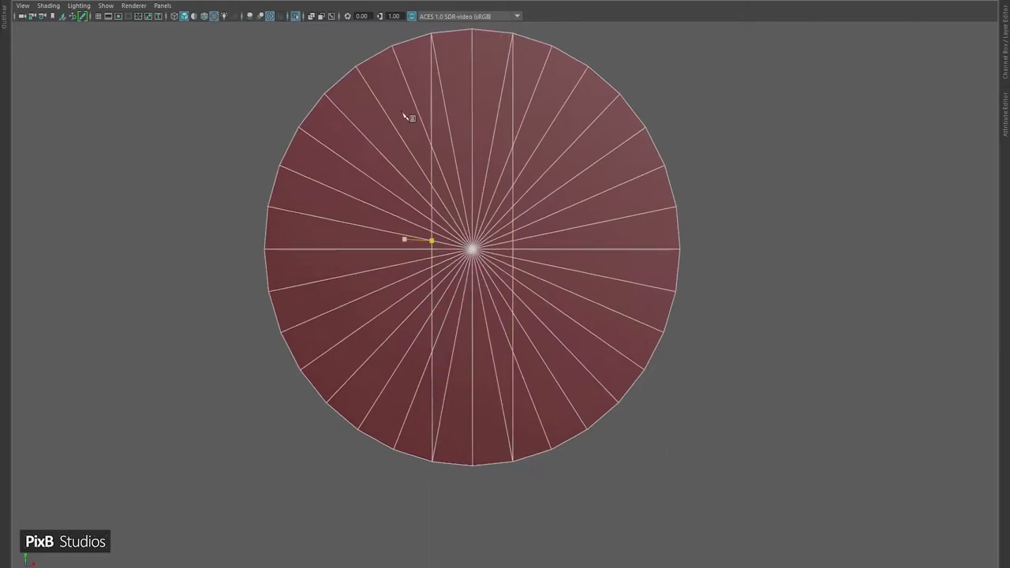
click(392, 45)
click(395, 448)
key(Return)
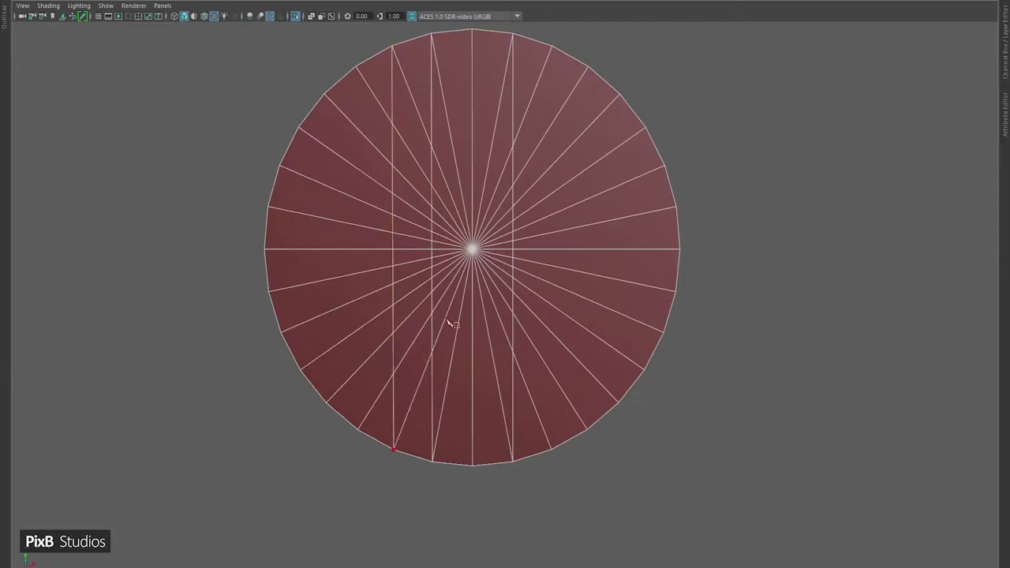
click(552, 48)
click(552, 449)
key(Return)
scroll(392, 132, down, 2)
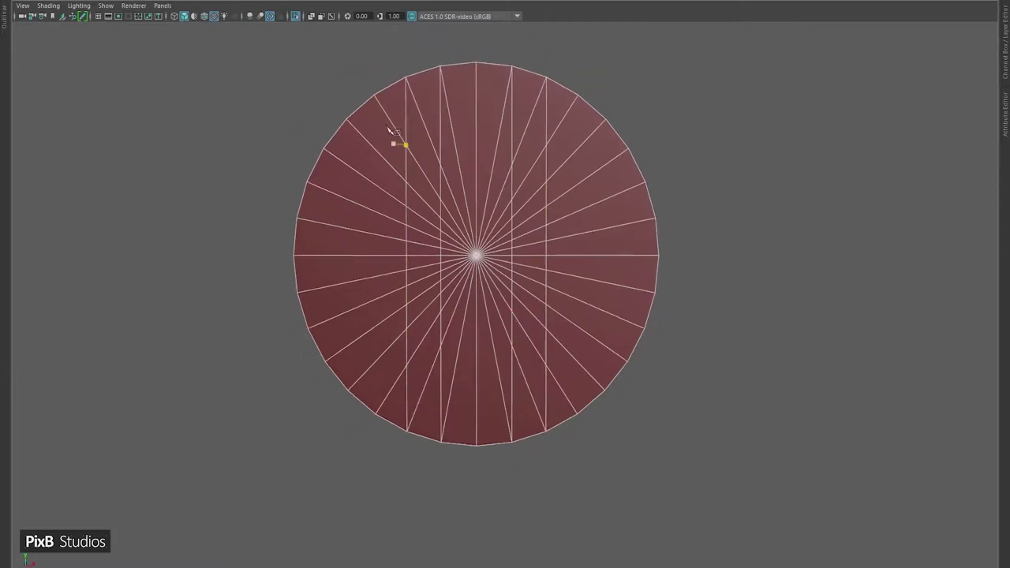
click(375, 414)
key(Return)
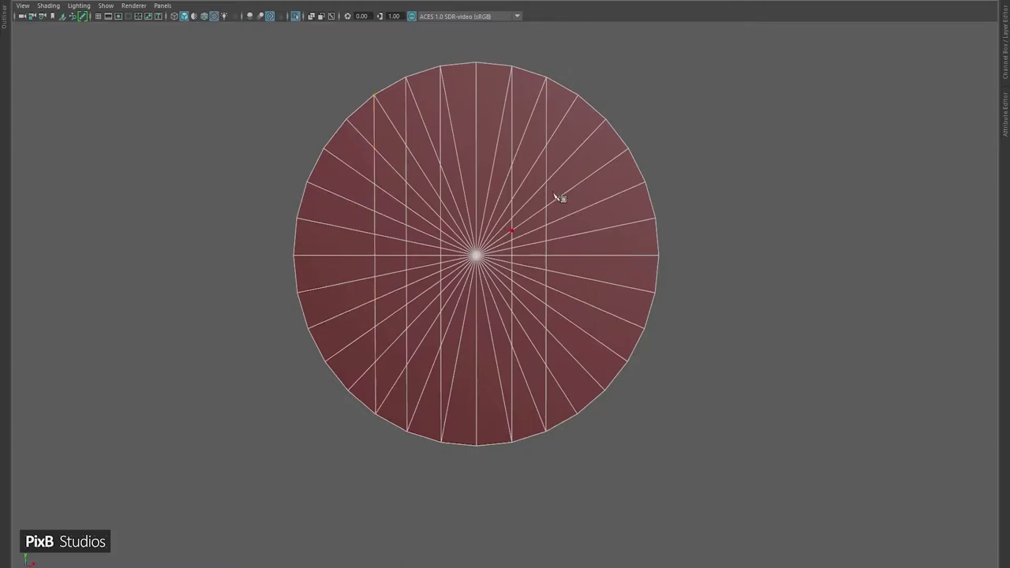
click(582, 164)
click(578, 410)
key(Return)
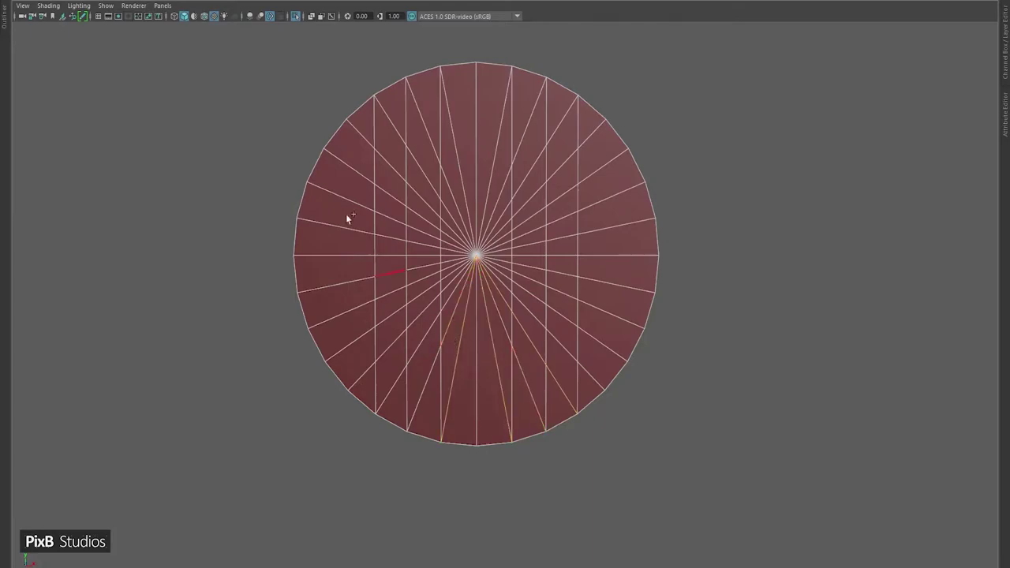
- Delete the unwanted diagonal spoke edges from the disc face
key(5)
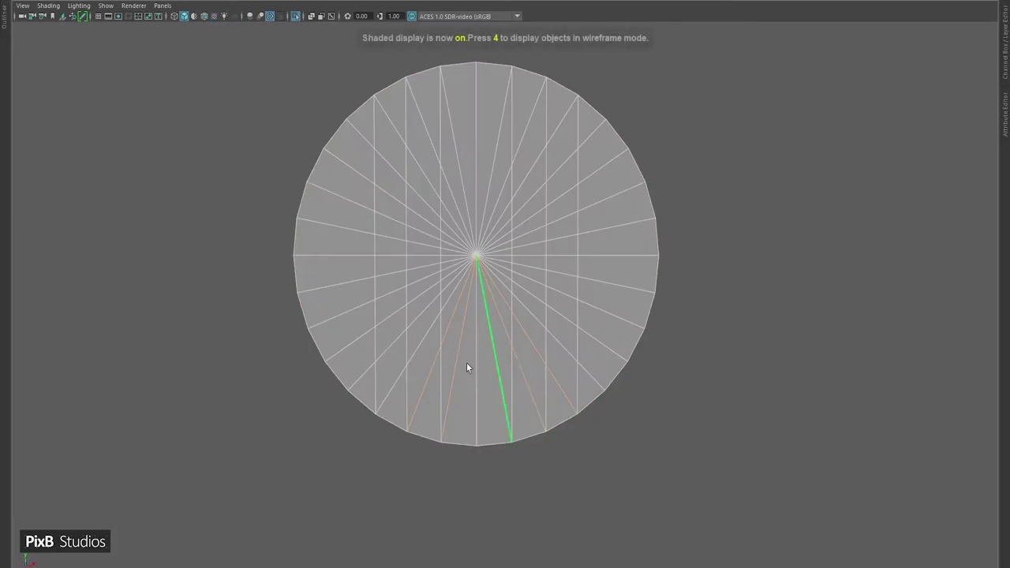
key(6)
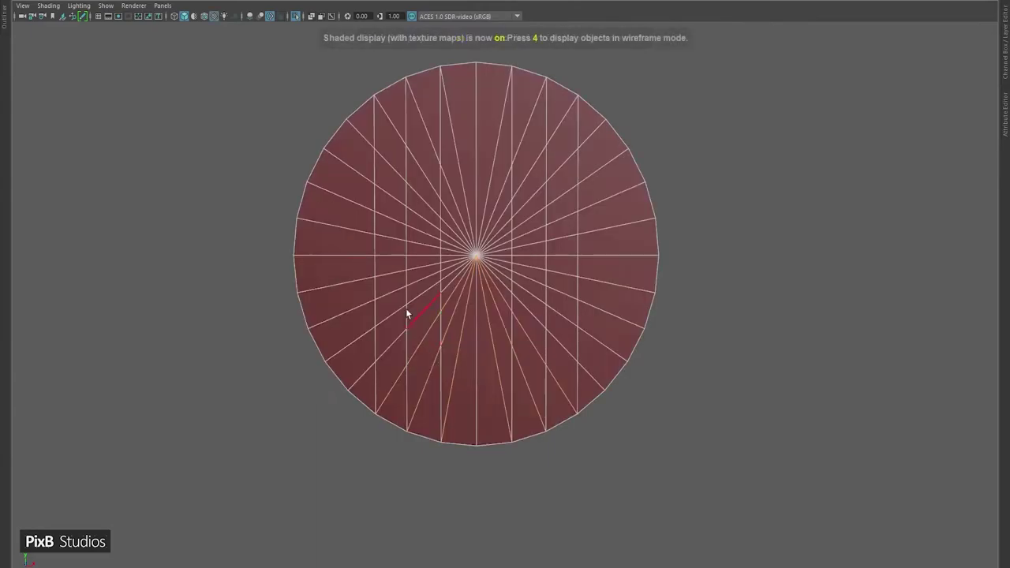
scroll(360, 300, up, 1)
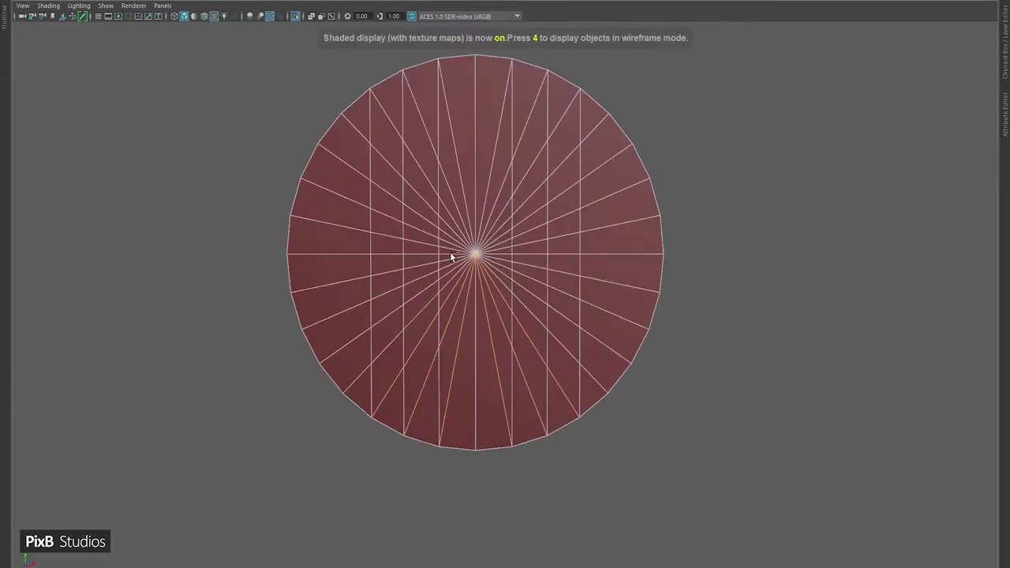
alt+middle_drag(496, 218, 468, 223)
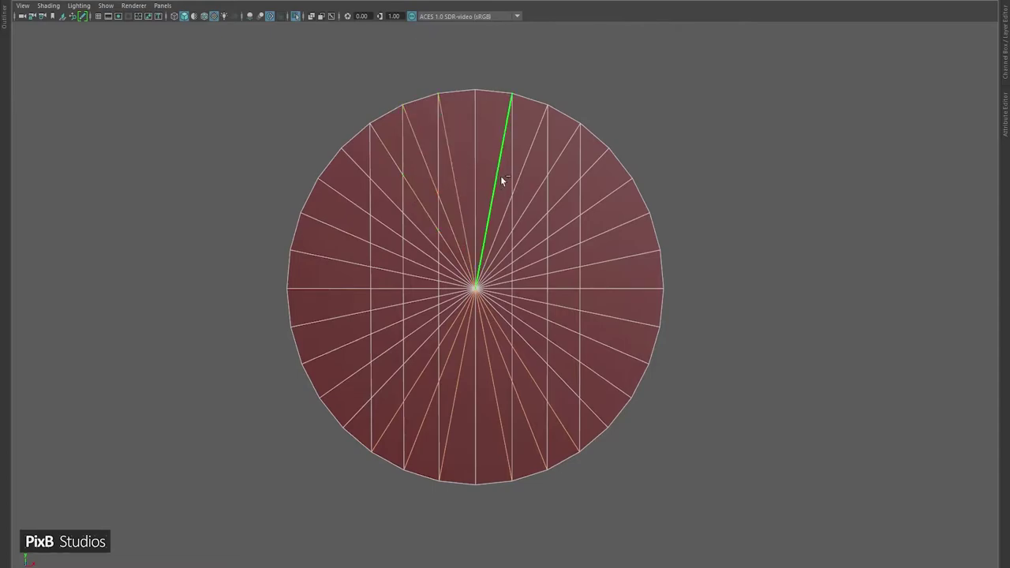
key(Delete)
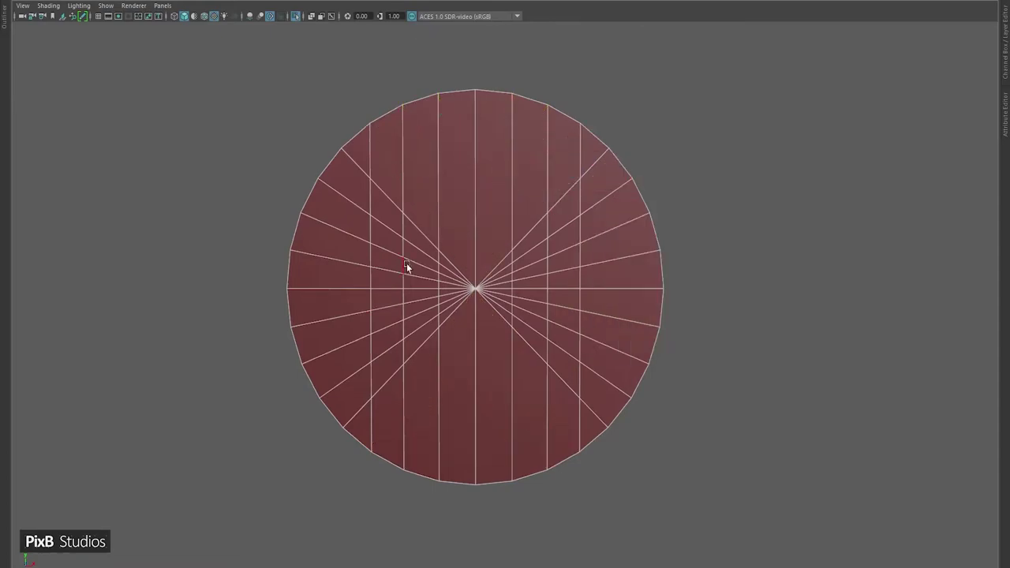
- Cut horizontal edges across the upper part of the disc from rim to rim
scroll(441, 295, up, 2)
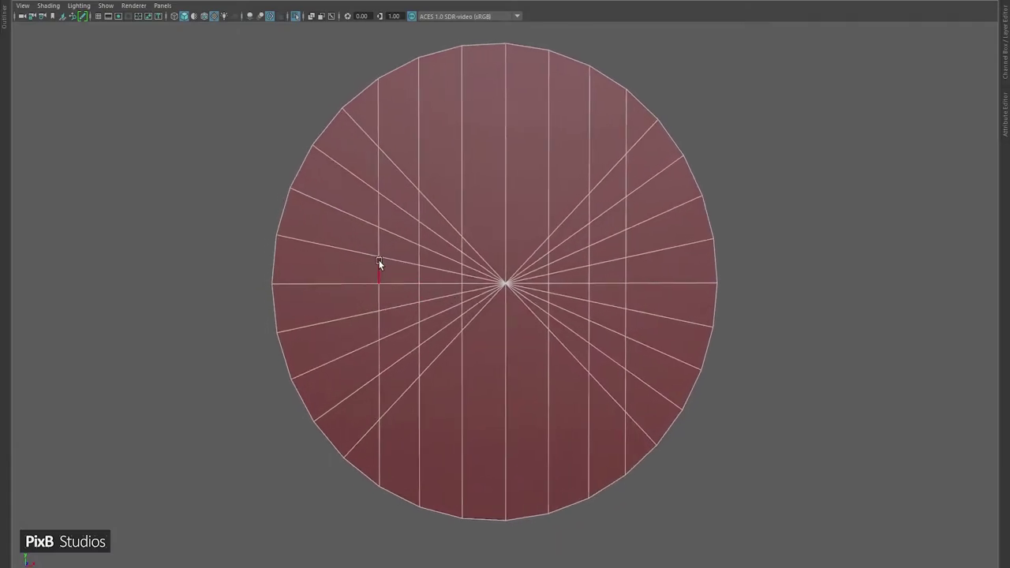
alt+middle_drag(419, 239, 447, 281)
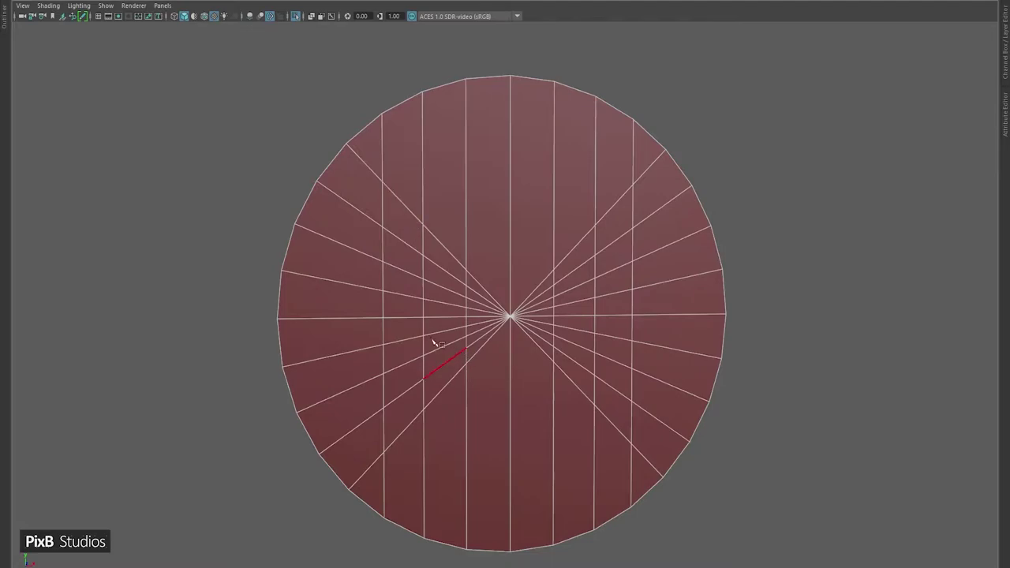
click(723, 268)
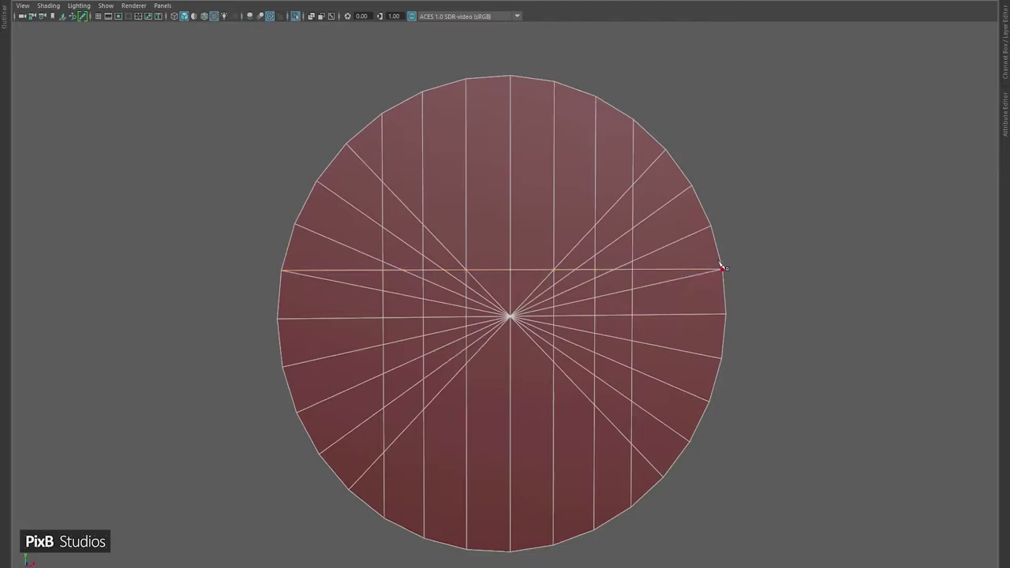
click(297, 226)
key(Return)
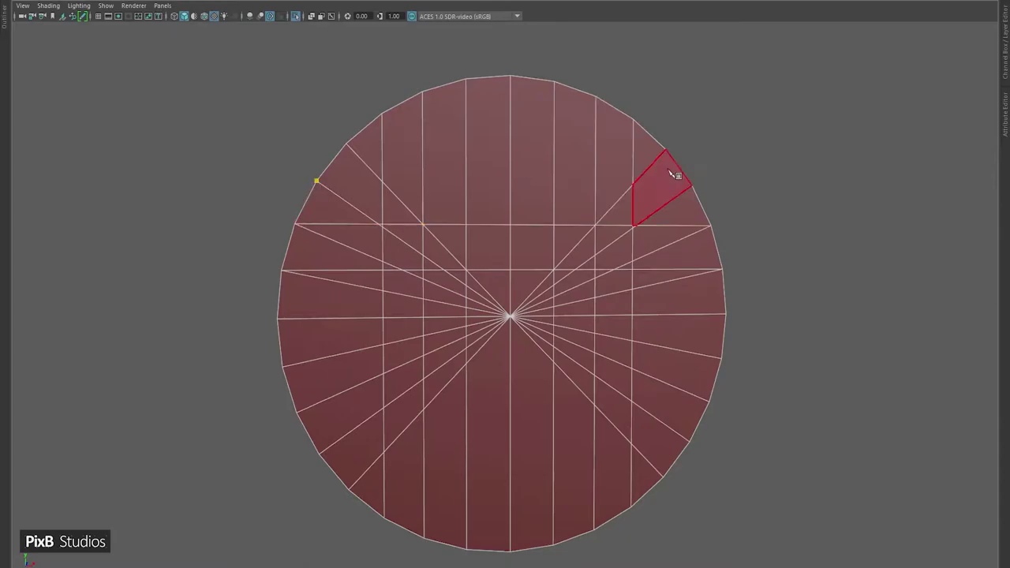
click(691, 187)
key(Return)
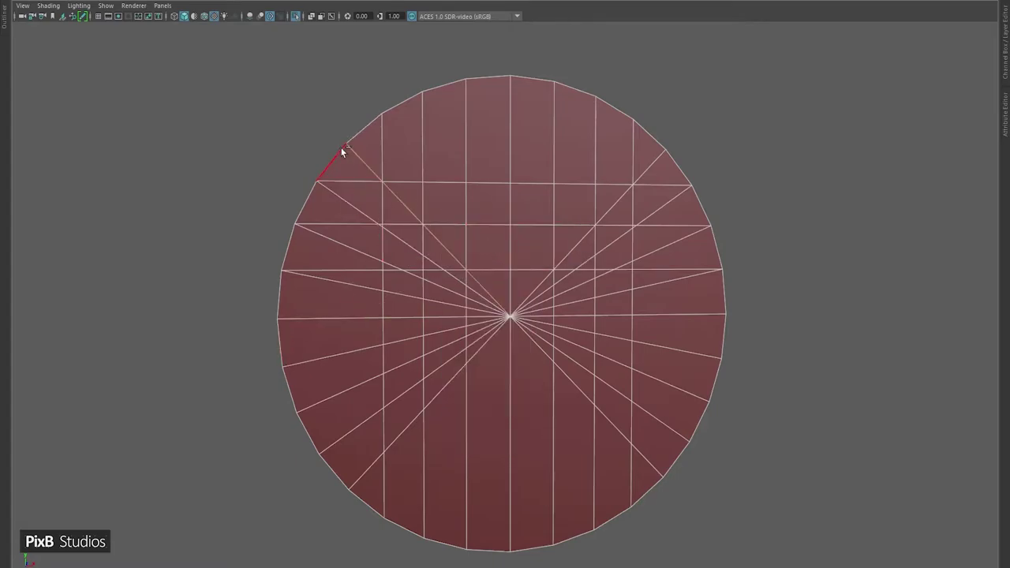
- Remove the stray left radial fan edge from the disc with Multi-Cut
key(ctrl)
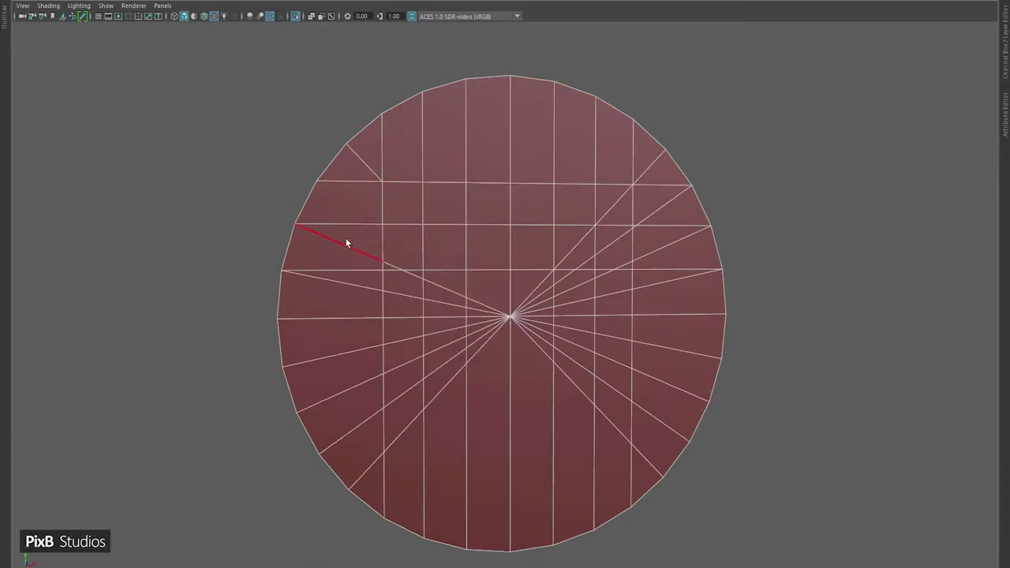
key(ctrl)
shift+right_drag(451, 267, 548, 316)
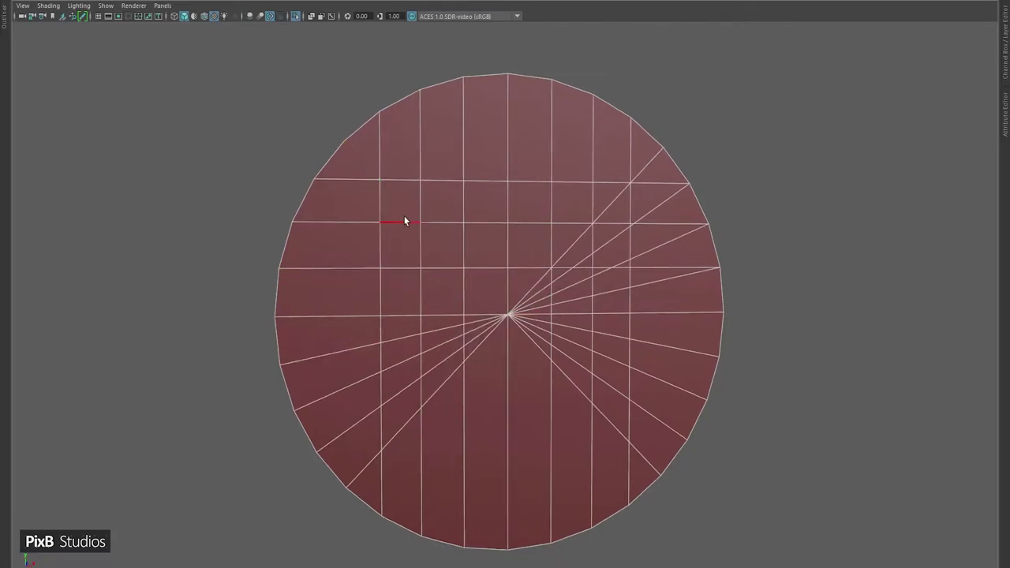
mouse_move(493, 231)
alt+middle_down()
mouse_move(520, 255)
mouse_move(498, 232)
alt+middle_up()
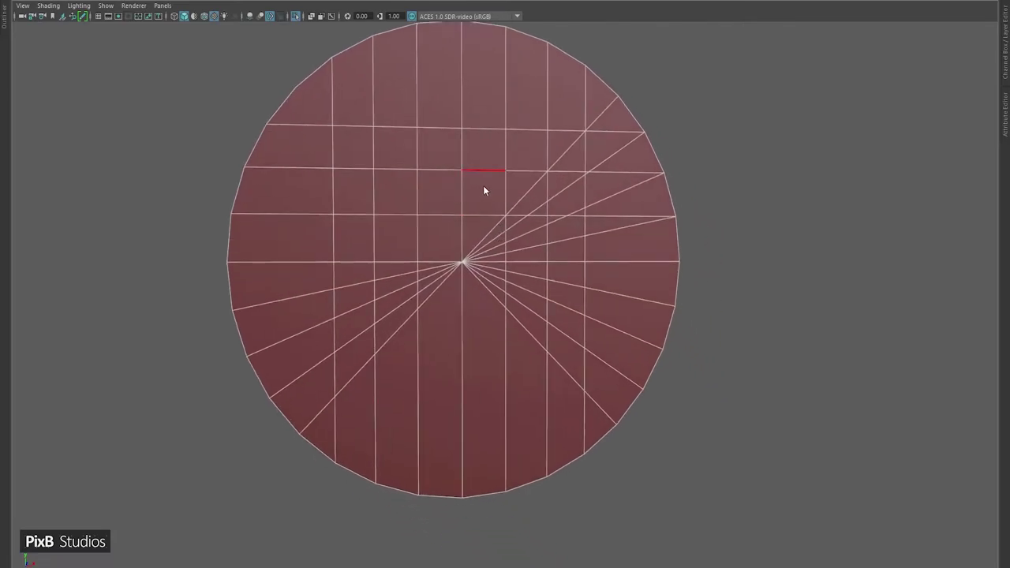
- In face mode, select the disc's right-half and lower-left faces
key(F11)
scroll(541, 307, down, 1)
drag(673, 37, 503, 565)
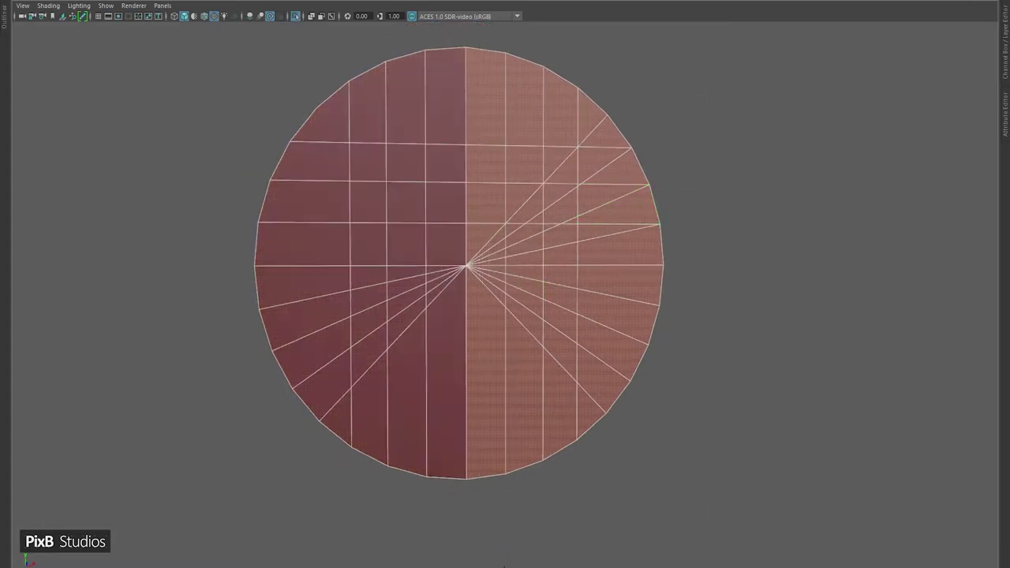
ctrl+shift+drag(594, 543, 133, 283)
- Delete the selected faces and the leftover sliver, keeping only the upper-left quarter
key(Delete)
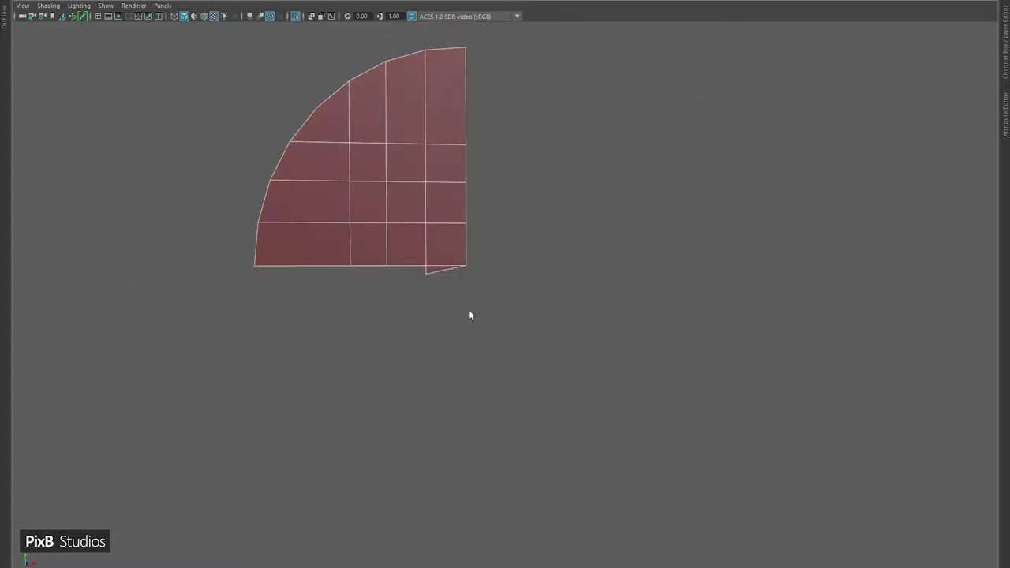
drag(418, 276, 418, 275)
key(Delete)
key(F8)
key(w)
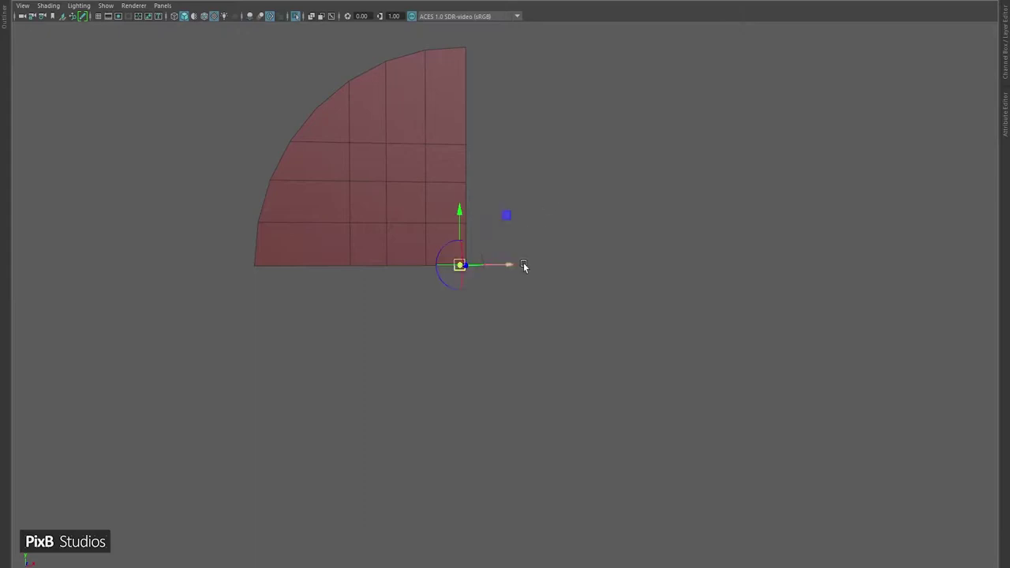
- Mirror the quarter into a half-disc with Object axis position and 0.1 merge threshold
shift+right_drag(538, 198, 536, 306)
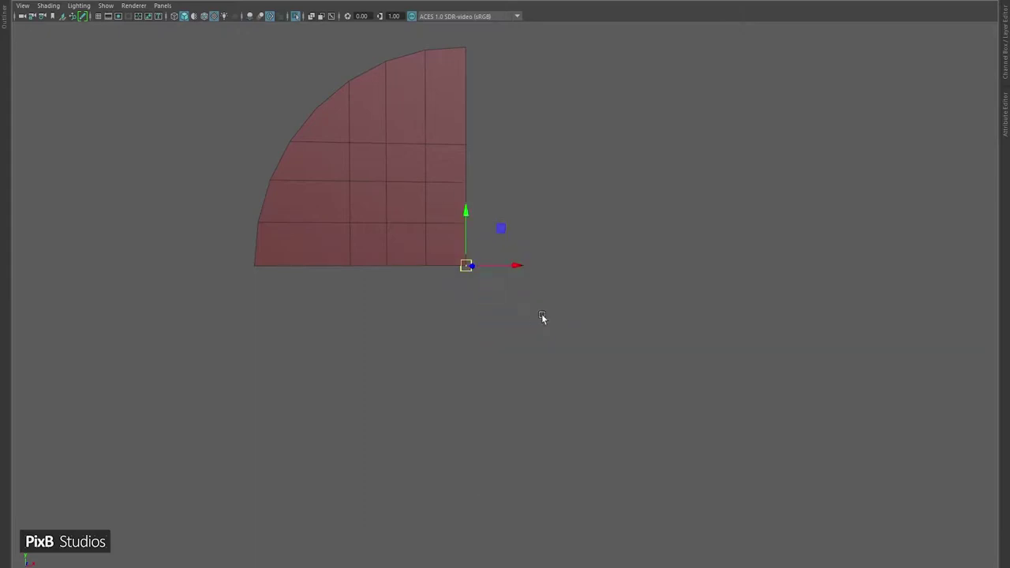
click(835, 170)
click(852, 184)
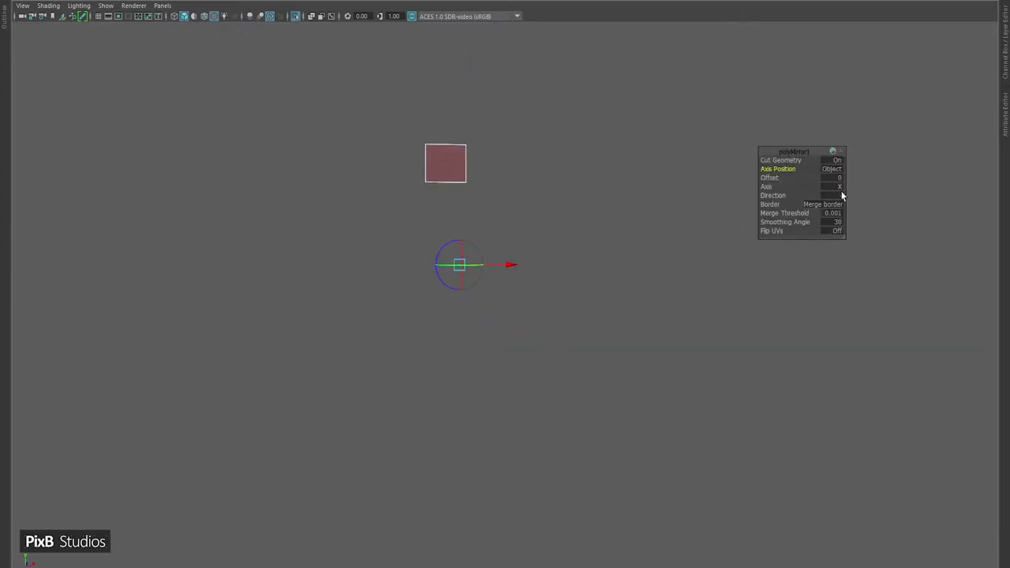
click(838, 195)
click(848, 199)
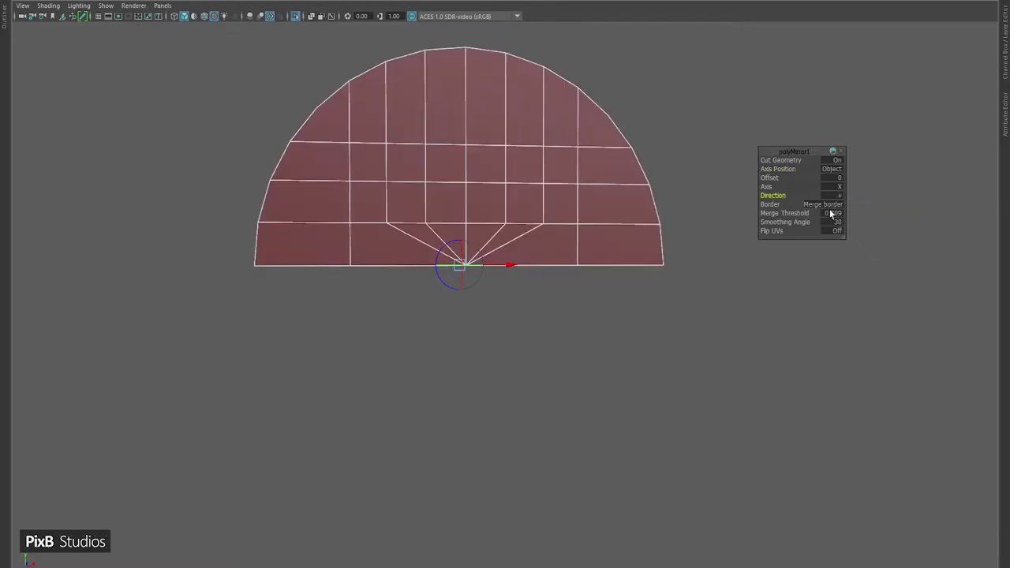
click(830, 214)
text(0.1)
key(Return)
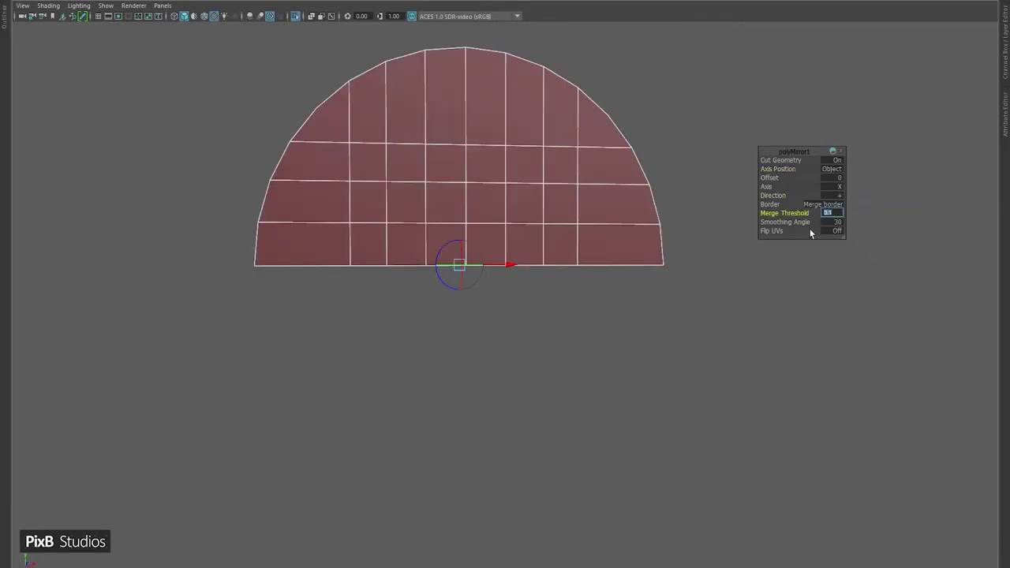
key(q)
- Mirror the half-disc along Y with Object axis position to complete the disc
key(w)
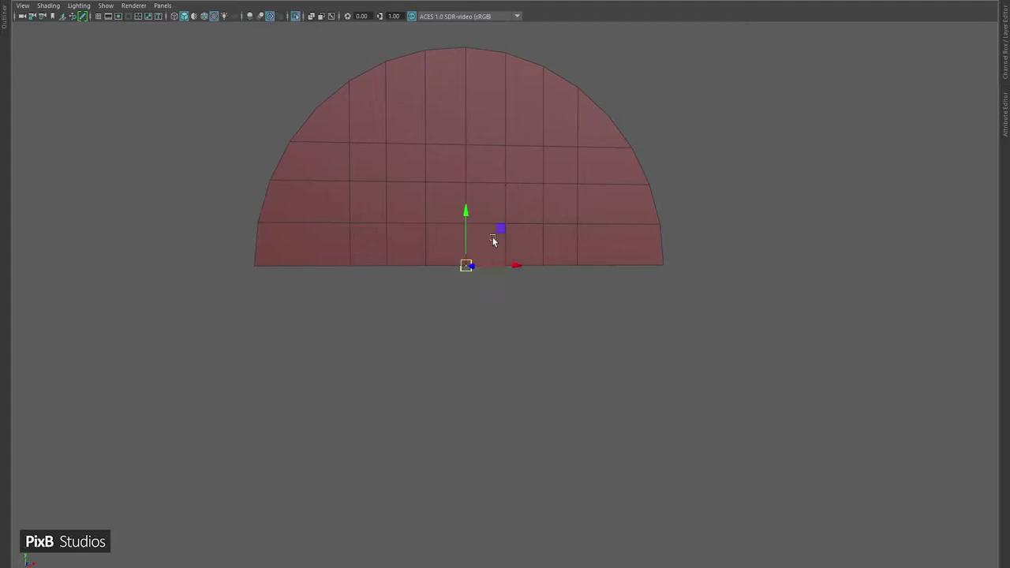
shift+right_drag(511, 298, 536, 382)
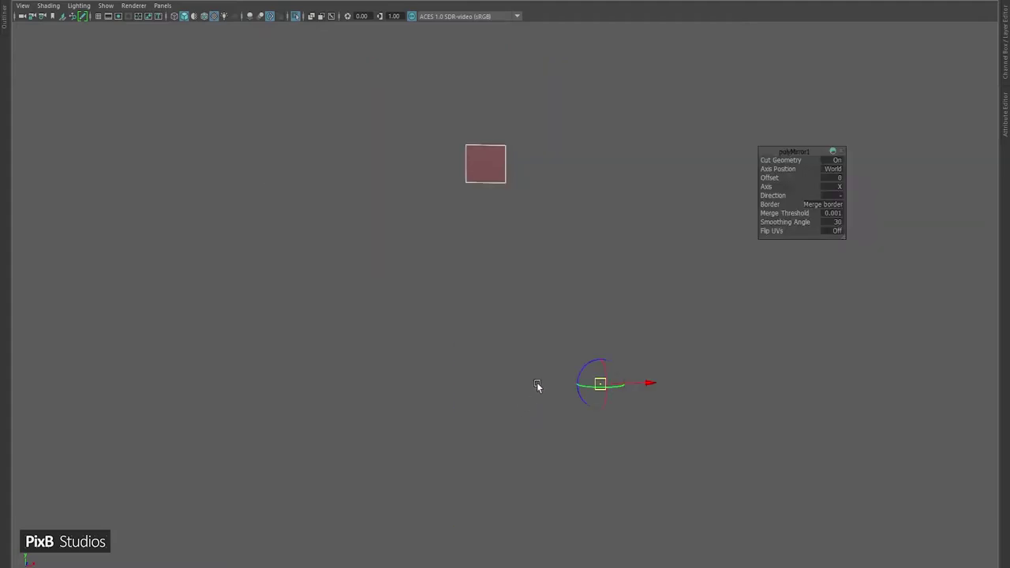
click(828, 173)
click(859, 190)
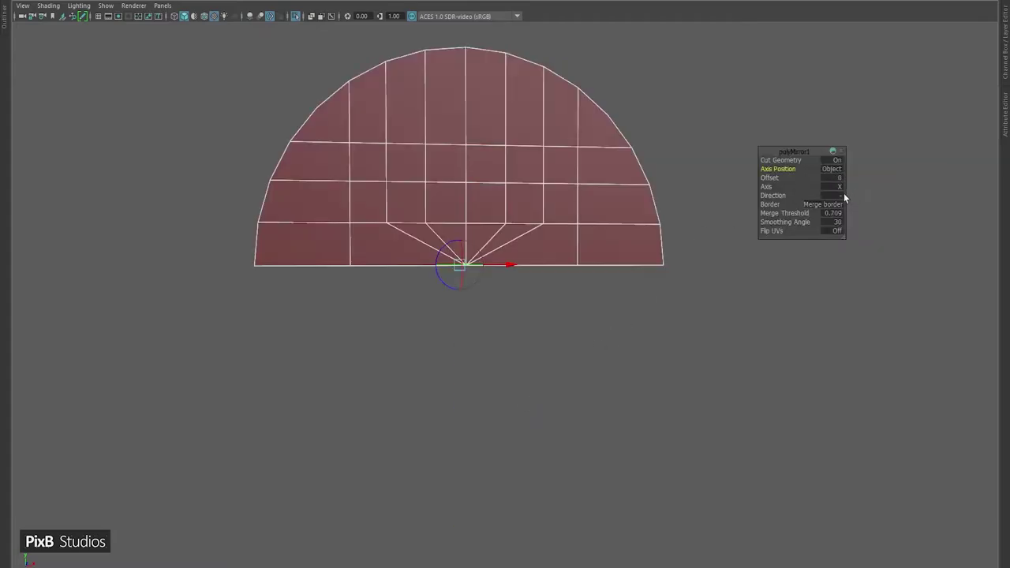
click(841, 184)
click(850, 205)
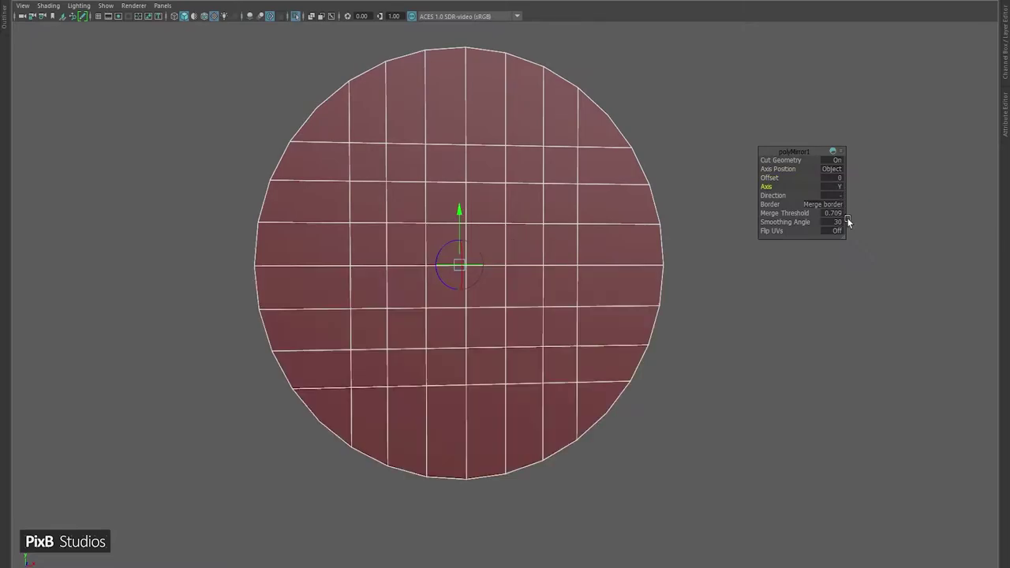
click(834, 213)
click(800, 295)
click(527, 240)
ctrl+click(536, 219)
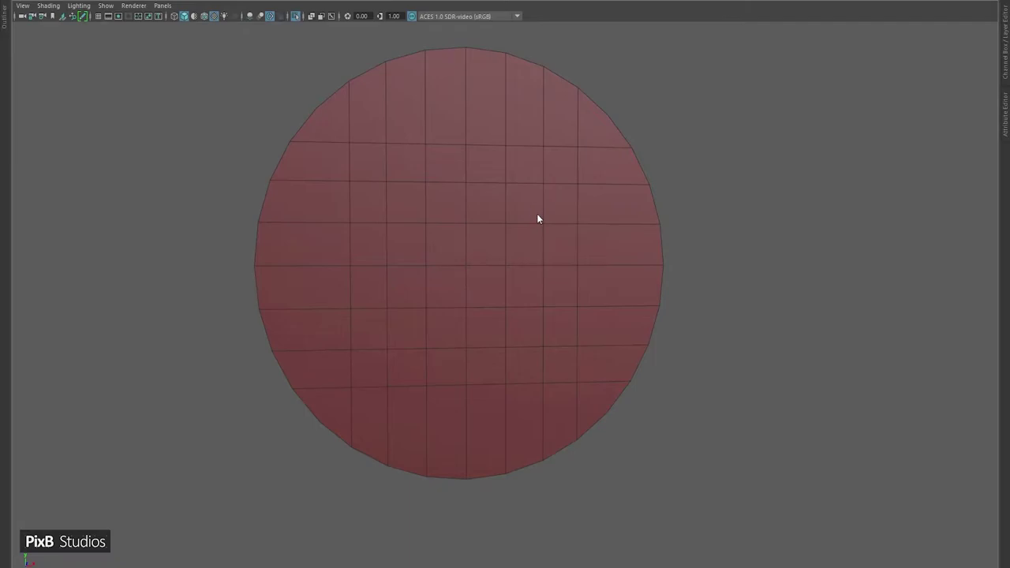
- Extrude the disc's two middle face columns outward into a raised block
click(558, 241)
alt+drag(699, 263, 666, 267)
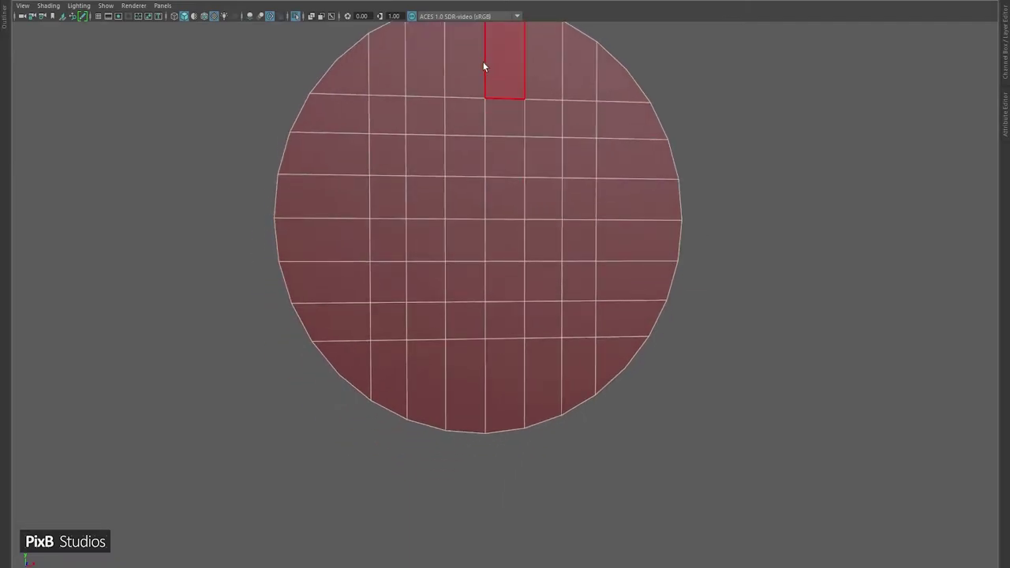
mouse_move(484, 66)
mouse_down()
mouse_move(472, 370)
mouse_move(494, 358)
mouse_move(498, 70)
mouse_up()
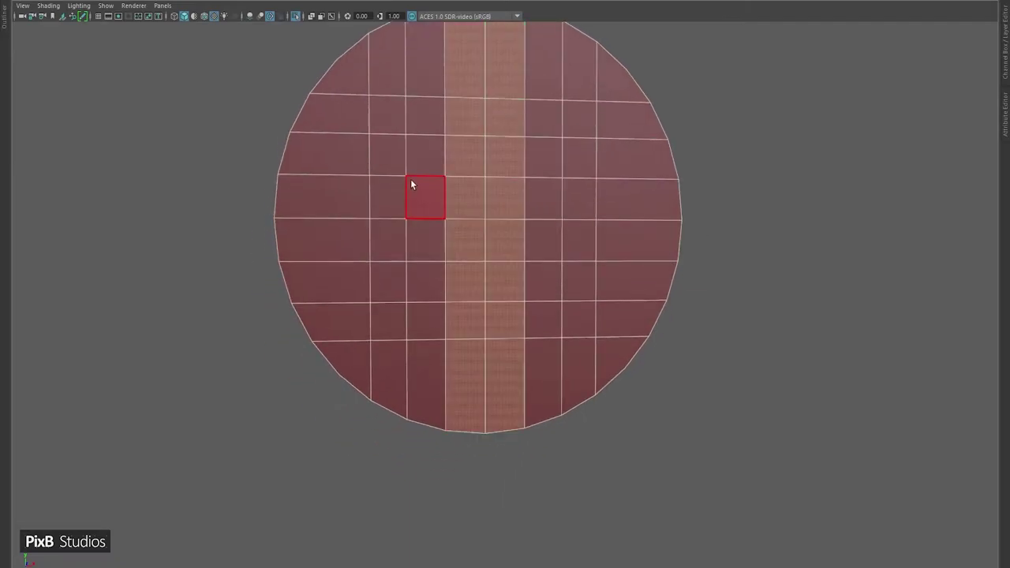
alt+drag(411, 184, 417, 224)
key(ctrl+e)
alt+drag(541, 333, 591, 273)
- Cut an extra edge across the extruded block's top with Multi-Cut
scroll(582, 316, up, 6)
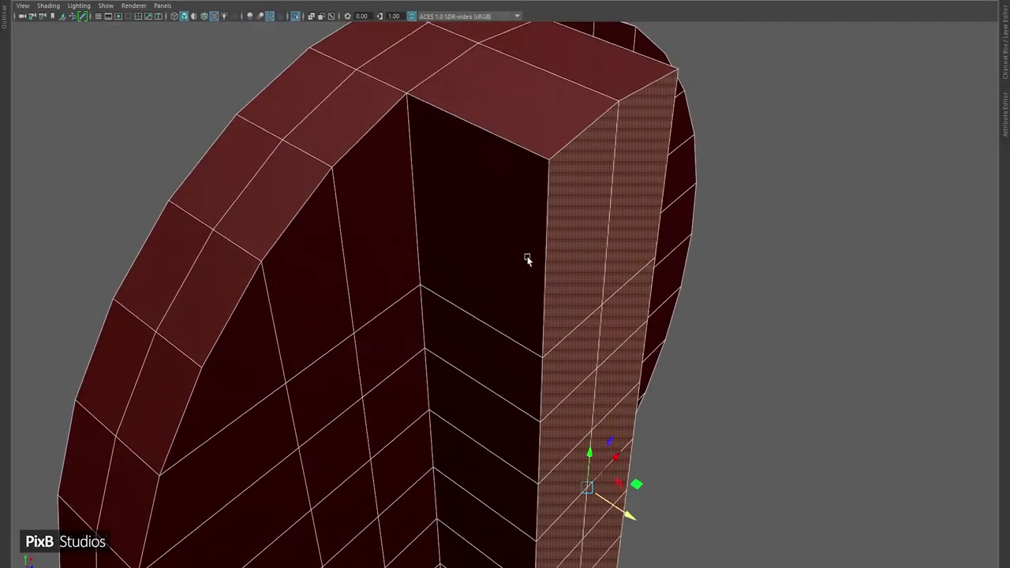
alt+drag(527, 260, 599, 250)
click(554, 226)
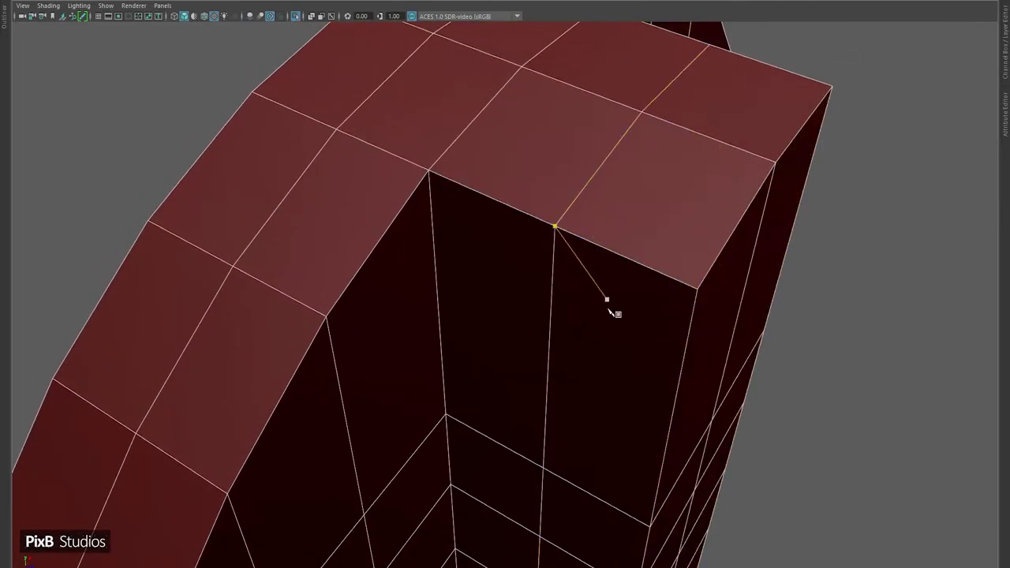
scroll(615, 313, down, 5)
alt+drag(586, 162, 534, 225)
scroll(591, 277, up, 2)
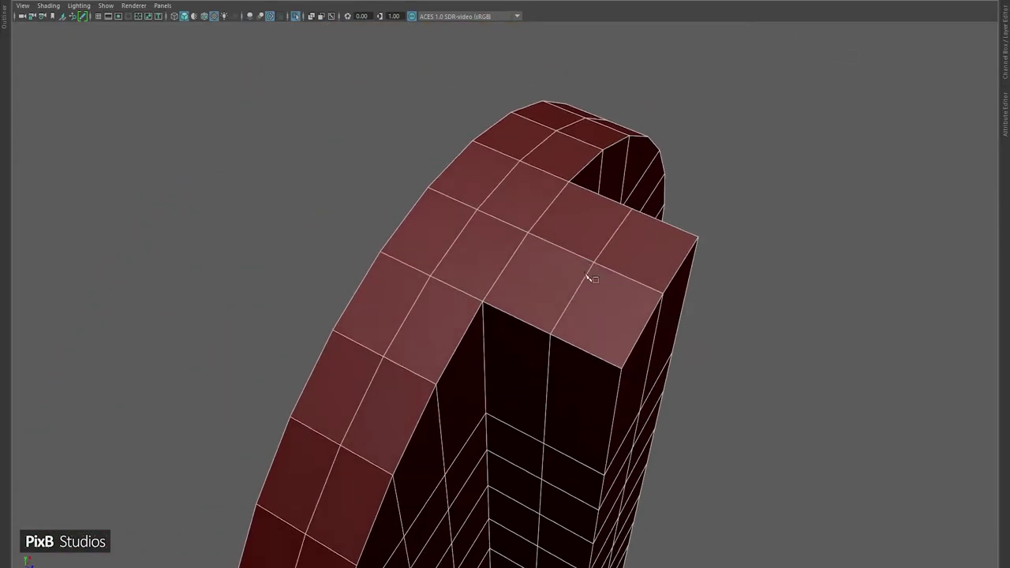
right_drag(591, 277, 541, 318)
alt+drag(541, 318, 512, 234)
right_drag(512, 234, 388, 211)
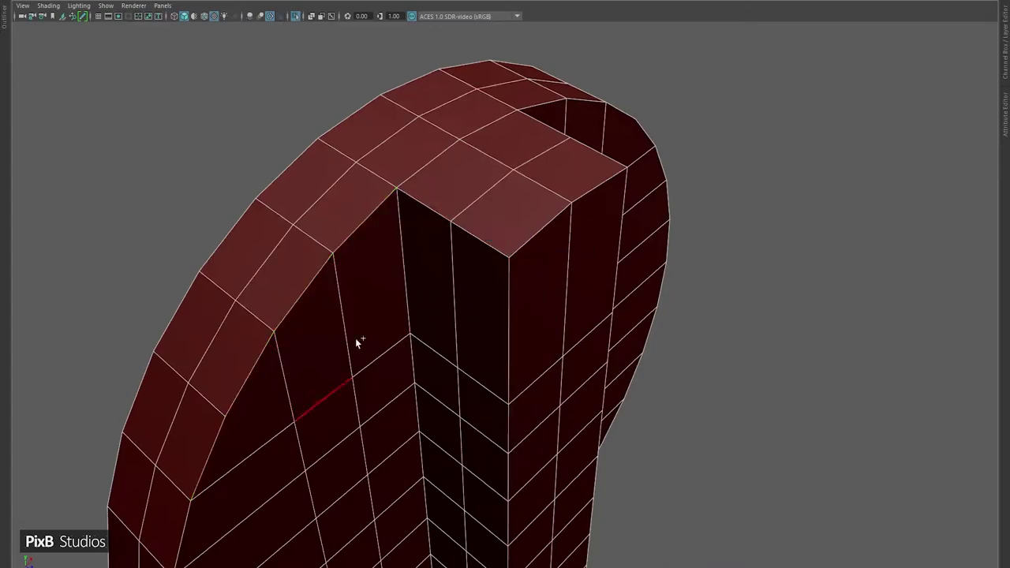
- Select the block's inner edge and its vertical corner edges
click(418, 240)
alt+drag(418, 284, 425, 203)
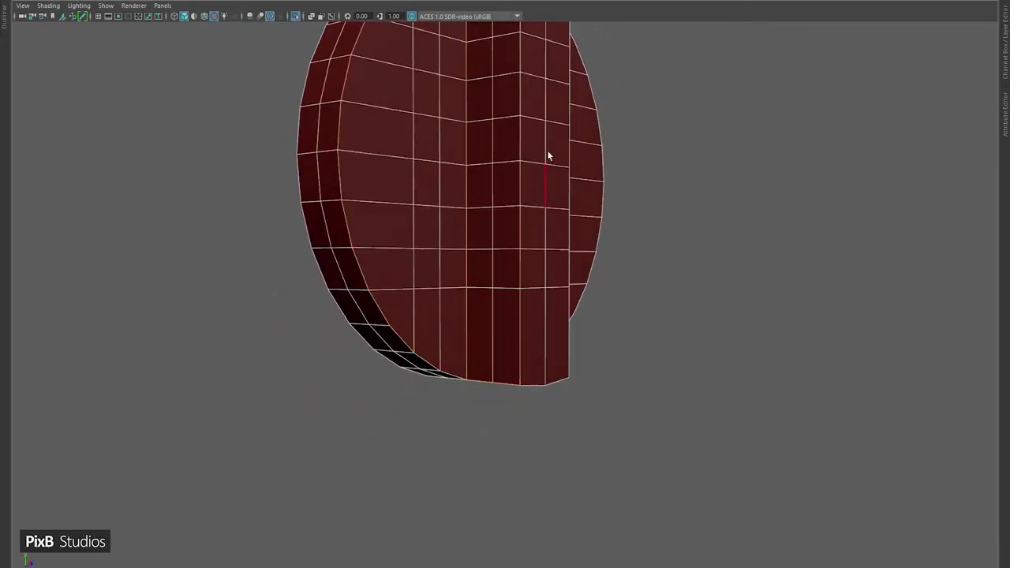
alt+drag(545, 155, 523, 185)
click(520, 183)
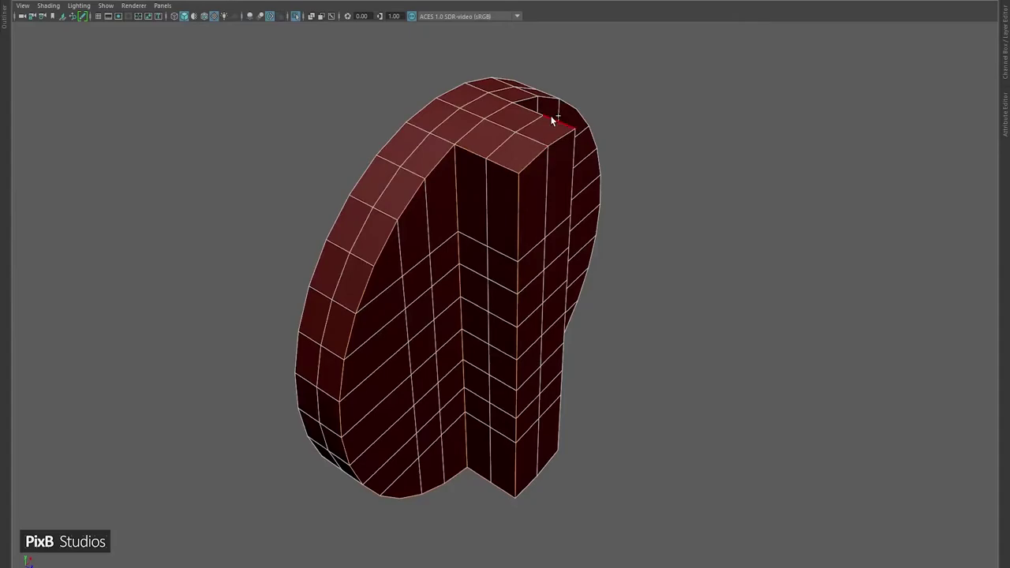
alt+drag(673, 174, 520, 150)
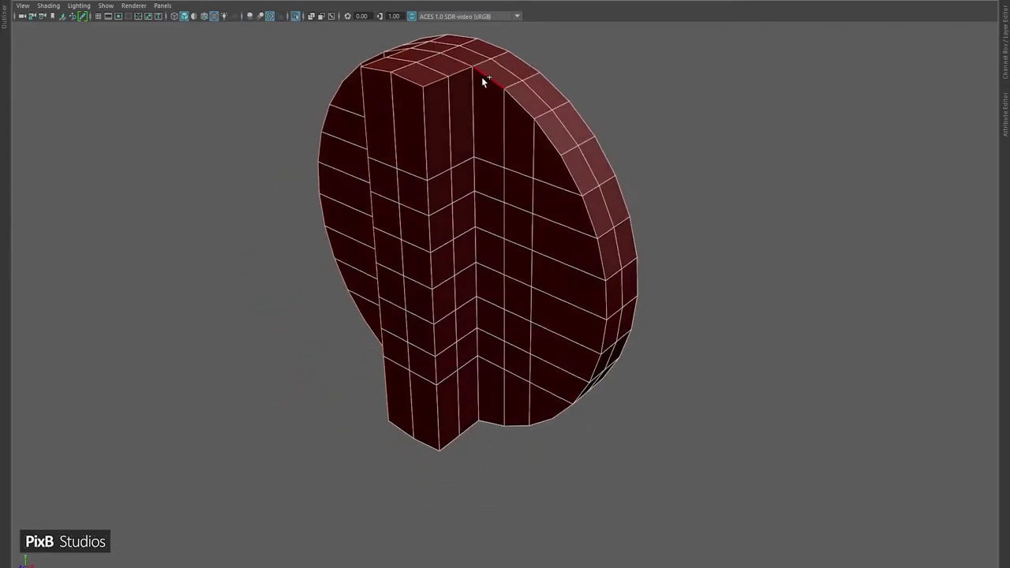
click(436, 110)
alt+drag(545, 298, 579, 351)
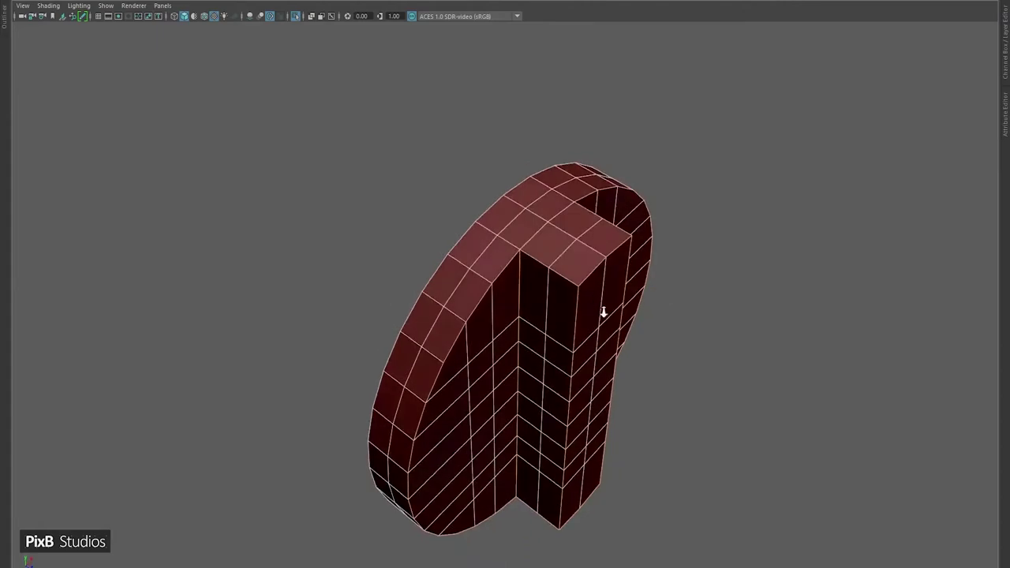
- Bevel the selected block edges with two segments
alt+drag(603, 311, 526, 263)
key(ctrl+b)
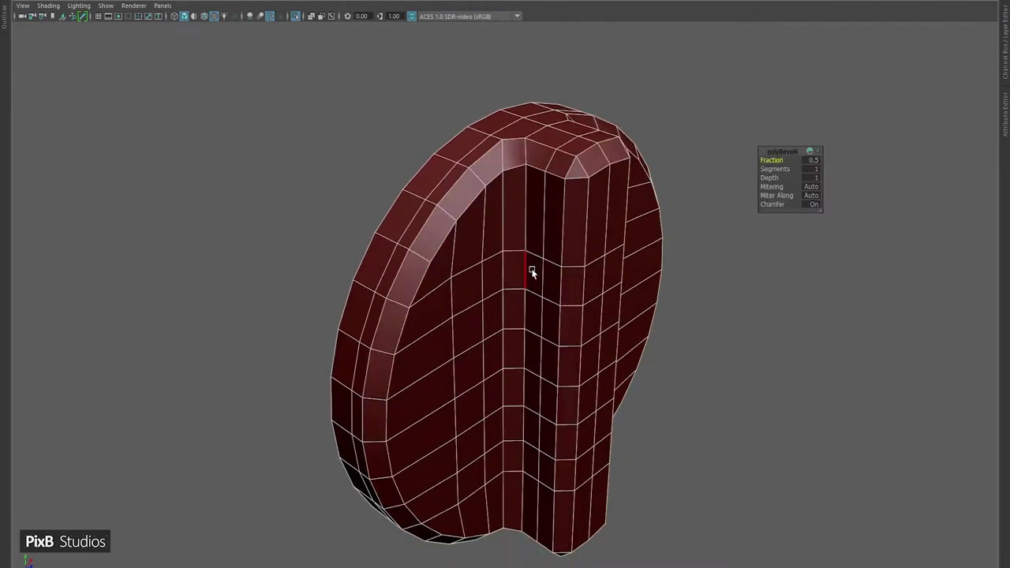
drag(773, 169, 620, 101)
scroll(606, 163, up, 3)
scroll(549, 184, up, 3)
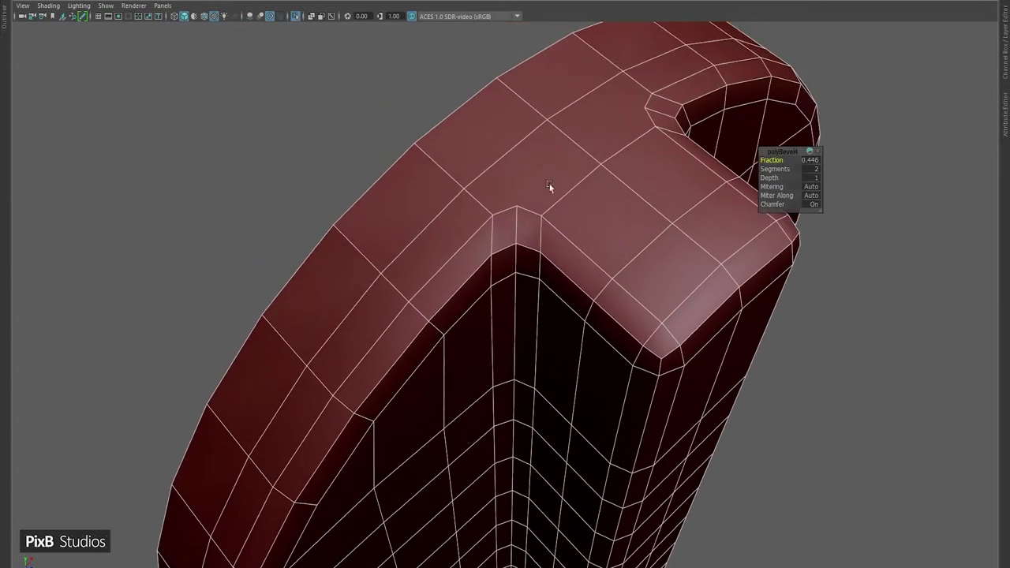
alt+drag(549, 184, 608, 199)
click(509, 229)
alt+drag(510, 229, 485, 229)
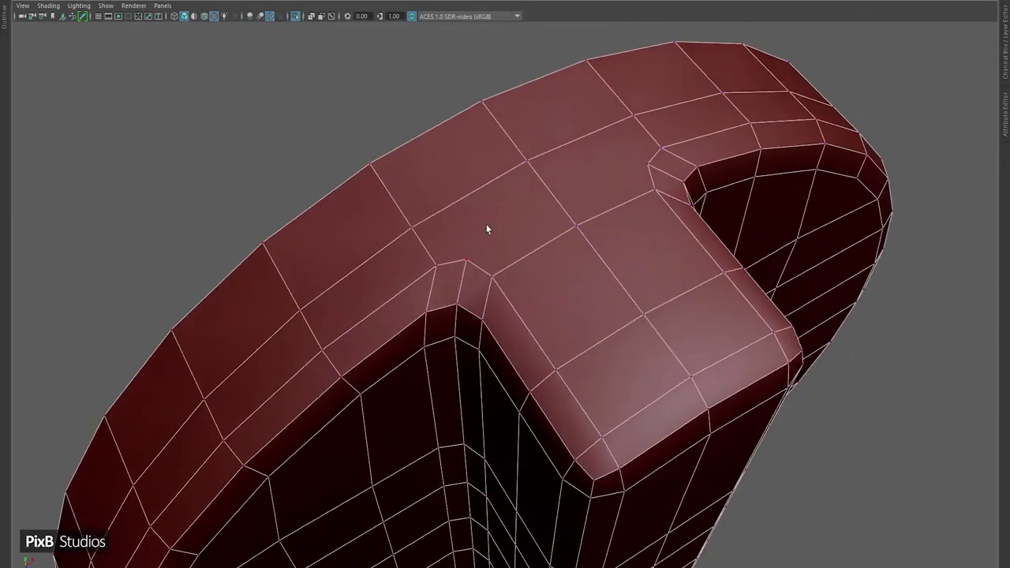
- Connect the inner corner vertices at the grip junction with new edges via Connect Components
click(463, 256)
shift+right_drag(516, 192, 514, 258)
key(3)
key(1)
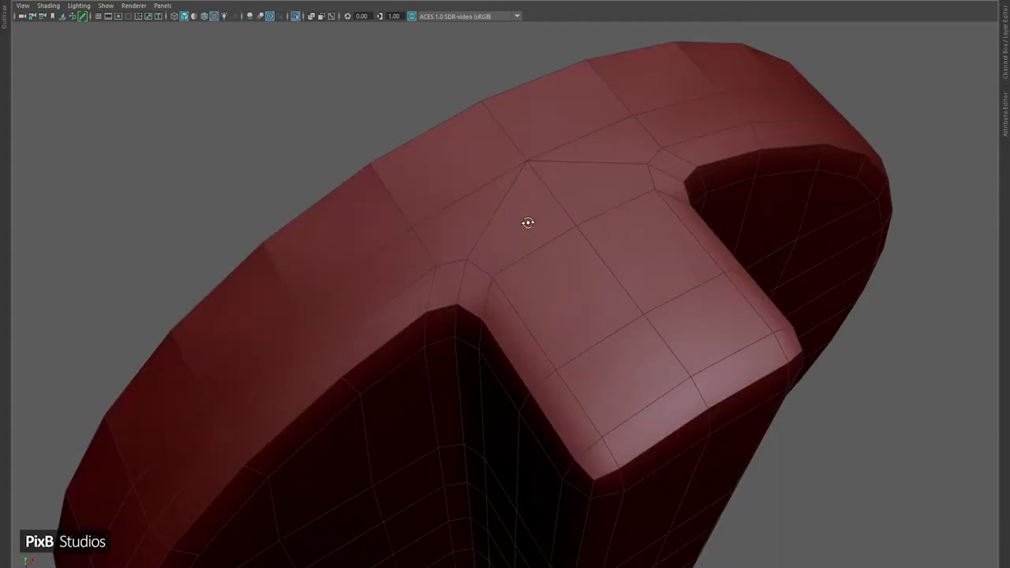
alt+drag(525, 224, 546, 126)
right_click(547, 126)
click(498, 142)
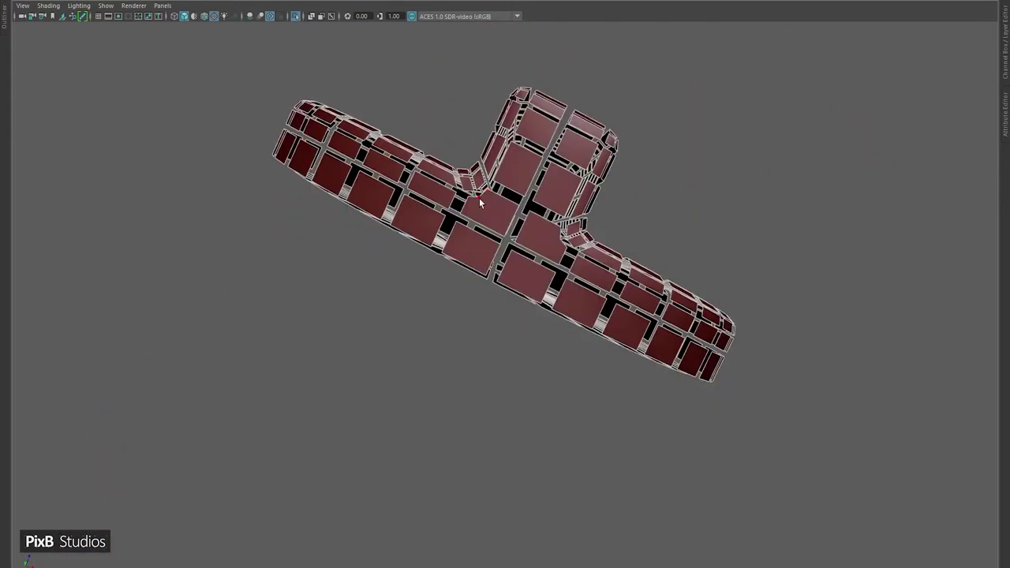
click(505, 241)
right_click(505, 241)
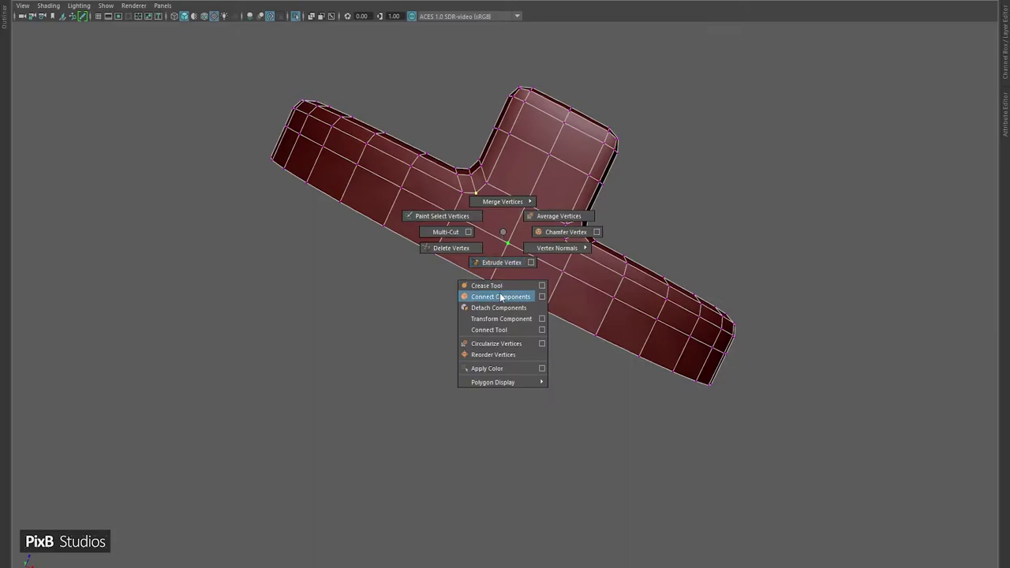
click(497, 295)
- Bevel the cap's border edges at fraction 0.091 with one segment, checked in smooth preview
key(3)
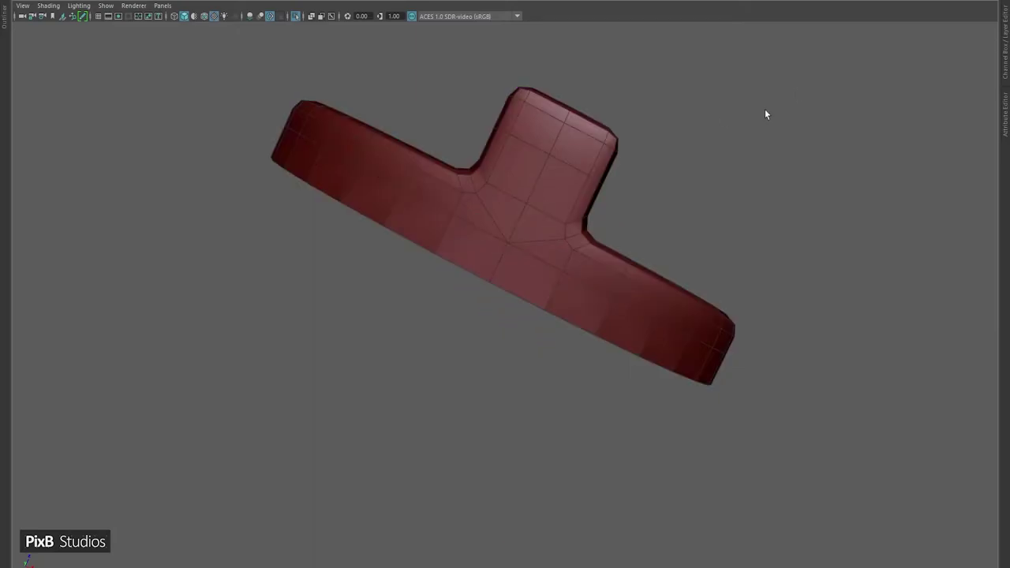
alt+drag(444, 158, 543, 134)
key(1)
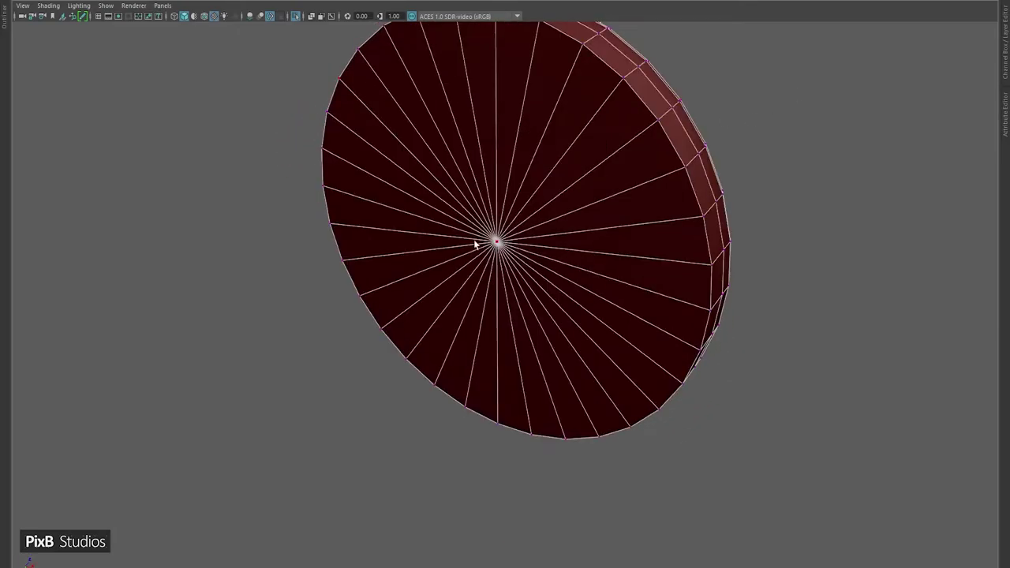
key(ctrl+F11)
shift+right_drag(475, 246, 518, 106)
alt+drag(518, 106, 350, 197)
key(ctrl+b)
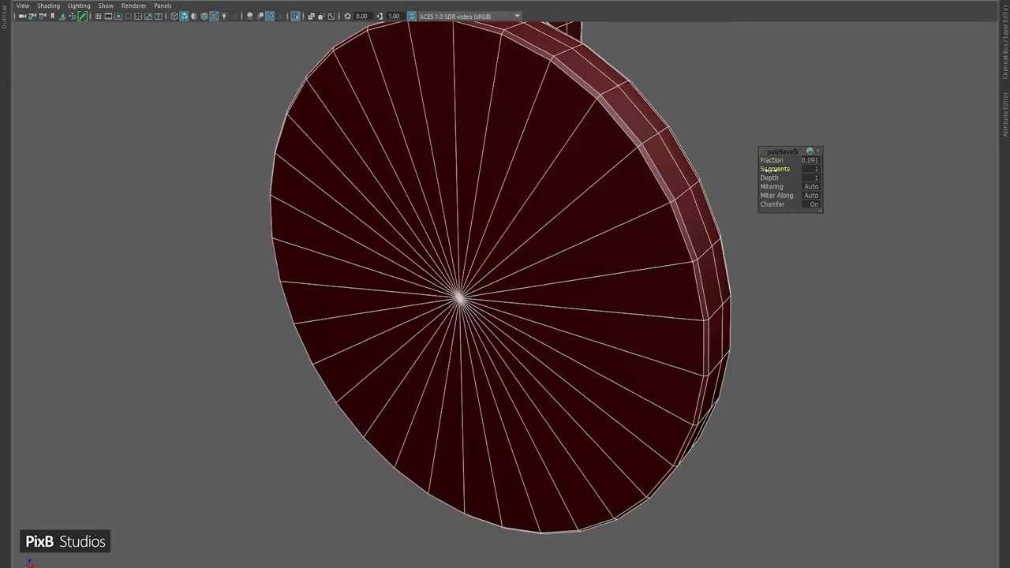
key(3)
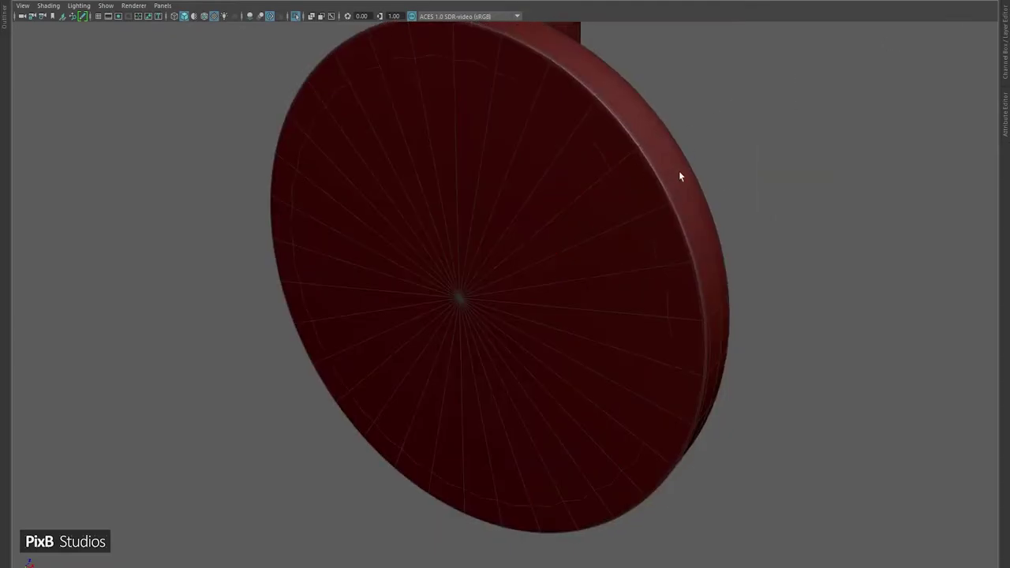
- Turn off Isolate Select so the toaster body shows around the knob
alt+drag(778, 122, 613, 249)
alt+drag(601, 317, 597, 232)
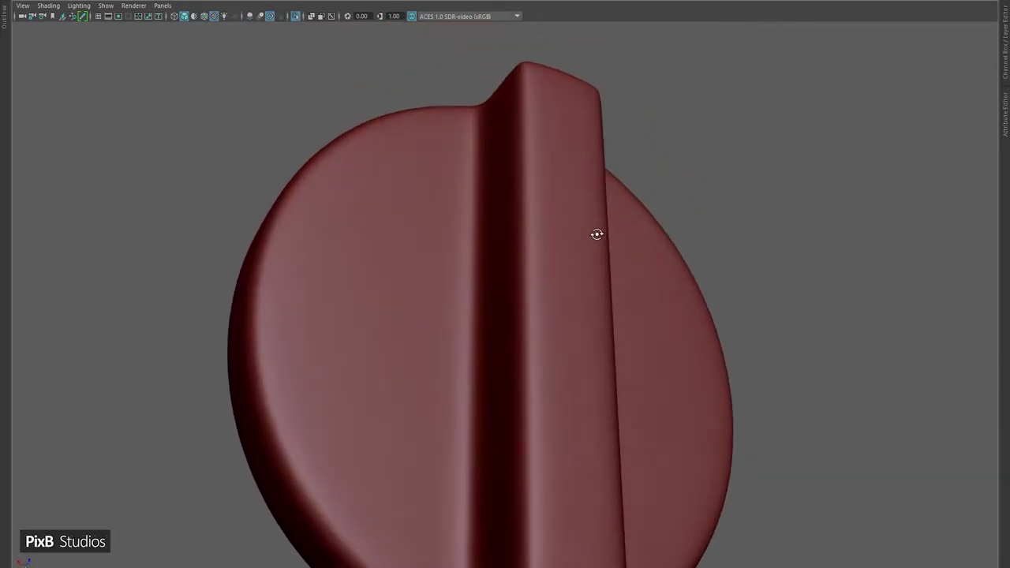
alt+right_drag(597, 232, 597, 323)
alt+middle_drag(597, 323, 589, 266)
click(296, 17)
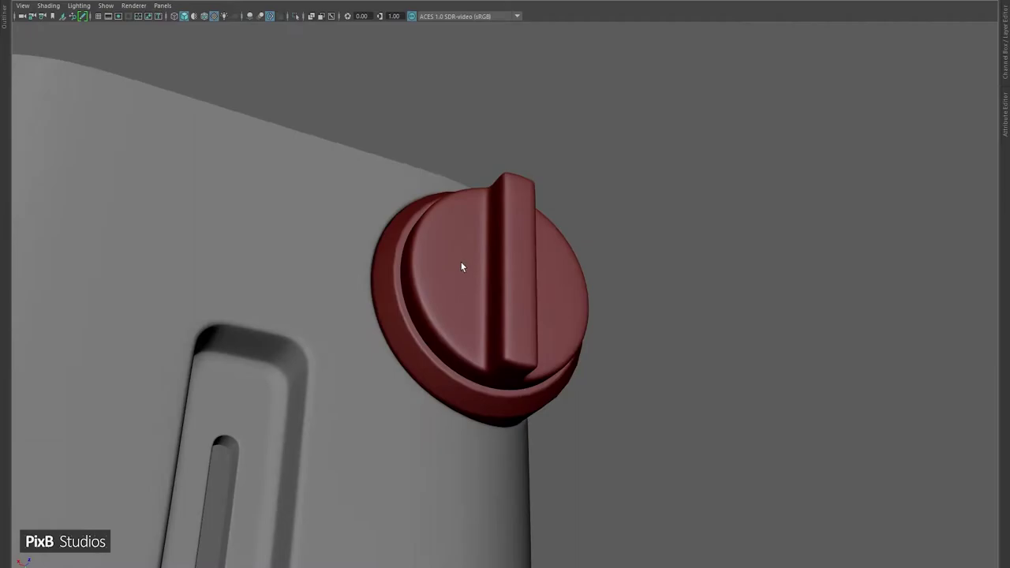
- Inspect the knob's stepped end on the toaster with the wireframe cage shown
alt+drag(462, 266, 479, 342)
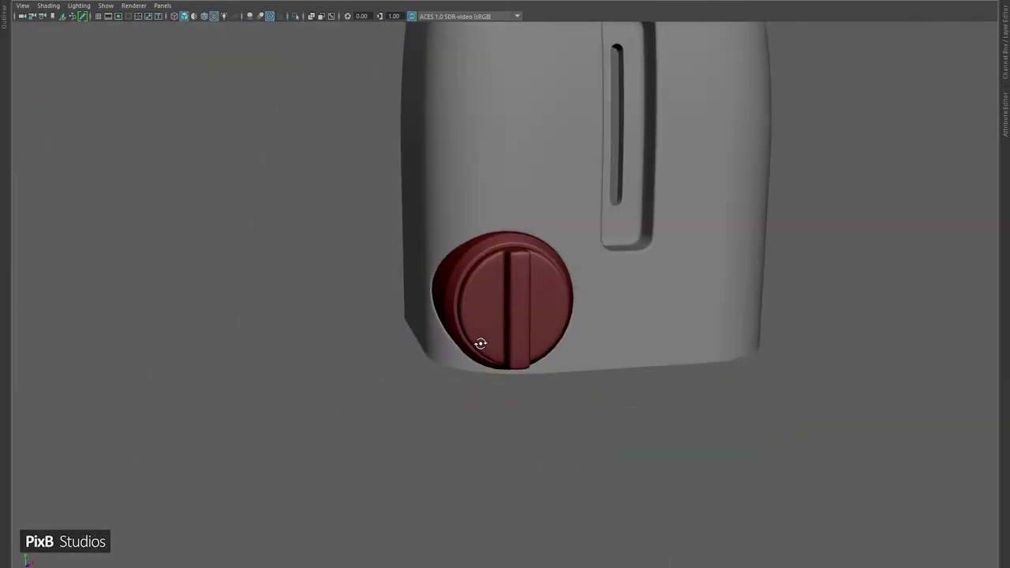
alt+drag(456, 300, 525, 310)
alt+right_drag(525, 310, 687, 411)
alt+drag(686, 412, 622, 311)
alt+right_drag(623, 311, 566, 272)
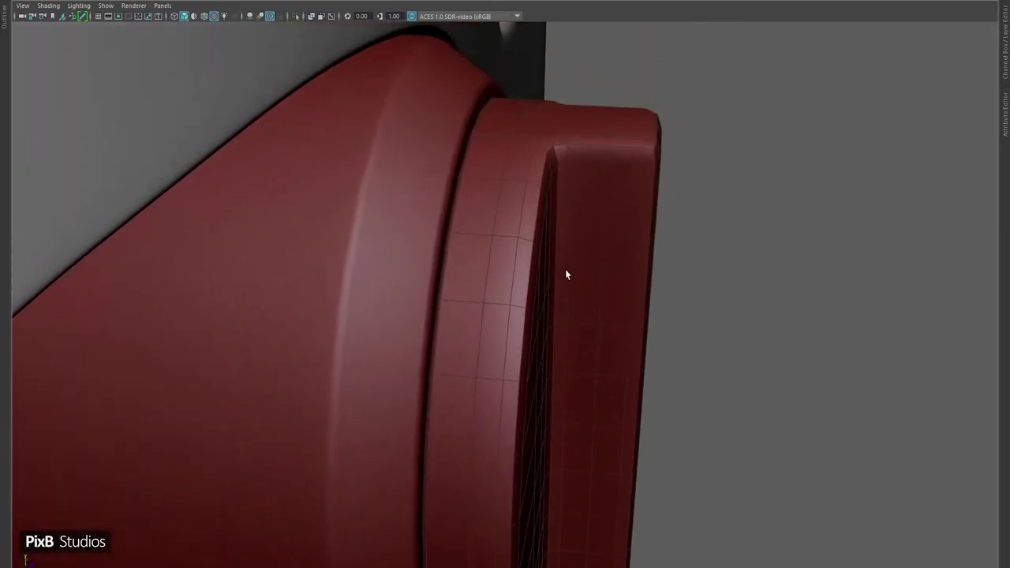
alt+drag(717, 217, 647, 239)
alt+right_drag(646, 239, 583, 308)
key(2)
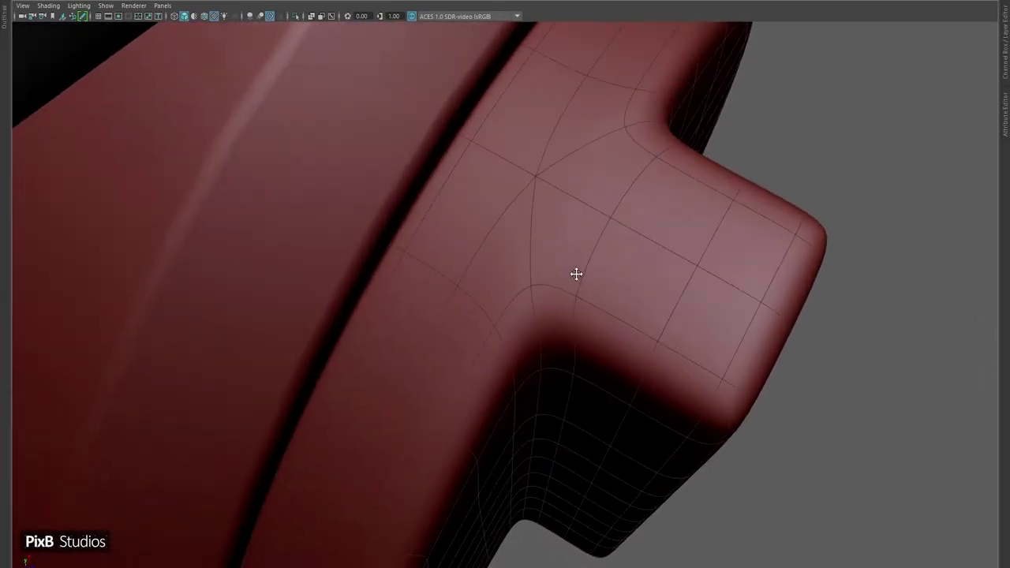
alt+drag(575, 273, 554, 278)
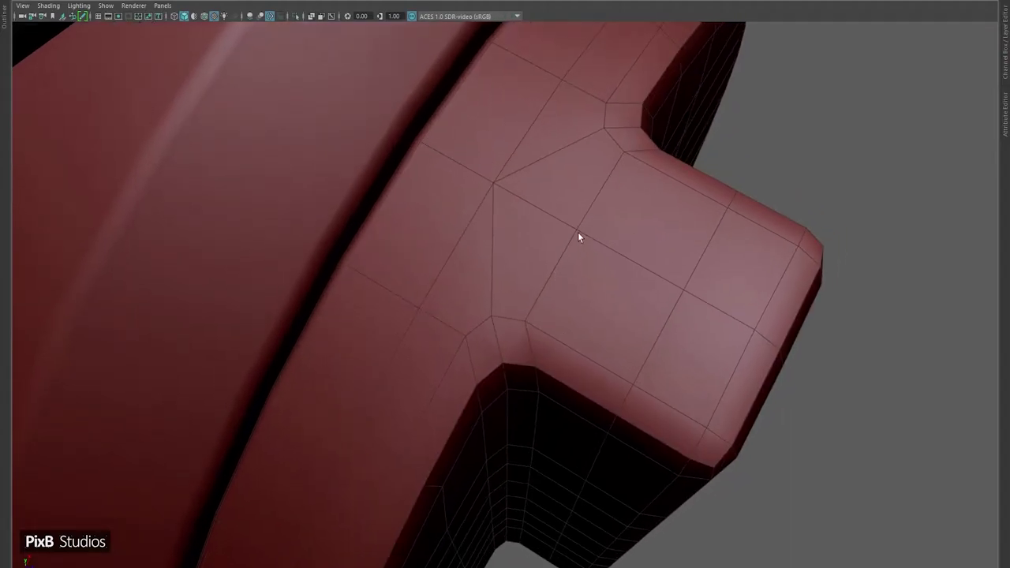
- Edge-slide a vertex at the grip's junction with the base
key(F9)
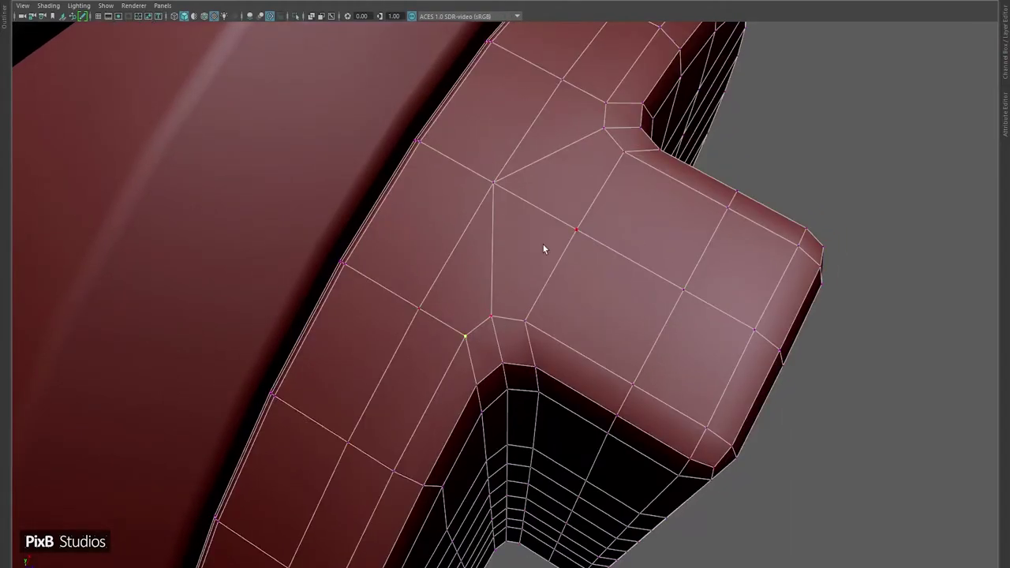
alt+drag(542, 245, 539, 288)
alt+drag(592, 135, 560, 266)
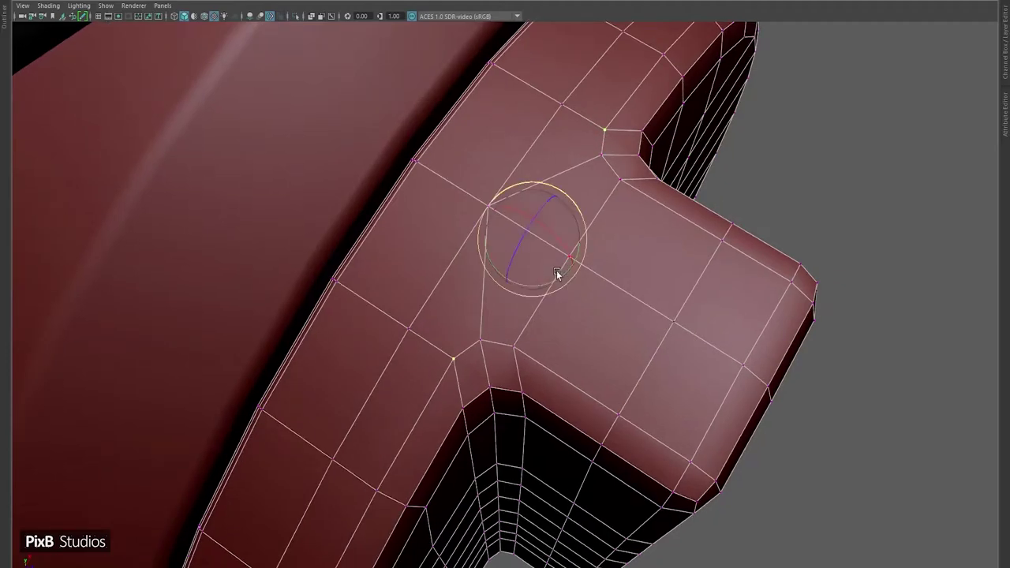
click(523, 253)
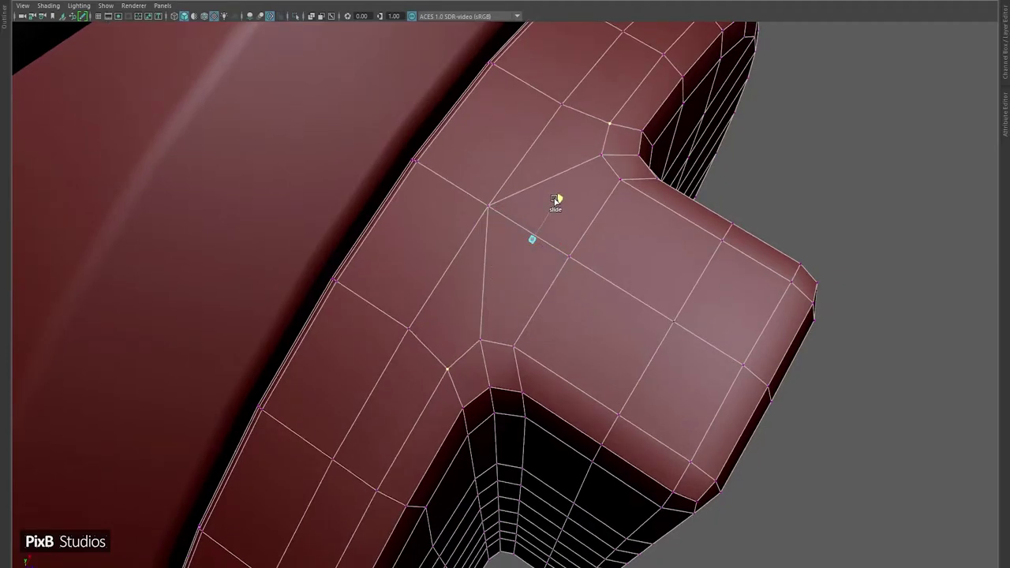
click(567, 260)
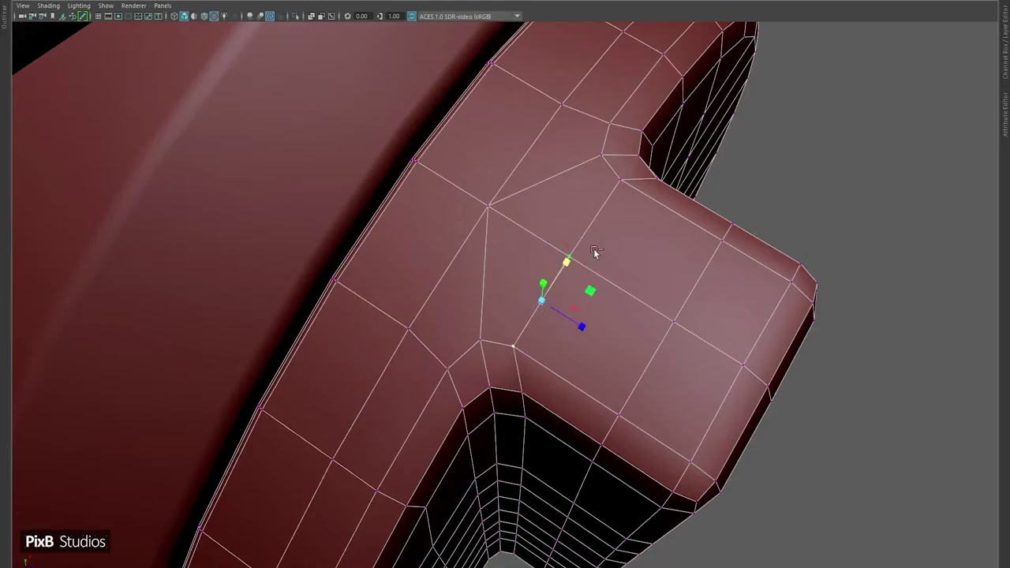
mouse_move(609, 275)
shift+middle_down()
mouse_move(602, 281)
mouse_move(618, 282)
shift+middle_up()
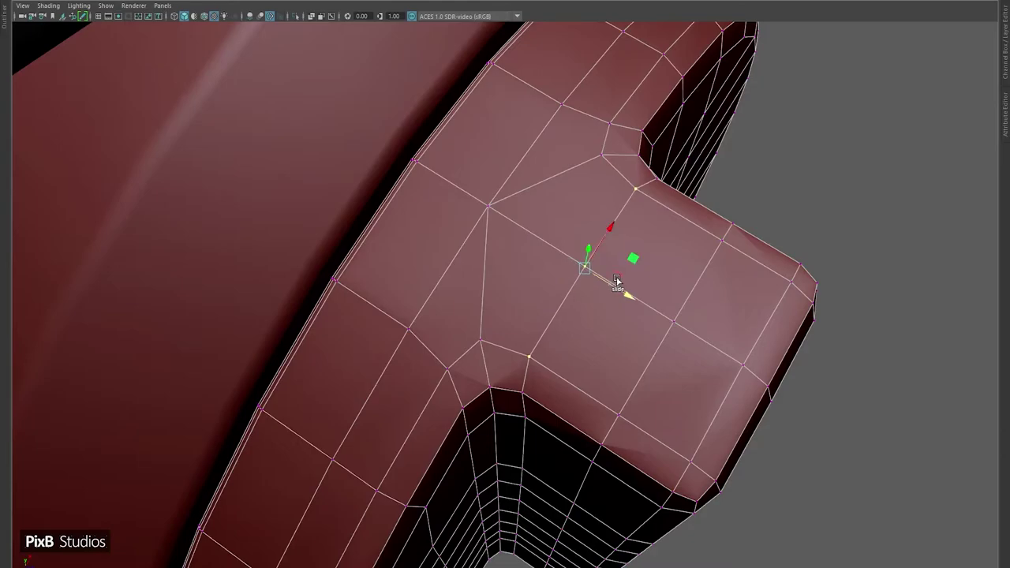
- Edge-slide the lower junction and upper corner vertices together, comparing the smooth preview
click(523, 392)
shift+click(652, 181)
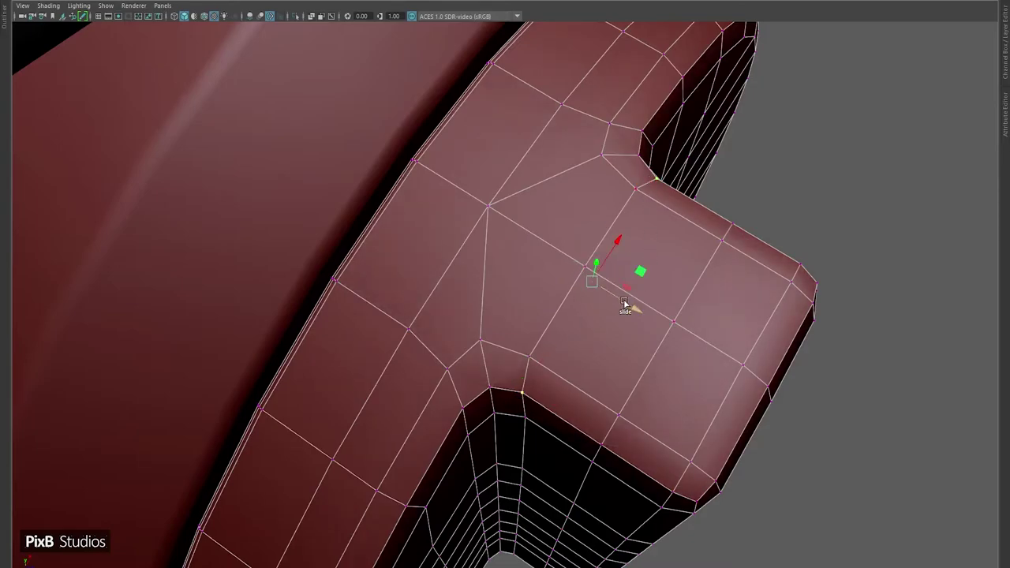
mouse_move(618, 302)
shift+middle_down()
mouse_move(631, 304)
mouse_move(615, 304)
mouse_move(623, 288)
mouse_move(591, 264)
mouse_move(611, 288)
shift+middle_up()
click(528, 356)
shift+click(635, 191)
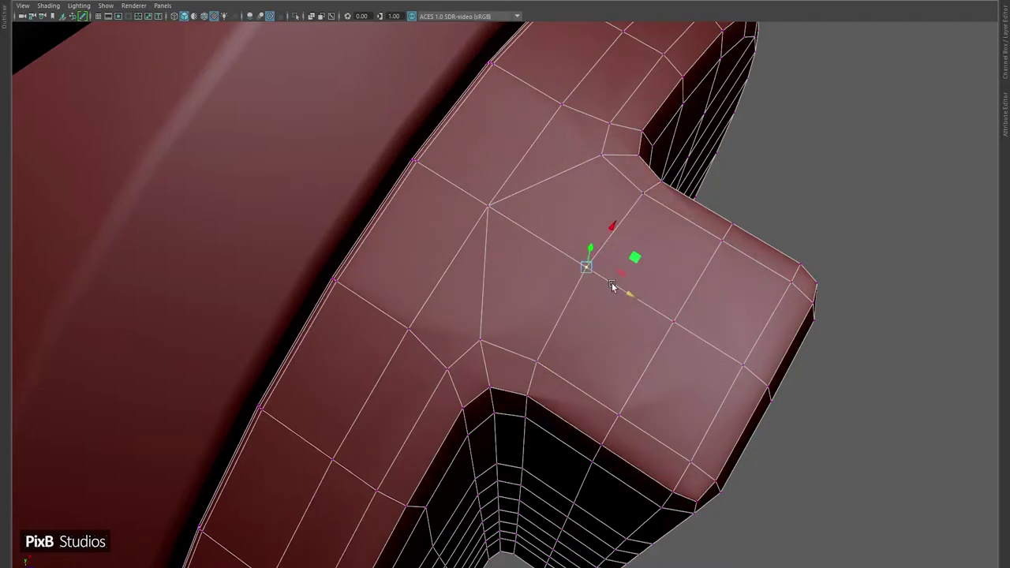
key(3)
key(1)
- Inspect the smoothed grip junction from several angles
alt+drag(502, 350, 471, 295)
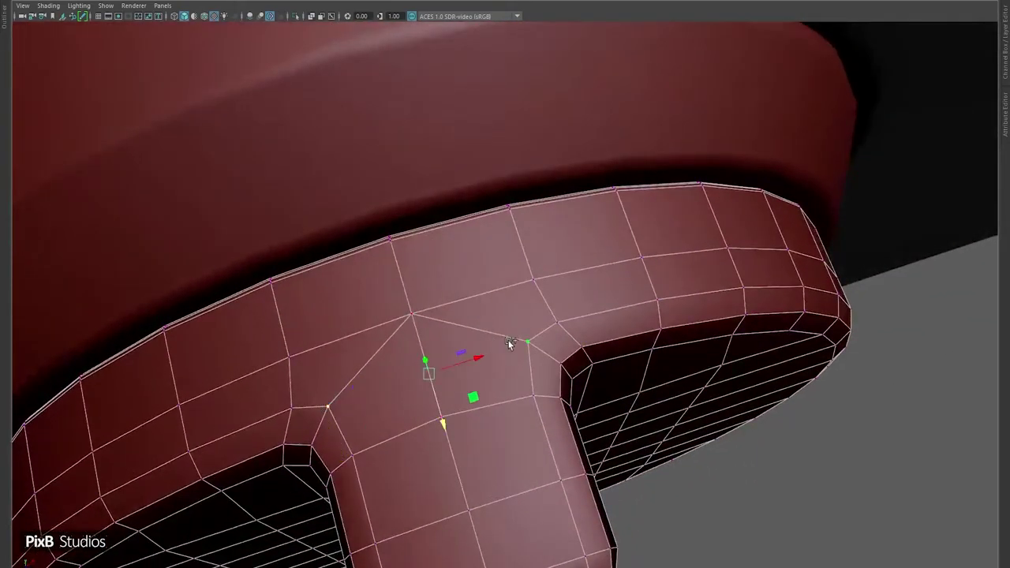
alt+drag(508, 341, 510, 415)
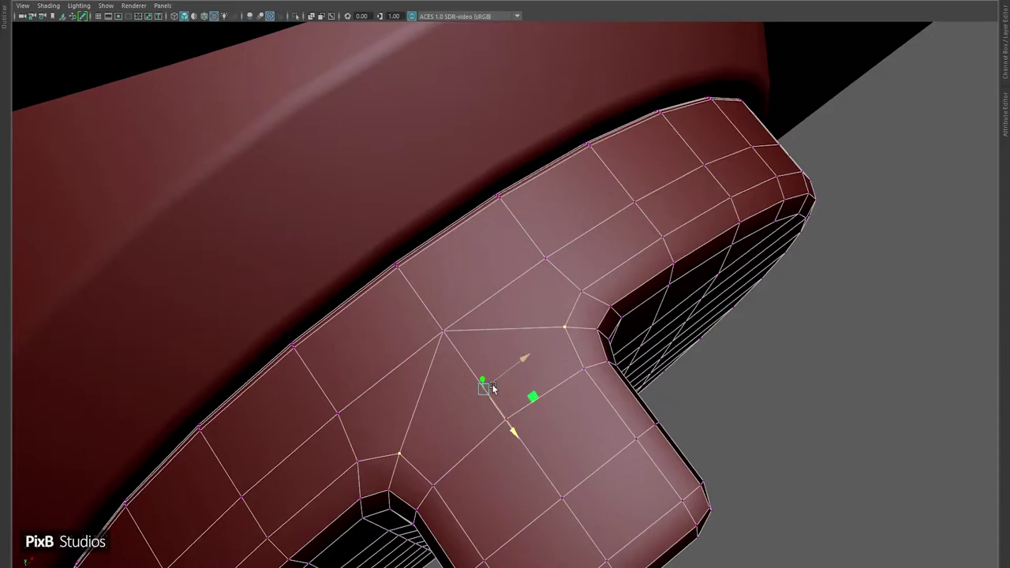
key(3)
alt+right_drag(484, 384, 801, 287)
alt+drag(801, 288, 650, 260)
alt+drag(580, 304, 546, 266)
- Slide the vertex at the grip's top junction along its edge toward the grip
click(537, 305)
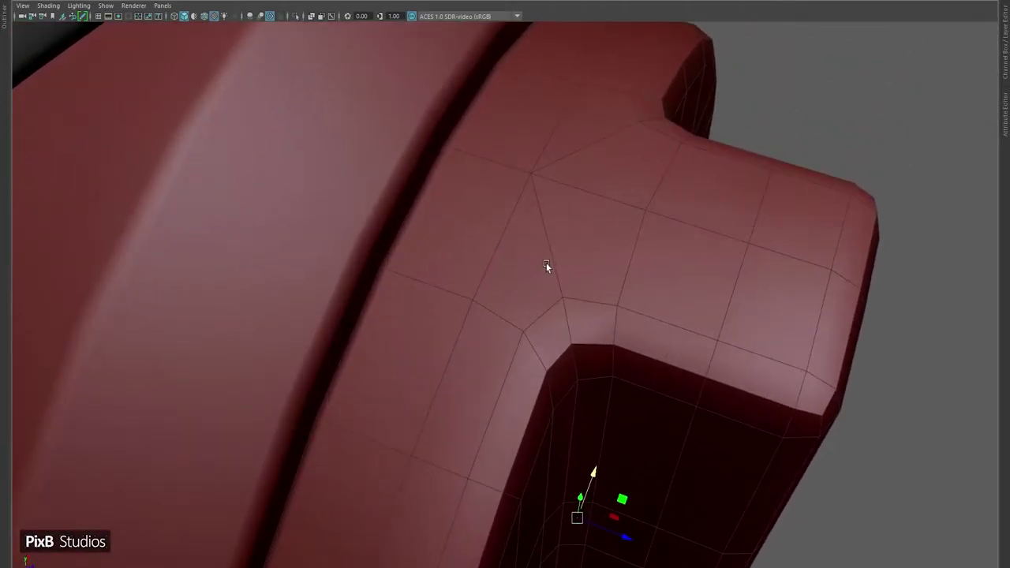
key(F10)
click(533, 180)
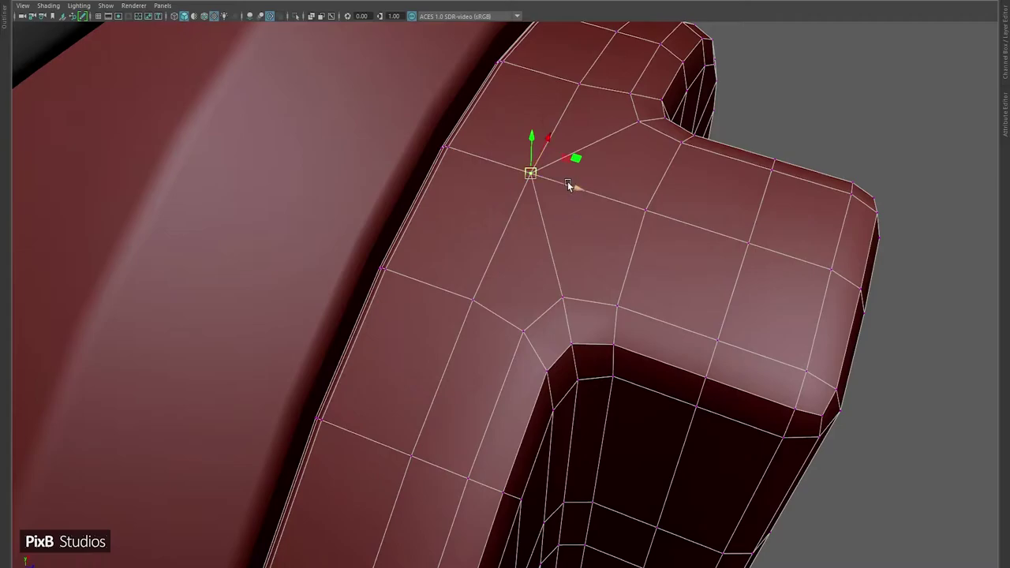
shift+middle_drag(569, 182, 577, 186)
- Frame the smoothed red knob face-on against the toaster and select its mesh
key(3)
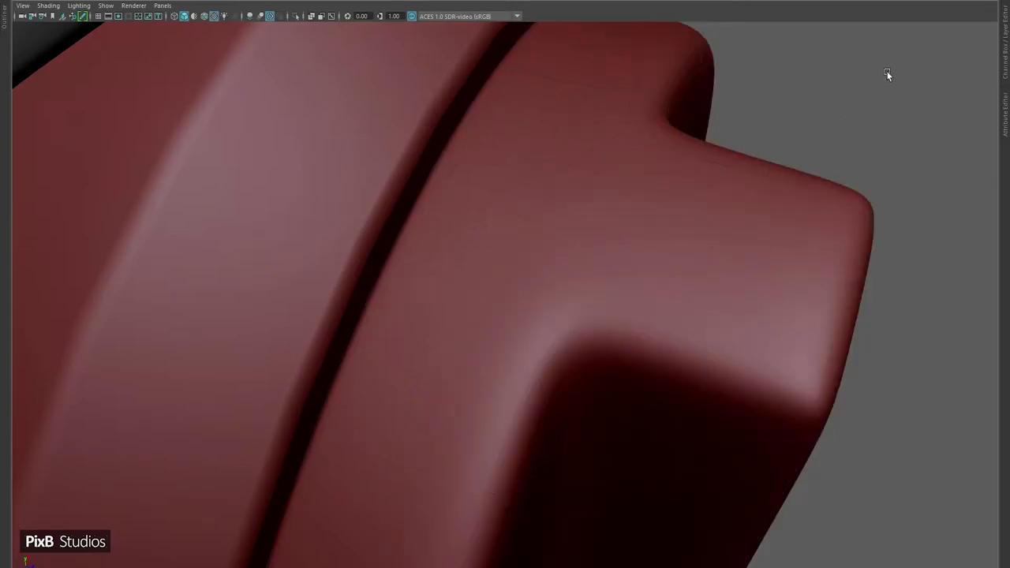
alt+right_drag(707, 212, 697, 292)
alt+drag(697, 289, 511, 276)
click(550, 297)
- Delete the faces of the knob's lower half
key(F11)
alt+right_drag(550, 308, 305, 334)
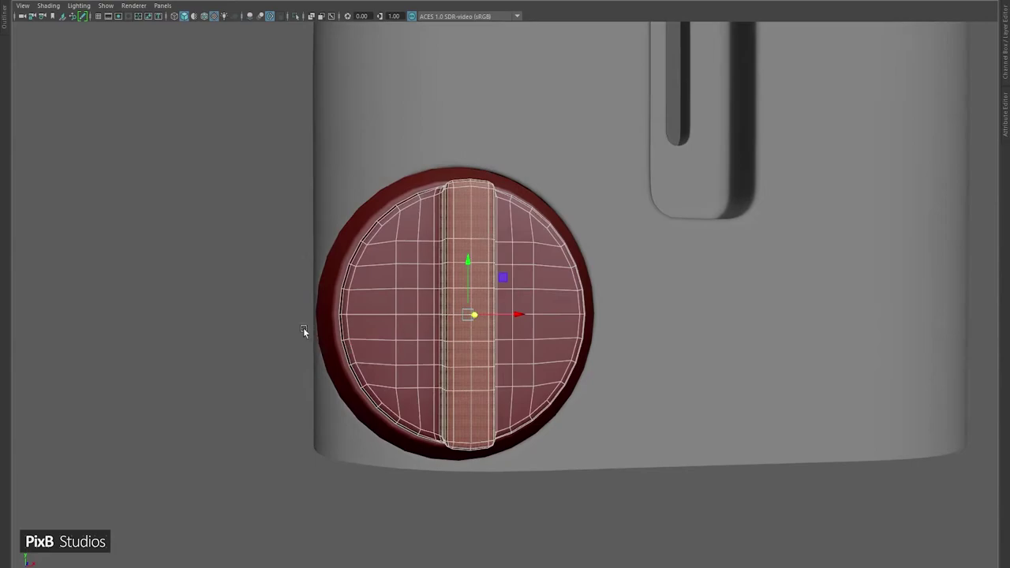
drag(308, 322, 666, 458)
key(Delete)
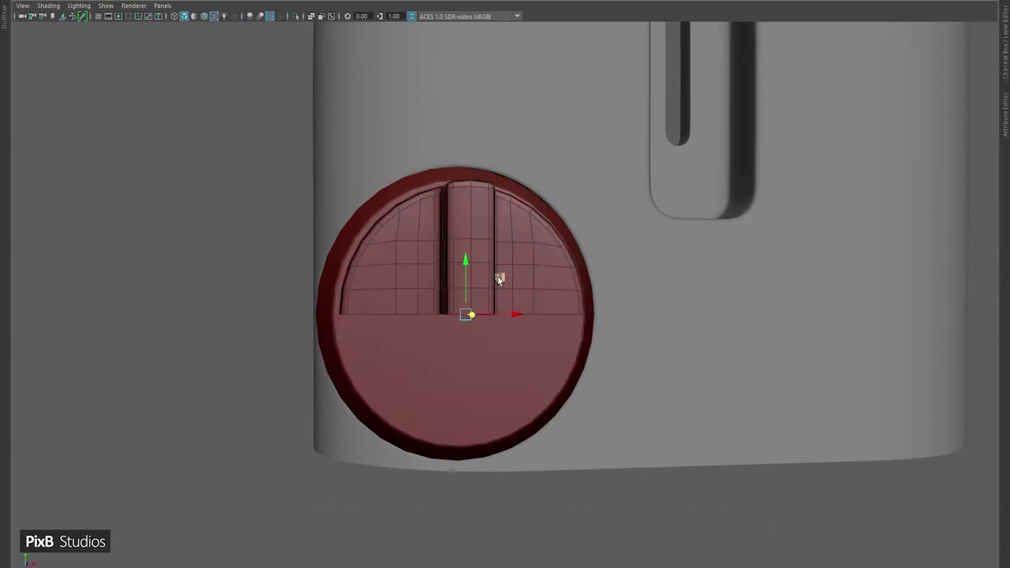
- Mirror the upper half across Y with Object axis position, merging the seam at 0.001
shift+right_drag(543, 298, 534, 407)
click(832, 169)
click(851, 186)
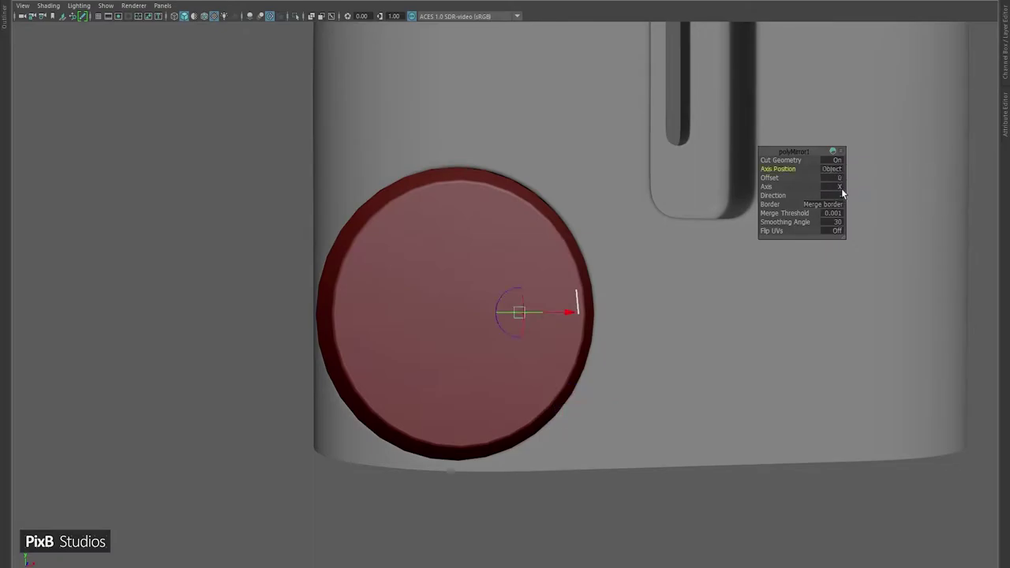
click(834, 195)
click(849, 218)
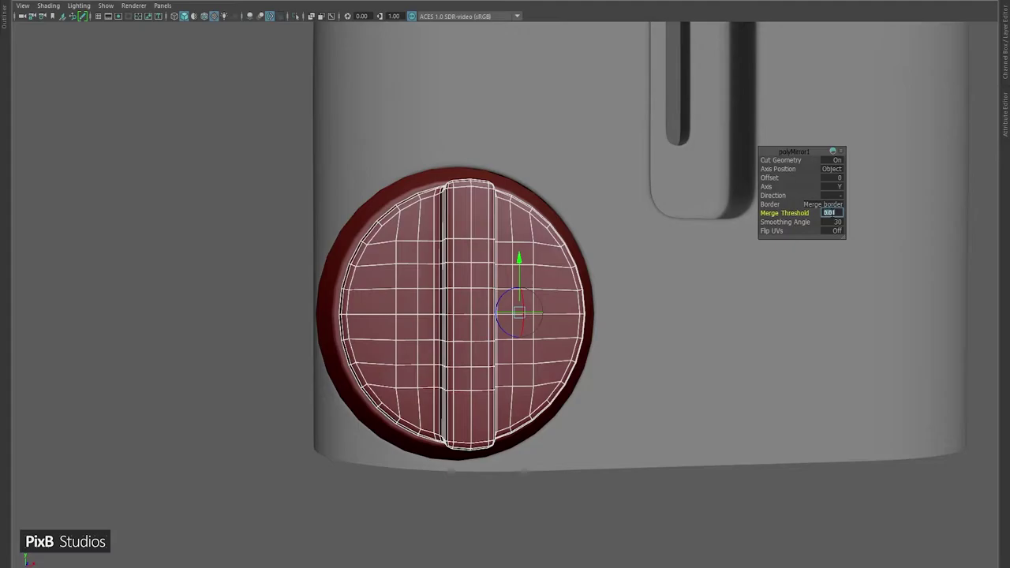
key(F9)
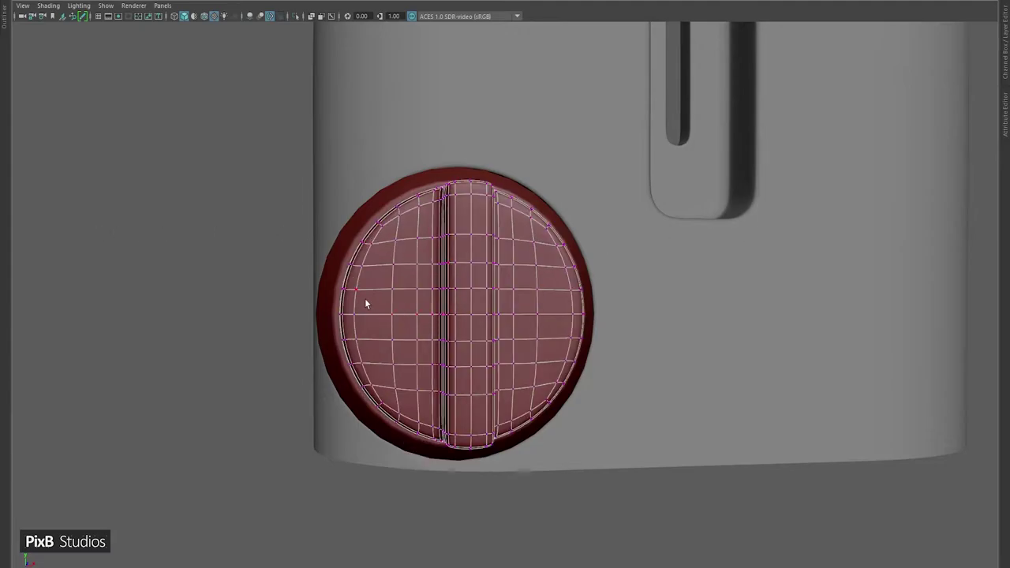
alt+drag(366, 303, 496, 289)
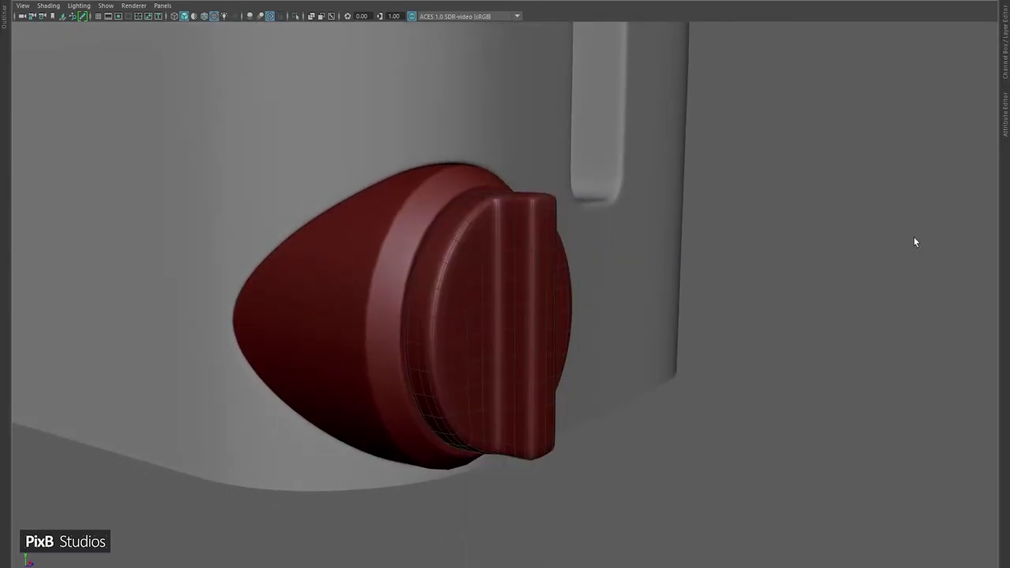
- Select the red knob and rotate it until its grip ridge sits diagonally
alt+drag(914, 243, 443, 239)
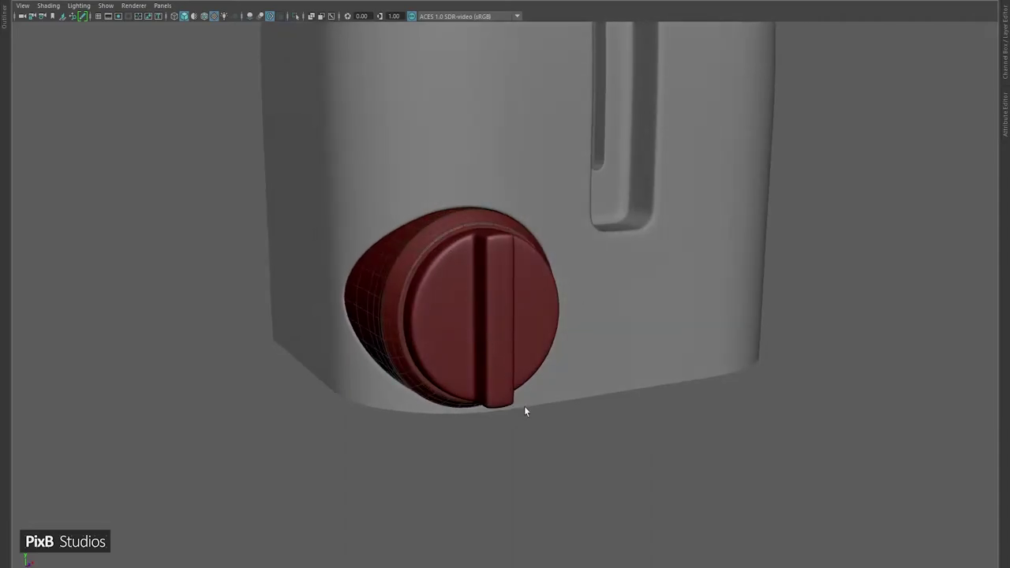
alt+drag(525, 411, 600, 278)
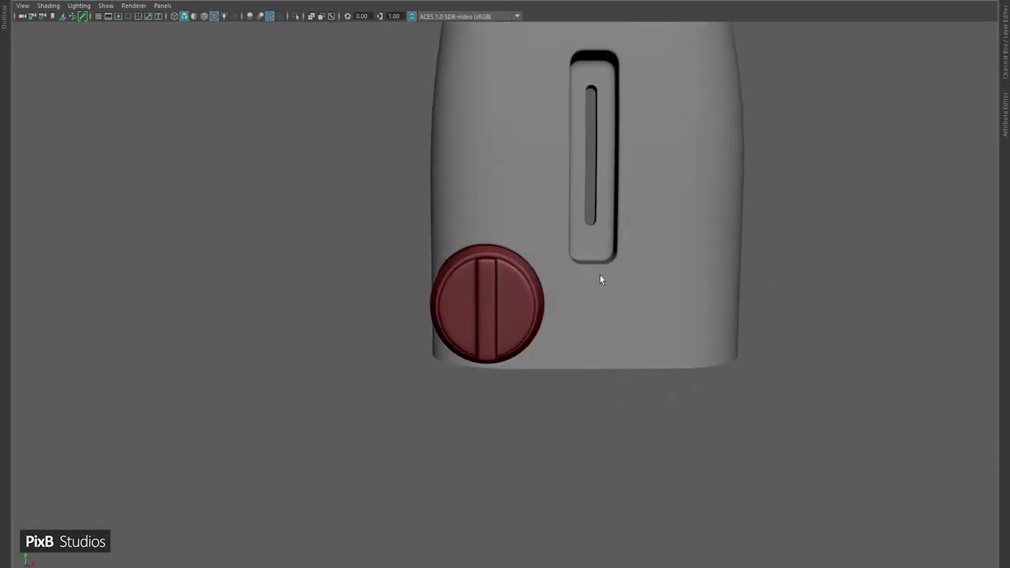
alt+right_drag(600, 279, 480, 297)
alt+drag(481, 297, 582, 300)
click(499, 313)
alt+right_drag(518, 300, 516, 289)
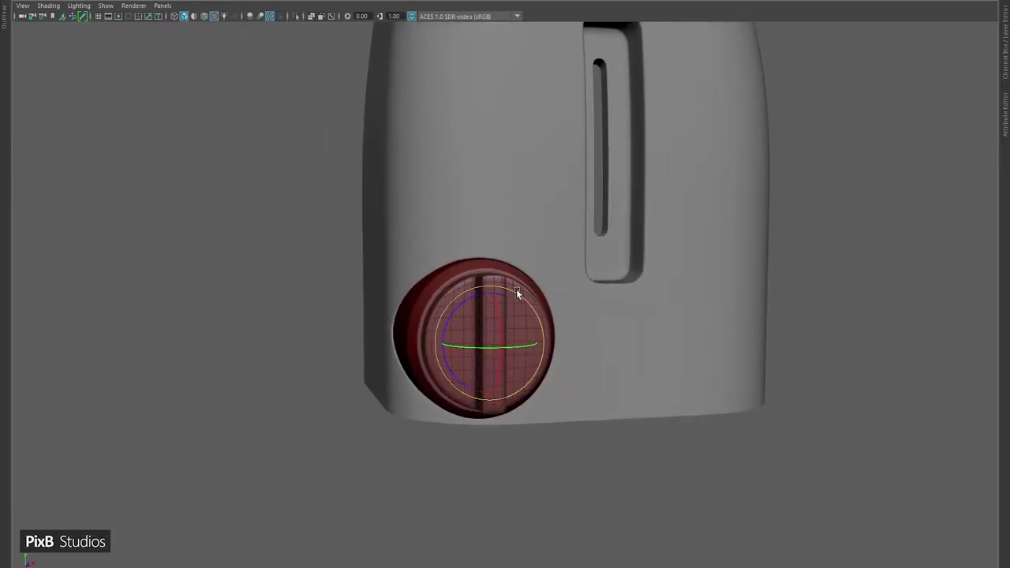
drag(500, 289, 446, 314)
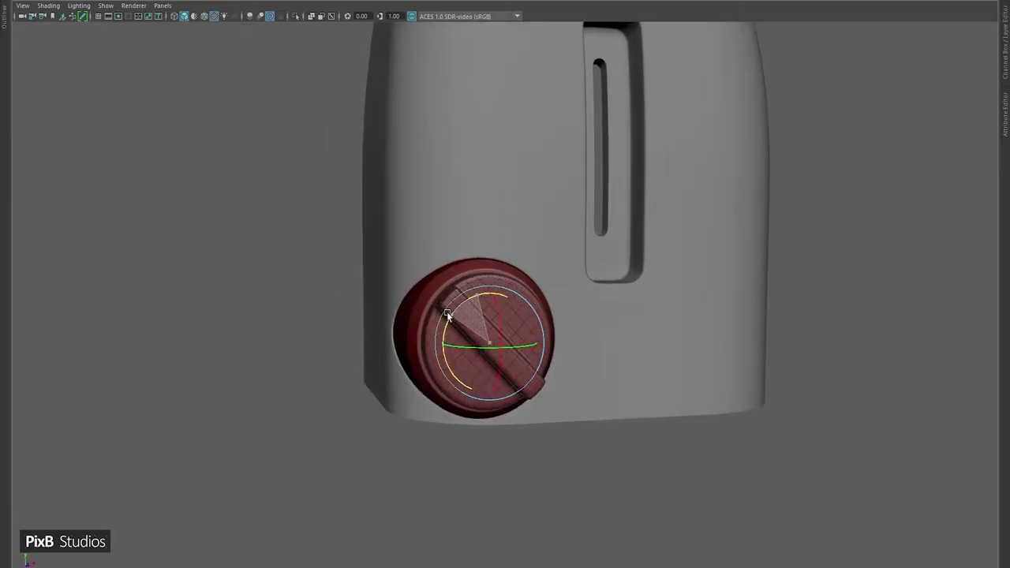
- Deselect the knob and switch to a straight front view of the toaster
click(594, 477)
alt+drag(593, 477, 545, 298)
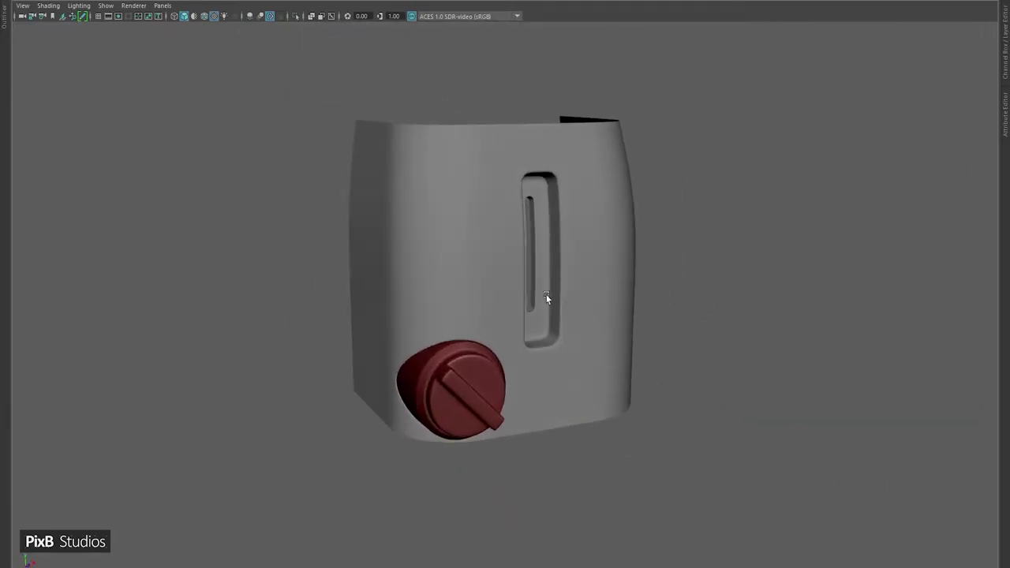
alt+right_drag(545, 298, 594, 325)
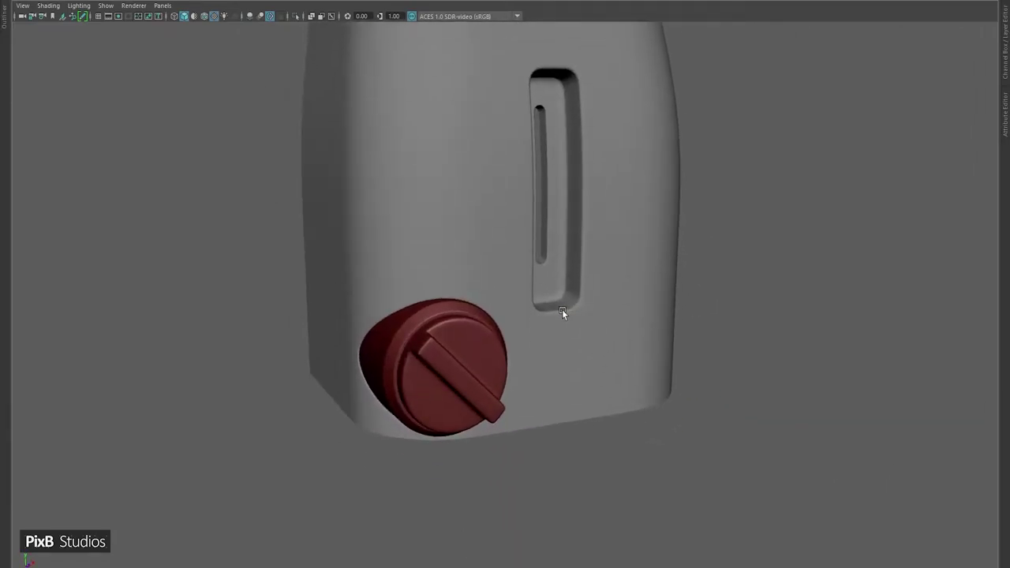
key(space)
drag(564, 313, 510, 389)
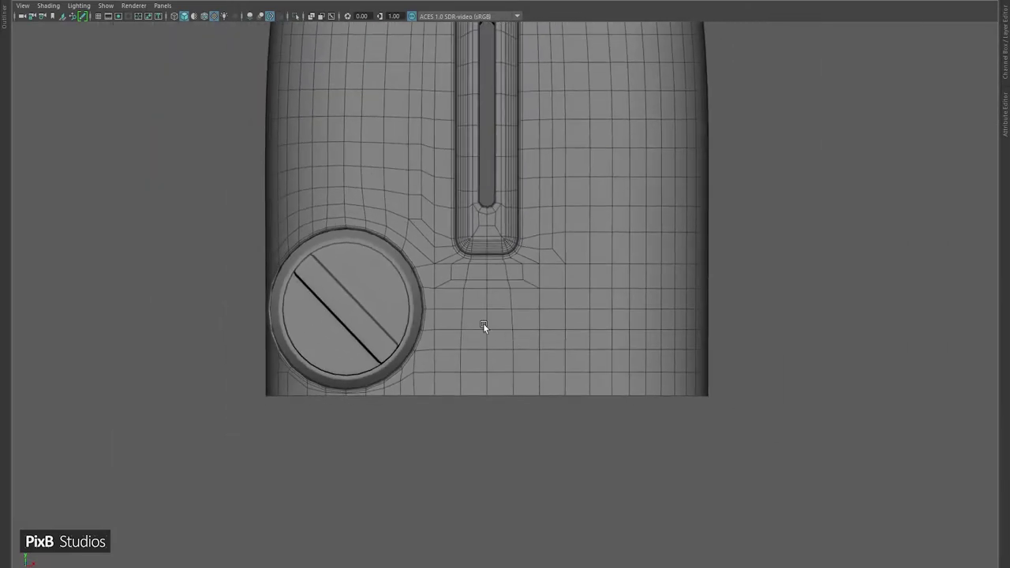
- Create a 12-sided cylinder below the toaster and turn on wireframe on shaded
click(762, 167)
shift+right_drag(764, 163, 695, 163)
drag(444, 466, 493, 467)
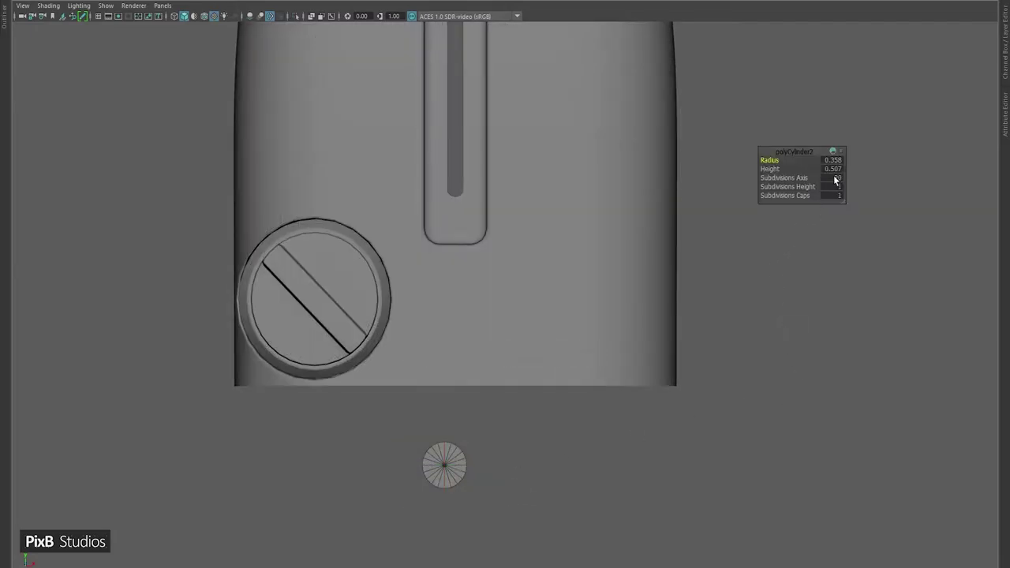
key(Return)
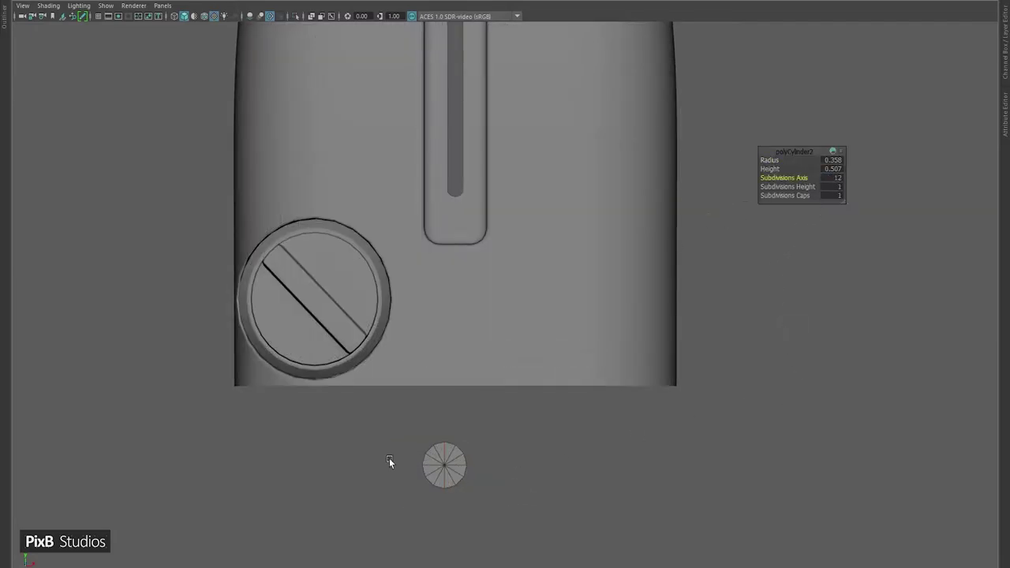
alt+middle_drag(388, 457, 389, 452)
click(523, 435)
click(463, 447)
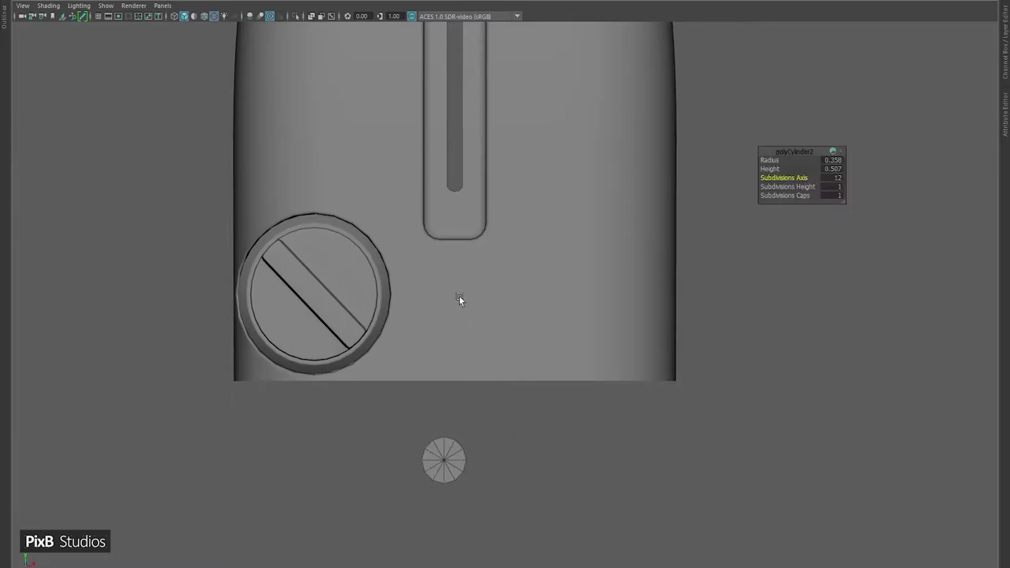
click(214, 16)
- Move the cylinder onto the toaster's front, under the slot beside the knob
key(w)
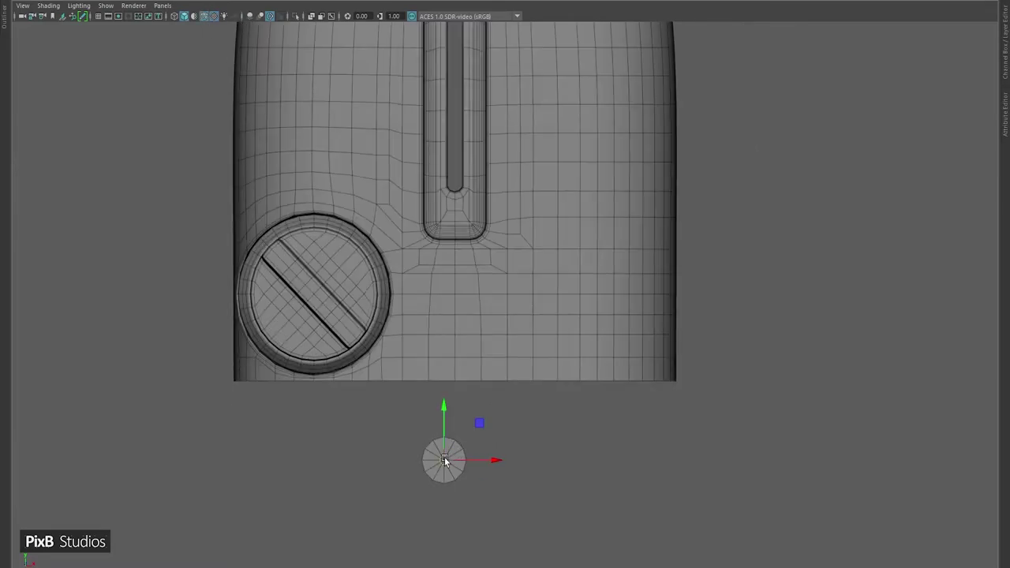
drag(444, 460, 435, 323)
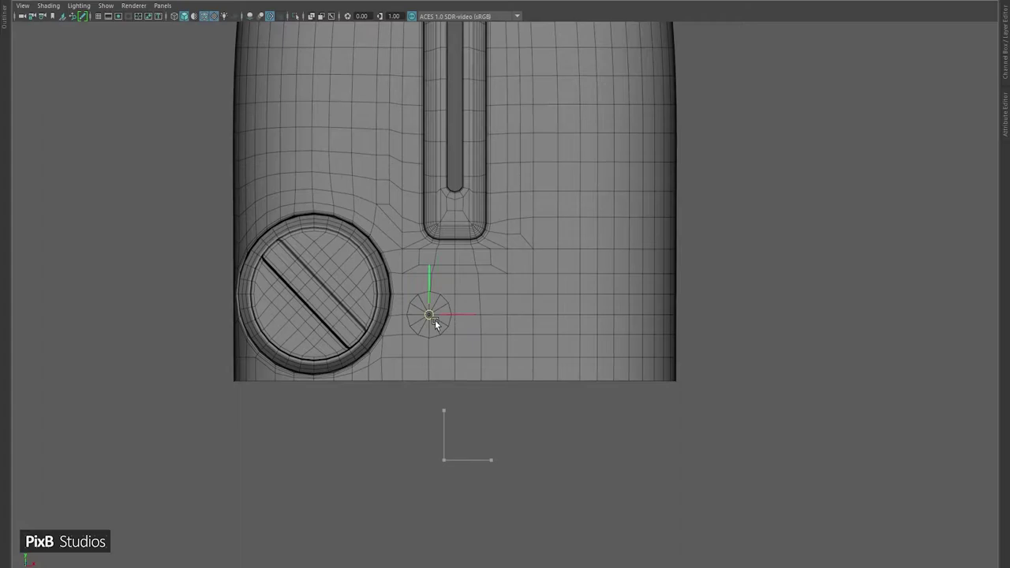
alt+right_drag(424, 308, 548, 357)
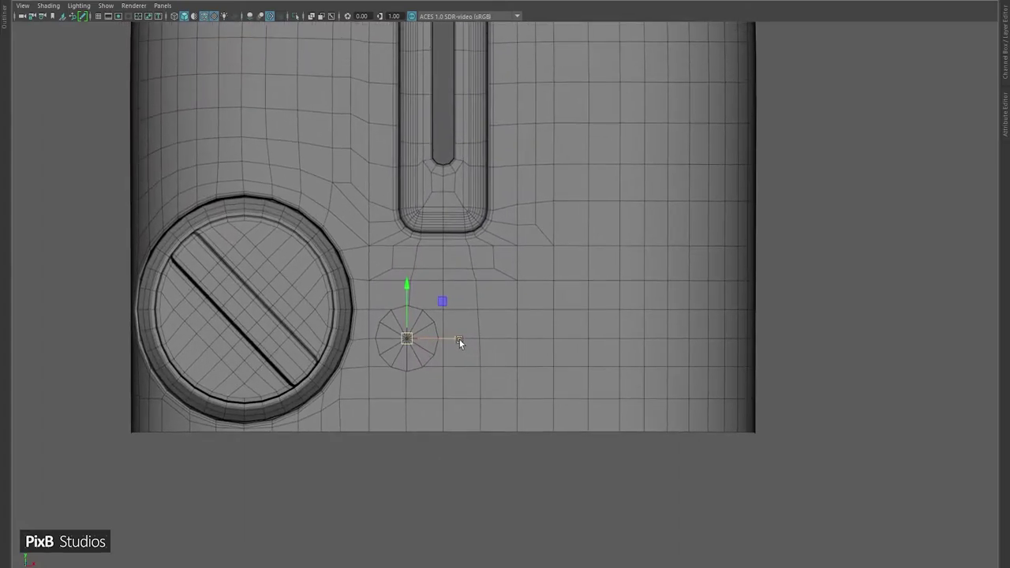
drag(459, 340, 444, 318)
alt+middle_drag(446, 362, 461, 367)
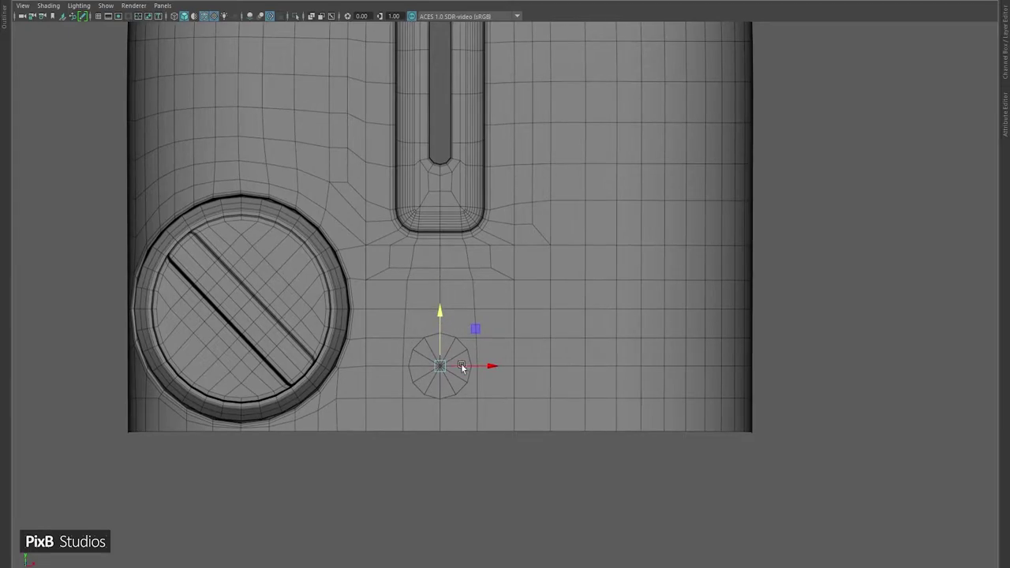
mouse_move(442, 330)
mouse_down()
mouse_move(440, 288)
mouse_move(438, 314)
mouse_up()
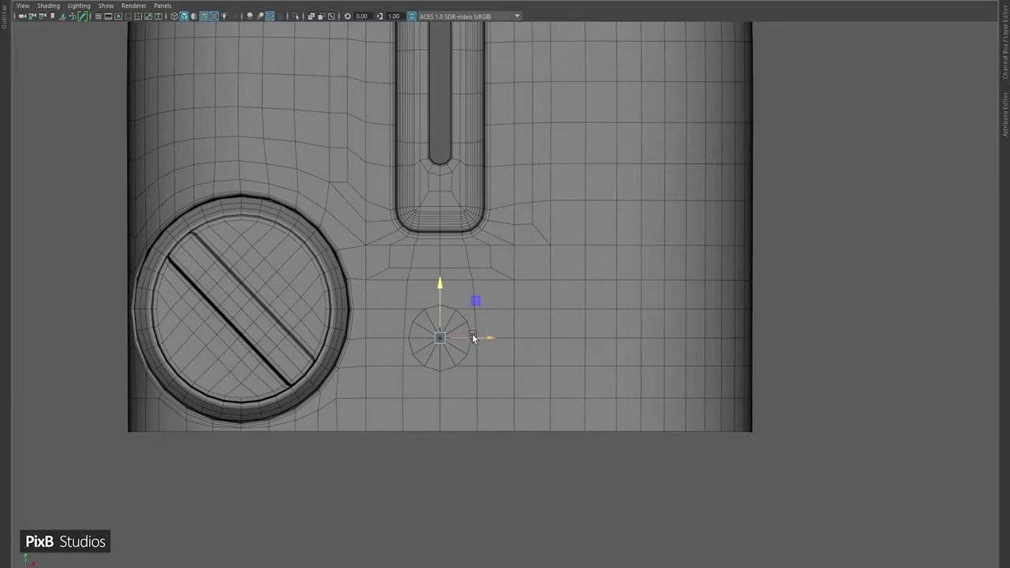
alt+middle_drag(472, 336, 438, 328)
- Duplicate the cylinder along X into an evenly spaced row of four
key(ctrl+d)
drag(460, 327, 530, 330)
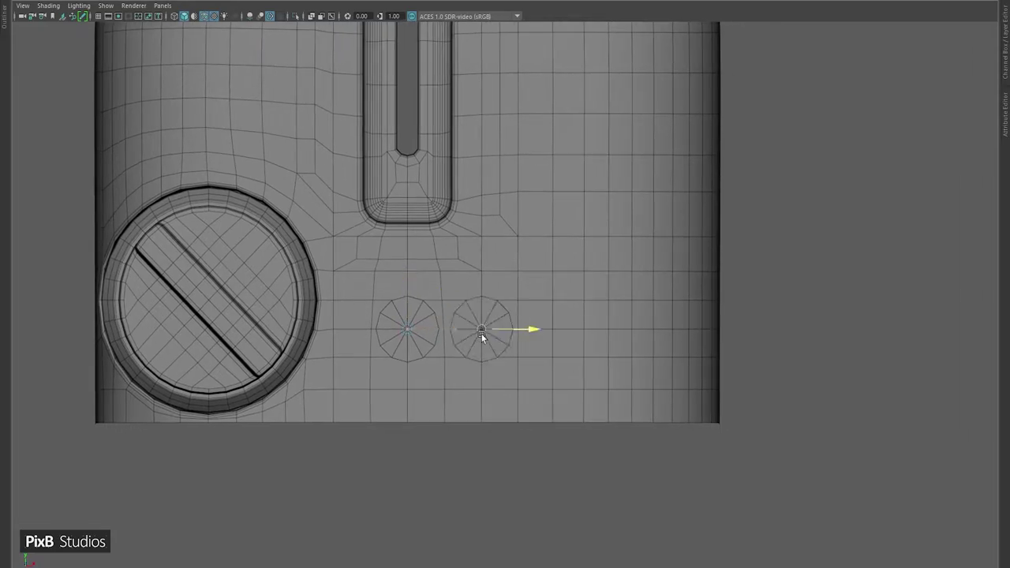
key(shift+d)
key(shift+d)
mouse_move(522, 346)
alt+middle_down()
mouse_move(537, 378)
mouse_move(537, 360)
alt+middle_up()
- Return to the perspective view, select the cylinders and push them along Z into the body
key(space)
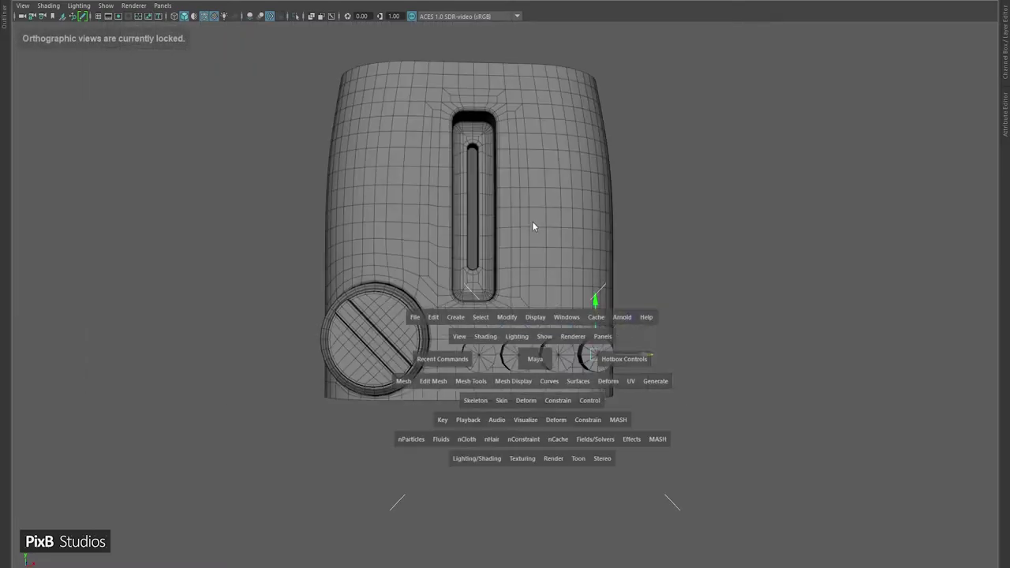
click(532, 221)
alt+right_drag(513, 297, 610, 420)
alt+drag(611, 422, 439, 339)
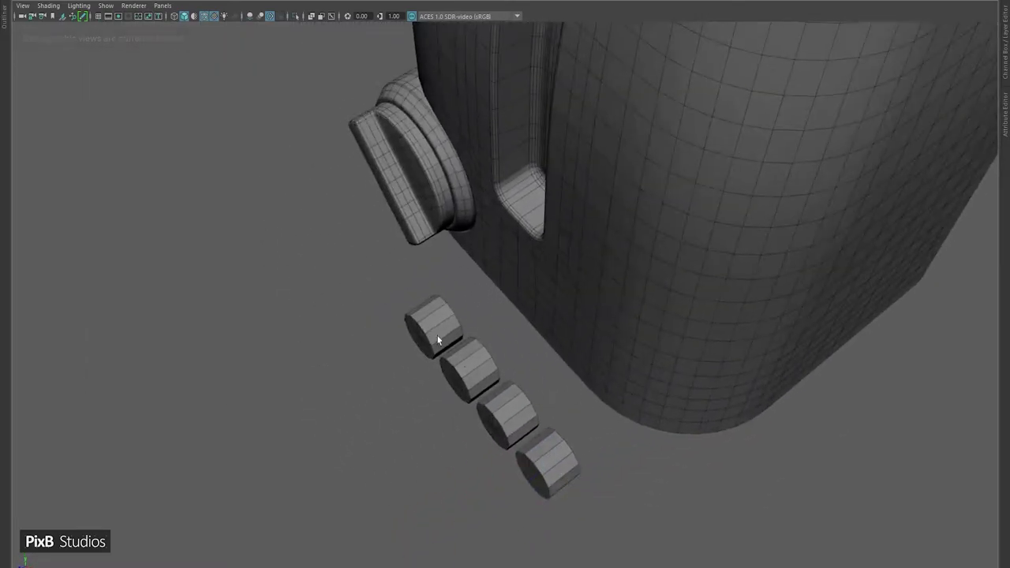
click(458, 354)
shift+click(474, 371)
shift+click(509, 418)
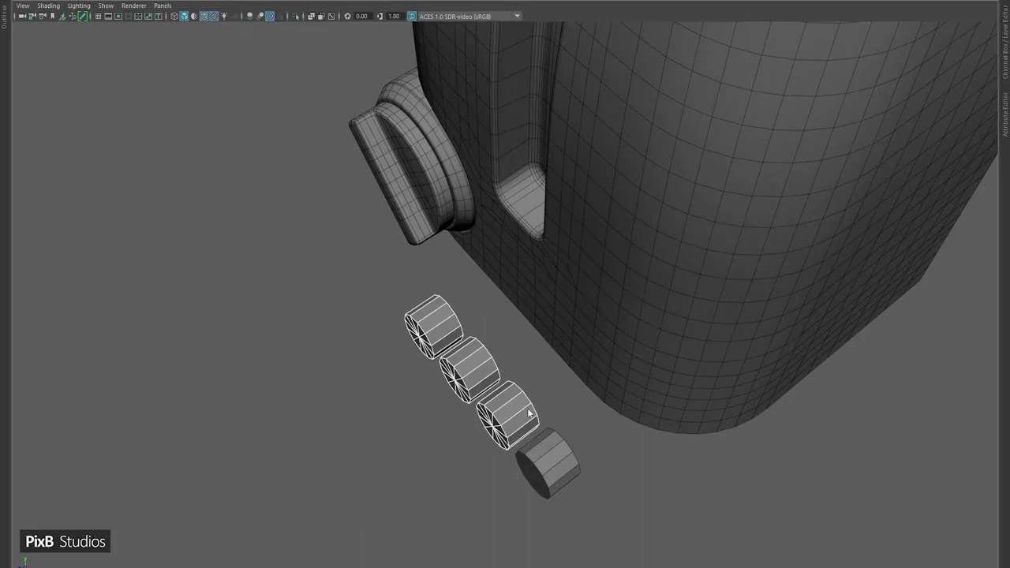
shift+right_drag(516, 292, 512, 471)
click(512, 471)
alt+drag(518, 456, 520, 369)
alt+drag(442, 381, 615, 281)
scroll(599, 335, up, 10)
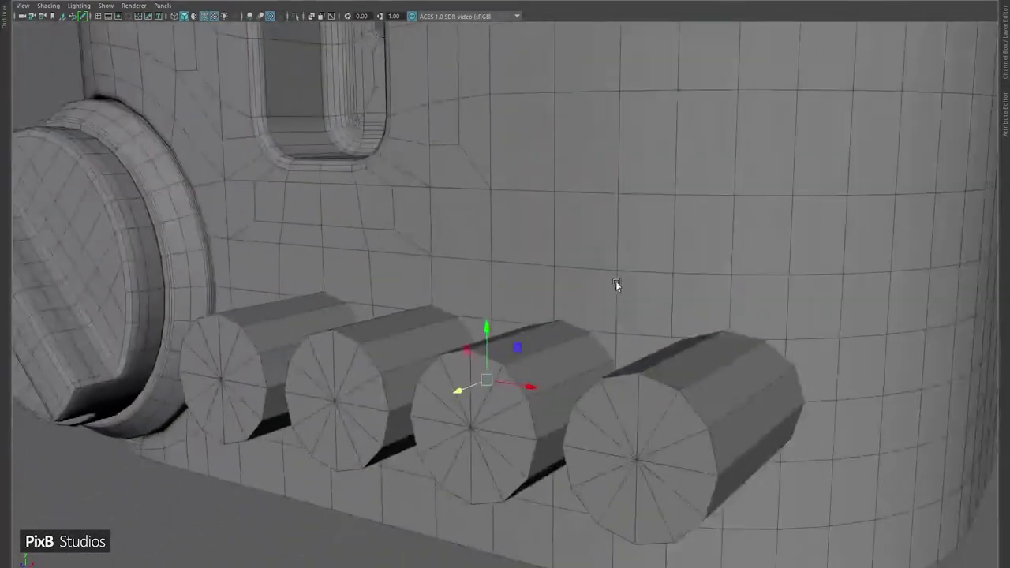
scroll(718, 333, down, 3)
- Slide the body's nearby edge loops up and down to frame the cylinders
alt+drag(689, 274, 705, 277)
right_drag(705, 277, 699, 153)
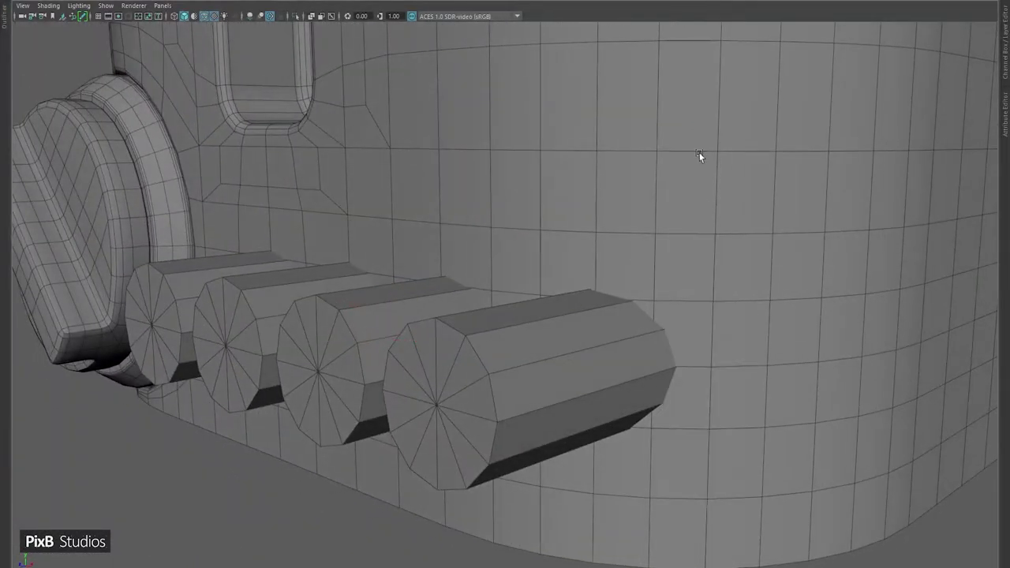
scroll(667, 292, up, 3)
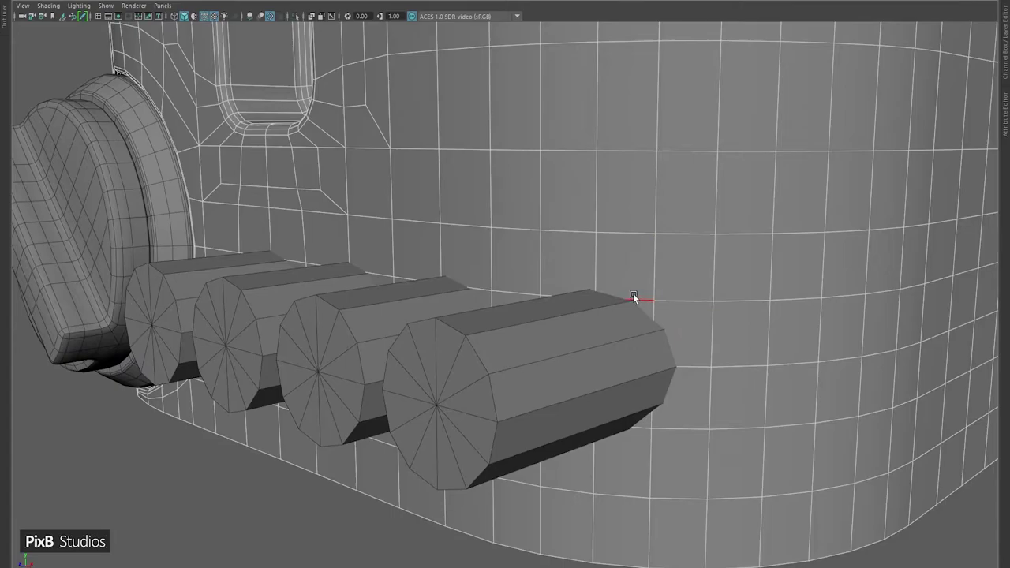
alt+drag(355, 256, 372, 279)
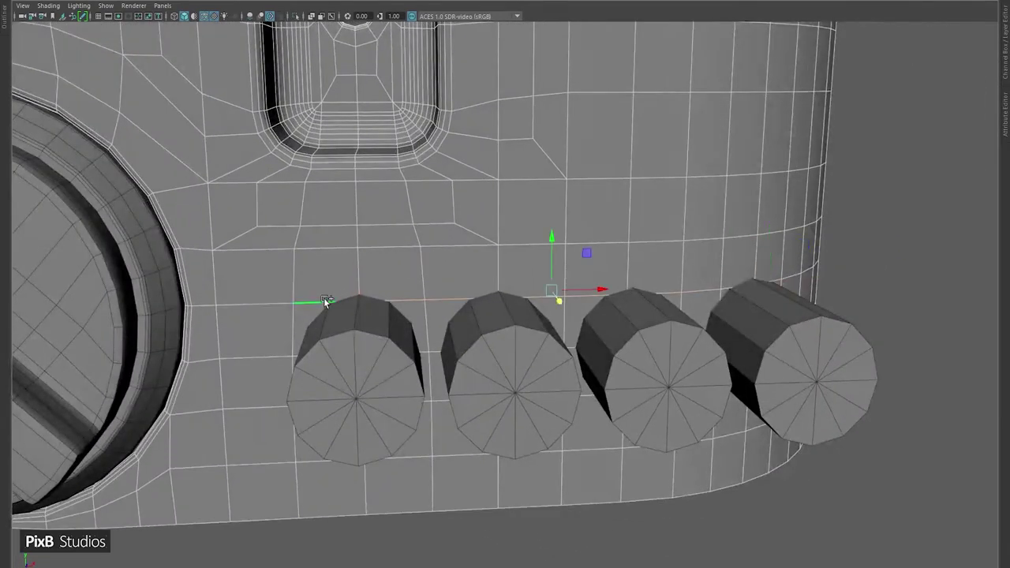
shift+middle_drag(554, 238, 551, 225)
alt+drag(501, 268, 387, 256)
alt+drag(582, 329, 692, 255)
shift+middle_drag(427, 237, 422, 252)
alt+drag(369, 255, 673, 247)
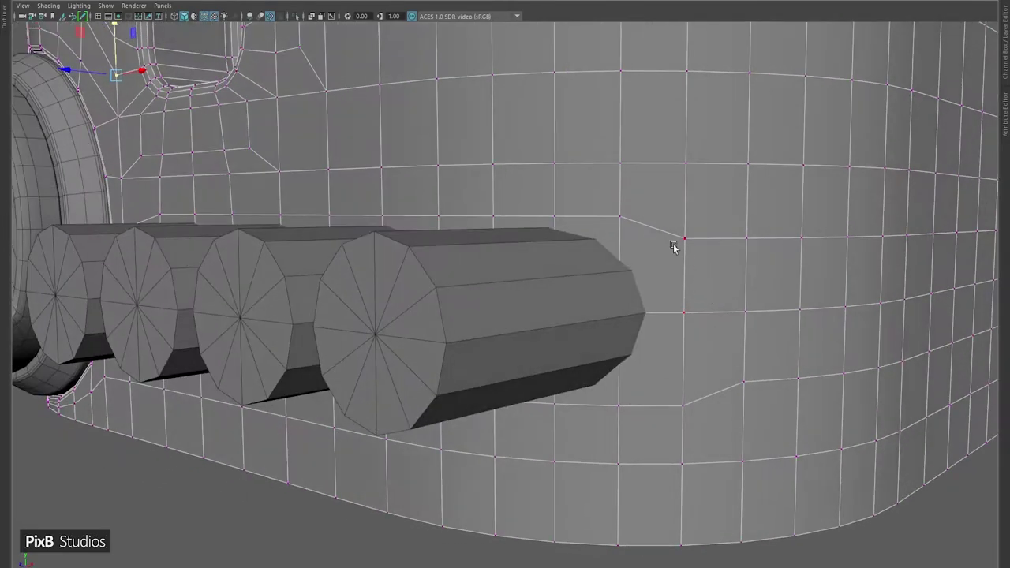
- Slide the vertices above and below the last cylinder along their edges to round the topology
click(692, 421)
drag(685, 367, 685, 358)
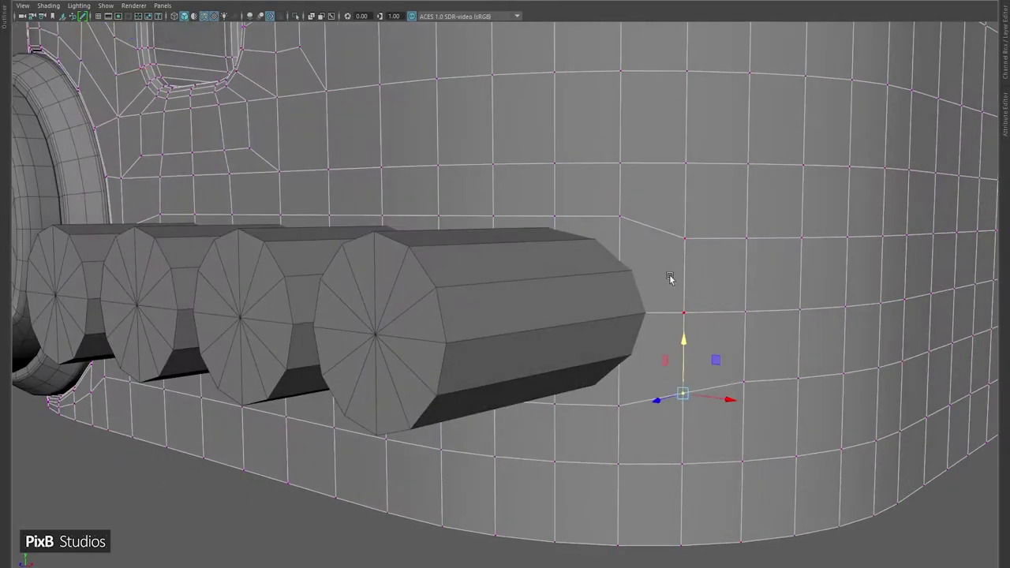
click(672, 237)
drag(687, 192, 686, 198)
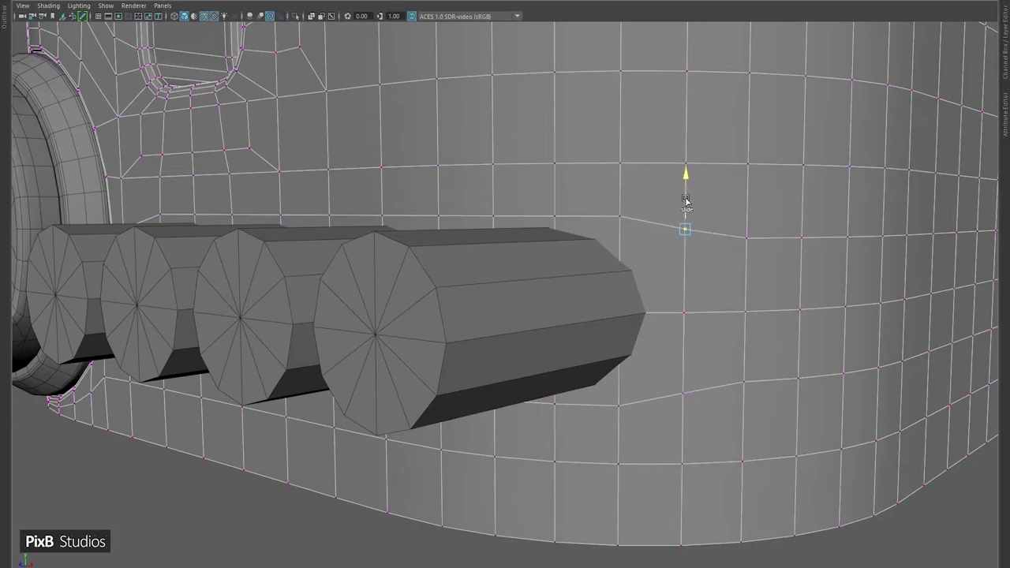
click(752, 248)
drag(748, 208, 746, 203)
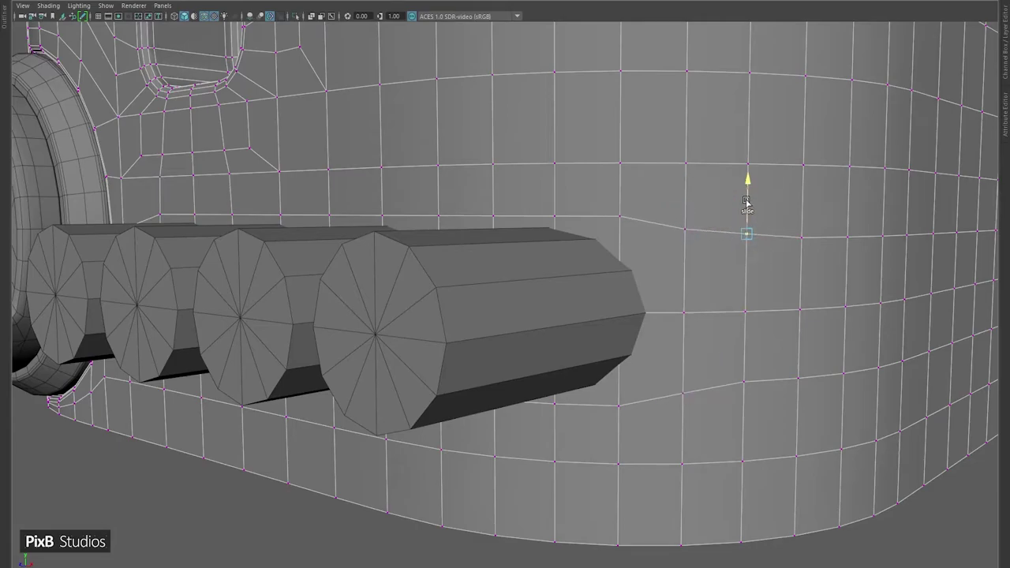
click(732, 389)
click(683, 239)
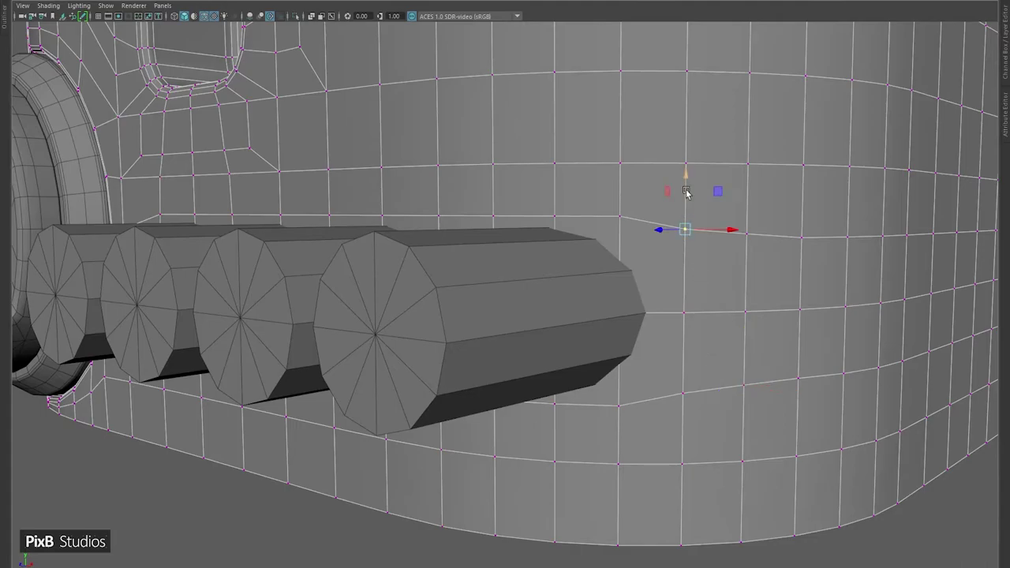
drag(686, 190, 687, 186)
click(683, 398)
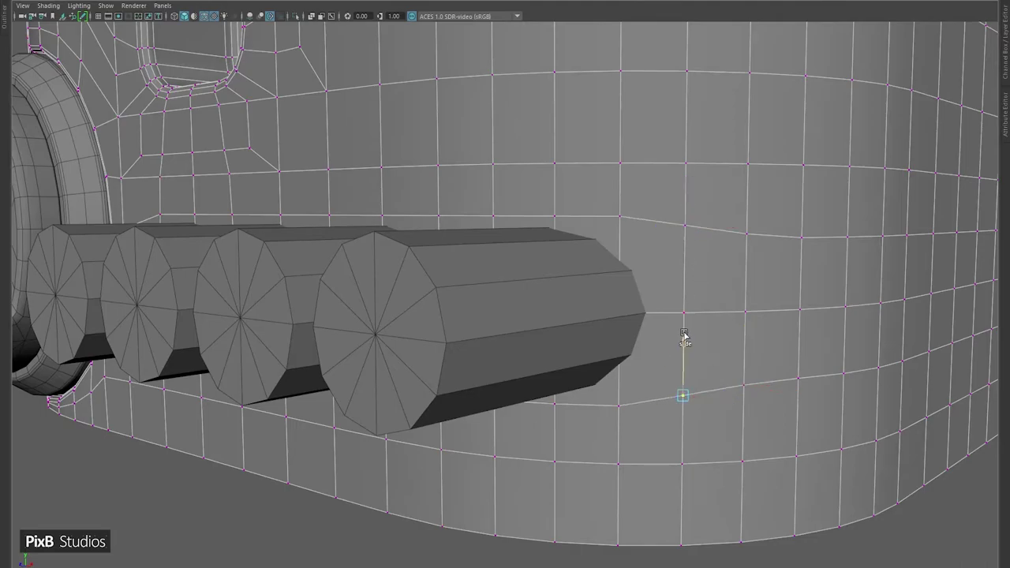
- Boolean Difference the cylinders from the body, then close the Attribute Editor
alt+drag(620, 403, 631, 441)
alt+right_drag(631, 441, 590, 299)
click(862, 222)
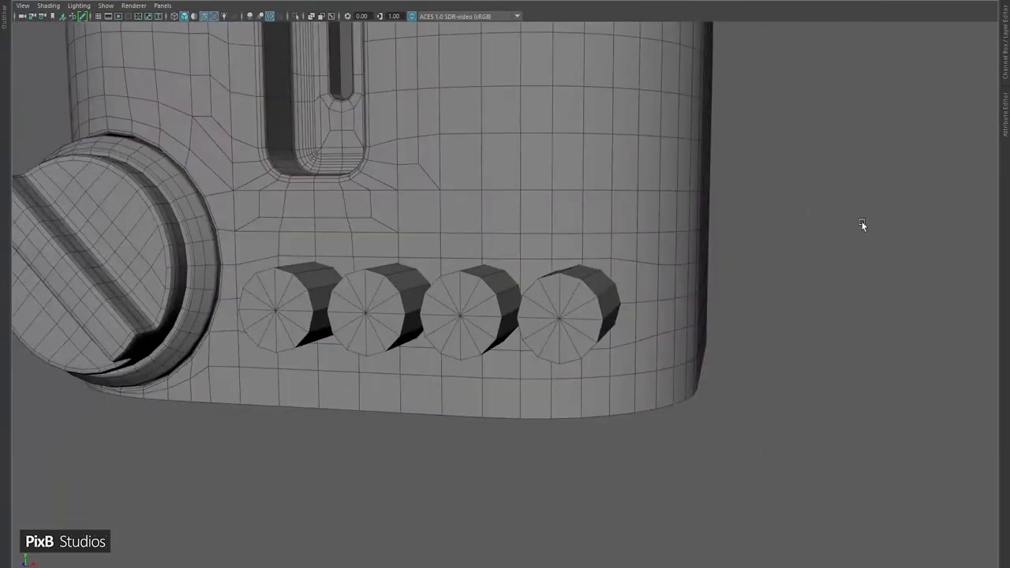
alt+drag(861, 222, 499, 257)
shift+right_drag(519, 343, 604, 549)
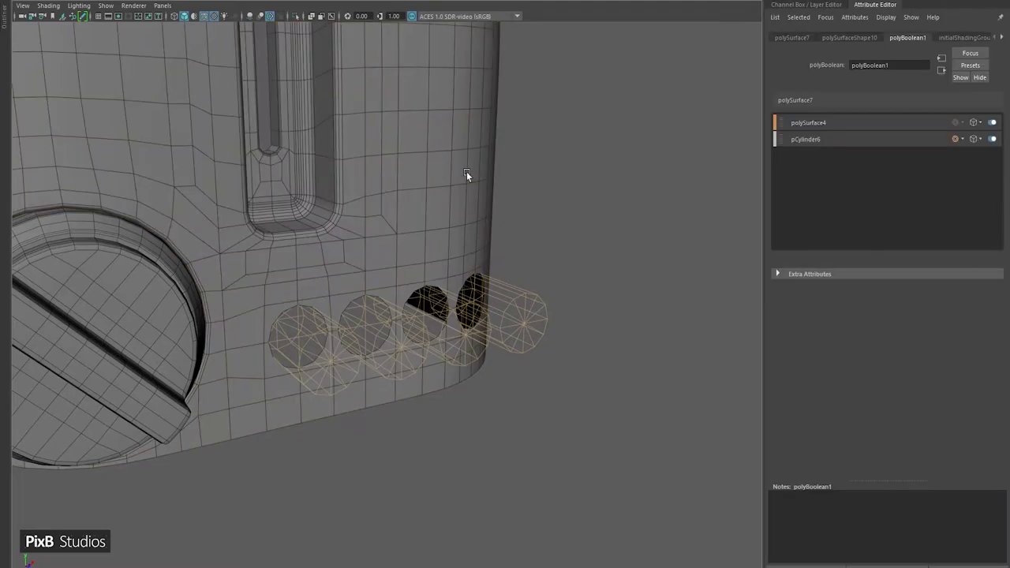
click(466, 172)
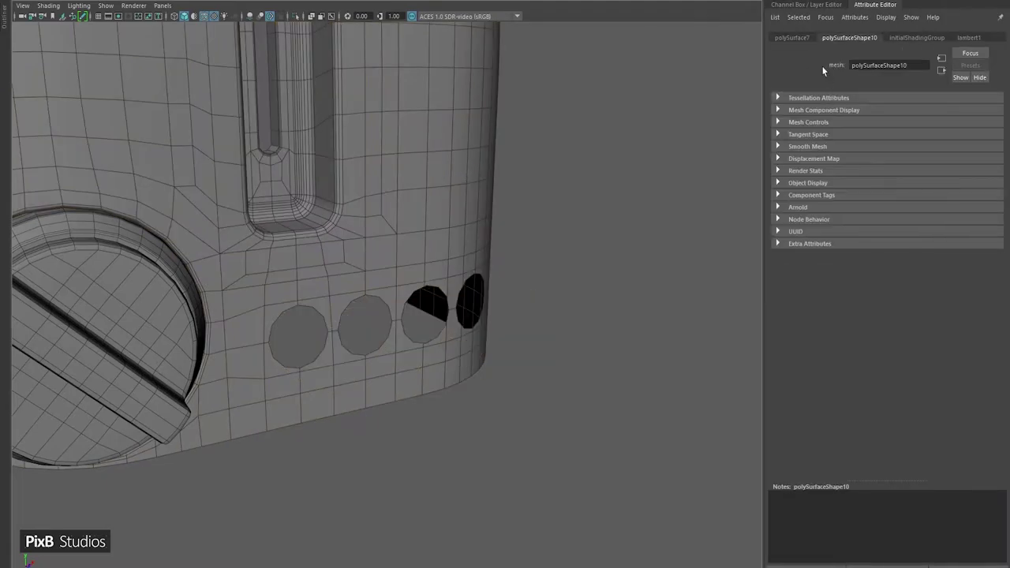
click(863, 8)
alt+drag(844, 158, 683, 223)
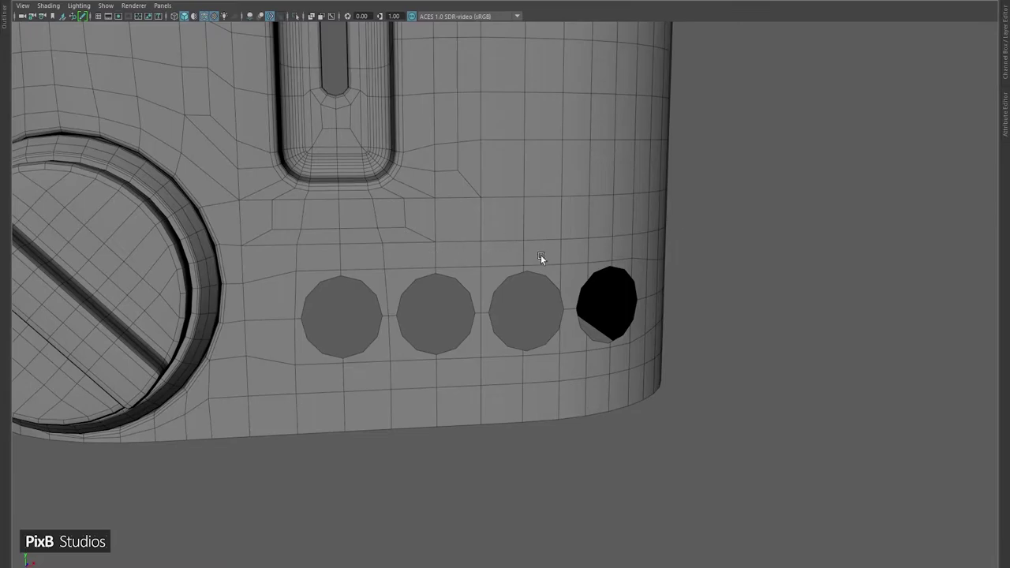
- Connect the selected vertices around the right hole with a new edge
alt+drag(540, 255, 566, 279)
alt+right_drag(565, 279, 500, 253)
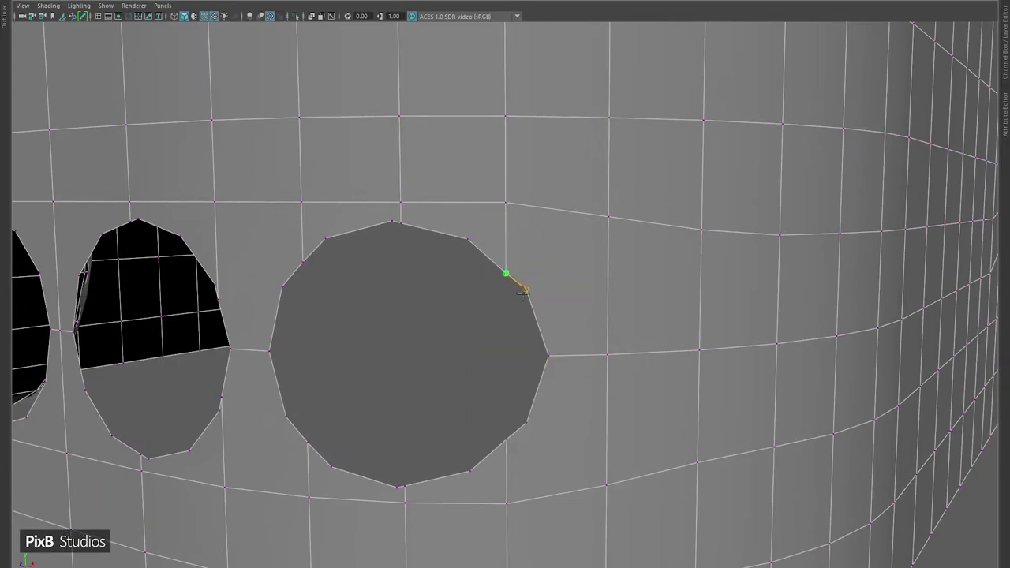
alt+drag(523, 293, 543, 320)
alt+drag(521, 265, 622, 207)
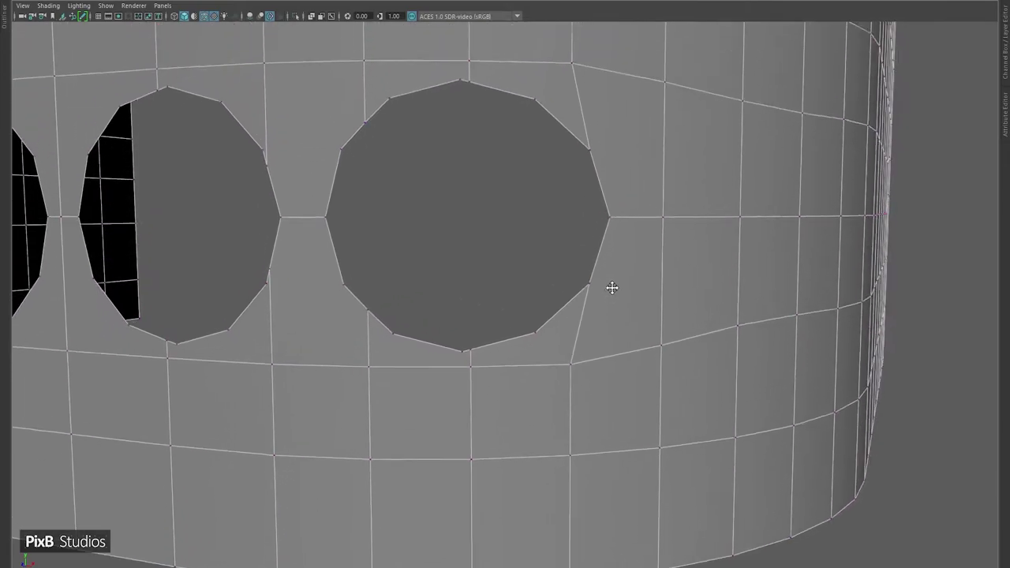
mouse_move(612, 287)
alt+mouse_down()
mouse_move(592, 337)
mouse_move(602, 277)
mouse_move(591, 276)
mouse_move(627, 282)
alt+mouse_up()
alt+drag(513, 332, 447, 212)
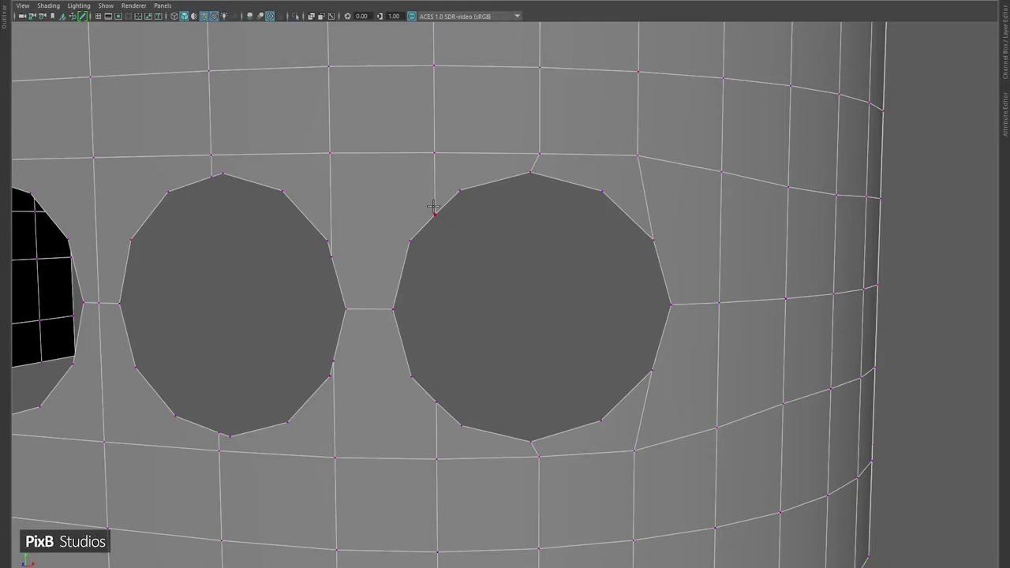
alt+drag(448, 216, 449, 203)
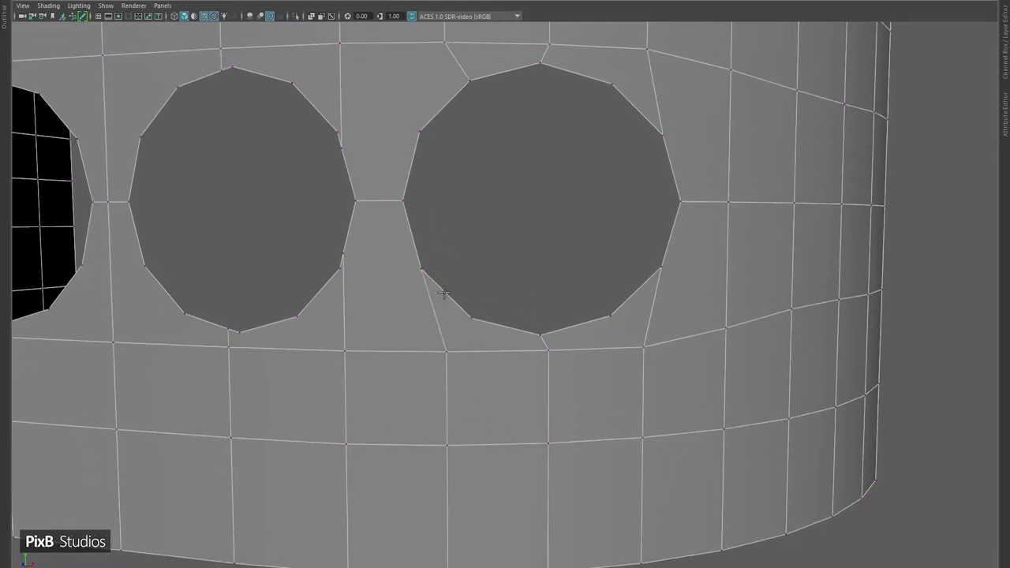
alt+middle_drag(490, 347, 453, 296)
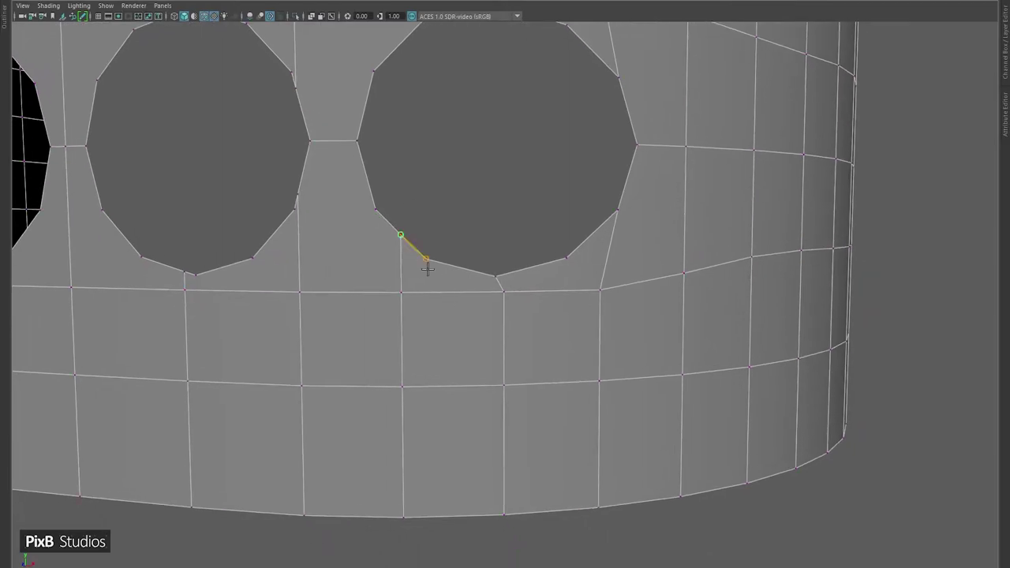
alt+drag(426, 268, 512, 296)
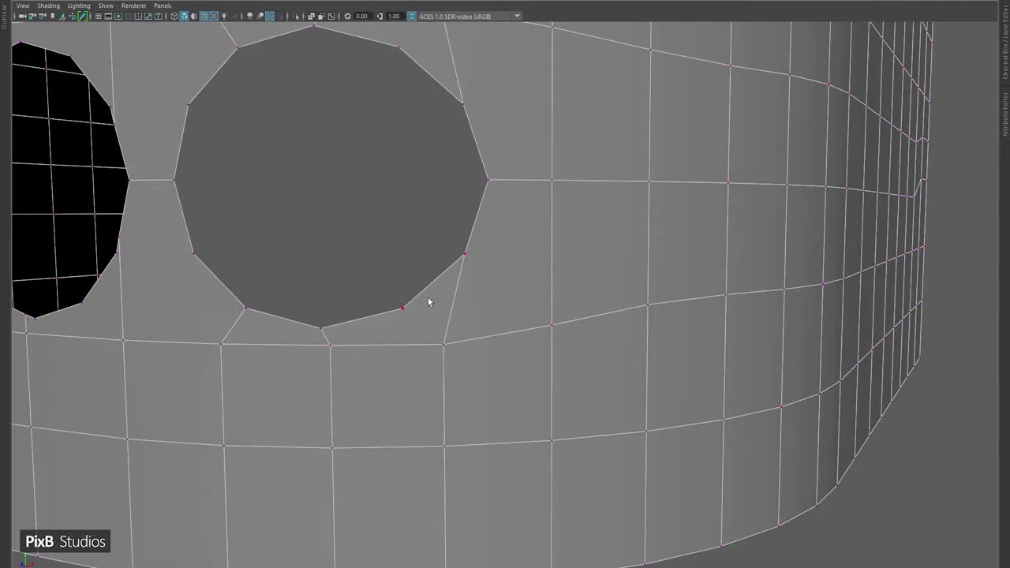
shift+right_drag(464, 297, 467, 360)
- Multi-Cut edges from the right hole's rim to the grid vertices above it
alt+middle_drag(492, 228, 495, 338)
click(442, 157)
key(Return)
alt+drag(446, 162, 446, 256)
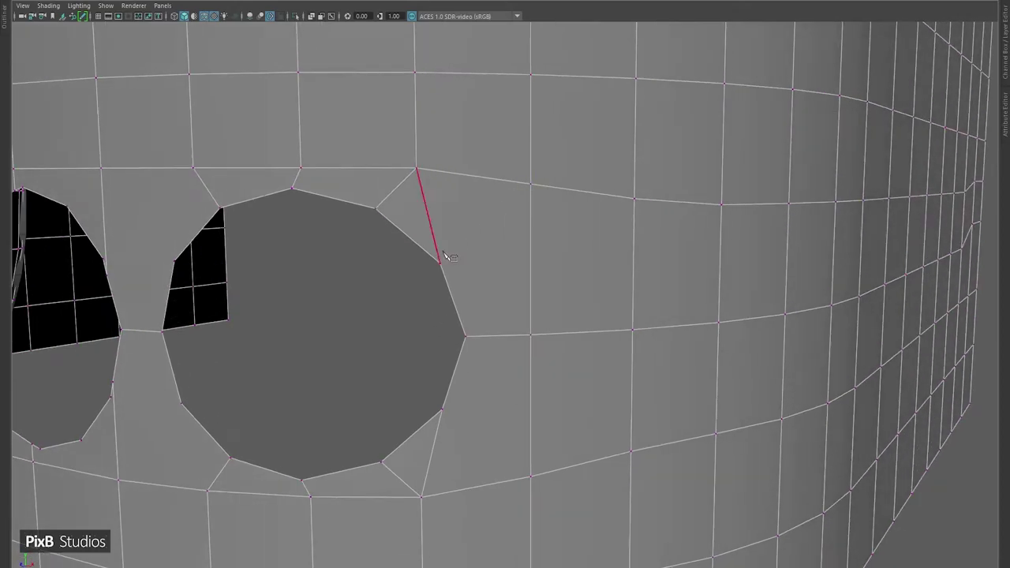
click(439, 263)
click(530, 185)
key(Return)
- Show the body in smooth preview and assign it a dark red material
alt+drag(534, 196, 426, 291)
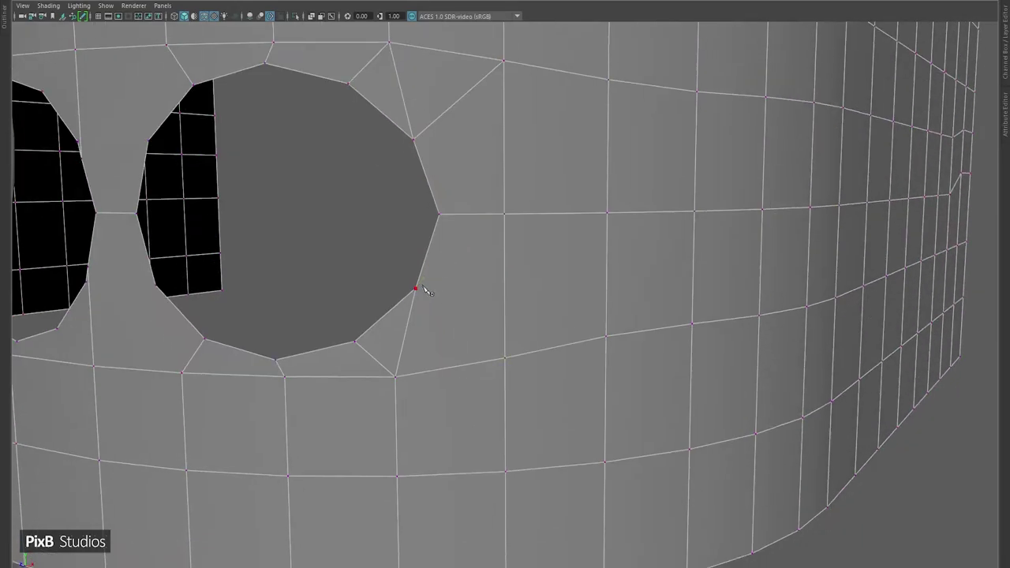
key(3)
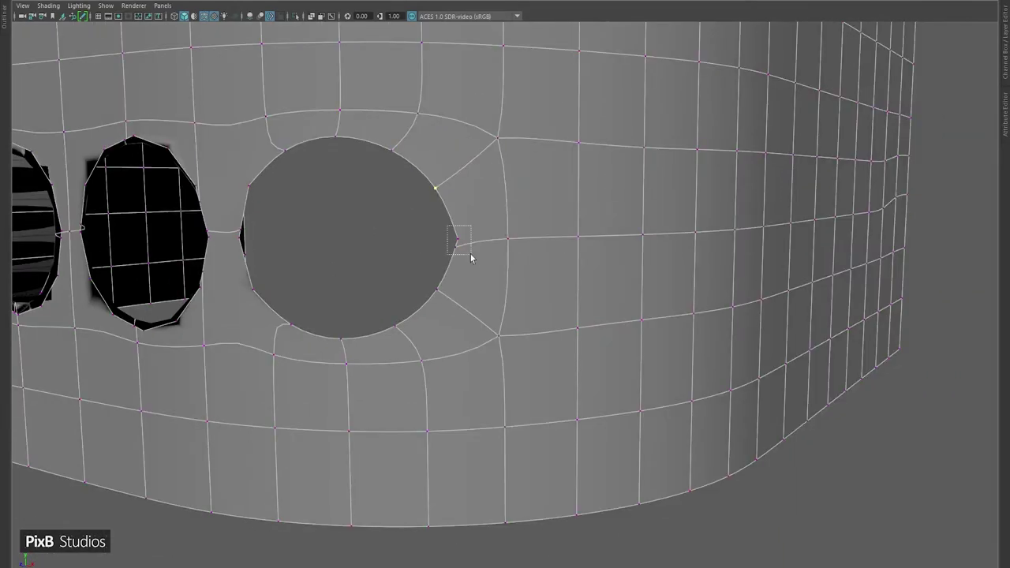
right_drag(467, 228, 536, 172)
mouse_move(611, 198)
right_down()
mouse_move(655, 503)
mouse_move(692, 483)
right_up()
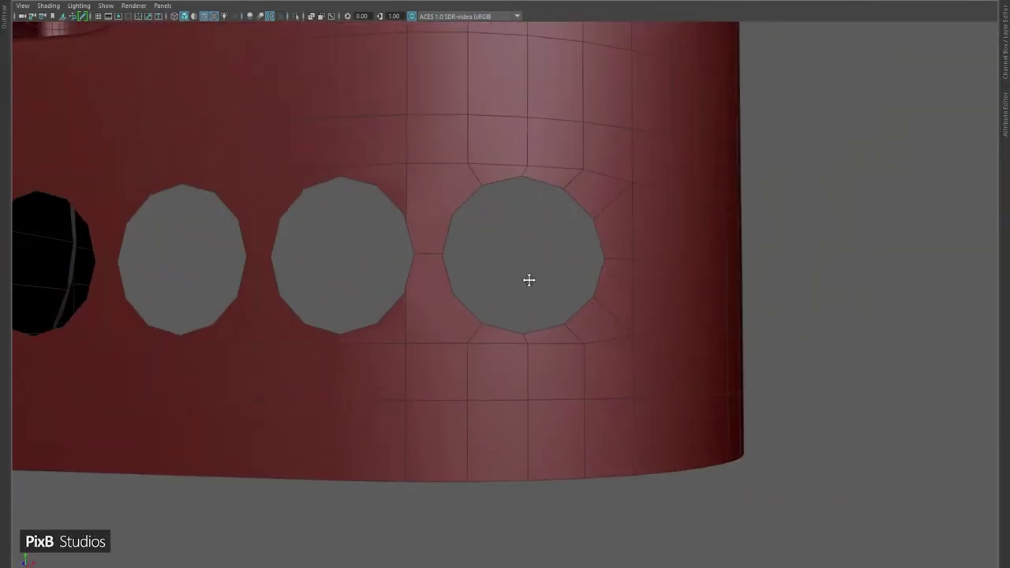
- Leave smooth preview to show the edge cage and frame the gap between the middle holes
scroll(590, 335, up, 3)
key(F10)
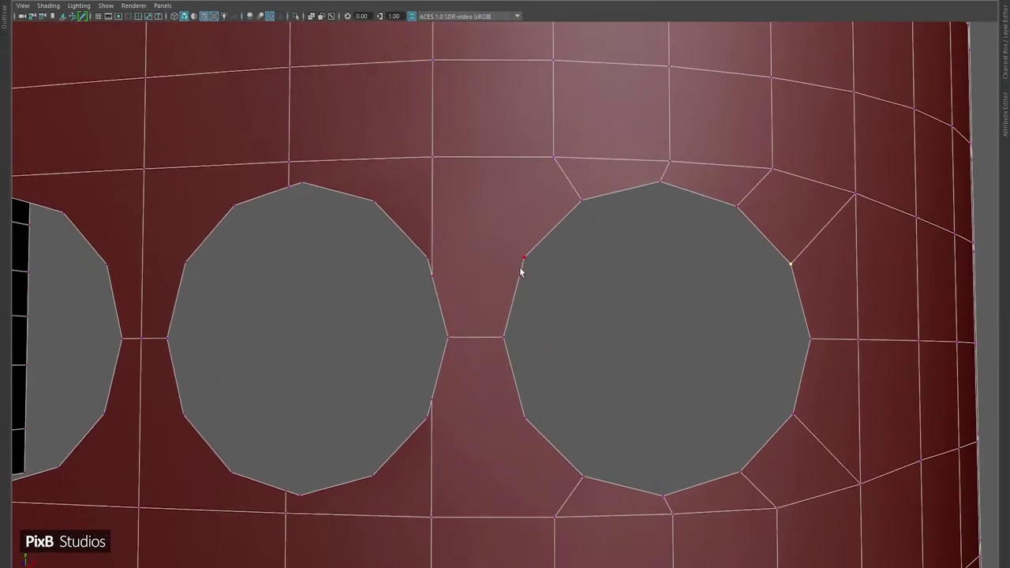
alt+middle_drag(520, 269, 575, 293)
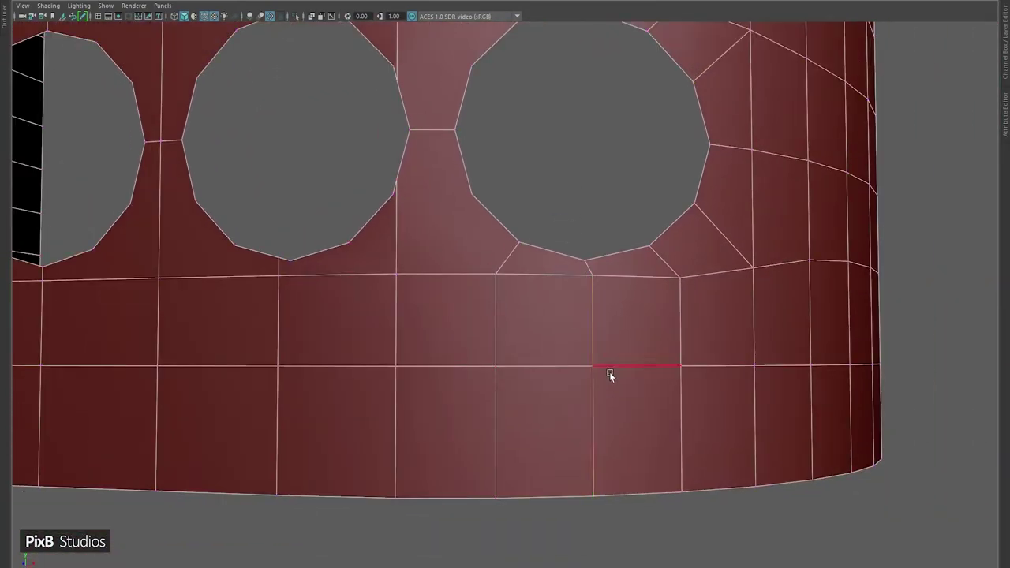
click(608, 371)
alt+drag(636, 385, 610, 387)
scroll(552, 331, down, 3)
alt+drag(553, 331, 529, 244)
scroll(525, 279, up, 3)
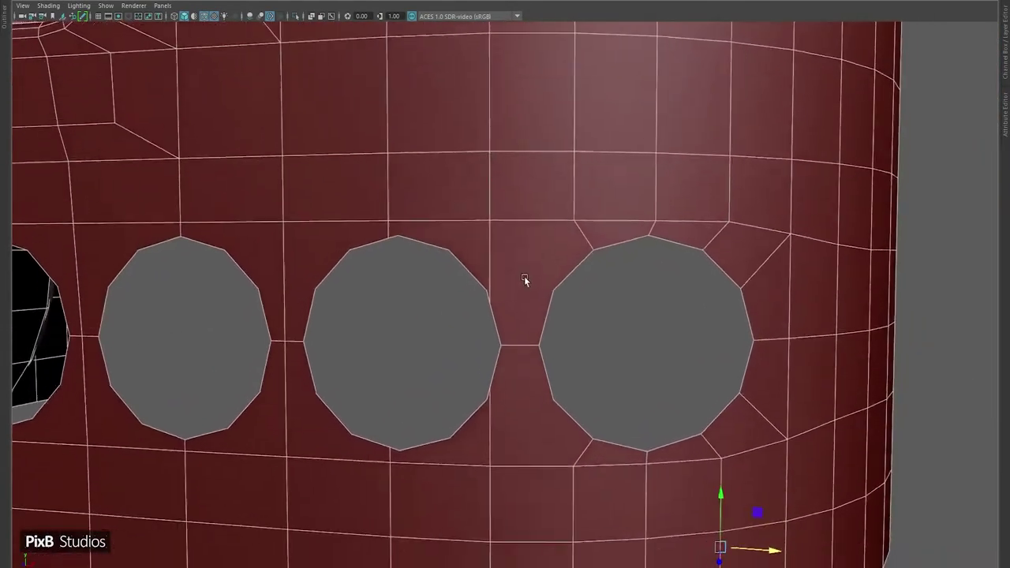
scroll(524, 280, down, 3)
alt+drag(536, 279, 534, 323)
scroll(554, 371, up, 3)
alt+drag(555, 370, 510, 365)
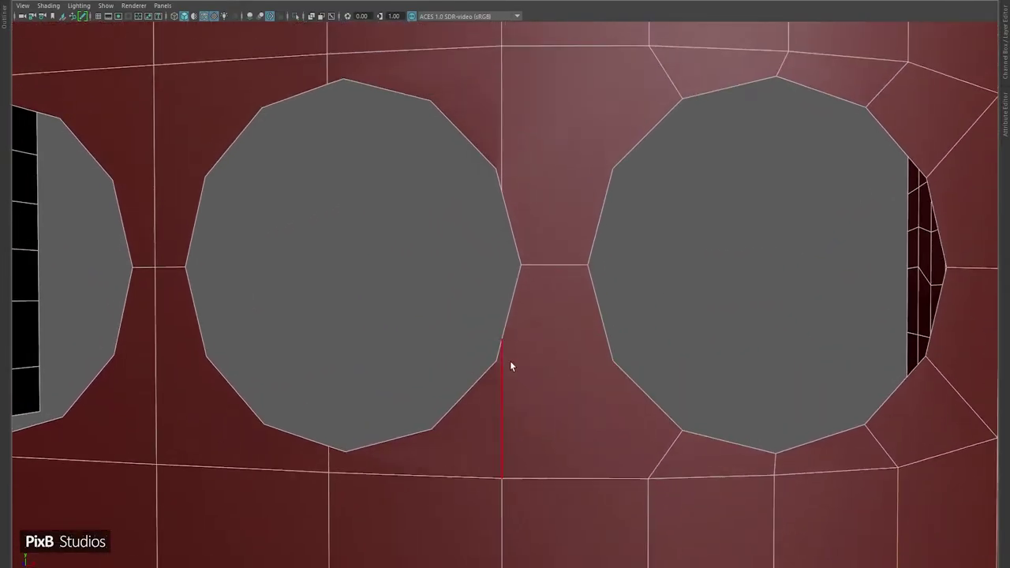
alt+middle_drag(505, 370, 601, 367)
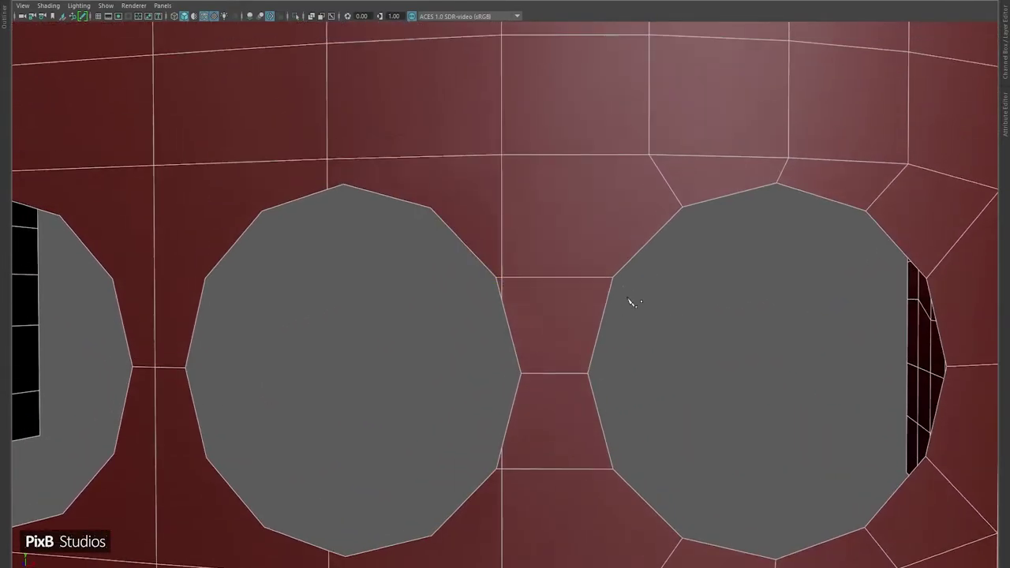
alt+middle_drag(631, 301, 643, 298)
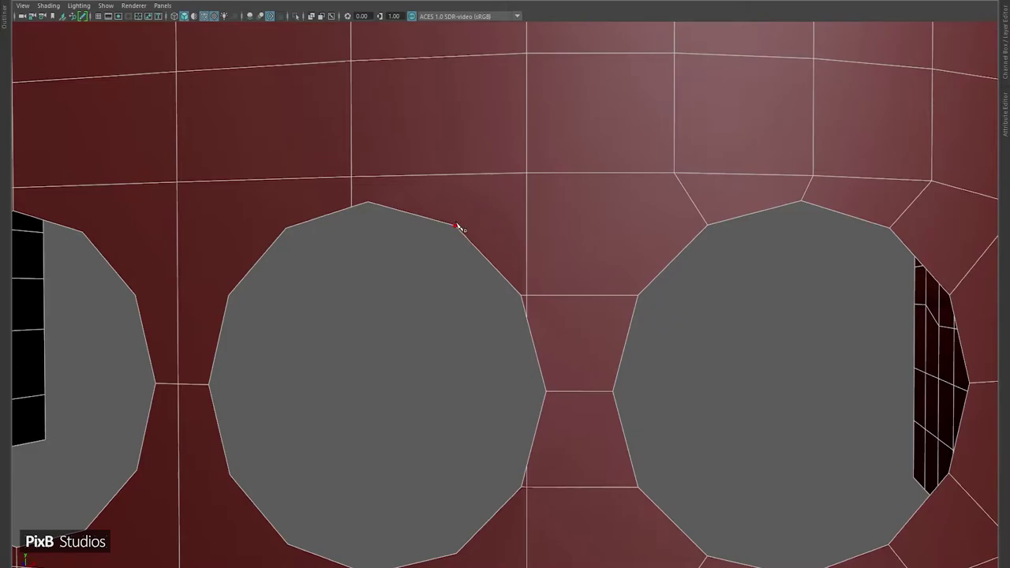
alt+drag(460, 228, 550, 276)
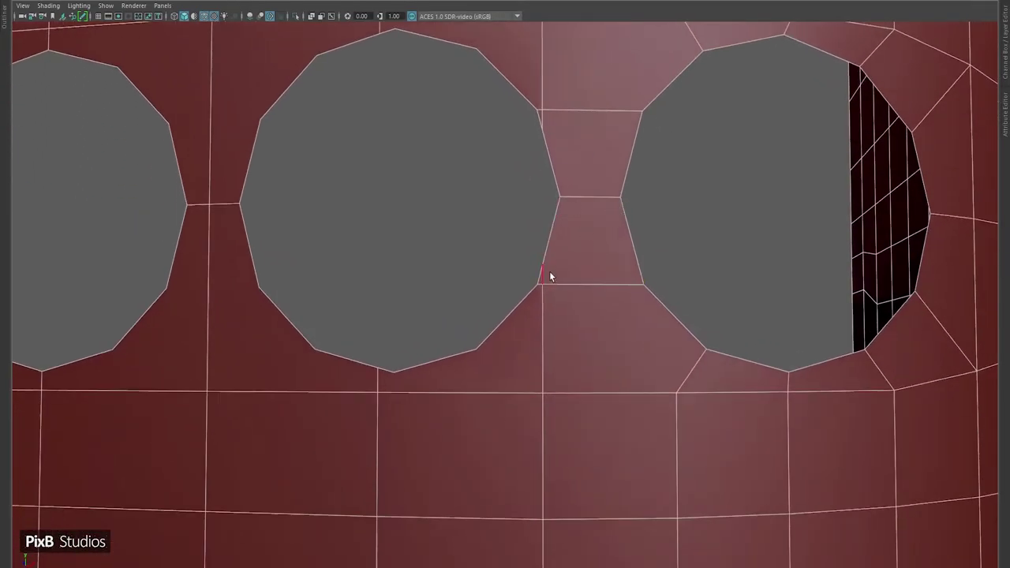
- Multi-Cut new edges across the bridge between the middle holes, undoing a stray vertex slide
click(542, 284)
click(590, 197)
alt+middle_drag(590, 197, 600, 314)
click(574, 300)
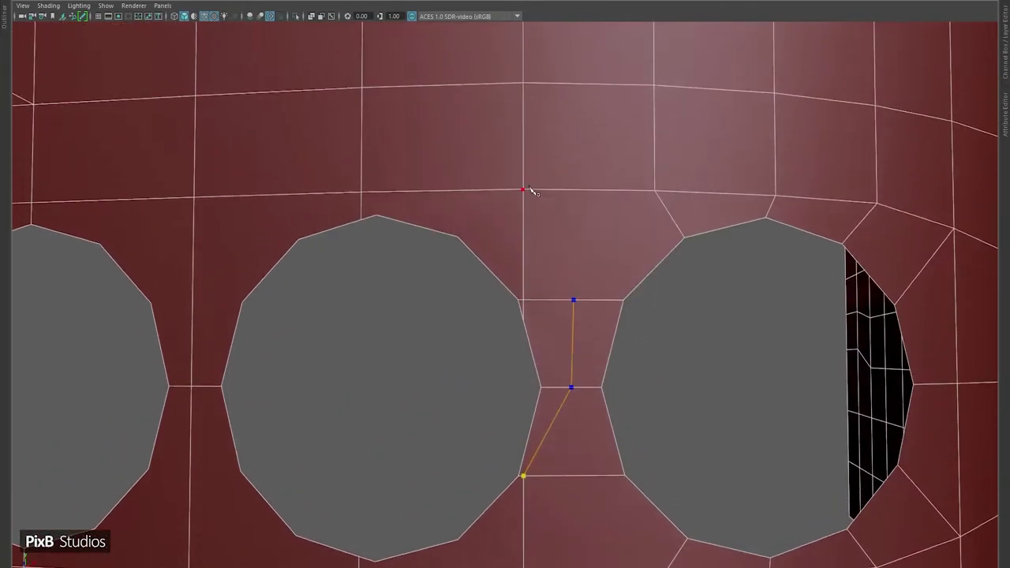
alt+middle_drag(607, 211, 636, 523)
key(ctrl+z)
key(ctrl+z)
- Merge the nearby vertices between the middle holes
scroll(549, 260, down, 5)
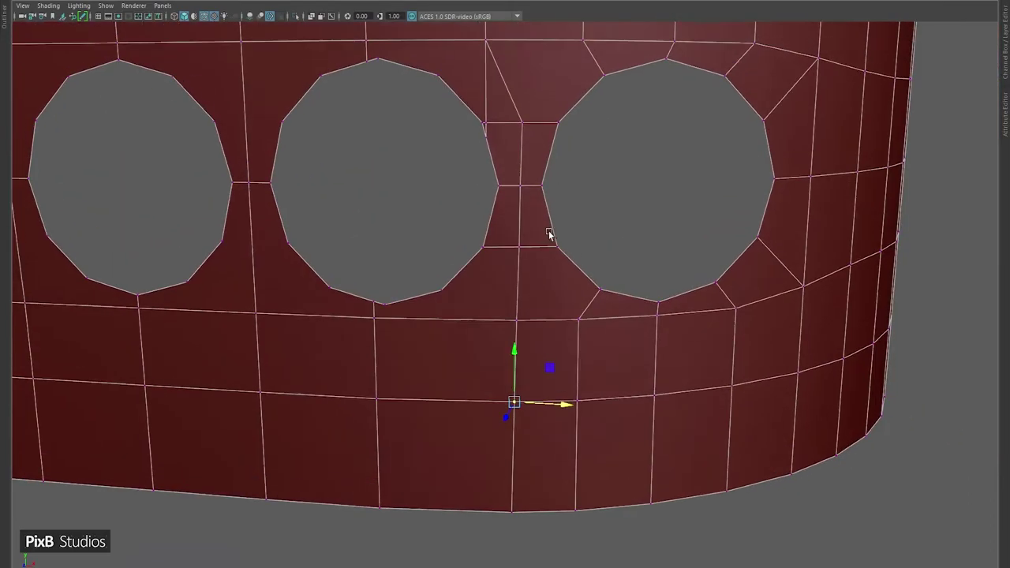
alt+middle_drag(547, 232, 568, 349)
scroll(563, 331, up, 5)
shift+right_drag(521, 311, 516, 209)
scroll(495, 308, up, 1)
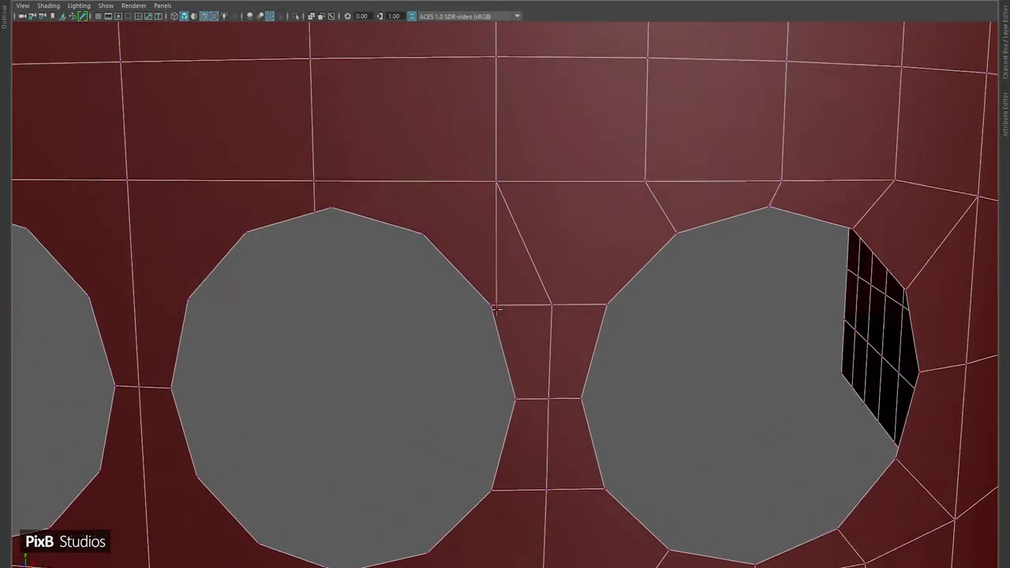
alt+drag(518, 254, 516, 346)
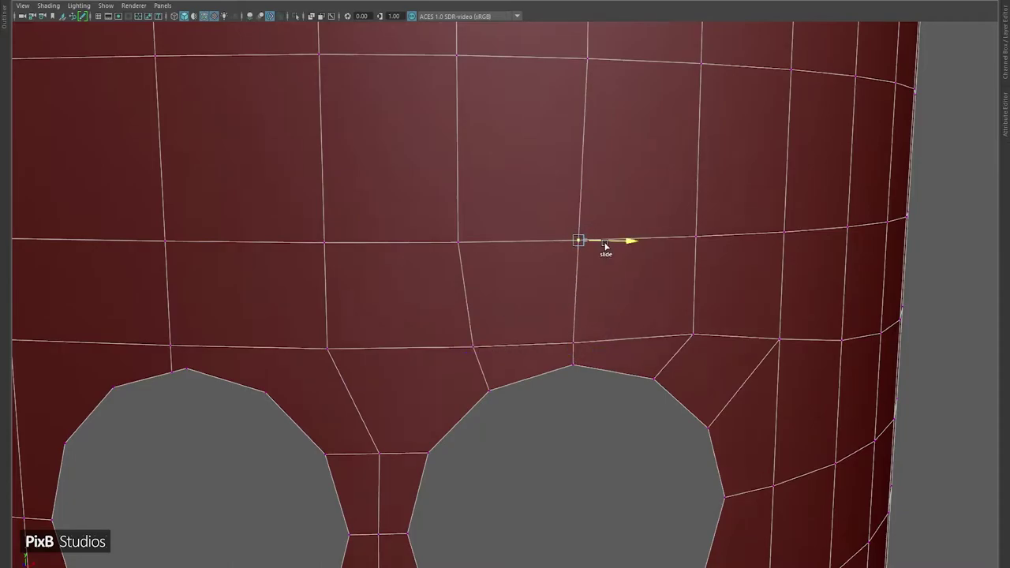
- Slide the vertices above the middle hole's right side along their edges
alt+drag(605, 246, 613, 311)
click(632, 284)
alt+drag(661, 281, 570, 176)
middle_drag(570, 176, 598, 176)
click(600, 282)
alt+drag(600, 283, 538, 300)
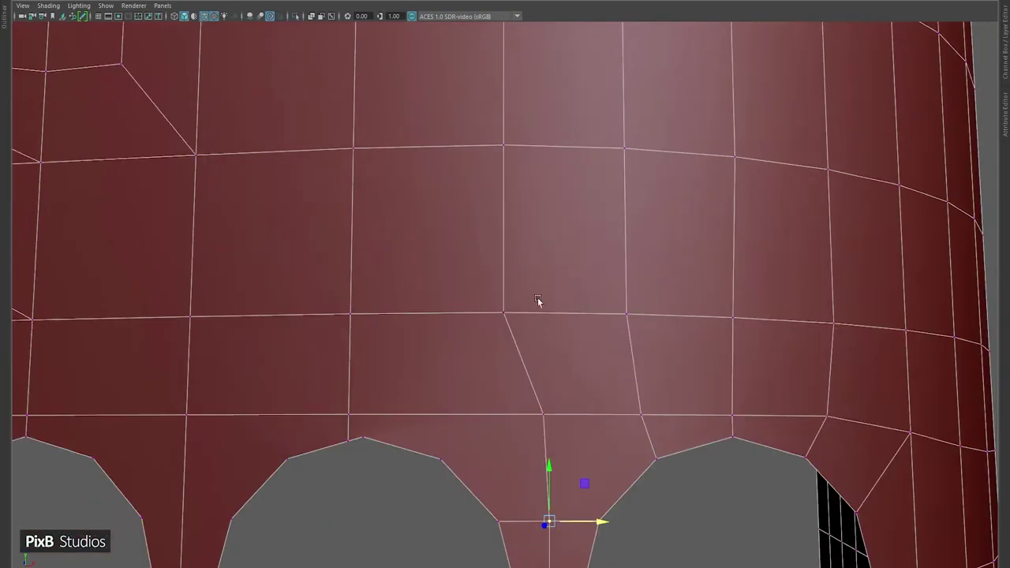
- Slide the vertices on the lower horizontal edge to even their spacing
click(518, 311)
middle_drag(518, 311, 577, 313)
click(624, 311)
alt+drag(633, 329, 600, 182)
click(601, 355)
alt+drag(601, 355, 609, 302)
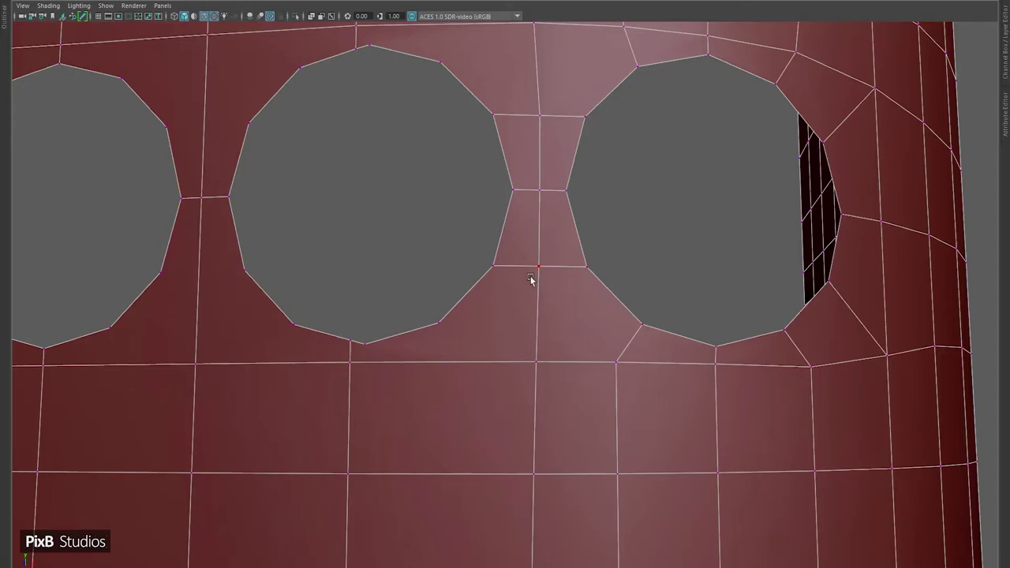
- Weld a stray vertex in the bridge between the holes
alt+drag(537, 278, 514, 293)
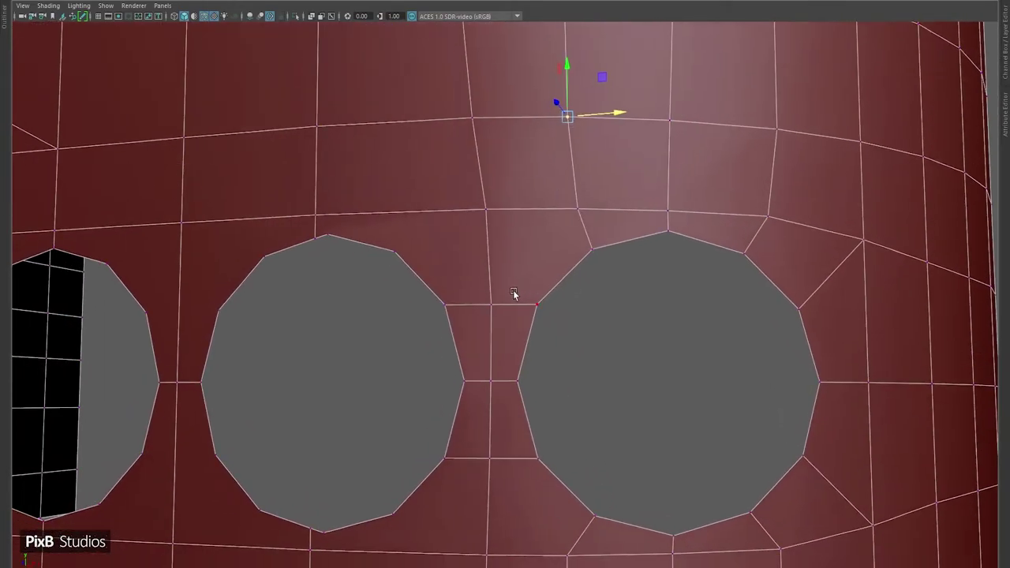
click(490, 303)
shift+right_drag(498, 166, 494, 226)
alt+drag(496, 292, 579, 228)
alt+right_drag(578, 228, 620, 284)
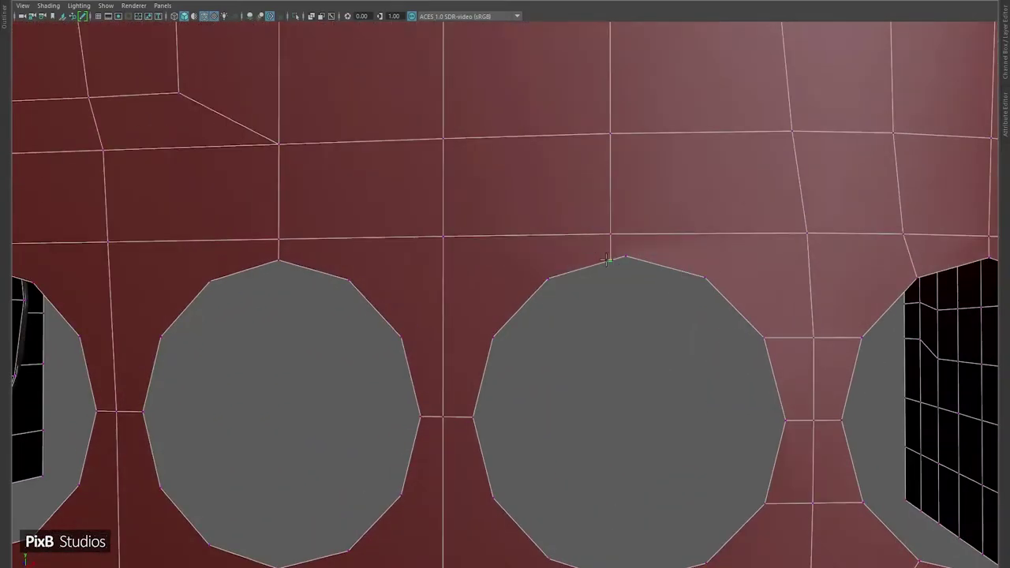
alt+middle_drag(620, 370, 628, 298)
alt+drag(546, 276, 581, 272)
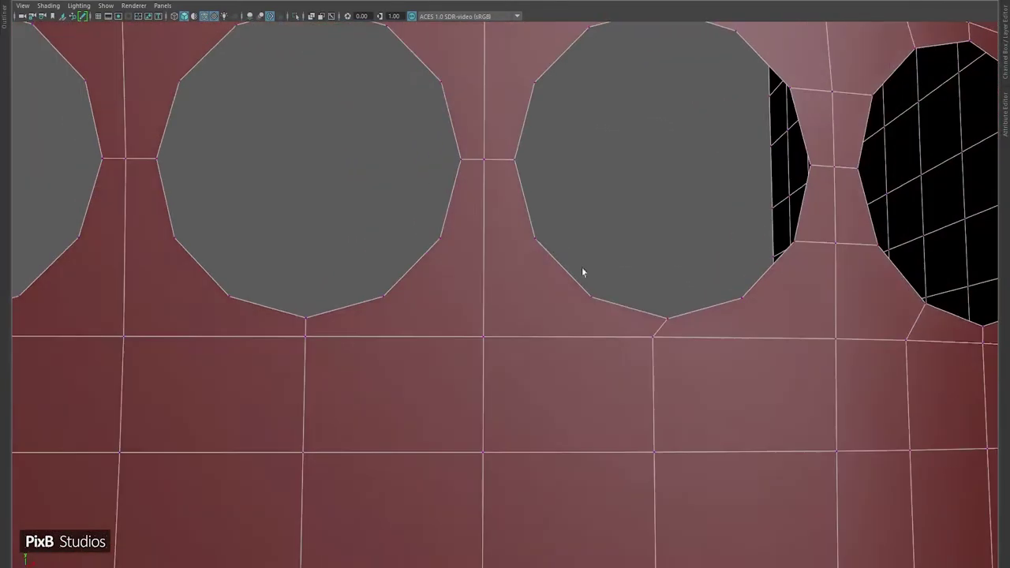
- Slide the bottom border vertex below the holes along its edge
click(703, 451)
alt+middle_drag(703, 450, 636, 368)
click(604, 412)
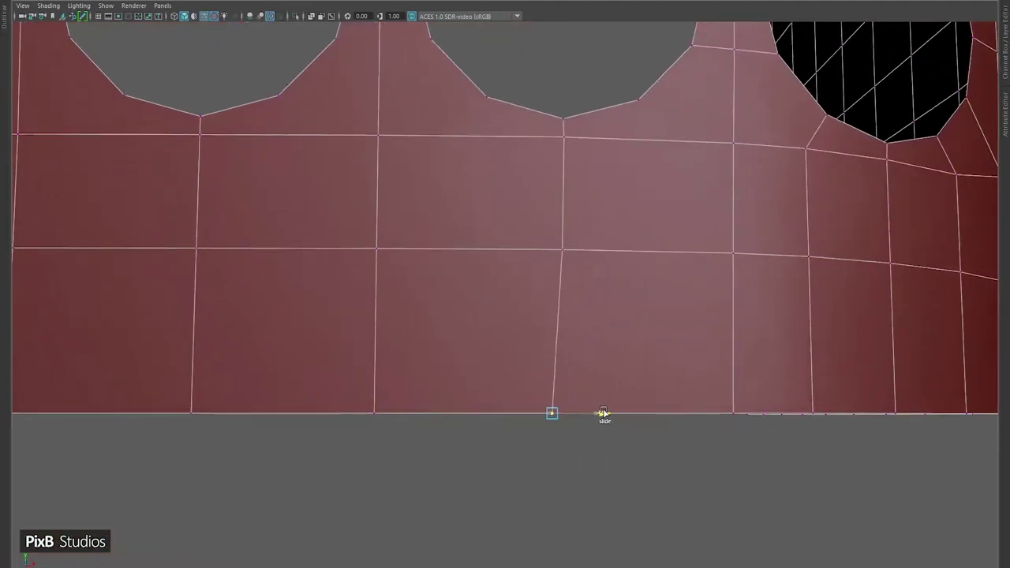
alt+right_drag(604, 412, 570, 266)
alt+drag(570, 266, 552, 279)
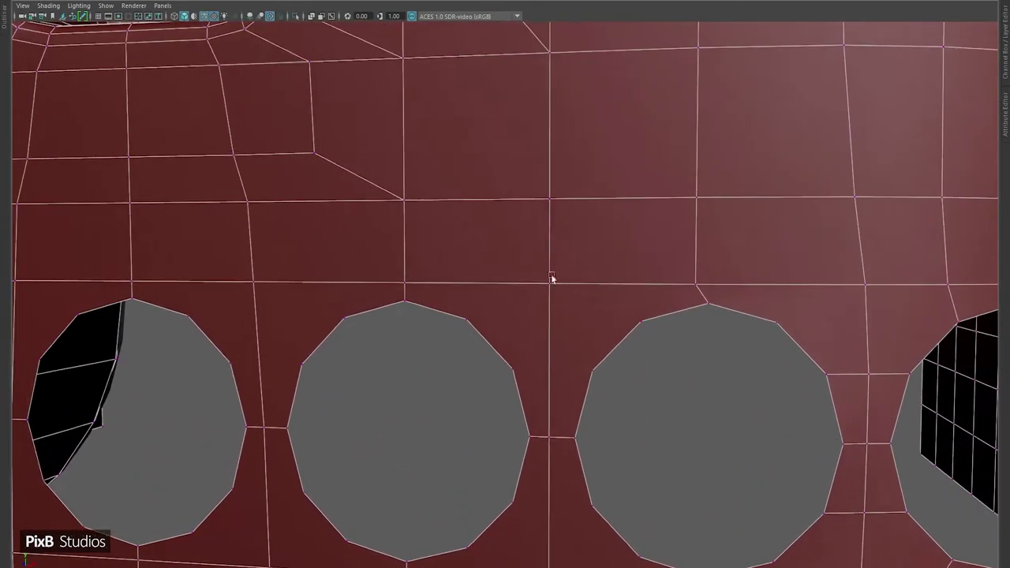
- Cut new edges across the gap between holes, through the edge junction
shift+right_drag(552, 279, 538, 300)
key(Return)
alt+middle_drag(633, 365, 506, 253)
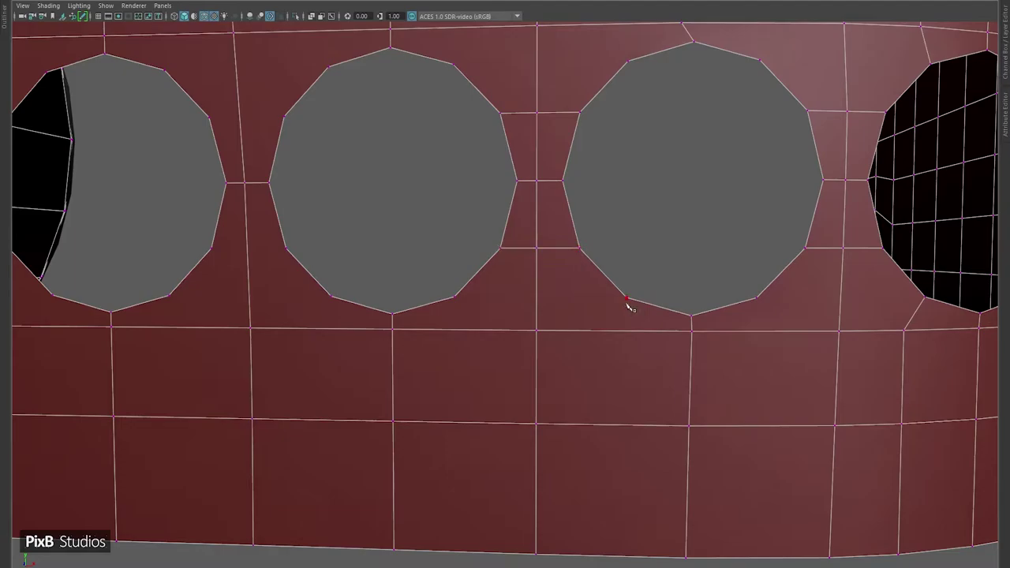
click(627, 299)
click(536, 329)
click(456, 296)
key(Return)
- Cut edges from the first hole to the next and its upper-right vertex
alt+middle_drag(468, 304, 557, 279)
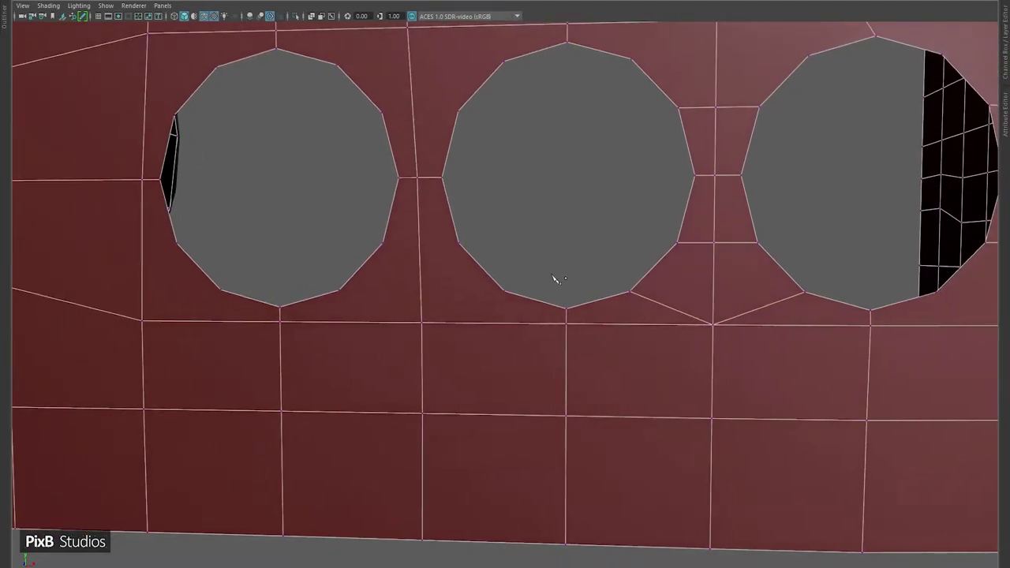
click(456, 245)
alt+middle_drag(449, 247, 511, 298)
click(525, 234)
key(Return)
alt+middle_drag(526, 236, 566, 277)
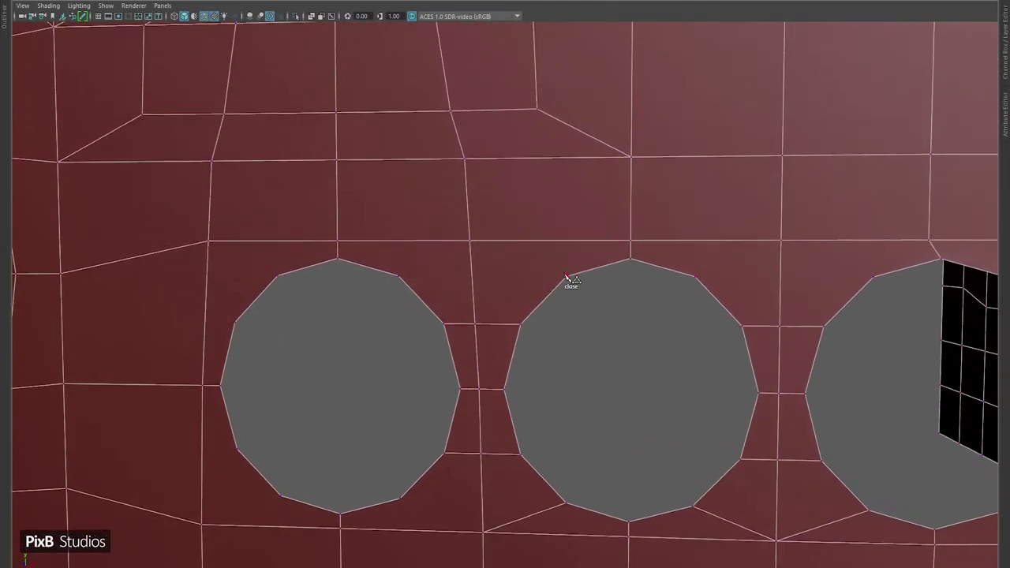
click(400, 277)
key(Return)
- Cut edges from the vertex left of the hole to the diagonal's midpoint
alt+middle_drag(401, 277, 536, 193)
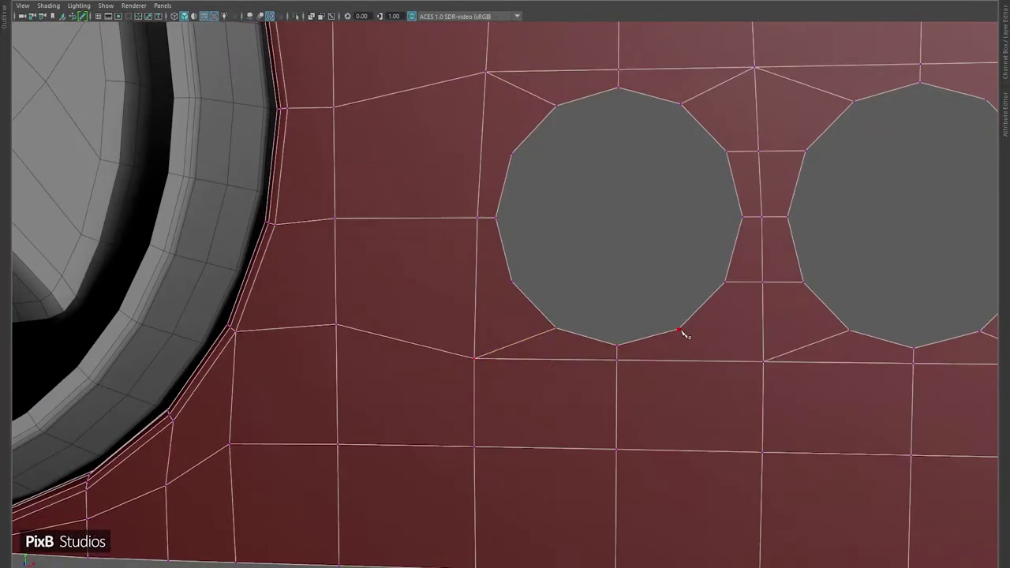
alt+middle_drag(765, 363, 580, 272)
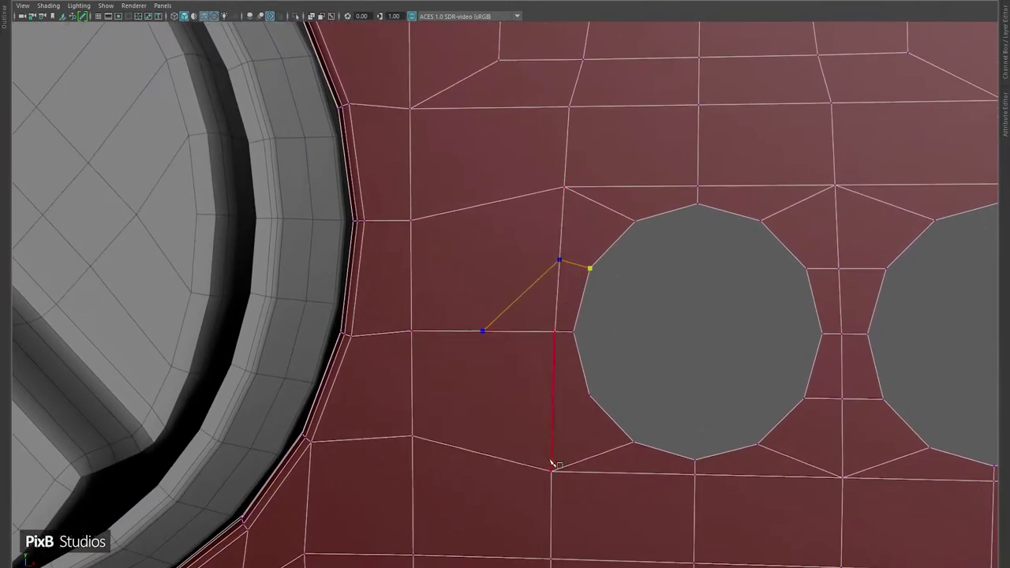
click(489, 392)
key(Return)
click(518, 292)
click(410, 219)
key(Return)
alt+middle_drag(583, 218, 576, 167)
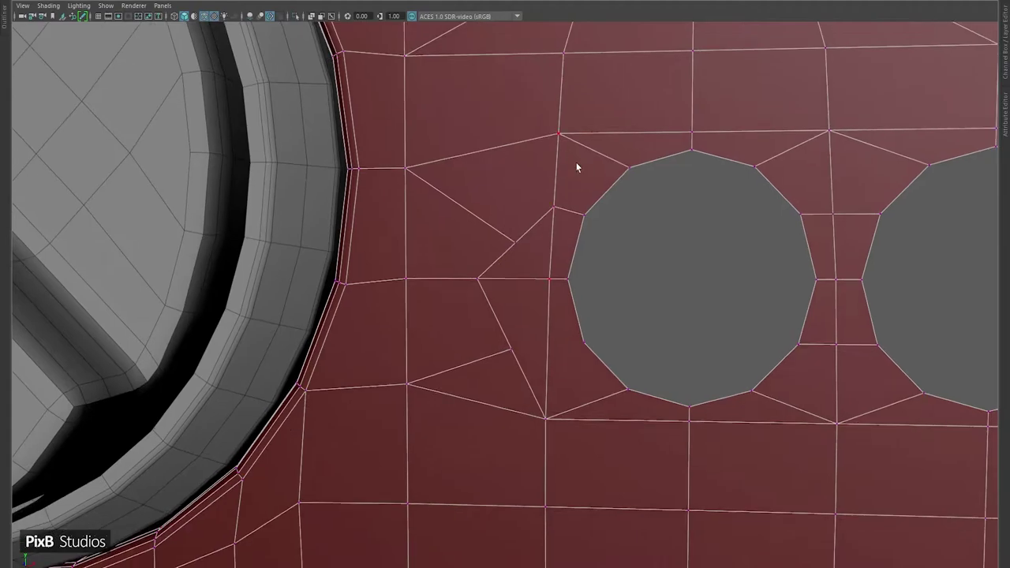
- Slide and raise vertices near the hole to straighten the edge loop
middle_drag(557, 204, 521, 175)
middle_drag(550, 324, 502, 309)
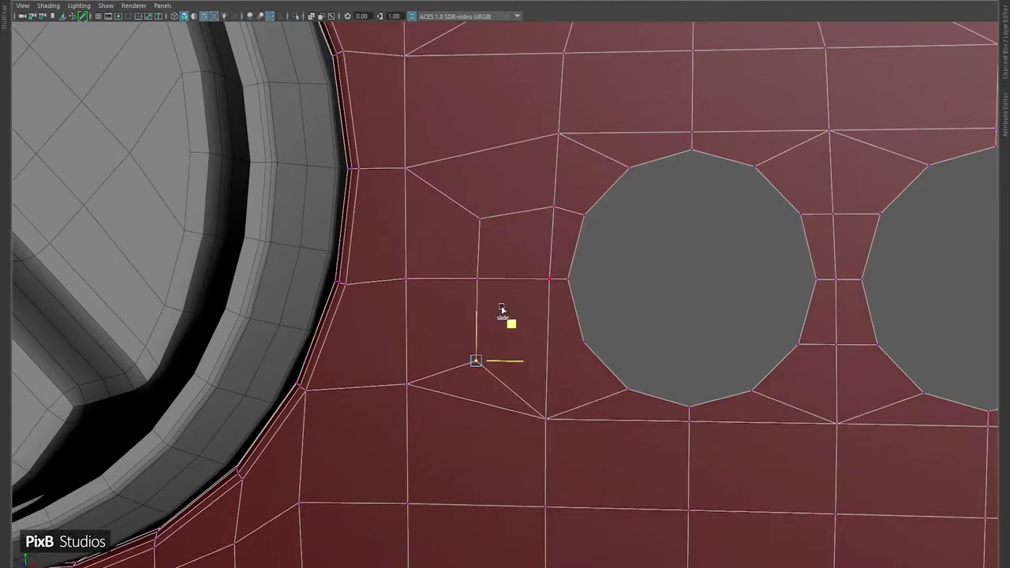
alt+middle_drag(512, 369, 511, 334)
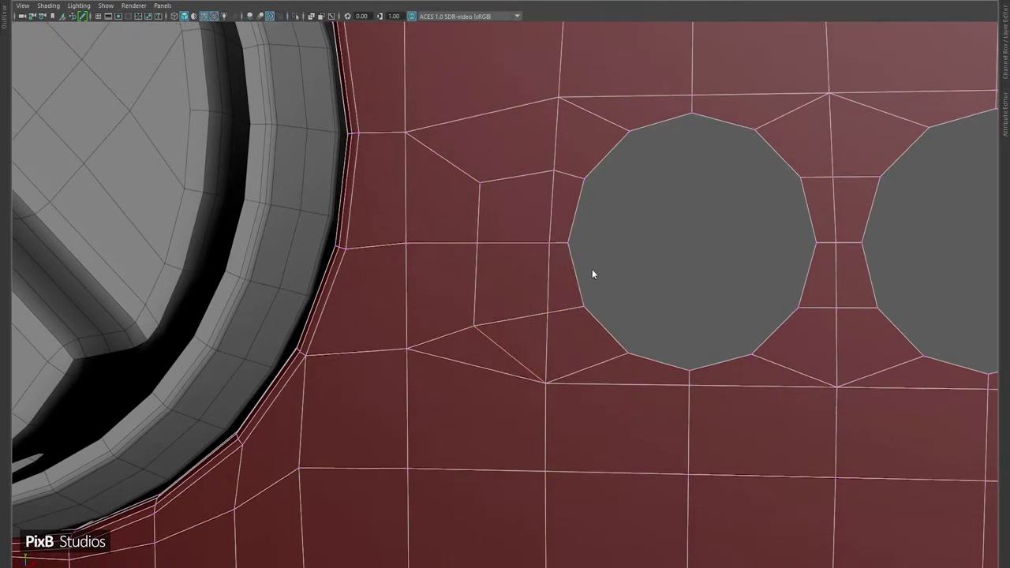
alt+middle_drag(593, 273, 604, 225)
scroll(586, 254, up, 1)
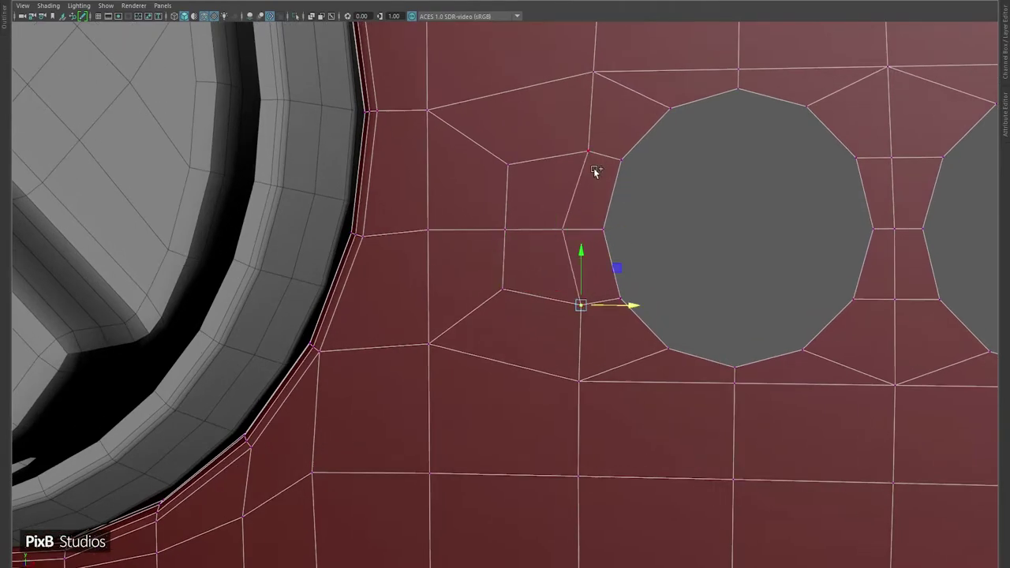
middle_drag(596, 171, 598, 98)
scroll(651, 304, down, 2)
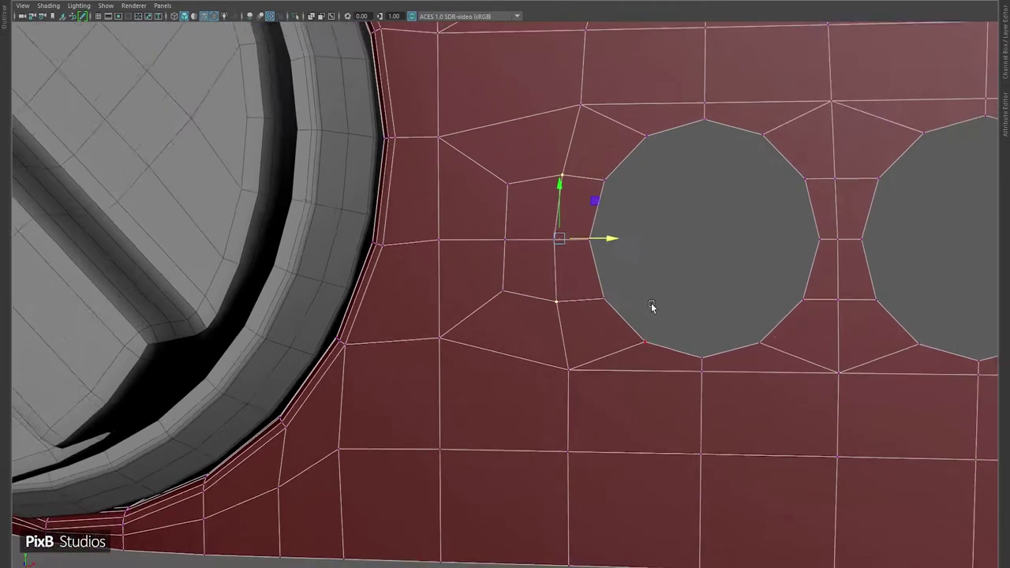
alt+middle_drag(651, 304, 623, 220)
- Check smooth preview (3/1), merge overlapping vertices, and collapse the middle holes' edge
key(3)
key(1)
shift+right_drag(405, 233, 450, 316)
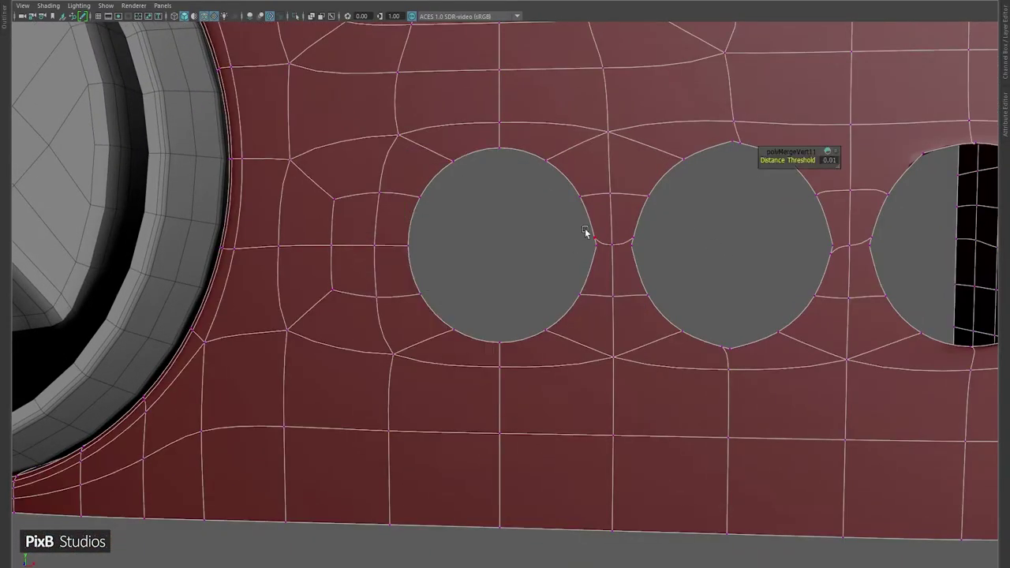
alt+drag(586, 232, 539, 272)
scroll(613, 295, up, 1)
shift+right_drag(613, 295, 496, 387)
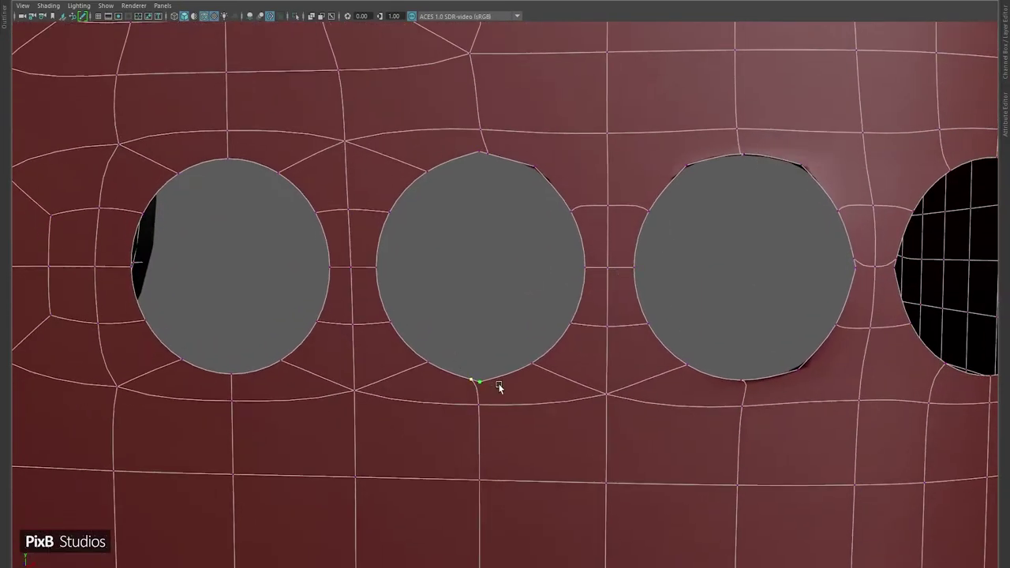
scroll(464, 328, up, 2)
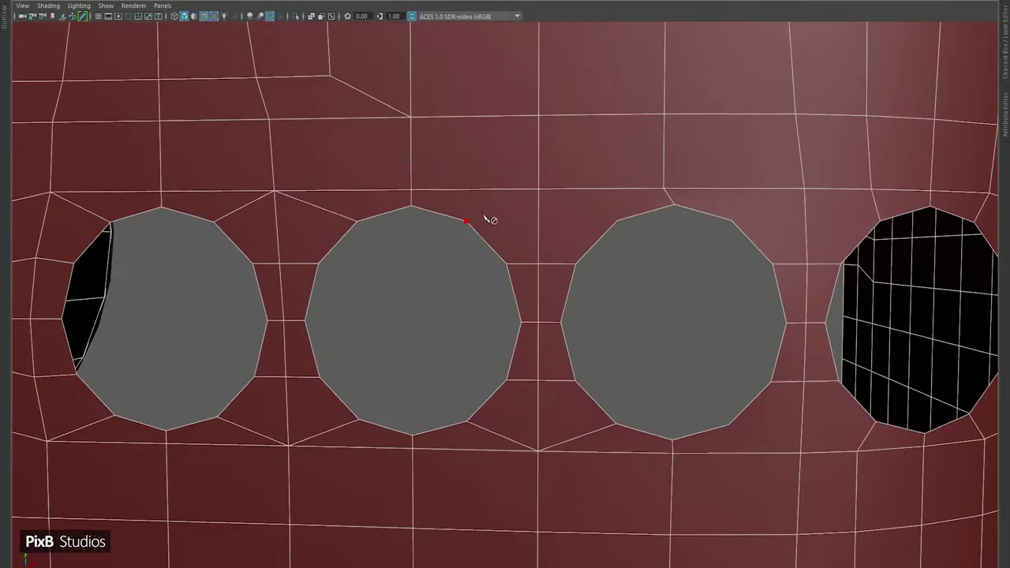
- Zoom out to check the mesh, then select the vertex between two holes
alt+middle_drag(570, 219, 533, 219)
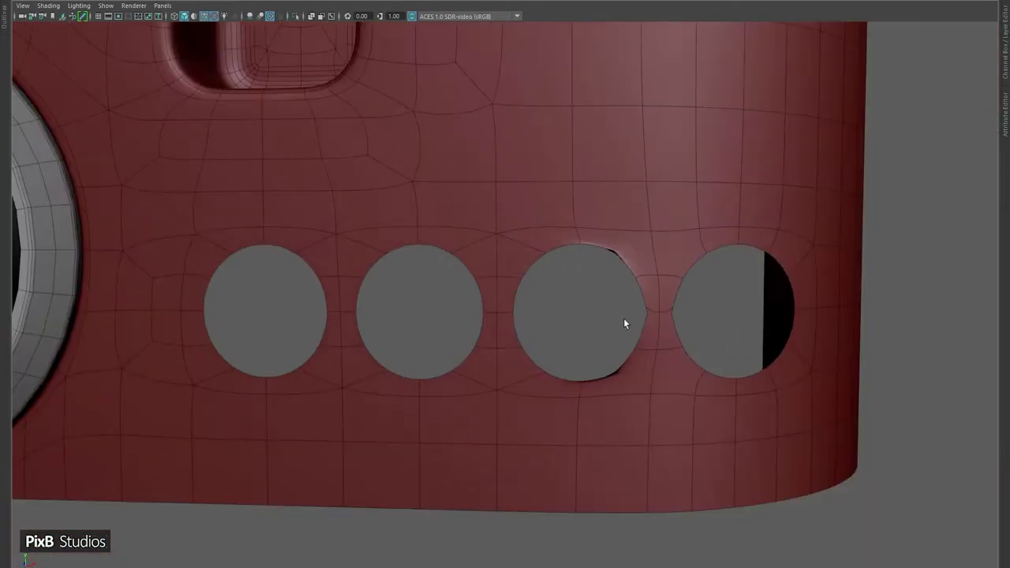
scroll(623, 317, up, 4)
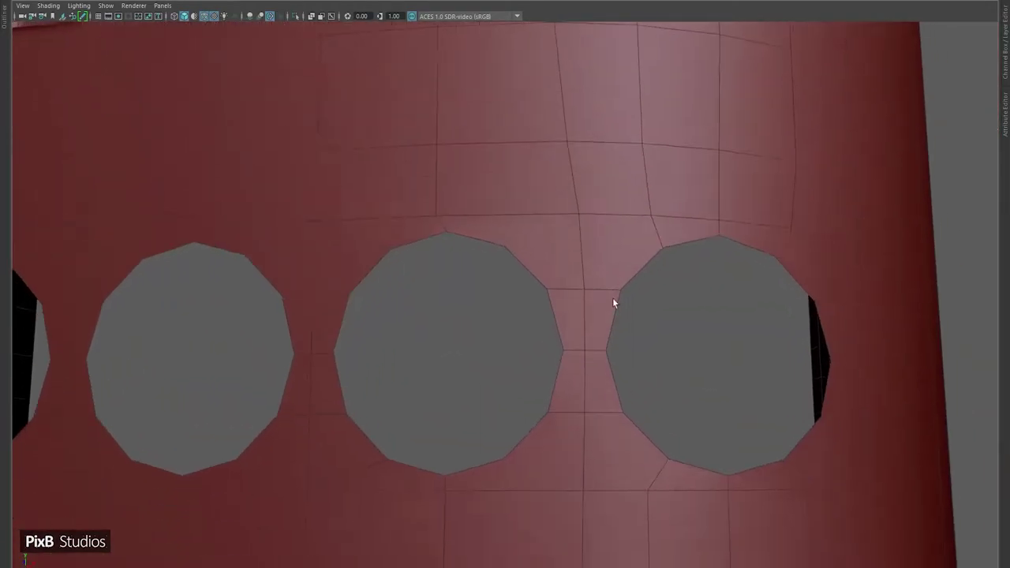
alt+drag(614, 302, 658, 207)
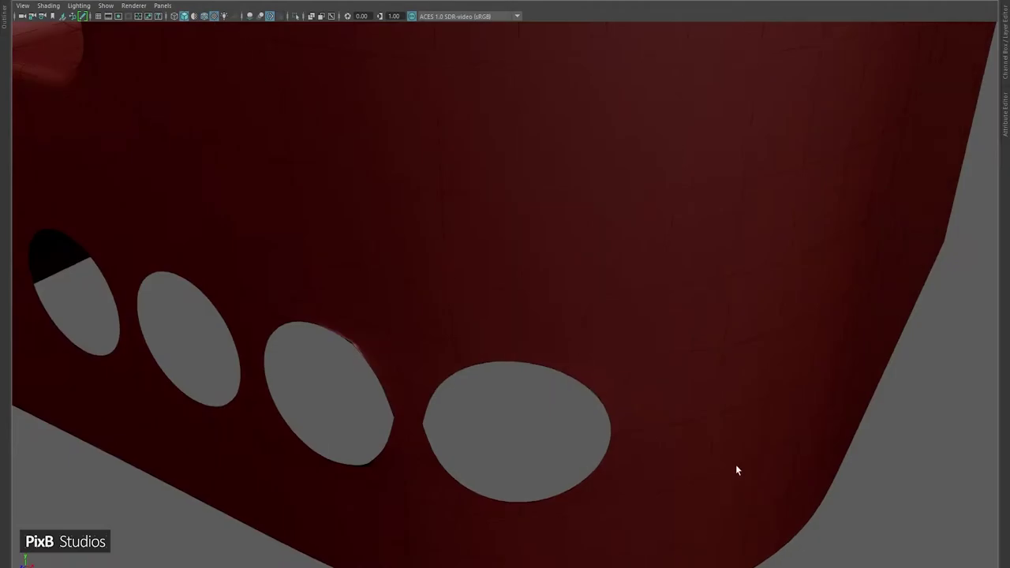
alt+drag(735, 468, 522, 295)
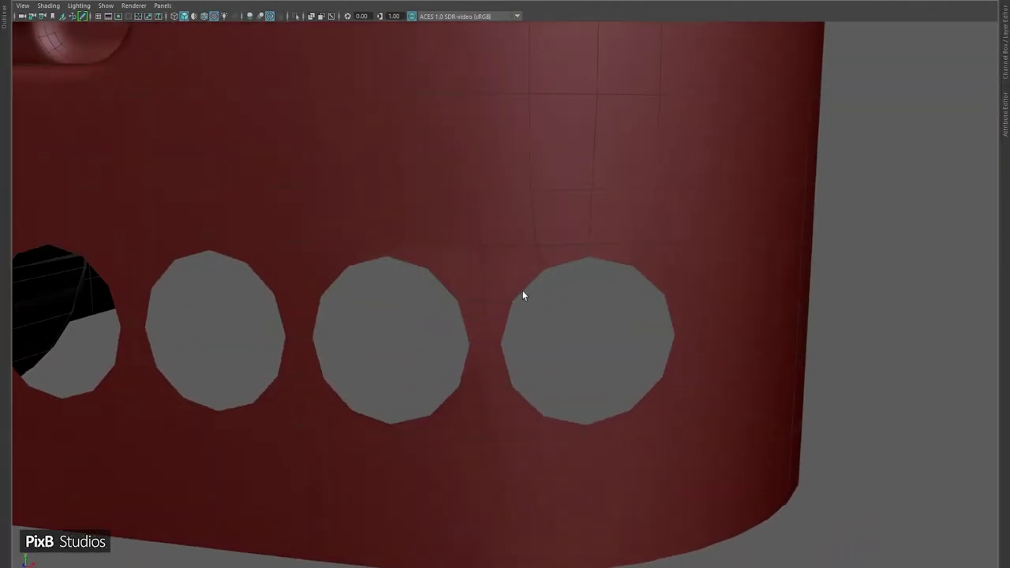
drag(463, 316, 552, 331)
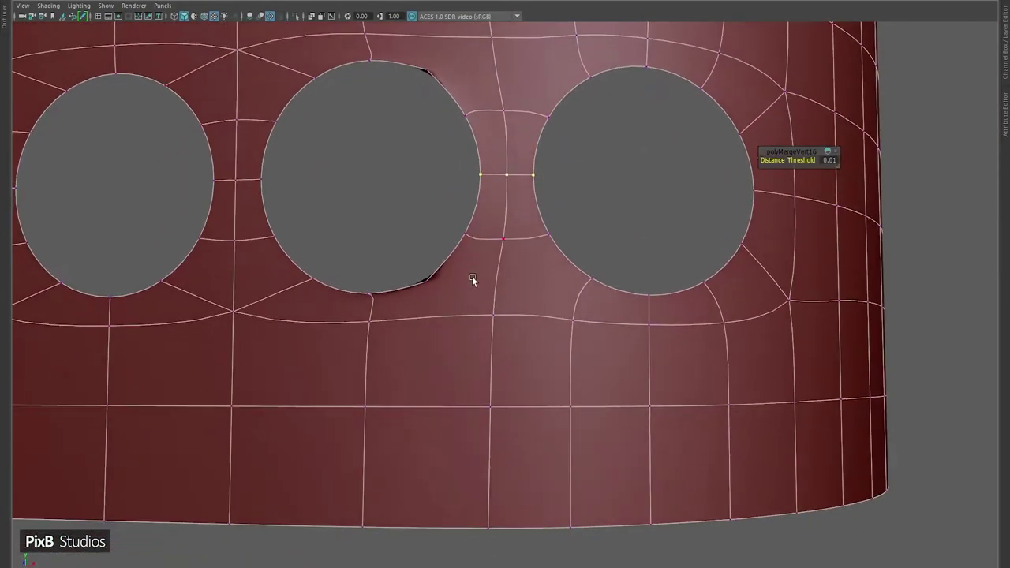
- Return to the unsmoothed cage and inspect the hole interiors head-on
shift+right_drag(496, 293, 496, 348)
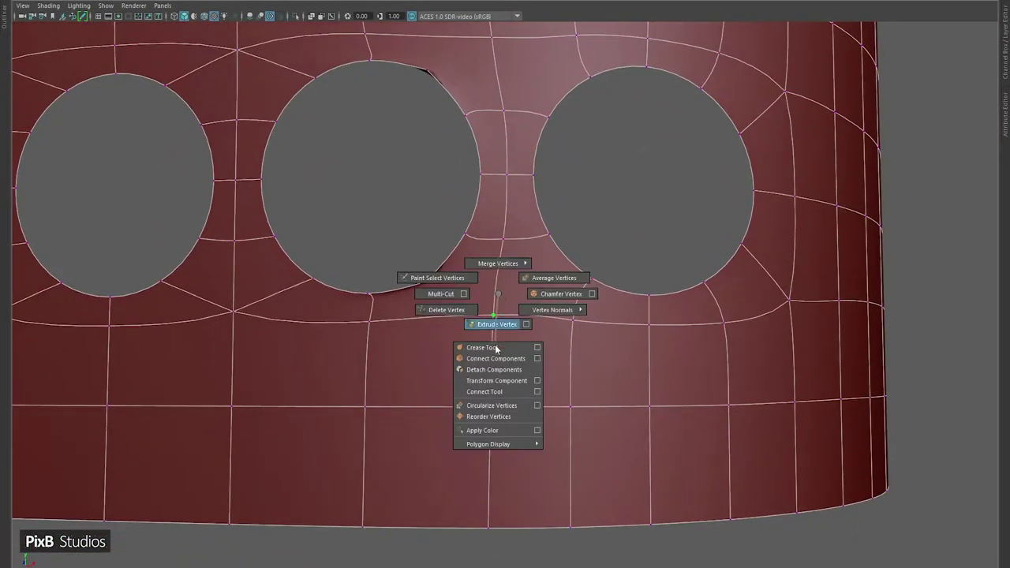
key(1)
scroll(547, 308, up, 4)
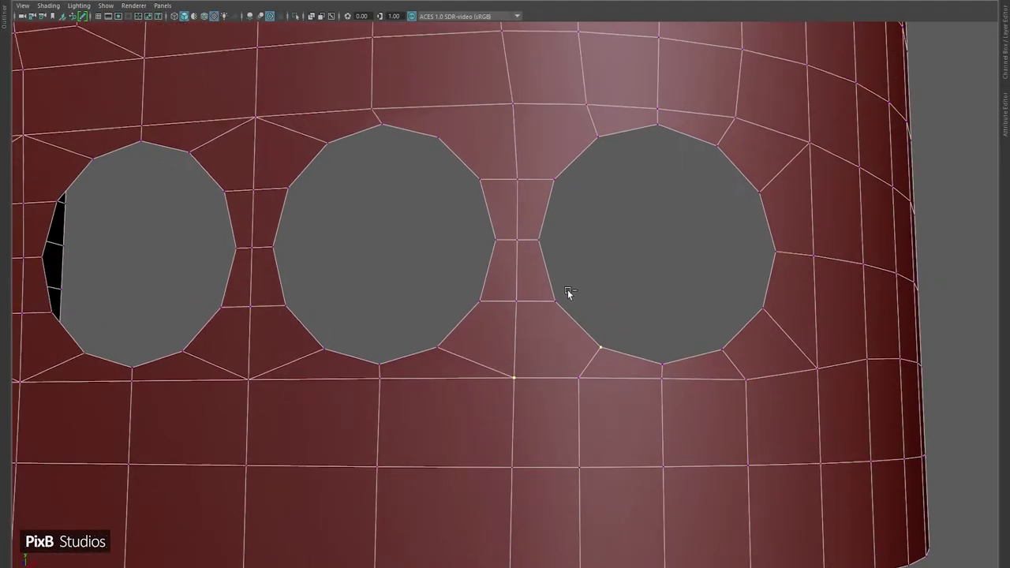
alt+drag(511, 326, 461, 214)
mouse_move(521, 189)
alt+mouse_down()
mouse_move(485, 221)
mouse_move(527, 199)
alt+mouse_up()
alt+drag(562, 121, 537, 213)
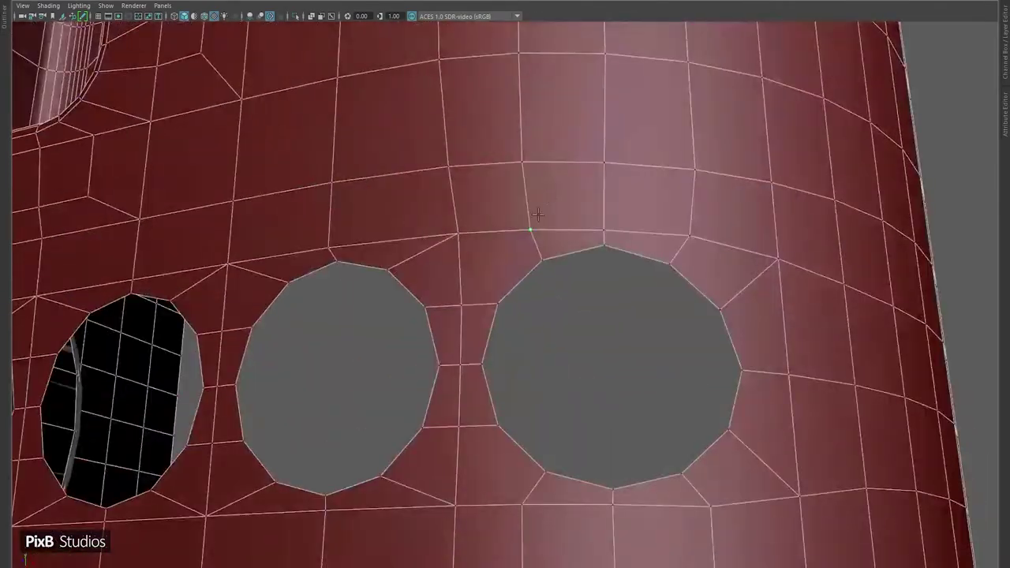
alt+right_drag(537, 213, 604, 181)
- Preview the body smoothed with 3 and check the four round holes
scroll(532, 396, down, 5)
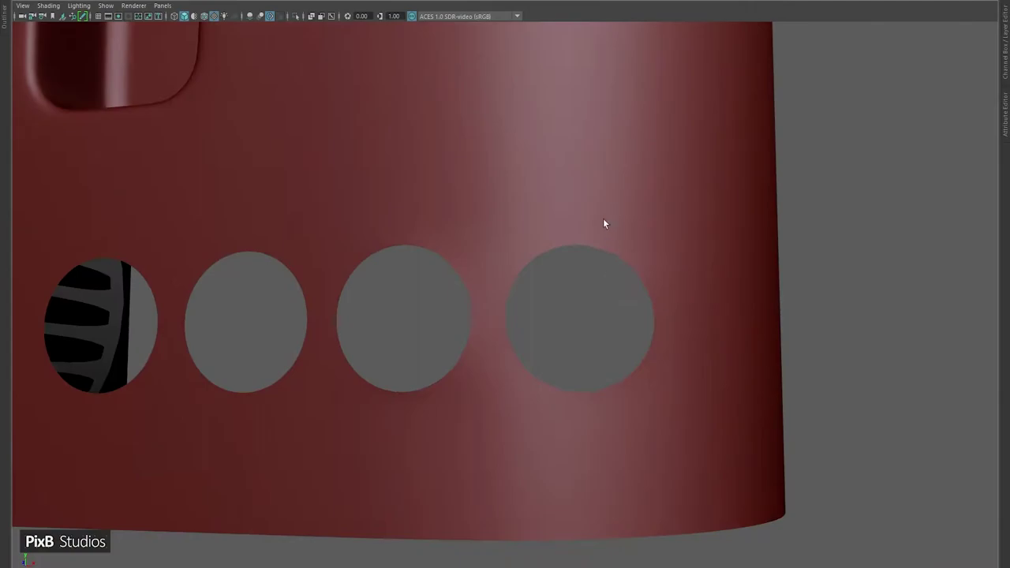
mouse_move(604, 224)
alt+mouse_down()
mouse_move(582, 281)
mouse_move(545, 250)
mouse_move(615, 210)
alt+mouse_up()
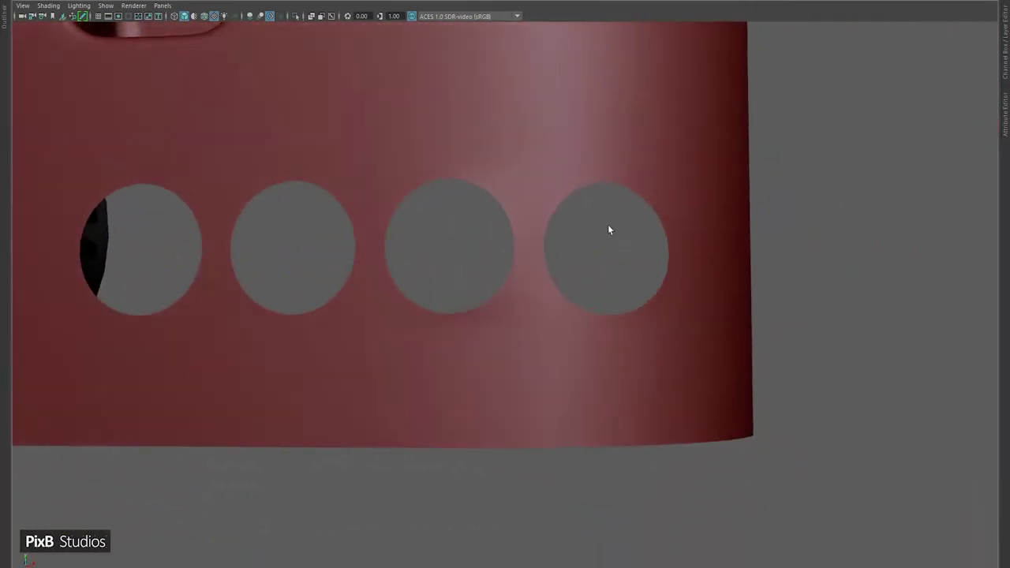
mouse_move(566, 194)
alt+mouse_down()
mouse_move(578, 277)
mouse_move(569, 270)
alt+mouse_up()
key(3)
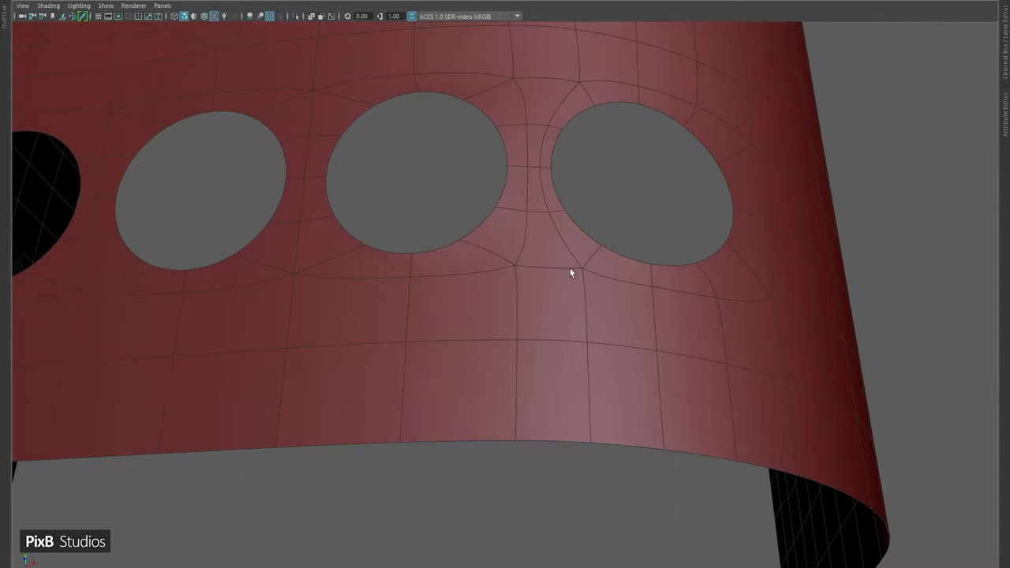
mouse_move(591, 234)
alt+mouse_down()
mouse_move(568, 176)
mouse_move(586, 181)
mouse_move(591, 232)
mouse_move(593, 215)
alt+mouse_up()
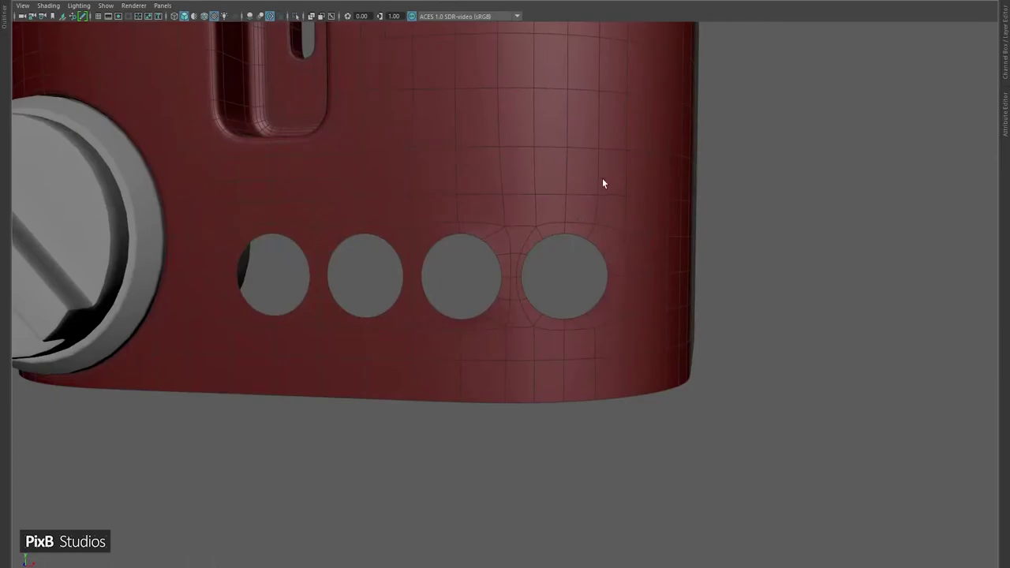
right_drag(584, 147, 664, 457)
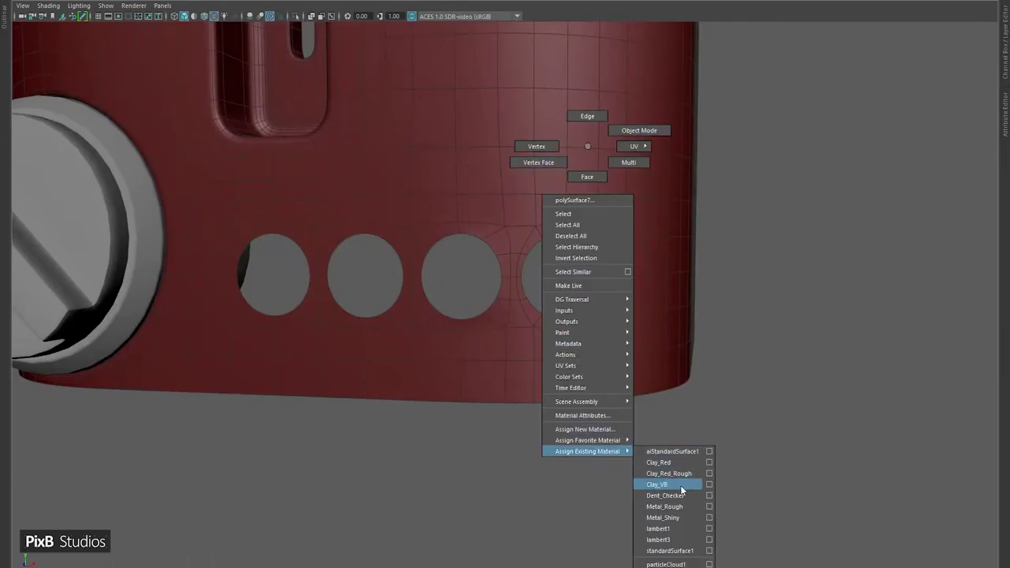
- Assign Metal_Shiny to the body and inspect its chrome reflections
right_drag(679, 511, 677, 517)
click(791, 439)
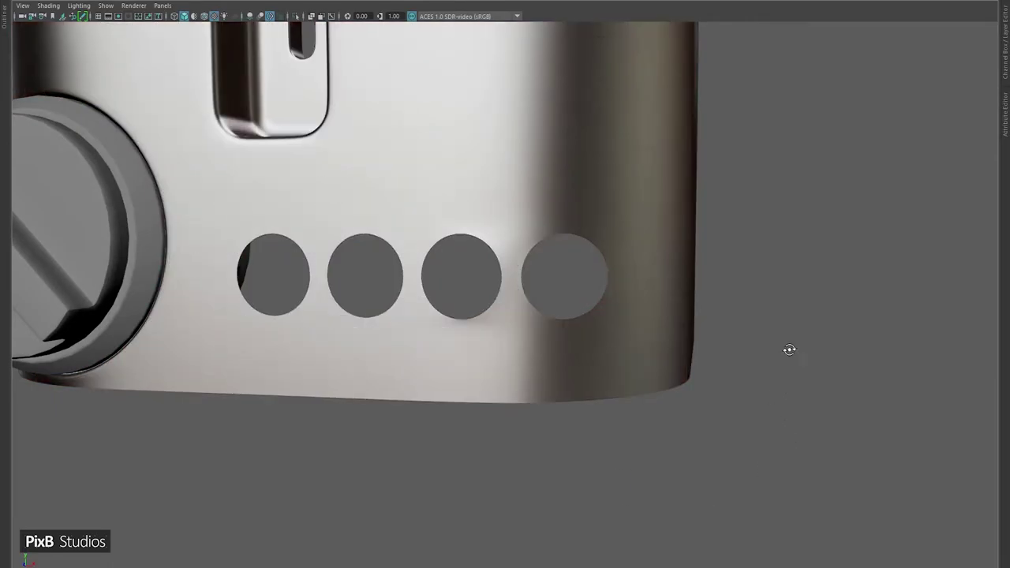
alt+drag(789, 349, 806, 342)
alt+right_drag(806, 341, 719, 331)
click(718, 331)
click(844, 221)
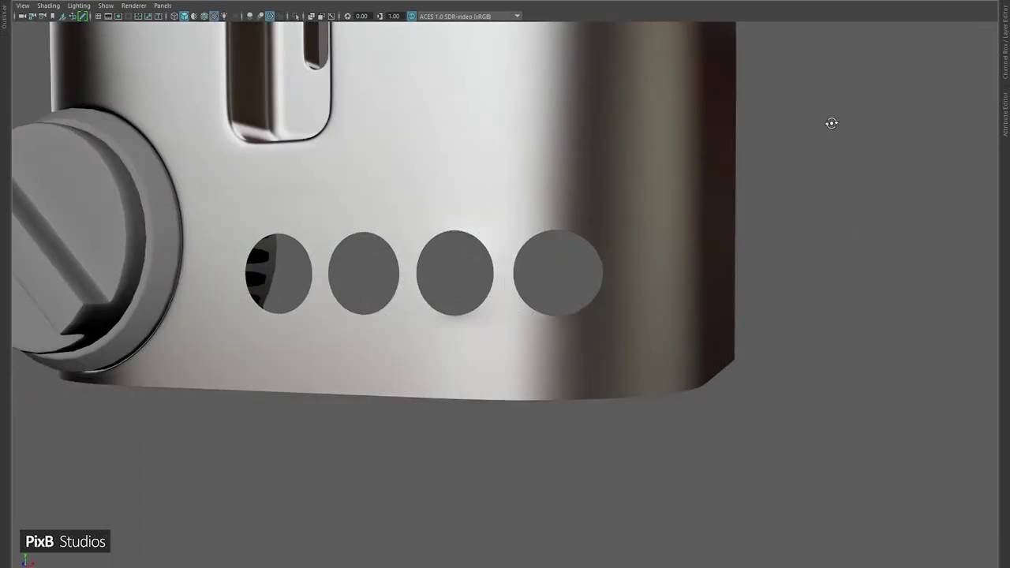
mouse_move(829, 121)
alt+mouse_down()
mouse_move(823, 173)
mouse_move(784, 163)
mouse_move(765, 140)
mouse_move(775, 113)
mouse_move(866, 108)
mouse_move(846, 112)
alt+mouse_up()
- Assign a striped material and orbit to check reflections around the holes
mouse_move(605, 127)
right_down()
mouse_move(593, 274)
mouse_move(626, 435)
mouse_move(645, 429)
mouse_move(691, 449)
mouse_move(691, 484)
right_up()
alt+drag(796, 353, 756, 360)
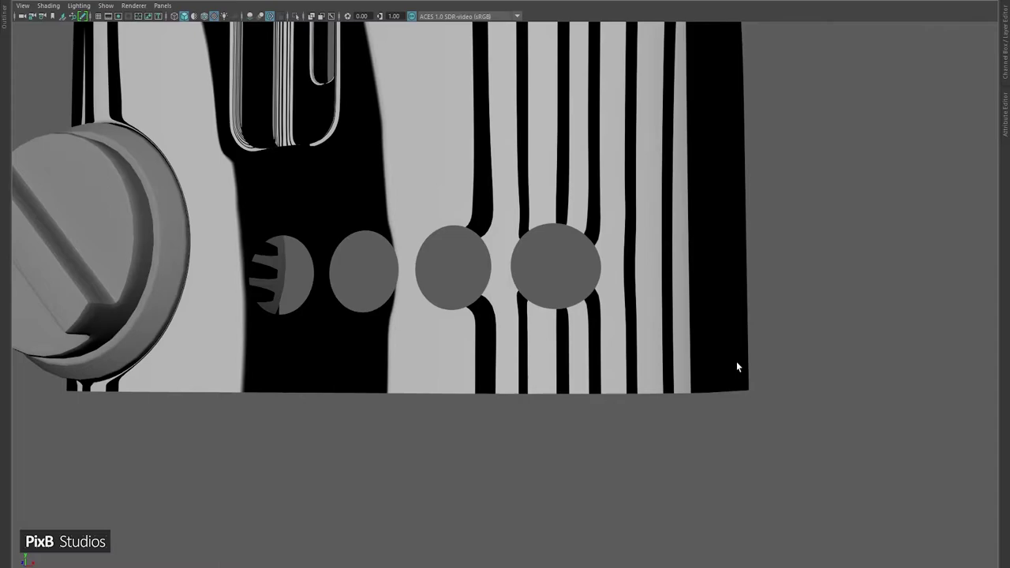
alt+drag(693, 258, 738, 418)
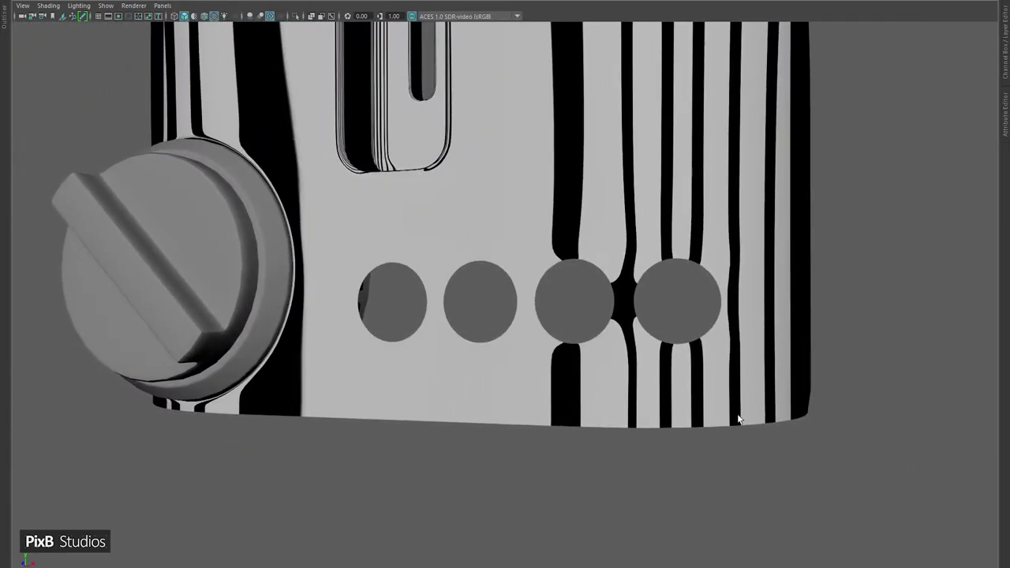
alt+drag(629, 319, 570, 336)
alt+right_drag(570, 336, 627, 364)
alt+drag(627, 363, 604, 289)
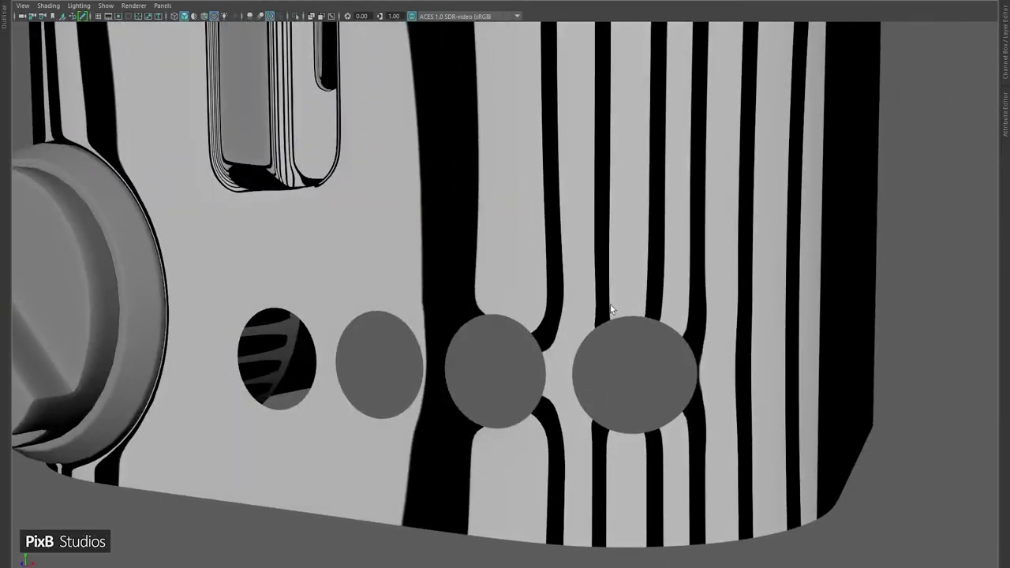
- Swap the striped material for plain grey shading and inspect the holes
click(605, 285)
mouse_move(606, 285)
right_down()
mouse_move(610, 543)
mouse_move(654, 548)
mouse_move(676, 525)
mouse_move(685, 539)
mouse_move(855, 245)
right_up()
alt+drag(854, 246, 729, 352)
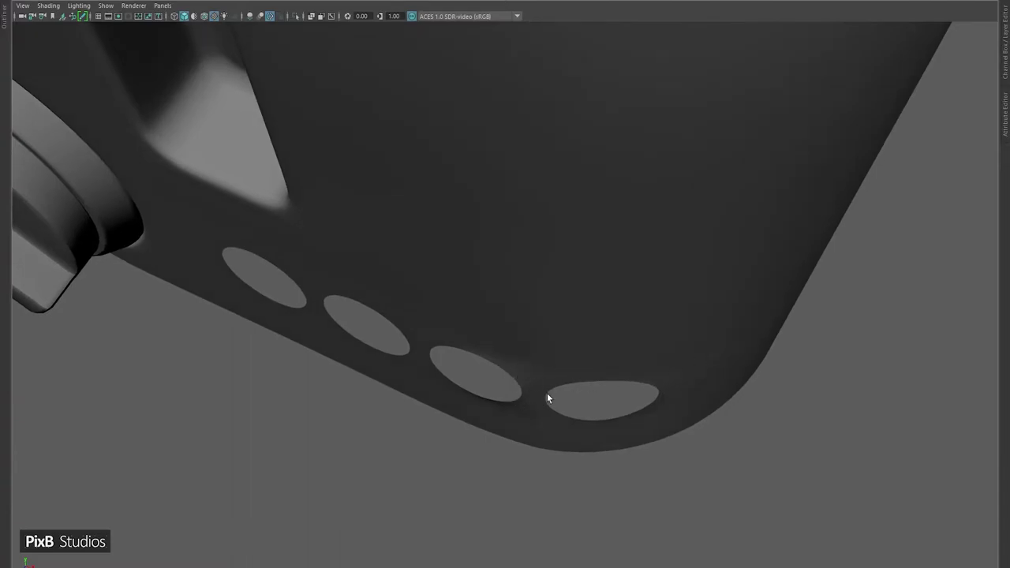
mouse_move(546, 394)
alt+mouse_down()
mouse_move(573, 383)
mouse_move(559, 385)
alt+mouse_up()
alt+right_drag(559, 386, 627, 318)
- Switch the body back to the faceted cage display and zoom in on the holes
alt+drag(626, 318, 528, 367)
alt+right_drag(529, 366, 510, 338)
key(2)
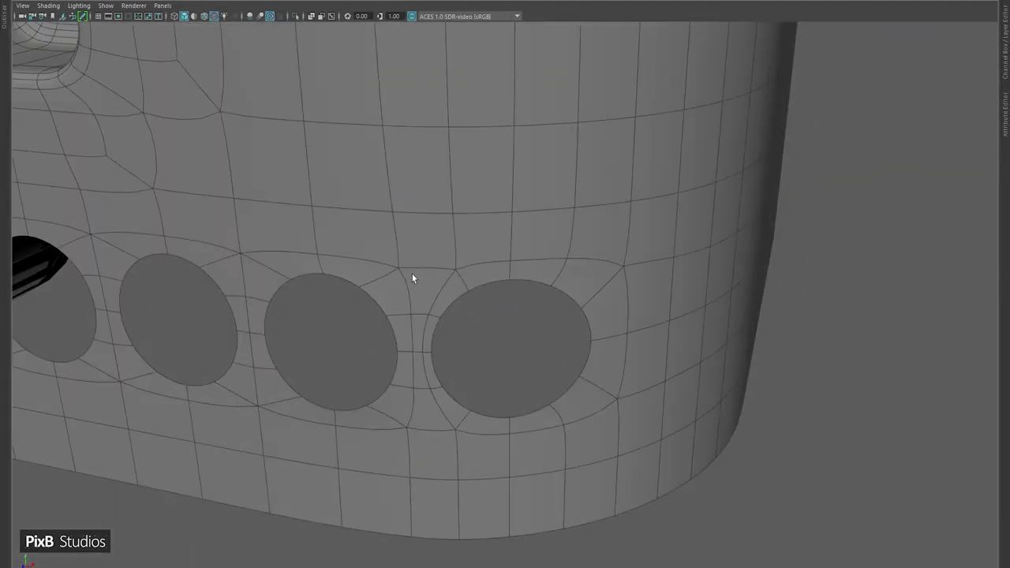
key(1)
alt+right_drag(412, 277, 593, 305)
alt+middle_drag(592, 305, 597, 350)
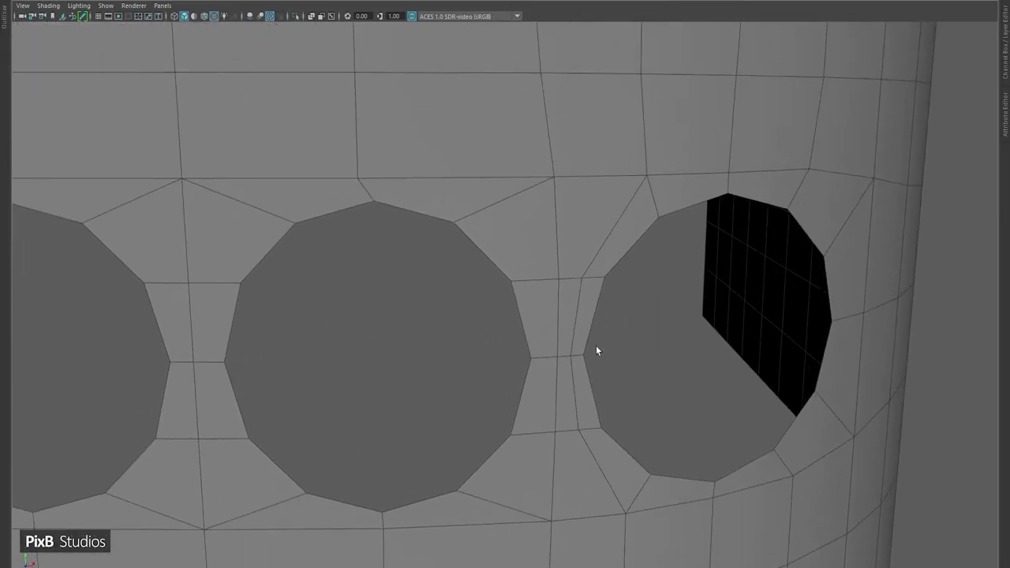
- Orbit to a frontal view of the toaster and open the Outliner
alt+right_drag(606, 354, 559, 198)
alt+drag(560, 198, 576, 330)
alt+right_drag(577, 330, 530, 135)
alt+drag(530, 135, 469, 241)
click(3, 15)
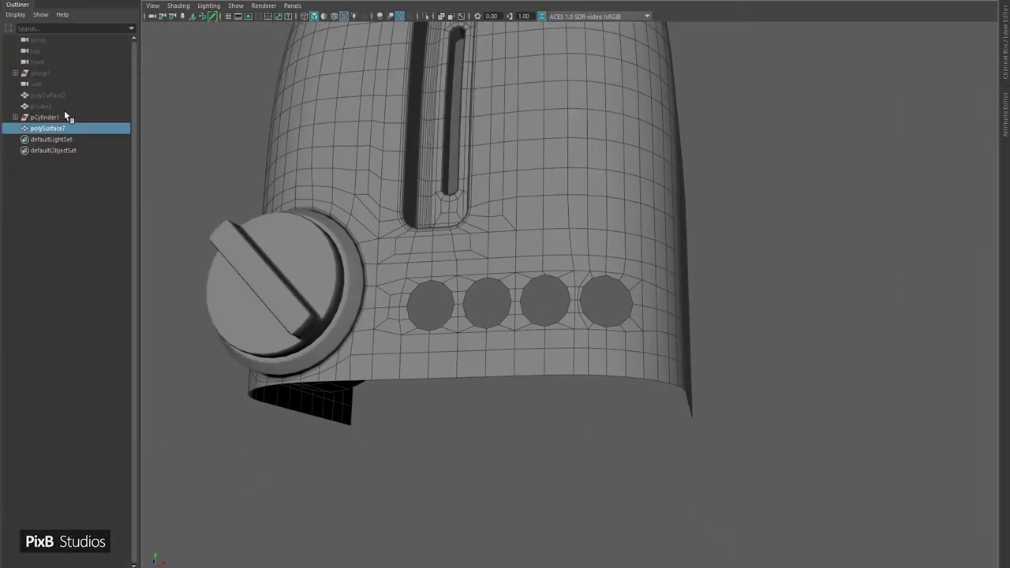
- Unhide and isolate the hidden shell, then smooth it with more divisions
click(48, 106)
key(shift+h)
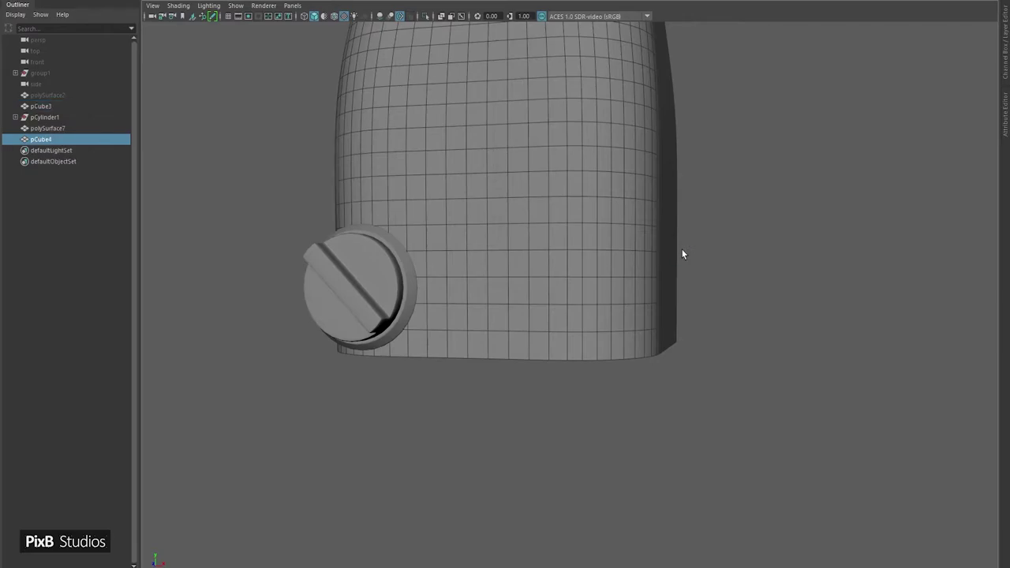
key(ctrl+1)
alt+drag(723, 232, 690, 232)
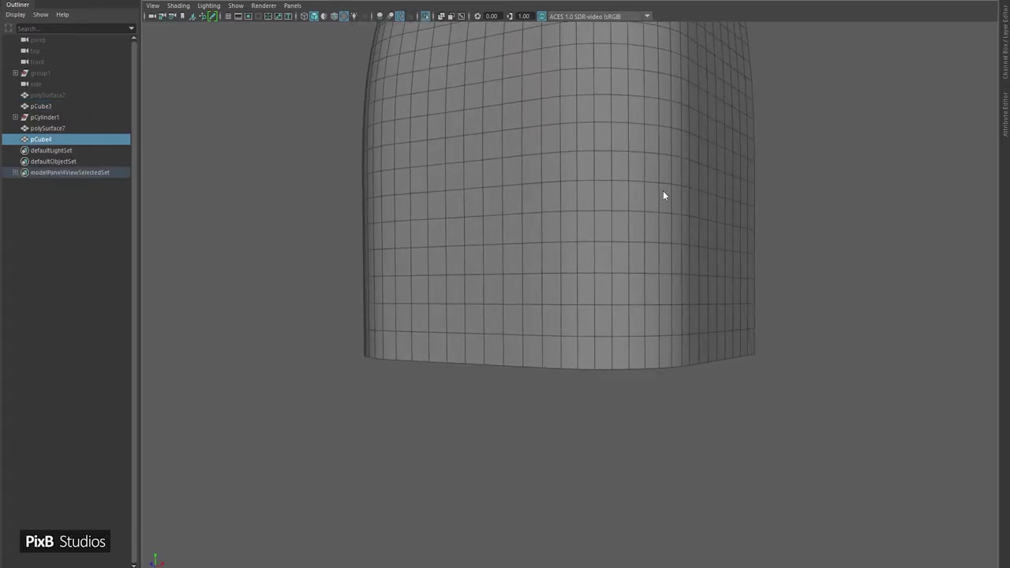
shift+right_drag(662, 190, 690, 265)
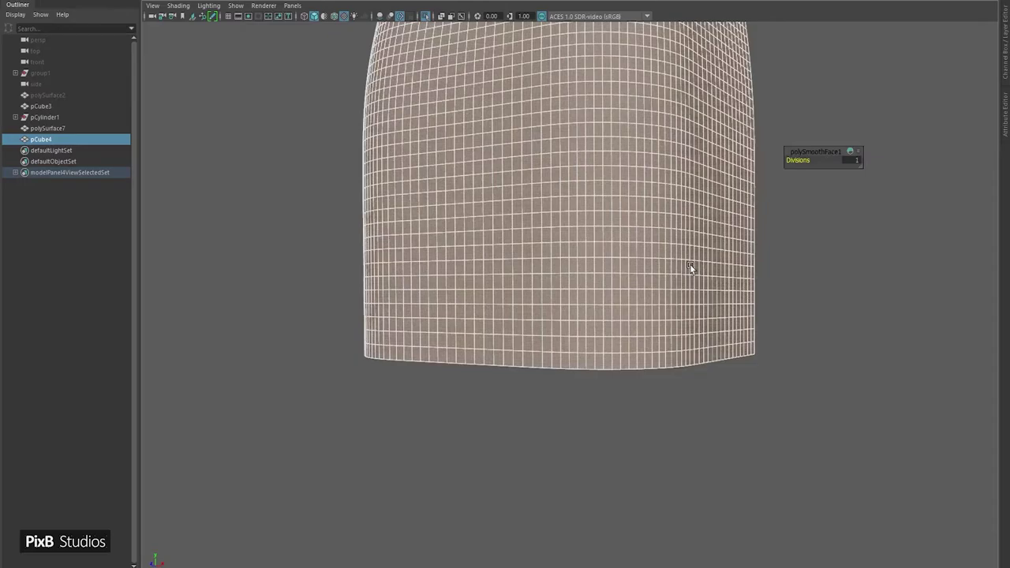
middle_drag(690, 265, 661, 244)
- Reselect the body mesh, frame it with F, and begin renaming pCube4 to Base
click(867, 151)
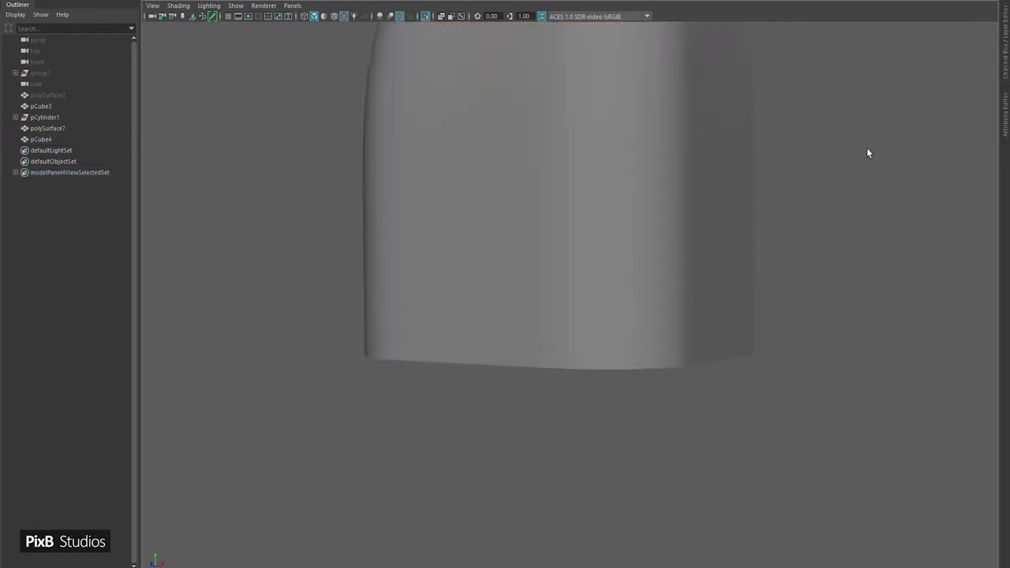
alt+drag(867, 153, 594, 236)
click(594, 237)
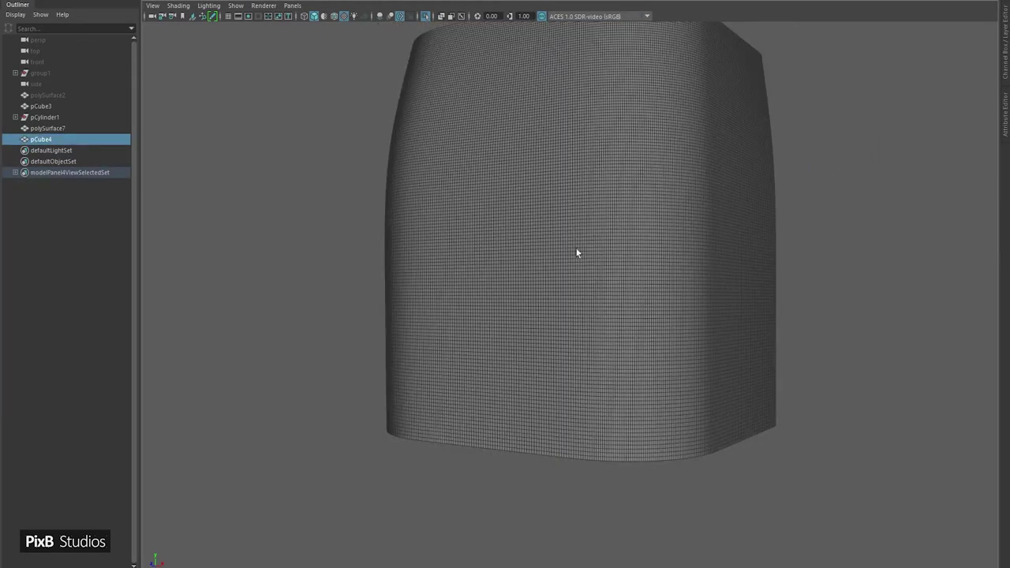
alt+drag(641, 265, 616, 262)
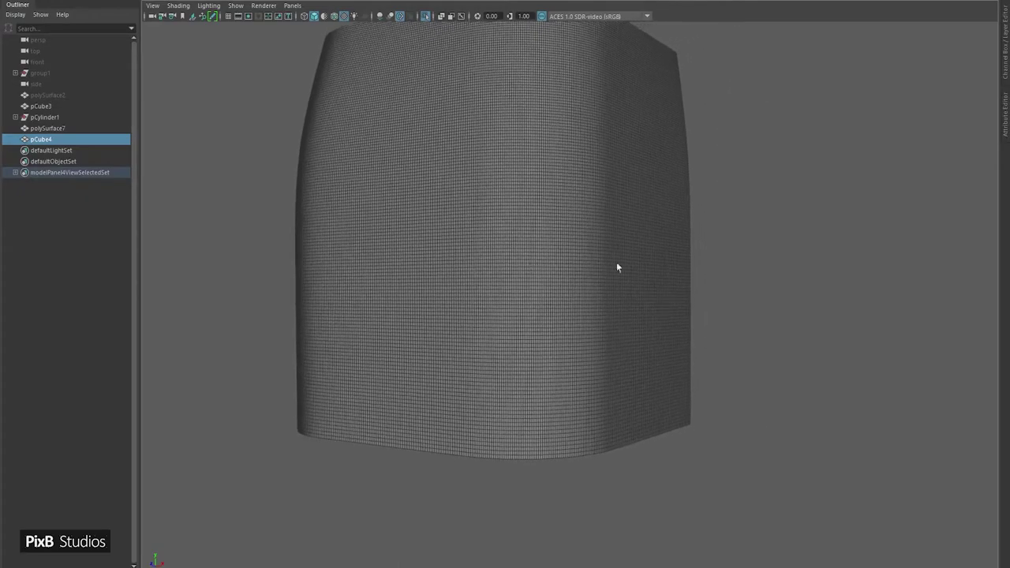
click(734, 245)
click(452, 169)
alt+right_drag(452, 169, 512, 179)
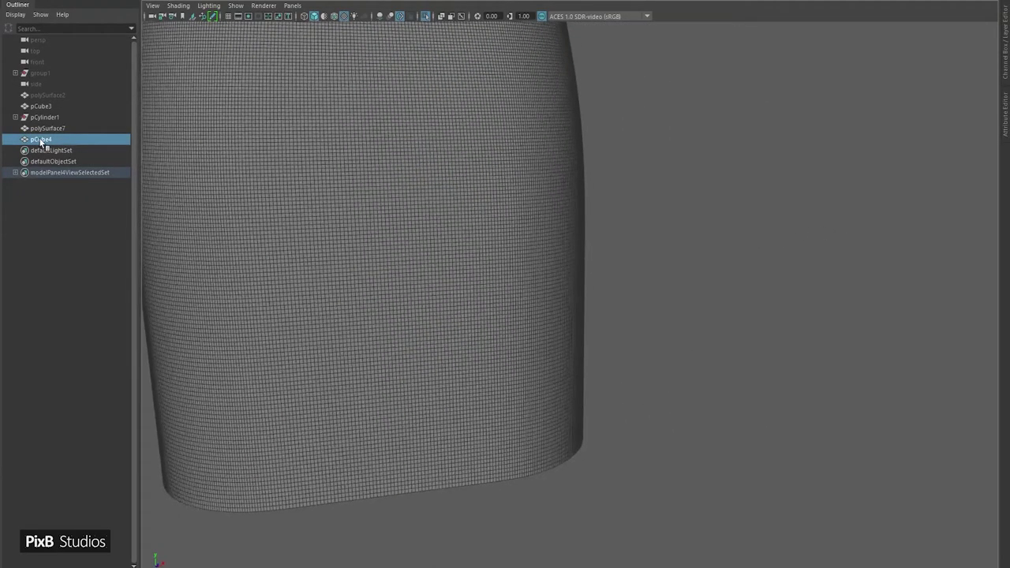
key(f)
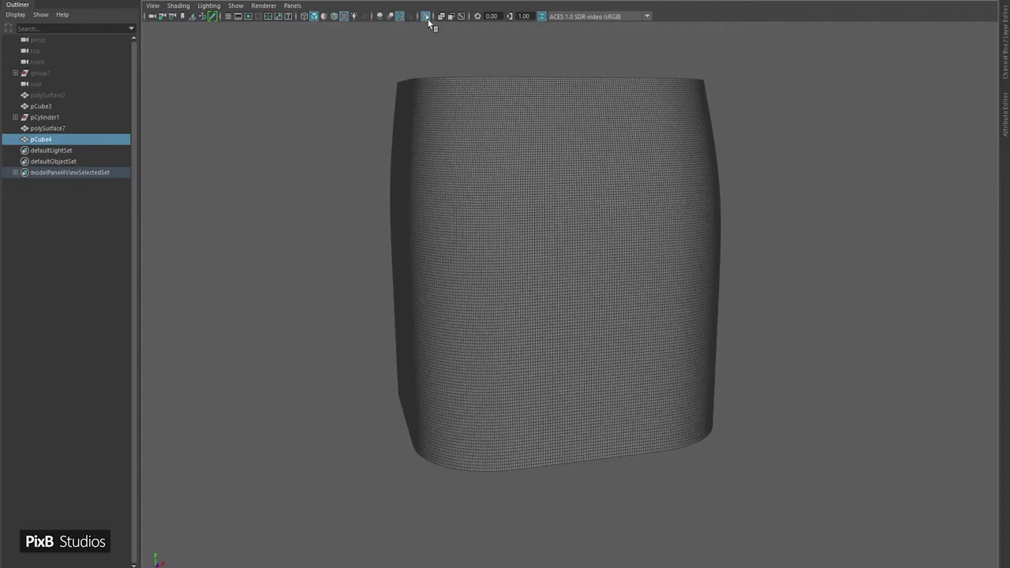
double_click(81, 140)
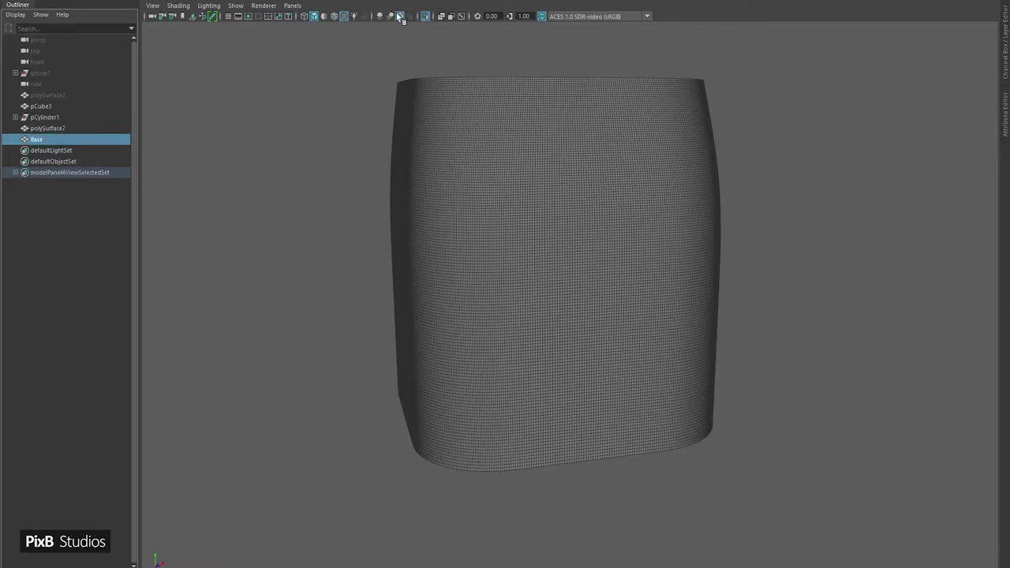
- Exit Isolate Select, hide the Base mesh and pCube3 cutter, and select polySurface7
click(426, 17)
alt+drag(465, 102, 579, 142)
alt+right_drag(579, 142, 642, 259)
alt+drag(642, 259, 595, 210)
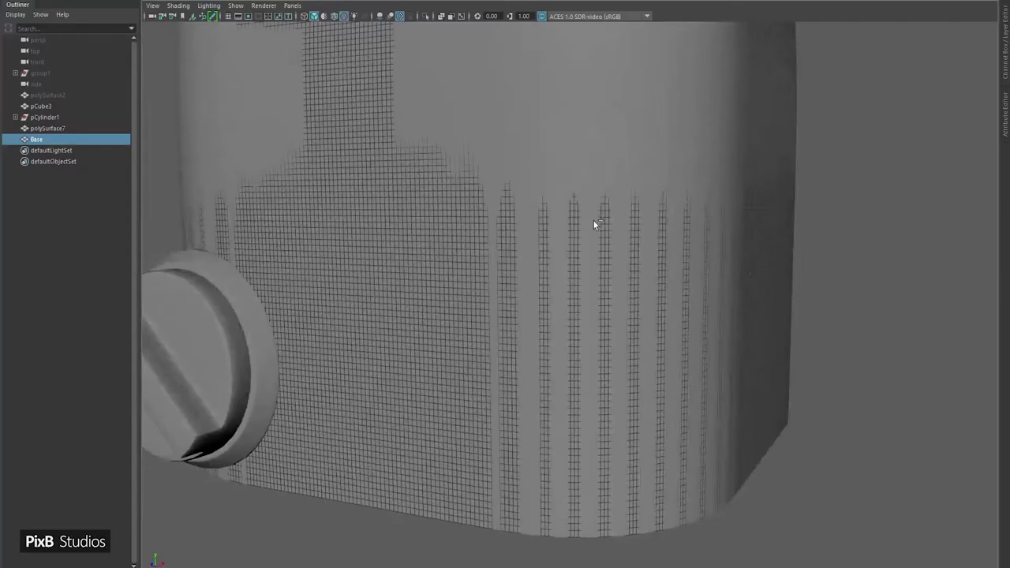
key(ctrl+h)
alt+drag(596, 385, 687, 212)
click(523, 262)
key(ctrl+h)
click(562, 289)
- Select the faces surrounding the two rightmost button holes on polySurface7
right_drag(687, 212, 686, 238)
alt+drag(686, 238, 788, 298)
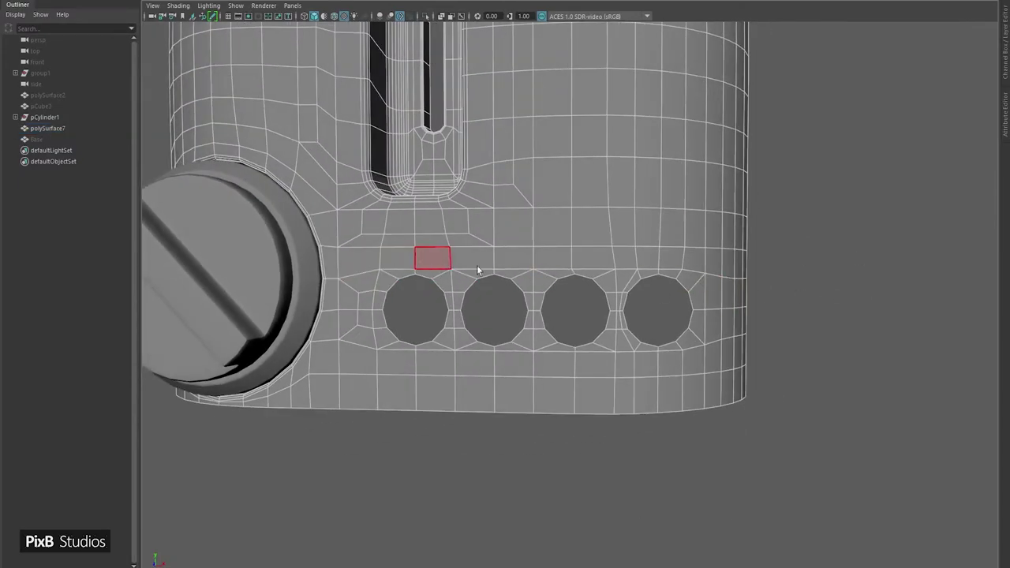
alt+drag(611, 268, 605, 269)
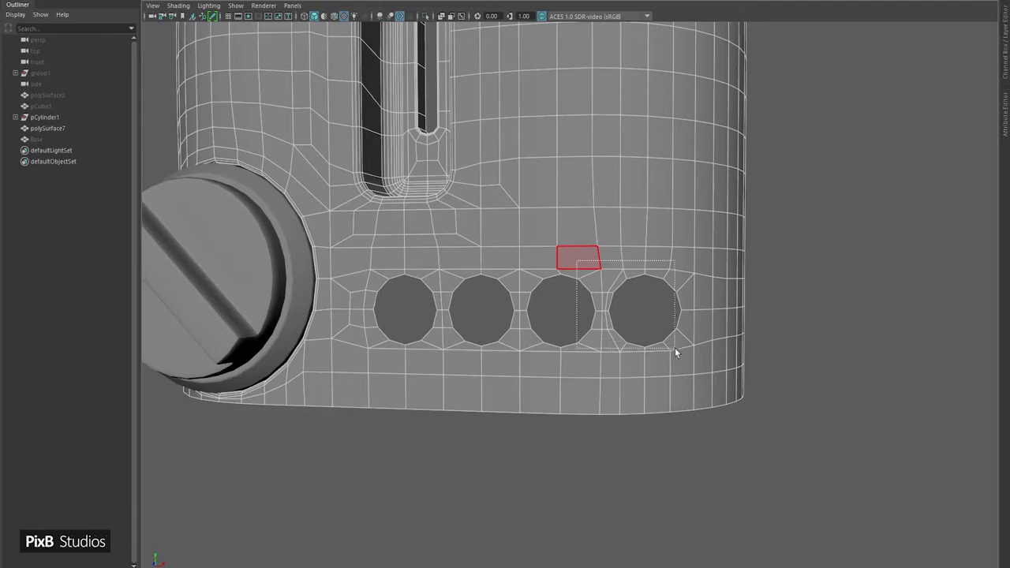
drag(675, 347, 701, 358)
alt+drag(701, 358, 690, 347)
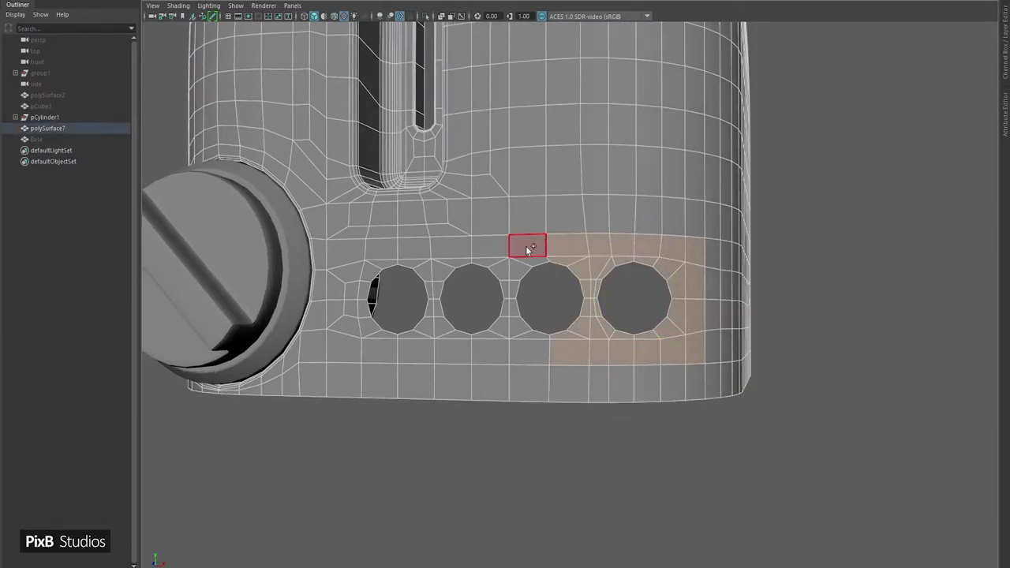
shift+drag(575, 339, 503, 290)
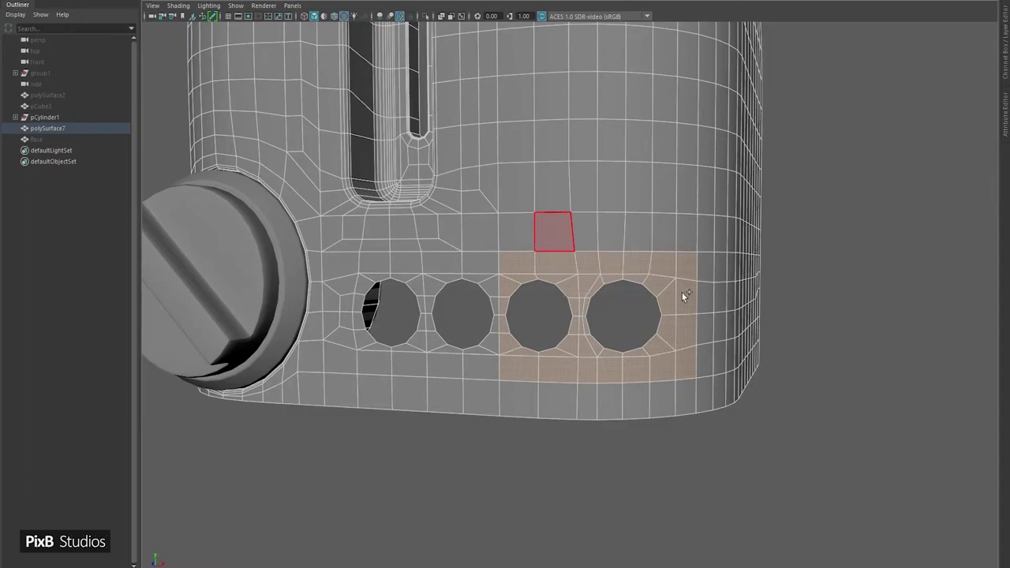
shift+double_click(664, 232)
shift+drag(709, 360, 604, 282)
shift+drag(530, 265, 530, 266)
alt+drag(530, 266, 513, 342)
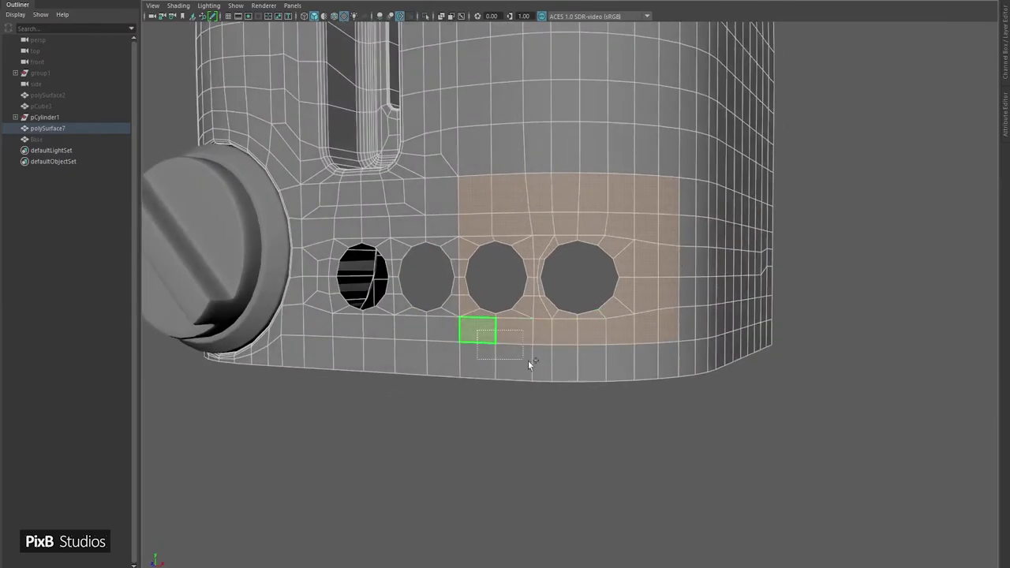
shift+drag(663, 418, 663, 418)
alt+drag(663, 418, 573, 286)
- Extract the selected faces as polySurface9 and hide the leftover holed mesh
shift+right_drag(573, 280, 579, 472)
right_drag(548, 252, 547, 220)
drag(553, 174, 660, 170)
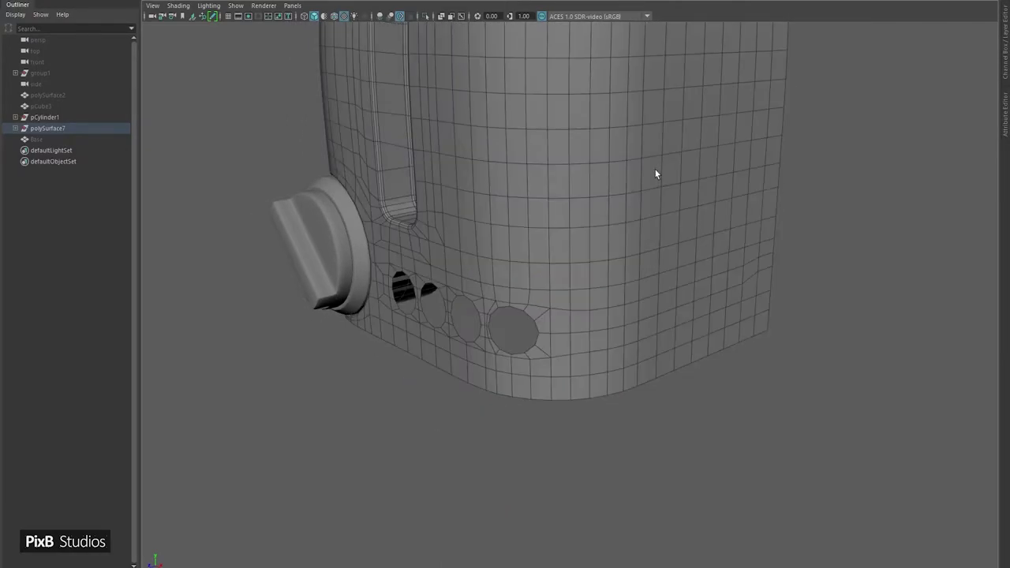
click(655, 174)
key(ctrl+h)
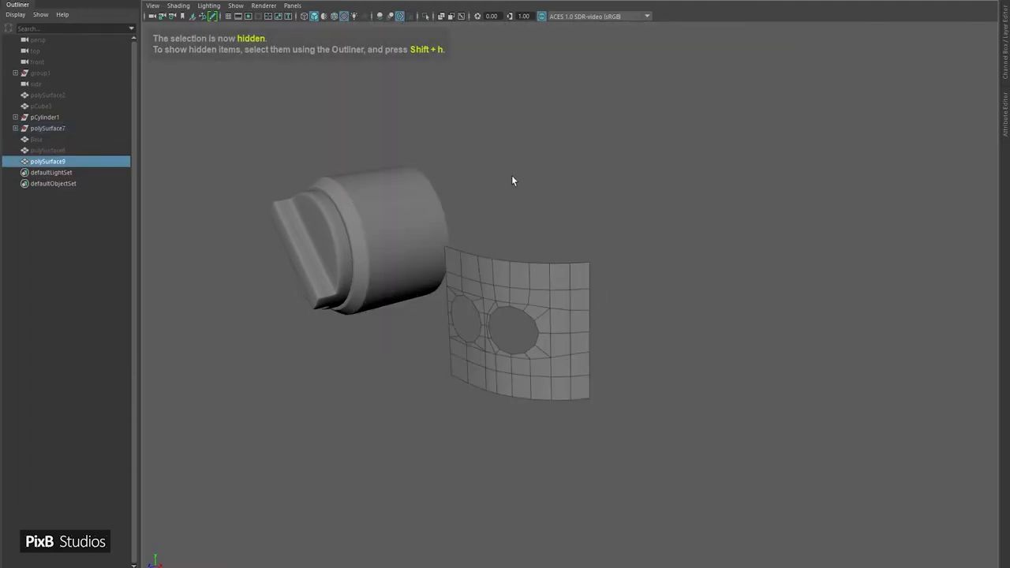
- Hide the knob cylinder, frame the extracted patch and unhide the Base body
click(288, 239)
key(ctrl+h)
alt+drag(514, 226, 556, 293)
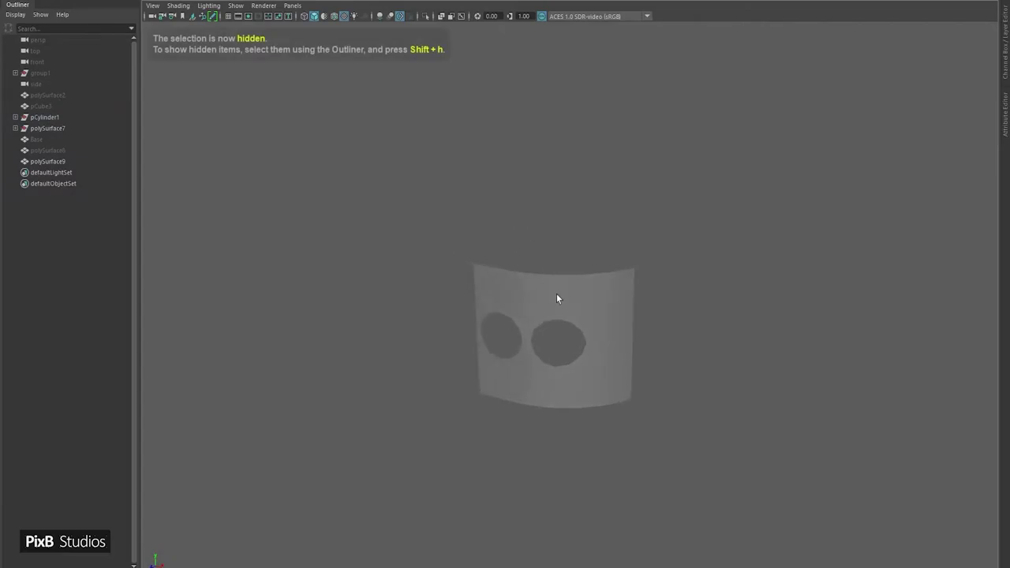
click(556, 293)
key(f)
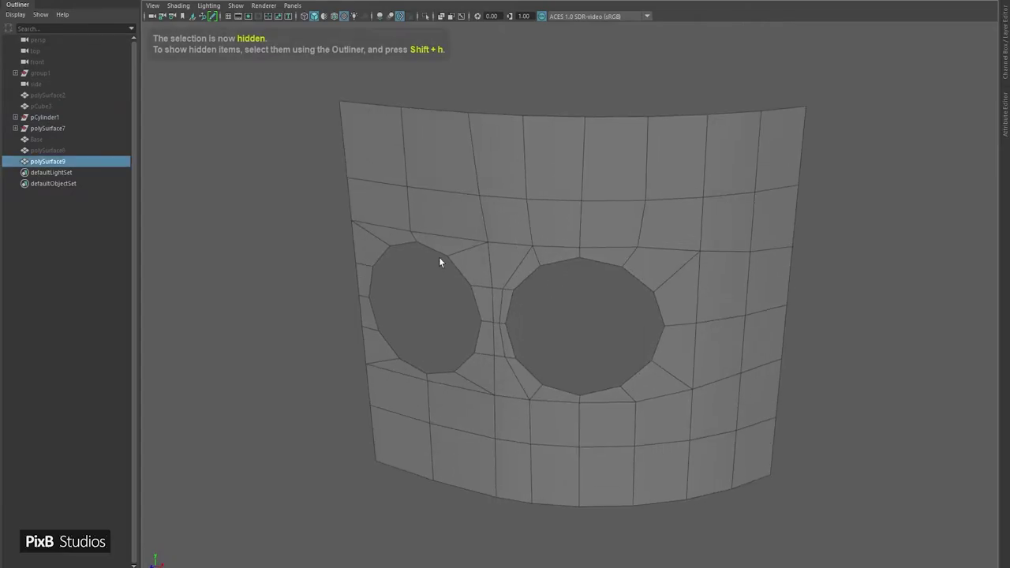
click(55, 140)
key(shift+h)
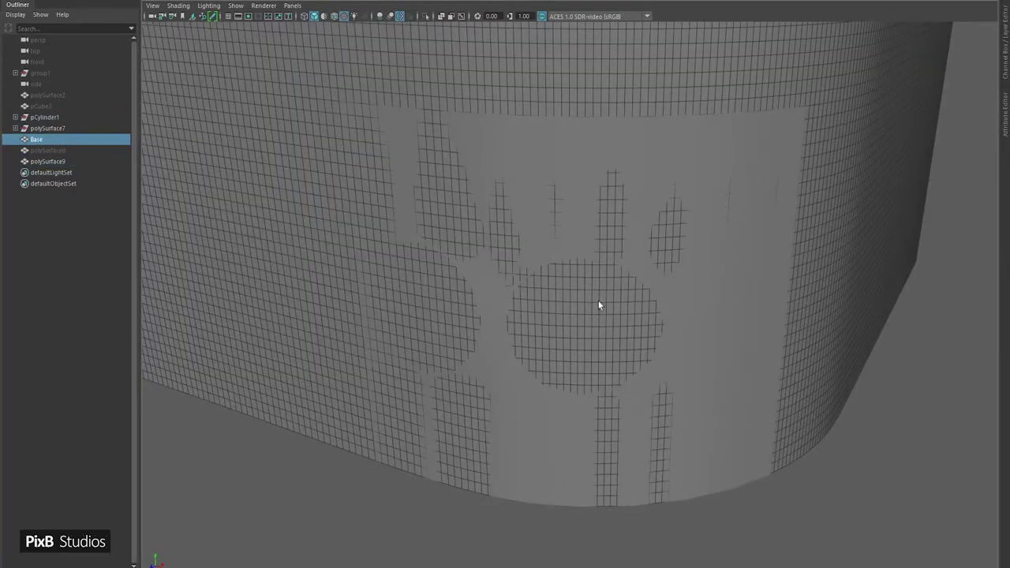
- Shrink-wrap the patch onto Base using Closest projection
click(735, 337)
shift+click(640, 79)
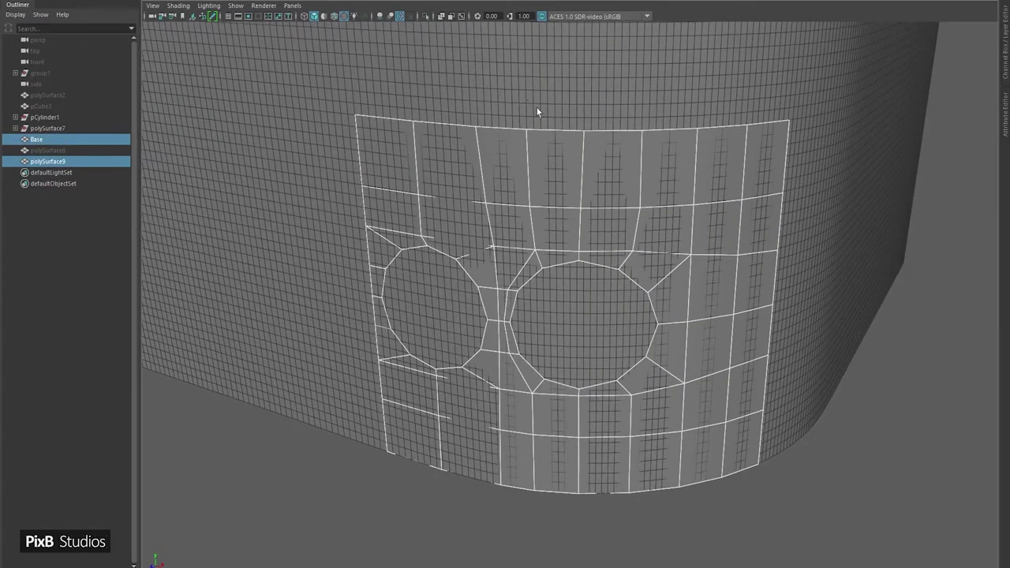
key(ctrl+space)
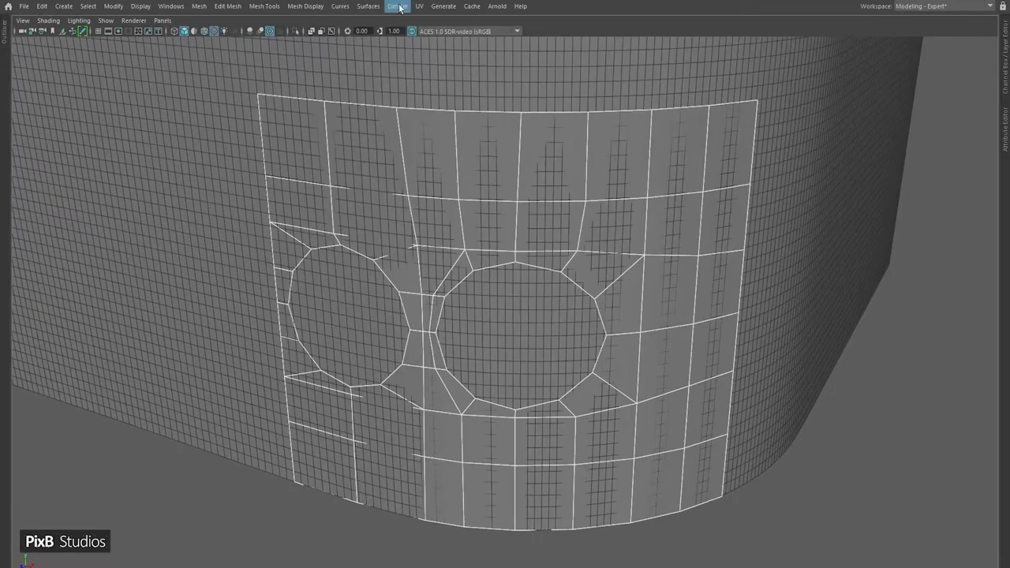
click(398, 6)
click(512, 137)
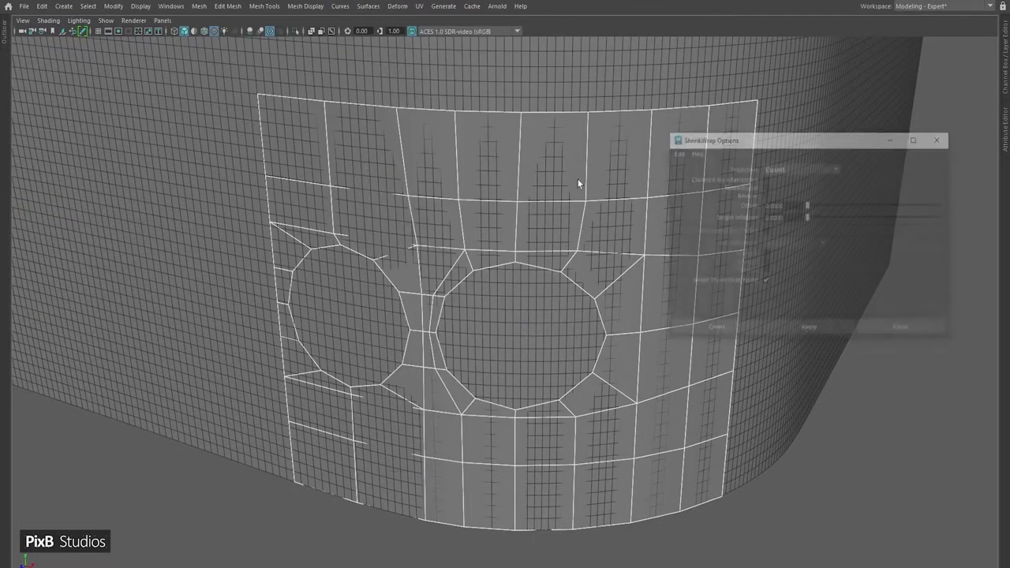
click(814, 167)
key(Escape)
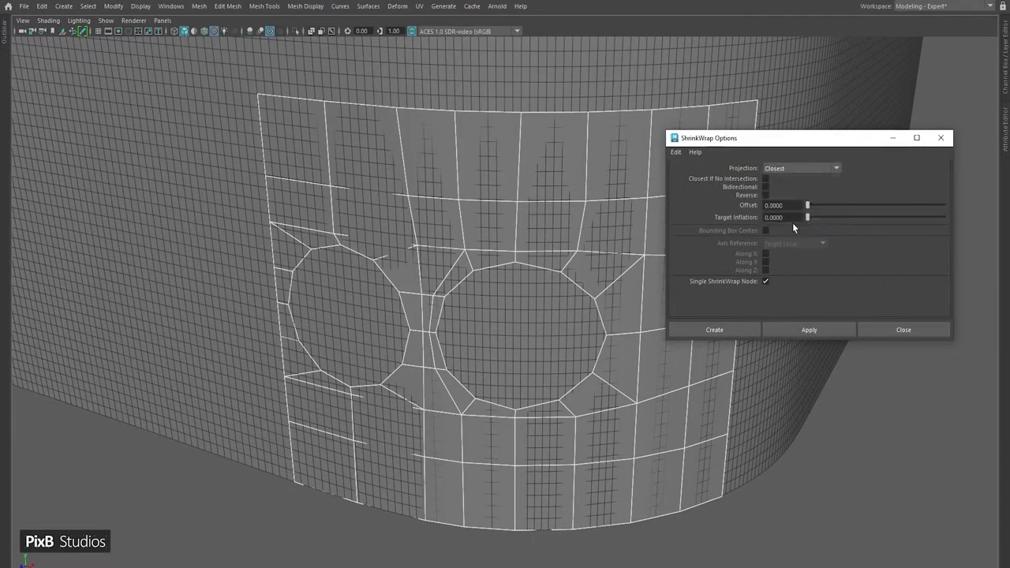
click(733, 331)
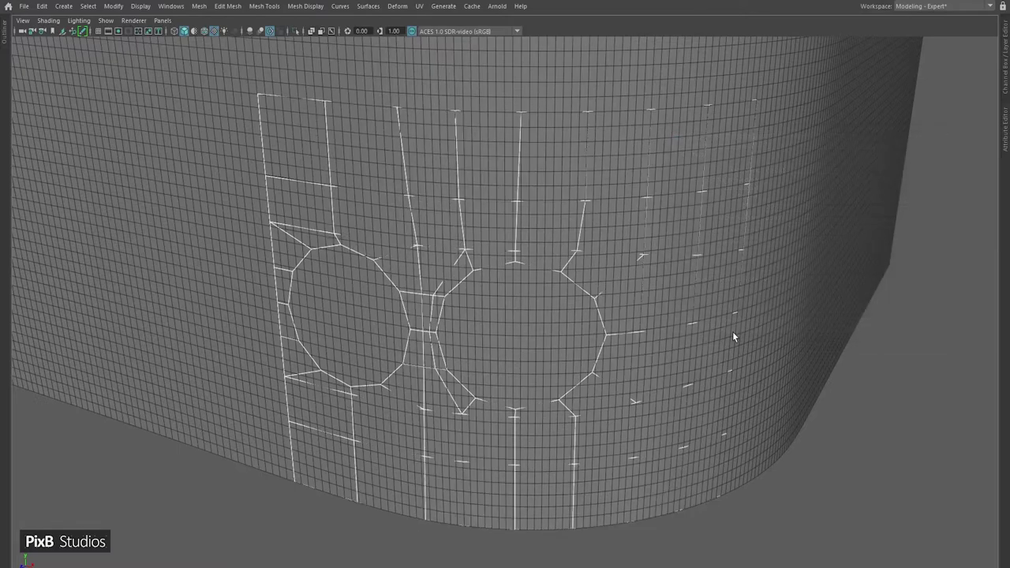
- Hide the dense Base mesh and inspect the curved wrapped patch
click(831, 451)
click(826, 338)
key(ctrl+h)
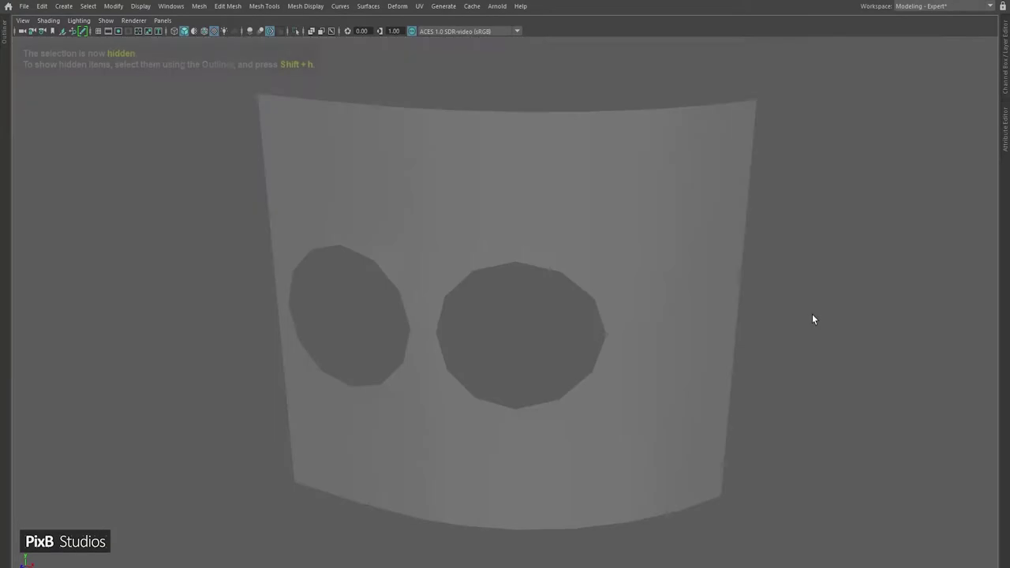
click(737, 317)
click(759, 313)
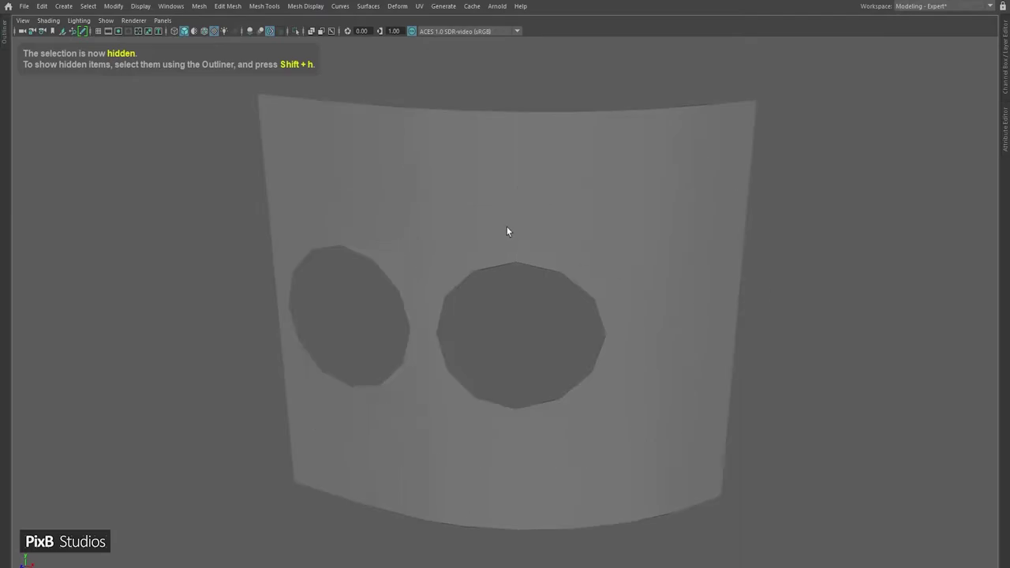
click(509, 229)
alt+drag(534, 83, 628, 393)
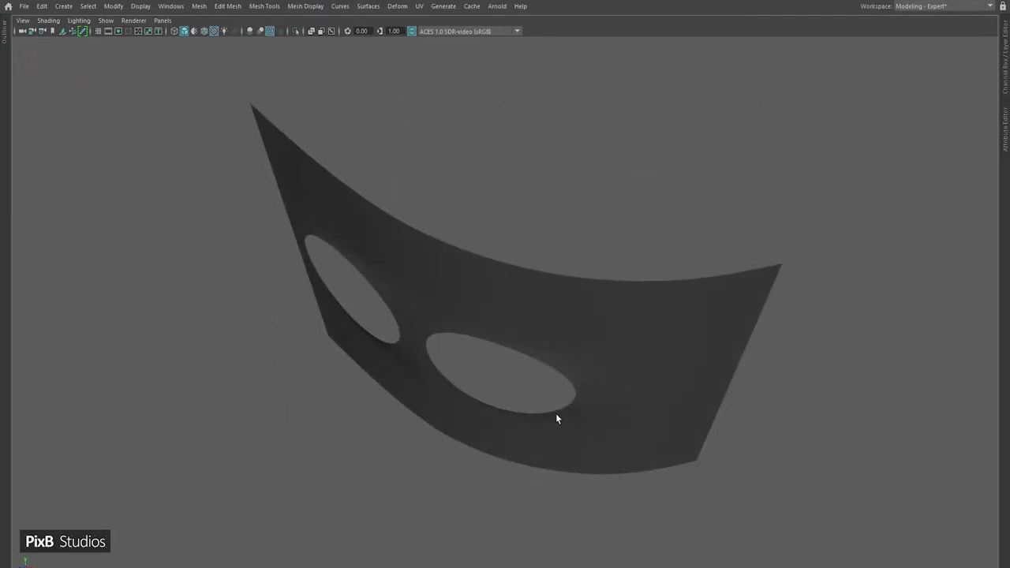
- Slide patch vertices along their edges onto the bridge between the two holes
alt+drag(556, 418, 510, 327)
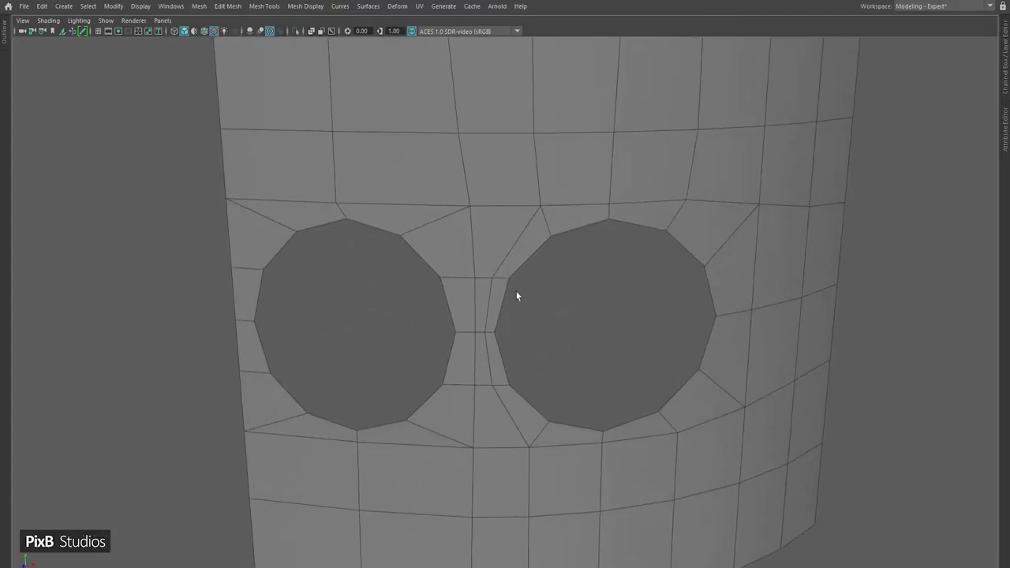
alt+middle_drag(516, 293, 597, 261)
scroll(599, 245, up, 2)
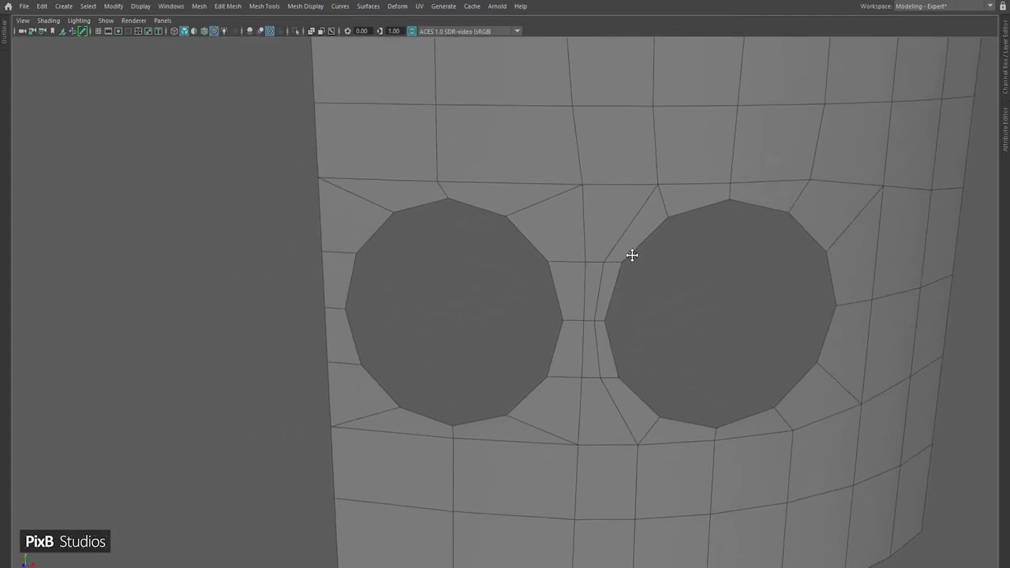
right_drag(573, 192, 511, 190)
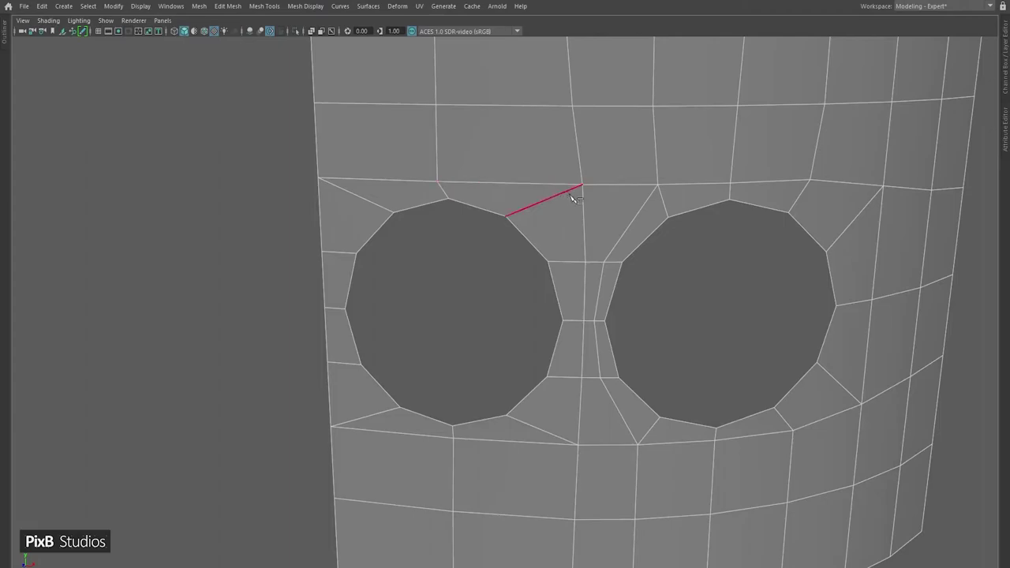
alt+middle_drag(584, 272, 581, 209)
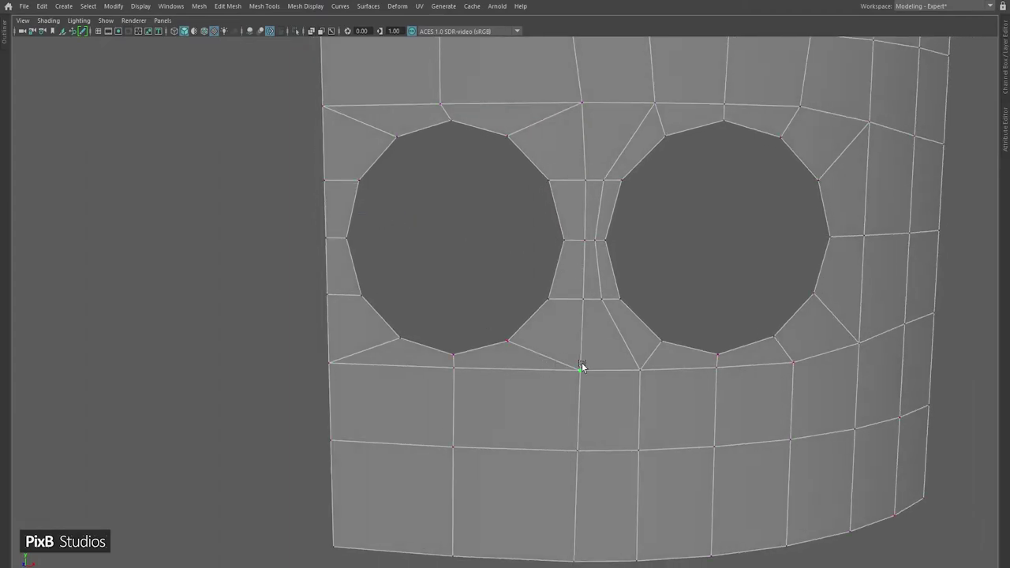
shift+middle_drag(612, 337, 577, 319)
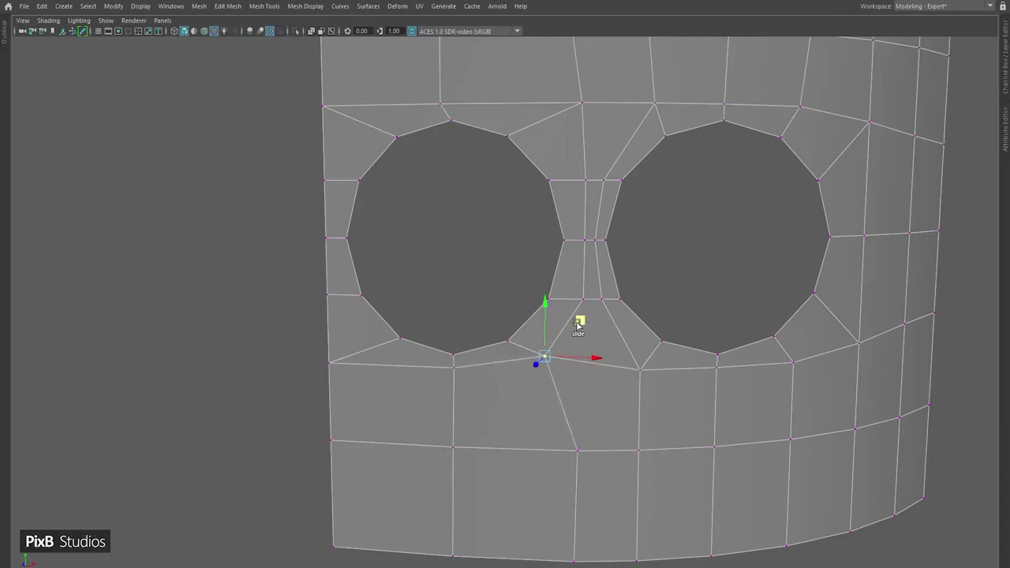
alt+middle_drag(620, 261, 610, 312)
shift+middle_drag(610, 312, 612, 294)
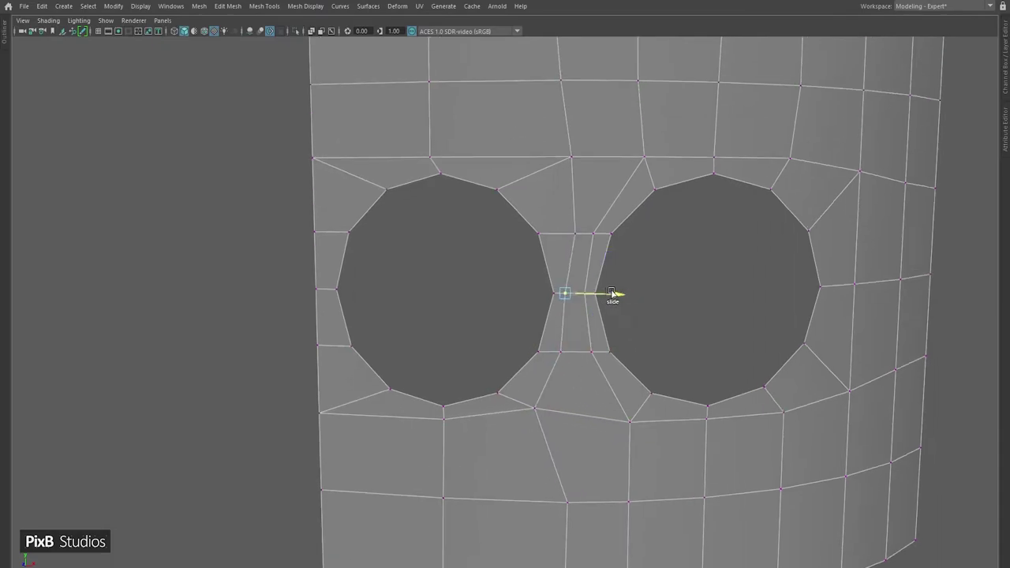
shift+middle_drag(605, 118, 559, 120)
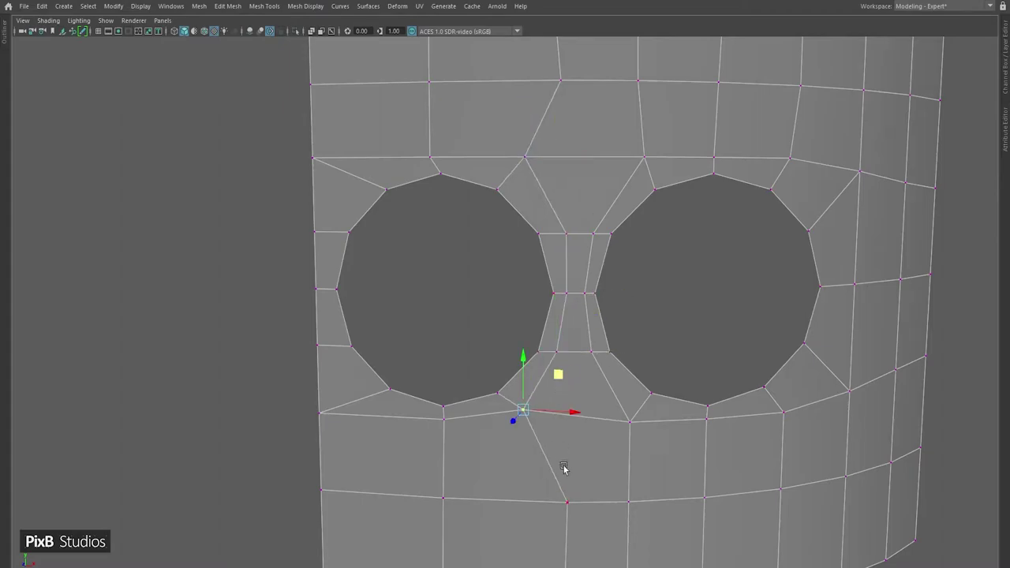
scroll(562, 468, down, 3)
scroll(567, 289, up, 3)
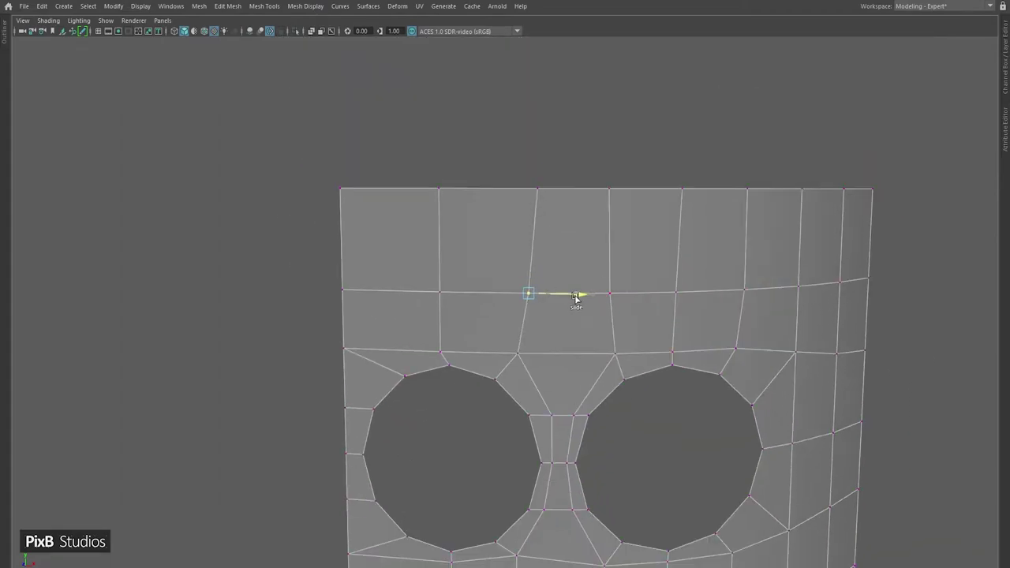
scroll(575, 298, down, 2)
- Multi-Cut new edges from the right hole's corners into the neighbouring quad rows
alt+drag(559, 273, 531, 252)
scroll(532, 252, up, 1)
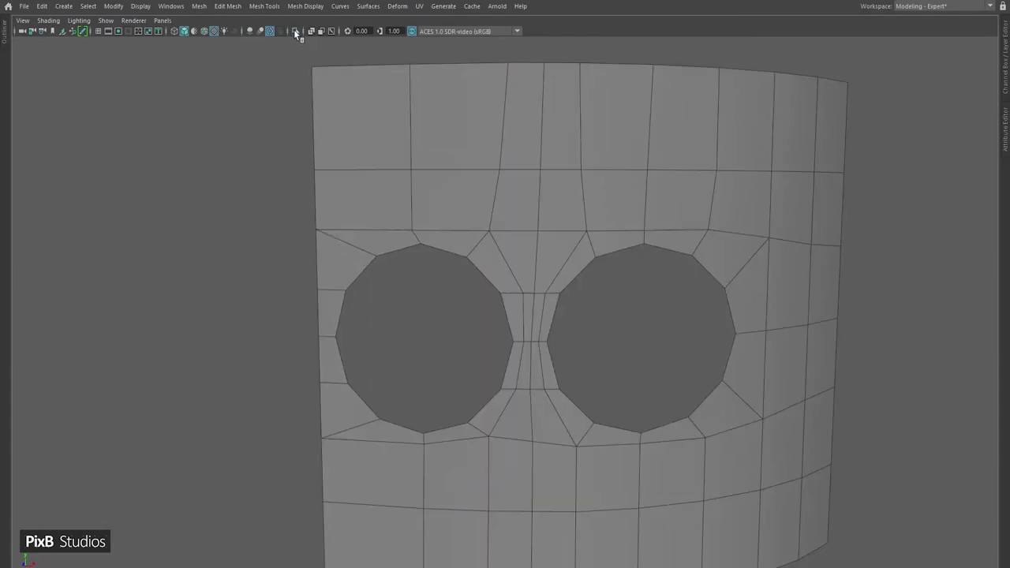
alt+drag(442, 134, 624, 244)
scroll(533, 187, up, 1)
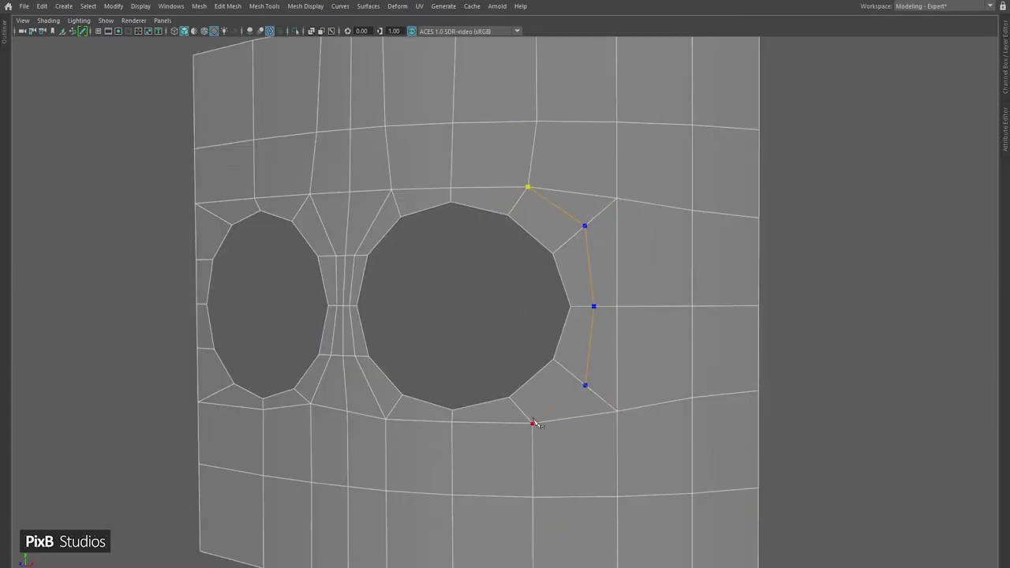
alt+drag(533, 423, 581, 260)
key(F11)
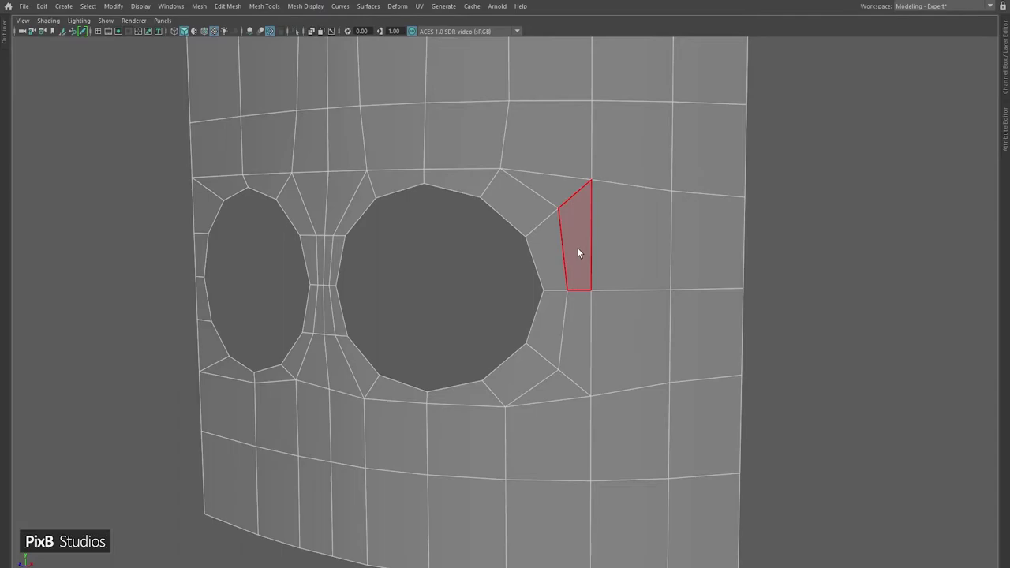
shift+right_drag(541, 210, 521, 168)
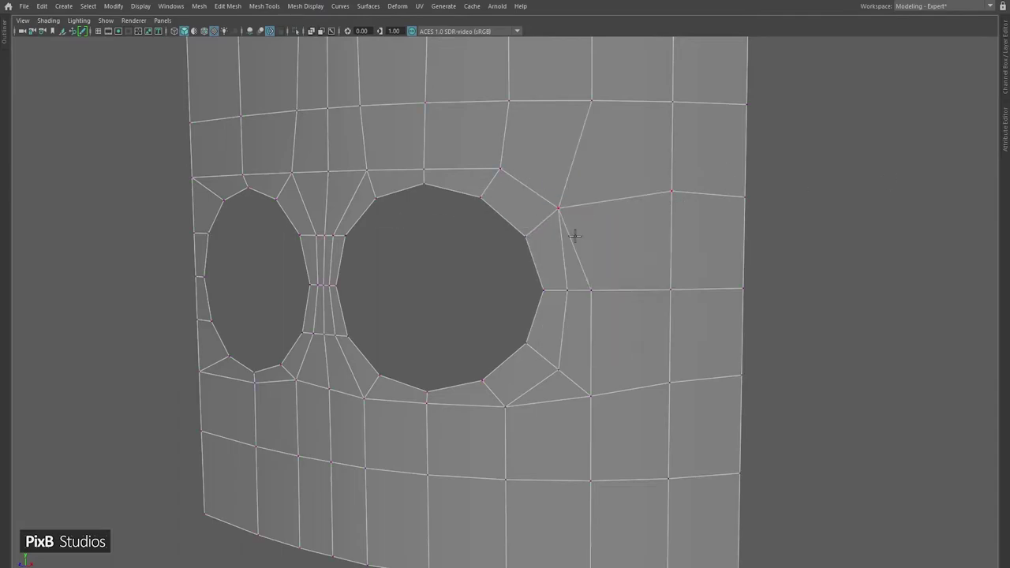
alt+middle_drag(586, 393, 574, 325)
scroll(574, 326, down, 3)
alt+drag(581, 268, 554, 142)
scroll(555, 142, up, 1)
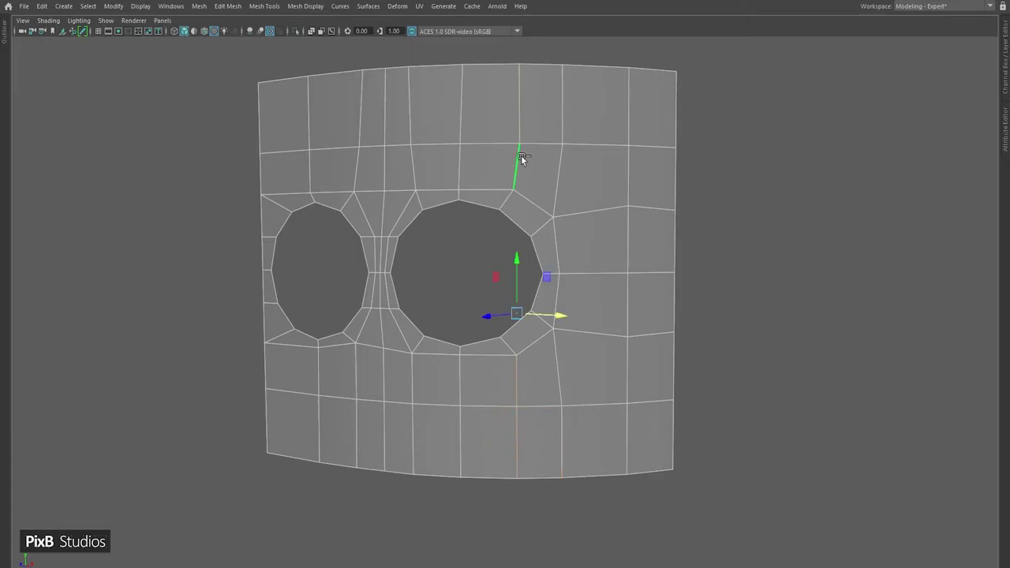
alt+drag(550, 278, 575, 208)
right_drag(575, 208, 582, 210)
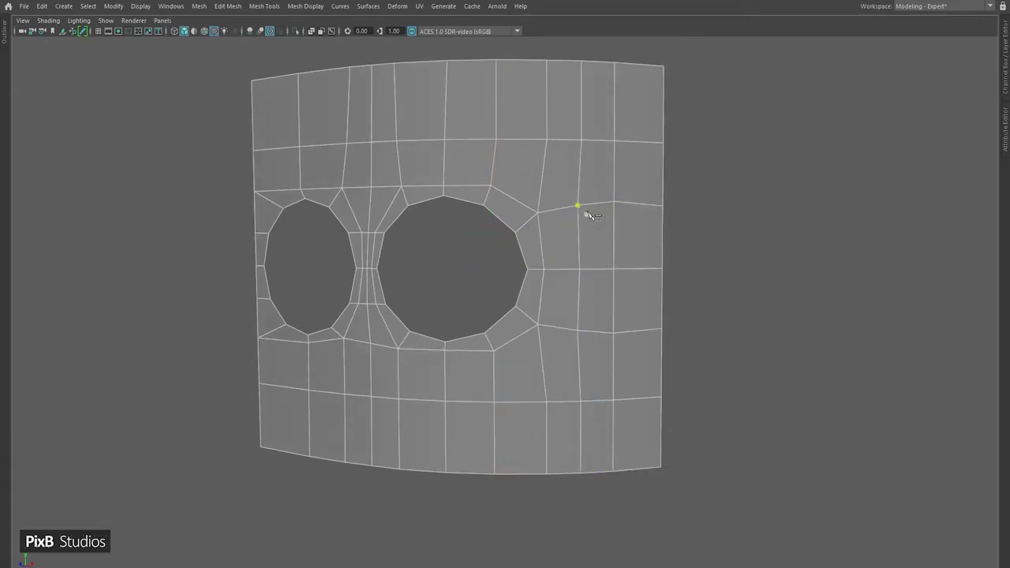
alt+middle_drag(582, 209, 647, 196)
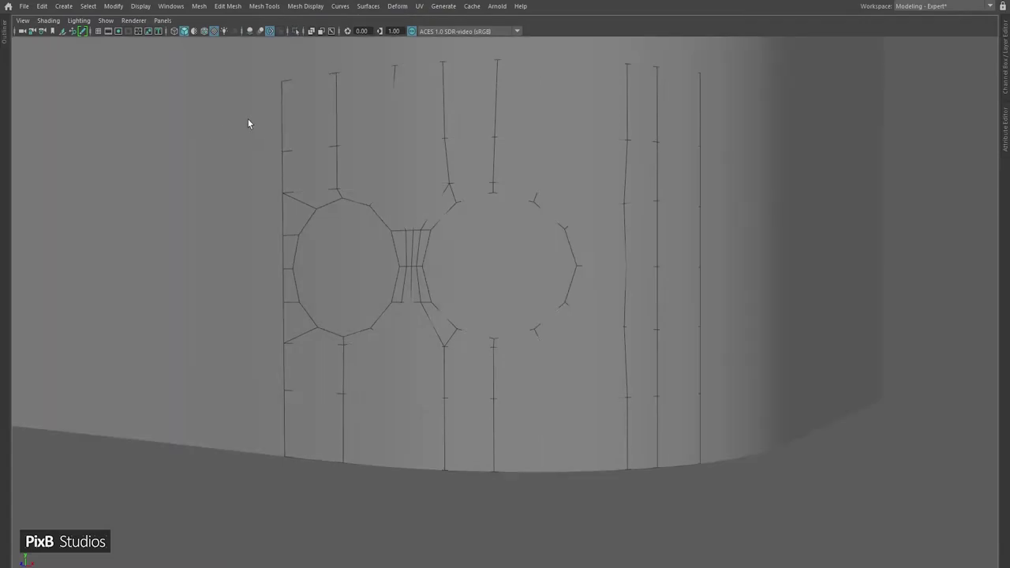
- Shrink-wrap the patch onto the curved toaster body, then hide the body
click(248, 123)
click(397, 7)
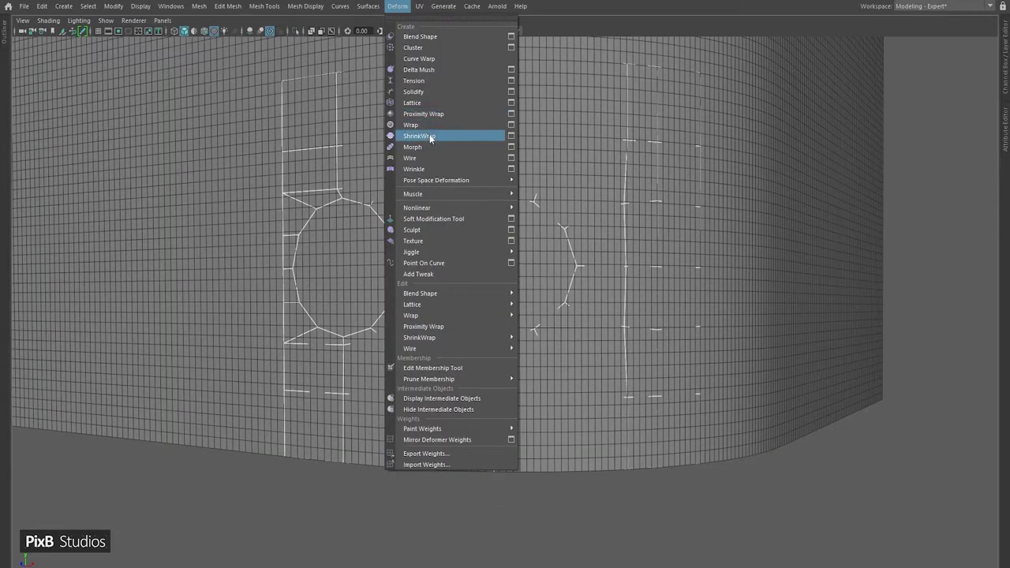
click(419, 136)
alt+drag(432, 142, 549, 214)
key(ctrl+h)
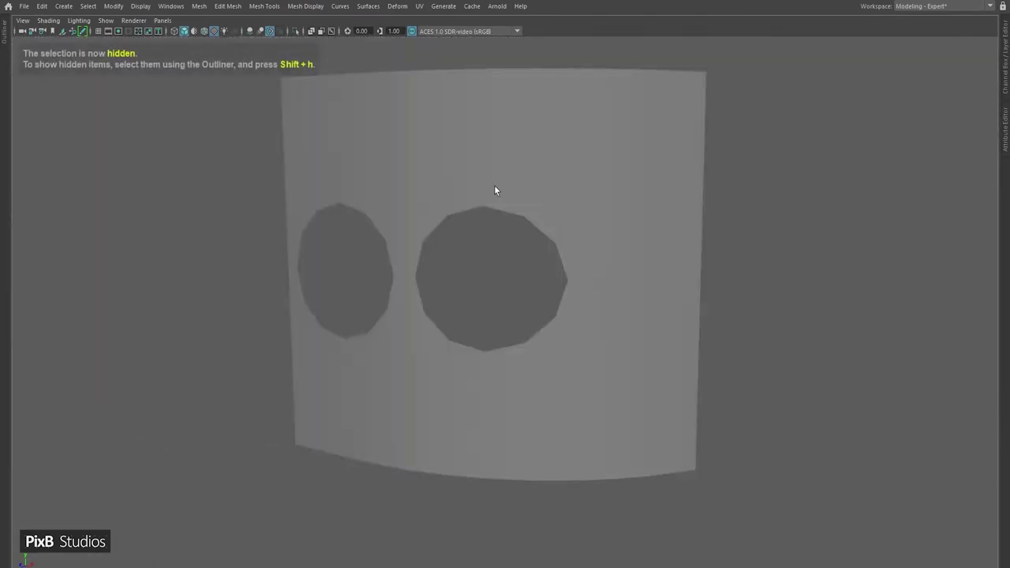
- Switch the viewport background to a gradient while inspecting the patch from below
alt+drag(470, 248, 421, 228)
alt+right_drag(421, 228, 537, 297)
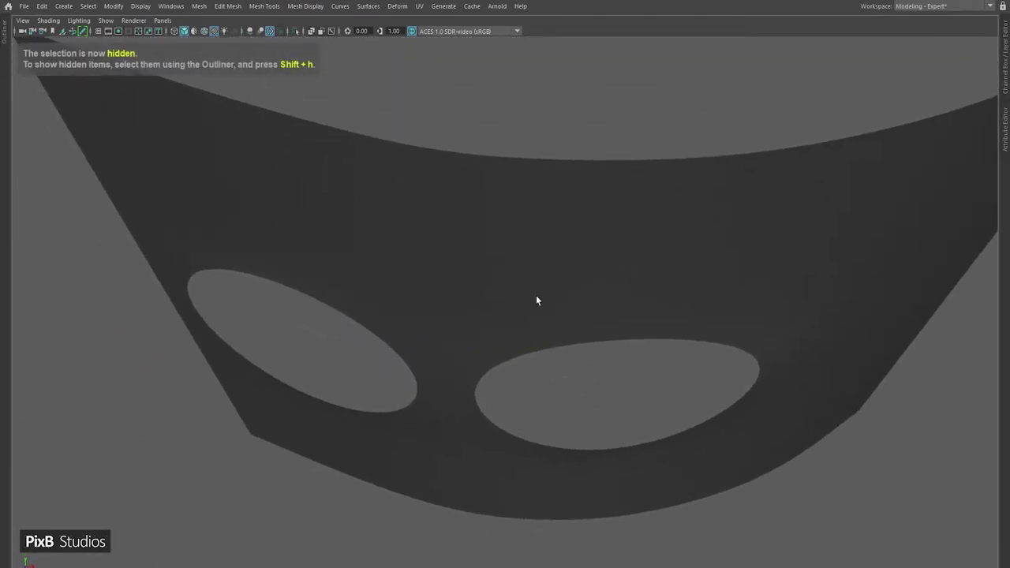
alt+drag(536, 297, 721, 262)
key(alt+b)
alt+drag(622, 266, 542, 265)
scroll(546, 267, down, 5)
right_drag(552, 267, 562, 558)
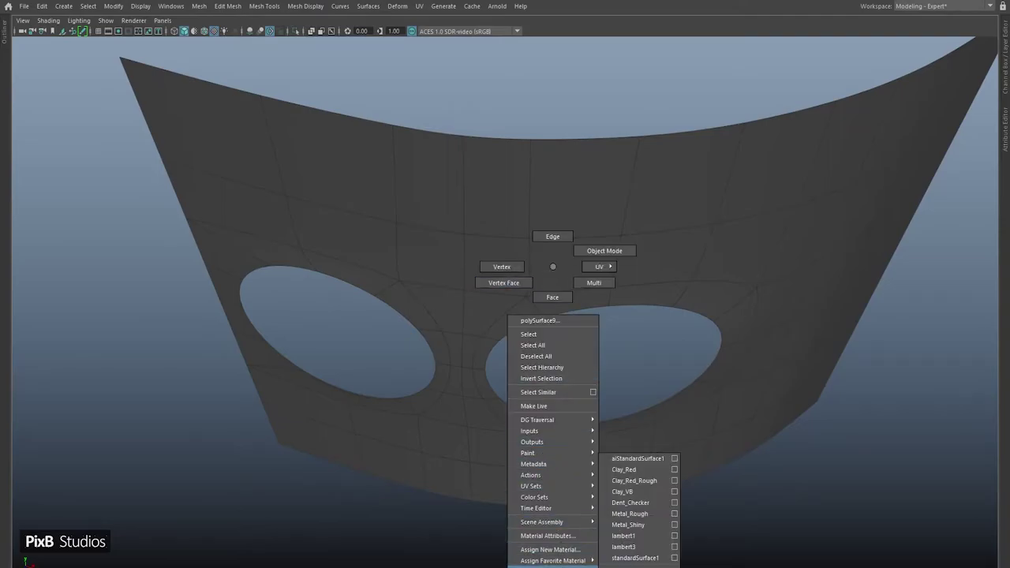
- Try Metal_Rough, then Dent_Checker on the patch with wireframe shown, then assign the red material
right_drag(638, 517, 635, 514)
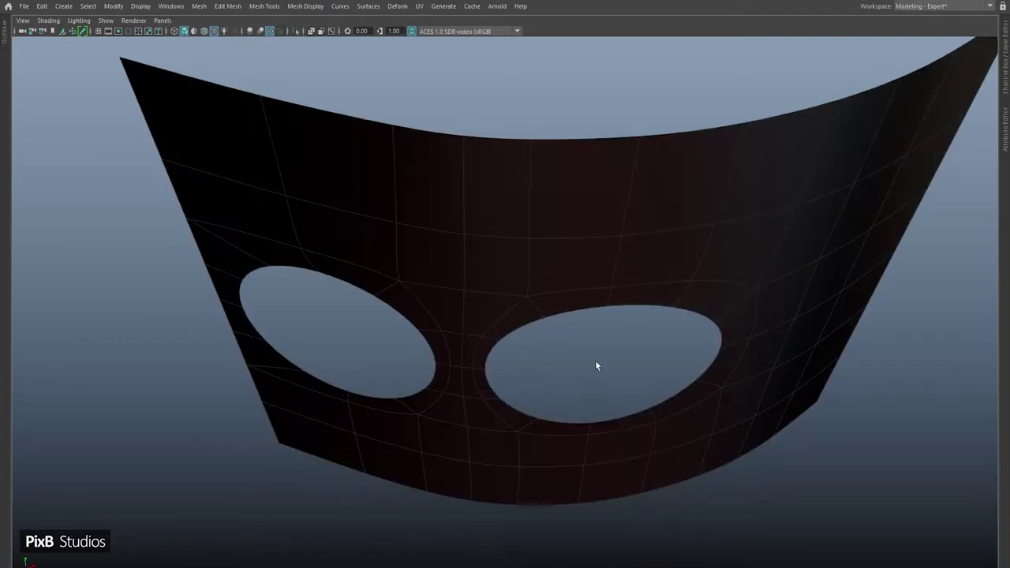
alt+drag(575, 372, 555, 277)
key(1)
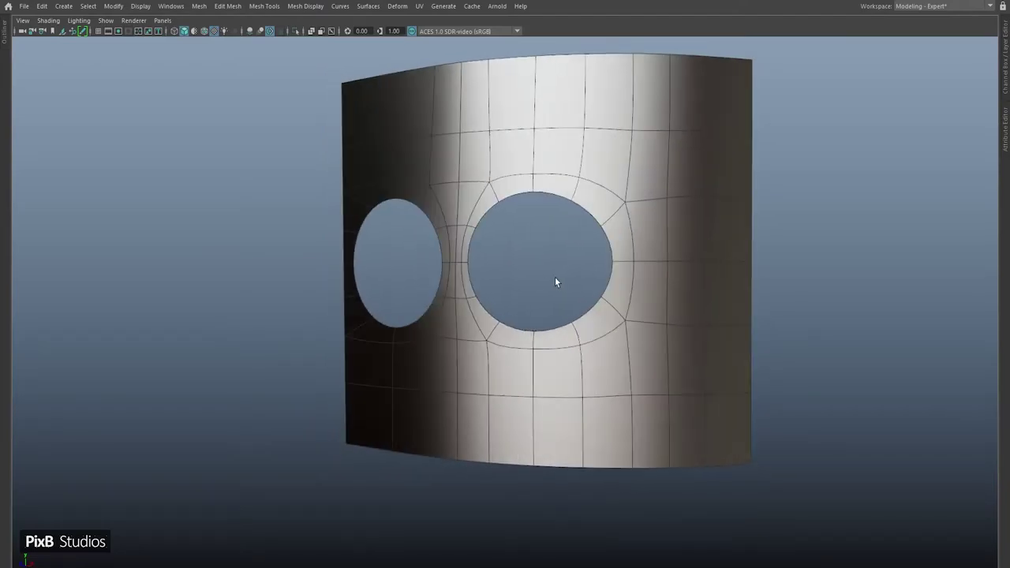
right_drag(533, 257, 537, 562)
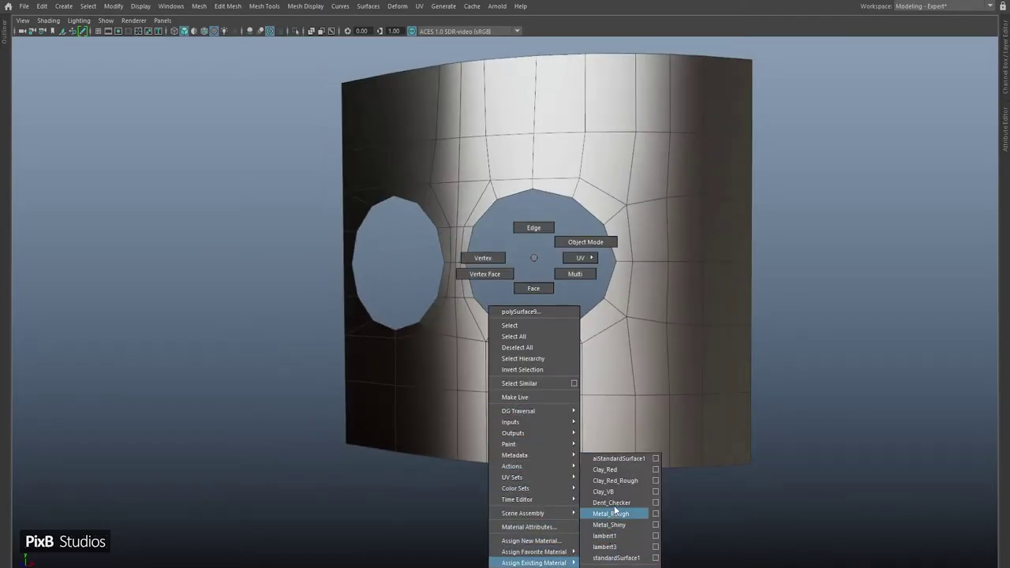
right_drag(614, 511, 613, 502)
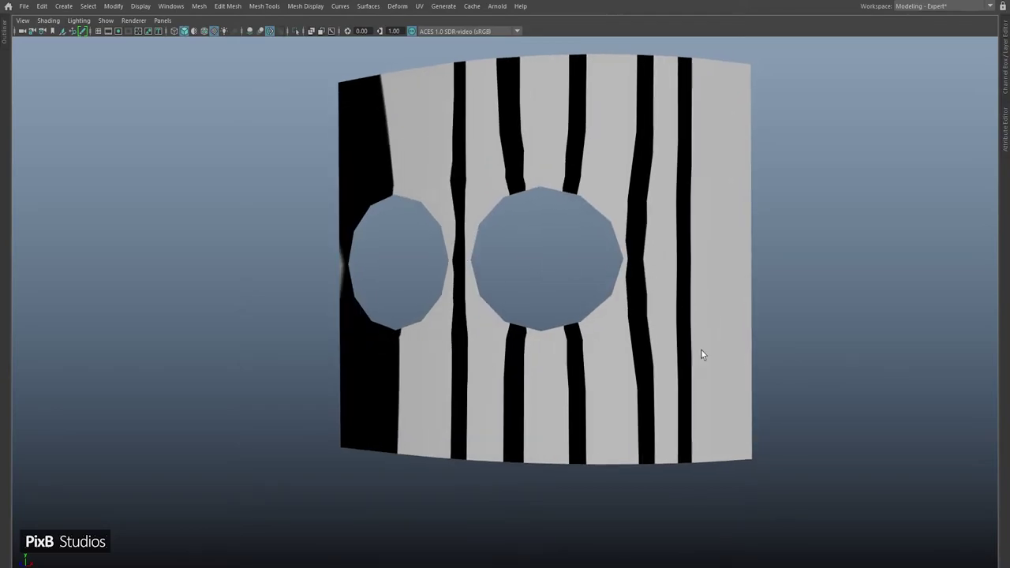
alt+drag(836, 289, 797, 300)
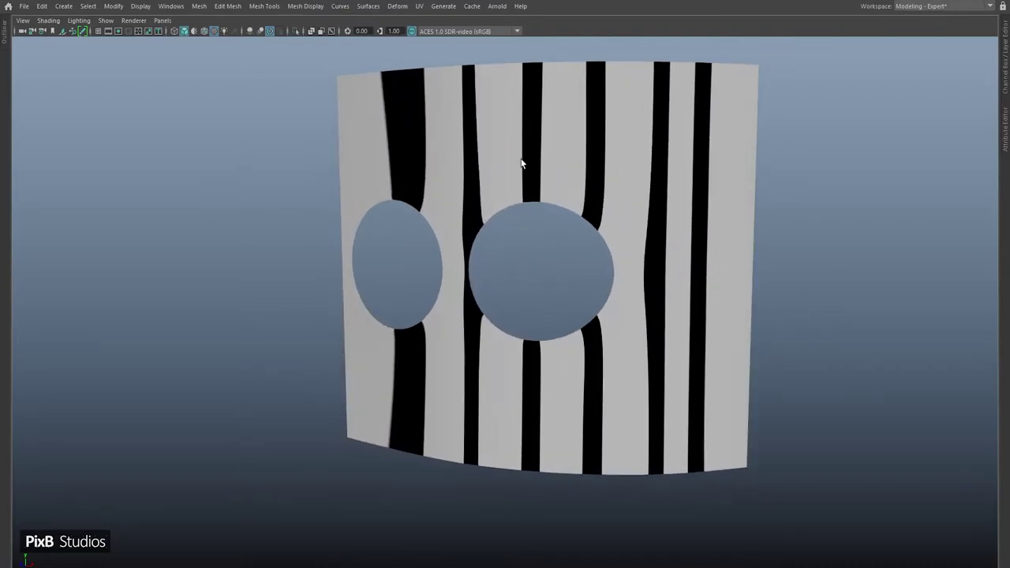
right_drag(521, 164, 523, 284)
alt+drag(523, 284, 532, 250)
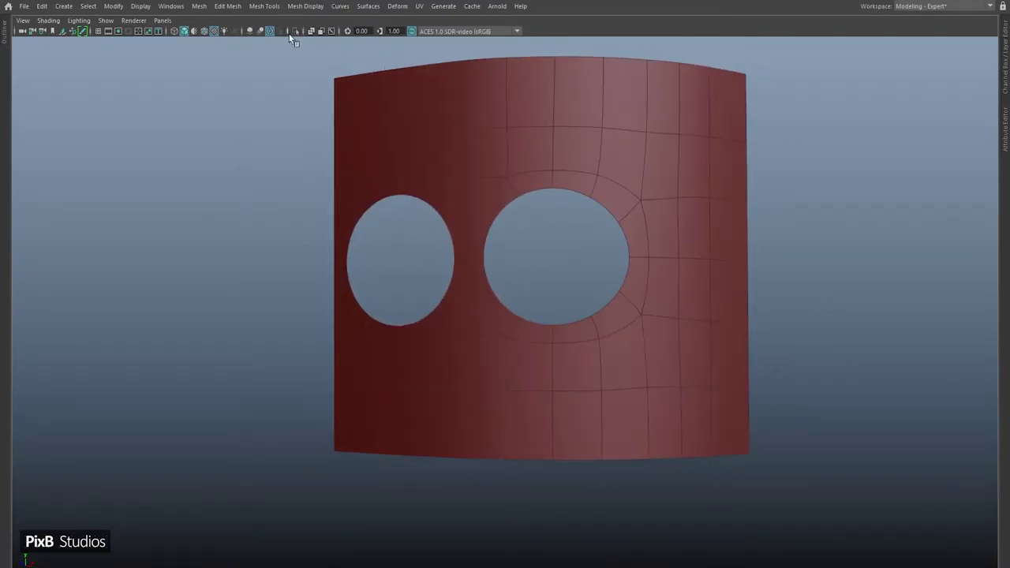
- Delete a face loop from polySurface8's lower front to open a gap for the patch
click(6, 67)
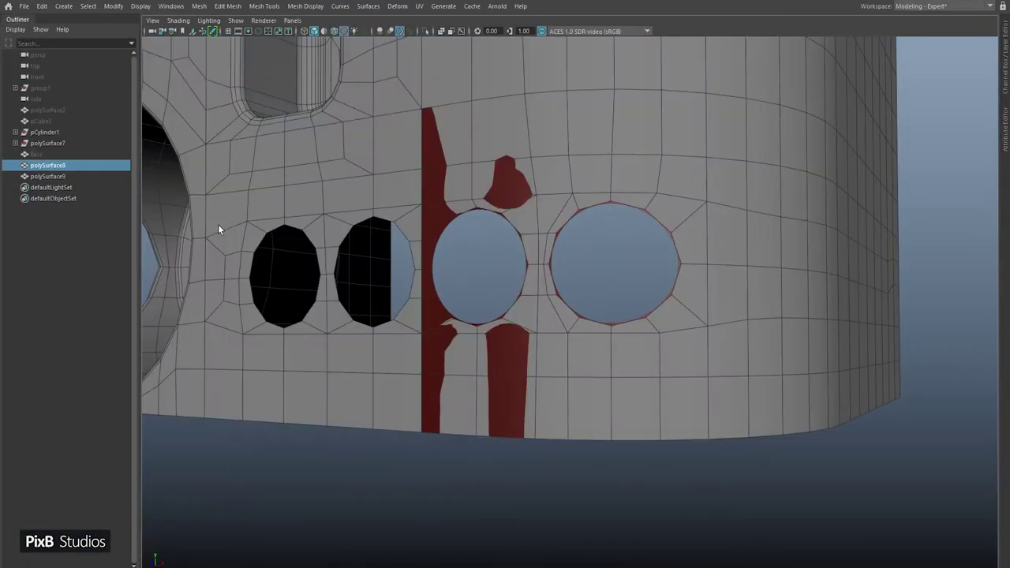
alt+drag(217, 224, 435, 257)
right_drag(515, 218, 515, 248)
double_click(543, 197)
alt+drag(545, 194, 394, 348)
key(Delete)
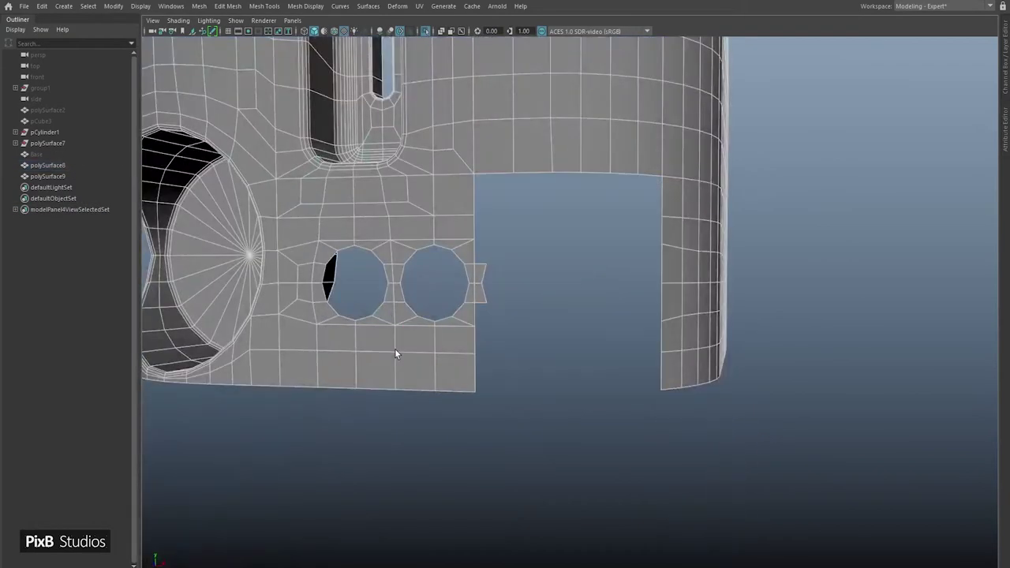
- Show all objects again and hide the Base object, leaving the toaster body visible
key(F8)
click(425, 31)
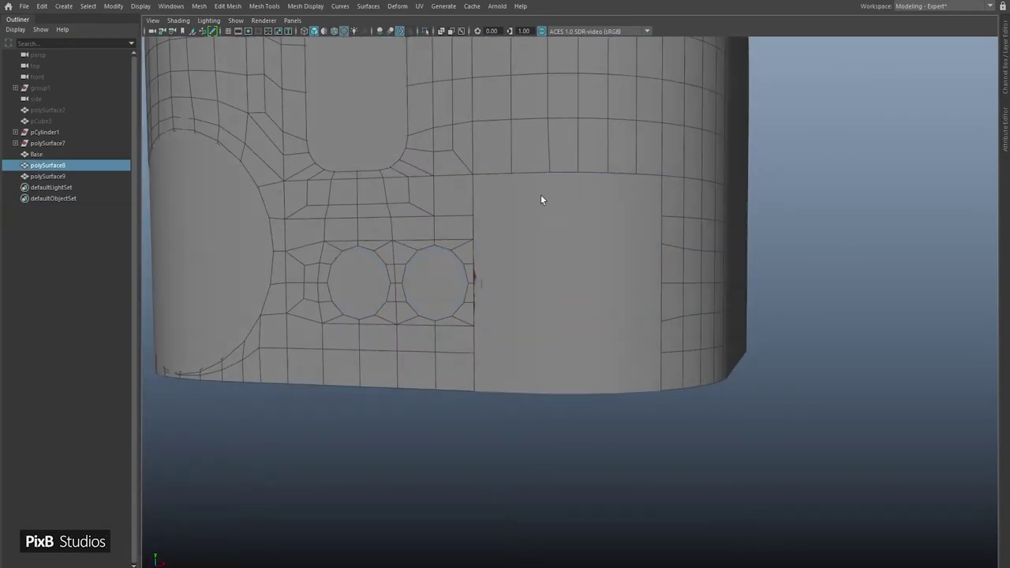
click(540, 199)
key(ctrl+h)
alt+drag(379, 97, 676, 243)
- Combine polySurface8 and the red patch polySurface9 into one mesh
key(4)
right_drag(921, 267, 961, 283)
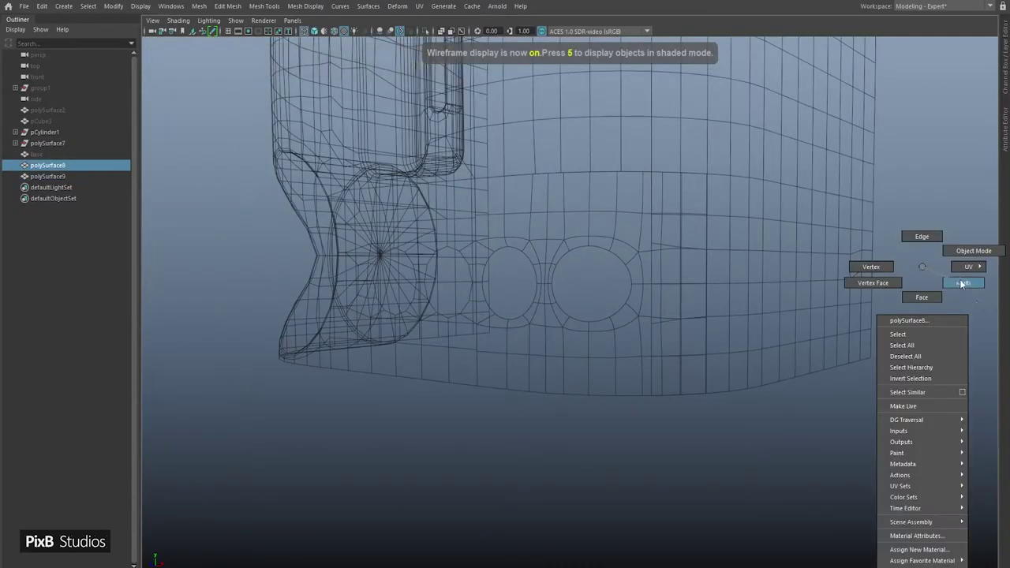
key(6)
shift+click(555, 208)
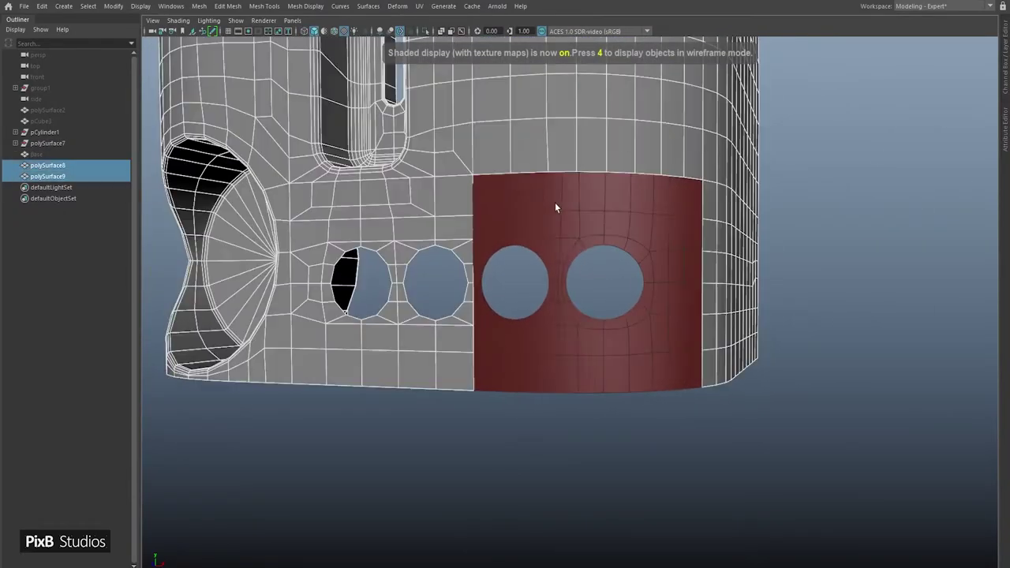
shift+right_drag(573, 429, 563, 222)
alt+drag(563, 221, 466, 228)
- Merge the vertices along the patch's right and left seams
key(F9)
shift+right_drag(522, 224, 515, 141)
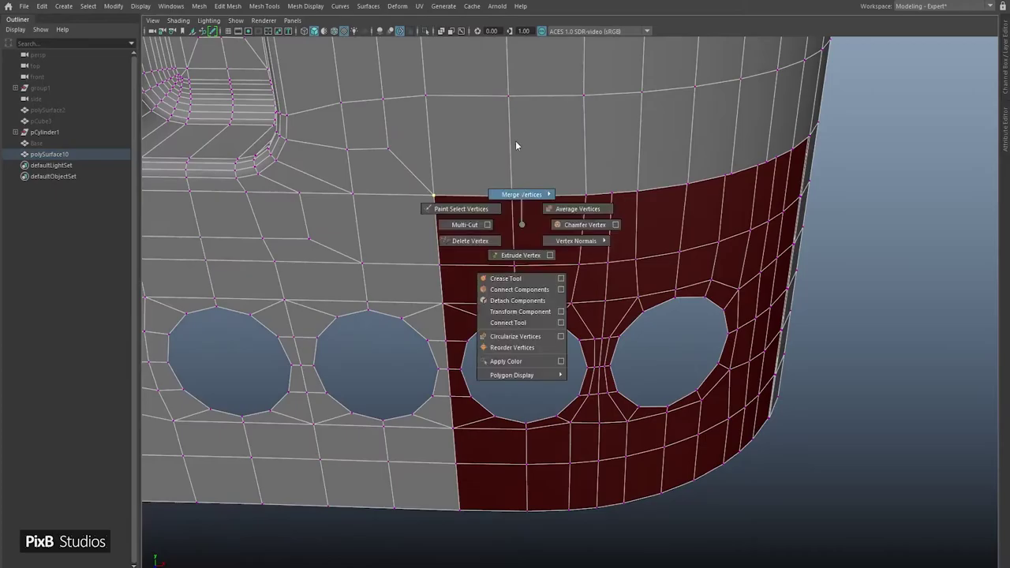
alt+drag(515, 140, 500, 390)
shift+right_drag(493, 448, 524, 335)
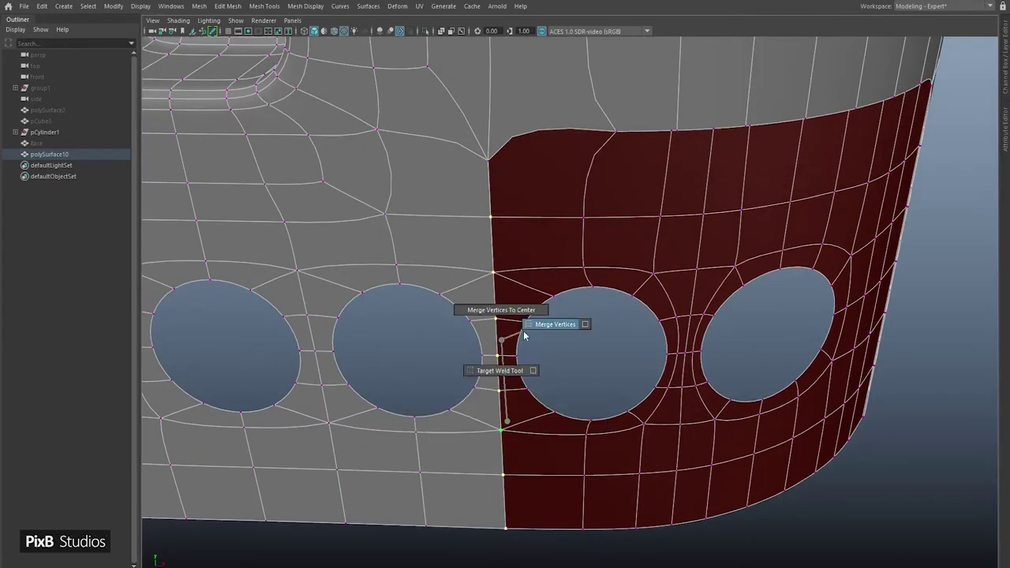
alt+drag(523, 335, 541, 299)
alt+right_drag(541, 300, 579, 287)
alt+drag(580, 287, 647, 306)
- Select the edge loop along the red panel's top edge and slide it into place
alt+right_drag(728, 495, 604, 259)
drag(604, 259, 633, 507)
mouse_move(602, 300)
alt+right_down()
mouse_move(591, 298)
mouse_move(618, 295)
alt+right_up()
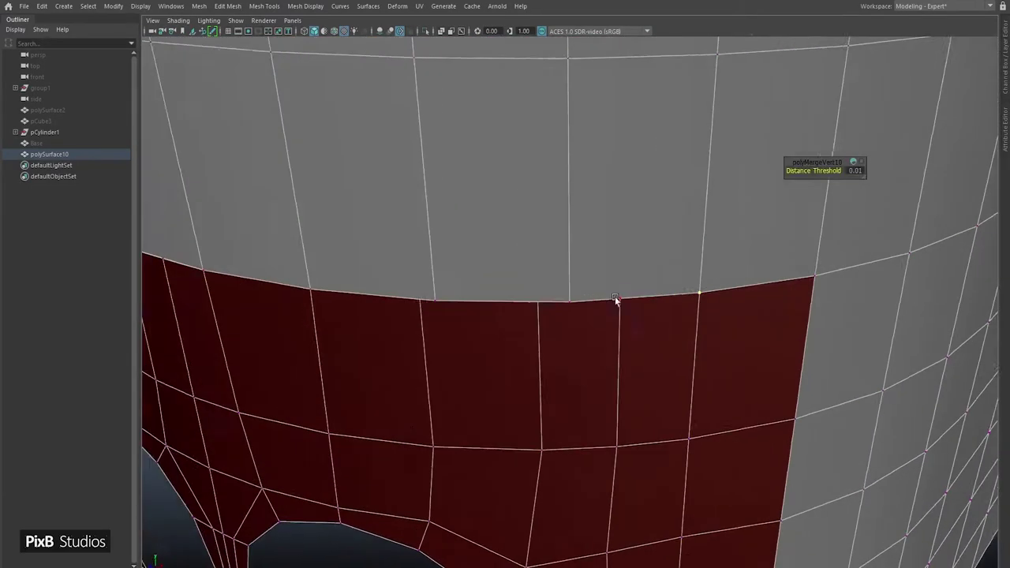
alt+drag(617, 295, 622, 232)
alt+right_drag(622, 232, 560, 115)
alt+drag(560, 115, 530, 249)
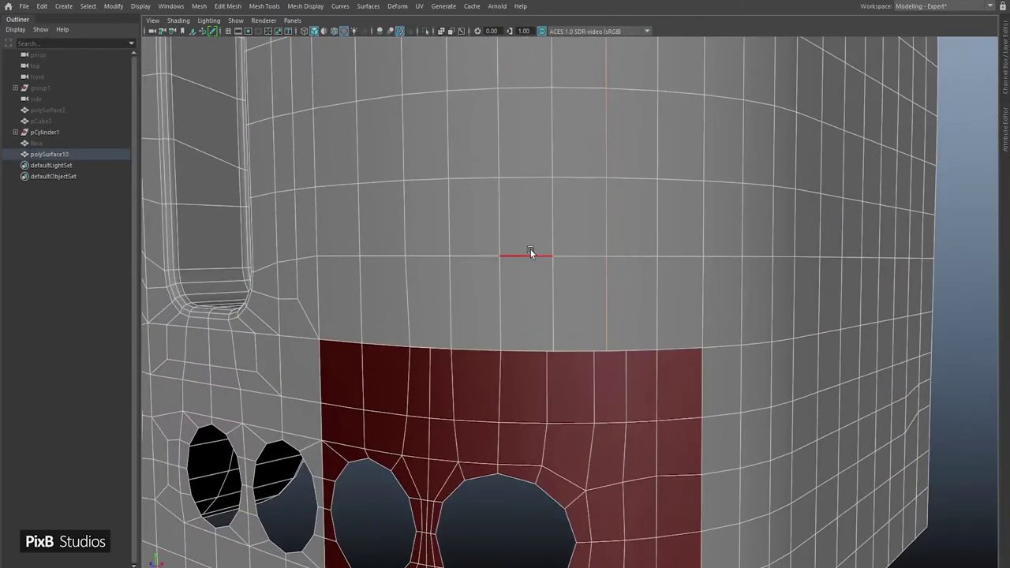
alt+right_drag(530, 250, 592, 251)
key(w)
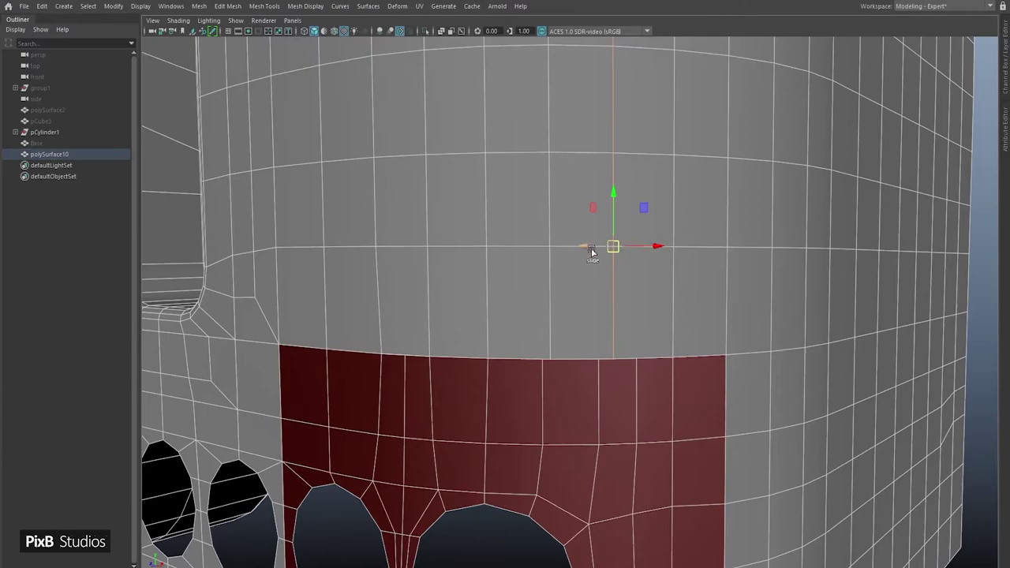
alt+drag(574, 247, 585, 252)
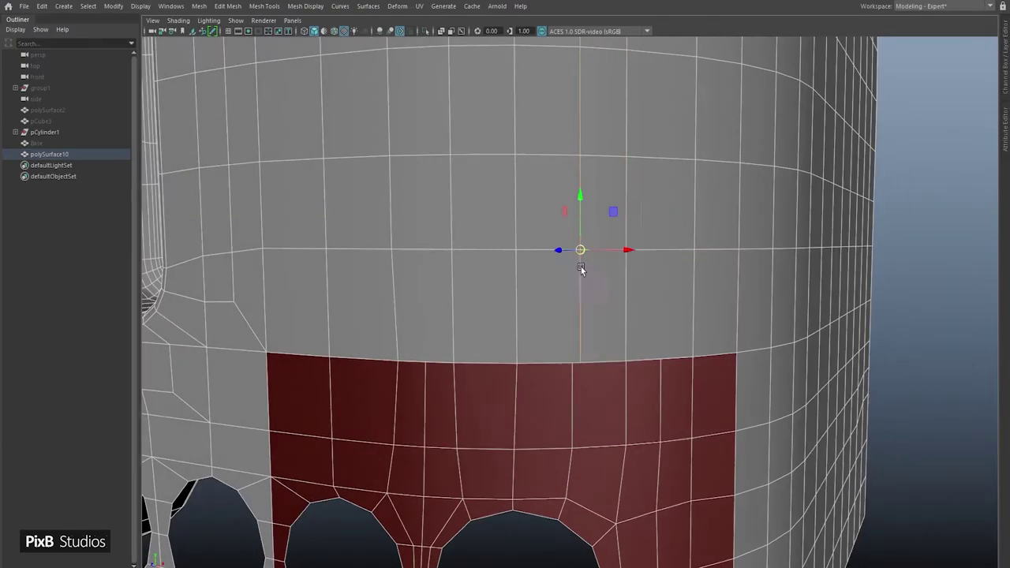
alt+drag(609, 293, 573, 299)
- Insert a new edge loop across the toaster body
shift+right_drag(781, 352, 773, 253)
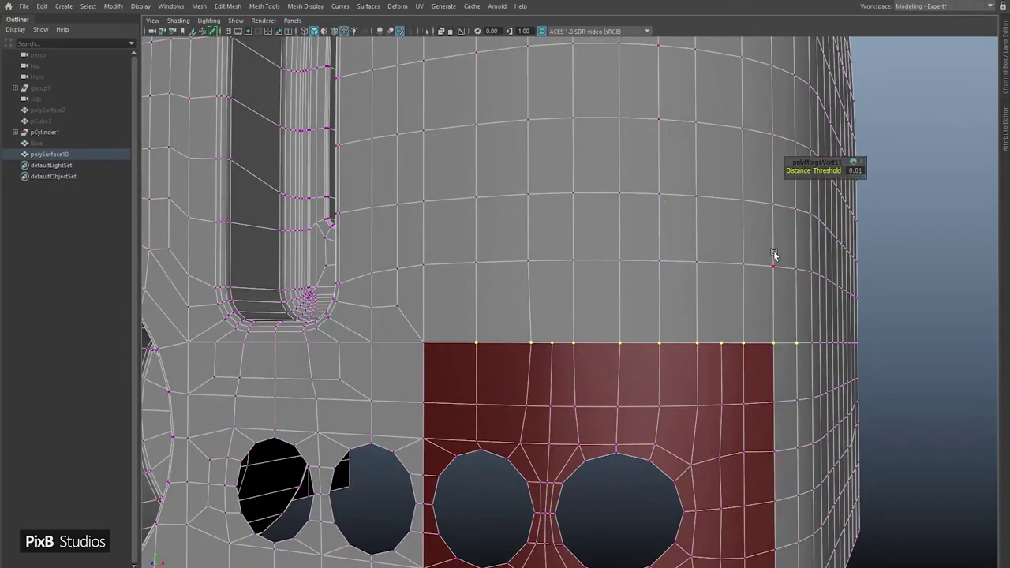
alt+drag(773, 252, 676, 226)
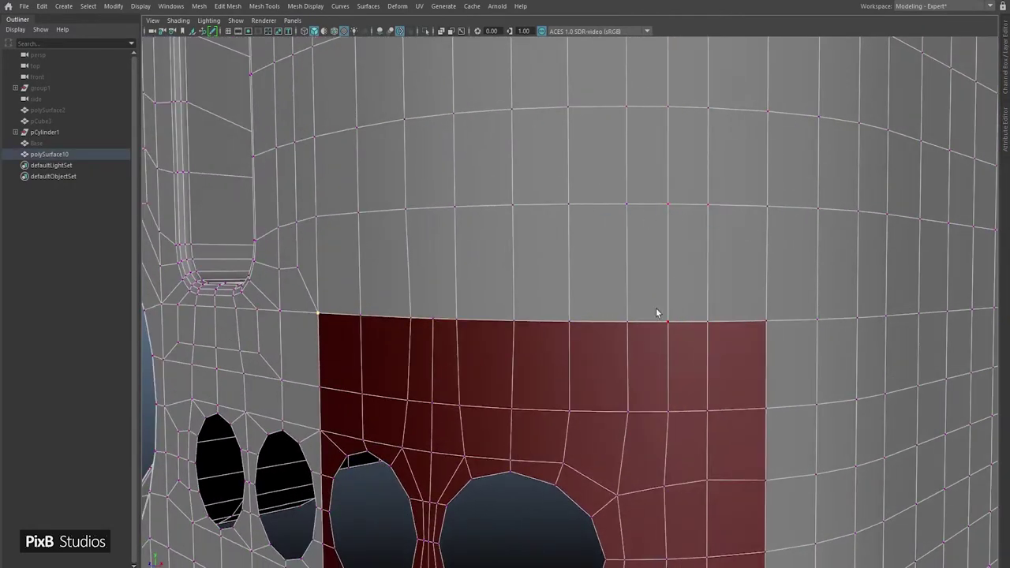
mouse_move(655, 307)
alt+mouse_down()
mouse_move(581, 304)
mouse_move(536, 207)
mouse_move(565, 345)
mouse_move(719, 176)
mouse_move(615, 236)
alt+mouse_up()
shift+right_click(536, 207)
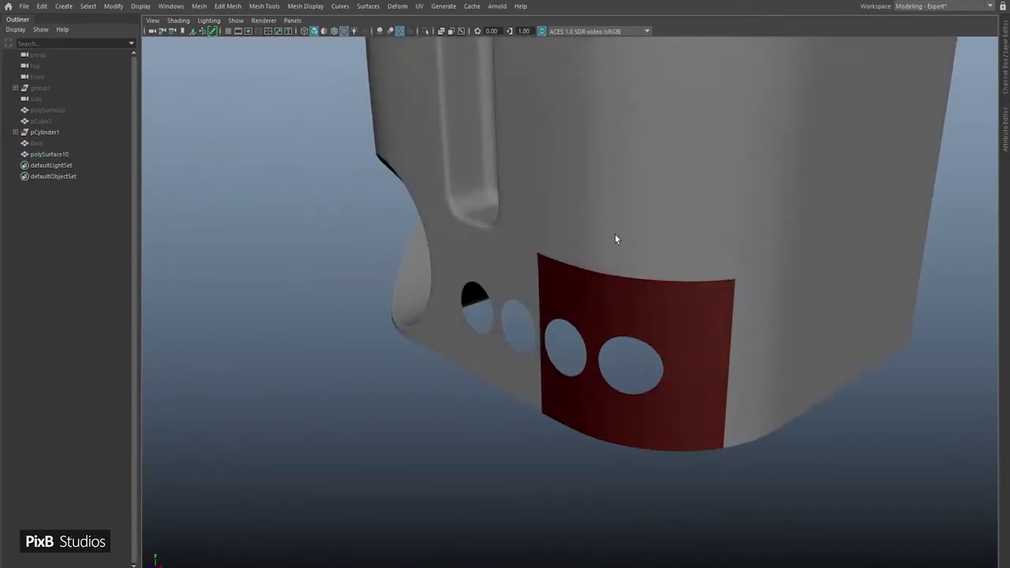
- Even the flow of two vertical edge loops on the toaster's front with Edit Edge Flow
click(616, 236)
shift+right_drag(615, 236, 714, 402)
alt+drag(626, 208, 610, 306)
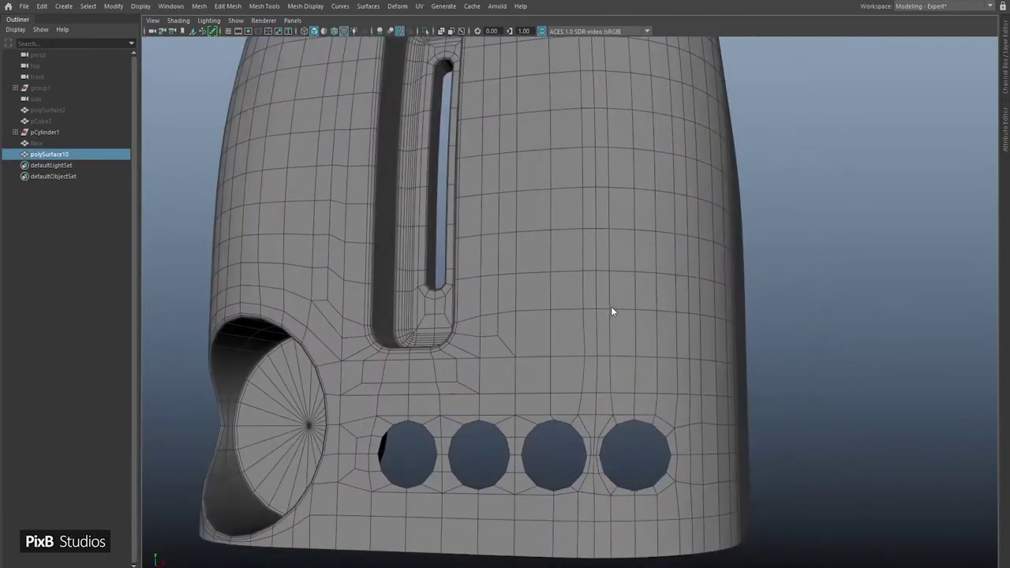
double_click(556, 390)
shift+right_drag(590, 304, 608, 405)
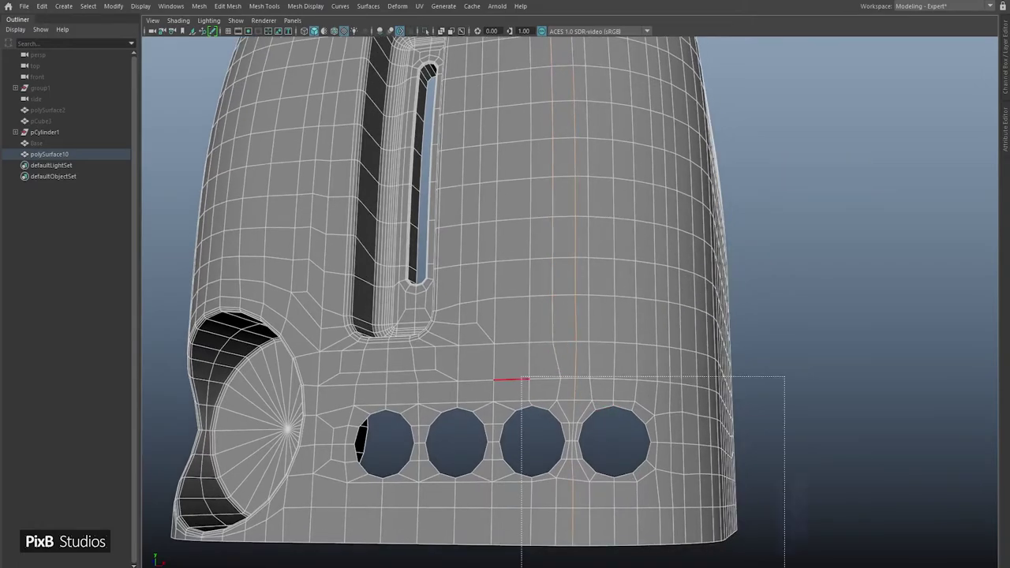
drag(520, 376, 520, 376)
key(g)
- Switch to vertex mode and inspect the vertices near the button holes
alt+drag(705, 464, 657, 369)
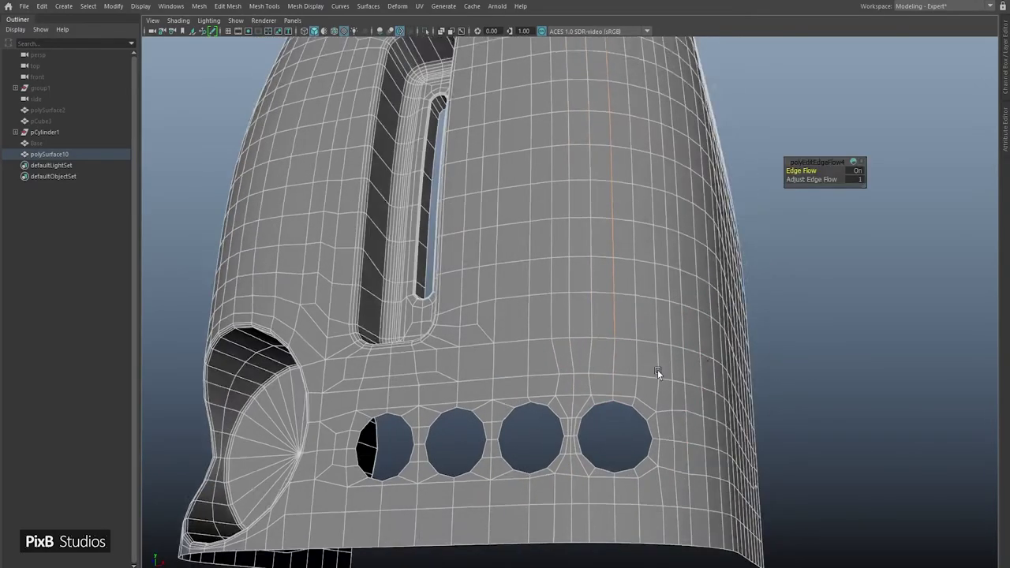
scroll(618, 298, up, 5)
key(F9)
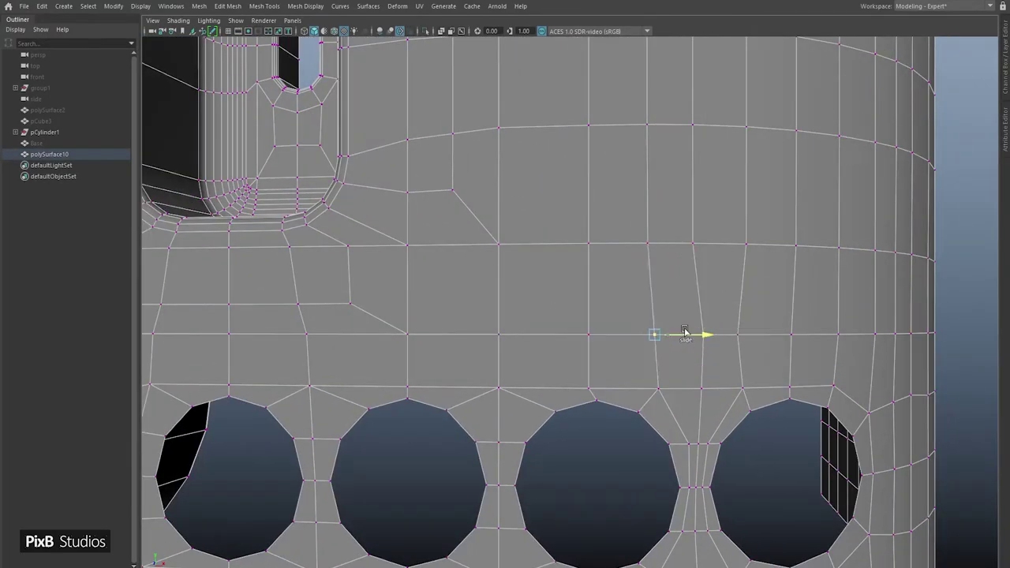
alt+drag(747, 339, 683, 379)
alt+drag(741, 347, 703, 319)
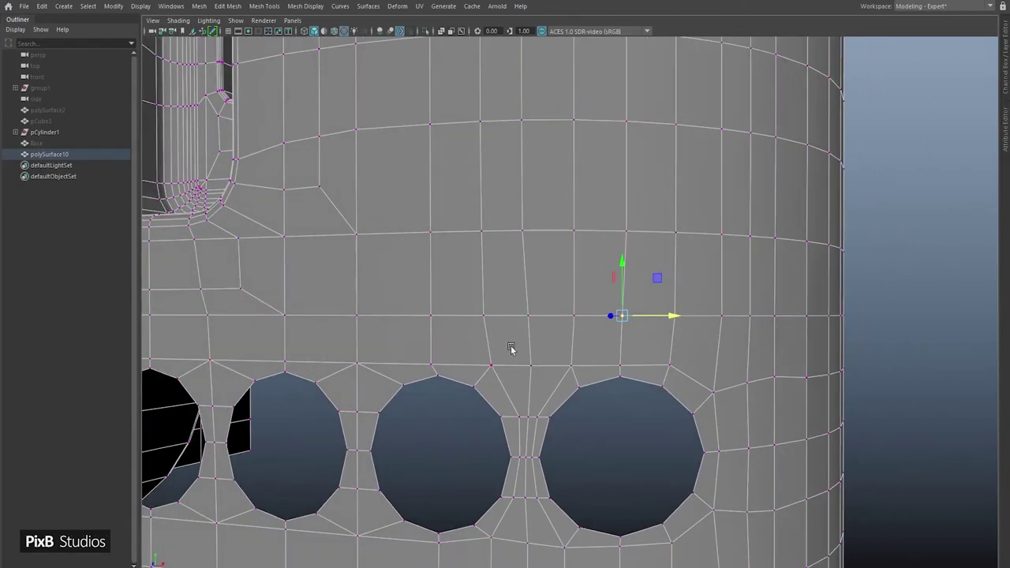
scroll(804, 264, down, 10)
alt+drag(804, 231, 676, 192)
- Reselect polySurface10 and repeat edge flow with G on the edges above and between the holes
click(672, 318)
shift+right_drag(676, 192, 766, 247)
alt+drag(727, 279, 650, 260)
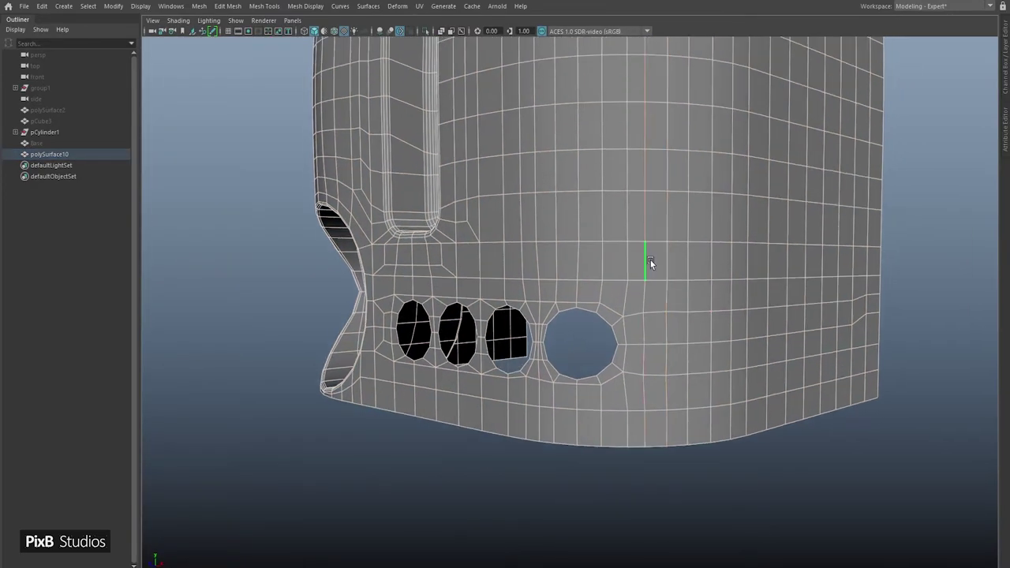
key(g)
alt+drag(581, 266, 625, 307)
key(g)
alt+drag(558, 265, 564, 334)
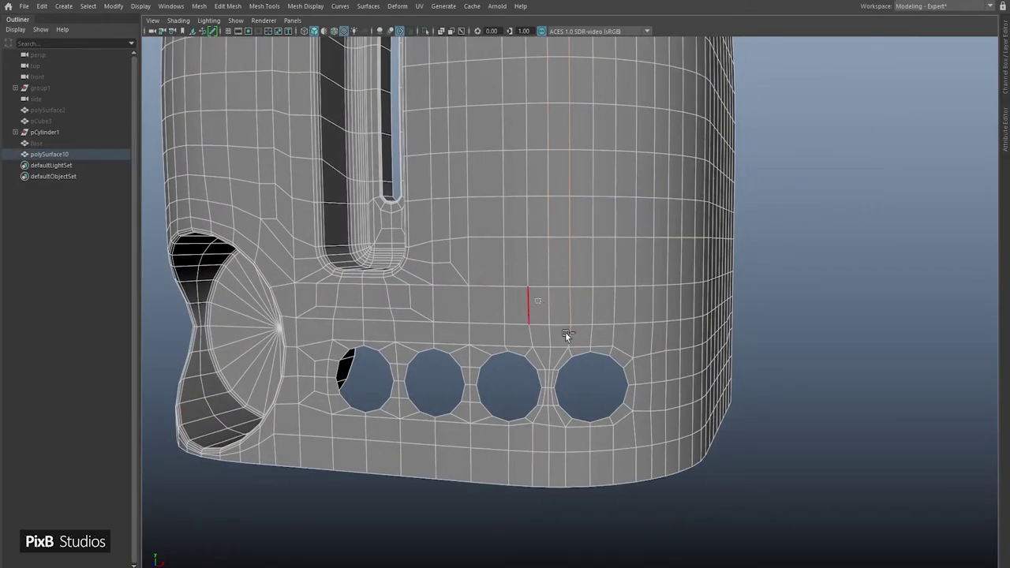
click(555, 297)
alt+drag(555, 297, 607, 264)
alt+drag(644, 298, 594, 315)
right_drag(590, 266, 667, 483)
alt+drag(703, 400, 653, 325)
- Extrude the hole faces inward to give the button holes depth
scroll(654, 324, up, 5)
key(F10)
alt+drag(515, 313, 402, 328)
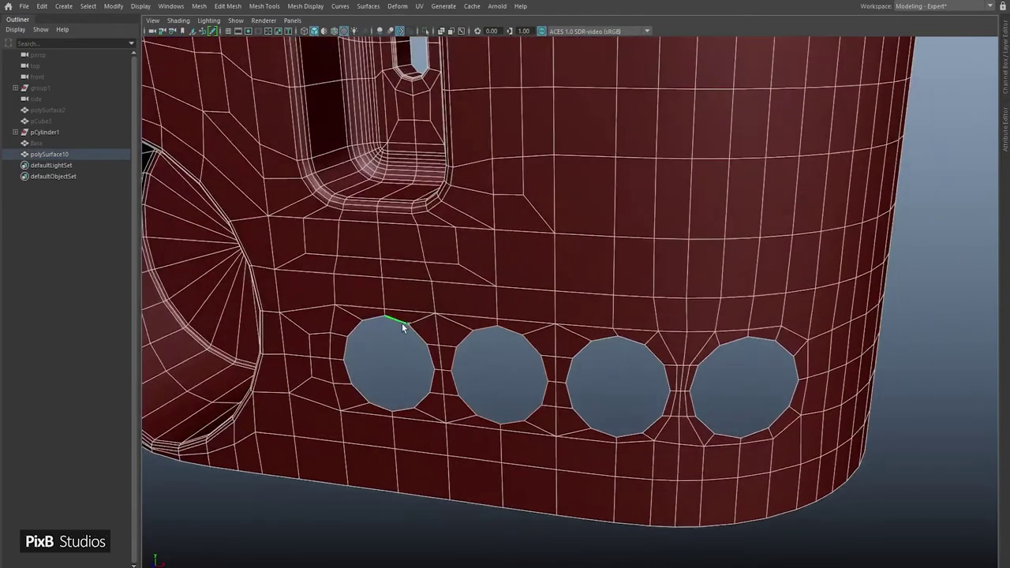
alt+drag(711, 358, 712, 387)
drag(495, 365, 473, 347)
- Poke each hole's inner face to a centre point, repeating with G
click(446, 343)
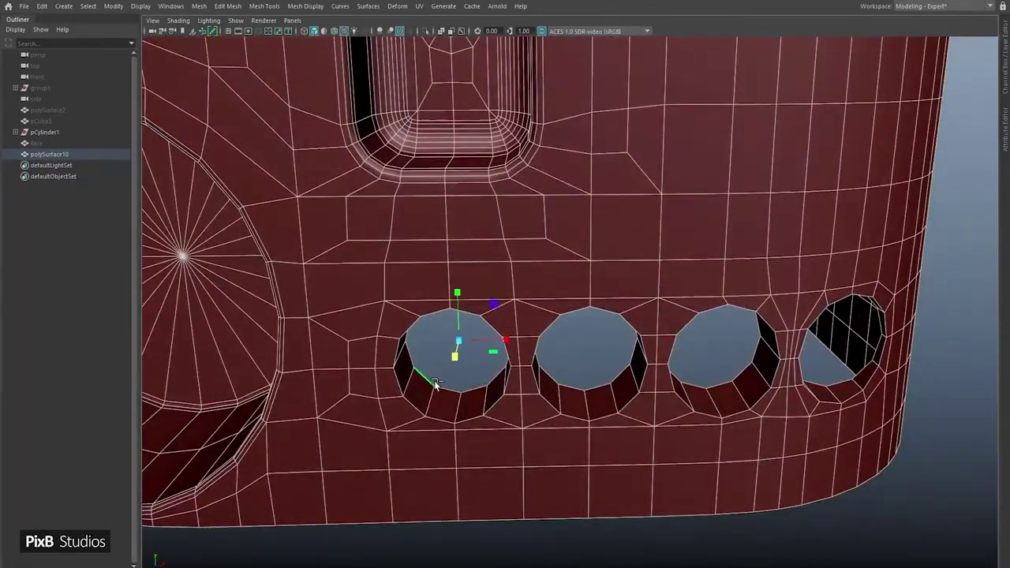
shift+right_drag(446, 339, 438, 296)
alt+drag(438, 296, 578, 378)
key(g)
alt+drag(578, 335, 549, 300)
click(550, 300)
key(g)
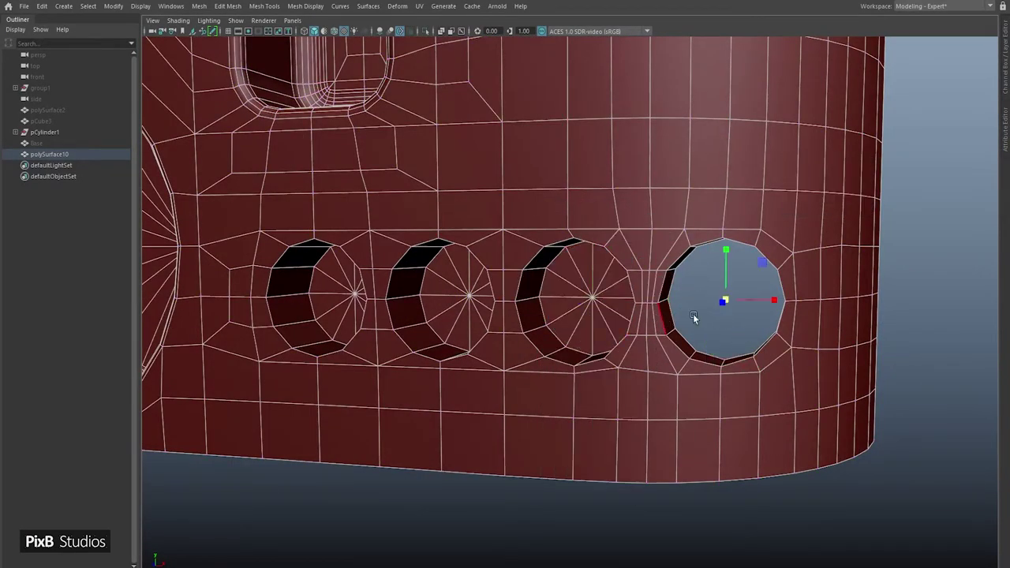
shift+right_drag(693, 313, 694, 260)
alt+drag(694, 261, 490, 282)
alt+drag(640, 284, 465, 330)
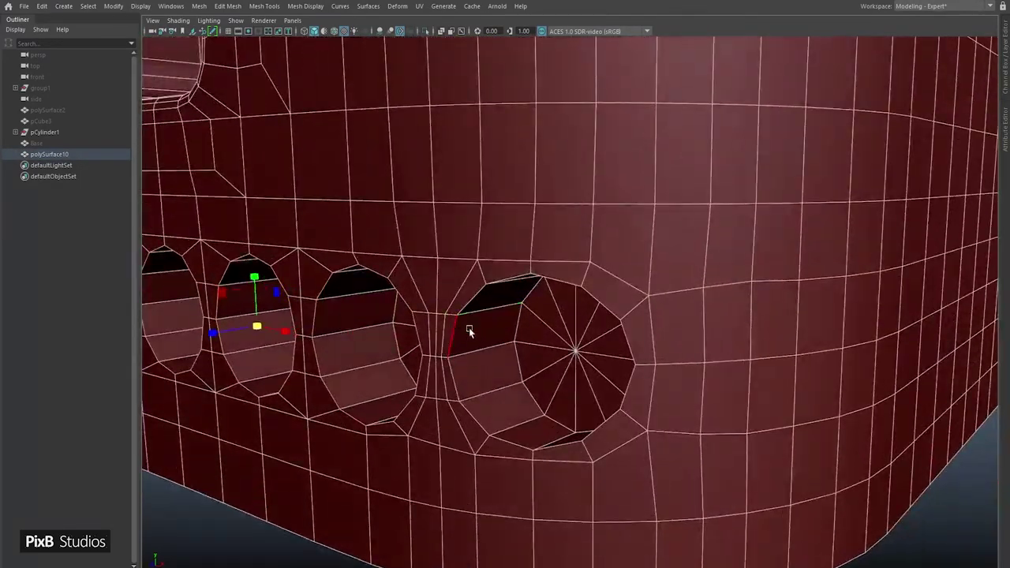
- Bevel the edge loops around the holes at fraction 0.871
key(ctrl+b)
middle_drag(517, 351, 691, 347)
alt+drag(691, 347, 816, 176)
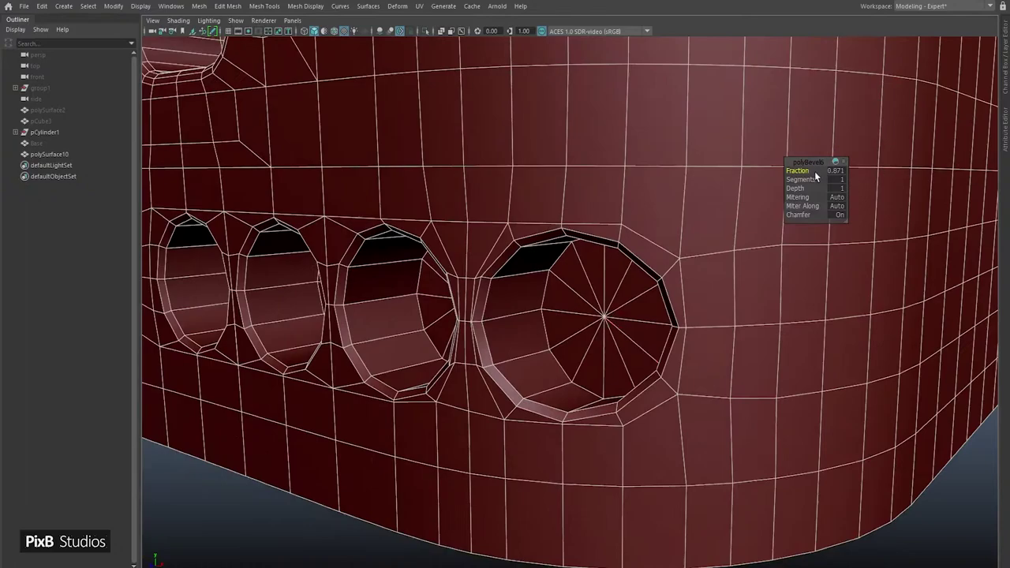
scroll(586, 229, up, 6)
- Slide the vertices between two holes along their edges to even the spacing
click(698, 276)
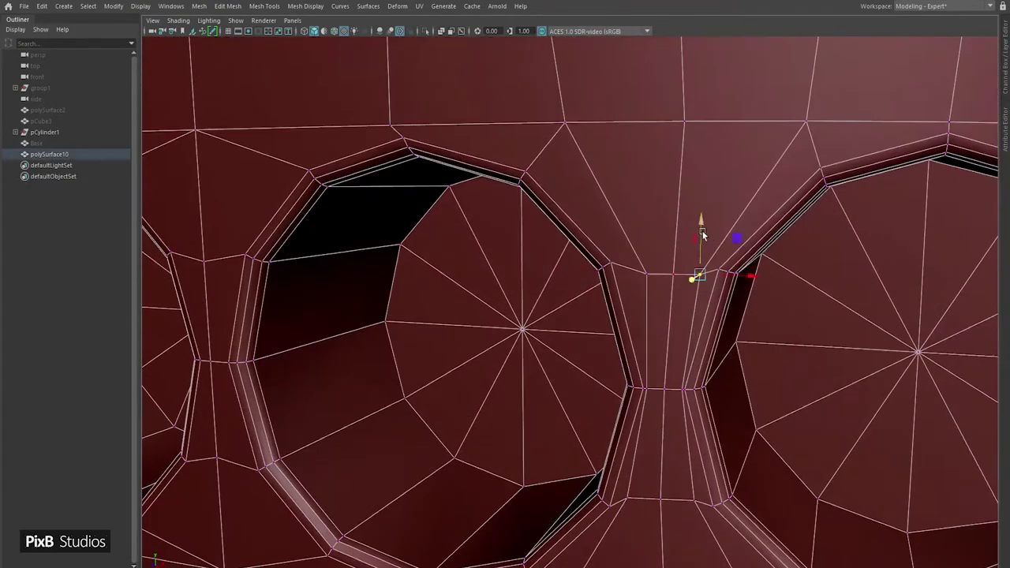
alt+drag(675, 232, 622, 308)
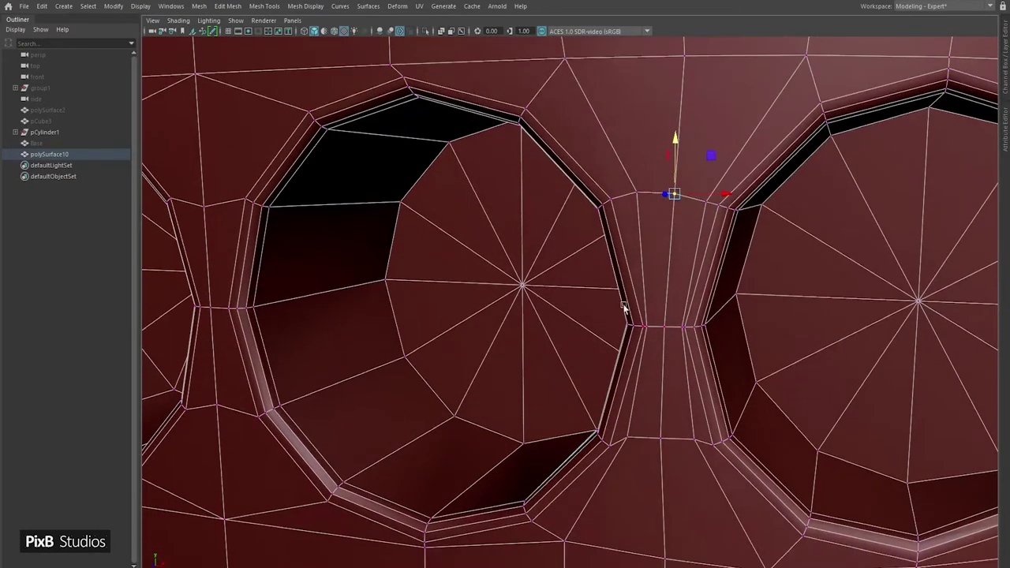
scroll(717, 295, up, 5)
mouse_move(717, 295)
middle_down()
mouse_move(836, 291)
mouse_move(753, 355)
mouse_move(726, 289)
middle_up()
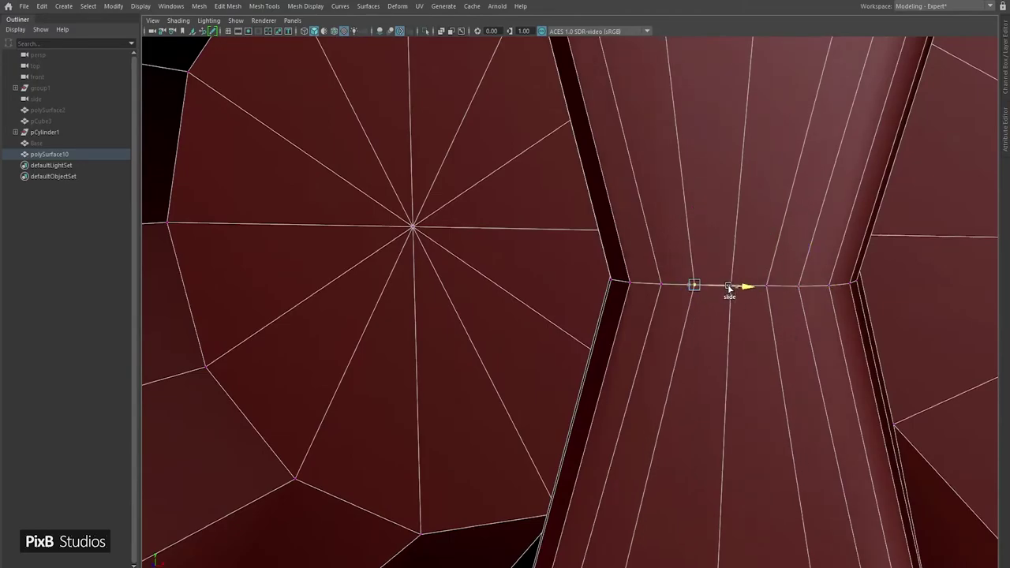
alt+drag(725, 289, 631, 294)
click(617, 187)
middle_drag(617, 187, 613, 179)
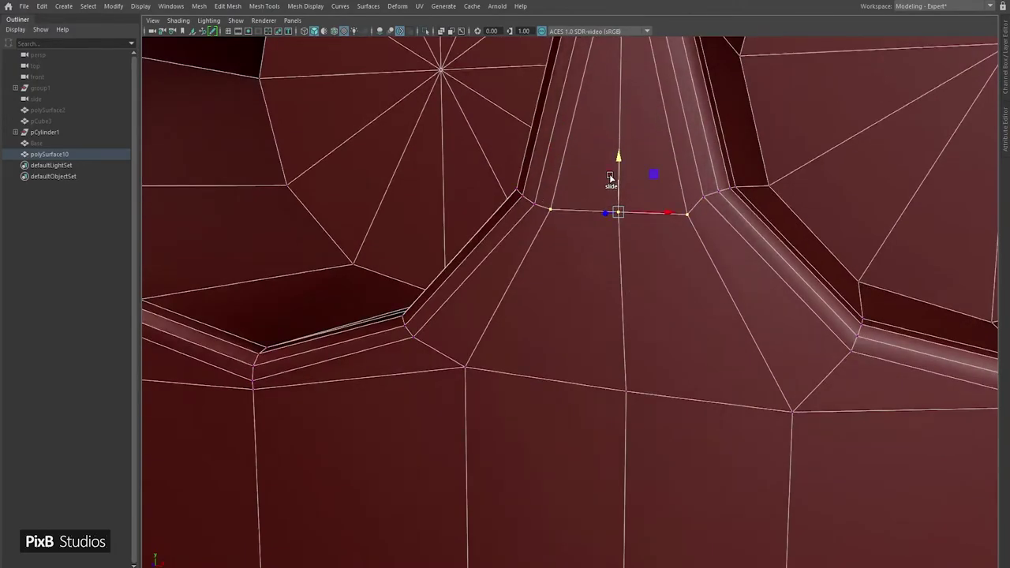
- Slide the vertices beneath the hole rim and on the hole's right side
alt+drag(640, 291, 727, 330)
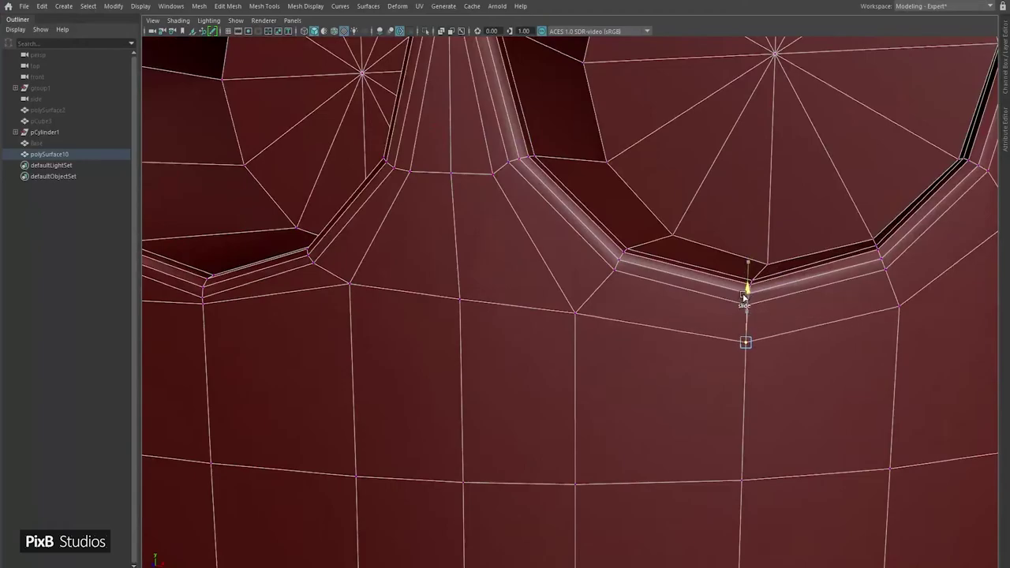
click(910, 330)
middle_drag(909, 329, 907, 338)
click(555, 317)
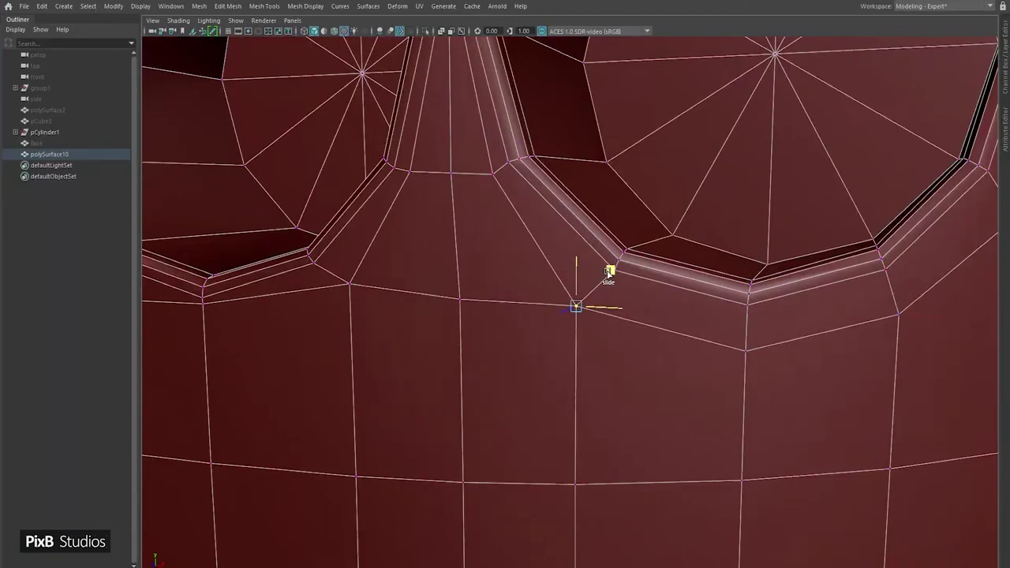
alt+drag(608, 266, 541, 191)
scroll(533, 211, down, 3)
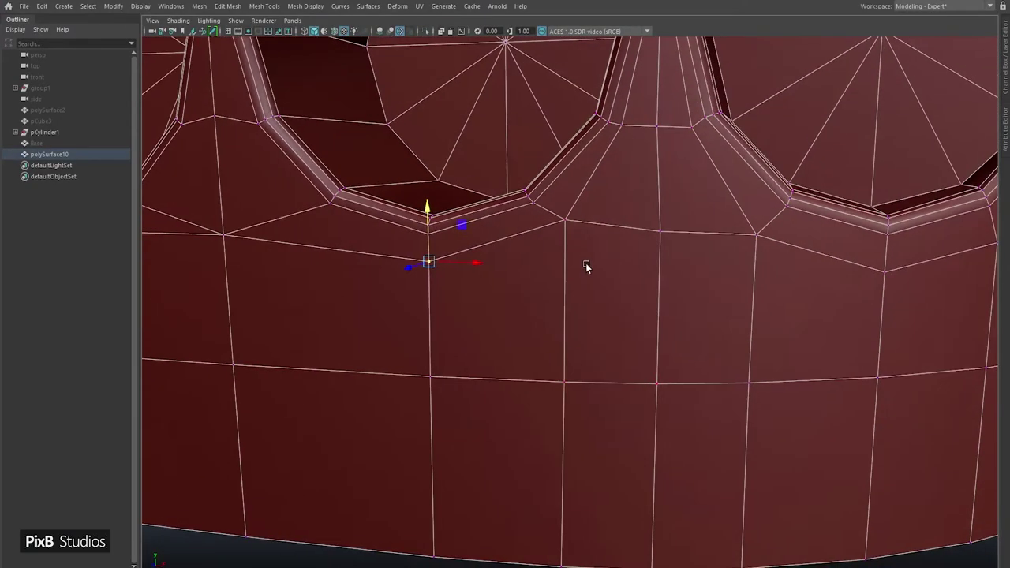
alt+drag(586, 265, 570, 234)
scroll(571, 234, up, 3)
click(636, 274)
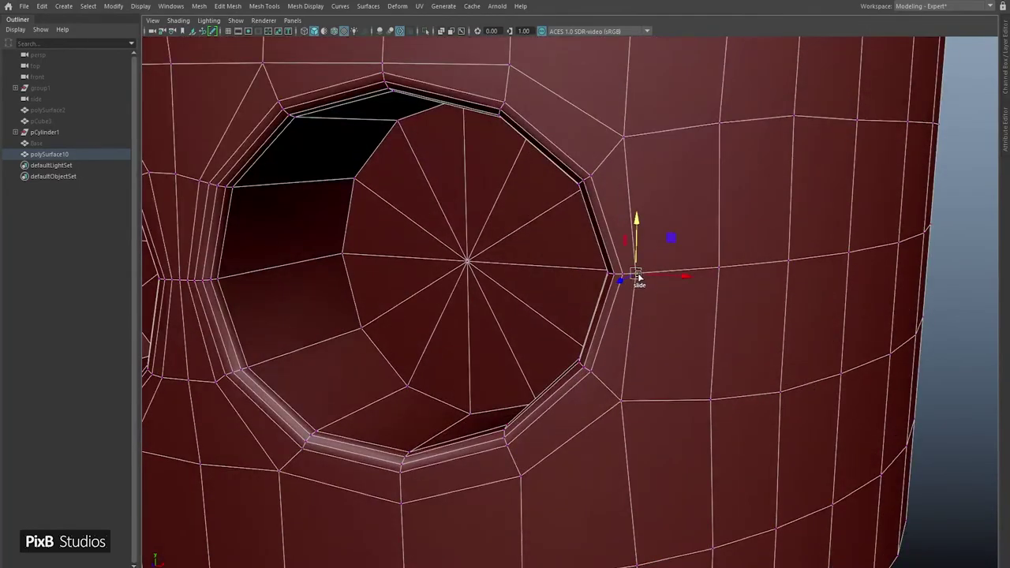
middle_drag(638, 276, 647, 274)
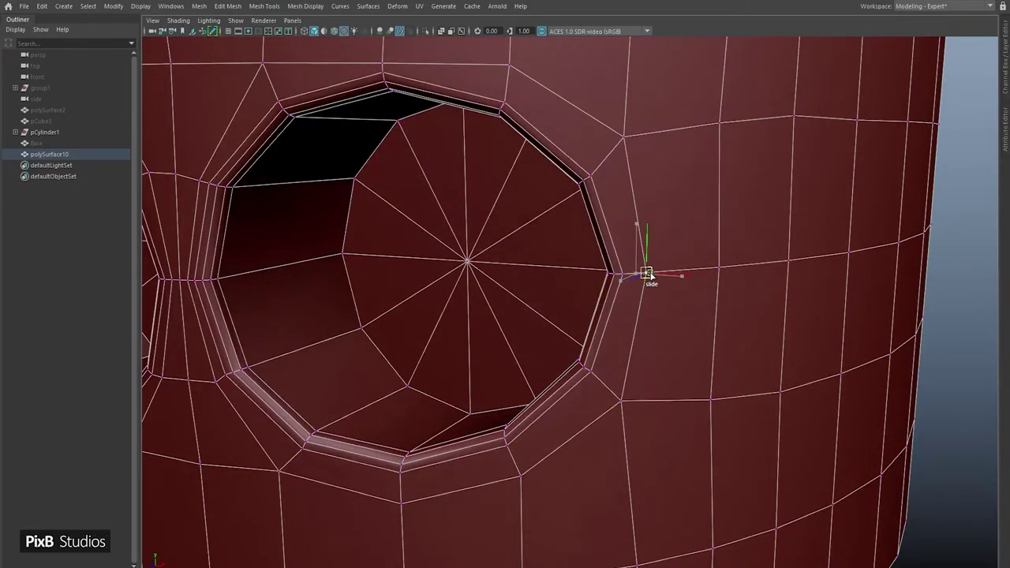
- Slide the vertex above the middle hole and check the surface around the row of holes
scroll(694, 268, down, 2)
click(623, 271)
alt+drag(676, 266, 608, 252)
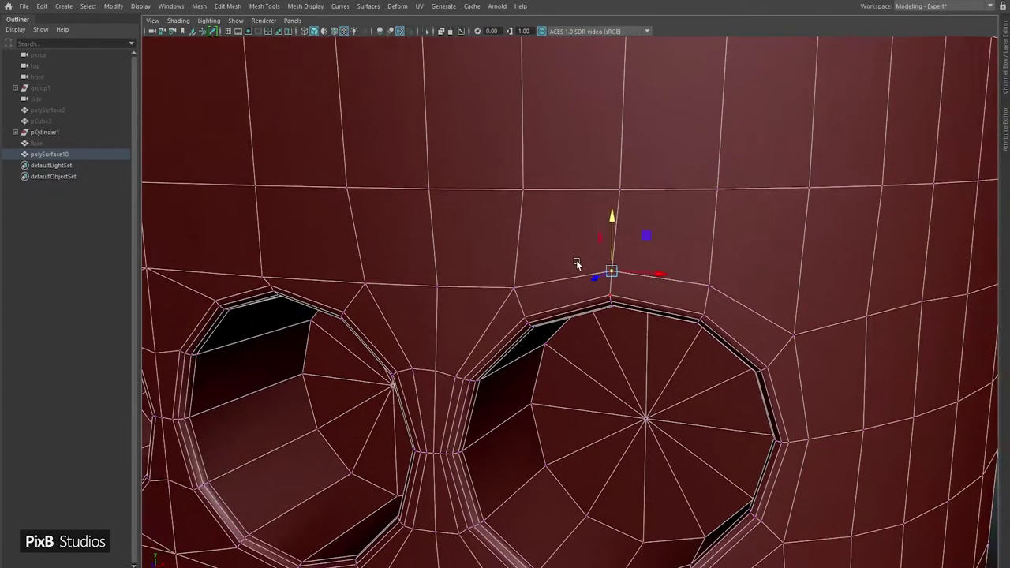
scroll(539, 162, up, 3)
alt+drag(529, 192, 673, 280)
scroll(396, 153, up, 1)
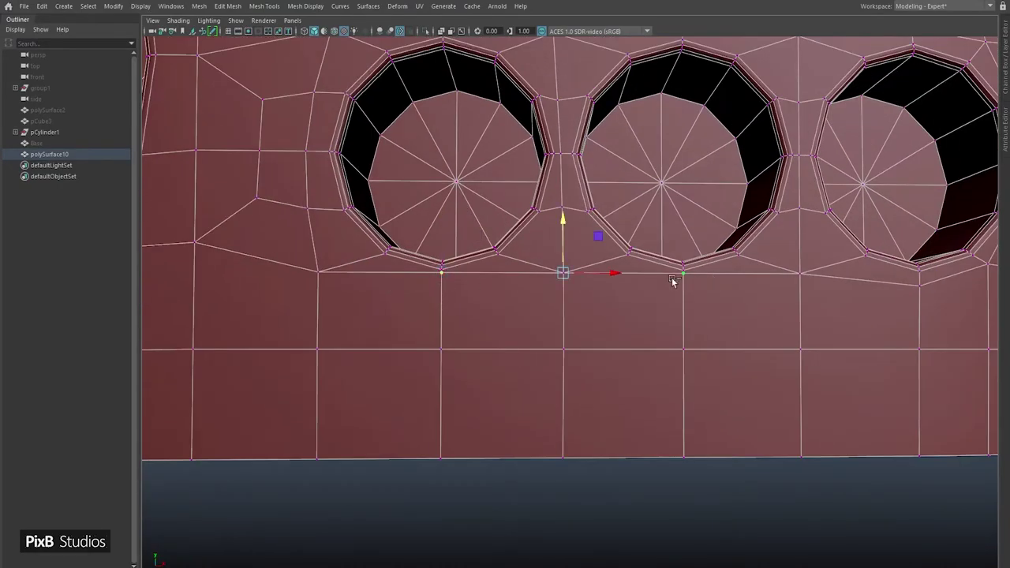
scroll(562, 229, down, 3)
alt+drag(597, 255, 671, 270)
- Bevel the first hole's rim edge again at fraction 0.498
key(3)
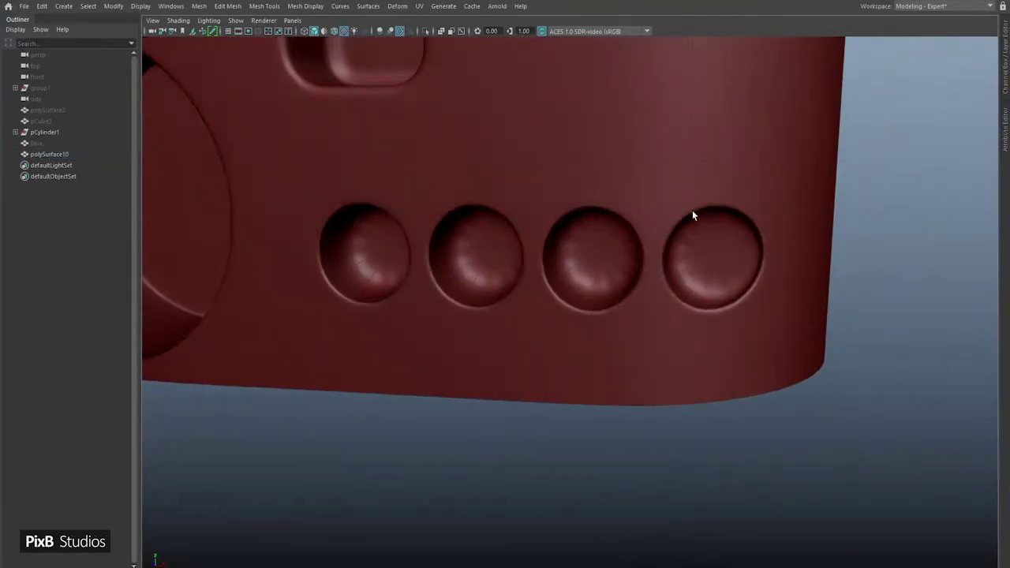
key(1)
click(628, 223)
alt+drag(629, 223, 568, 210)
scroll(412, 276, up, 3)
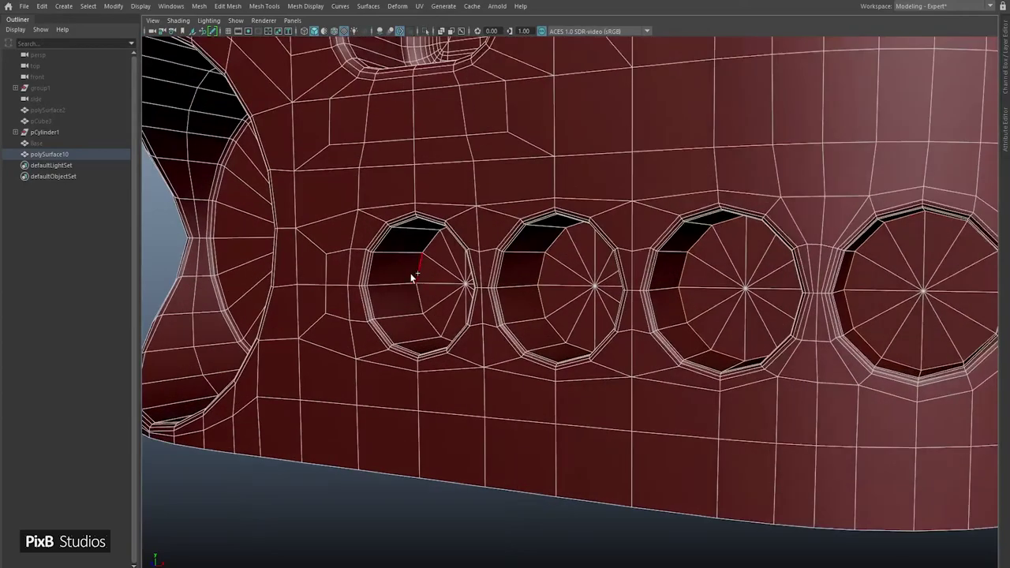
click(418, 228)
scroll(554, 262, up, 2)
key(ctrl+b)
- Turn on smooth preview, collapse the Outliner and review the four recessed holes beside the knob
key(F8)
key(3)
scroll(759, 252, down, 3)
mouse_move(760, 252)
alt+mouse_down()
mouse_move(900, 325)
mouse_move(683, 313)
alt+mouse_up()
click(2, 22)
alt+drag(473, 276, 635, 227)
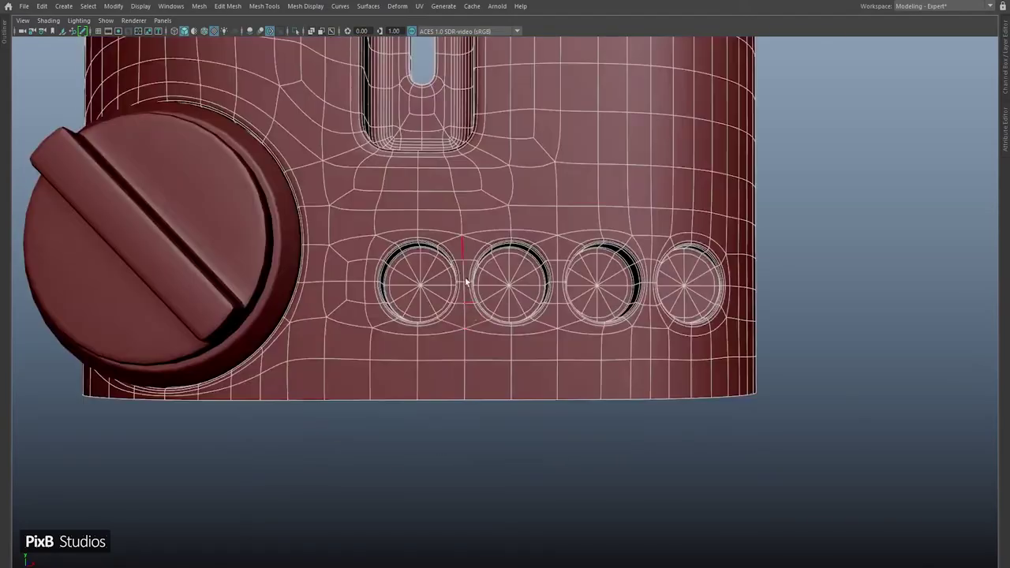
mouse_move(710, 197)
alt+mouse_down()
mouse_move(768, 194)
mouse_move(660, 196)
mouse_move(275, 318)
alt+mouse_up()
scroll(376, 276, up, 10)
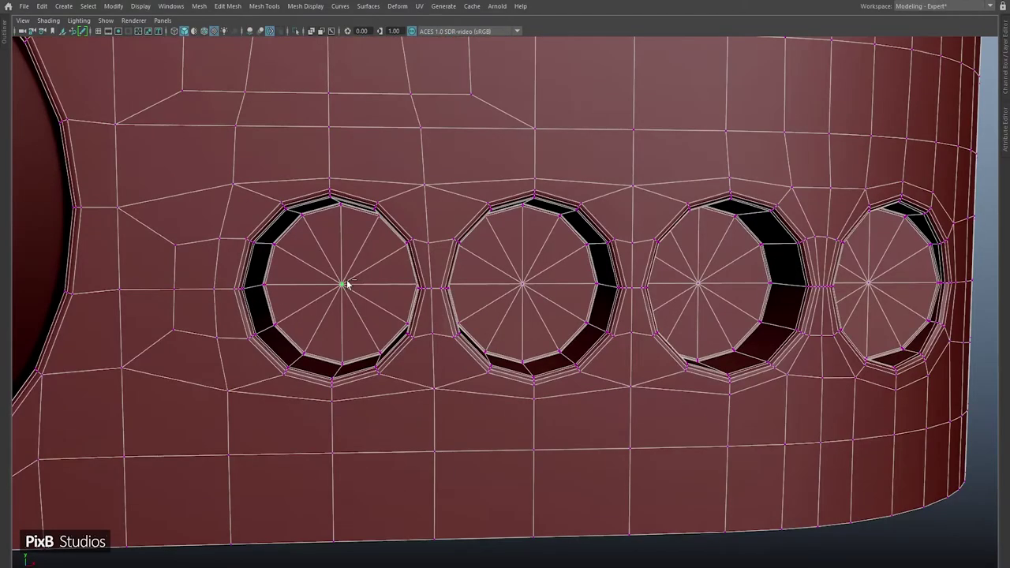
right_click(347, 284)
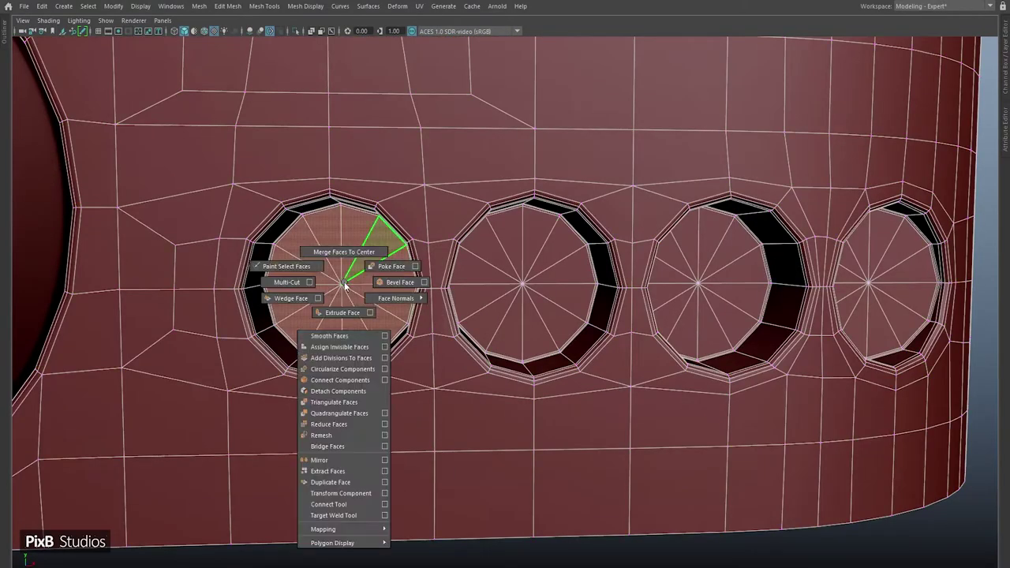
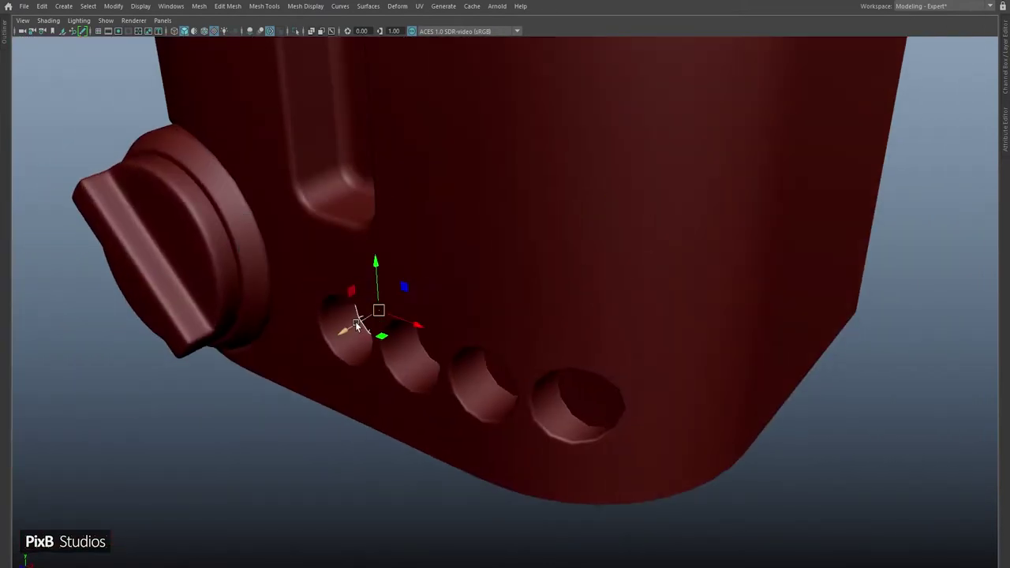
- Isolate the button cylinder and delete its end cap face
alt+drag(310, 340, 531, 207)
right_drag(532, 208, 622, 514)
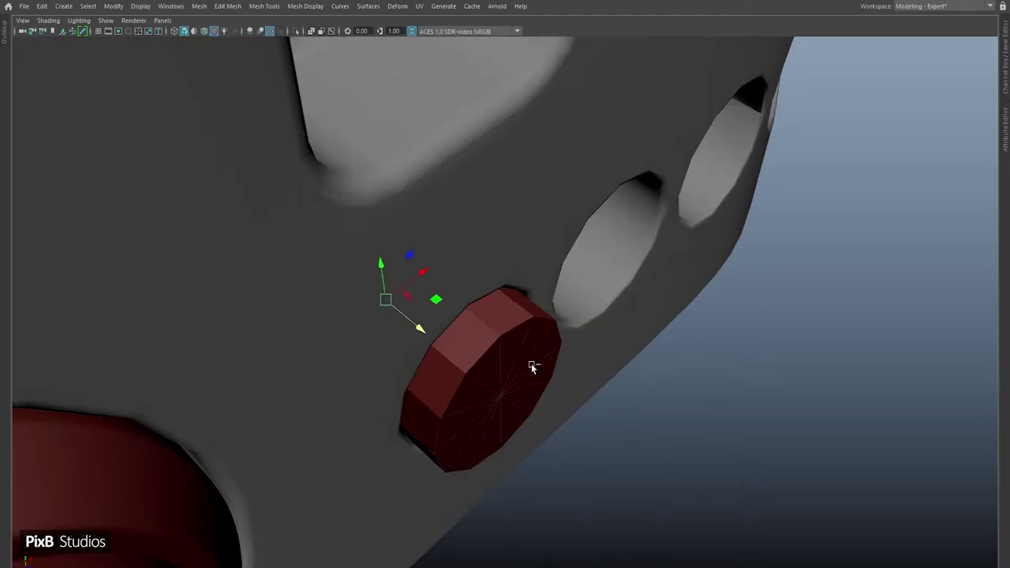
key(ctrl+1)
key(f)
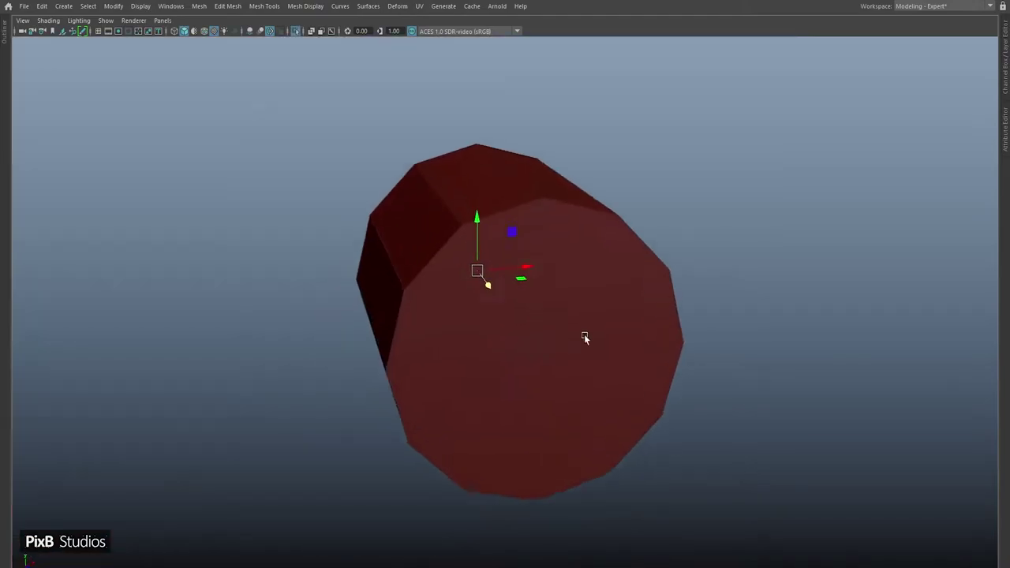
alt+drag(586, 338, 642, 198)
click(398, 337)
key(Delete)
- Bevel the button's rim edge loop and insert an edge loop around its middle
alt+drag(750, 286, 505, 232)
double_click(600, 253)
key(ctrl+b)
mouse_move(599, 252)
alt+mouse_down()
mouse_move(349, 252)
mouse_move(586, 243)
alt+mouse_up()
shift+right_drag(586, 244, 499, 228)
click(500, 227)
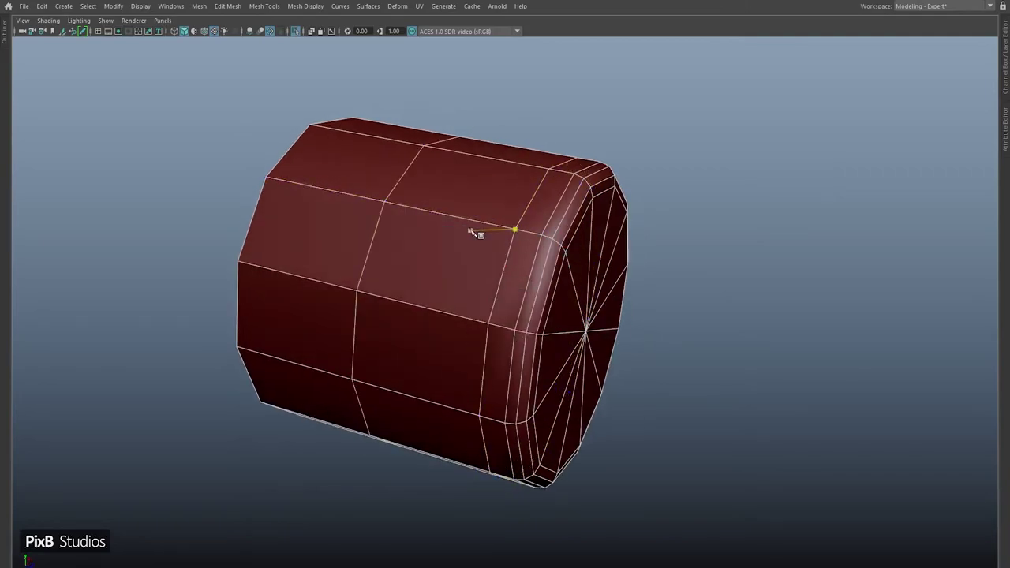
- Push the end cap faces inward and extrude them to form a recessed centre
alt+drag(473, 229, 224, 139)
key(alt+b)
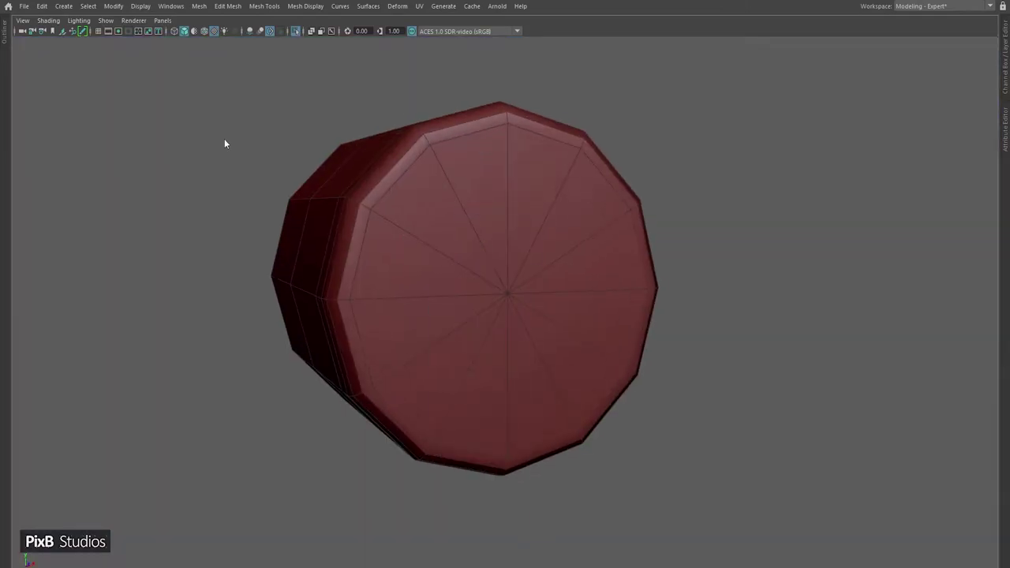
double_click(514, 288)
key(w)
alt+drag(497, 298, 686, 272)
key(ctrl+e)
- Preview the button smoothed, then bring back the full toaster and frame the button
key(F8)
key(3)
click(295, 31)
alt+drag(453, 201, 427, 231)
click(483, 269)
key(f)
key(1)
alt+drag(483, 270, 481, 240)
- Duplicate the button with Ctrl+D and place copies into the neighbouring holes
scroll(482, 237, down, 3)
alt+middle_drag(522, 284, 464, 267)
alt+drag(465, 268, 574, 237)
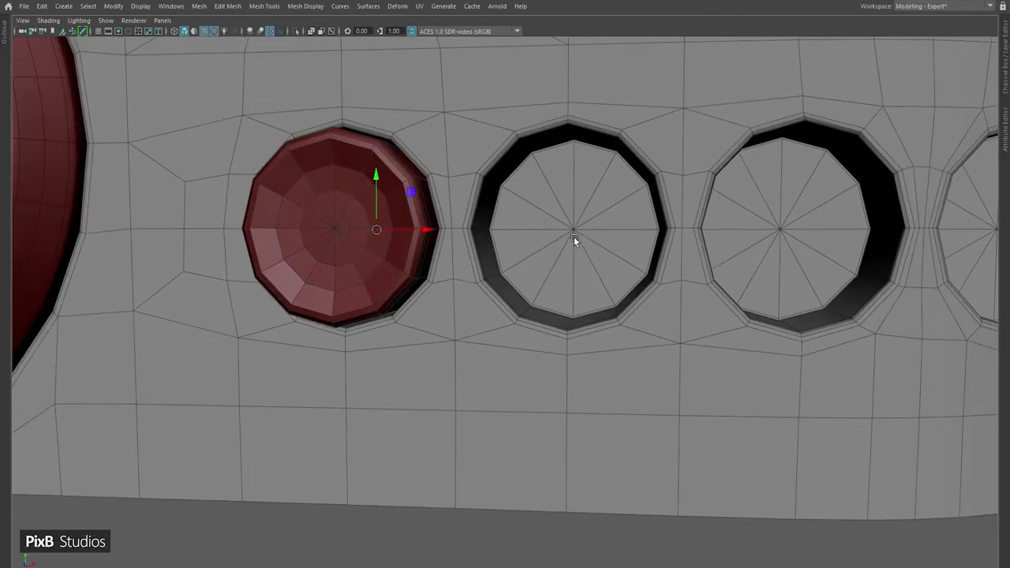
key(ctrl+d)
drag(406, 240, 639, 370)
key(shift+d)
scroll(578, 209, down, 3)
- Inspect the placed buttons from below and the side, and select the last one
alt+drag(578, 209, 513, 412)
alt+drag(421, 122, 490, 362)
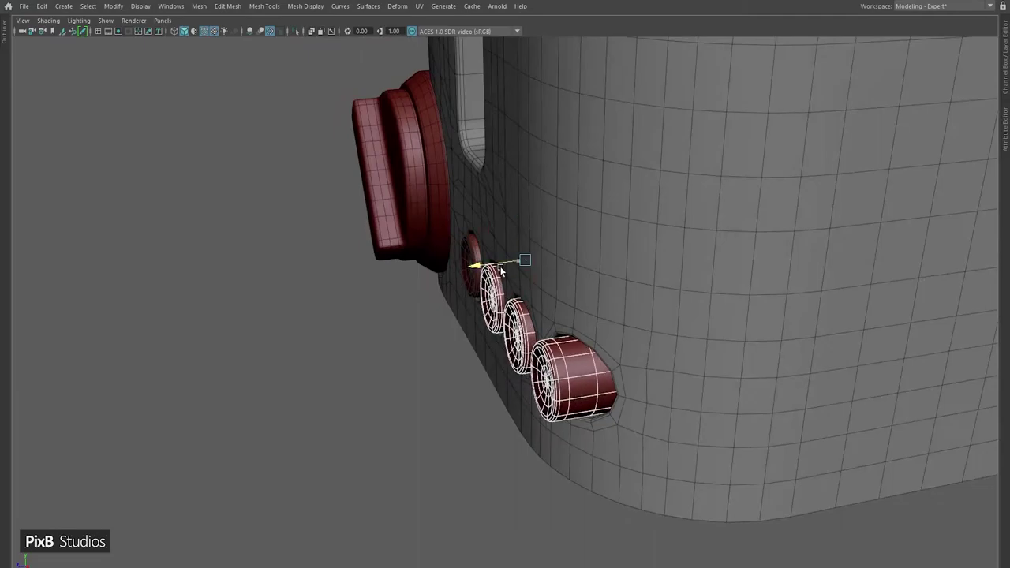
click(432, 381)
alt+drag(432, 382, 590, 466)
click(591, 466)
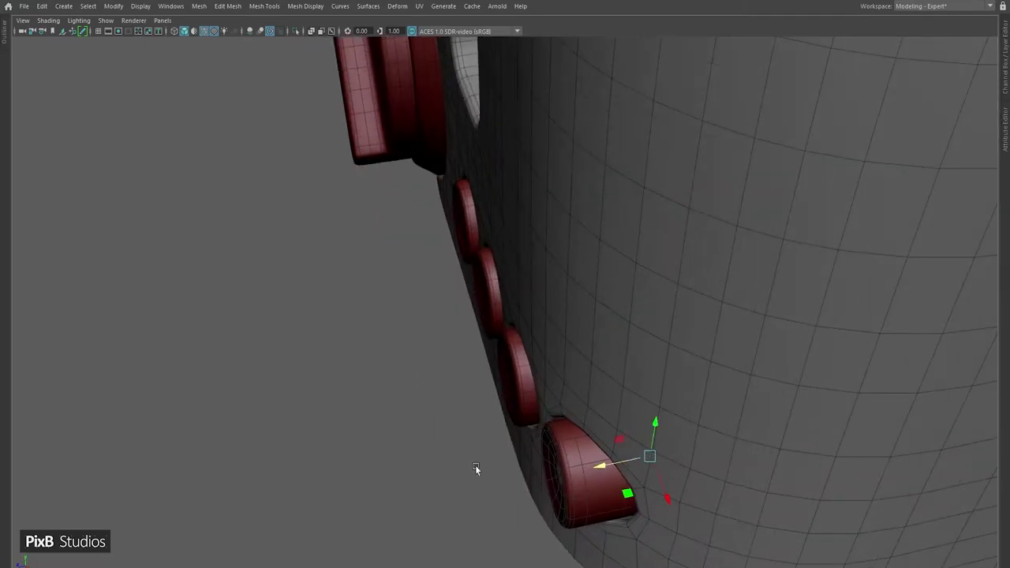
alt+drag(475, 468, 405, 301)
- Select the leftmost button and inspect the button row on the toaster
click(313, 311)
key(1)
key(F10)
scroll(406, 301, up, 4)
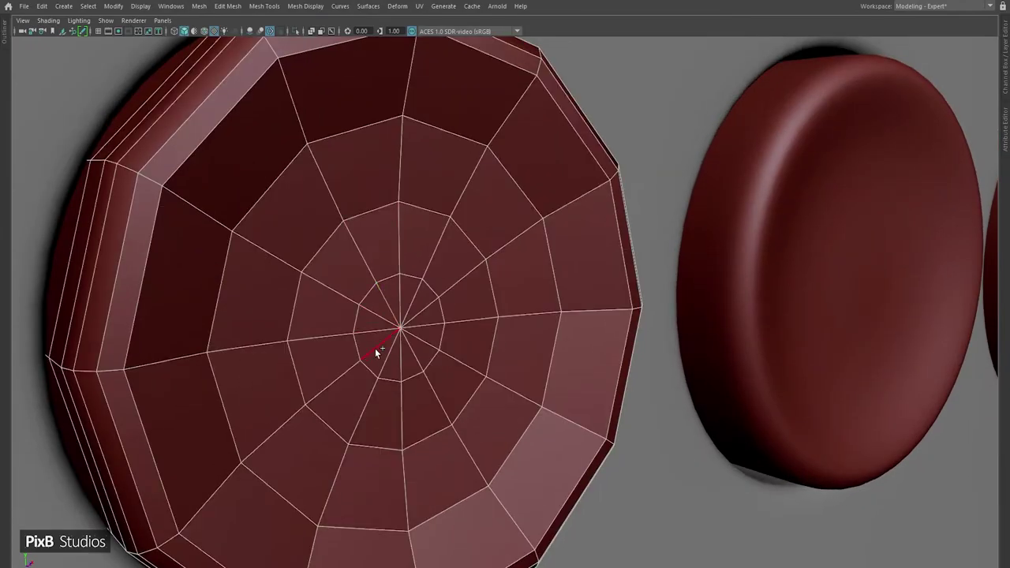
scroll(414, 294, down, 2)
right_drag(387, 266, 714, 114)
scroll(737, 421, down, 5)
alt+drag(737, 421, 700, 406)
scroll(544, 382, up, 5)
- Select a button's centre faces and grow the selection by one ring
key(1)
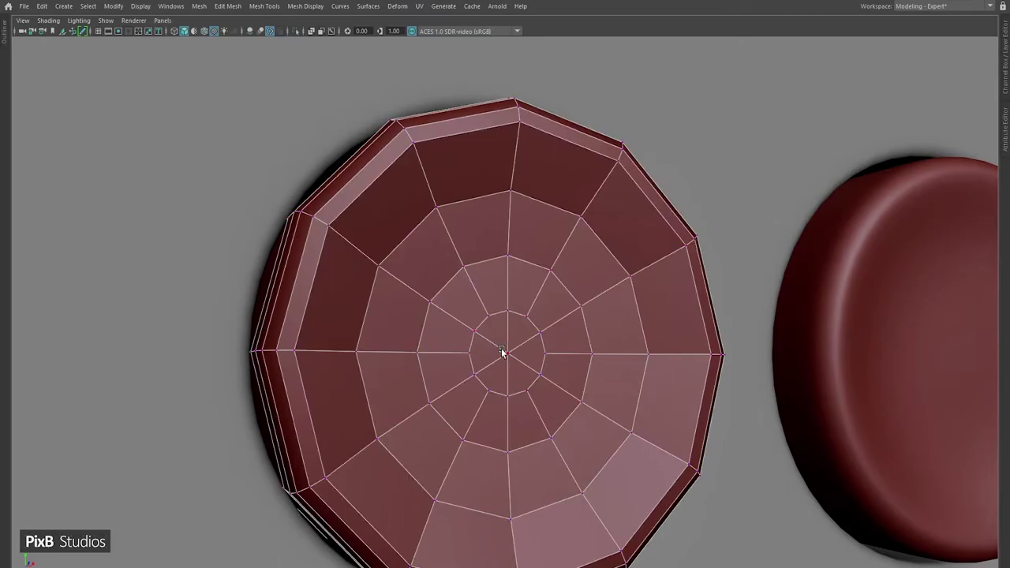
click(500, 352)
alt+drag(500, 352, 559, 333)
key(shift+period)
shift+right_drag(510, 266, 515, 390)
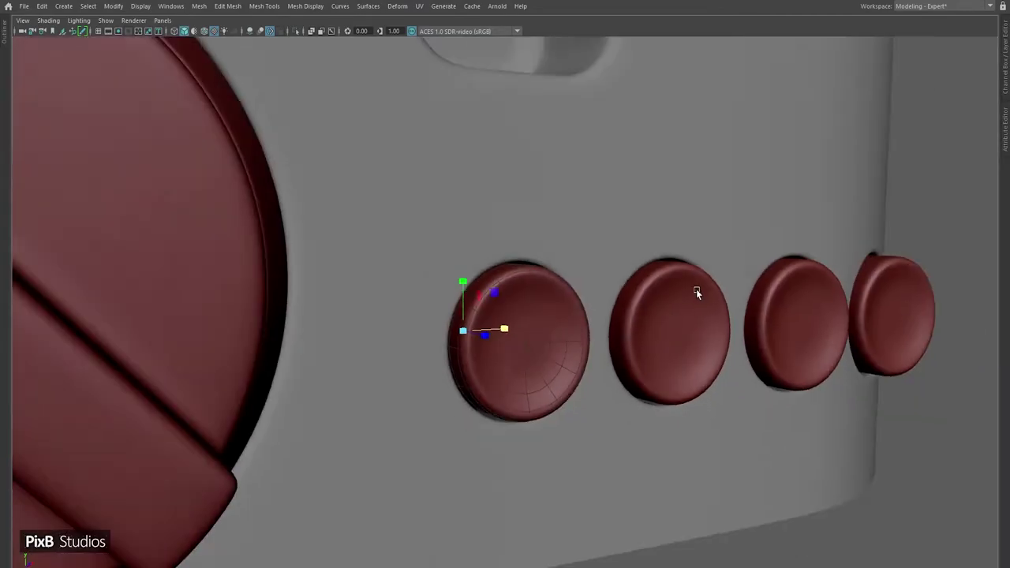
mouse_move(696, 288)
alt+mouse_down()
mouse_move(774, 400)
mouse_move(795, 400)
mouse_move(703, 305)
alt+mouse_up()
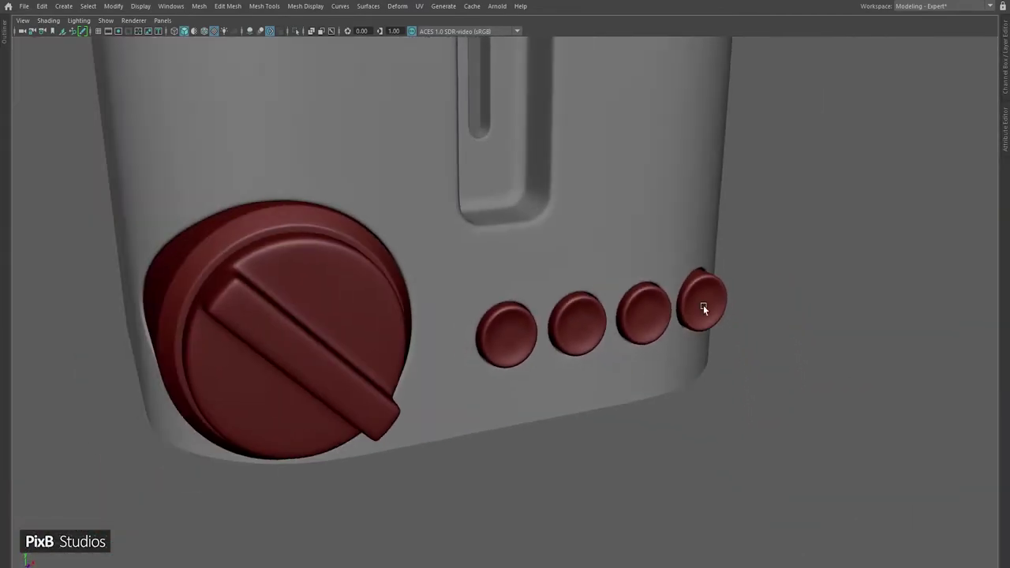
- Select the toaster body and inspect it from front, low and side angles
key(f)
key(w)
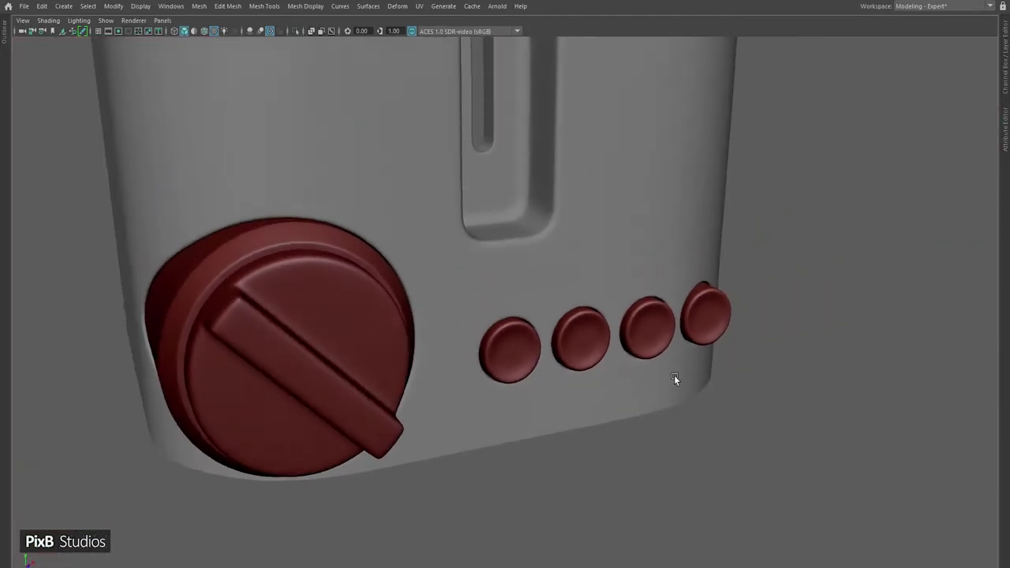
alt+drag(674, 378, 607, 219)
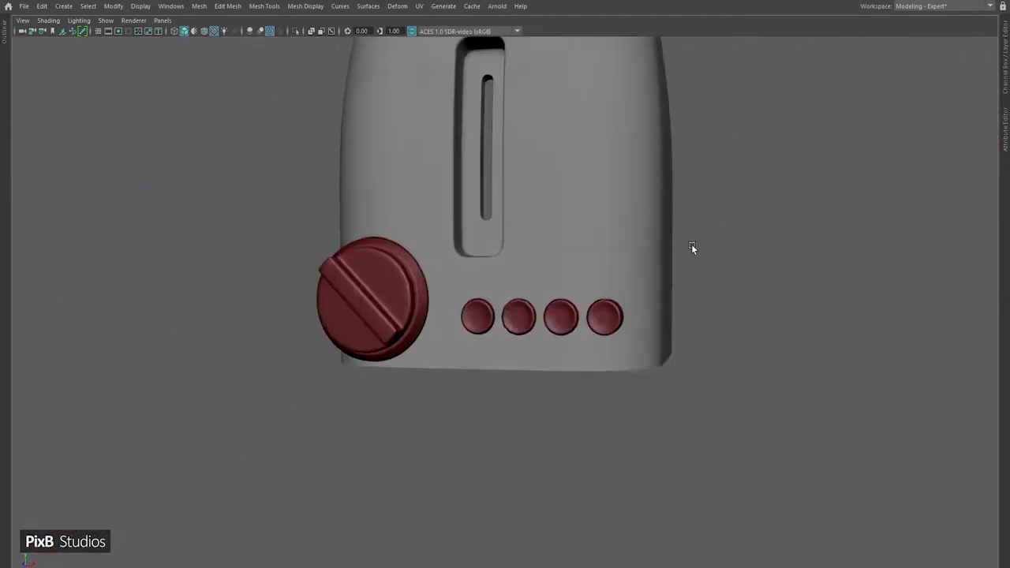
alt+drag(691, 247, 462, 332)
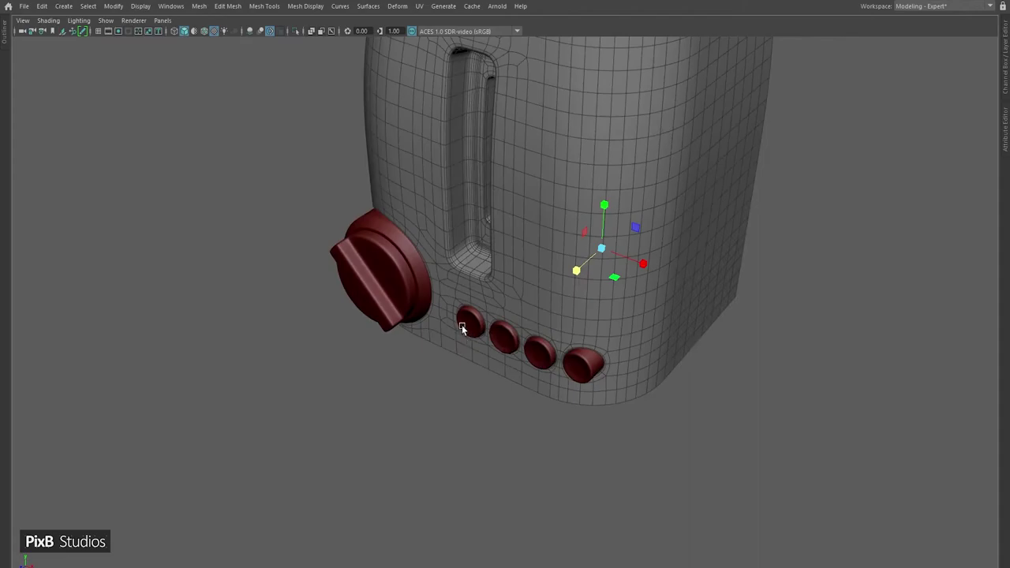
click(469, 323)
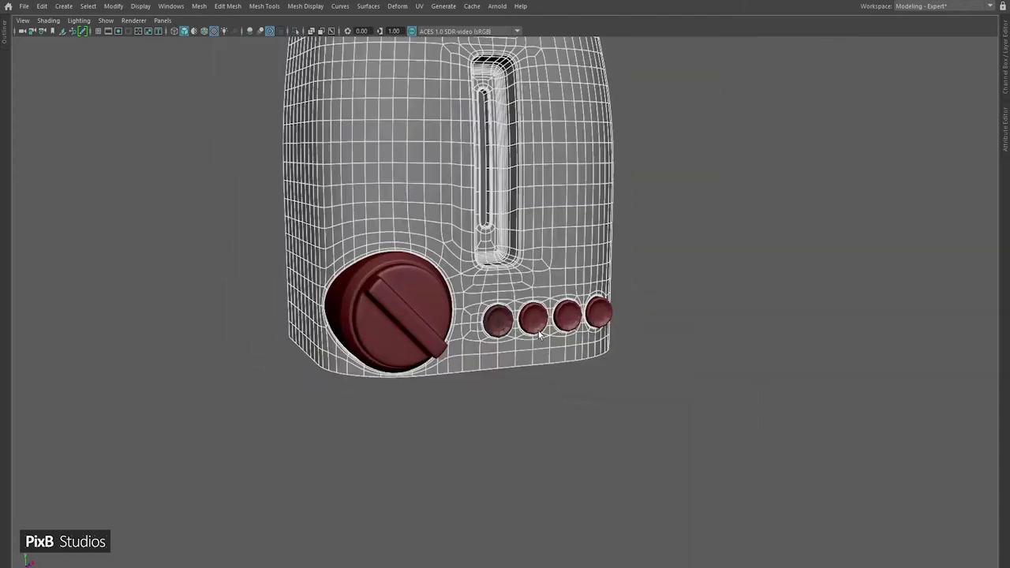
right_drag(611, 299, 717, 313)
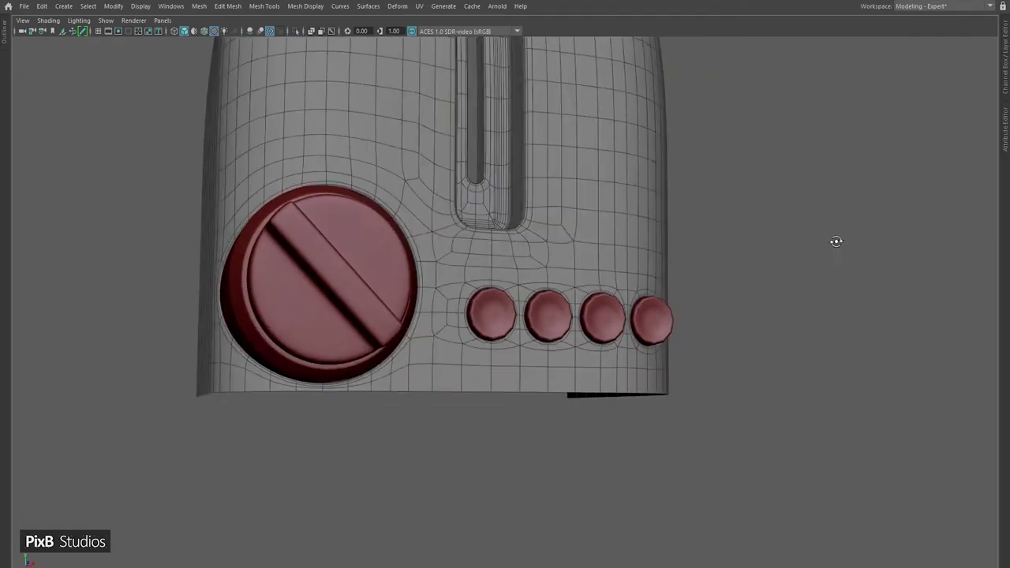
alt+drag(835, 242, 653, 264)
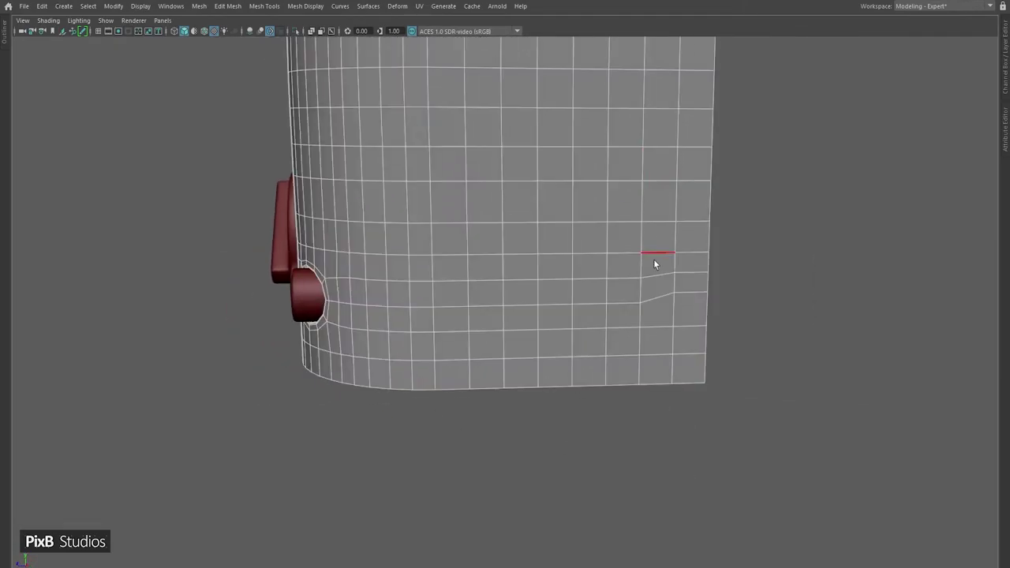
alt+right_drag(682, 250, 610, 245)
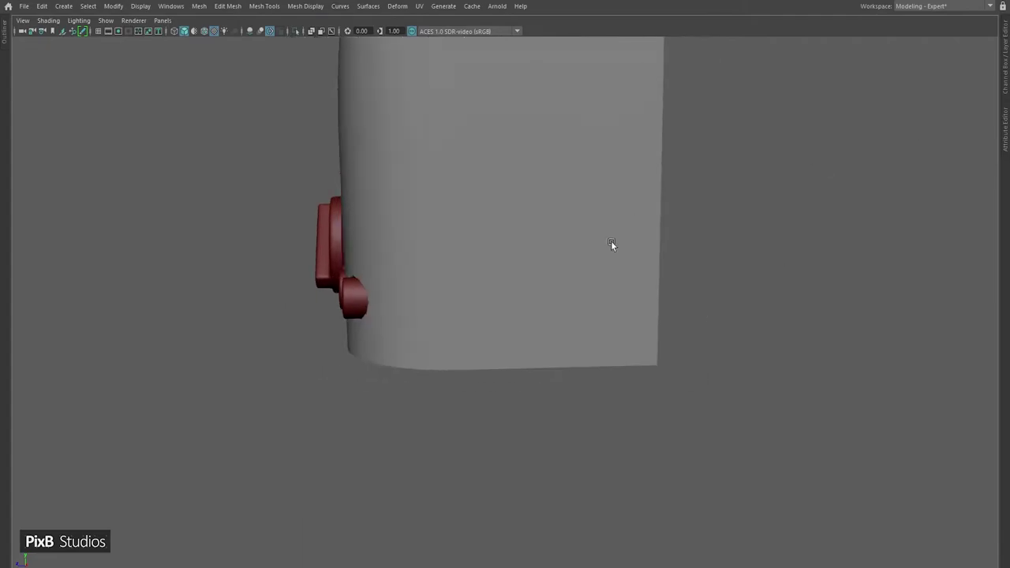
- Turn on Wireframe on Shaded, select the red knob, and open the Outliner
click(204, 31)
mouse_move(173, 142)
alt+mouse_down()
mouse_move(131, 214)
mouse_move(378, 284)
mouse_move(418, 338)
mouse_move(433, 294)
mouse_move(473, 295)
alt+mouse_up()
key(F10)
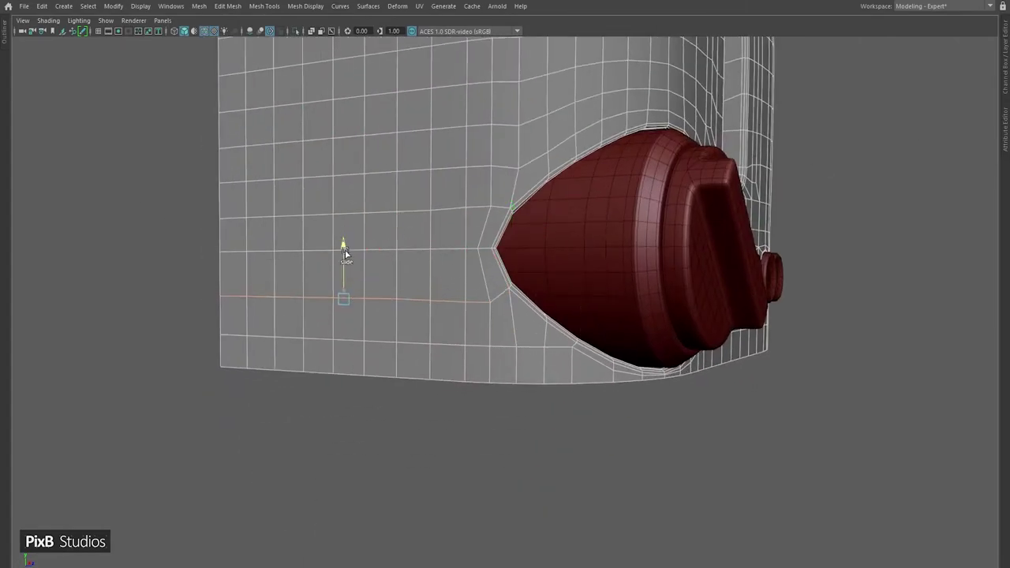
click(490, 275)
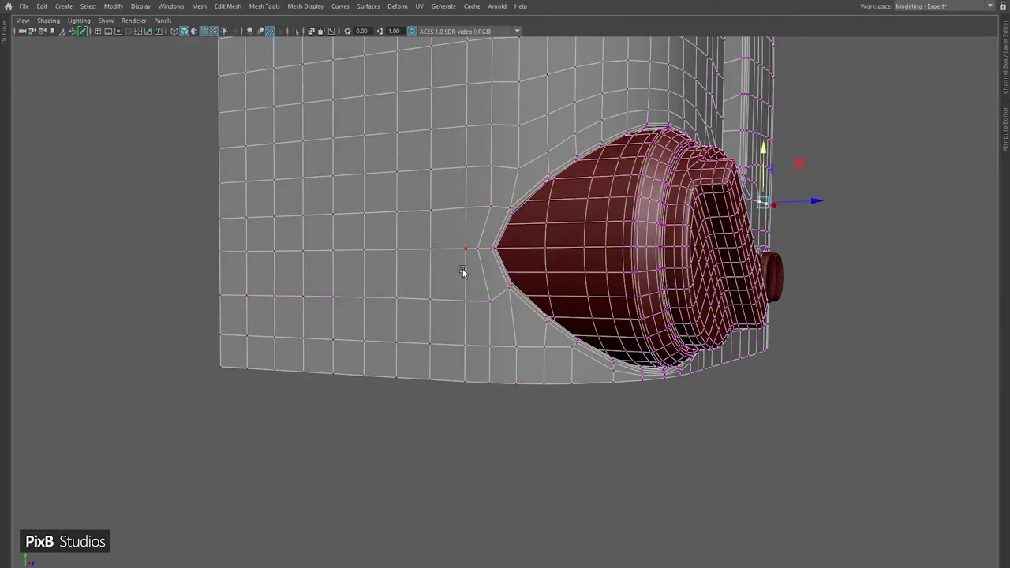
alt+drag(465, 270, 544, 142)
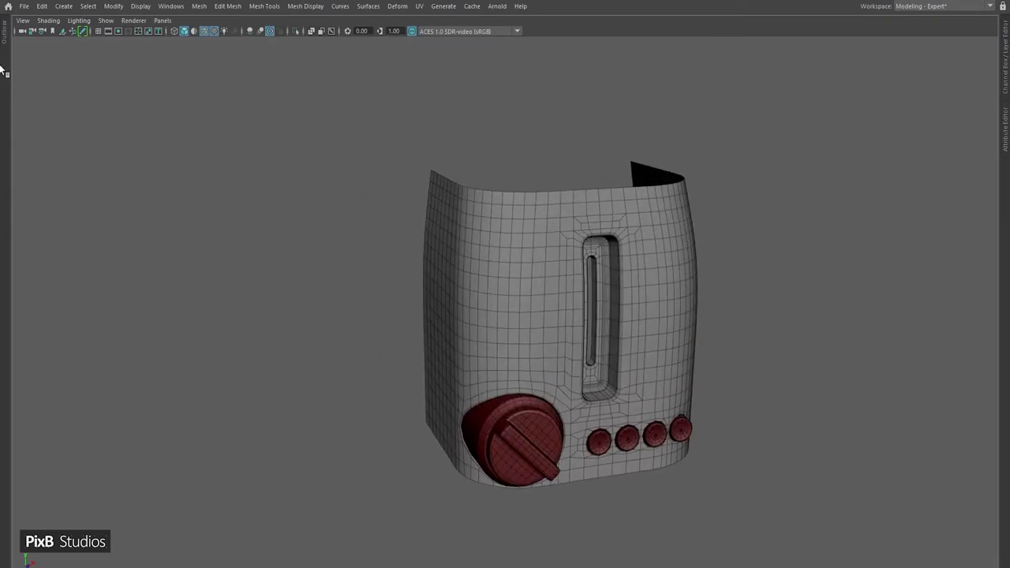
click(4, 67)
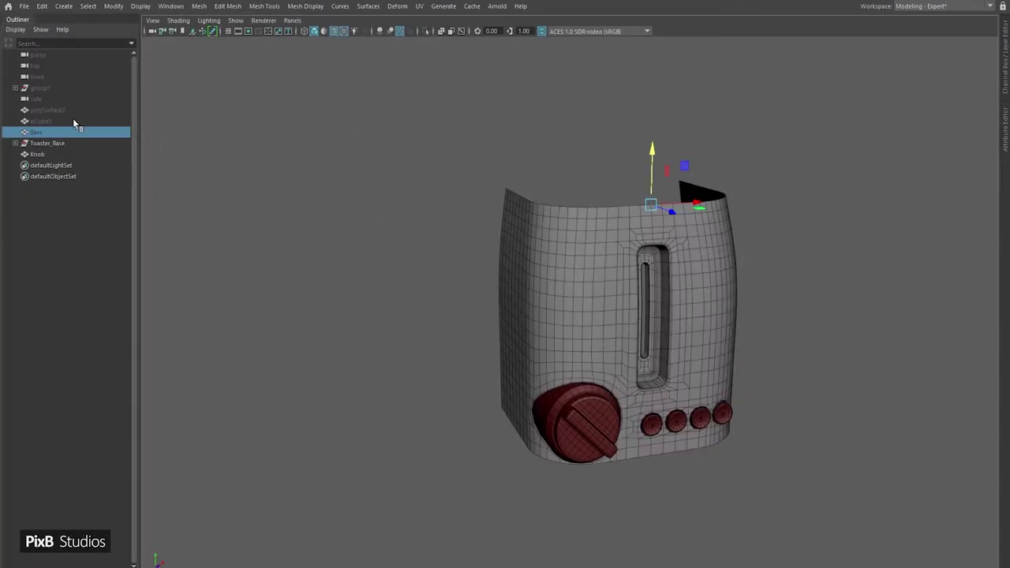
- Unhide and isolate pCube3, then duplicate it and hide the duplicate
click(73, 121)
key(shift+h)
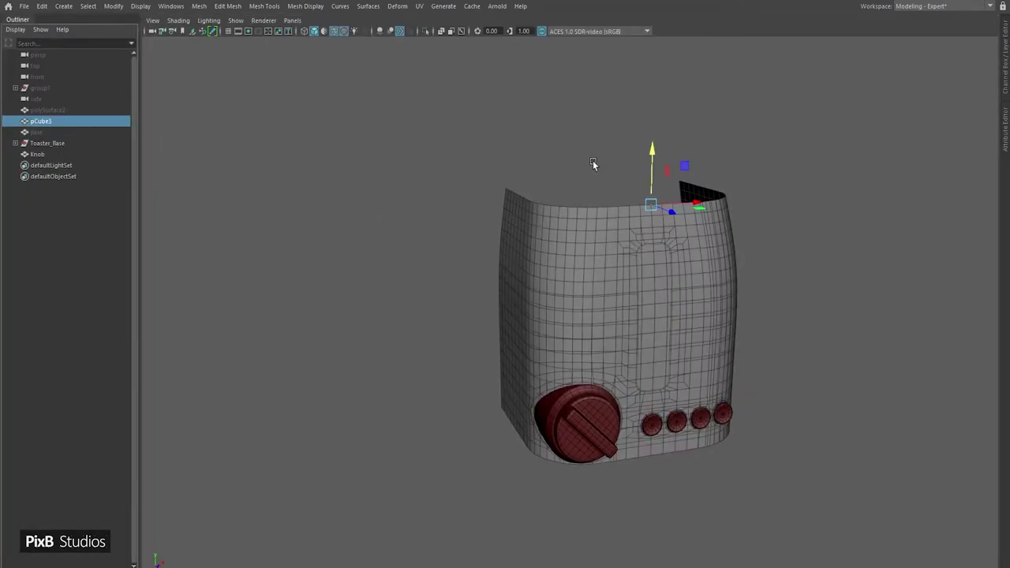
key(ctrl+1)
alt+drag(468, 147, 638, 296)
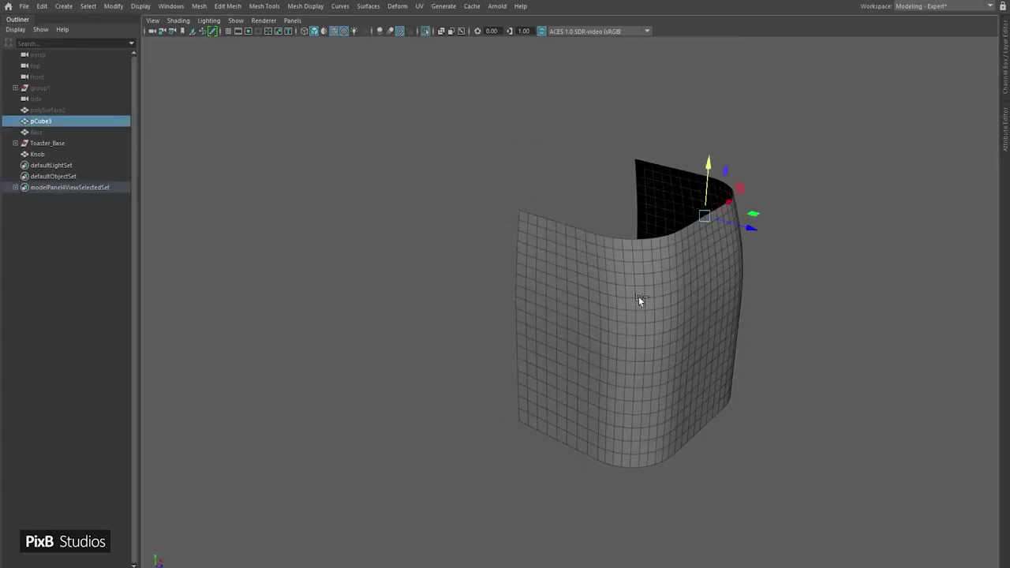
key(ctrl+d)
key(ctrl+h)
- Reset pCube3's translate and scale, and set a mirrored Scale Z value
click(524, 216)
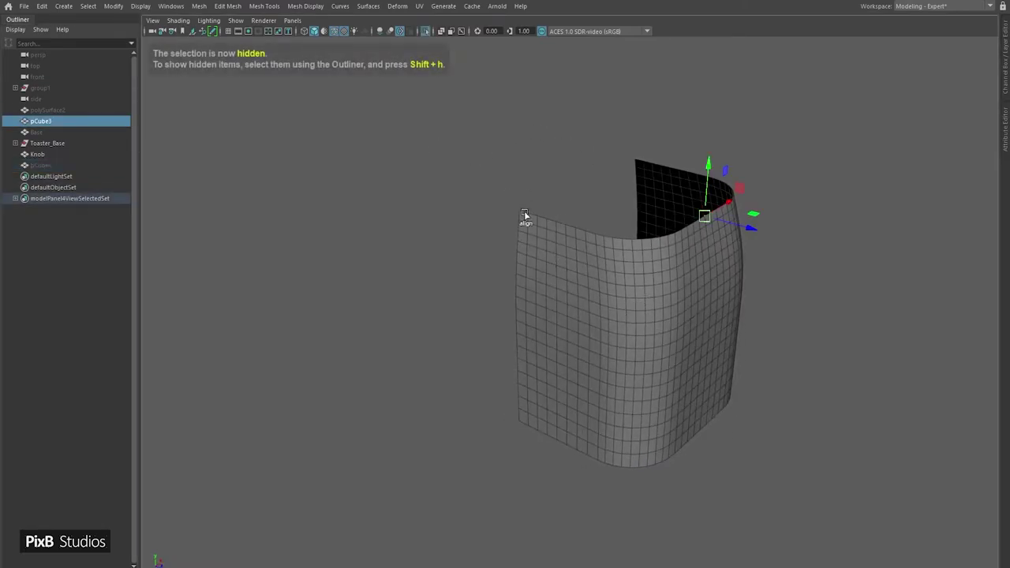
click(1005, 59)
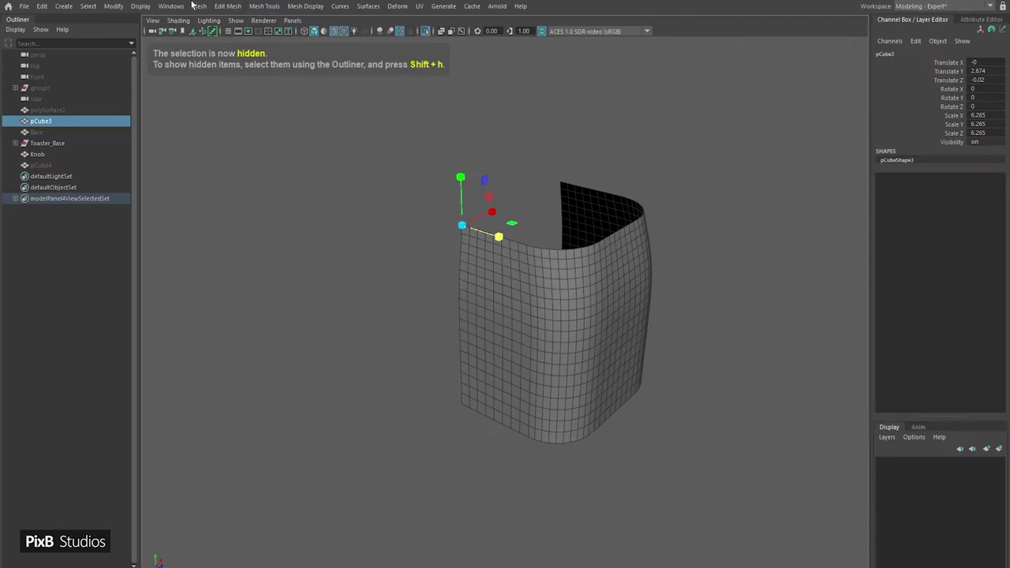
click(113, 7)
click(162, 47)
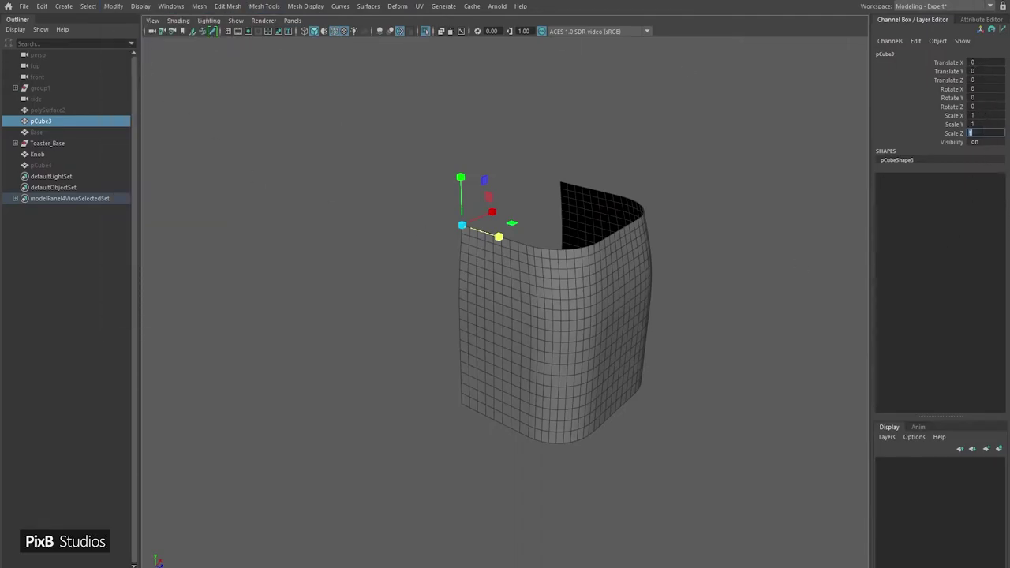
key(Return)
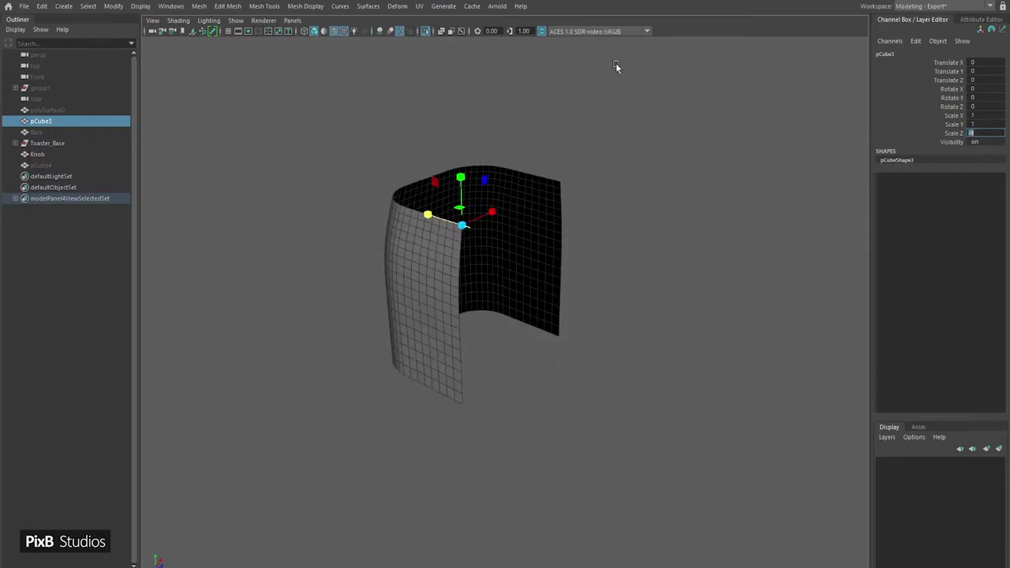
- Bring the full toaster back and select pCube3 together with polySurface3
click(426, 32)
scroll(527, 232, up, 5)
alt+drag(526, 232, 515, 250)
shift+click(514, 250)
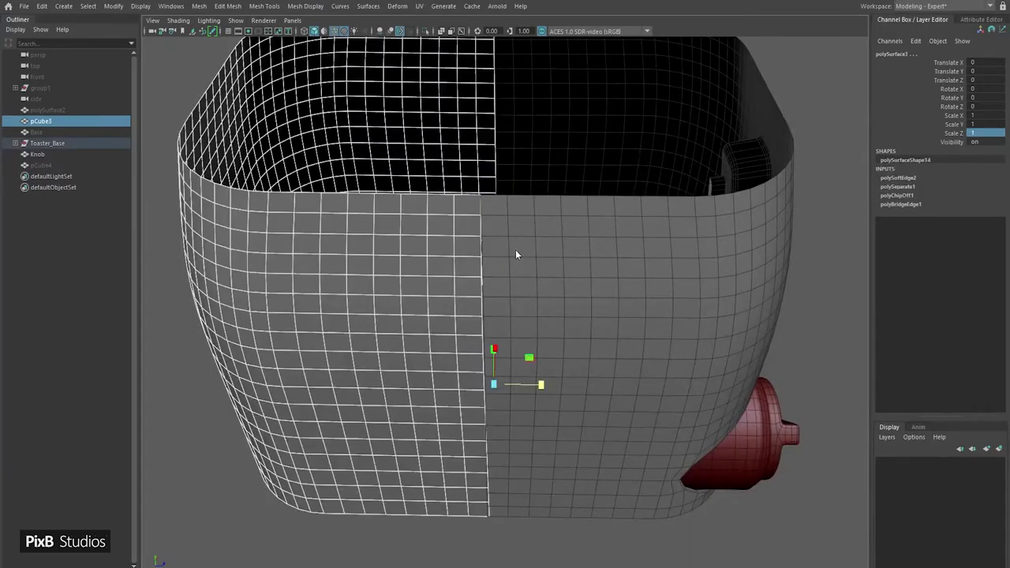
shift+right_drag(515, 249, 508, 484)
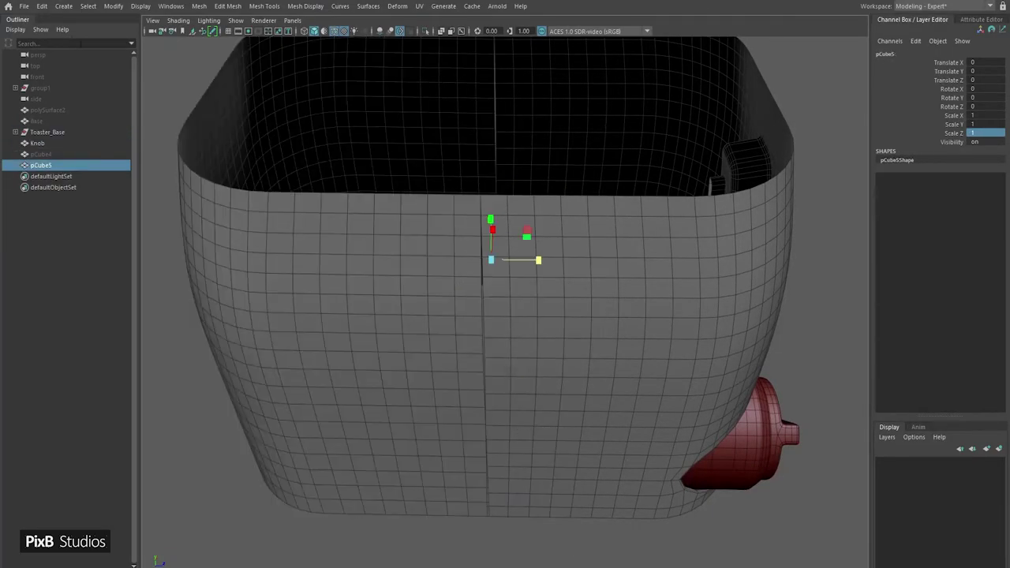
key(ctrl+space)
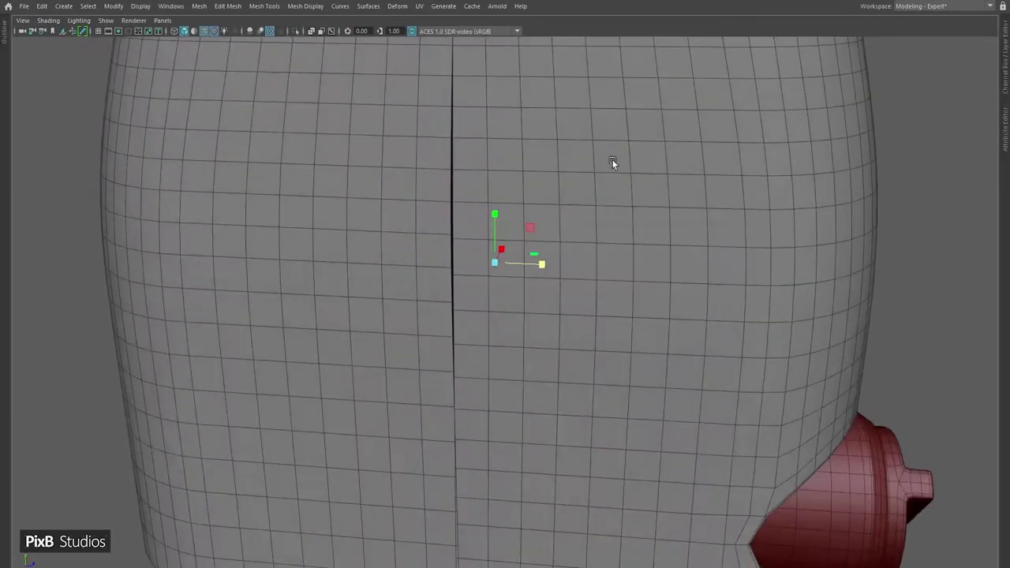
- Switch to the left side view and zoom in on the adjusted centre vertex column
key(space)
drag(586, 151, 567, 146)
scroll(577, 223, up, 3)
scroll(586, 242, down, 2)
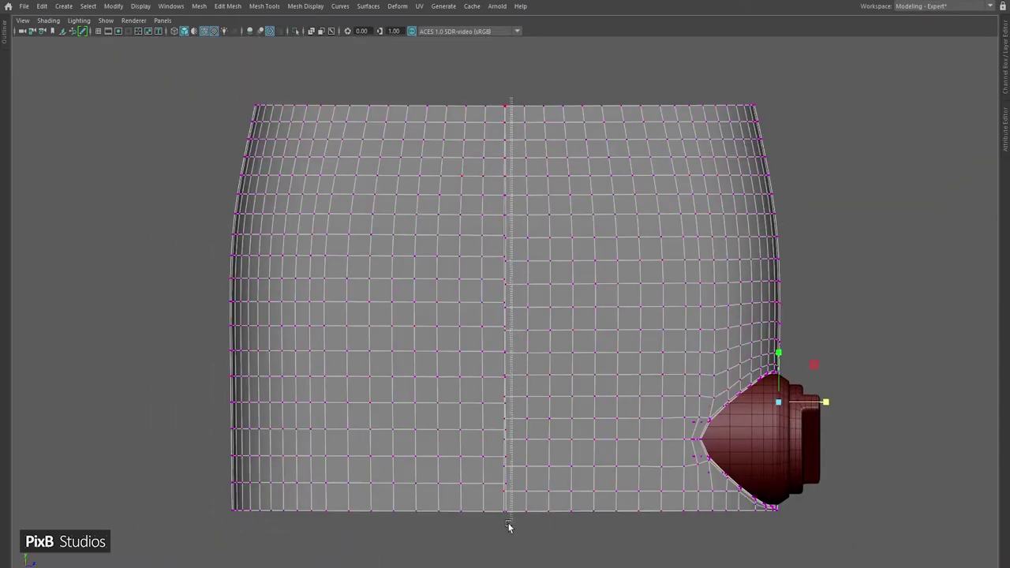
alt+middle_drag(495, 530, 496, 404)
scroll(592, 299, up, 5)
alt+middle_drag(592, 300, 552, 364)
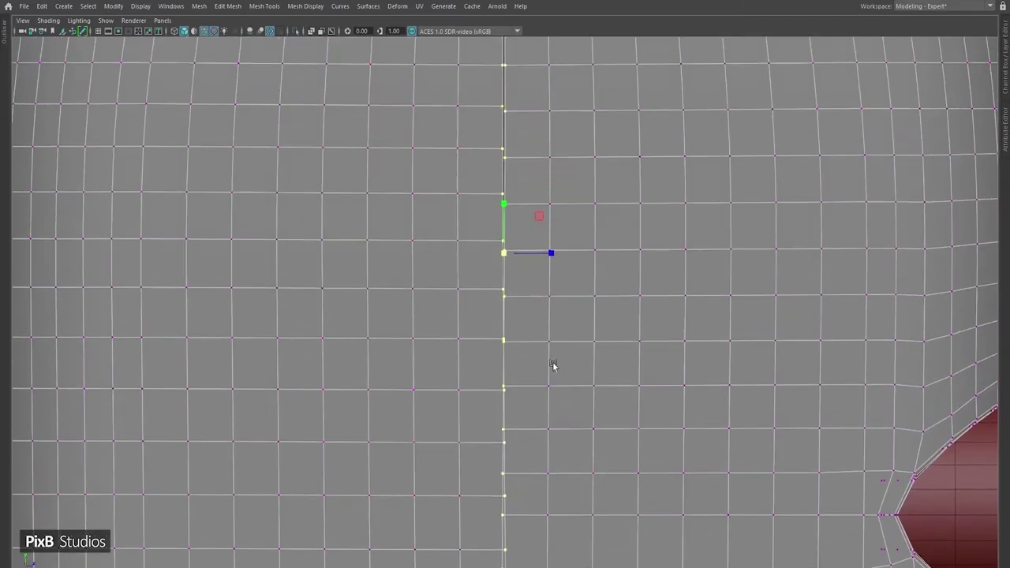
scroll(440, 403, down, 6)
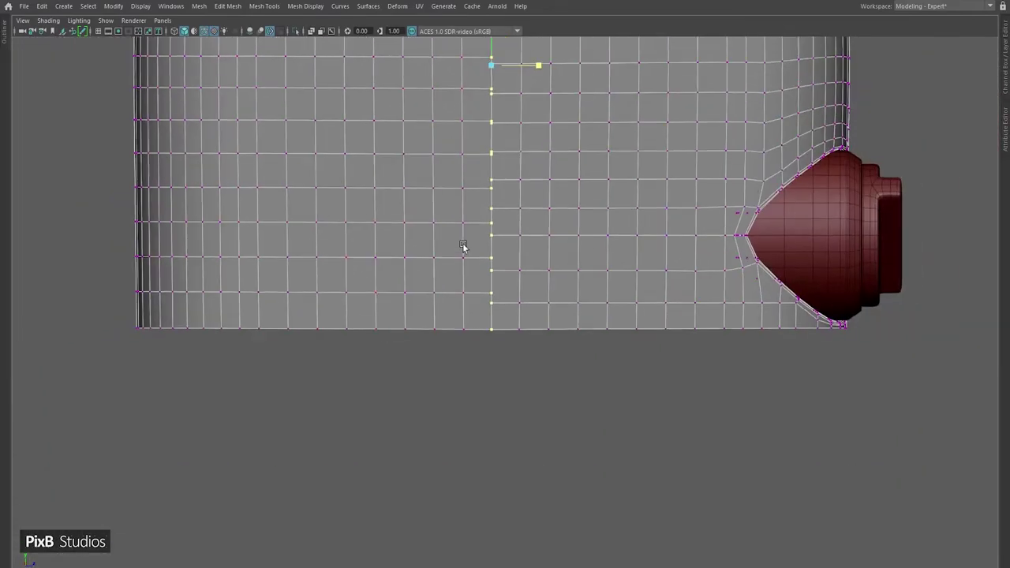
alt+drag(465, 245, 528, 224)
alt+middle_drag(527, 224, 521, 270)
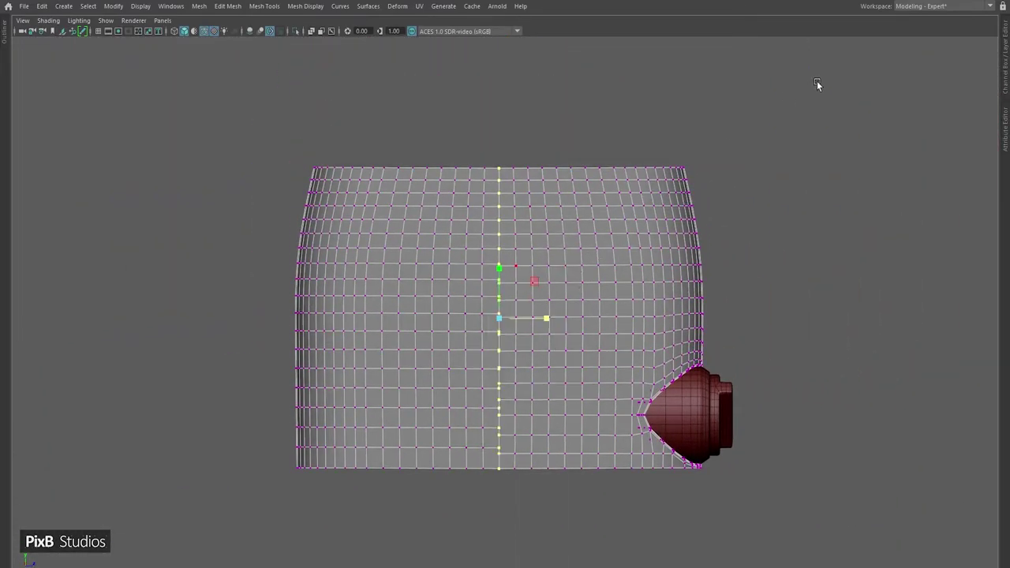
- Exit vertex editing and return to the Perspective view at an oblique angle
key(F8)
key(space)
drag(669, 174, 458, 176)
- Extrude the top opening's rim edges with inward thickness
scroll(641, 240, up, 3)
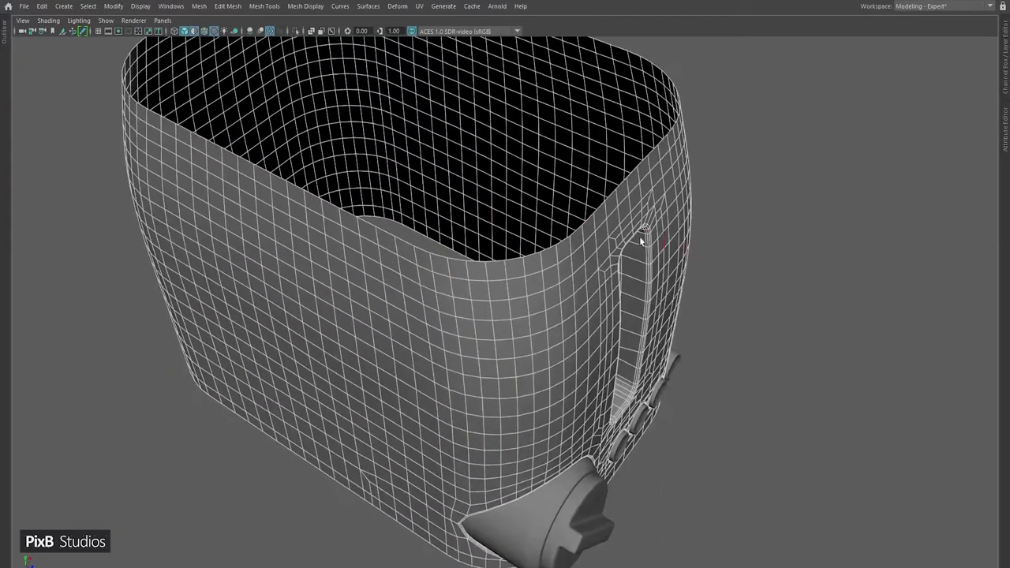
alt+drag(582, 221, 550, 221)
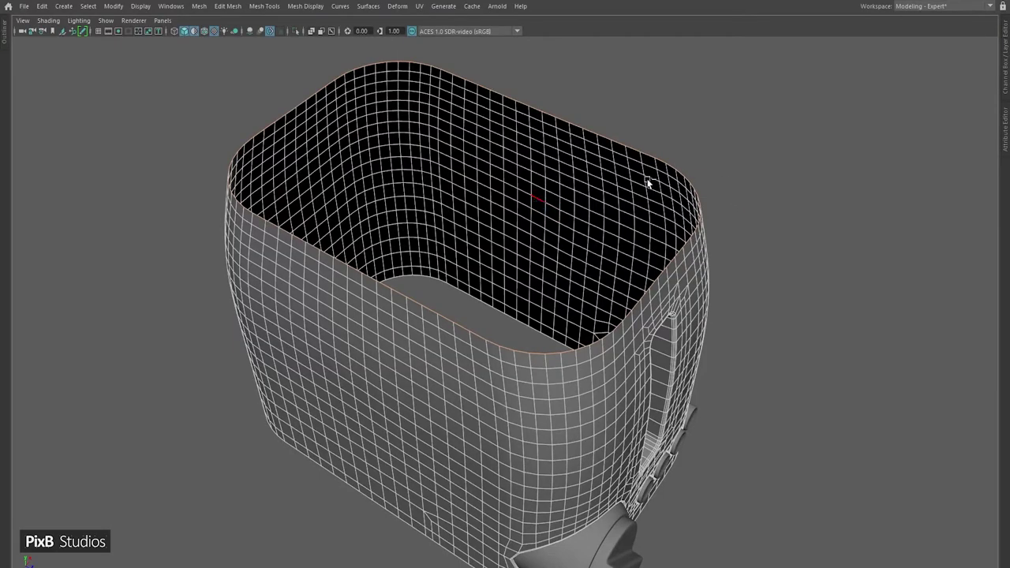
key(ctrl+e)
drag(774, 170, 555, 159)
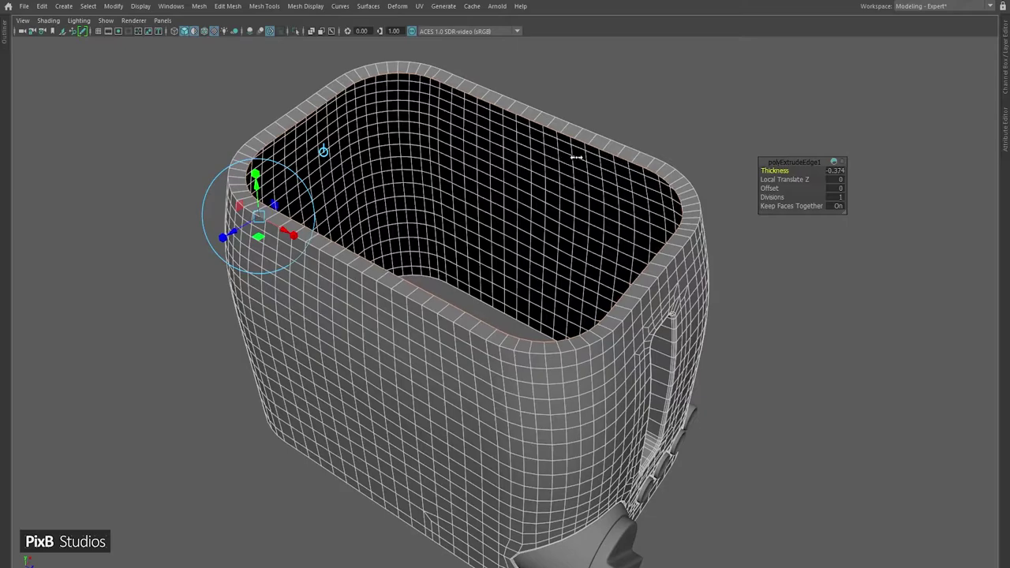
scroll(605, 158, up, 5)
key(w)
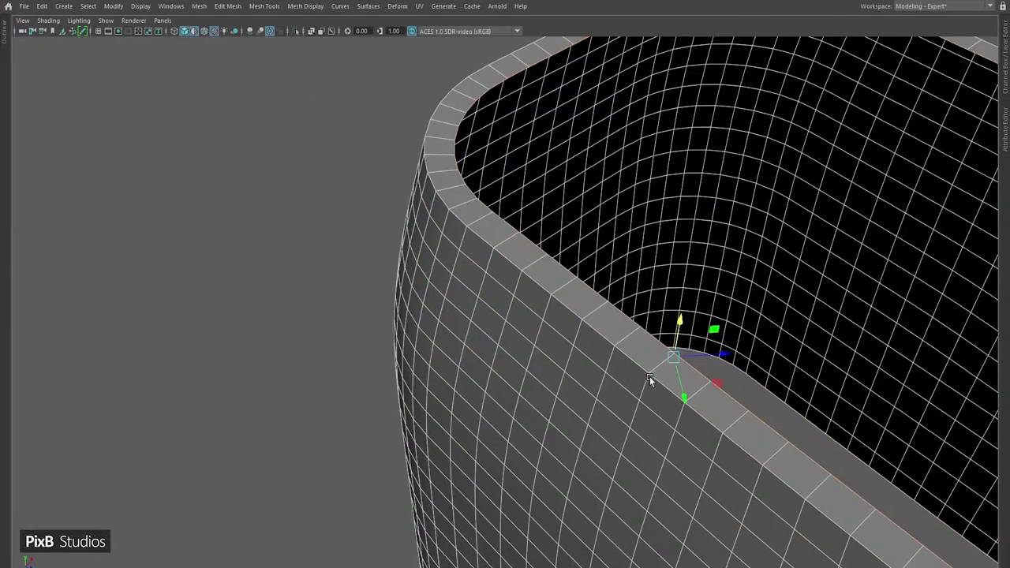
alt+drag(649, 376, 623, 302)
- Extrude the rim edges a second time and check the rounded corner
key(ctrl+e)
key(w)
alt+drag(549, 258, 482, 179)
scroll(484, 224, down, 5)
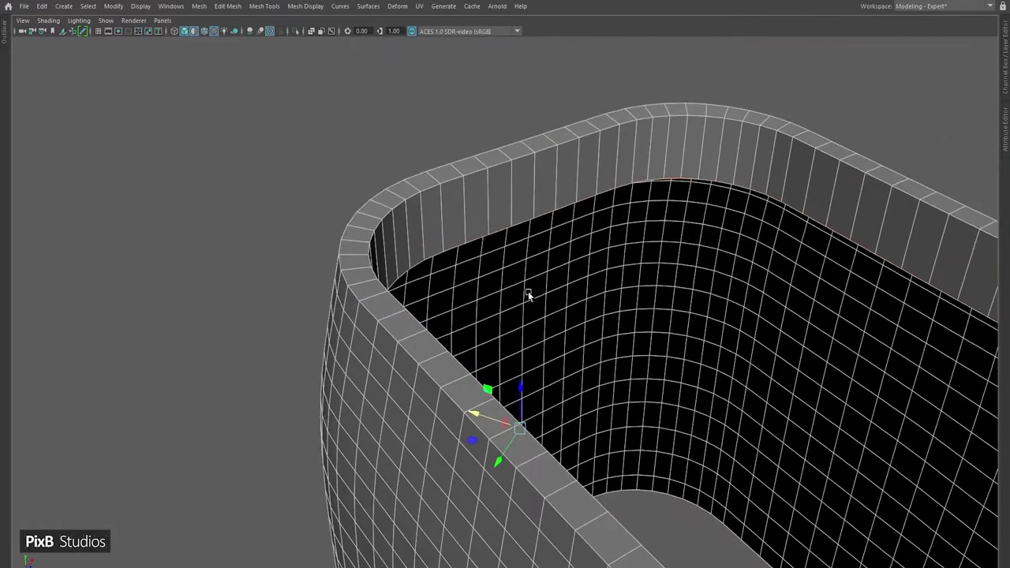
alt+drag(527, 293, 424, 209)
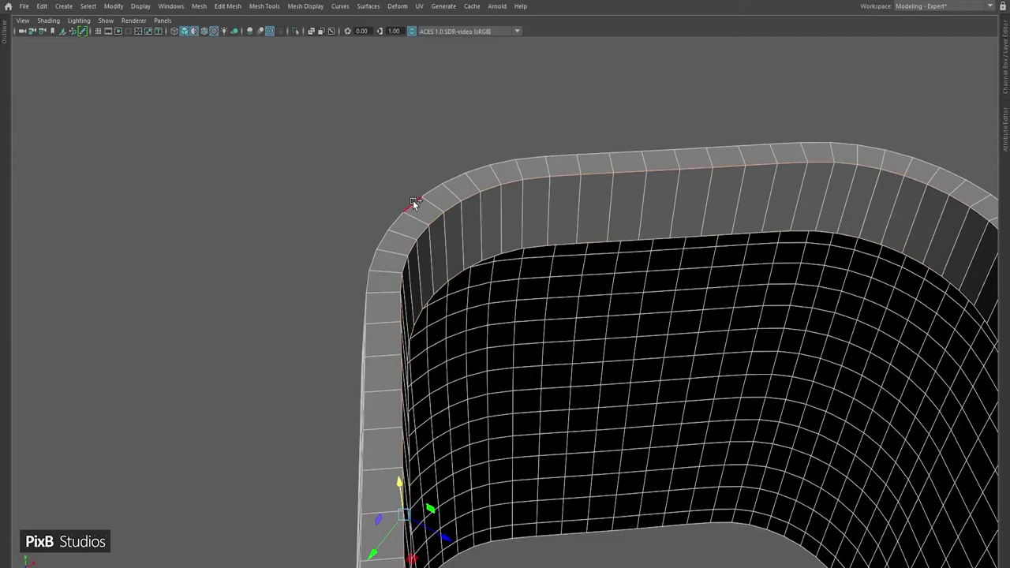
alt+drag(350, 191, 489, 254)
- Bevel the rim edges with additional segments
key(ctrl+b)
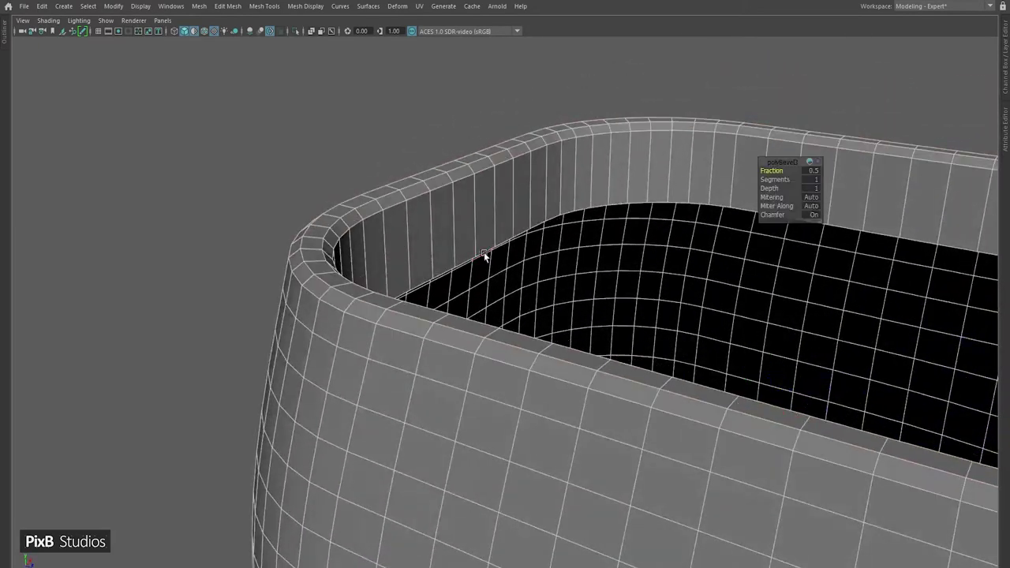
drag(765, 179, 679, 183)
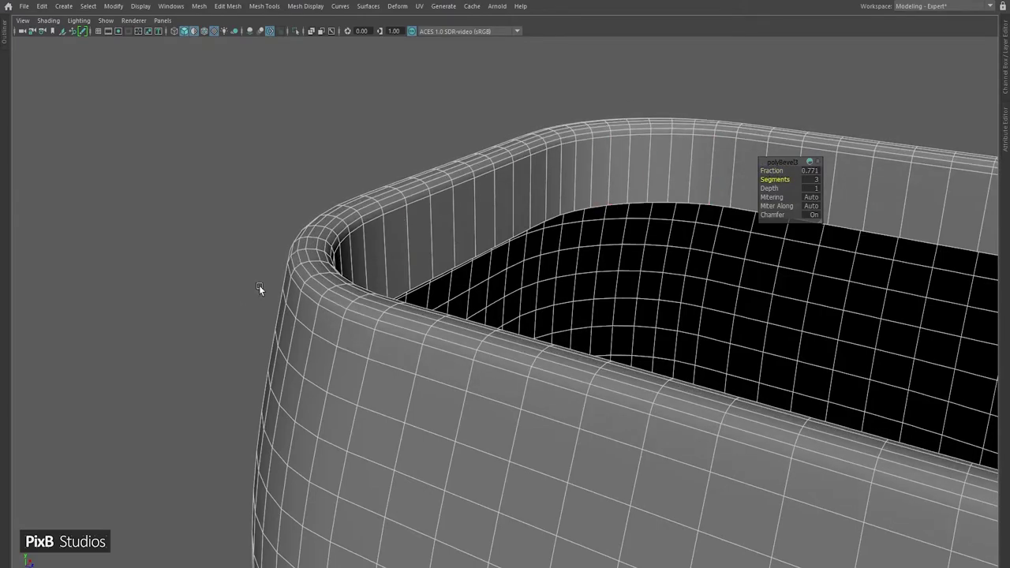
scroll(366, 189, up, 5)
double_click(386, 175)
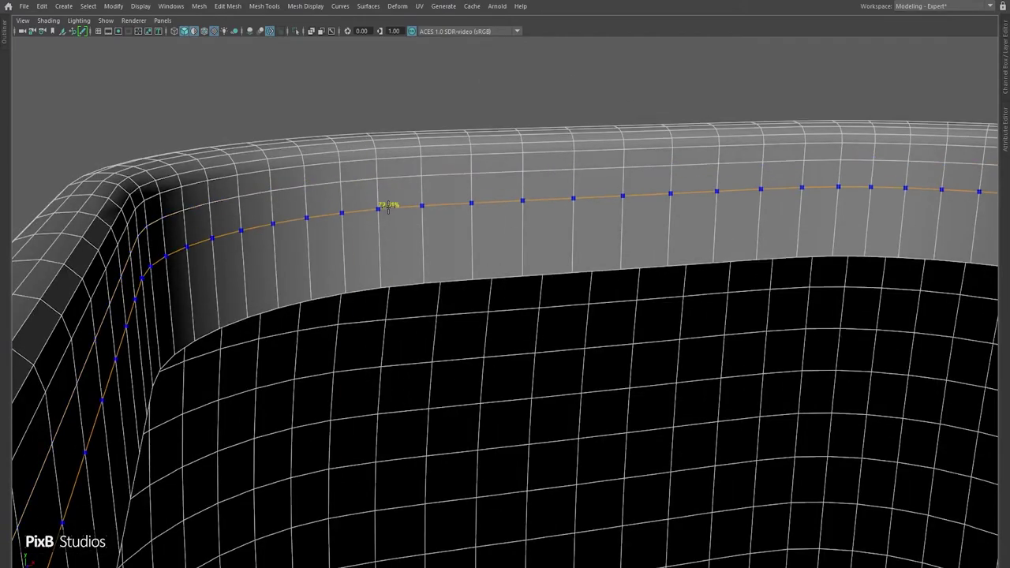
key(F11)
- Switch to face selection, isolate the object and select the rim faces
alt+drag(505, 74, 415, 199)
right_drag(491, 170, 518, 368)
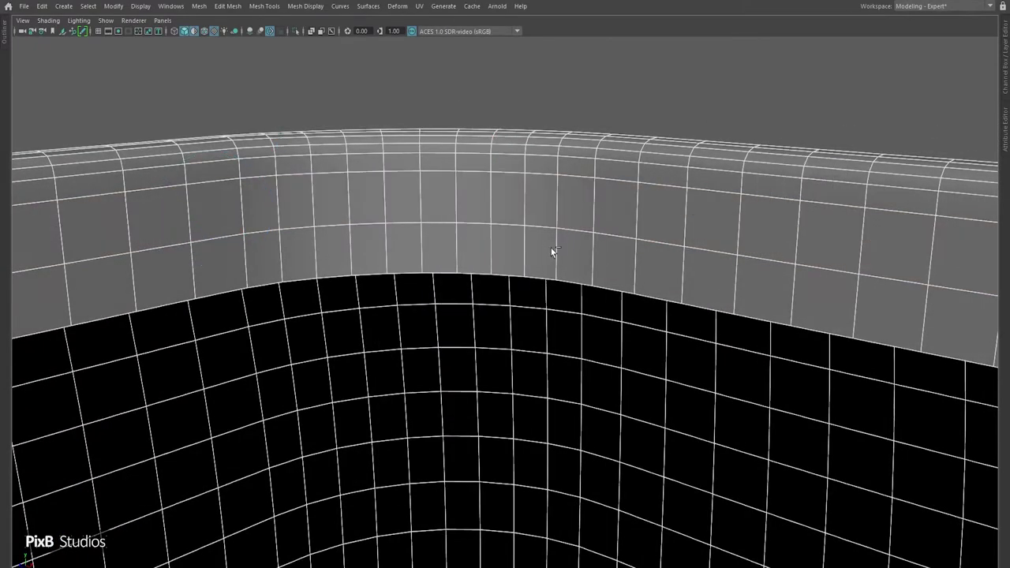
key(f)
scroll(597, 216, up, 3)
key(ctrl+1)
alt+drag(597, 216, 595, 232)
right_drag(595, 232, 612, 224)
- Turn on wireframe, add the rim's corner faces to the selection, and isolate them
click(249, 31)
click(204, 31)
mouse_move(584, 181)
alt+mouse_down()
mouse_move(604, 196)
mouse_move(568, 218)
alt+mouse_up()
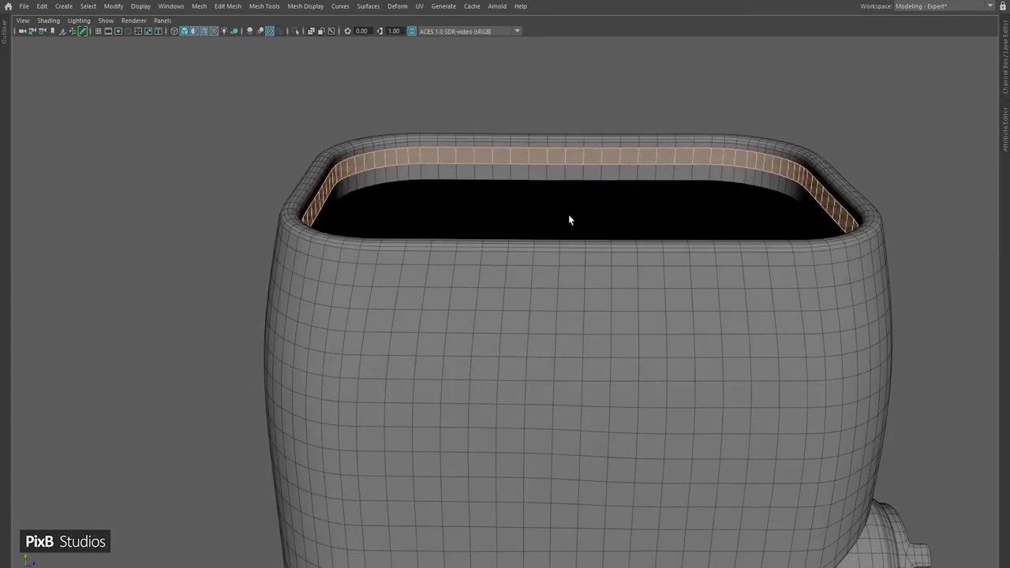
drag(250, 90, 403, 324)
alt+drag(559, 414, 335, 363)
key(ctrl+1)
- Cap the open rim strip into a solid slab with Fill Hole
key(w)
alt+drag(364, 155, 568, 300)
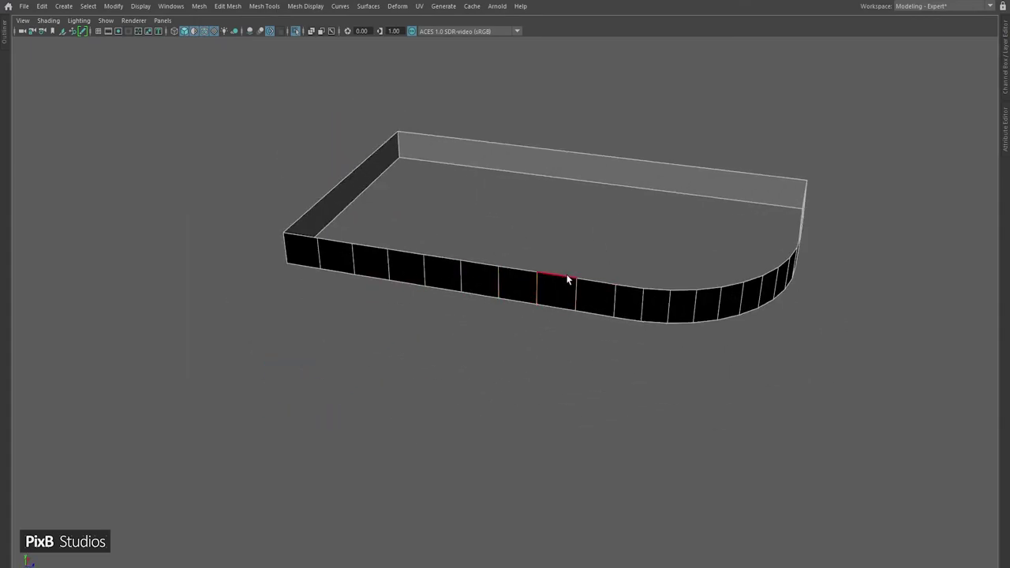
alt+drag(596, 205, 507, 337)
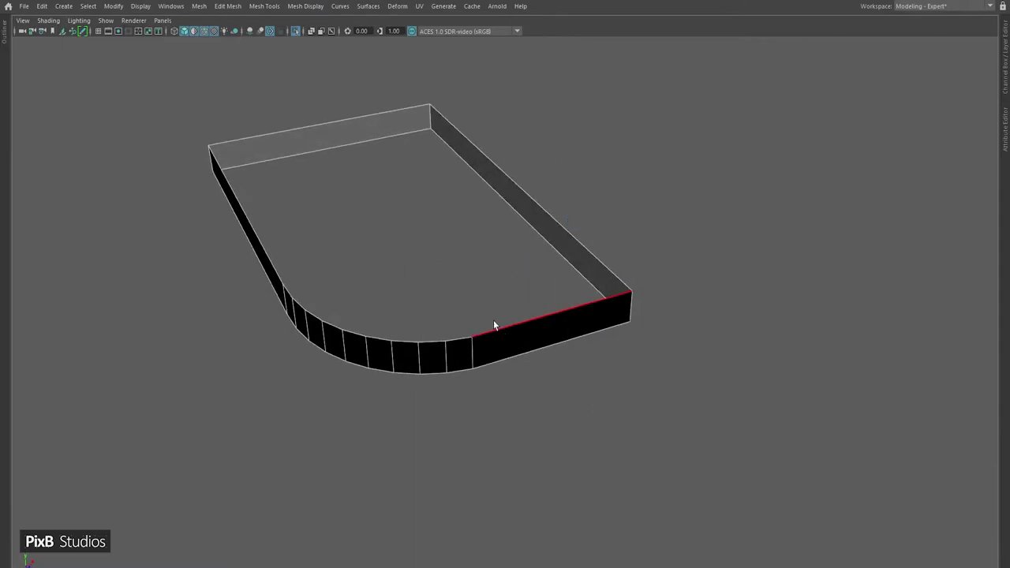
right_drag(523, 231, 497, 291)
- Reverse the slab's normals with Mesh Display > Reverse and hide the menu bar
key(space)
drag(477, 315, 490, 269)
key(ctrl+m)
- Add new edge loops across and along the slab's rounded end with Multi-Cut
mouse_move(419, 212)
alt+mouse_down()
mouse_move(487, 250)
mouse_move(597, 246)
mouse_move(384, 386)
alt+mouse_up()
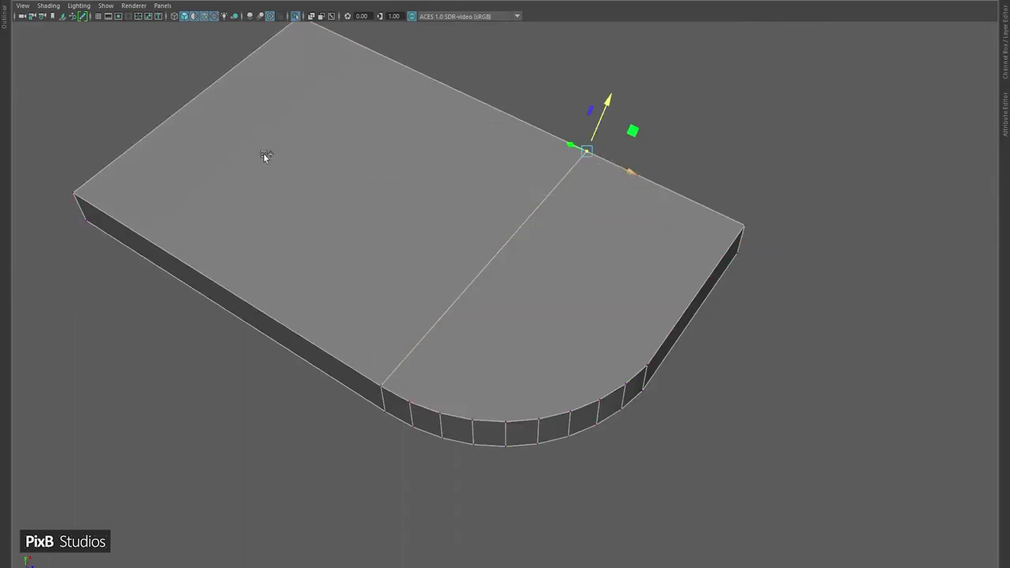
alt+drag(582, 322, 481, 78)
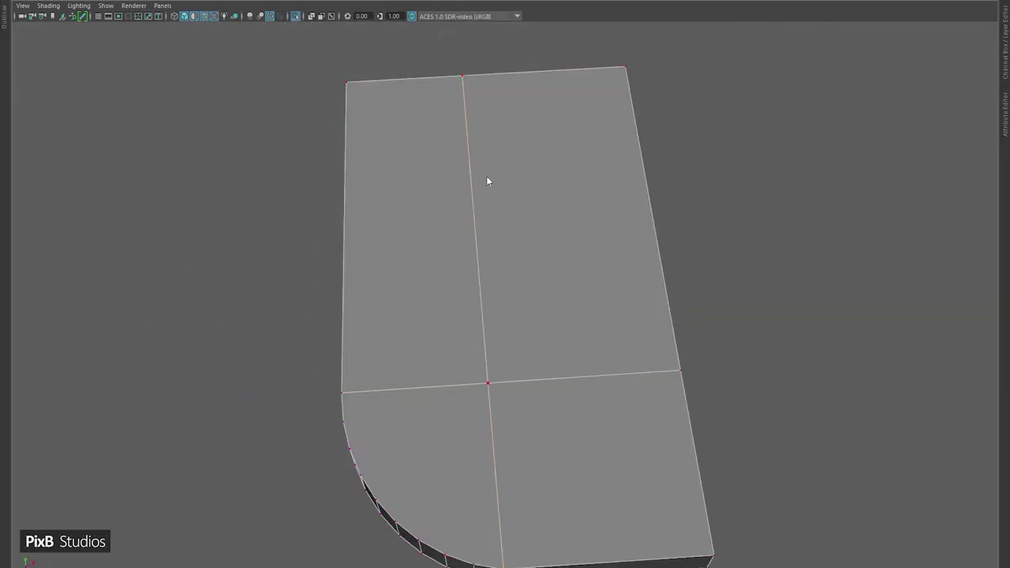
alt+drag(488, 181, 489, 504)
alt+drag(542, 485, 524, 331)
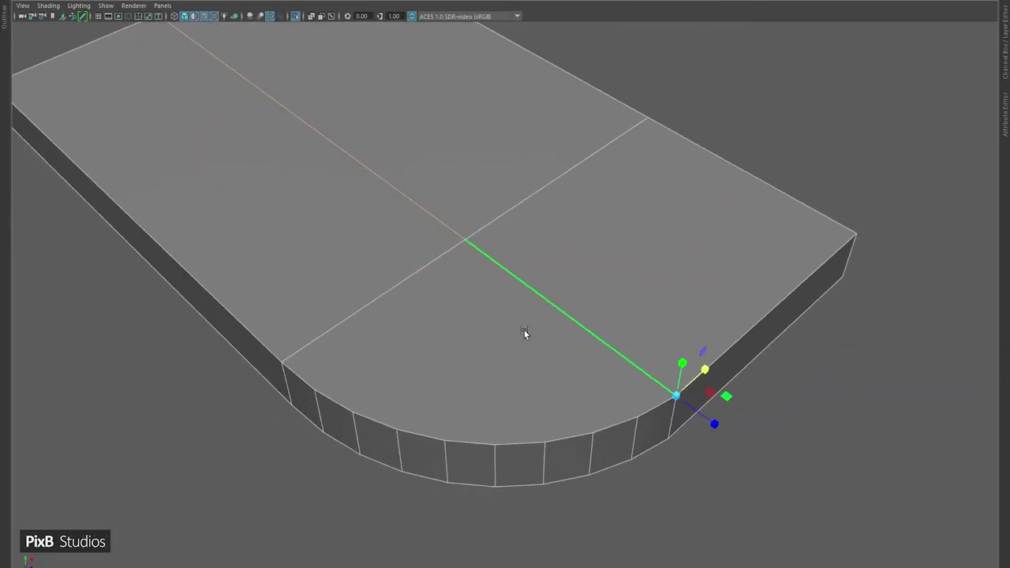
alt+drag(675, 148, 578, 68)
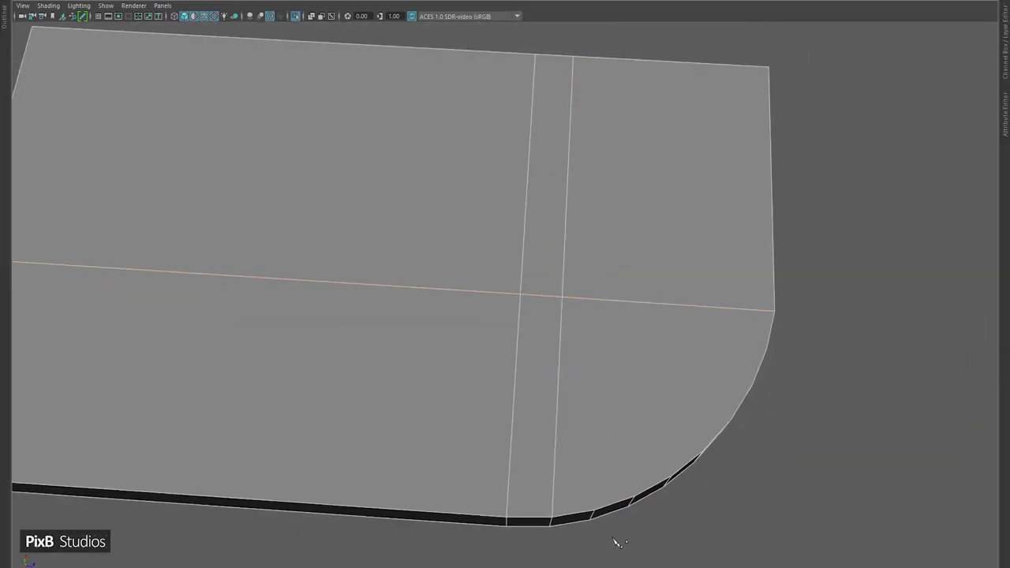
alt+drag(631, 488, 444, 434)
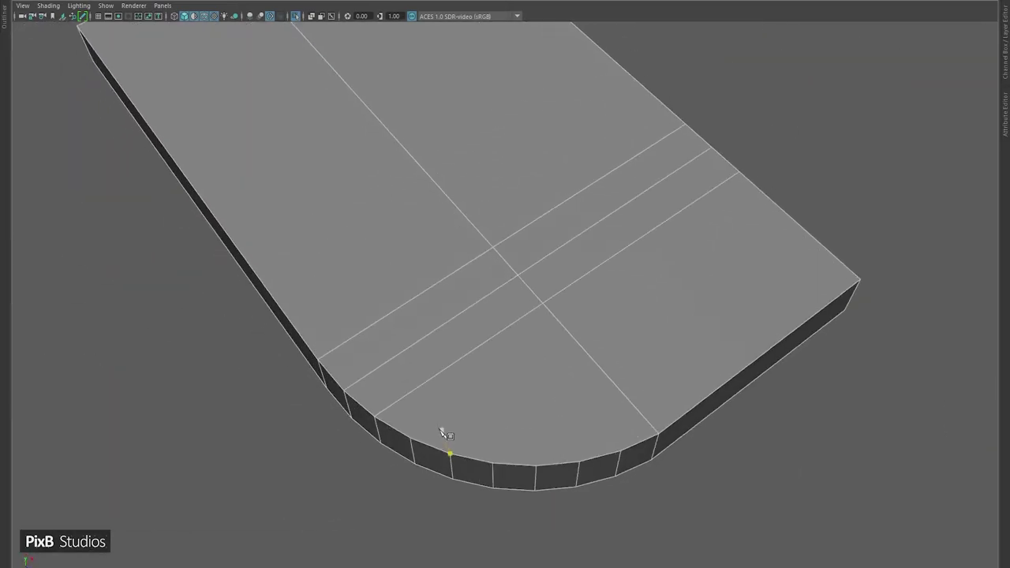
click(769, 209)
click(504, 339)
alt+drag(505, 339, 463, 332)
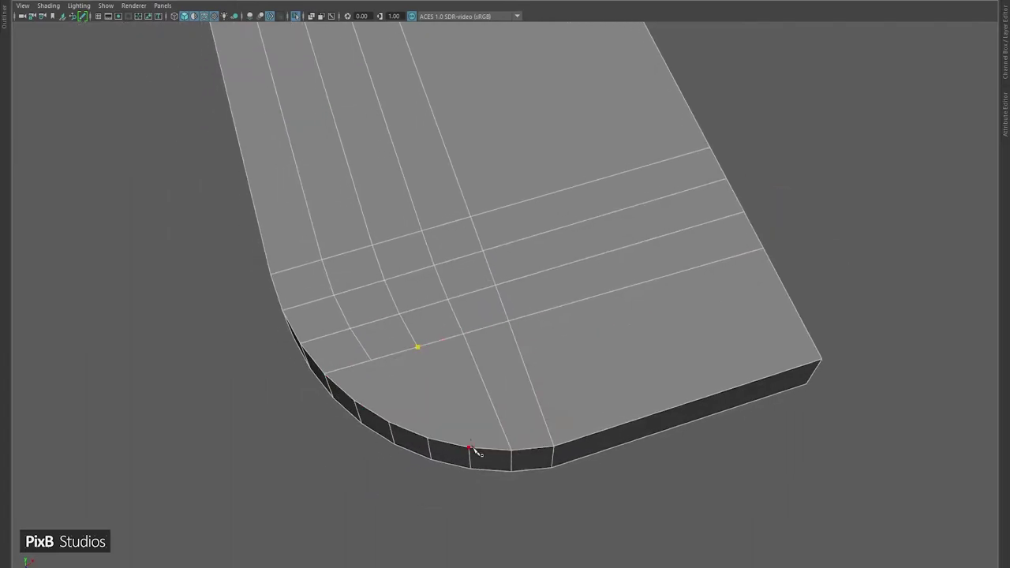
alt+drag(436, 430, 578, 322)
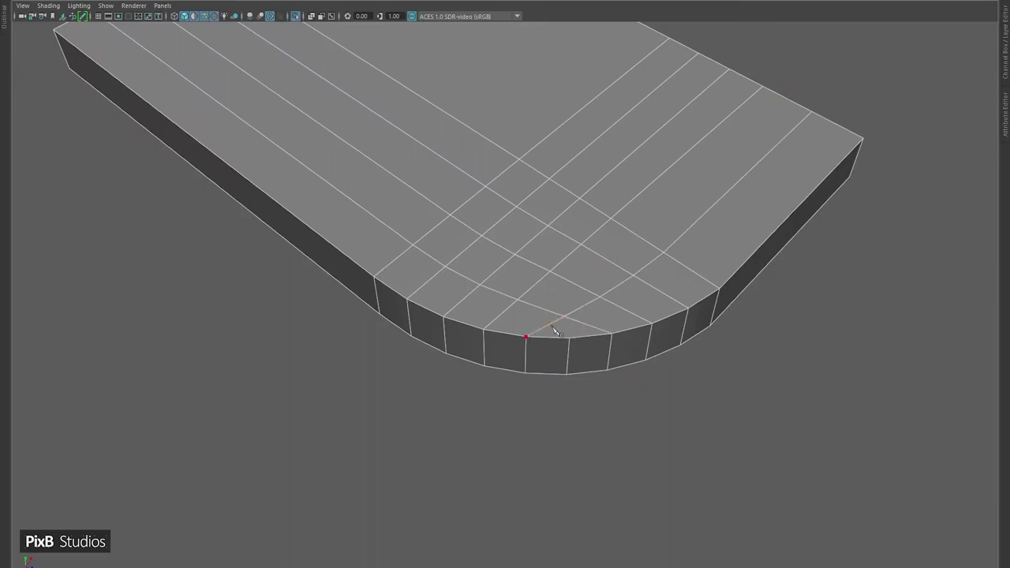
- Smooth the edge flow of a selected loop on the slab with Edit Edge Flow
double_click(540, 273)
shift+right_drag(623, 197, 623, 223)
alt+drag(527, 283, 518, 324)
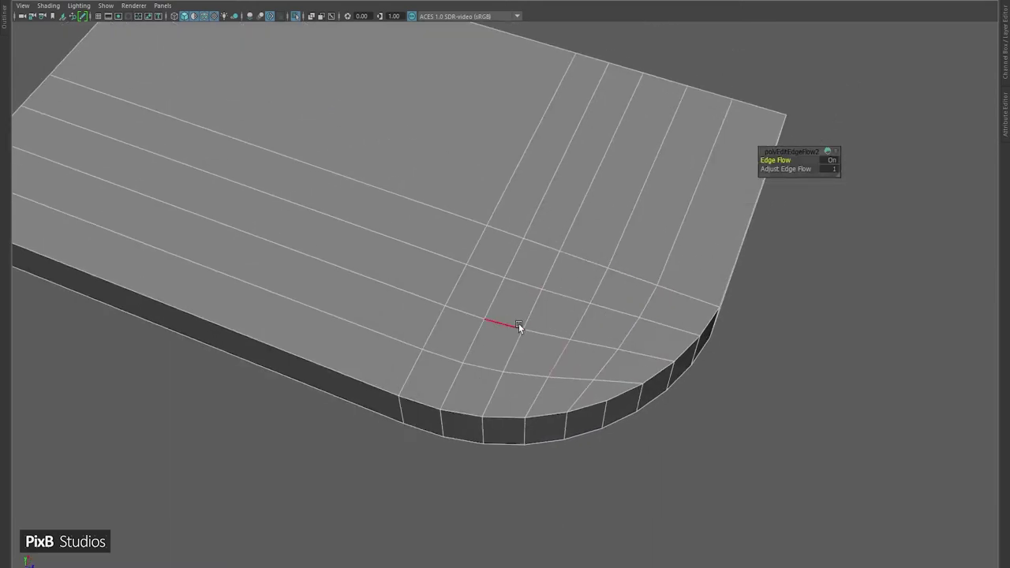
- Switch the viewport to the Top view
scroll(580, 237, down, 5)
alt+drag(580, 237, 591, 364)
key(space)
drag(625, 175, 541, 139)
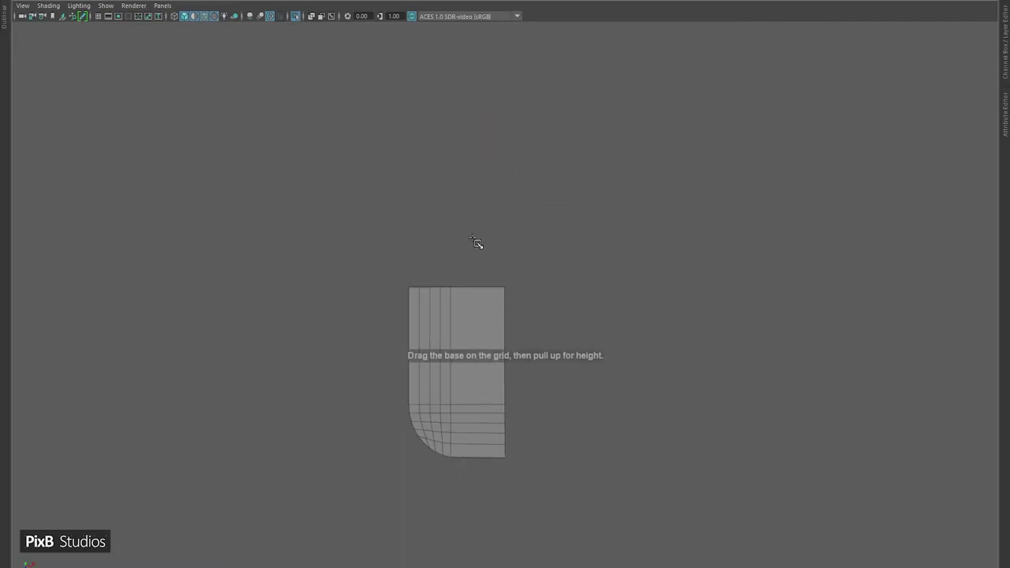
- Draw a box over the slab in Top view and stretch it along X
mouse_move(436, 198)
mouse_down()
mouse_move(504, 269)
mouse_move(473, 565)
mouse_up()
key(4)
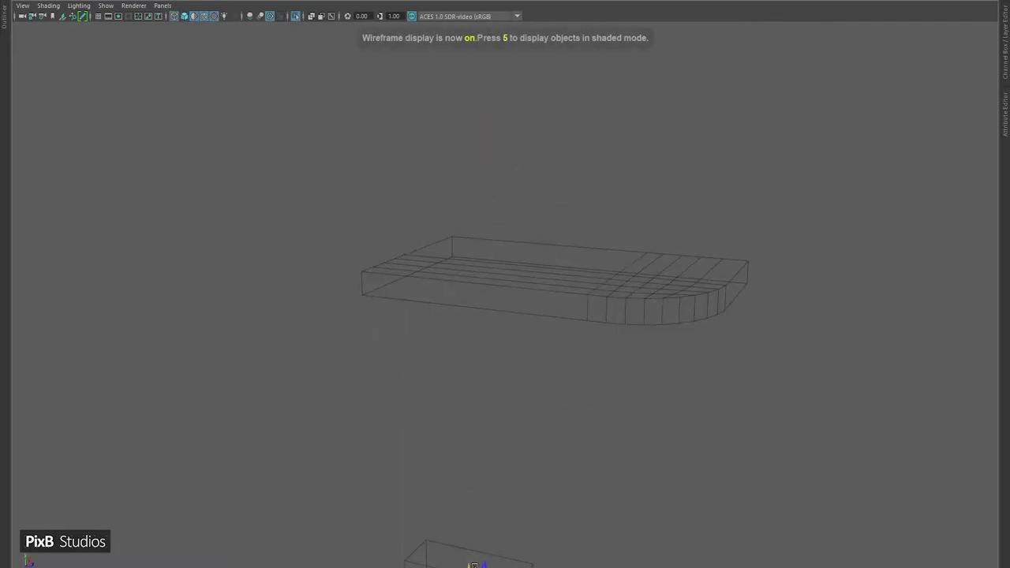
key(5)
mouse_move(509, 271)
mouse_down()
mouse_move(573, 282)
mouse_move(597, 208)
mouse_move(517, 249)
mouse_move(464, 252)
mouse_move(426, 205)
mouse_move(479, 181)
mouse_move(467, 232)
mouse_up()
- Cut a slot through the inner platform with a boolean difference using the box, then hide the toaster body
click(331, 15)
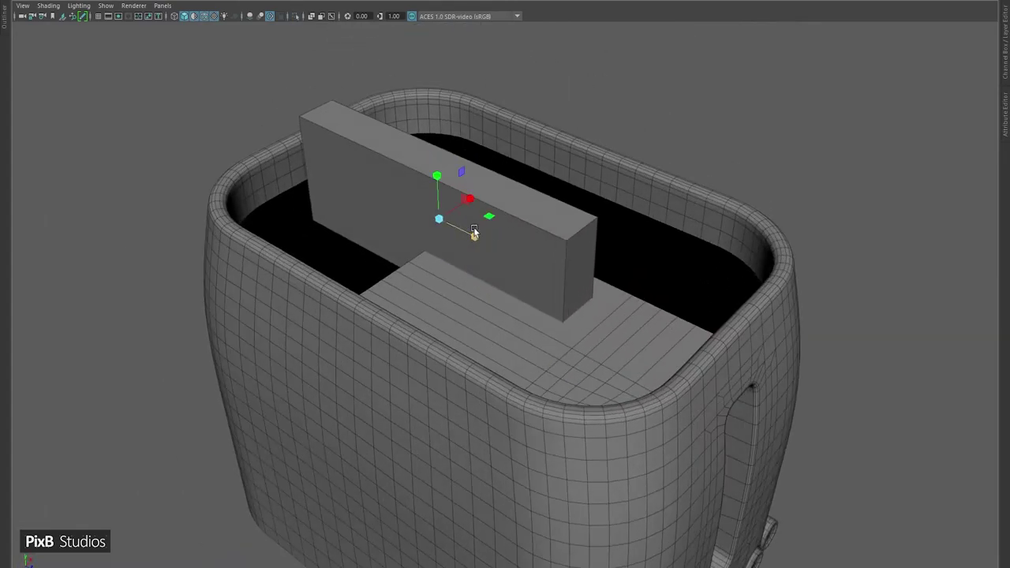
shift+click(517, 250)
shift+right_drag(473, 225, 601, 514)
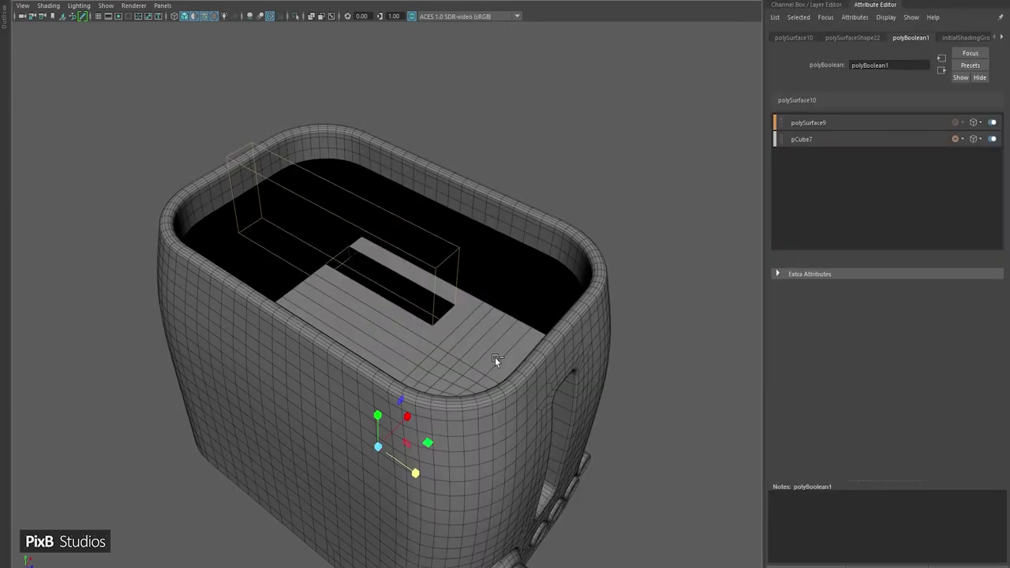
scroll(494, 357, up, 3)
right_drag(473, 226, 665, 68)
key(ctrl+h)
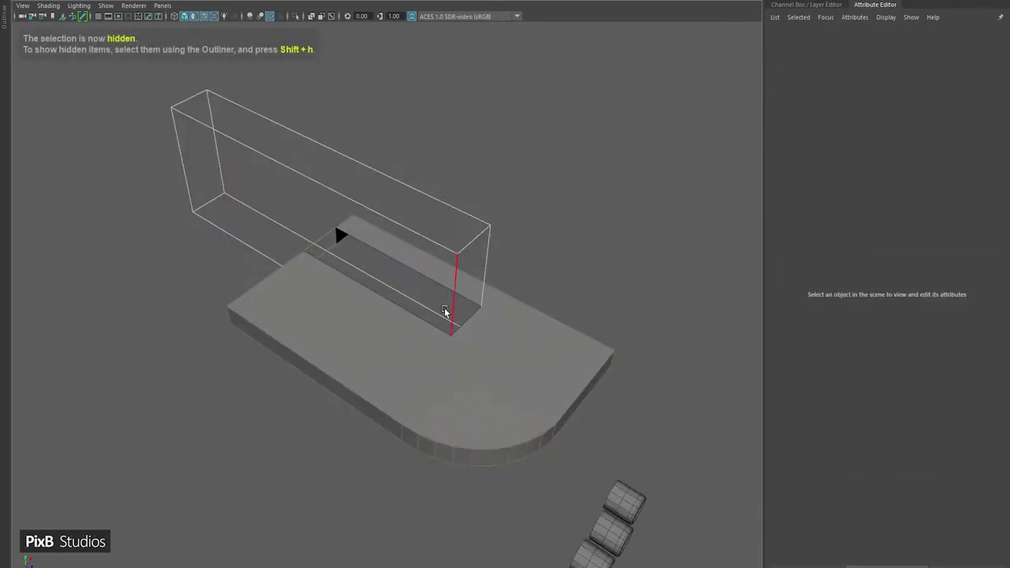
- Bevel the slot's corner edge with Fraction 0.5 and 4 segments
click(444, 312)
scroll(596, 155, up, 3)
key(ctrl+b)
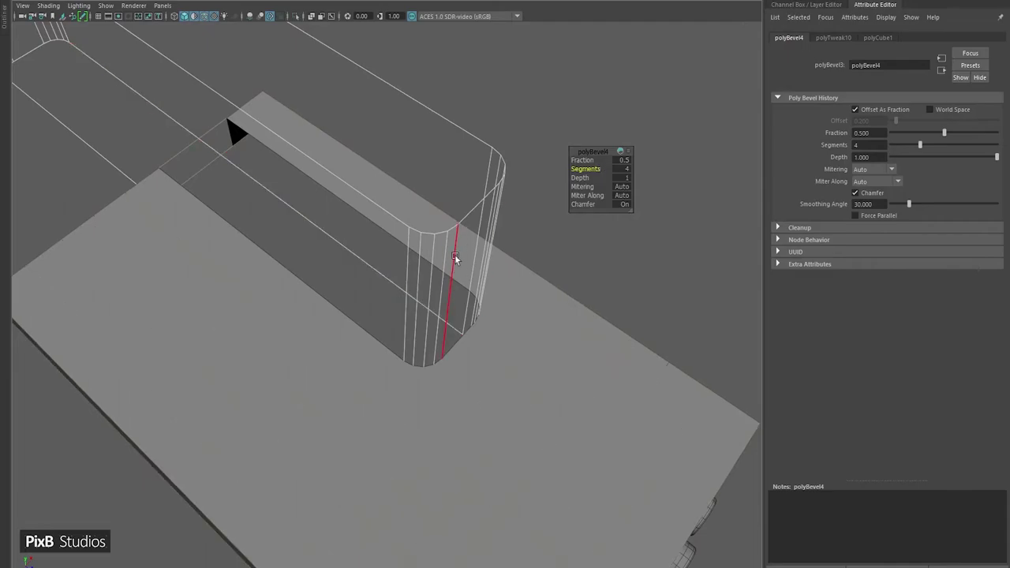
alt+drag(456, 257, 534, 311)
key(ctrl+a)
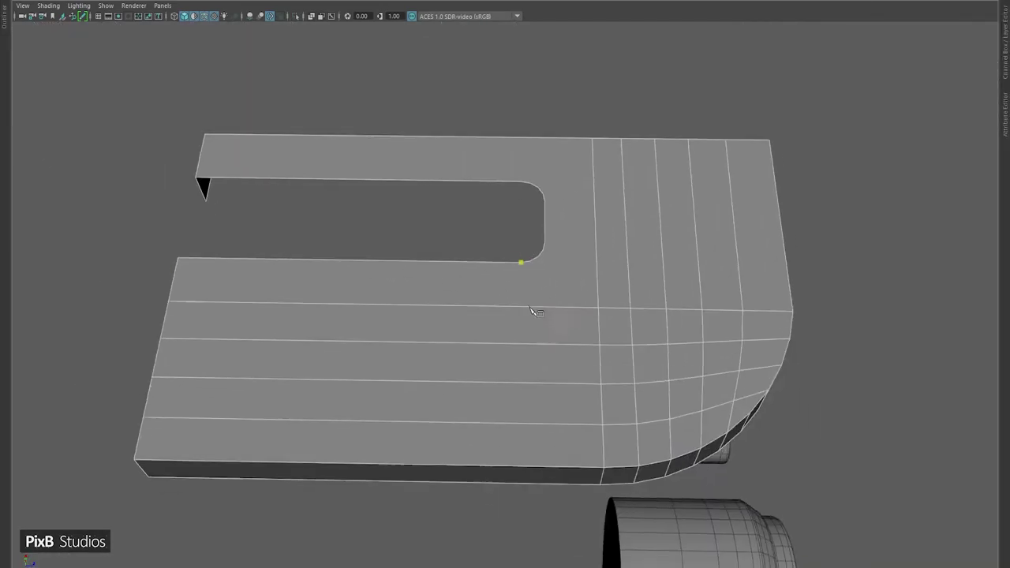
- Cut a new edge from the slot down to the slab's bottom edge
alt+middle_drag(535, 312, 526, 292)
click(513, 461)
right_click(550, 295)
alt+drag(550, 295, 520, 343)
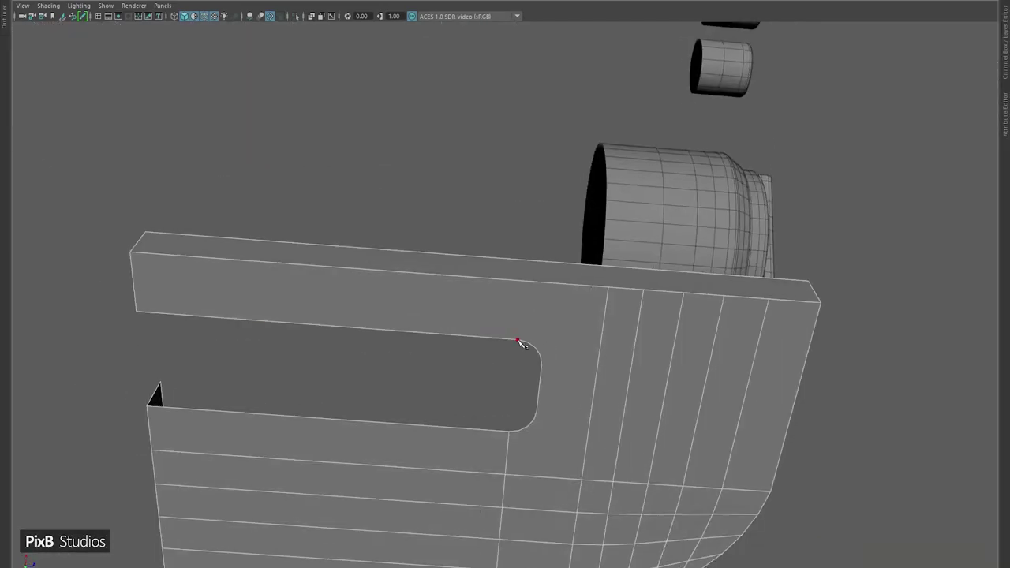
- Try a diagonal cut at the slot corner, then undo it
click(521, 281)
alt+drag(522, 281, 444, 279)
alt+right_drag(444, 279, 556, 362)
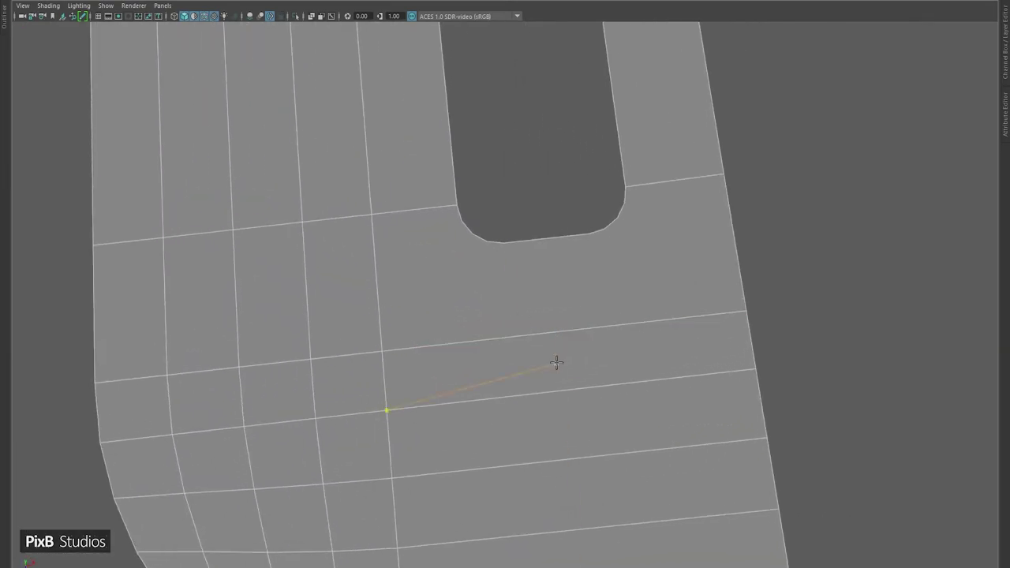
ctrl+click(566, 334)
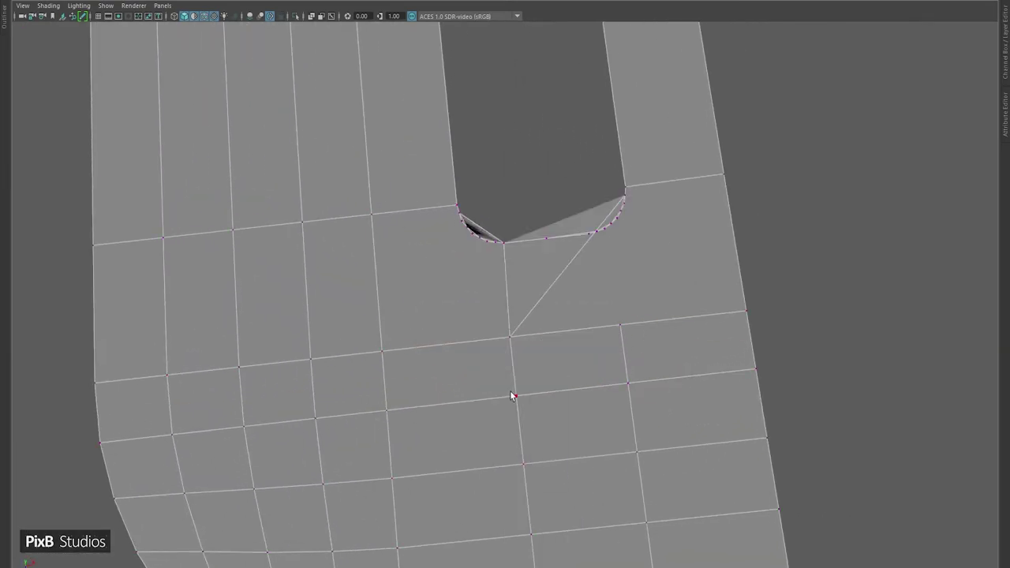
key(ctrl+z)
- Connect the two chosen vertices at the slot corner with a new edge
key(q)
right_drag(573, 261, 602, 253)
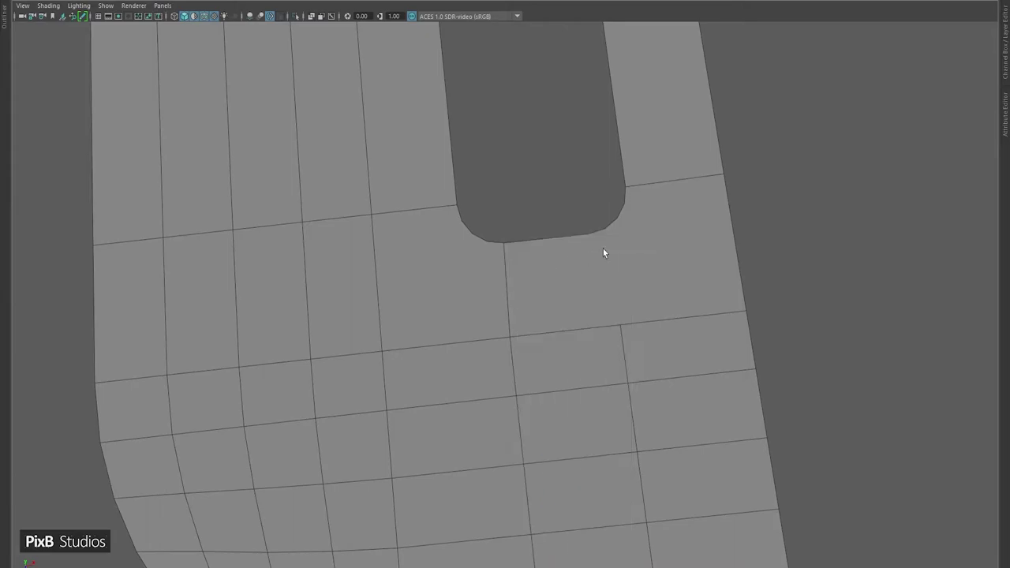
shift+right_drag(645, 339, 679, 385)
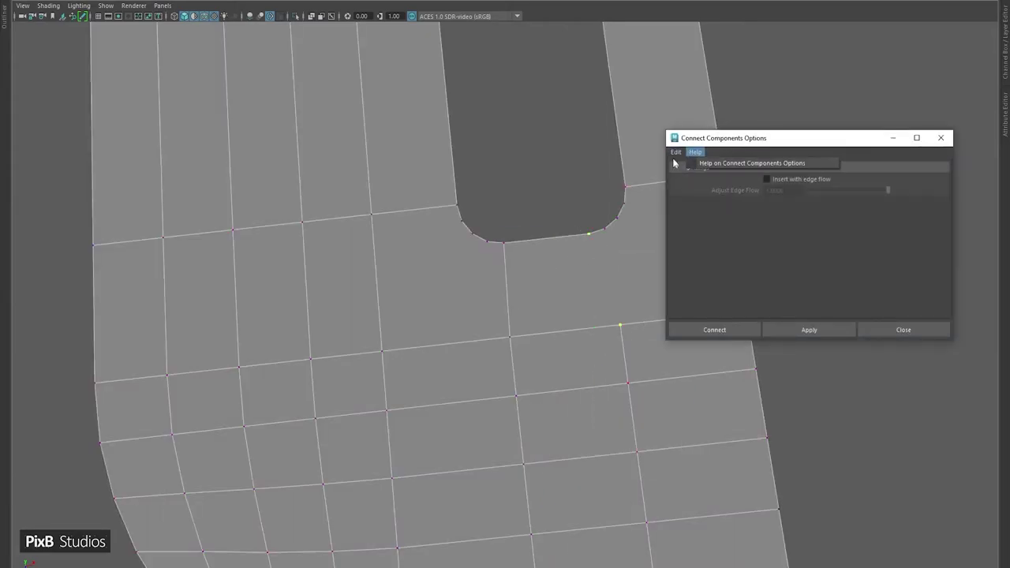
click(755, 329)
- Cut an edge from a lower edge point to the slot rim and slide a vertex to even the topology
alt+drag(612, 265, 614, 318)
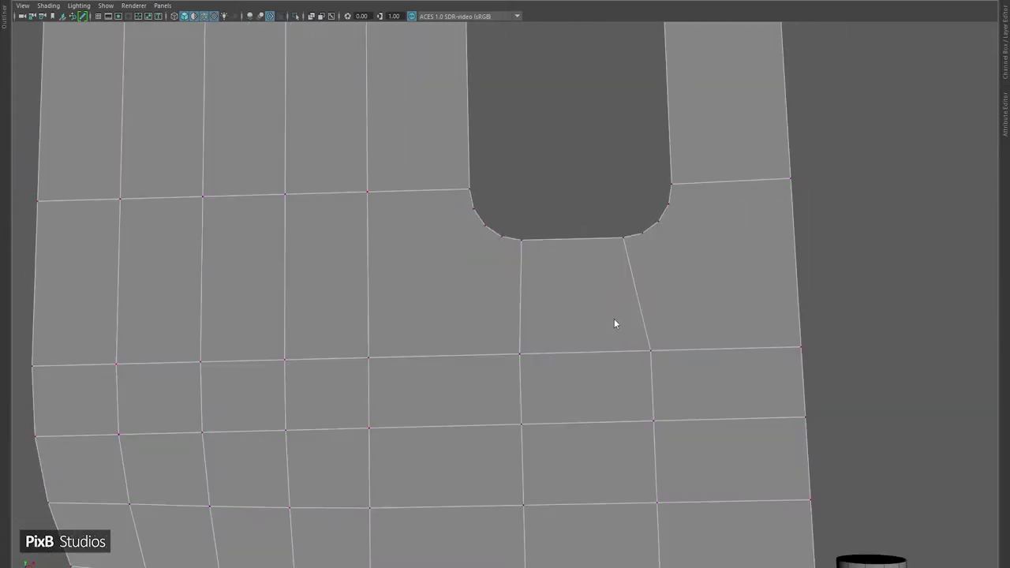
alt+right_drag(613, 324, 560, 191)
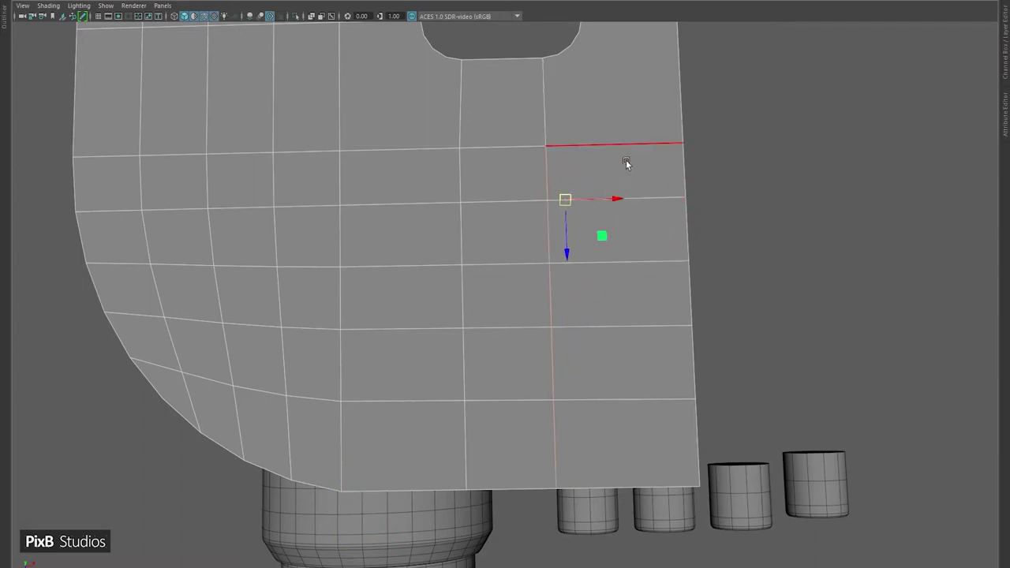
alt+drag(625, 163, 383, 151)
alt+right_drag(384, 150, 385, 187)
alt+drag(386, 187, 444, 255)
key(F9)
shift+right_drag(399, 295, 381, 367)
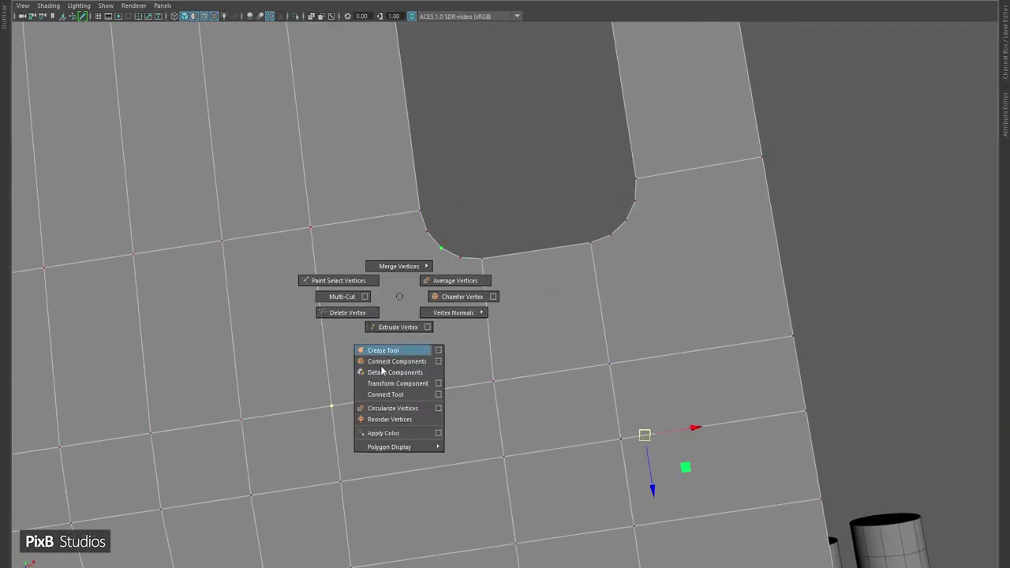
click(331, 408)
click(497, 266)
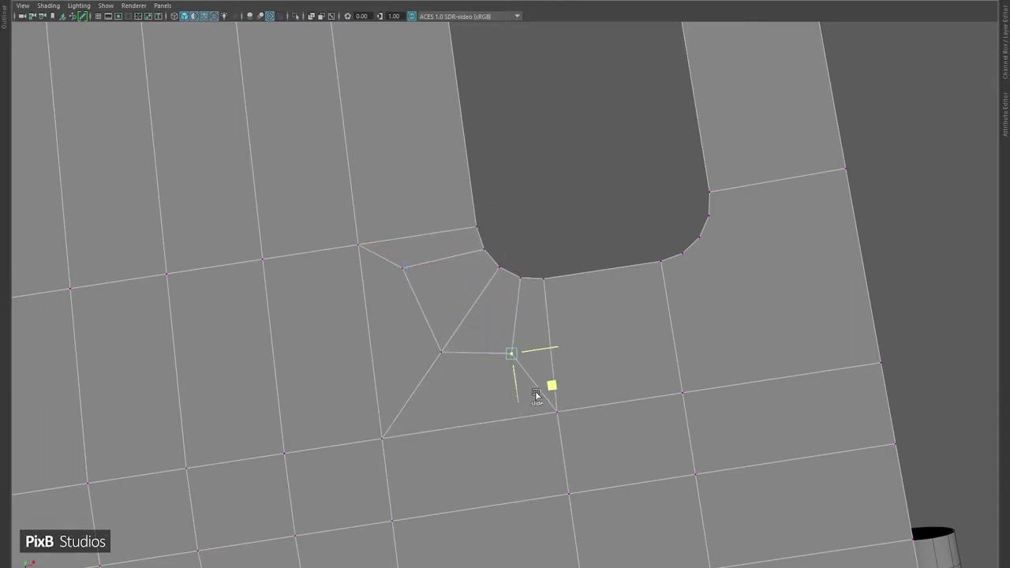
drag(480, 385, 457, 419)
key(w)
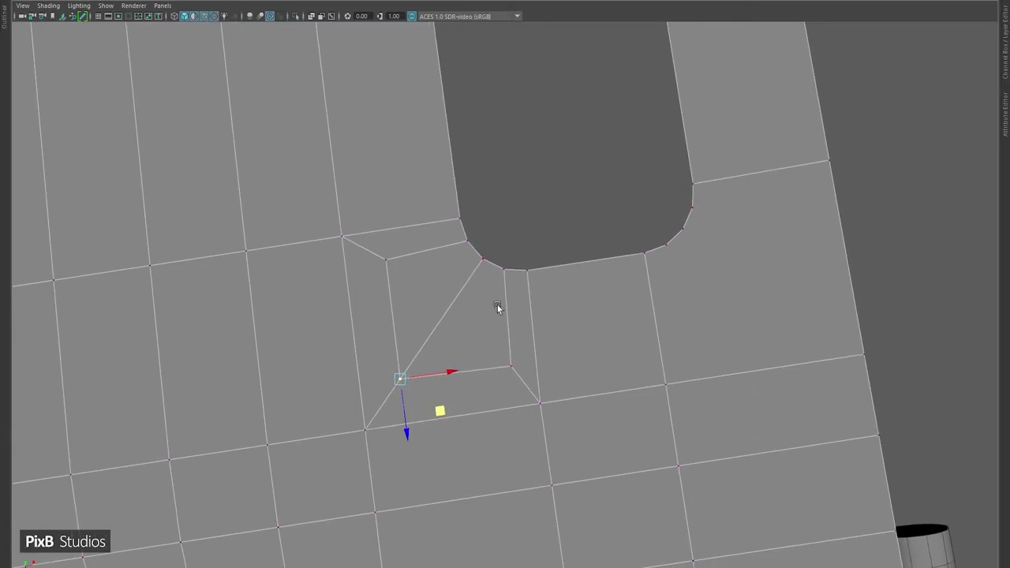
- Apply Mesh > Mirror to the half slab
alt+drag(498, 305, 693, 227)
alt+drag(397, 282, 601, 263)
shift+right_drag(601, 263, 673, 285)
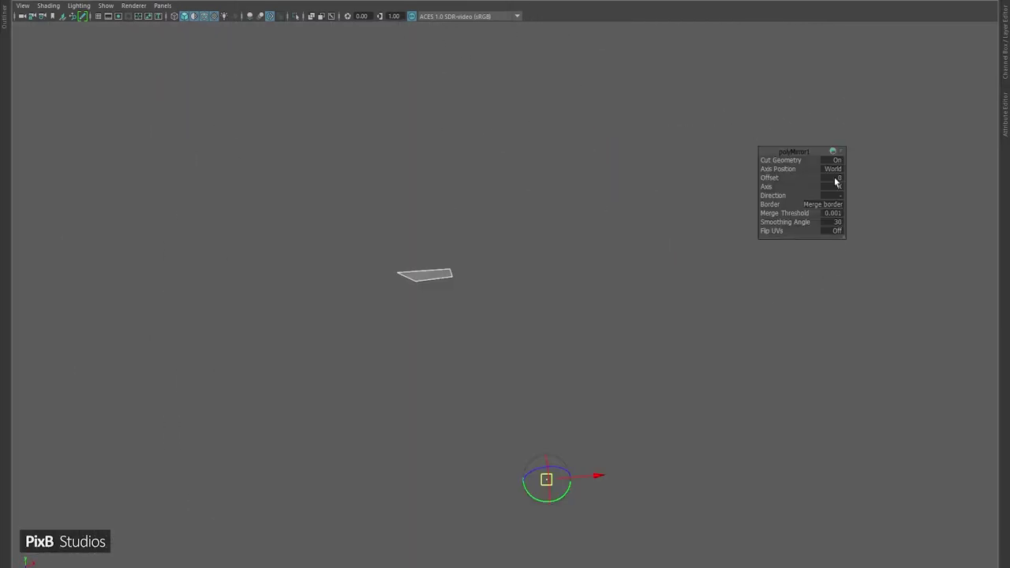
- Raise the polyMirror merge threshold and set the mirror Axis Position to the world origin
click(838, 213)
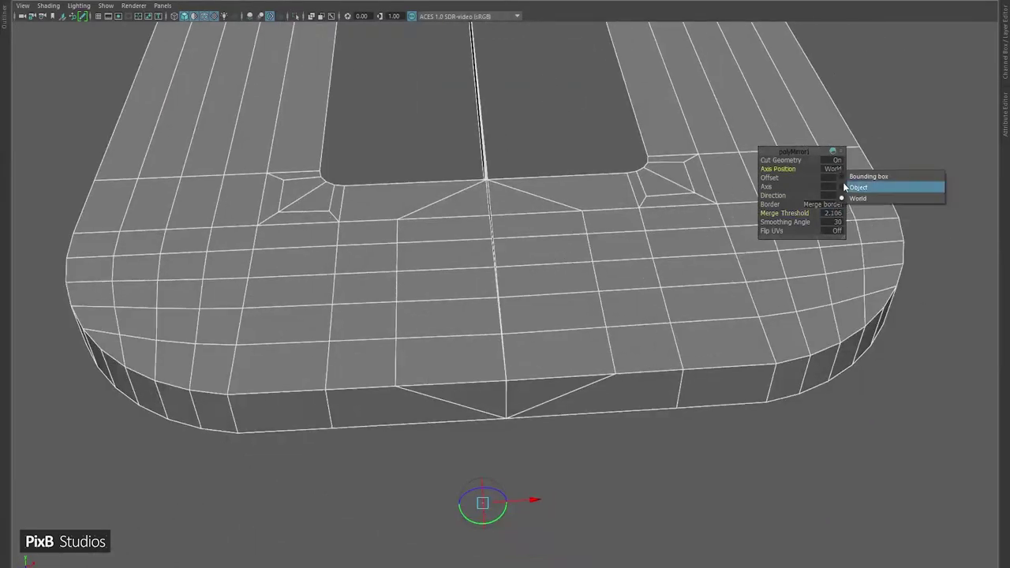
click(844, 187)
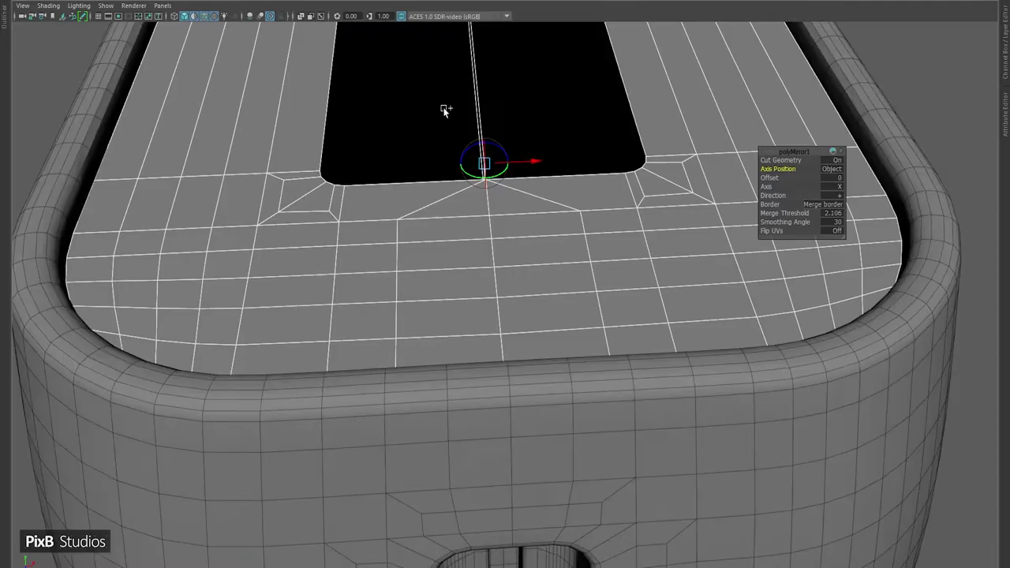
key(space)
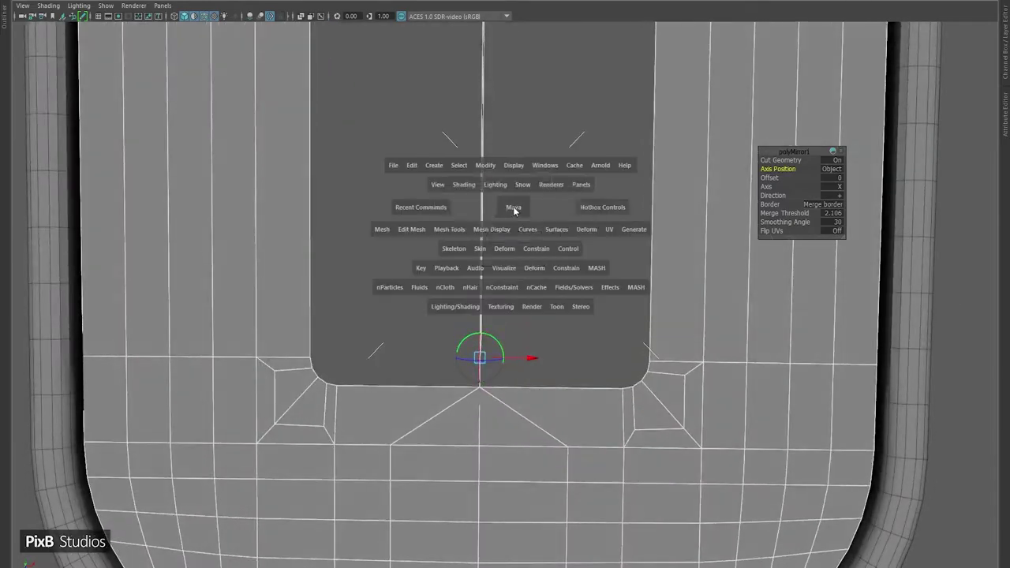
key(4)
scroll(356, 171, up, 5)
scroll(486, 339, down, 3)
click(831, 169)
click(836, 195)
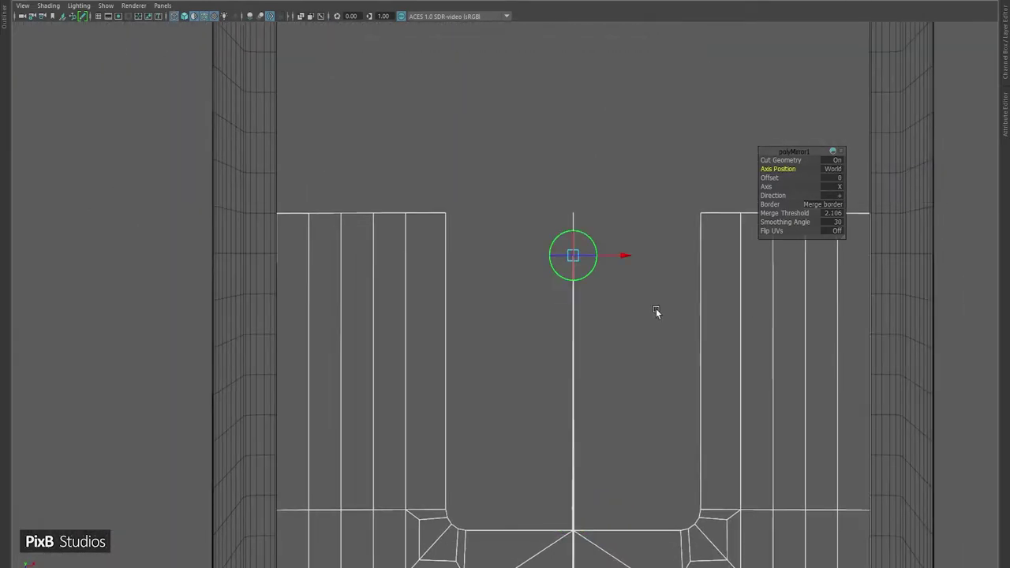
- Check the seam in shaded view and fine-tune the merge threshold to weld it
mouse_move(656, 313)
alt+mouse_down()
mouse_move(595, 219)
mouse_move(560, 248)
mouse_move(538, 128)
mouse_move(719, 153)
mouse_move(582, 243)
mouse_move(575, 131)
alt+mouse_up()
key(6)
key(t)
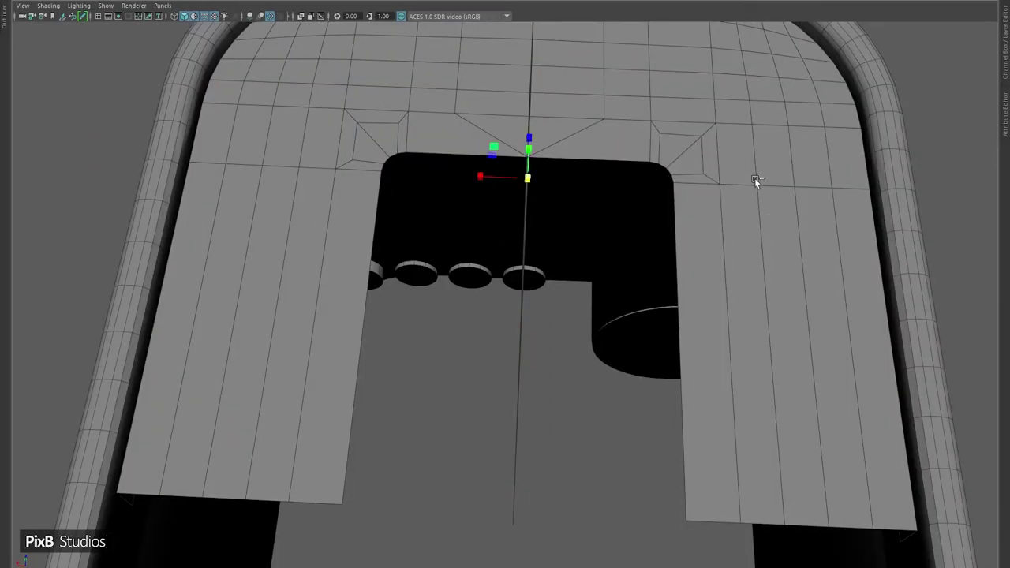
key(5)
drag(836, 213, 844, 213)
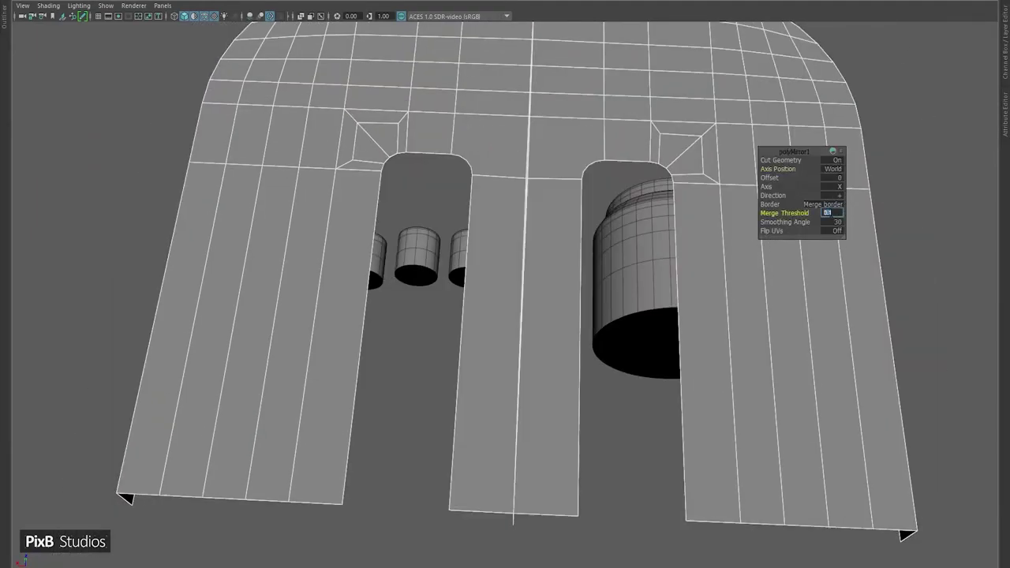
- Merge the centre-column vertices and target-weld a stray vertex onto its neighbour
mouse_move(539, 140)
alt+mouse_down()
mouse_move(554, 178)
mouse_move(508, 136)
mouse_move(532, 189)
mouse_move(523, 140)
alt+mouse_up()
drag(174, 108, 496, 146)
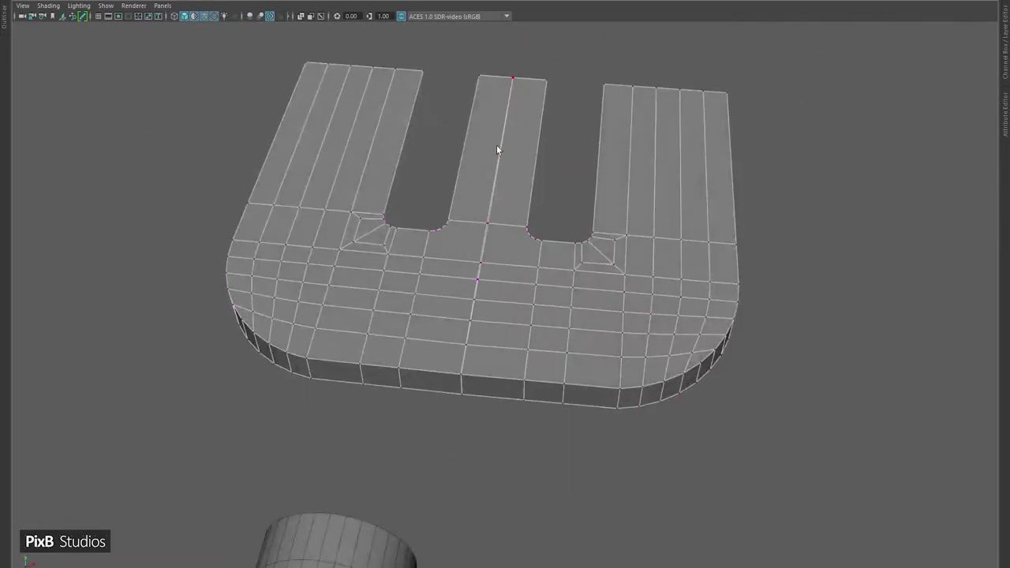
drag(477, 80, 513, 364)
shift+right_drag(300, 203, 487, 174)
scroll(457, 178, up, 5)
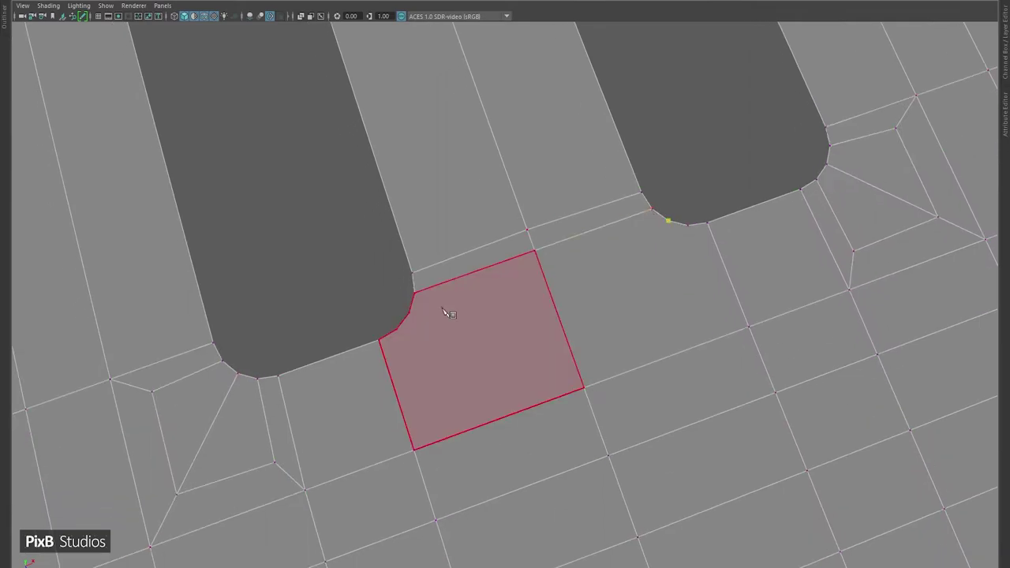
drag(689, 227, 689, 227)
scroll(652, 132, down, 8)
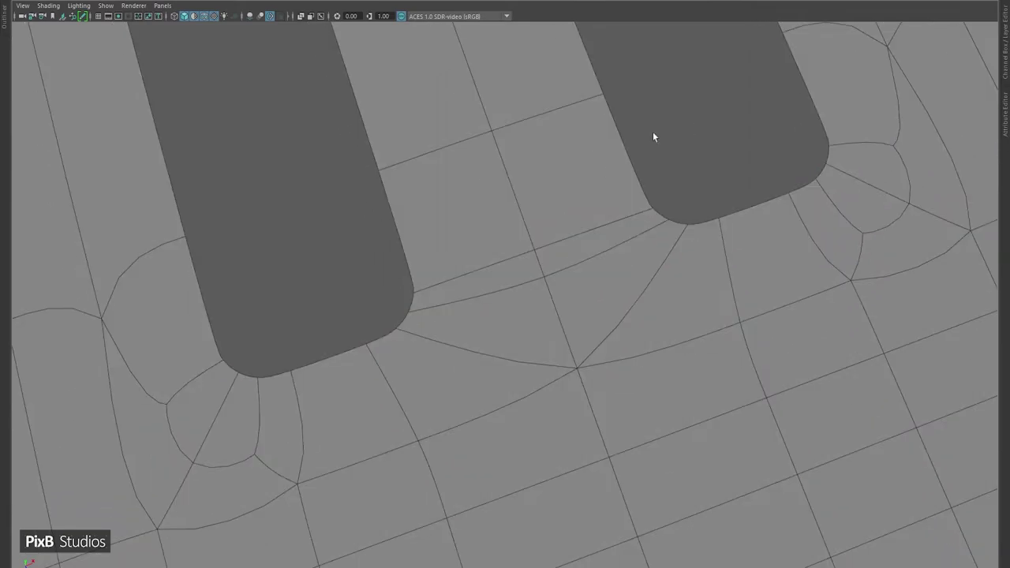
- Mirror the U mesh again along Z to form a plate with two parallel slots
alt+drag(581, 299, 390, 205)
shift+right_drag(412, 139, 377, 265)
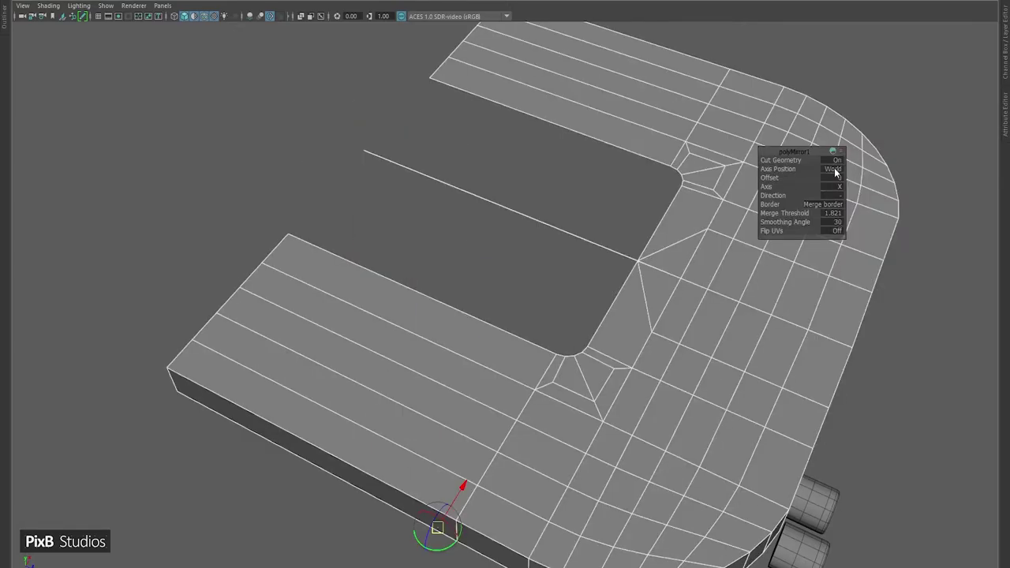
click(849, 214)
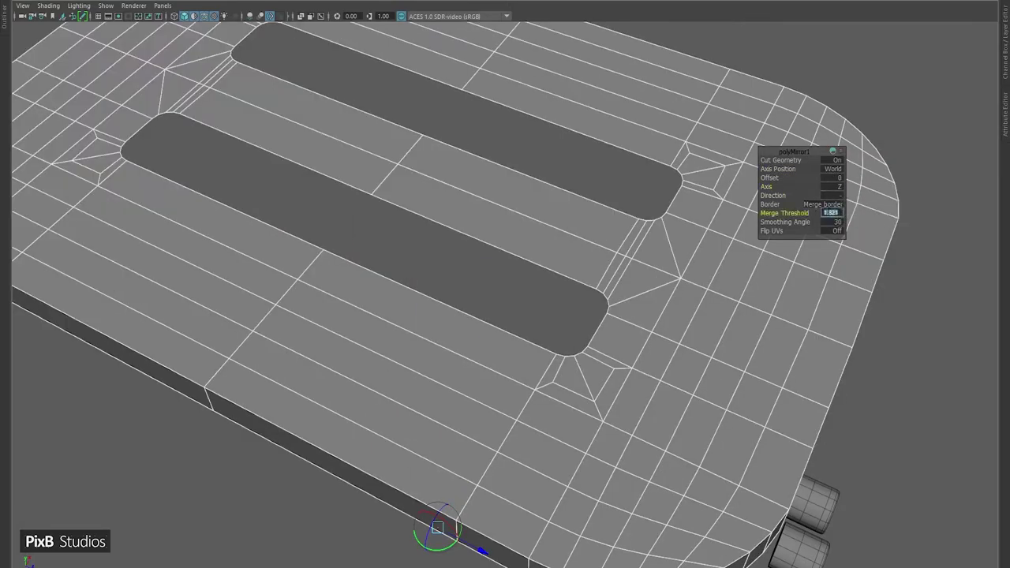
scroll(356, 266, down, 5)
alt+drag(356, 266, 516, 61)
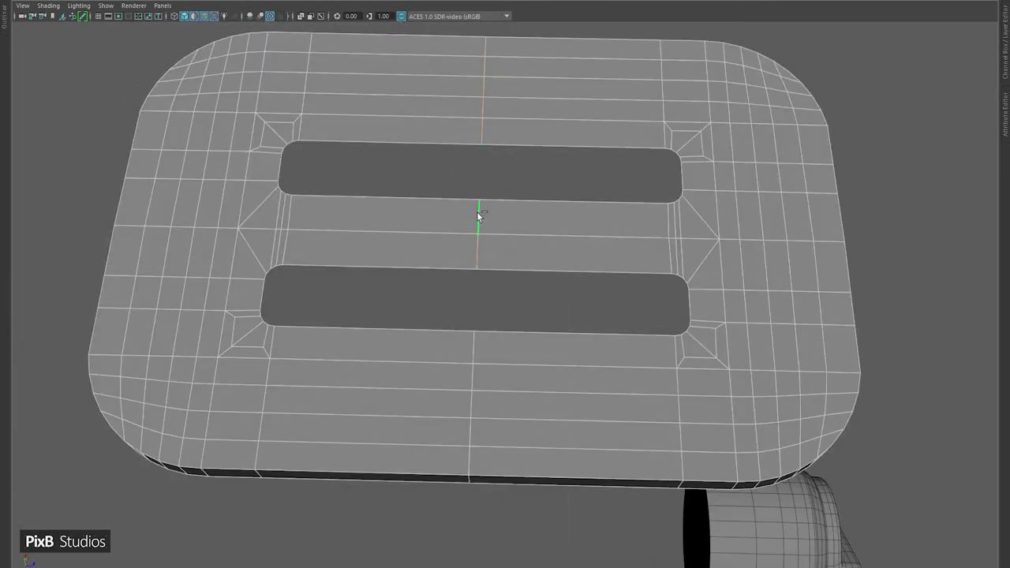
- Bevel the slot's edge loop and adjust its number of segments
key(4)
key(5)
double_click(489, 339)
key(ctrl+b)
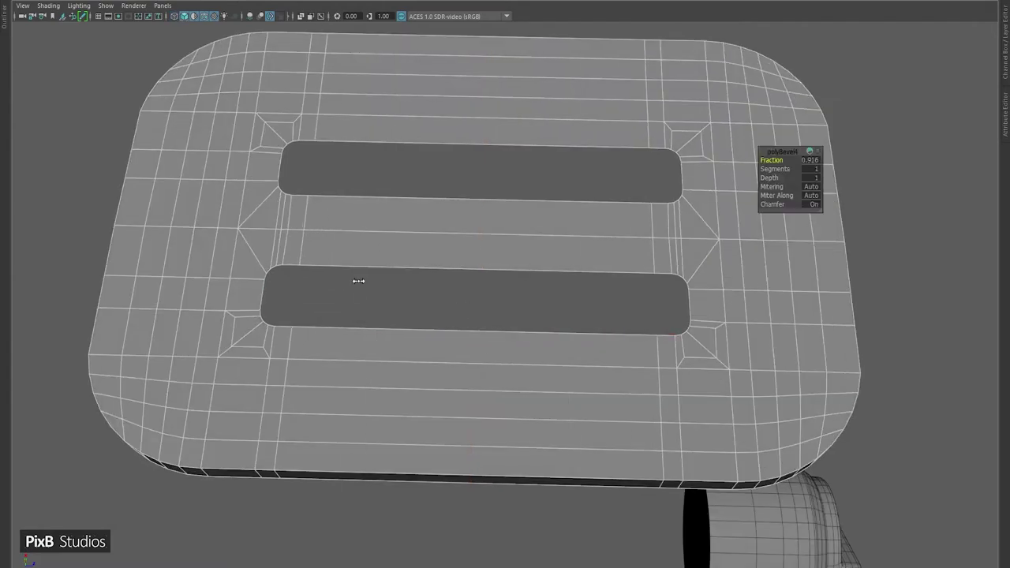
drag(790, 165, 828, 166)
click(771, 247)
alt+drag(771, 246, 725, 329)
scroll(549, 284, up, 5)
scroll(550, 284, down, 8)
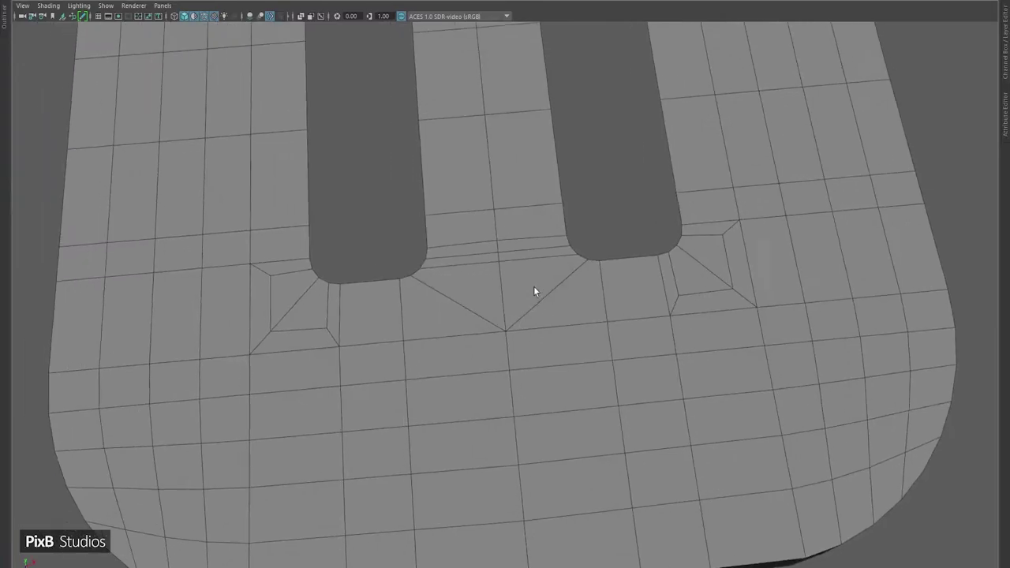
- Push the slot faces down into walls and bevel the slot rim edges
click(533, 286)
alt+drag(533, 286, 591, 226)
scroll(590, 225, up, 4)
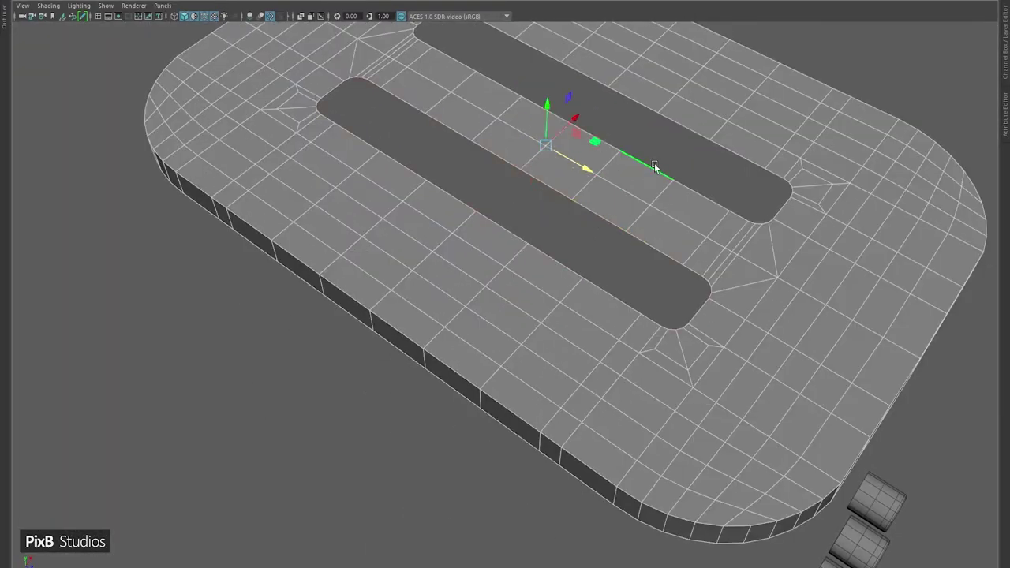
scroll(654, 163, down, 3)
drag(424, 207, 442, 169)
scroll(442, 170, up, 3)
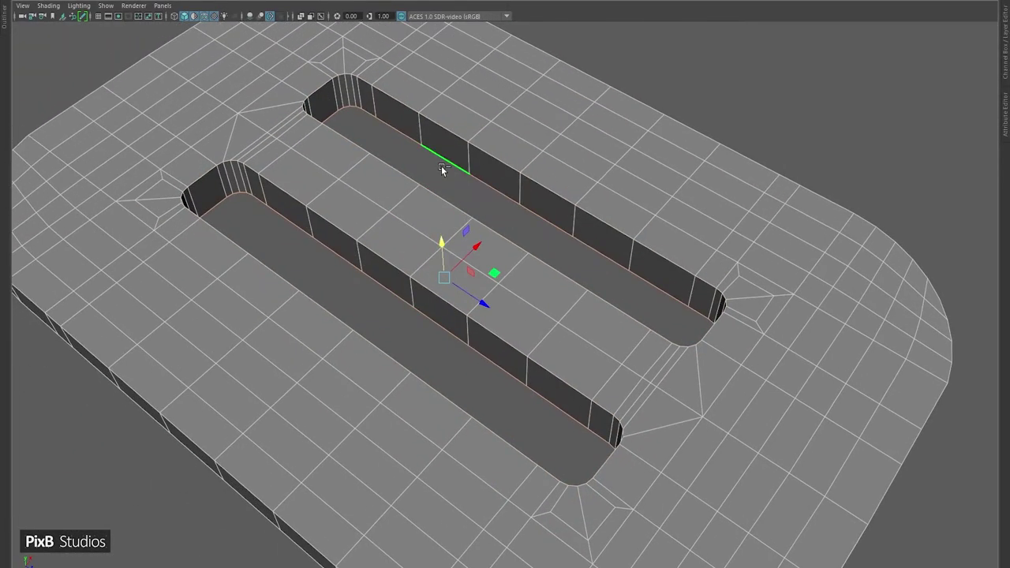
shift+right_drag(441, 169, 334, 244)
shift+right_drag(716, 147, 750, 162)
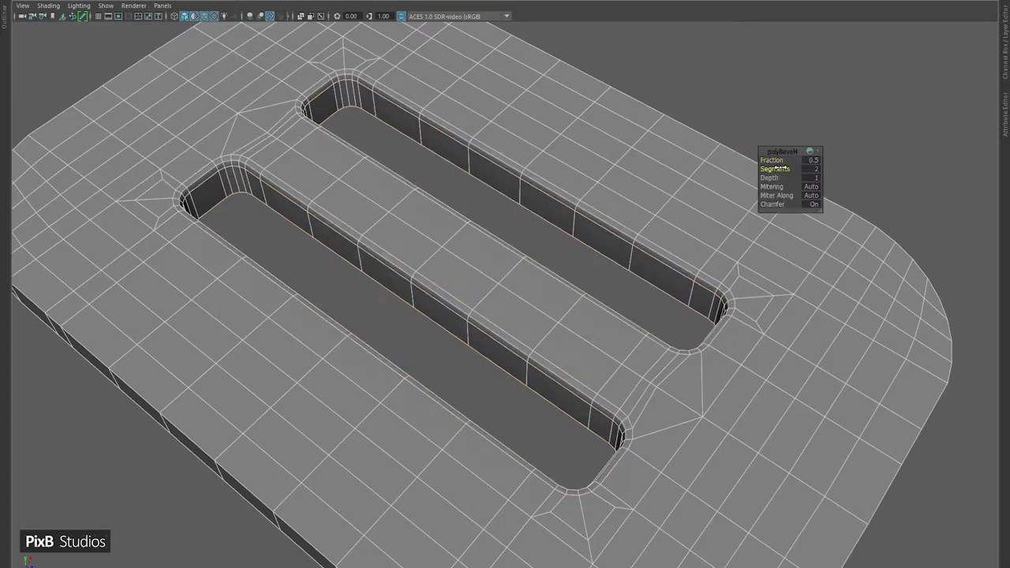
click(727, 155)
- Bevel the edges of the top plate's corner face loop
alt+drag(727, 154, 592, 237)
shift+click(591, 237)
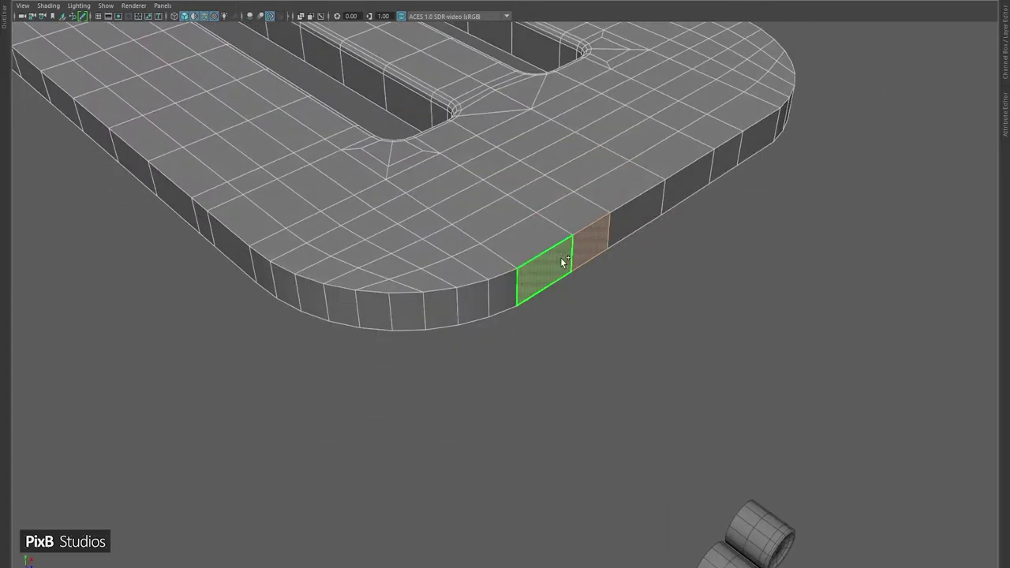
shift+double_click(565, 262)
shift+right_drag(757, 150, 769, 157)
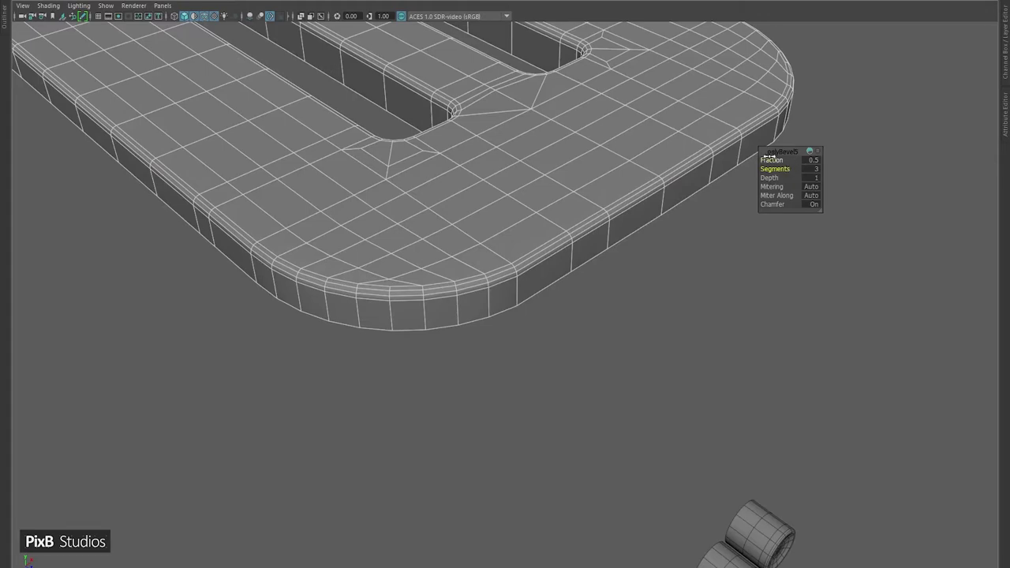
click(668, 178)
alt+drag(668, 178, 239, 78)
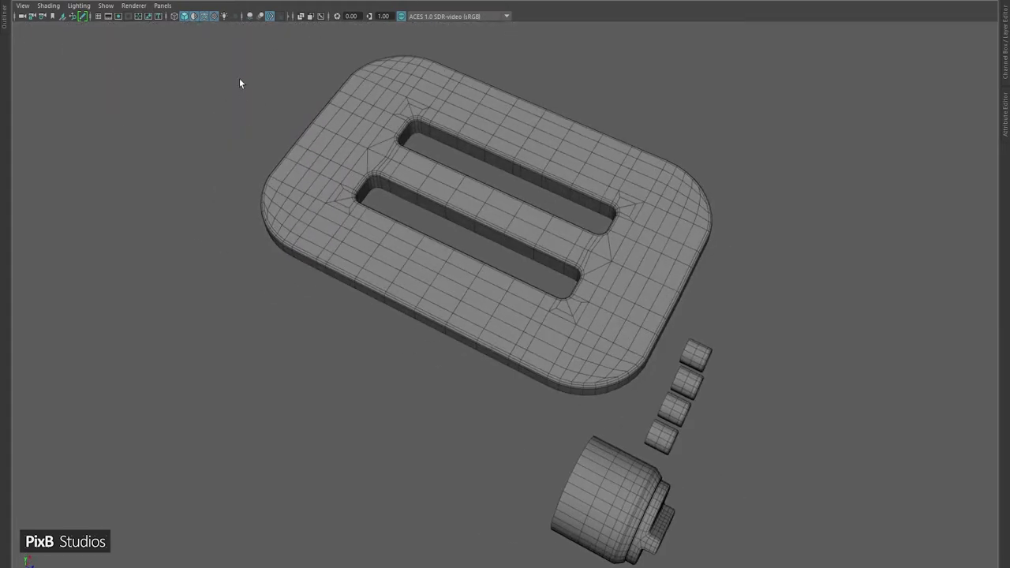
alt+drag(925, 489, 395, 96)
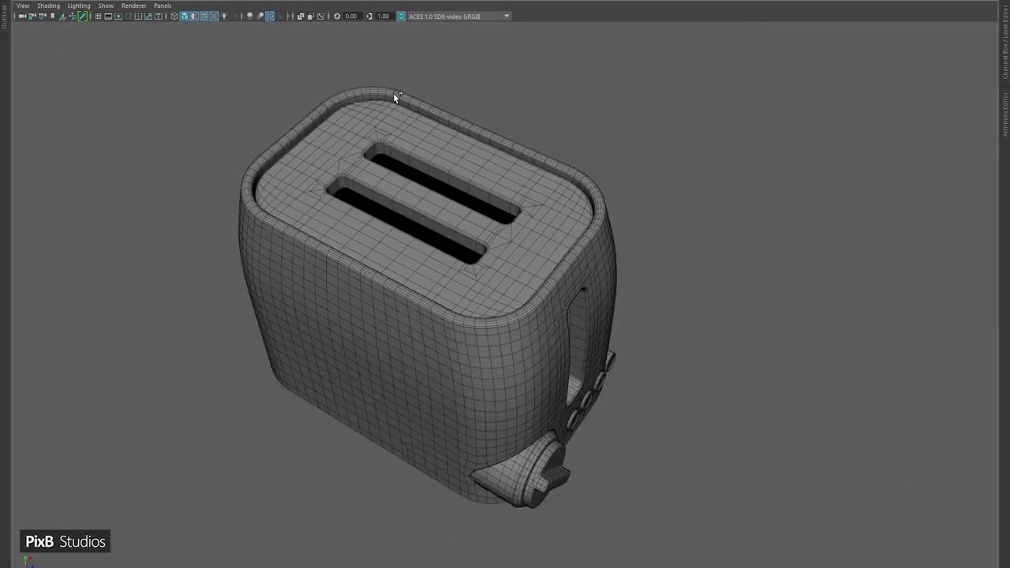
scroll(454, 160, up, 5)
- Lower the centre divider's edge loop and pull the extruded edge into place
key(F10)
double_click(468, 244)
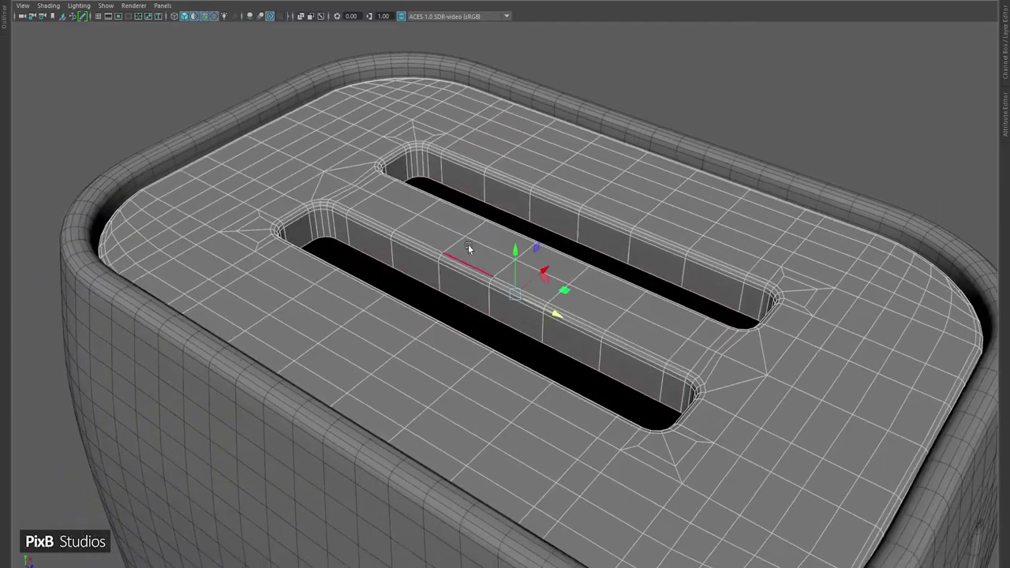
drag(514, 246, 548, 382)
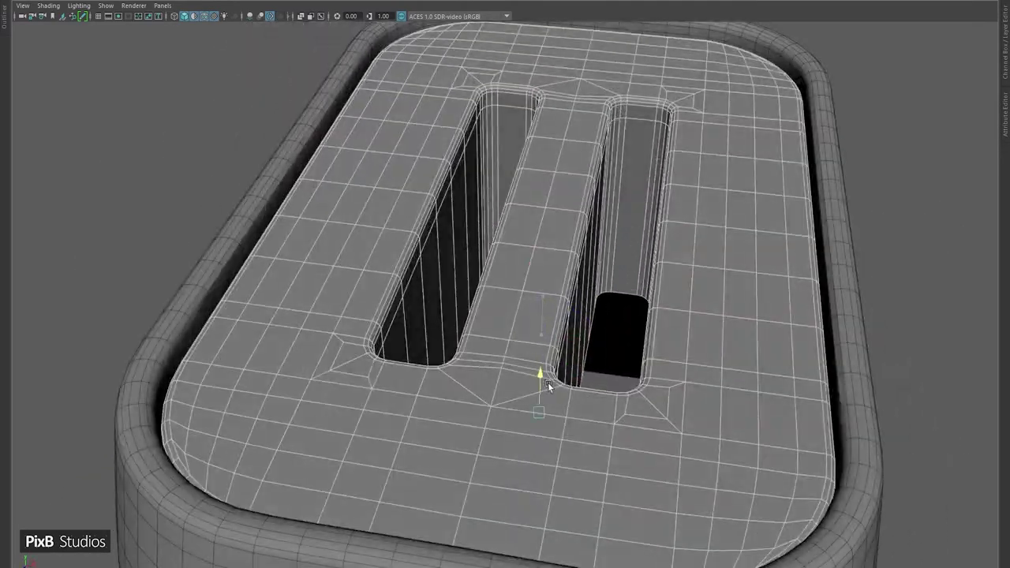
scroll(548, 381, up, 5)
scroll(521, 327, down, 2)
scroll(529, 298, down, 2)
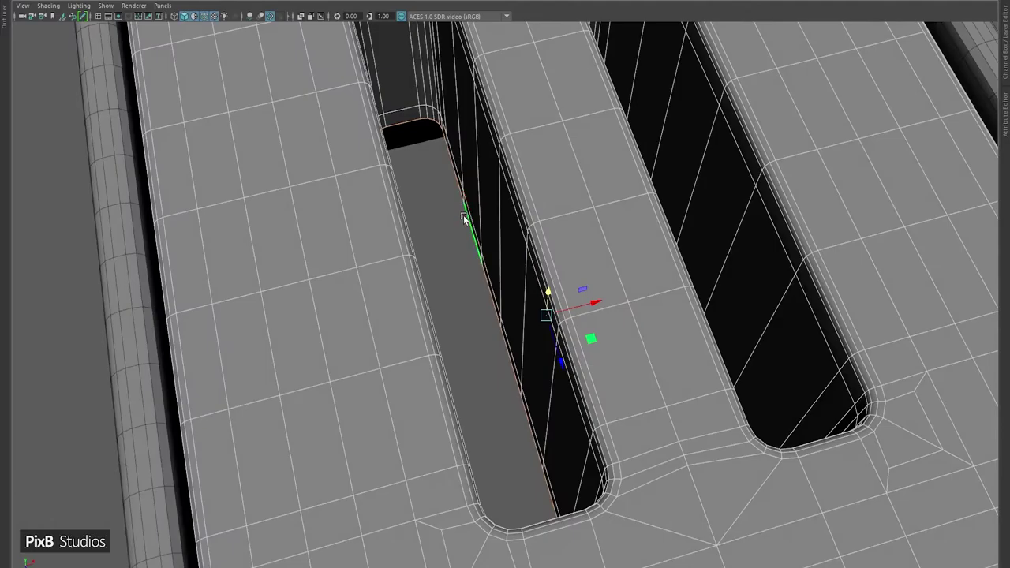
mouse_move(544, 299)
mouse_down()
mouse_move(513, 252)
mouse_move(525, 185)
mouse_move(473, 284)
mouse_up()
- Return to shaded display with brighter viewport lighting and inspect the divider's rounded top
key(5)
click(79, 6)
click(102, 83)
scroll(318, 195, up, 5)
alt+drag(318, 195, 505, 210)
right_drag(450, 252, 491, 318)
scroll(491, 318, up, 2)
alt+drag(491, 318, 436, 341)
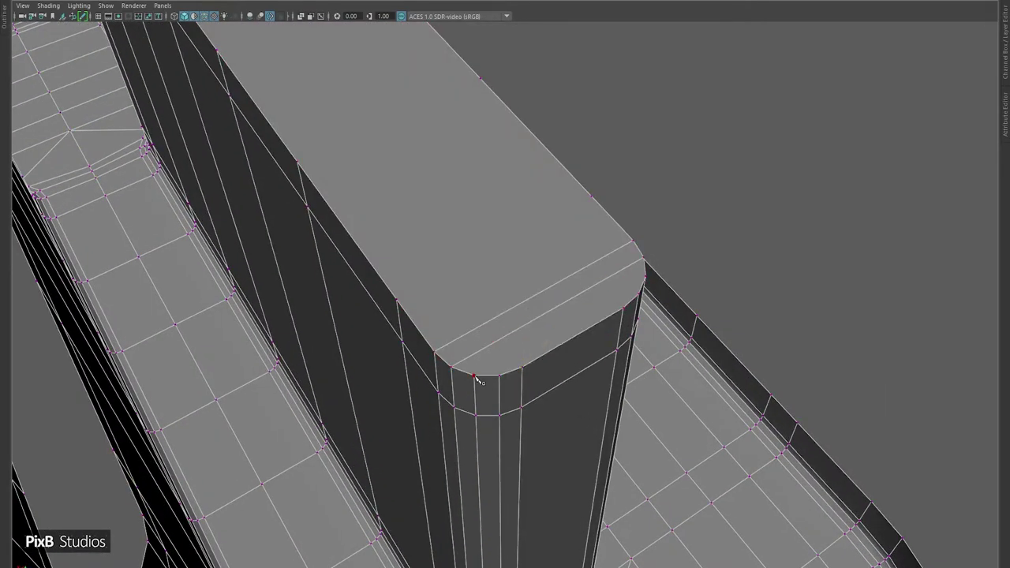
alt+drag(492, 309, 724, 318)
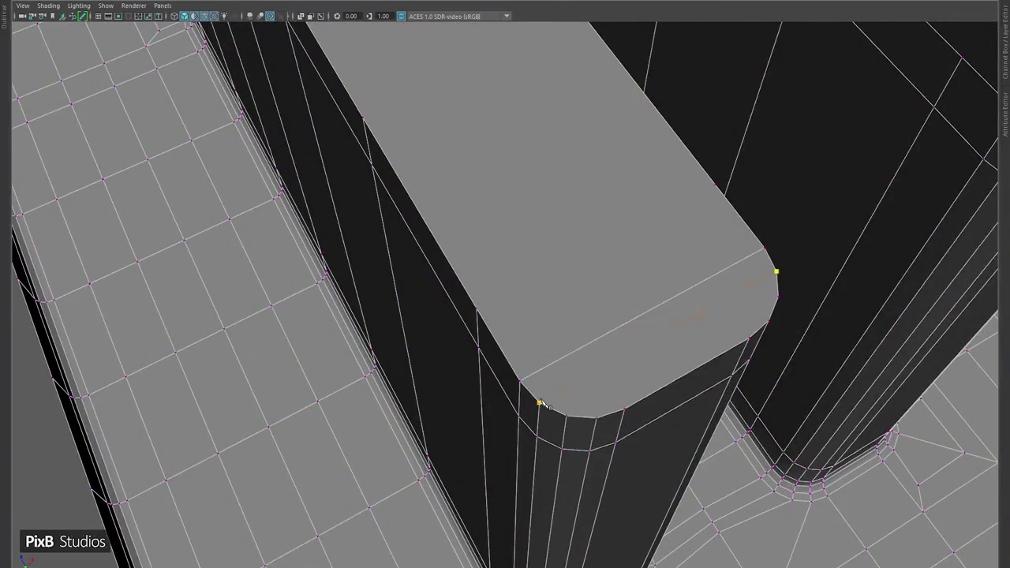
- Multi-Cut the divider top, delete its top face and Bridge the opening closed
click(668, 293)
alt+drag(668, 293, 522, 241)
key(Delete)
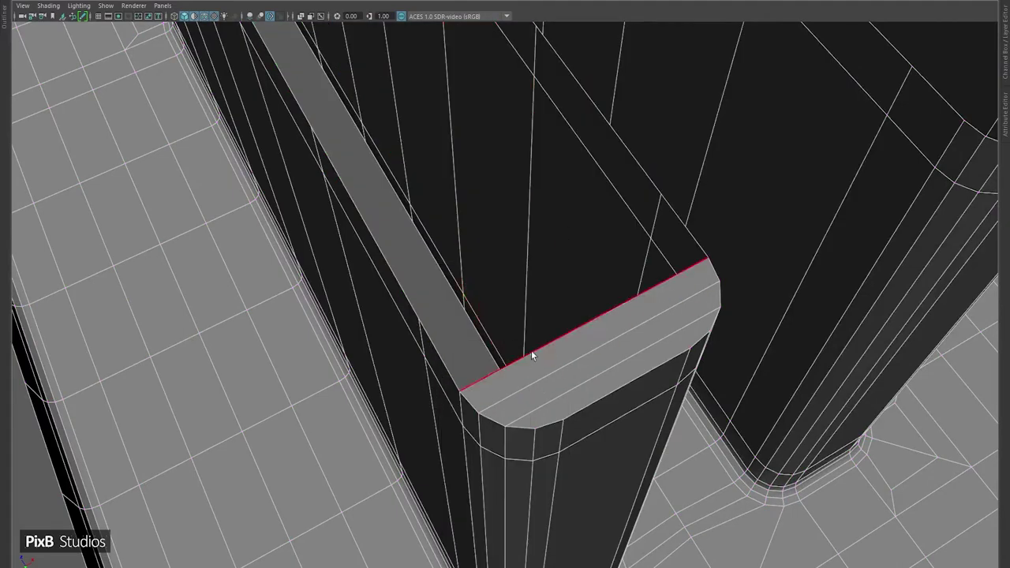
alt+drag(531, 354, 621, 335)
shift+right_drag(621, 335, 613, 292)
alt+drag(613, 292, 586, 315)
alt+right_drag(586, 315, 581, 209)
right_drag(581, 209, 579, 224)
alt+drag(579, 224, 653, 150)
- Bevel the divider's top rim edges into a rounded cap
key(ctrl+b)
alt+drag(608, 304, 621, 283)
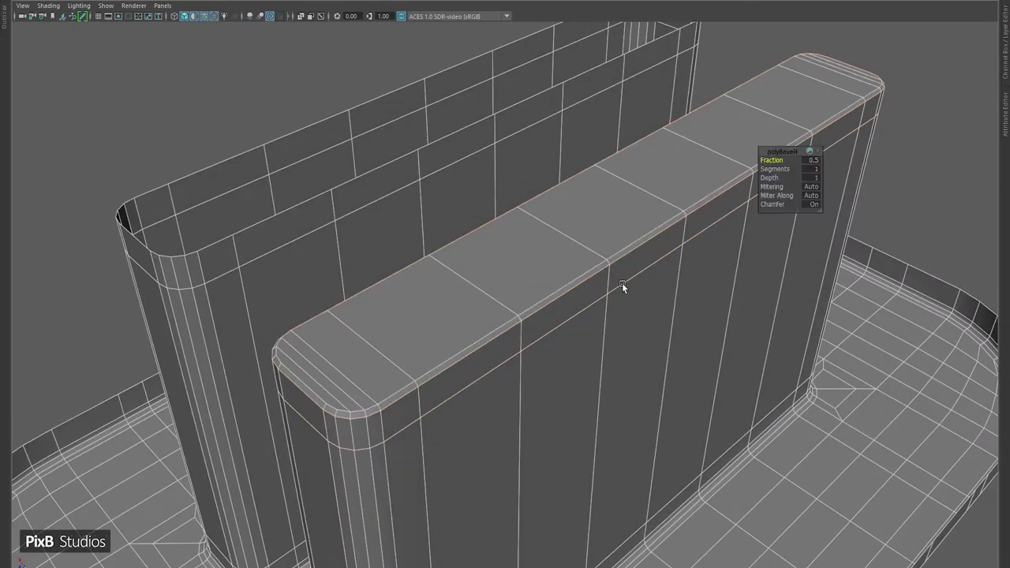
alt+right_drag(774, 167, 587, 303)
alt+drag(588, 303, 669, 204)
right_drag(669, 204, 663, 209)
alt+drag(663, 208, 650, 226)
alt+right_drag(650, 226, 554, 169)
alt+drag(553, 173, 825, 442)
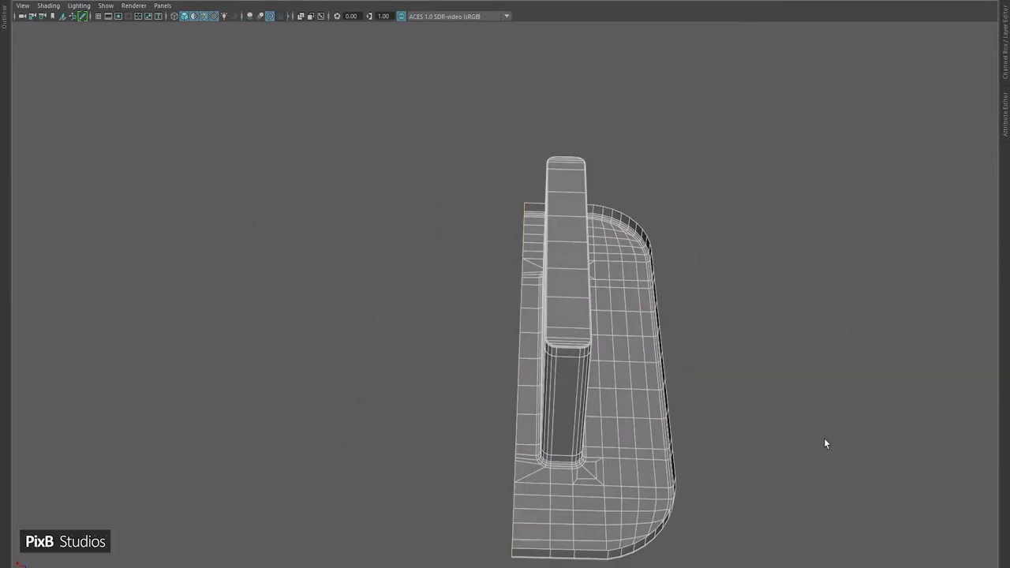
- Mirror the lid half into a full two-slot lid
click(403, 318)
alt+drag(403, 318, 599, 237)
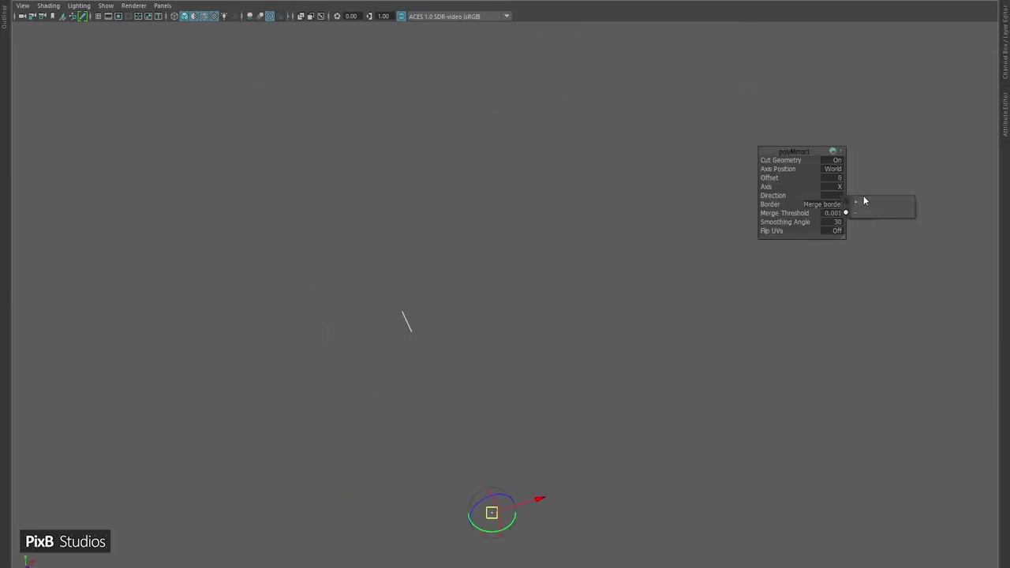
click(789, 213)
click(688, 280)
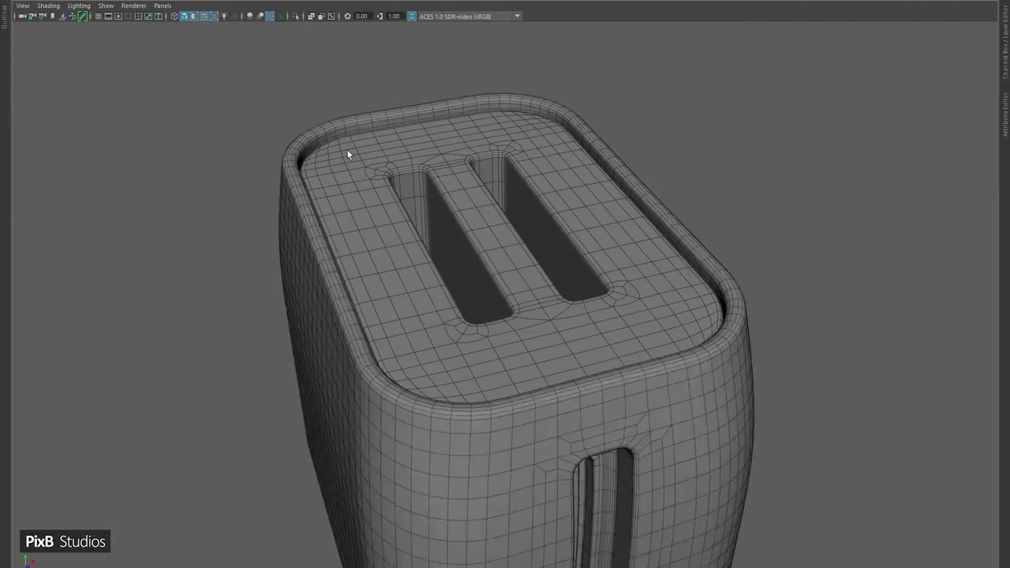
alt+drag(350, 153, 406, 168)
- Assign the Clay_Red_Rough material to the toaster from the marking menu
click(454, 189)
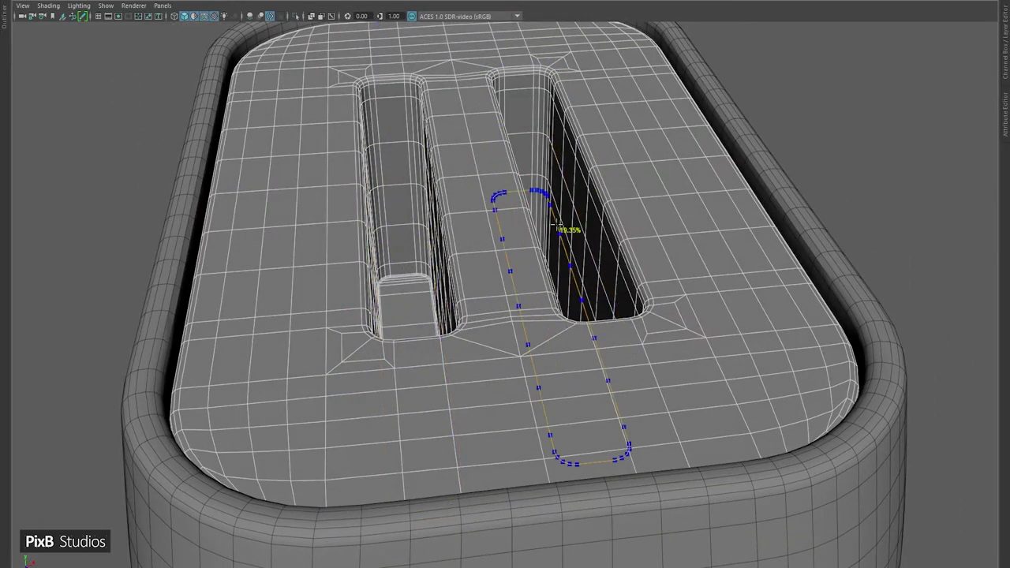
scroll(526, 260, down, 5)
alt+drag(525, 260, 272, 94)
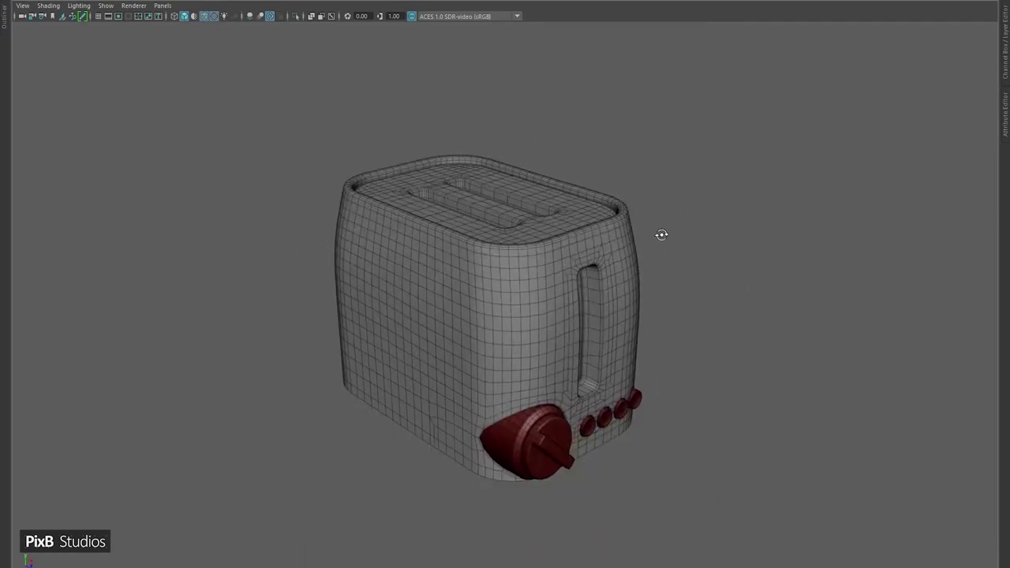
key(4)
mouse_move(532, 266)
right_down()
mouse_move(619, 504)
mouse_move(617, 479)
right_up()
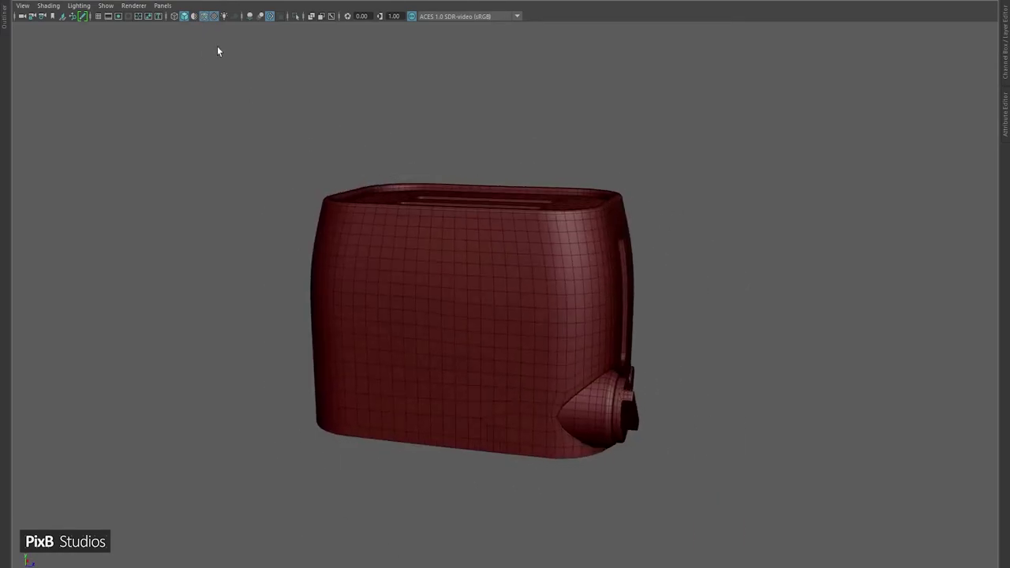
mouse_move(217, 46)
alt+mouse_down()
mouse_move(225, 145)
mouse_move(563, 309)
alt+mouse_up()
- Turn on wireframe-on-shaded and preview the body smoothed with 3
click(203, 16)
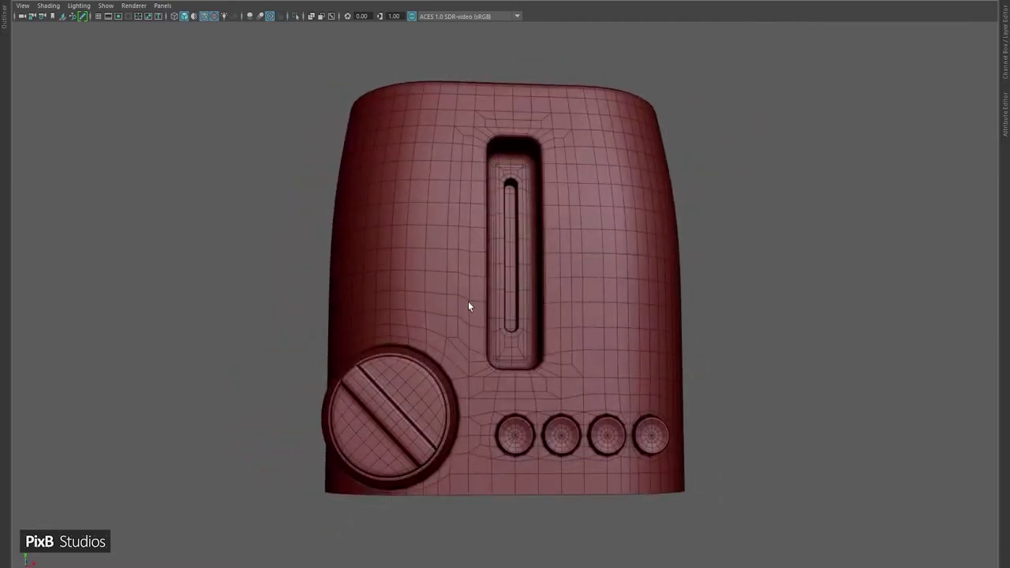
alt+drag(468, 306, 519, 299)
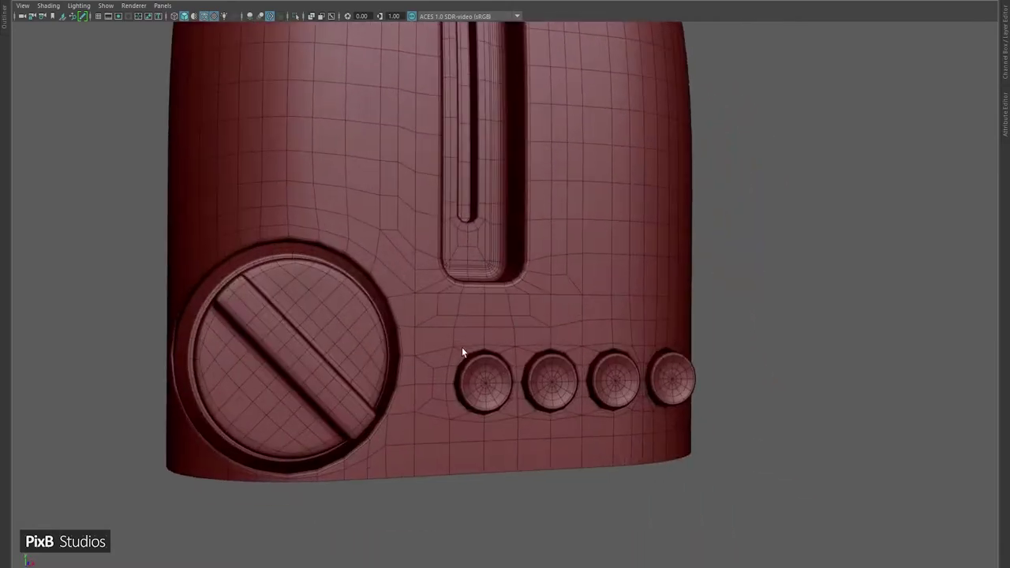
alt+right_drag(461, 353, 514, 386)
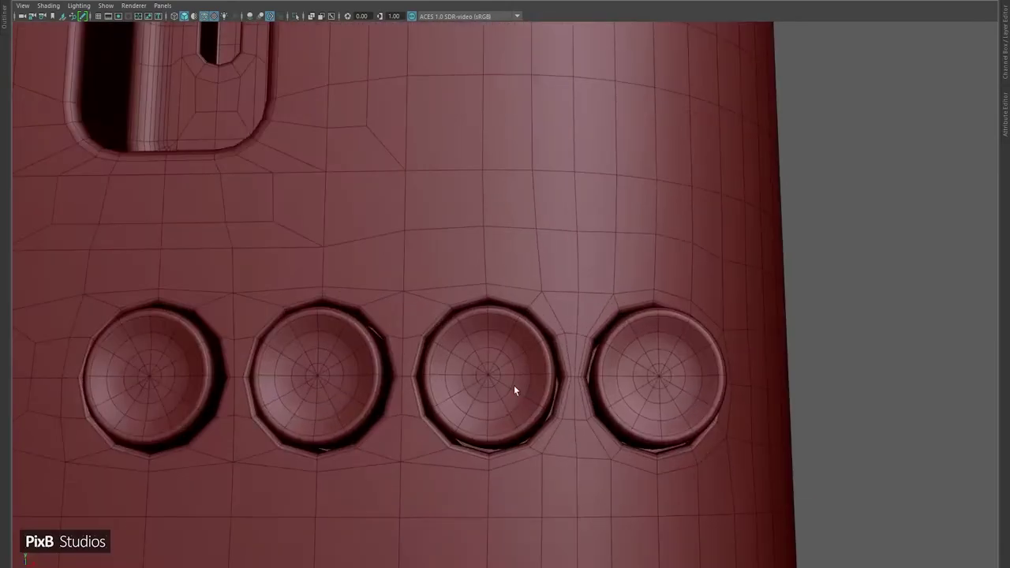
key(3)
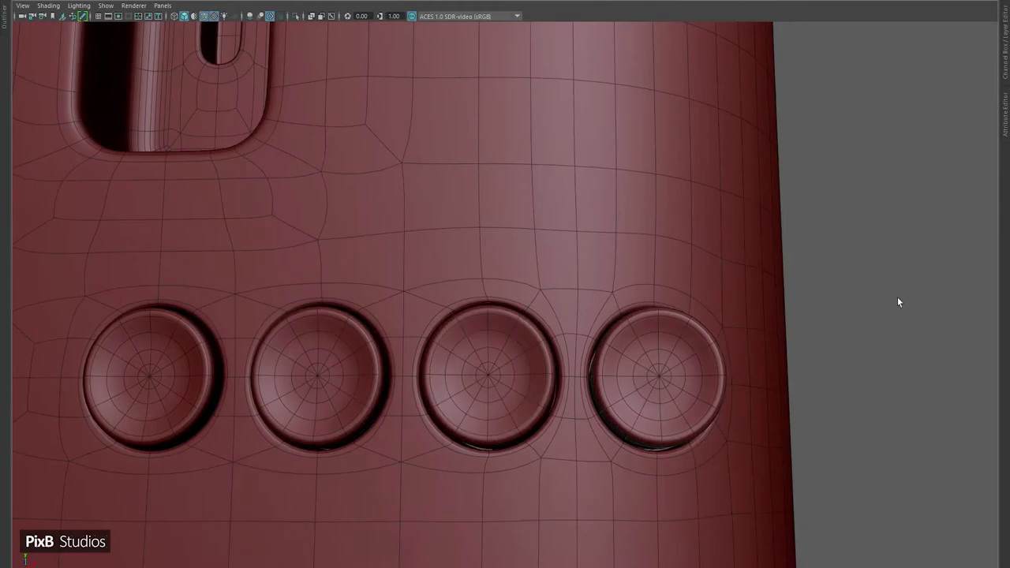
alt+right_drag(897, 302, 128, 27)
mouse_move(128, 27)
alt+mouse_down()
mouse_move(323, 322)
mouse_move(581, 260)
mouse_move(525, 259)
mouse_move(408, 223)
mouse_move(397, 361)
alt+mouse_up()
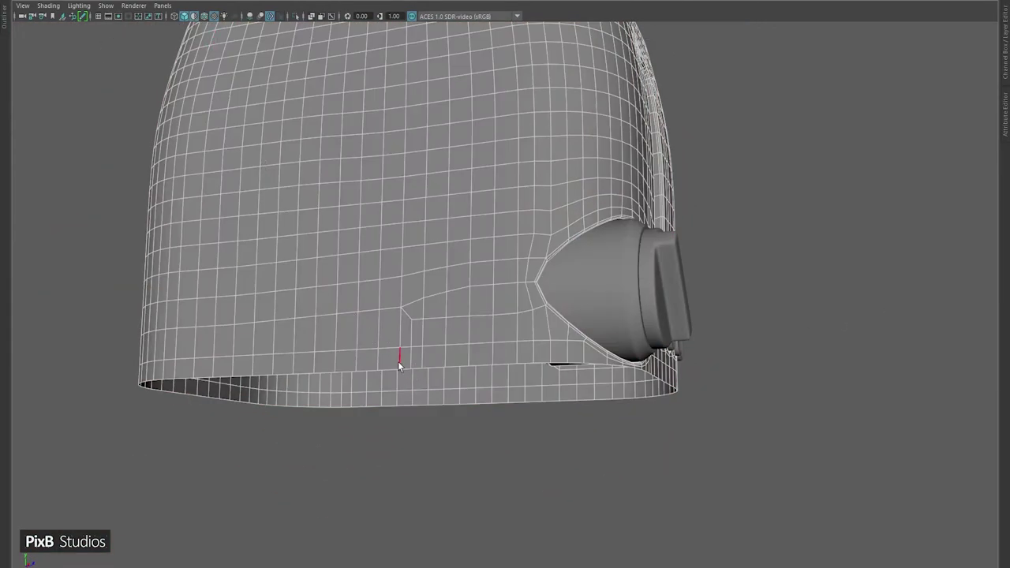
- Cap the toaster's open bottom with Fill Hole
alt+right_drag(397, 361, 370, 376)
shift+right_drag(383, 326, 377, 471)
alt+drag(377, 471, 429, 348)
alt+right_drag(429, 348, 462, 271)
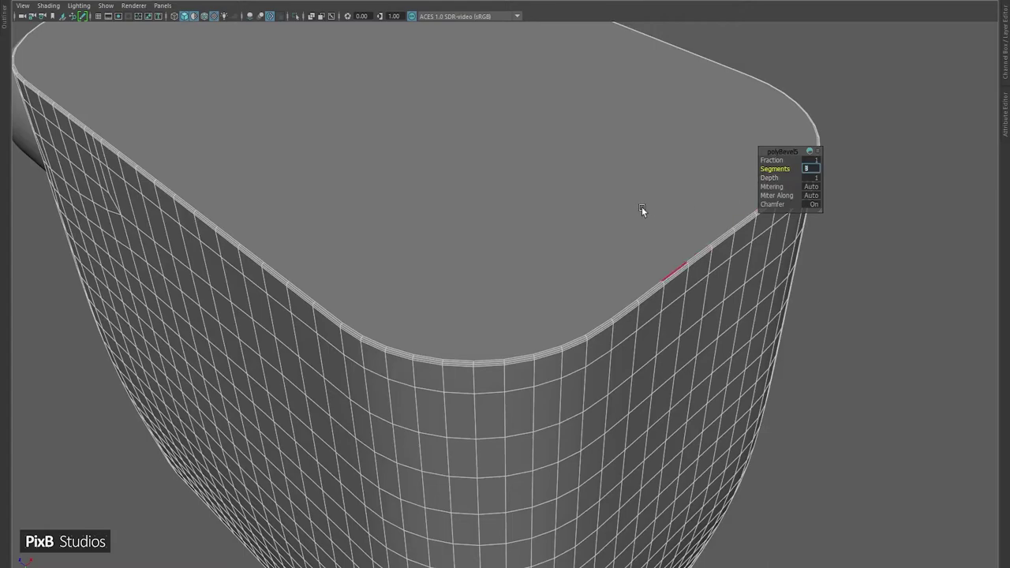
alt+right_drag(641, 206, 493, 133)
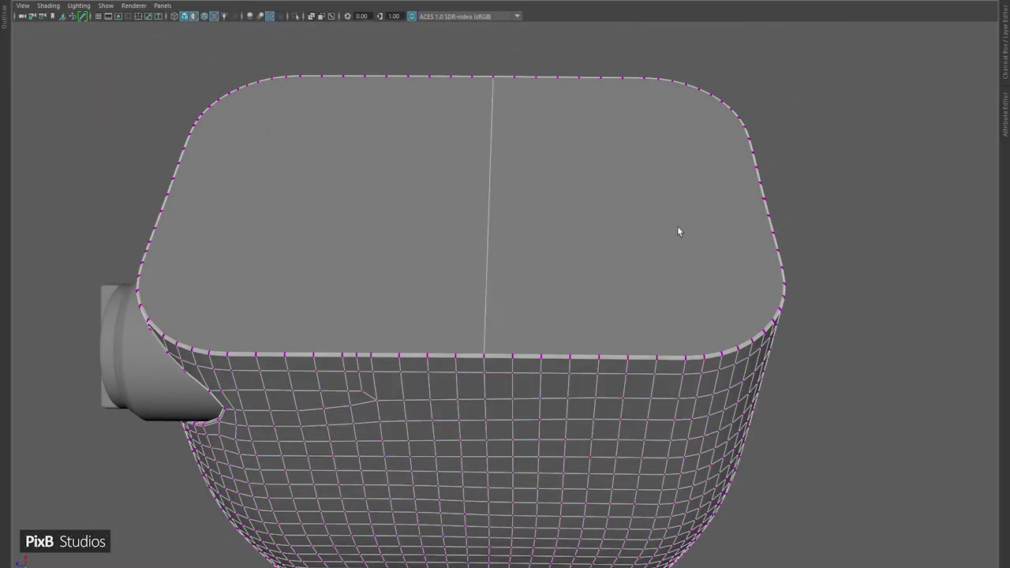
alt+drag(677, 227, 605, 126)
- Grid Fill the bottom cap face with even quads and return to Object Mode
shift+right_drag(535, 220, 505, 232)
alt+drag(505, 233, 597, 326)
right_drag(597, 326, 597, 334)
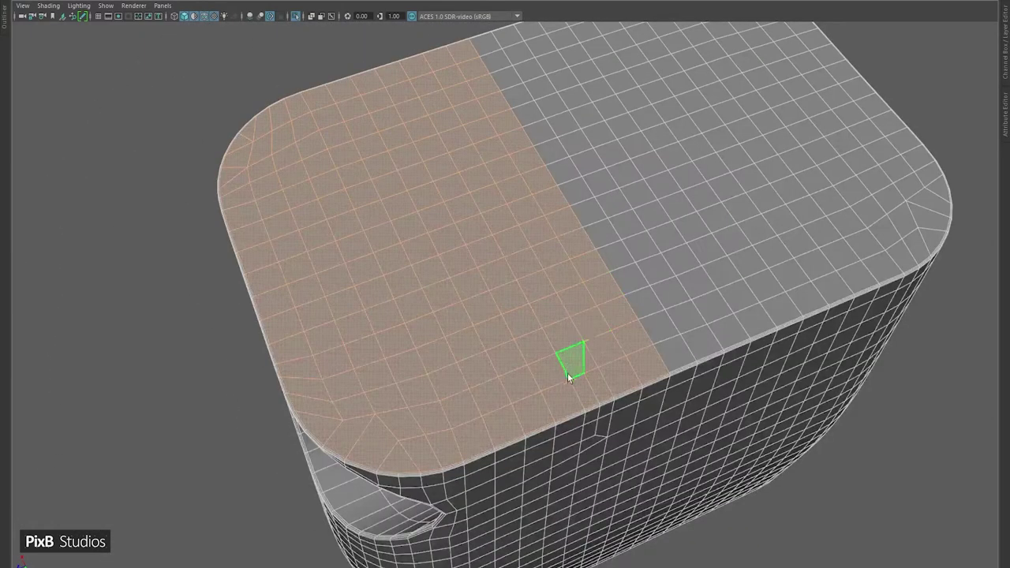
right_drag(543, 316, 909, 110)
alt+right_drag(862, 162, 498, 219)
alt+drag(498, 219, 554, 213)
alt+drag(766, 173, 584, 288)
alt+drag(284, 94, 473, 299)
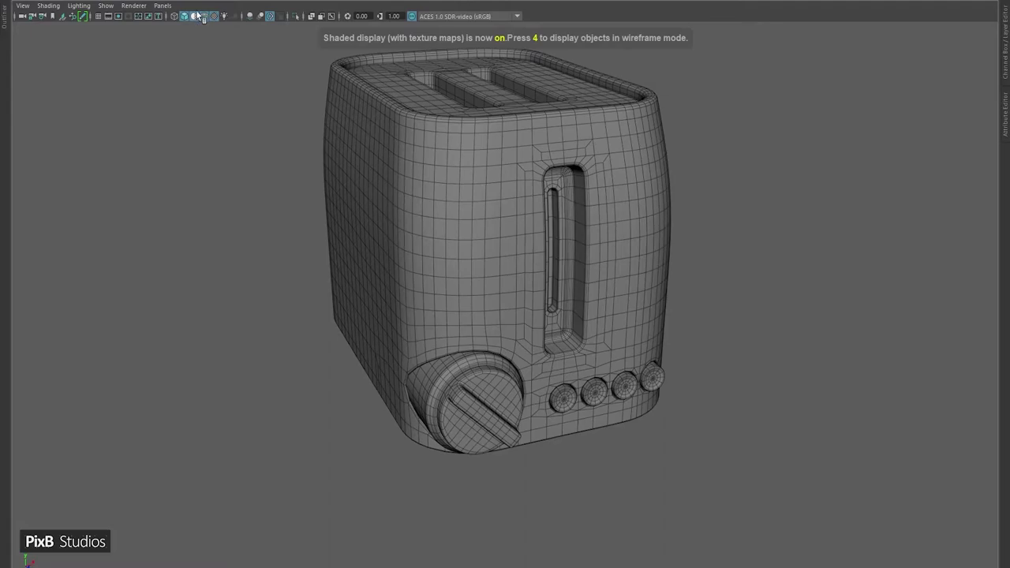
- Assign the Clay_VB material and turn off texture display
mouse_move(471, 300)
alt+mouse_down()
mouse_move(208, 16)
mouse_move(377, 360)
alt+mouse_up()
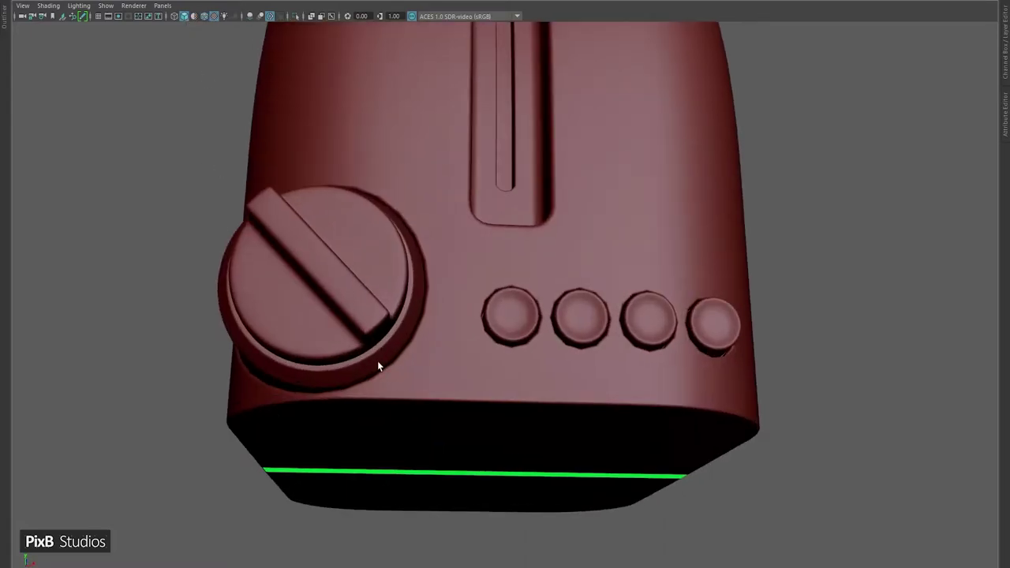
alt+right_drag(806, 348, 705, 309)
alt+drag(705, 309, 607, 338)
scroll(606, 338, up, 2)
right_drag(505, 267, 588, 490)
alt+drag(588, 490, 568, 379)
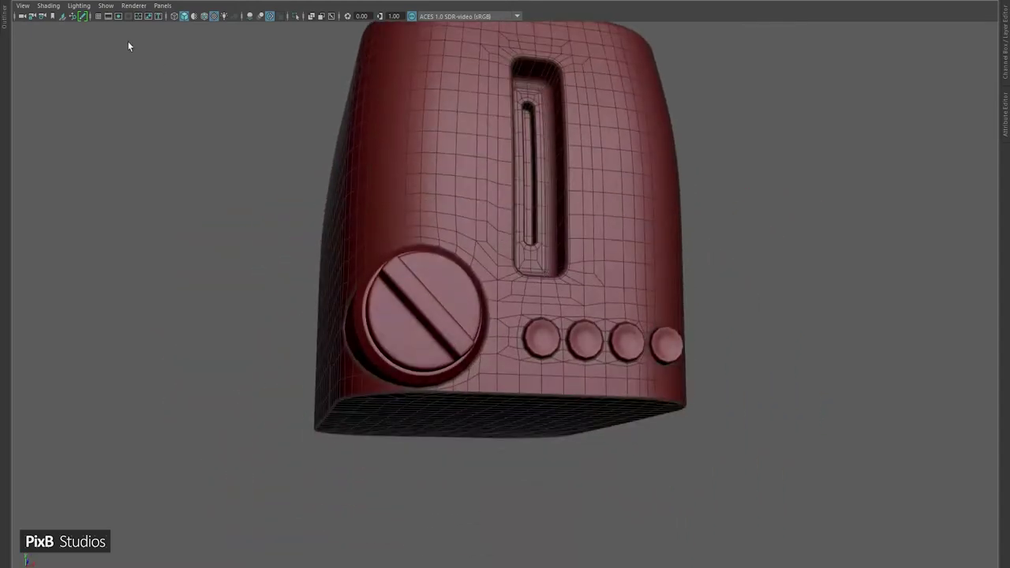
click(203, 16)
- Isolate the ring extracted from the toaster's bottom rim
alt+drag(237, 118, 541, 276)
scroll(523, 275, up, 5)
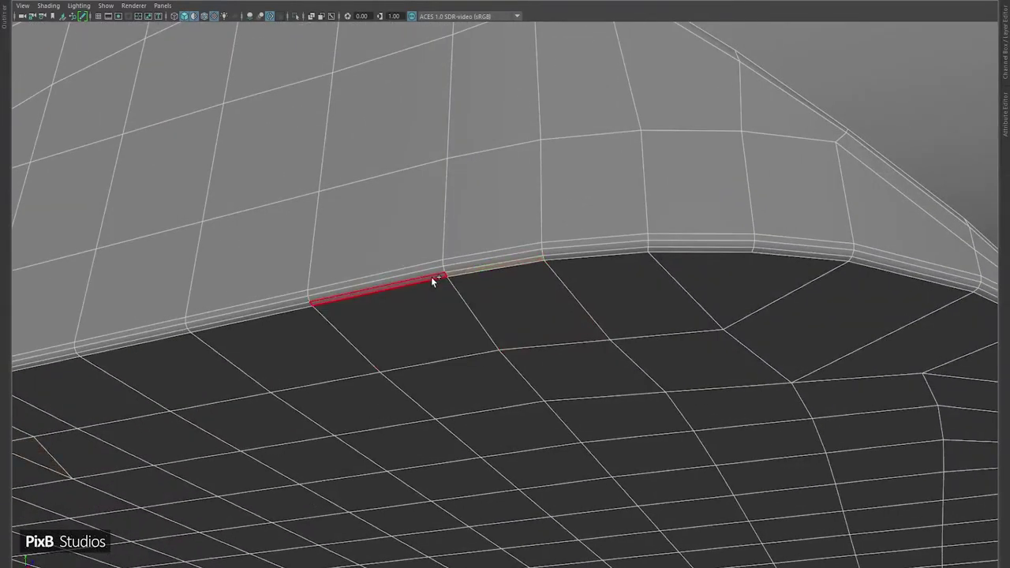
right_drag(432, 281, 464, 450)
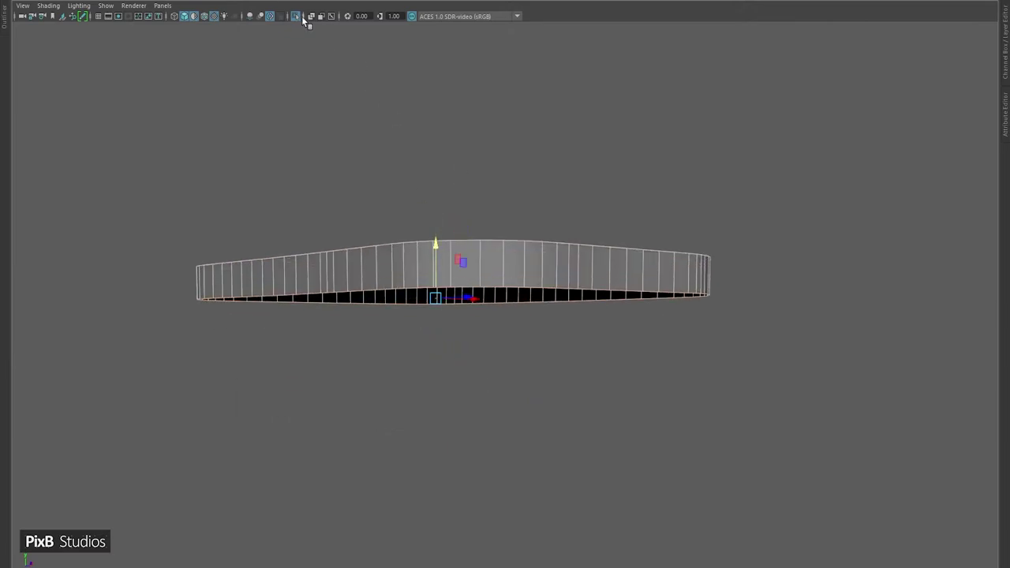
- Select the bottom band's edge ring and apply Edit Edge Flow
click(295, 15)
alt+drag(473, 237, 595, 339)
click(524, 367)
double_click(541, 290)
scroll(555, 305, down, 3)
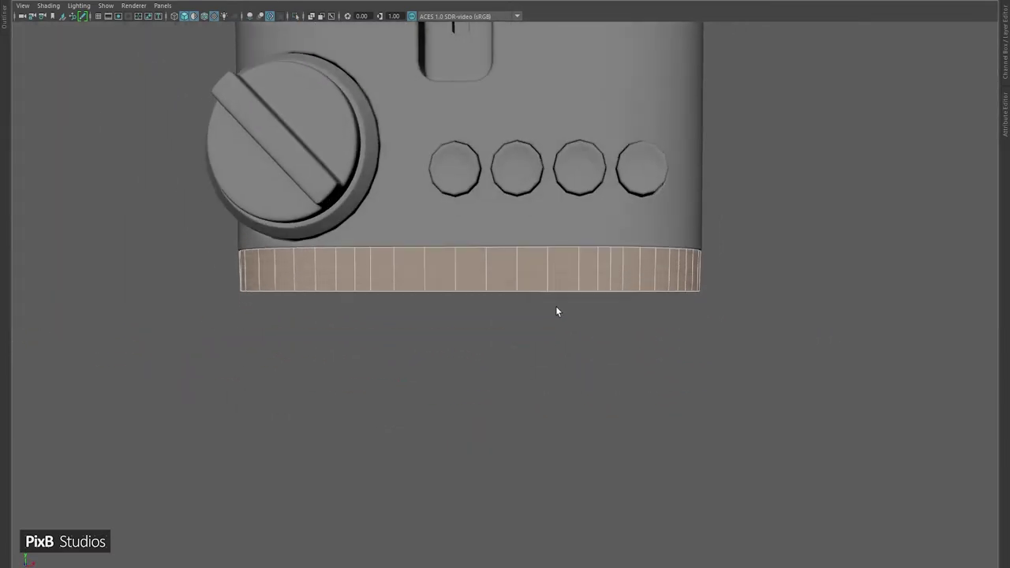
alt+drag(555, 305, 455, 319)
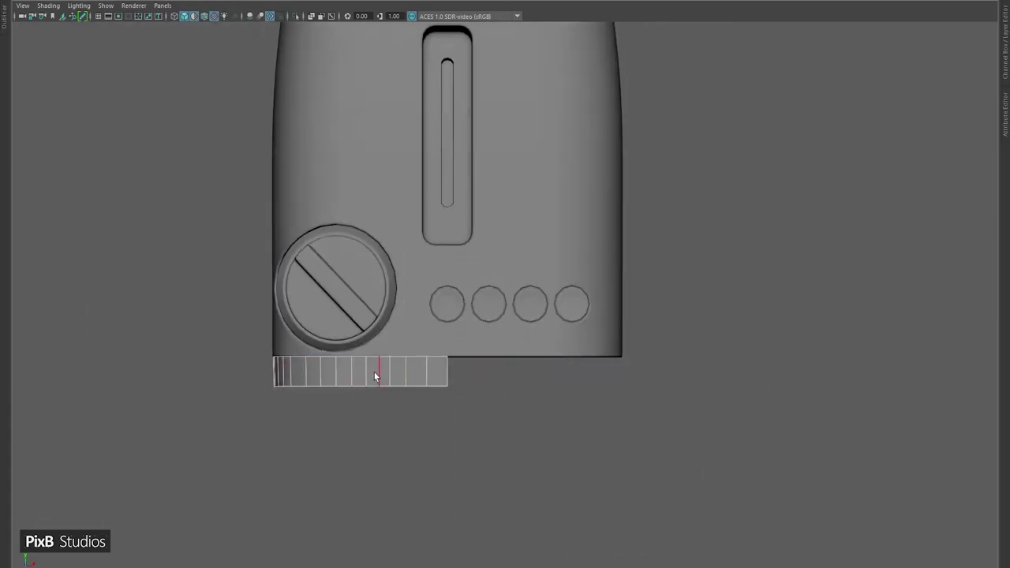
shift+right_drag(362, 357, 373, 427)
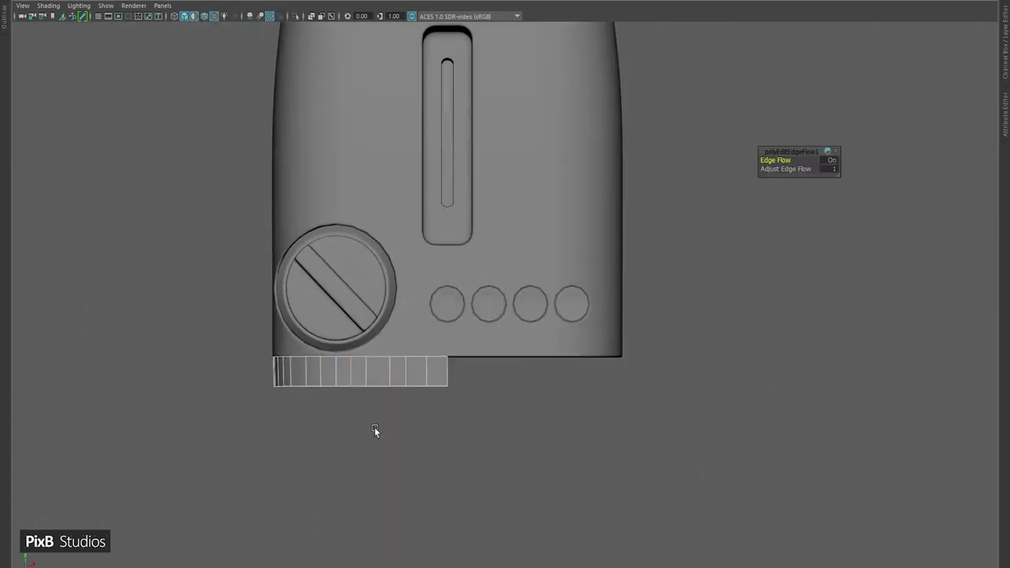
alt+drag(375, 378, 615, 300)
- Insert an edge loop on the band and mirror it on X with merged border
click(638, 319)
scroll(583, 355, up, 2)
scroll(526, 376, up, 2)
shift+right_drag(590, 278, 605, 445)
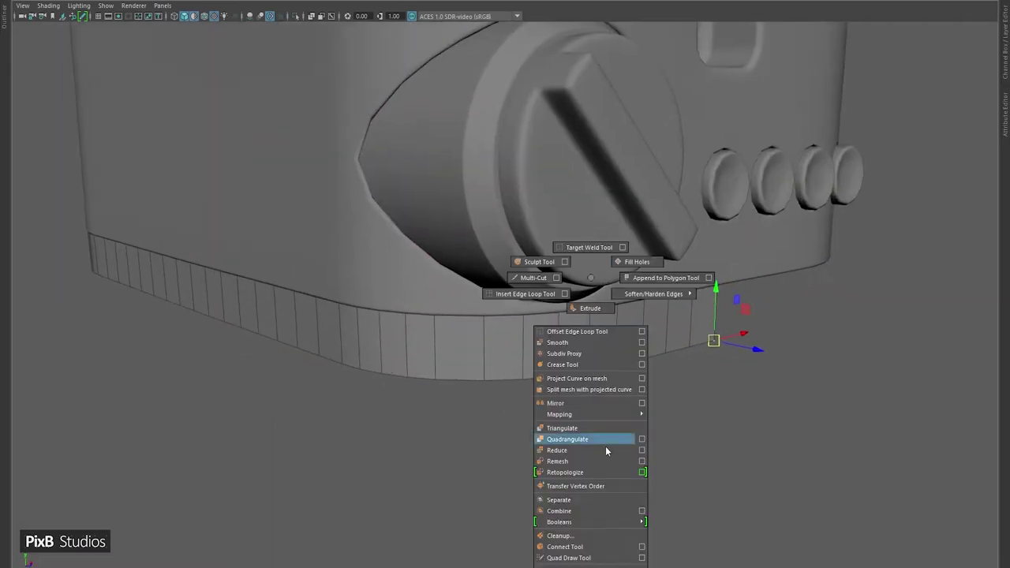
shift+right_drag(580, 403, 580, 404)
click(661, 373)
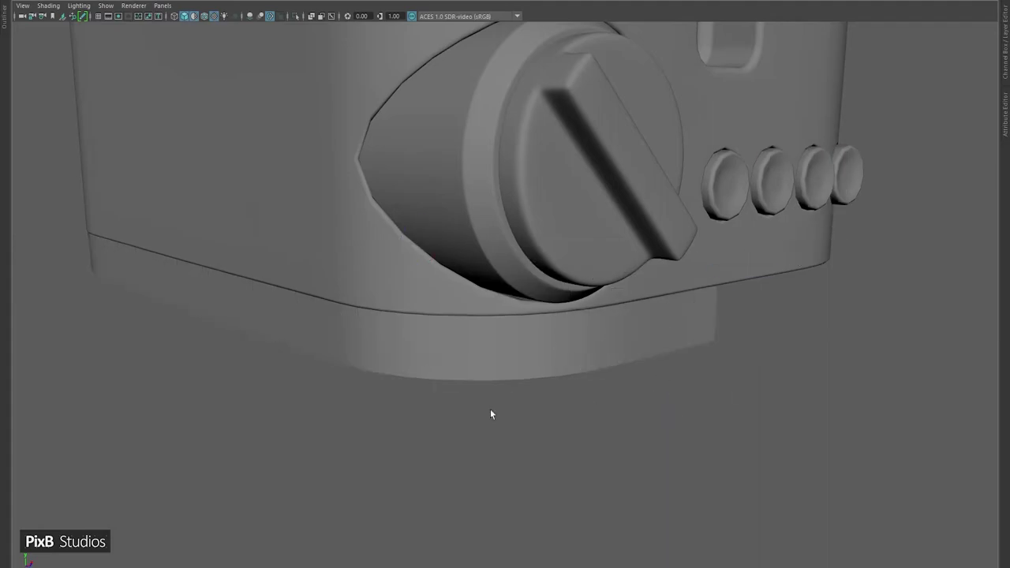
shift+right_drag(442, 331, 413, 445)
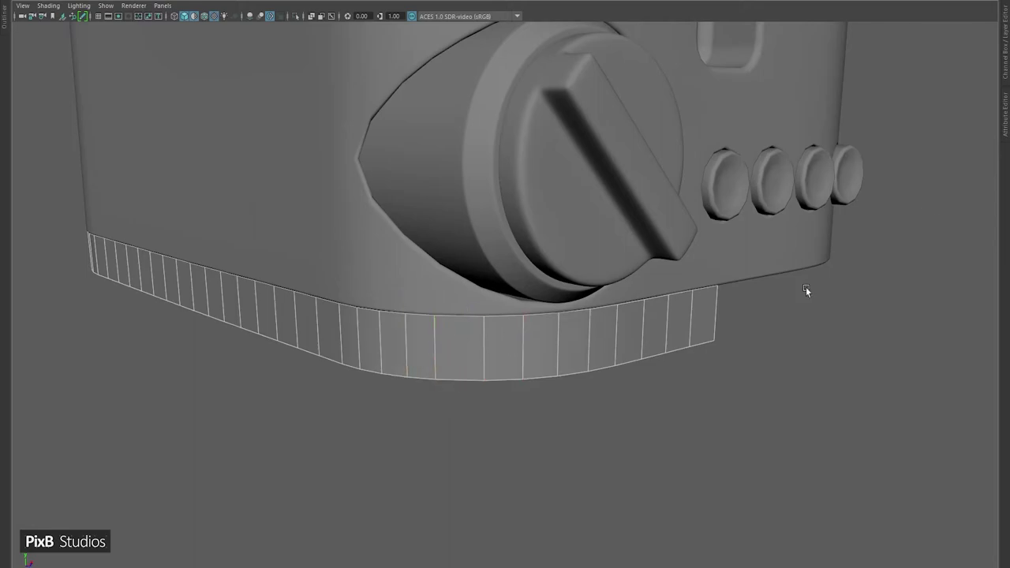
scroll(524, 345, down, 1)
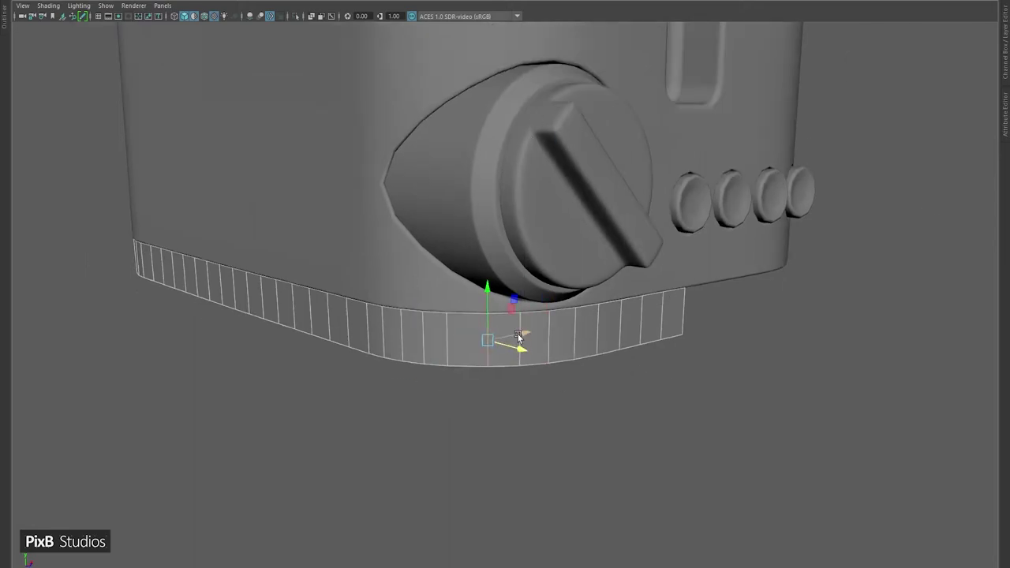
scroll(518, 337, down, 2)
alt+drag(518, 338, 574, 333)
shift+right_drag(574, 333, 698, 413)
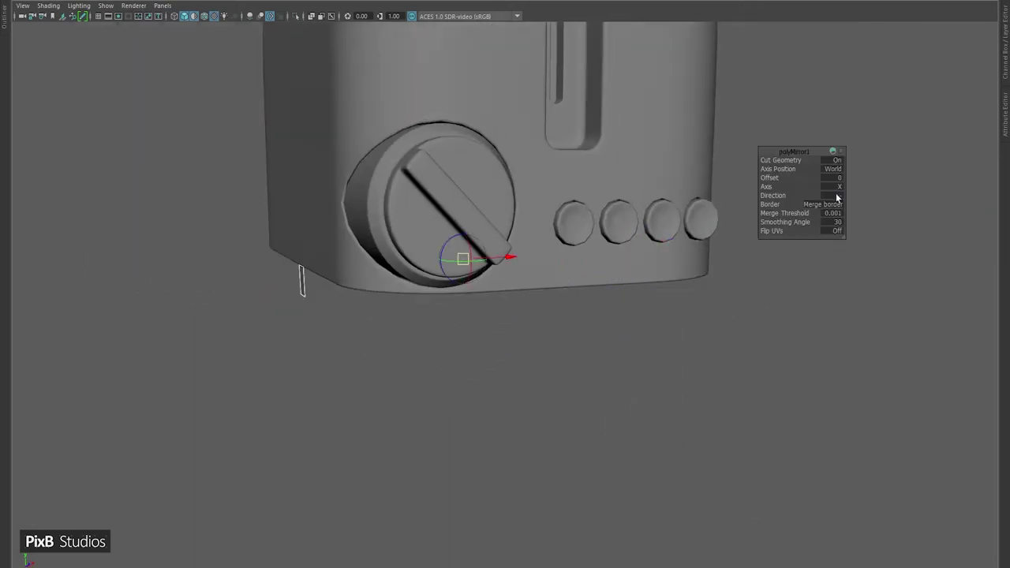
- Set the polyMirror direction to + so the band spans the whole base
drag(837, 197, 815, 207)
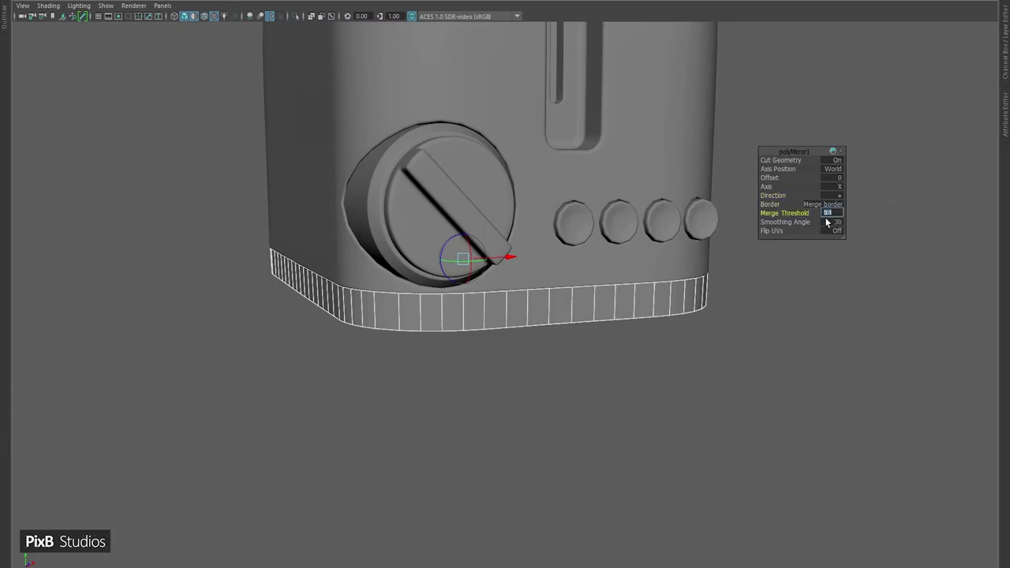
alt+drag(845, 317, 470, 271)
shift+right_drag(485, 229, 465, 358)
- Add an edge loop around the band and bevel its edges with two segments
alt+drag(465, 358, 461, 284)
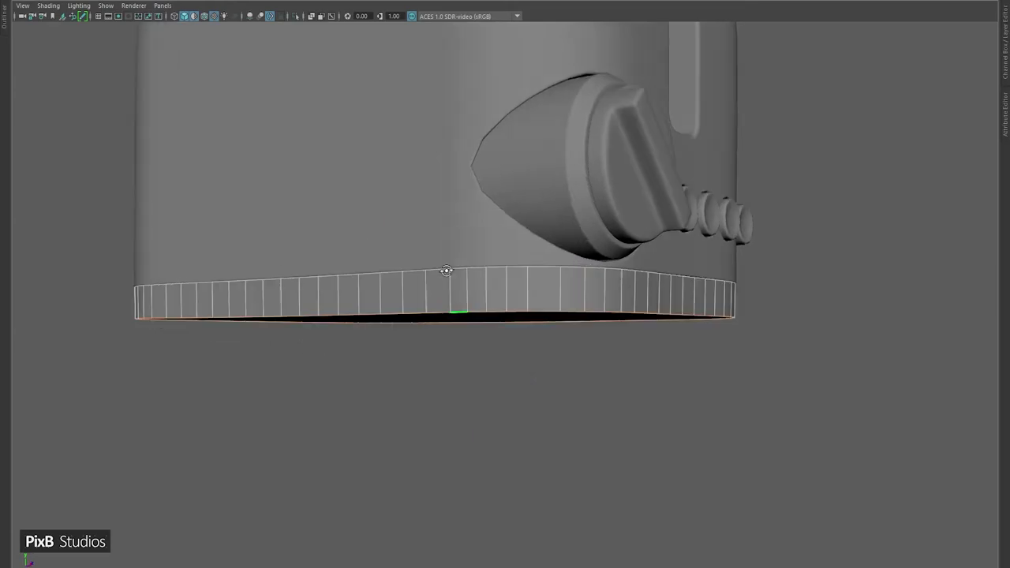
right_drag(461, 281, 462, 281)
key(ctrl+1)
alt+drag(516, 288, 646, 320)
click(295, 16)
key(ctrl+b)
drag(770, 160, 862, 138)
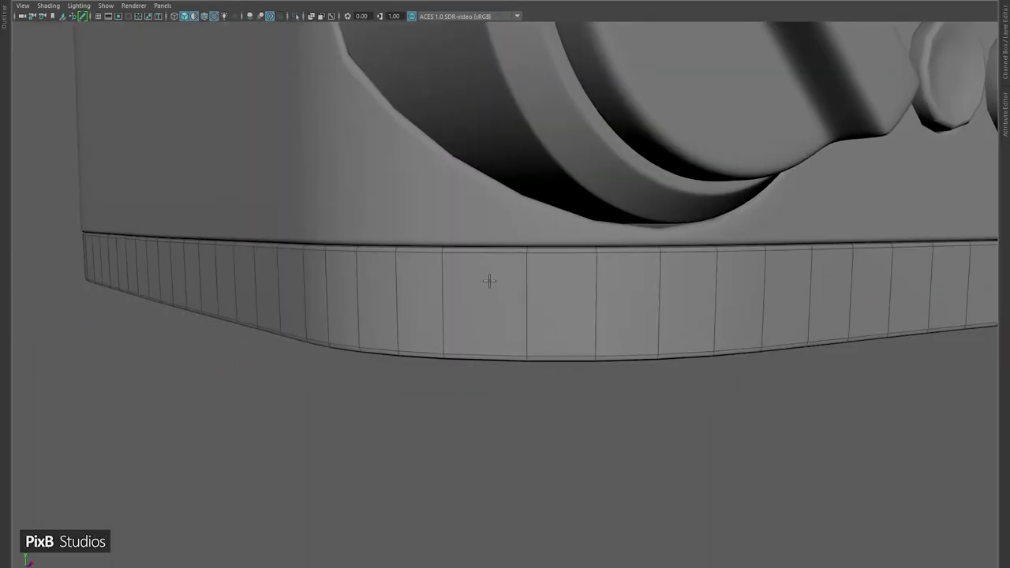
- Extrude the band's top cap face with zero thickness
alt+drag(538, 381, 605, 276)
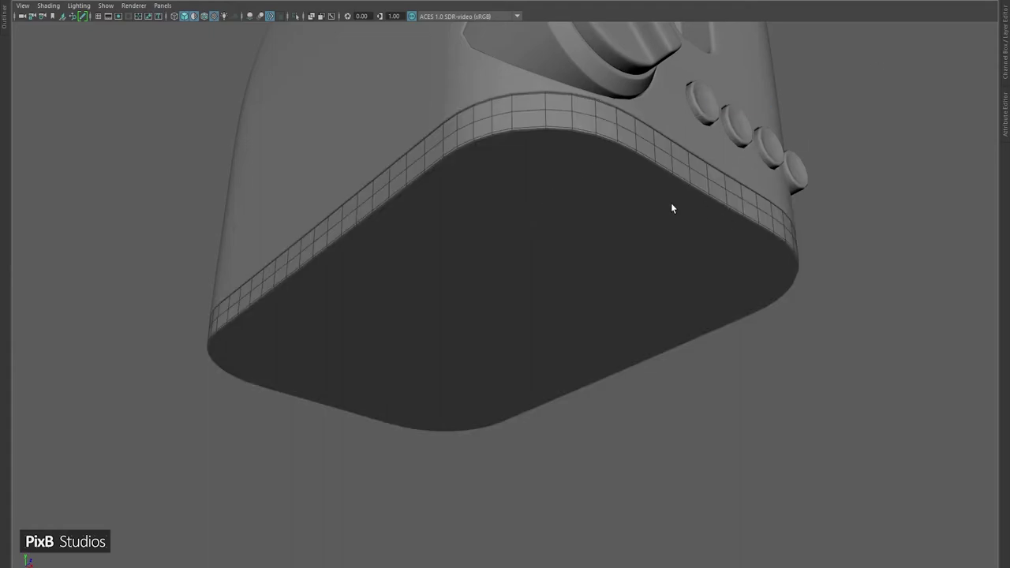
alt+drag(672, 208, 600, 277)
scroll(557, 352, up, 10)
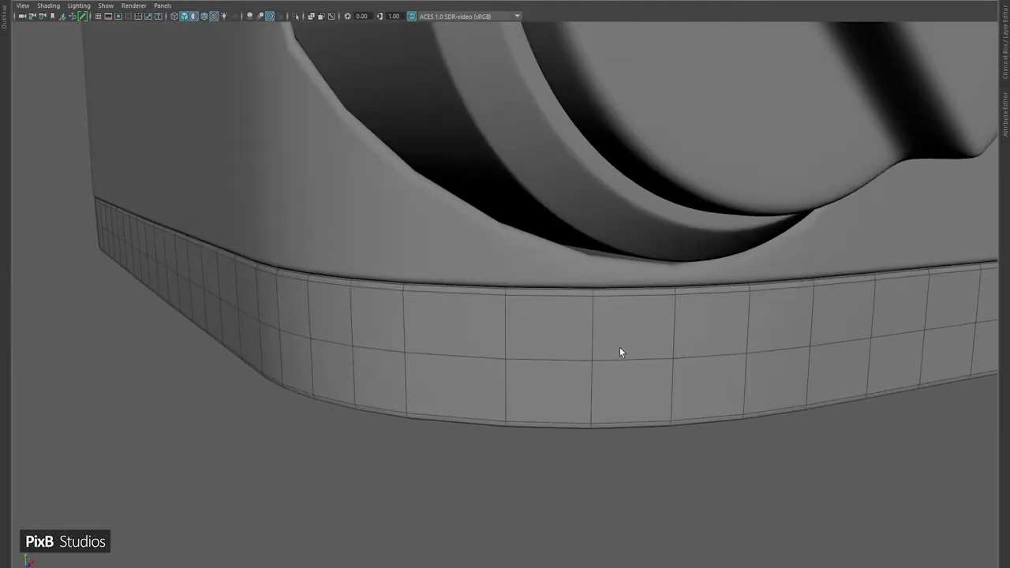
scroll(617, 359, down, 10)
alt+drag(771, 243, 701, 144)
scroll(632, 309, up, 10)
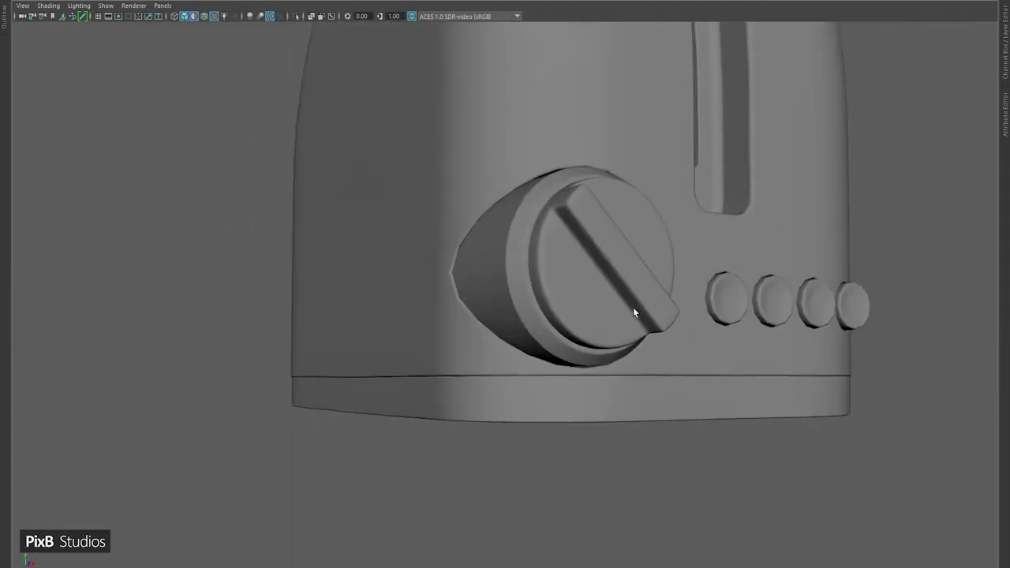
alt+drag(632, 313, 492, 352)
scroll(528, 316, down, 2)
alt+drag(527, 315, 462, 241)
shift+right_drag(462, 241, 530, 252)
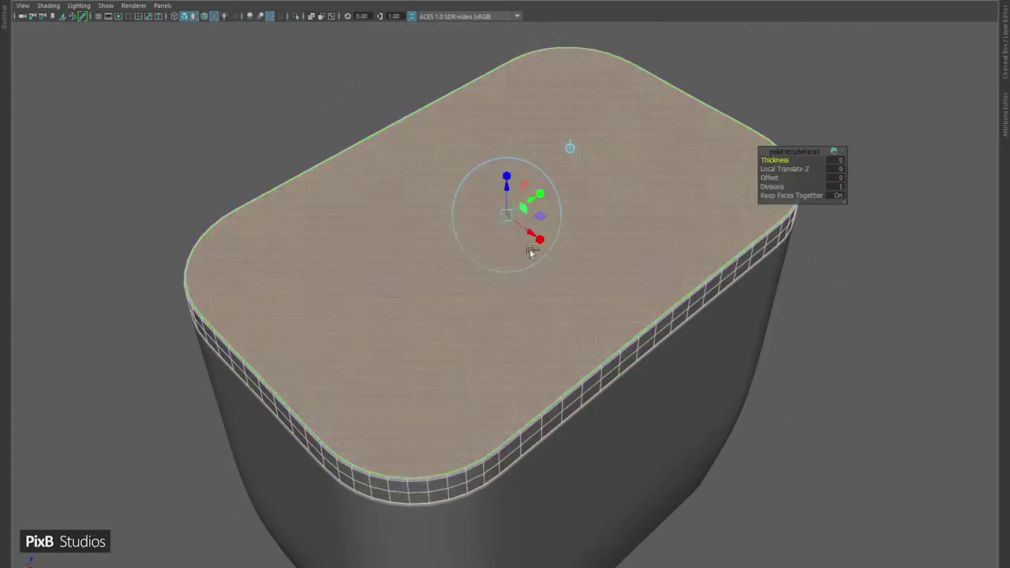
- Extrude the slab's top face, inset it by 0.268, and delete the inner face to hollow the ring
drag(781, 177, 881, 188)
alt+drag(548, 193, 374, 164)
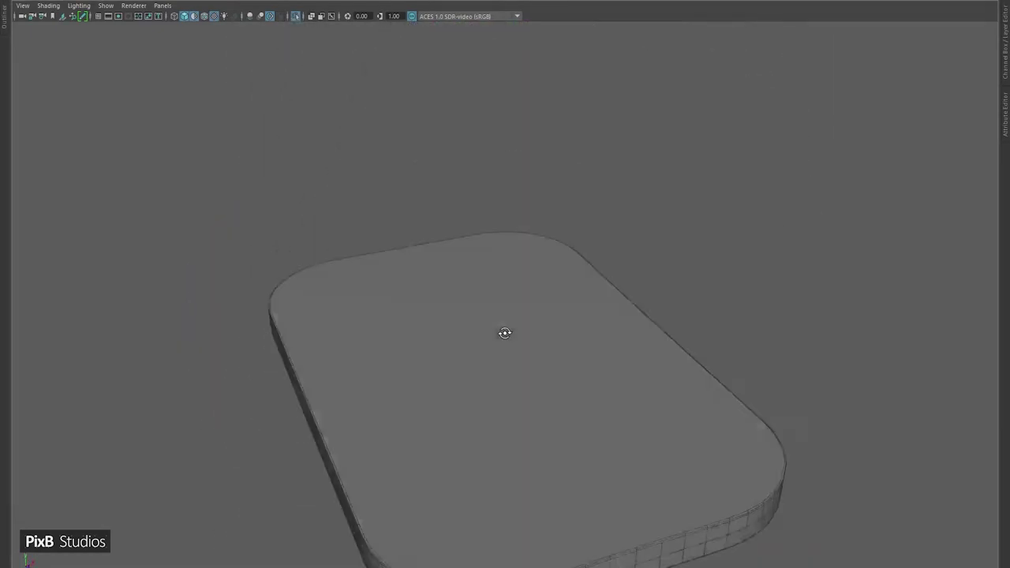
right_drag(443, 187, 445, 218)
click(445, 221)
key(ctrl+e)
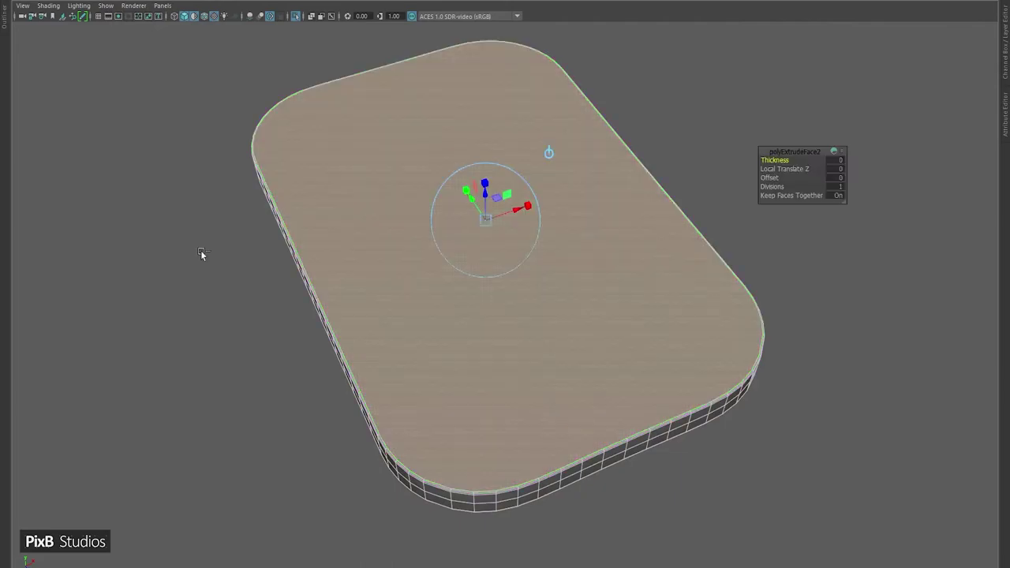
drag(827, 185, 901, 198)
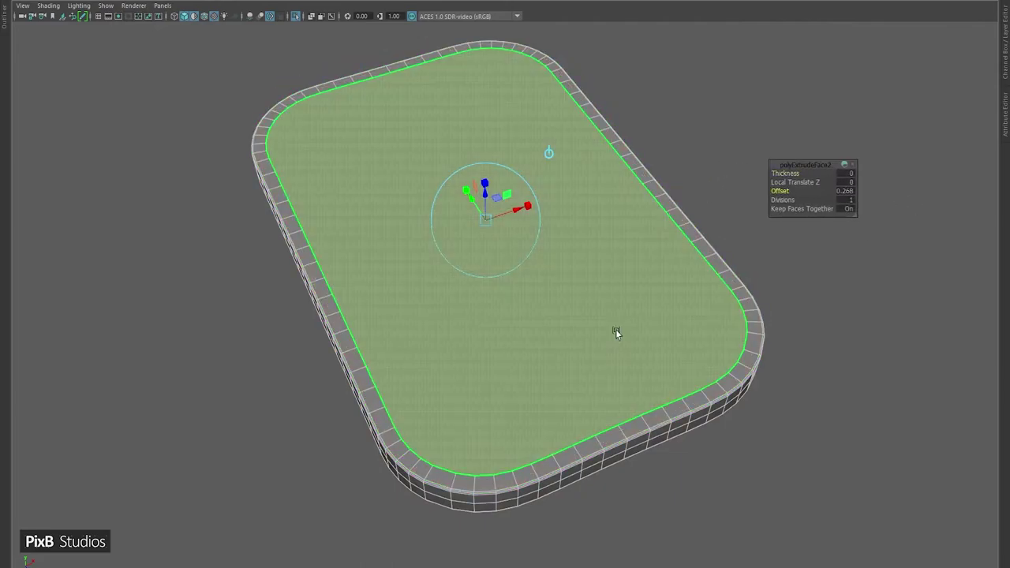
key(Delete)
- Show the whole toaster again and orbit underneath to view the base ring
right_drag(545, 266, 417, 187)
scroll(435, 219, up, 5)
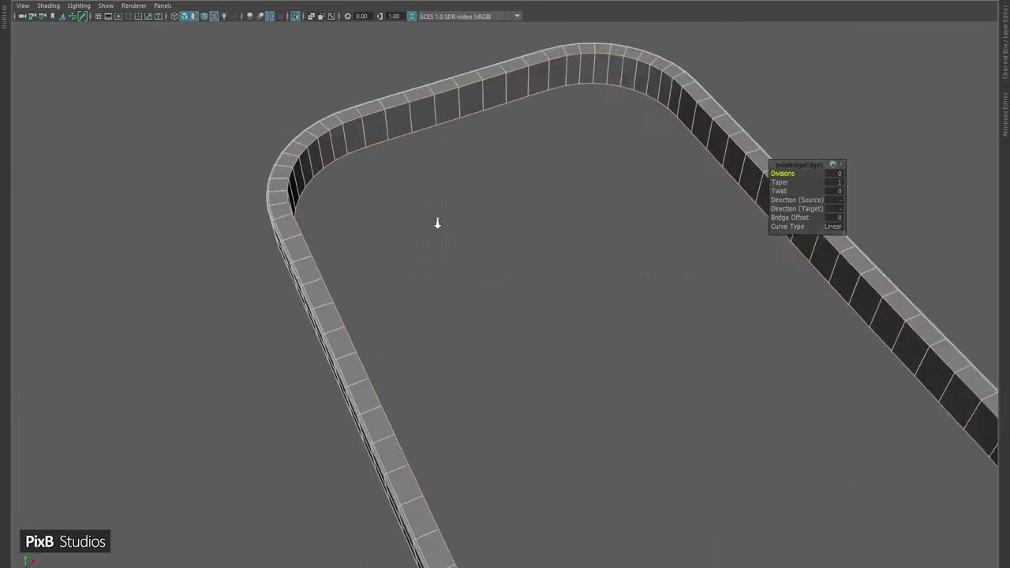
scroll(790, 180, down, 3)
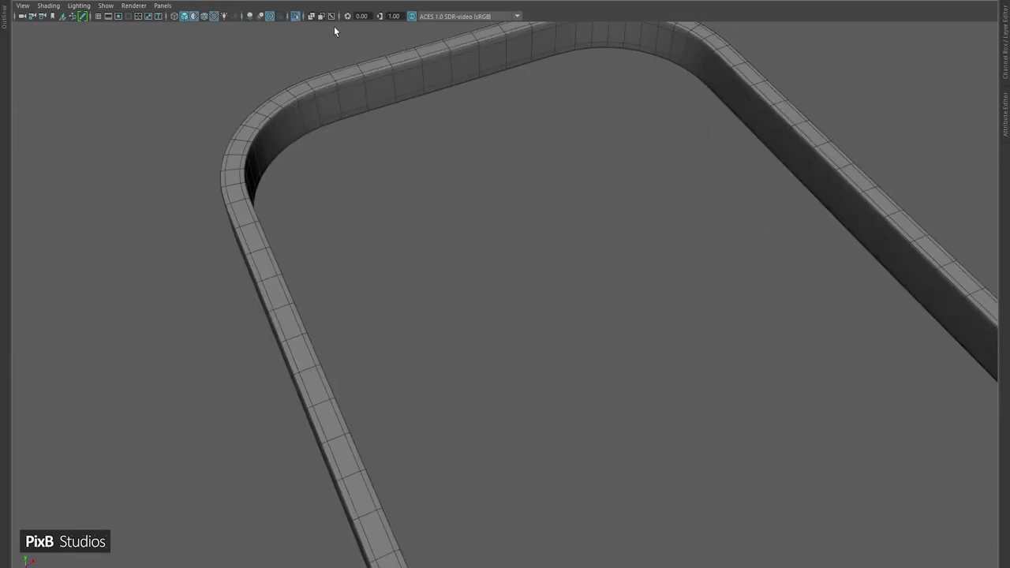
click(295, 15)
mouse_move(534, 374)
alt+mouse_down()
mouse_move(550, 191)
mouse_move(570, 311)
mouse_move(500, 230)
mouse_move(773, 277)
mouse_move(683, 244)
alt+mouse_up()
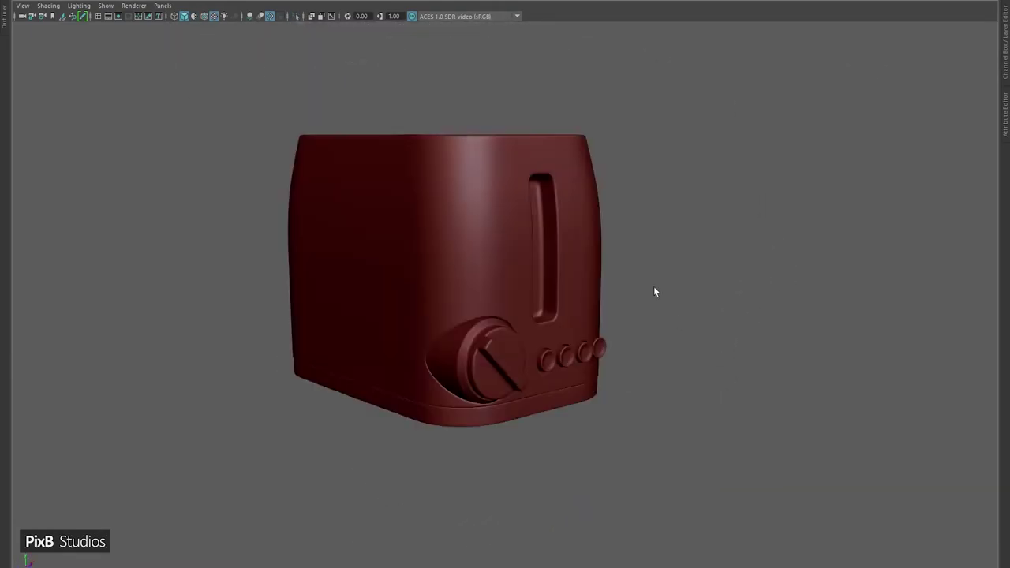
- Orbit around the toaster, briefly toggling mesh edges on the shaded model
alt+drag(653, 292, 568, 261)
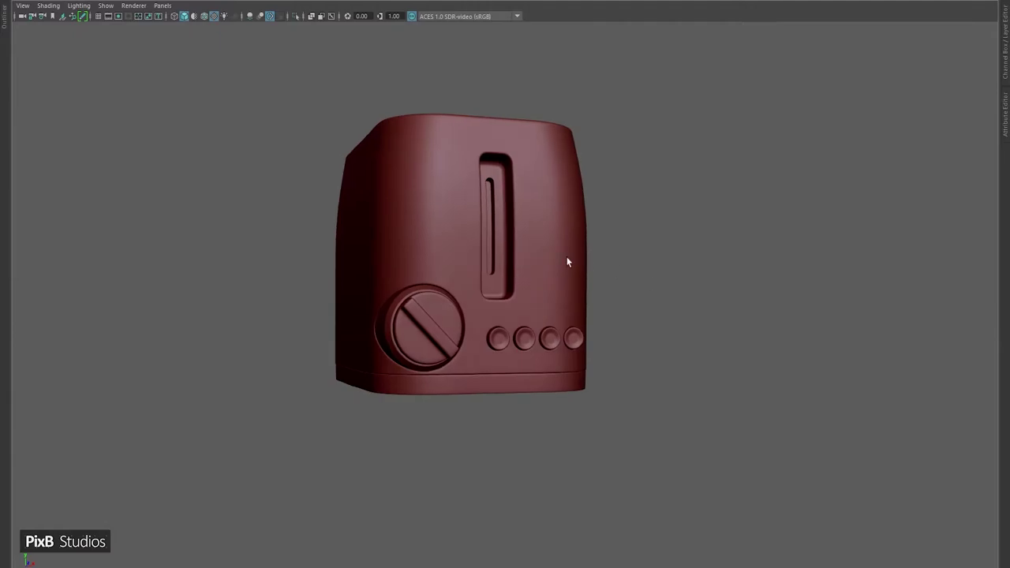
scroll(710, 401, up, 8)
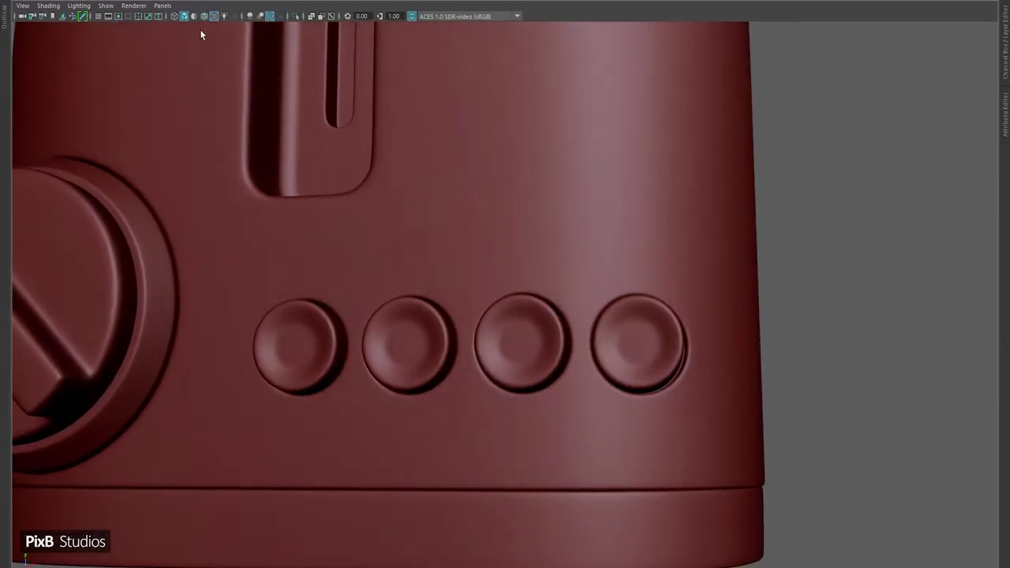
click(204, 16)
click(205, 15)
scroll(591, 264, down, 5)
mouse_move(591, 263)
alt+mouse_down()
mouse_move(637, 276)
mouse_move(400, 223)
mouse_move(587, 233)
mouse_move(539, 229)
alt+mouse_up()
scroll(587, 234, up, 5)
scroll(586, 234, down, 5)
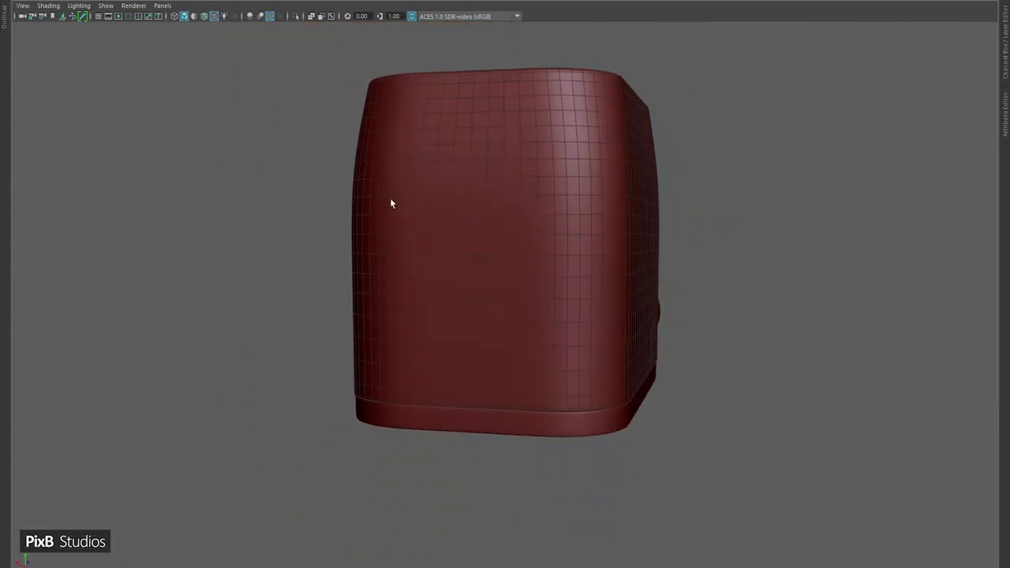
scroll(516, 196, up, 5)
- Select a 3x2 block of faces on the toaster body's lower side
click(545, 350)
alt+drag(545, 350, 551, 299)
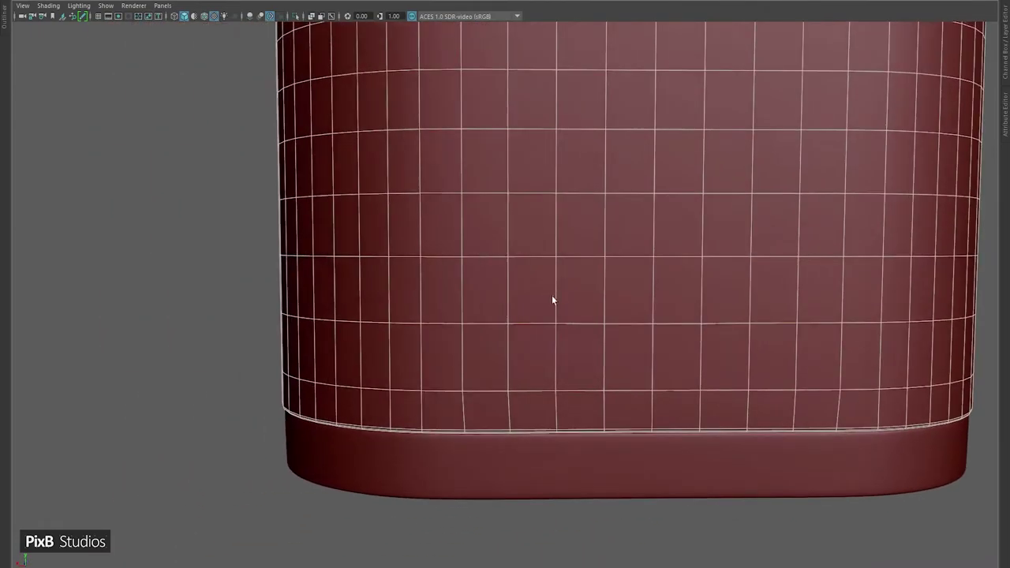
scroll(551, 299, down, 2)
right_drag(550, 302, 604, 350)
alt+drag(604, 349, 421, 278)
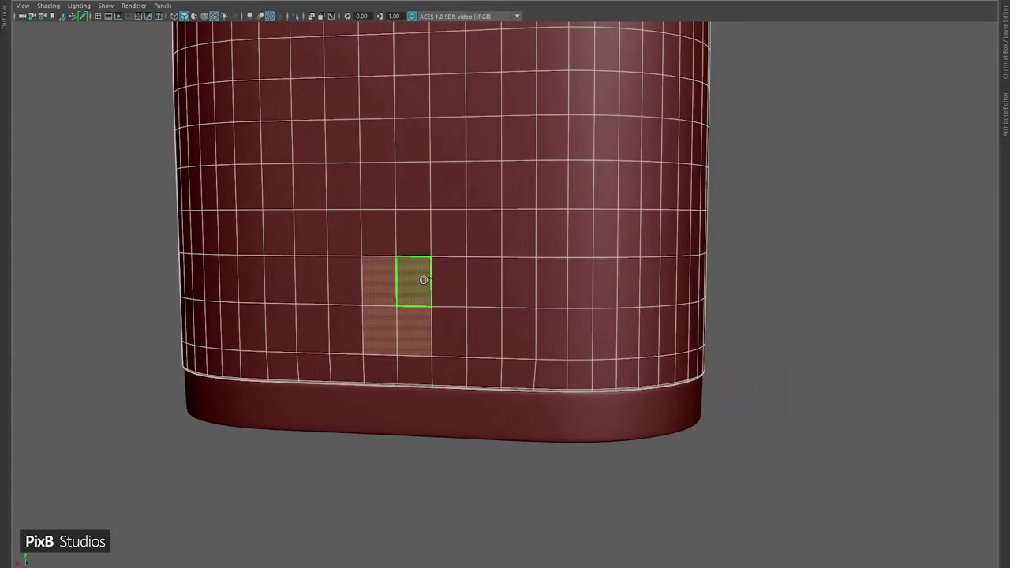
alt+drag(448, 333, 498, 296)
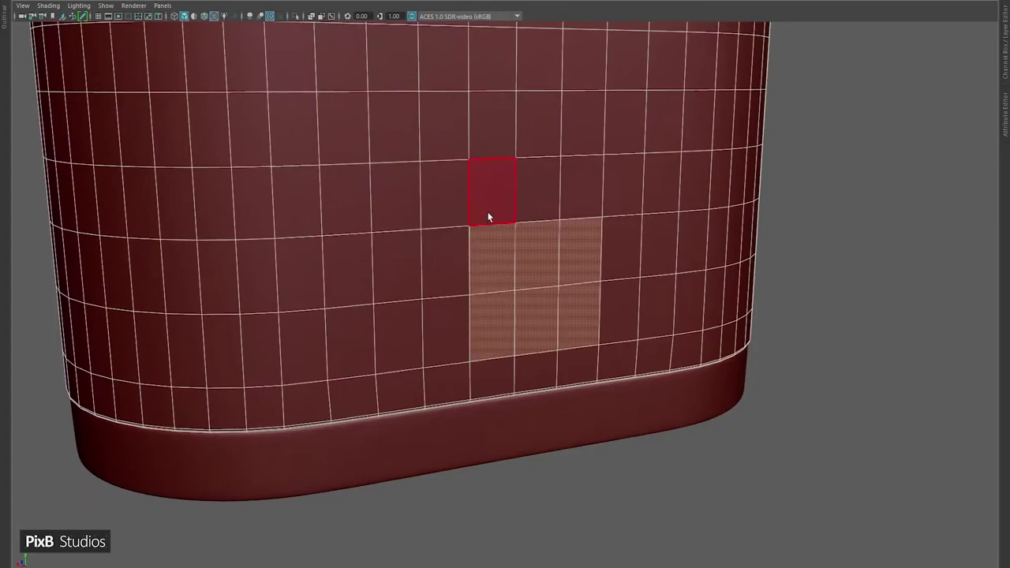
scroll(604, 288, down, 3)
alt+drag(604, 289, 556, 338)
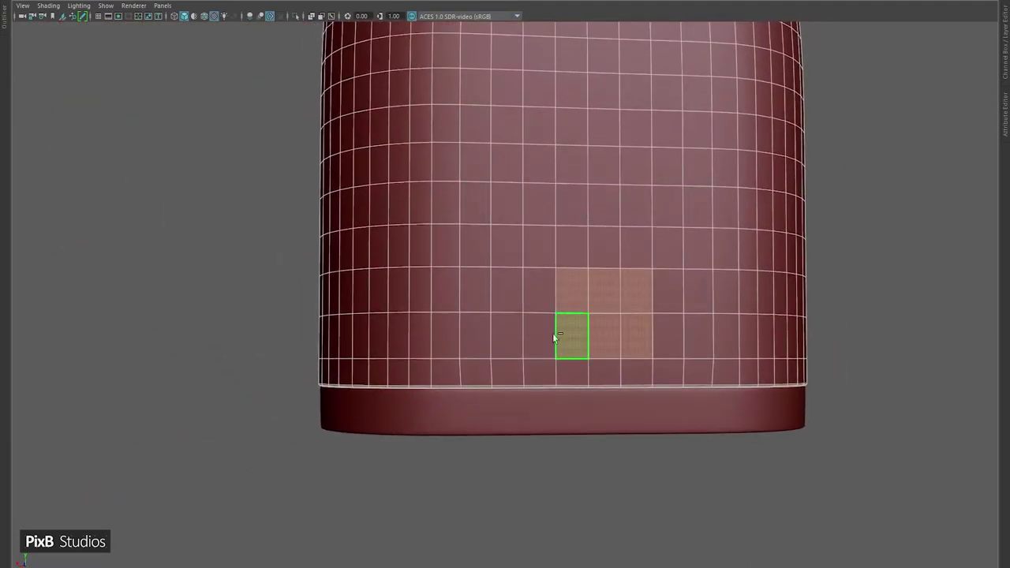
scroll(669, 416, down, 4)
scroll(563, 213, up, 5)
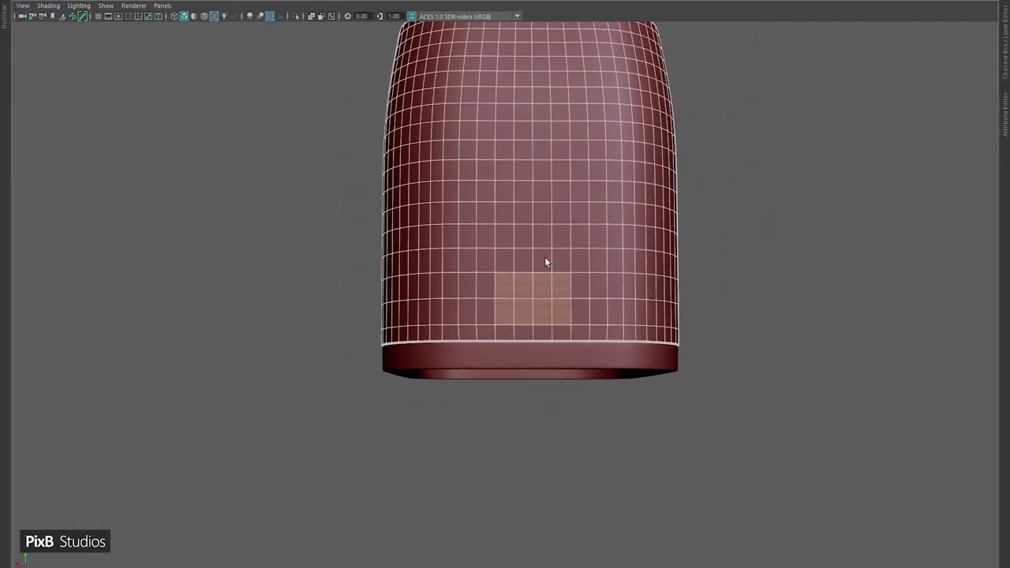
alt+drag(548, 261, 512, 316)
scroll(511, 317, up, 2)
- Extract the selected faces into a separate panel piece
shift+right_drag(601, 312, 593, 509)
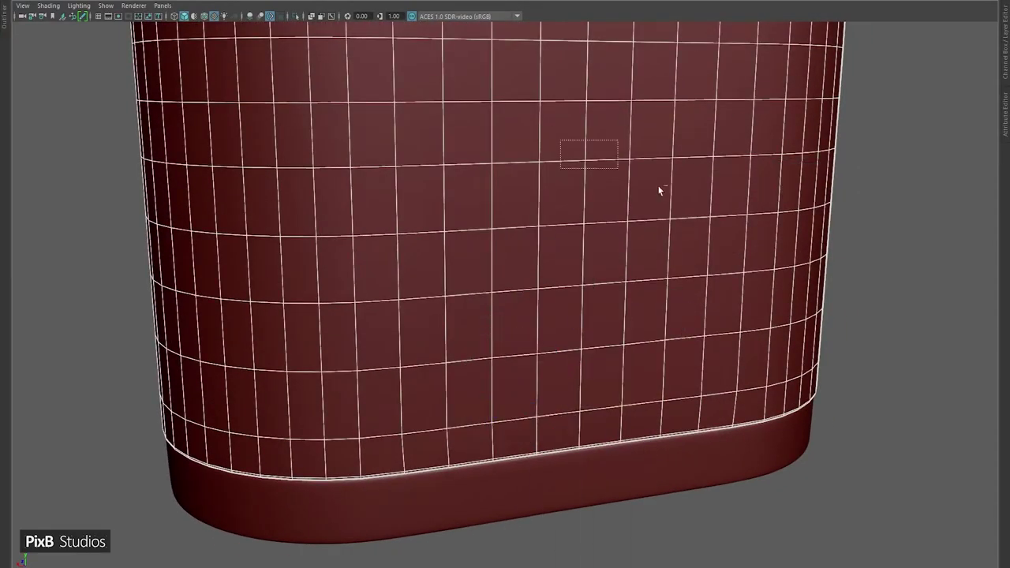
alt+drag(604, 353, 405, 532)
scroll(663, 377, down, 3)
- Assign the lambert3 material to the base band
click(405, 531)
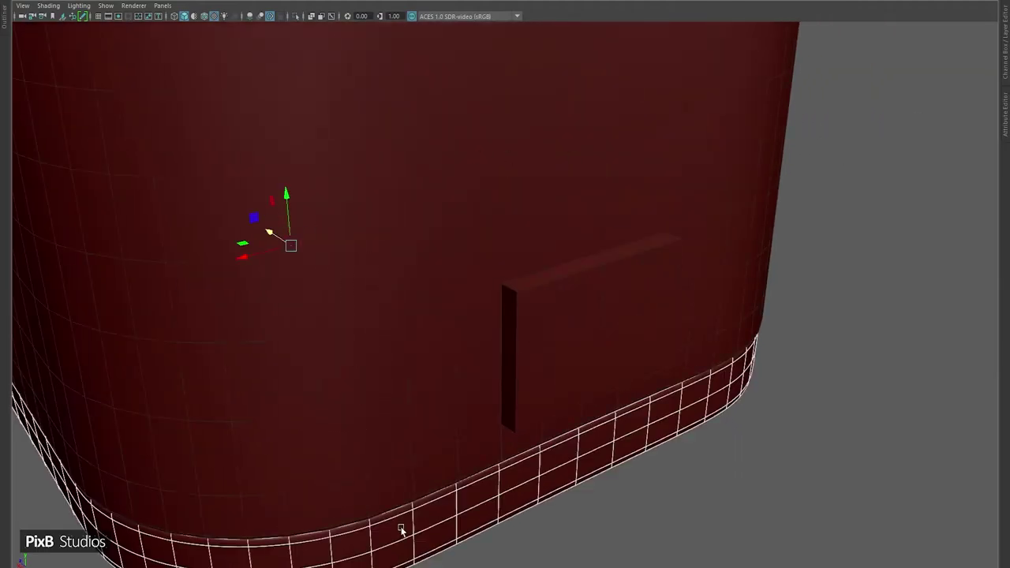
right_drag(392, 266, 392, 566)
right_drag(476, 547, 476, 546)
- Extrude the extracted panel's front faces with a 0.289 inset
click(601, 271)
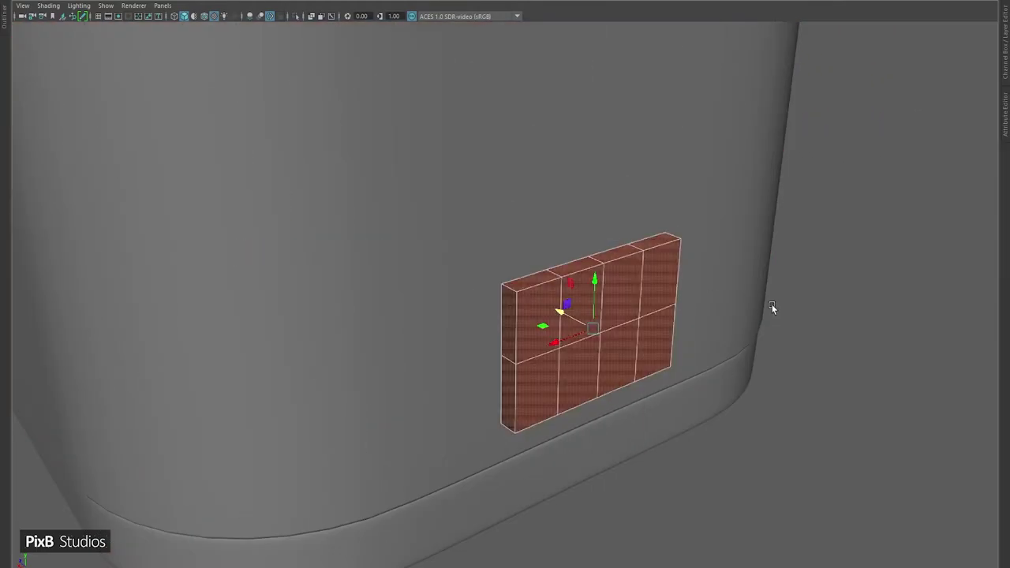
alt+drag(771, 308, 504, 317)
key(ctrl+e)
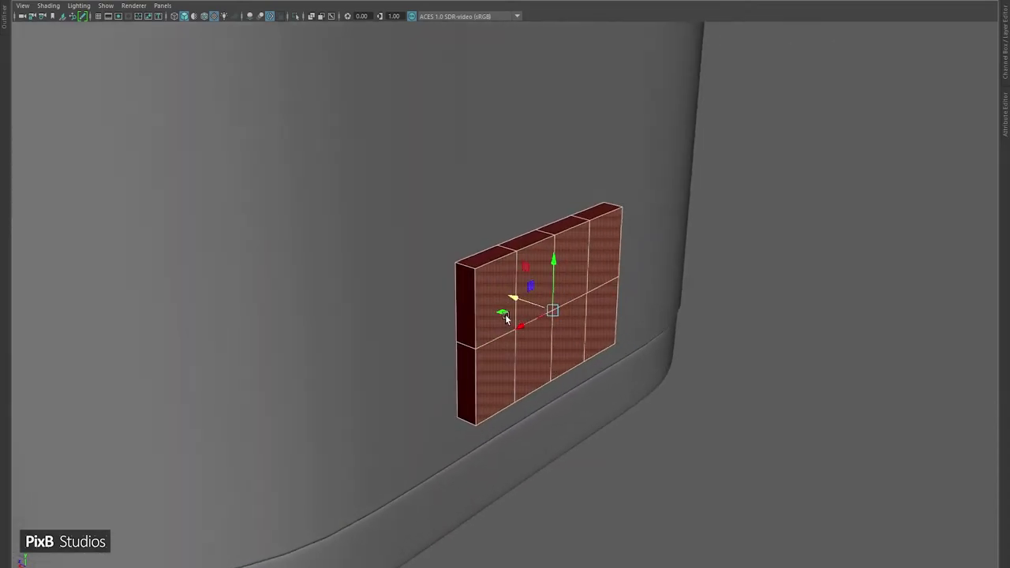
drag(779, 191, 926, 205)
alt+drag(667, 272, 592, 246)
alt+drag(644, 213, 553, 293)
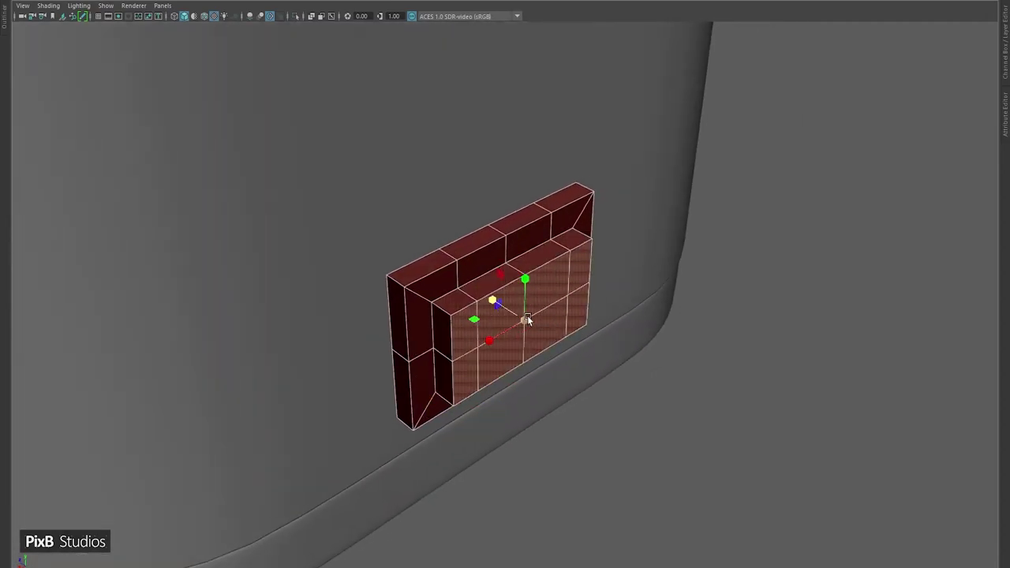
alt+drag(657, 280, 594, 261)
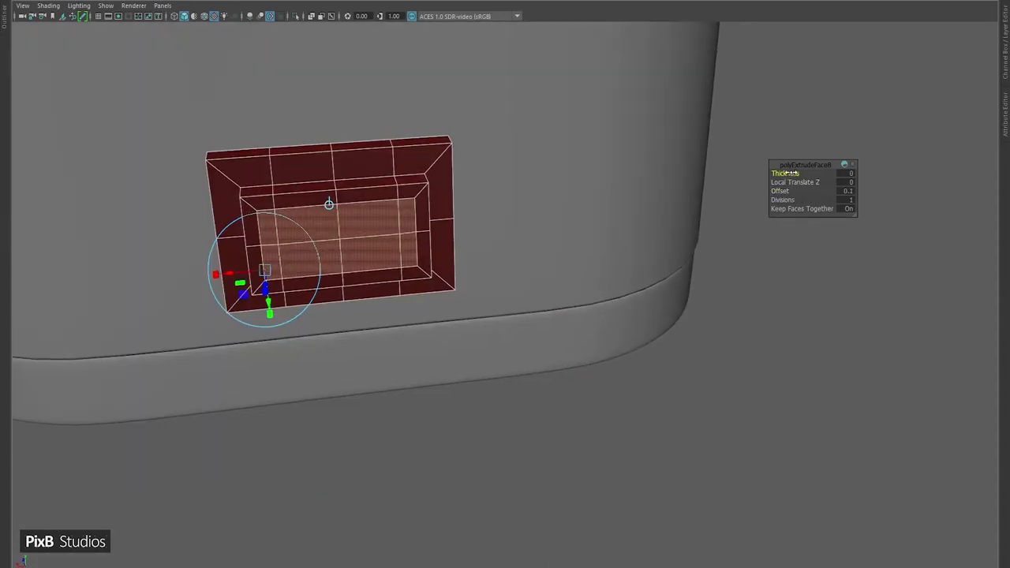
alt+drag(613, 193, 440, 226)
- Slide the right edge loop left and delete the extra faces, leaving one corner
key(F10)
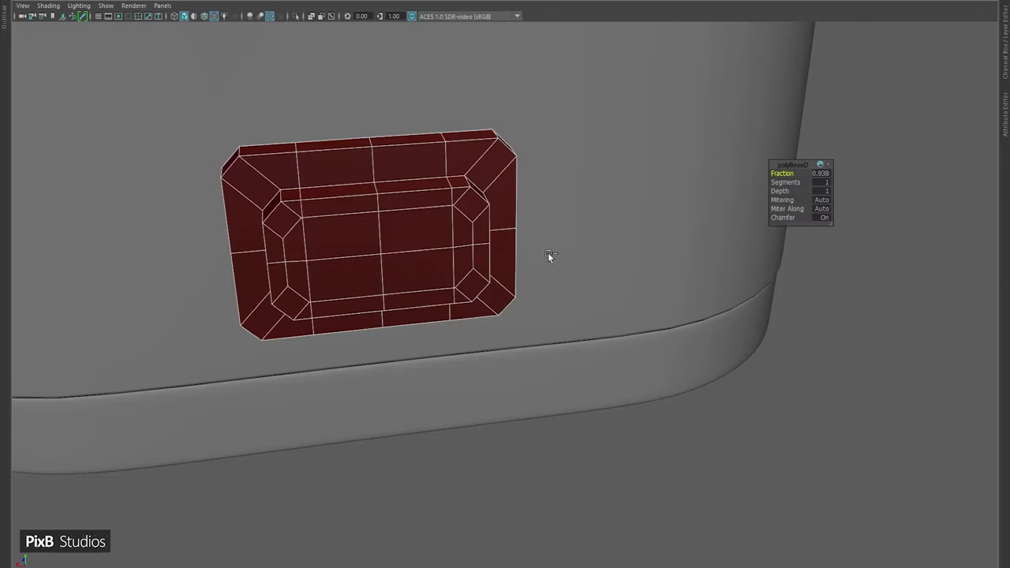
alt+right_drag(362, 168, 462, 184)
alt+drag(462, 185, 467, 210)
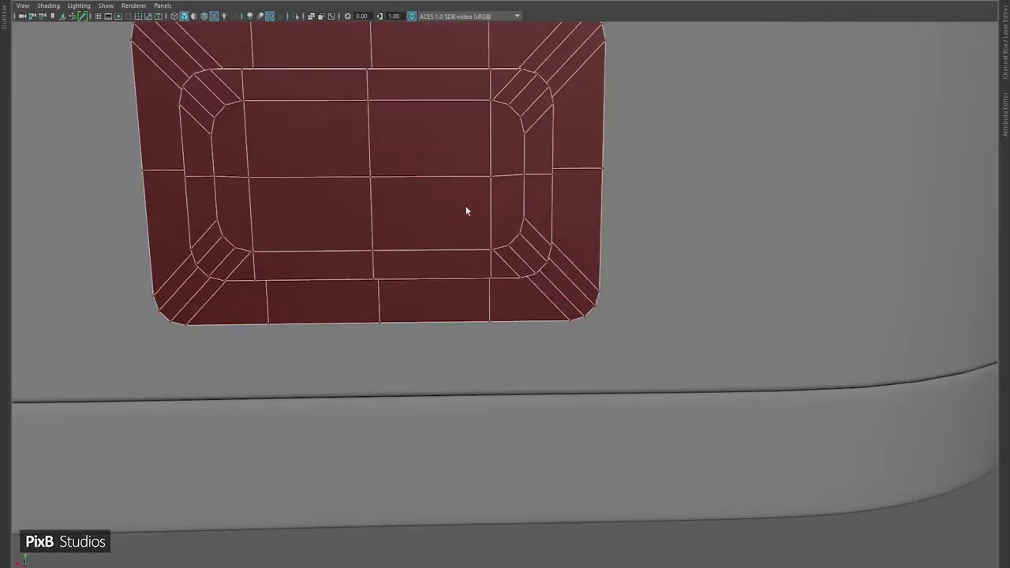
alt+right_drag(467, 210, 456, 185)
drag(534, 260, 471, 266)
ctrl+right_drag(471, 266, 597, 147)
drag(604, 465, 324, 265)
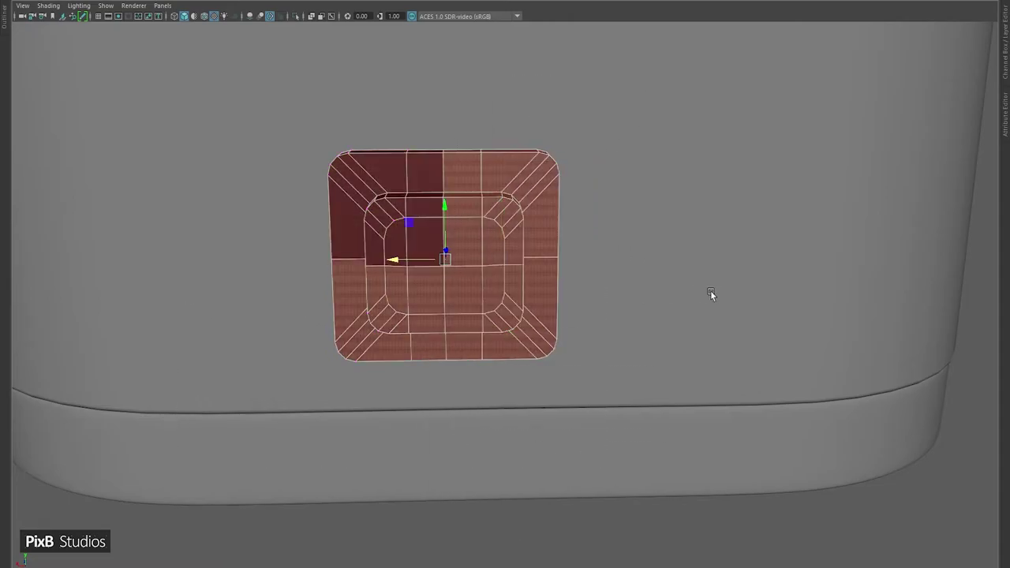
key(Delete)
- Frame the corner piece and select its right block's faces
alt+right_drag(344, 164, 488, 256)
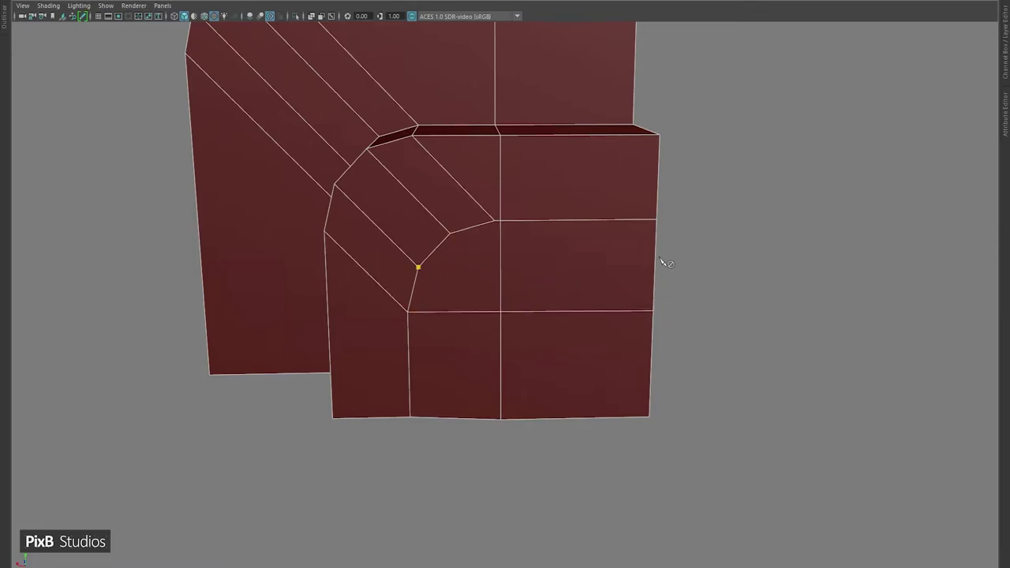
alt+right_drag(652, 262, 545, 273)
alt+drag(545, 273, 765, 302)
key(f)
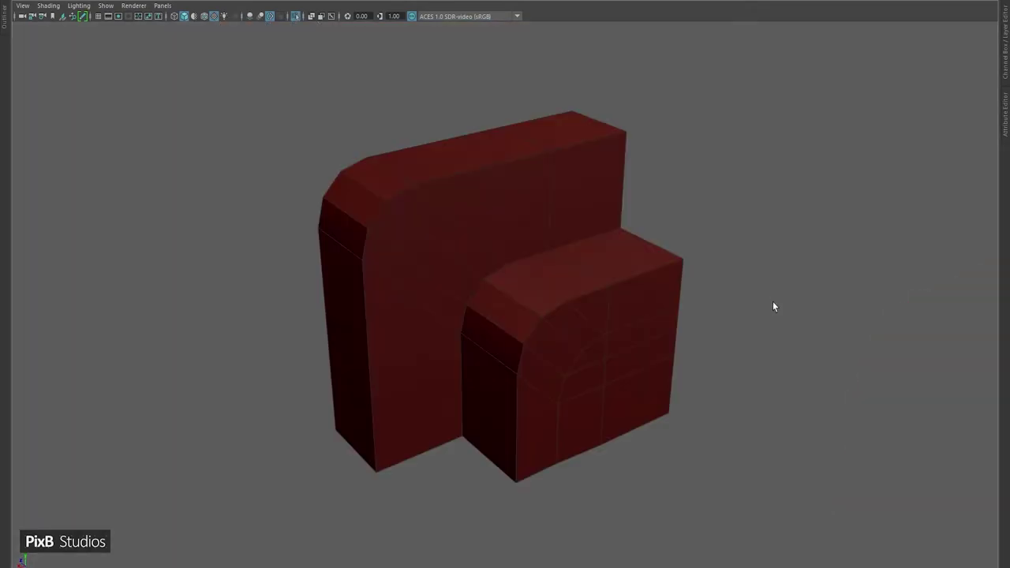
right_drag(586, 268, 587, 290)
drag(739, 342, 608, 439)
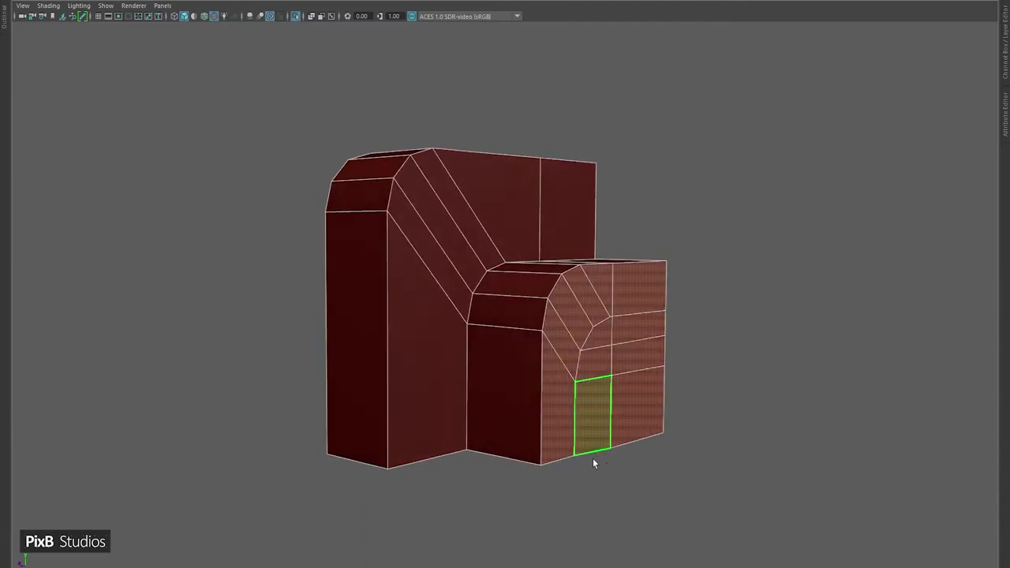
key(w)
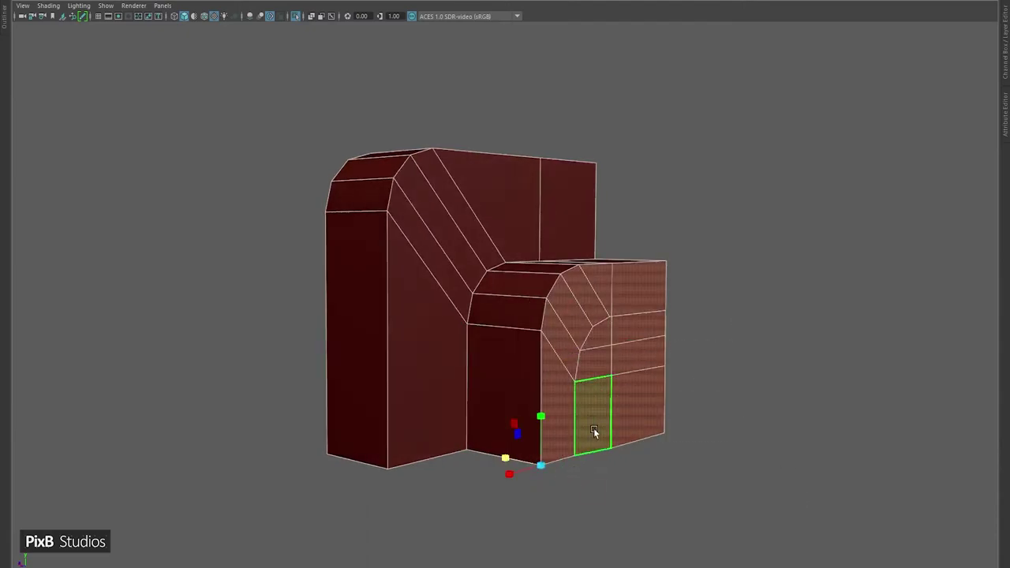
alt+drag(593, 428, 608, 355)
- Bevel the corner piece's edges at 0.5 fraction with increased segments
key(F8)
key(3)
alt+drag(669, 344, 543, 235)
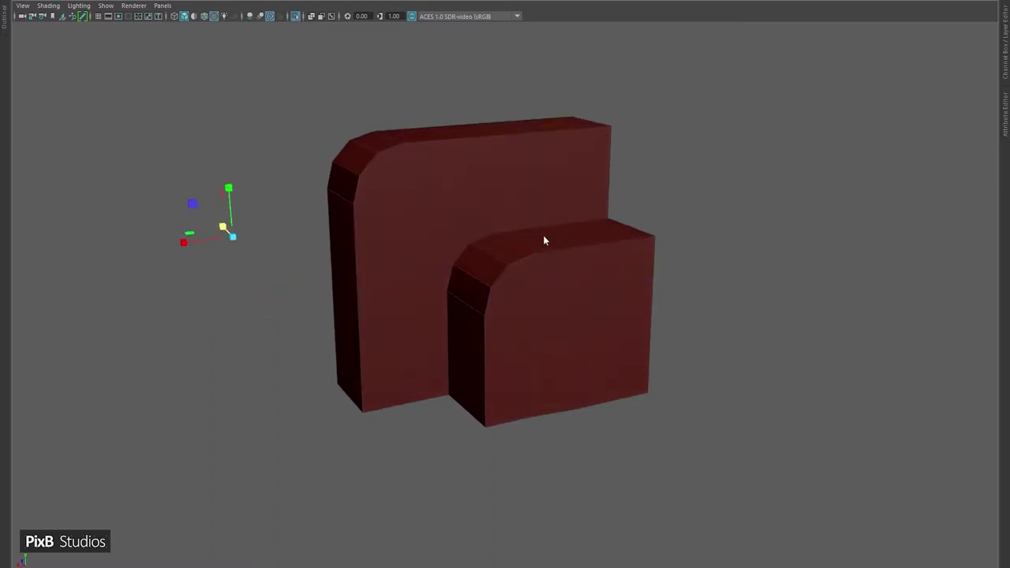
key(ctrl+b)
alt+drag(478, 252, 604, 238)
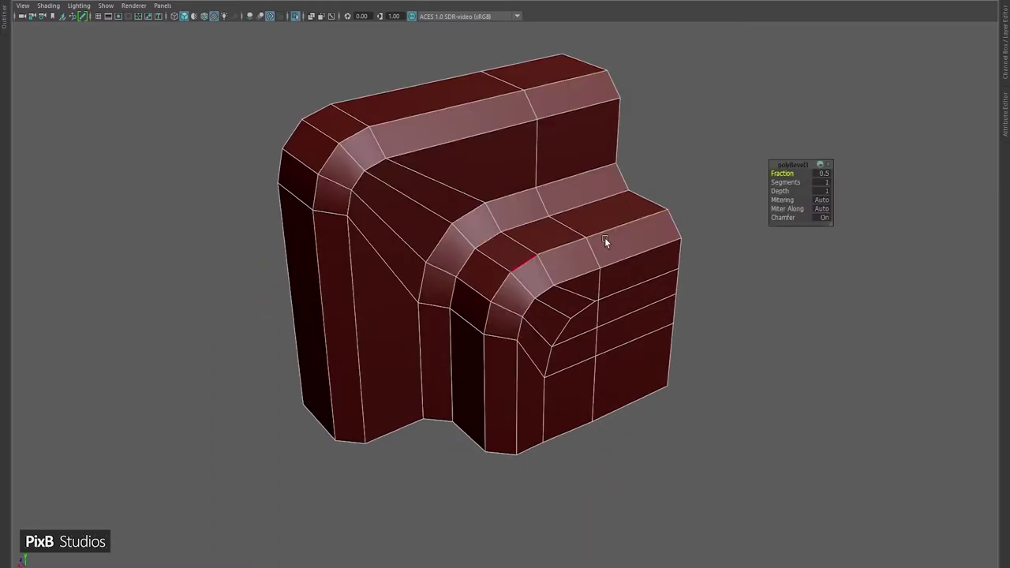
drag(784, 181, 484, 129)
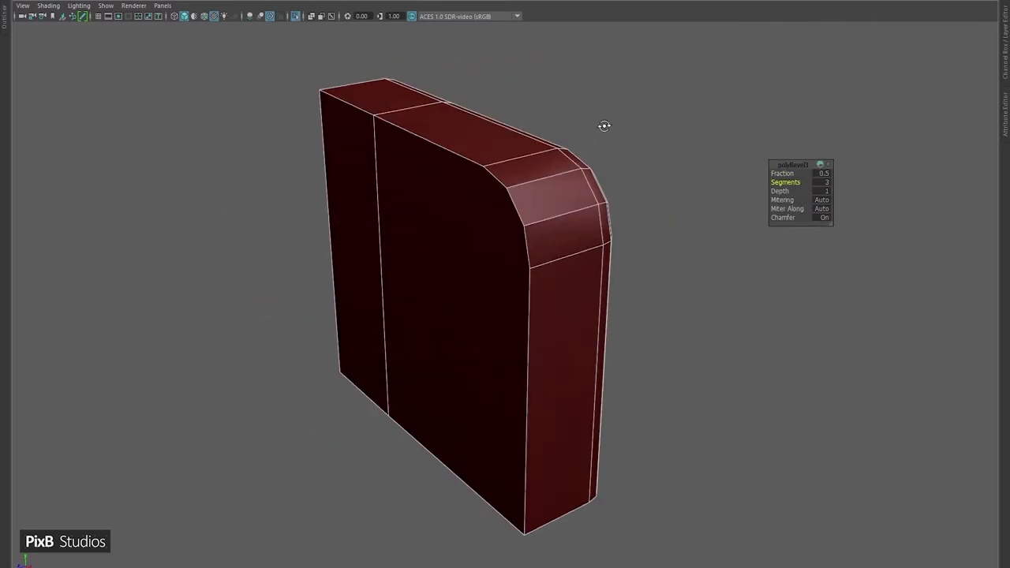
- Bevel the slab's edges and add support edge loops beside the bevels
key(F11)
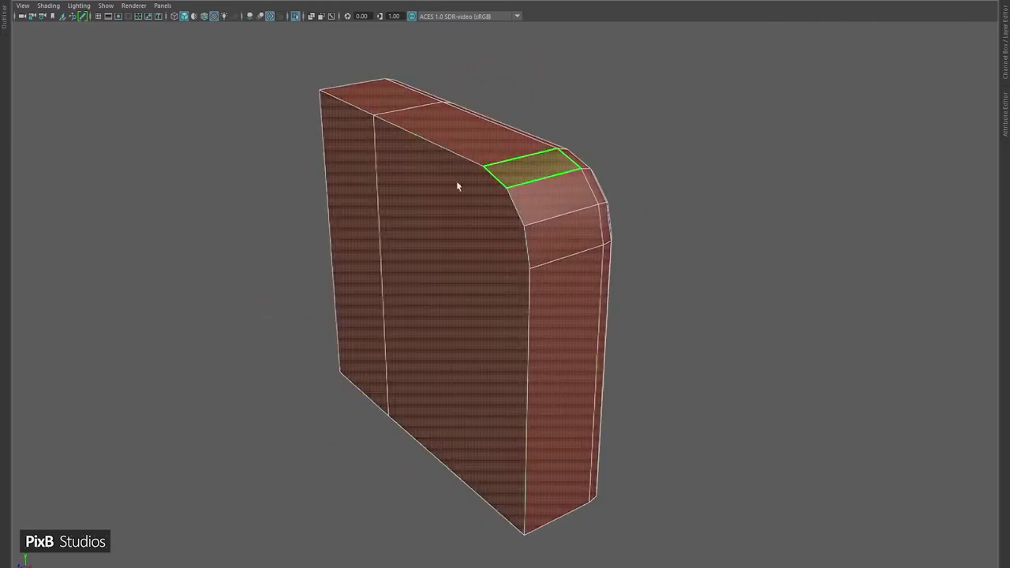
click(517, 254)
right_drag(505, 118, 591, 110)
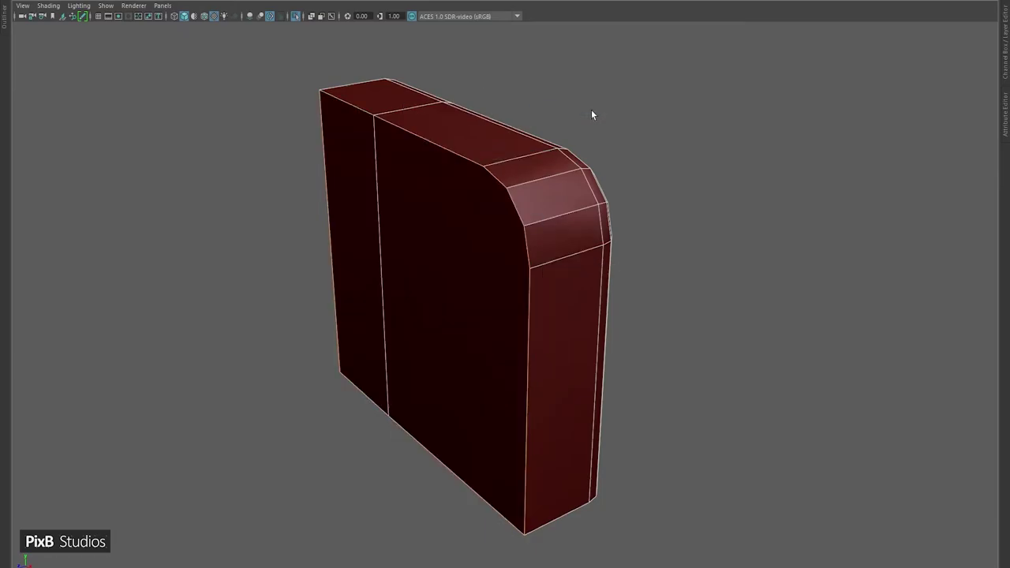
alt+drag(735, 332, 365, 506)
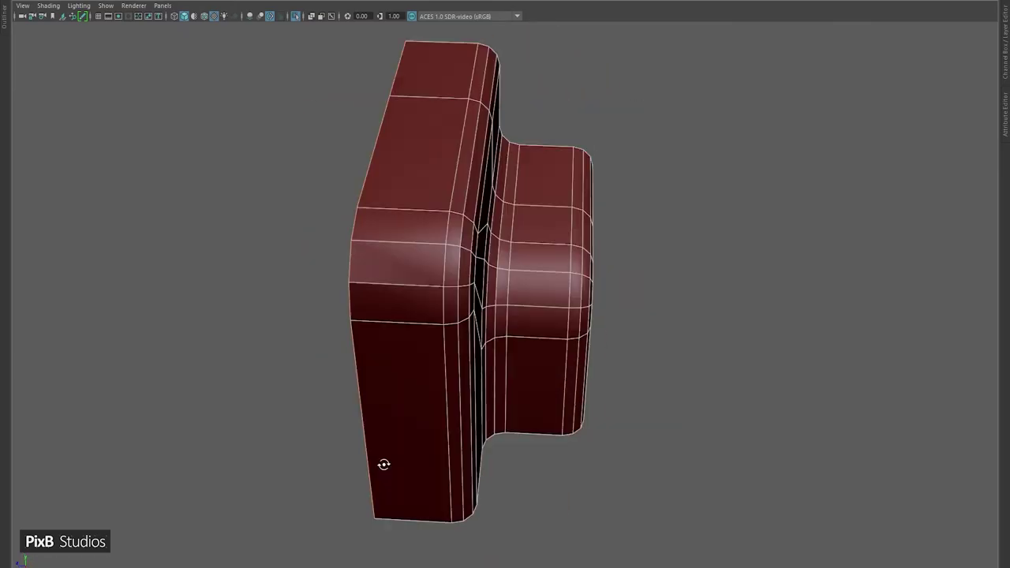
key(ctrl+b)
alt+drag(384, 463, 620, 244)
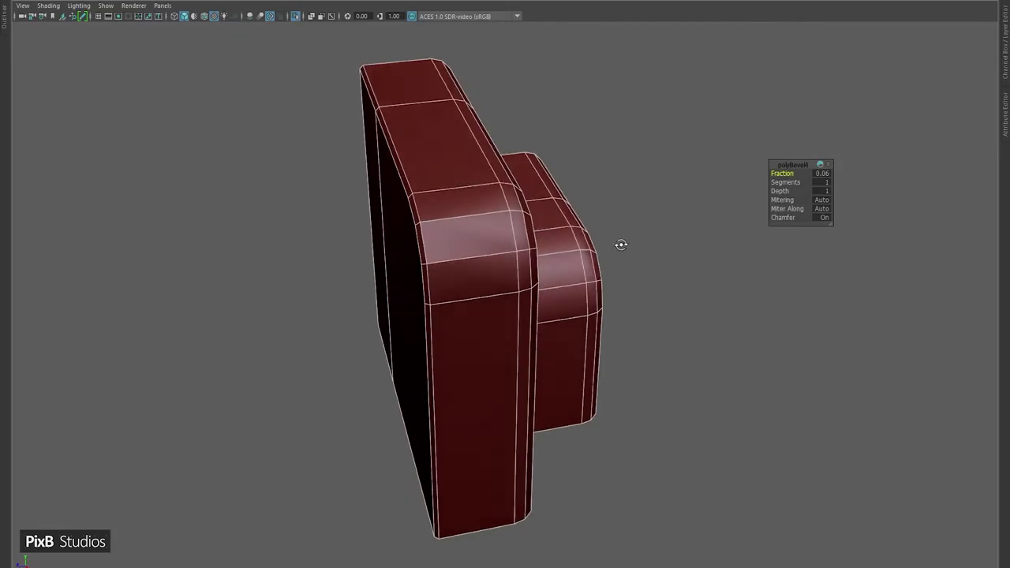
alt+right_drag(620, 244, 828, 182)
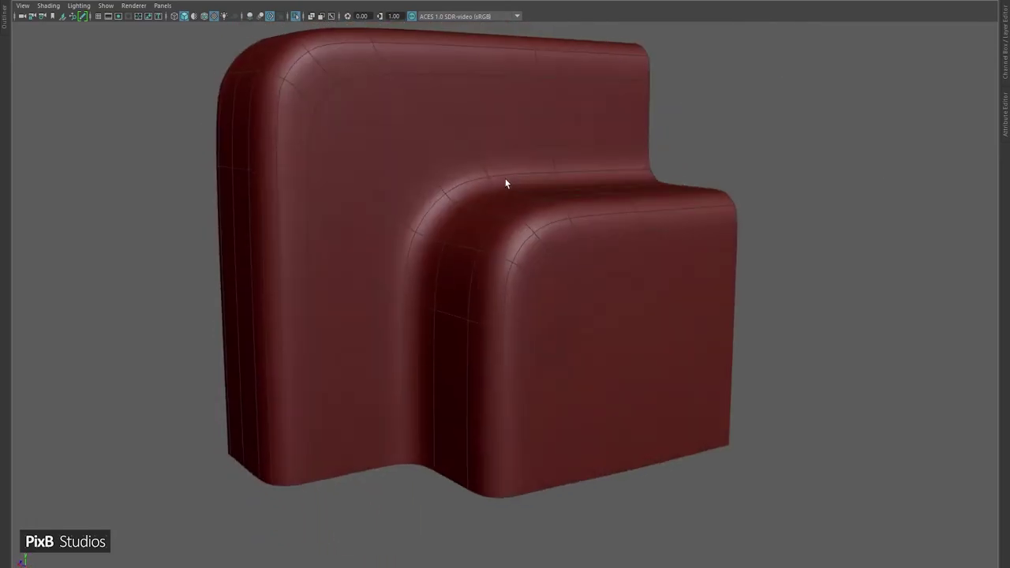
key(1)
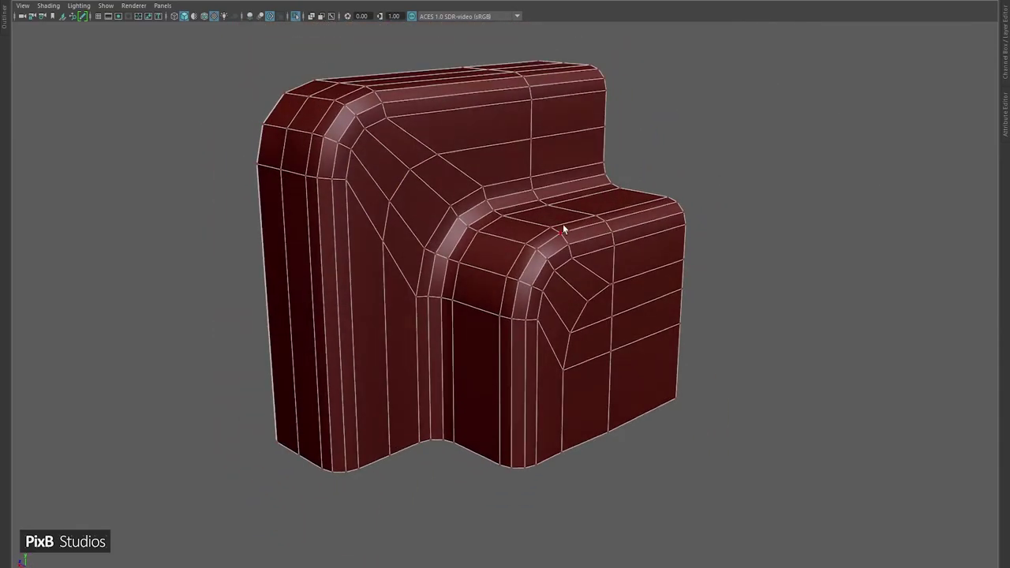
alt+drag(563, 225, 682, 330)
key(F8)
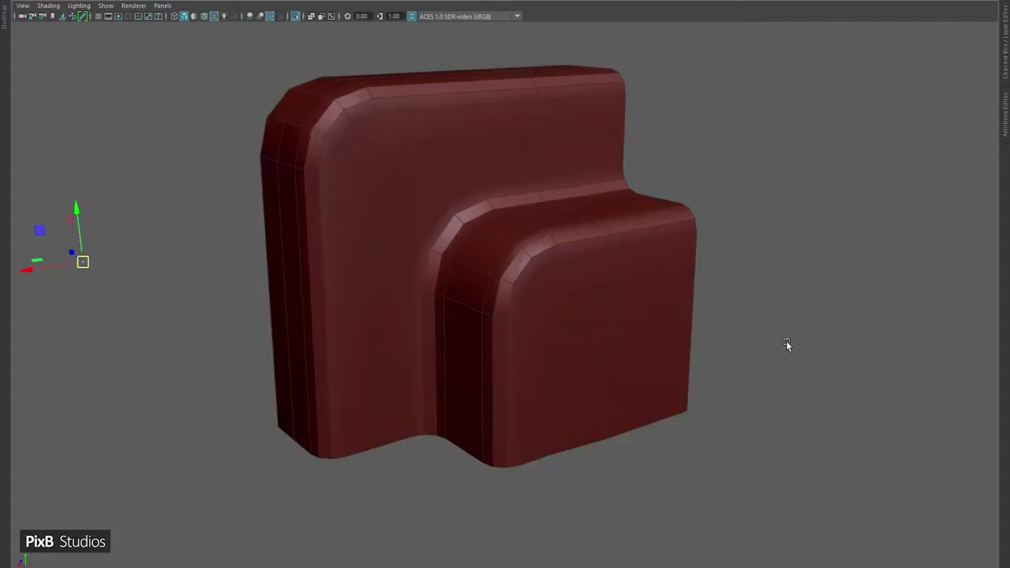
- Mirror the corner piece across X around the object's own pivot
shift+right_drag(795, 198, 788, 304)
scroll(789, 305, up, 3)
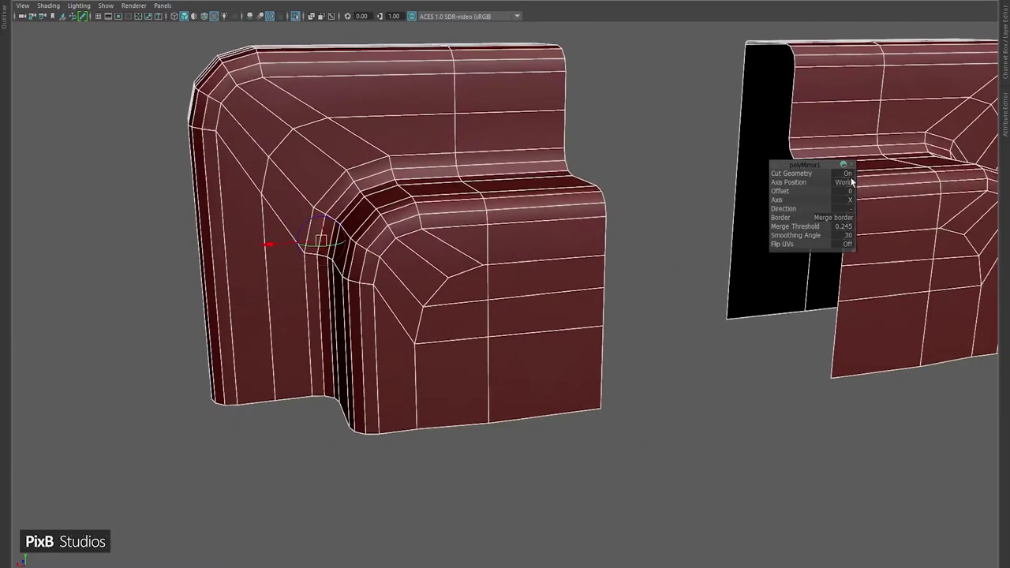
click(851, 182)
click(875, 194)
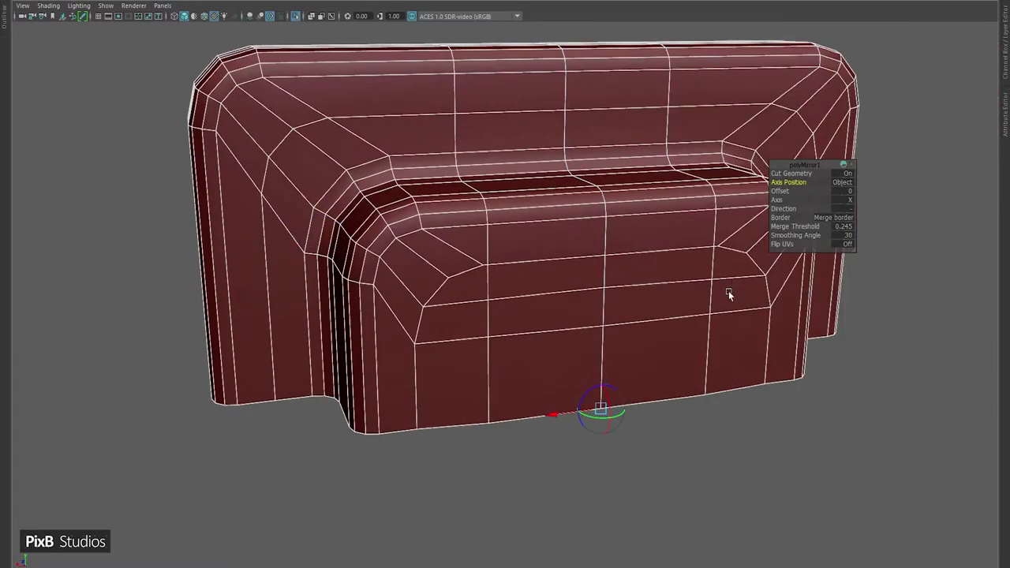
key(4)
key(5)
key(6)
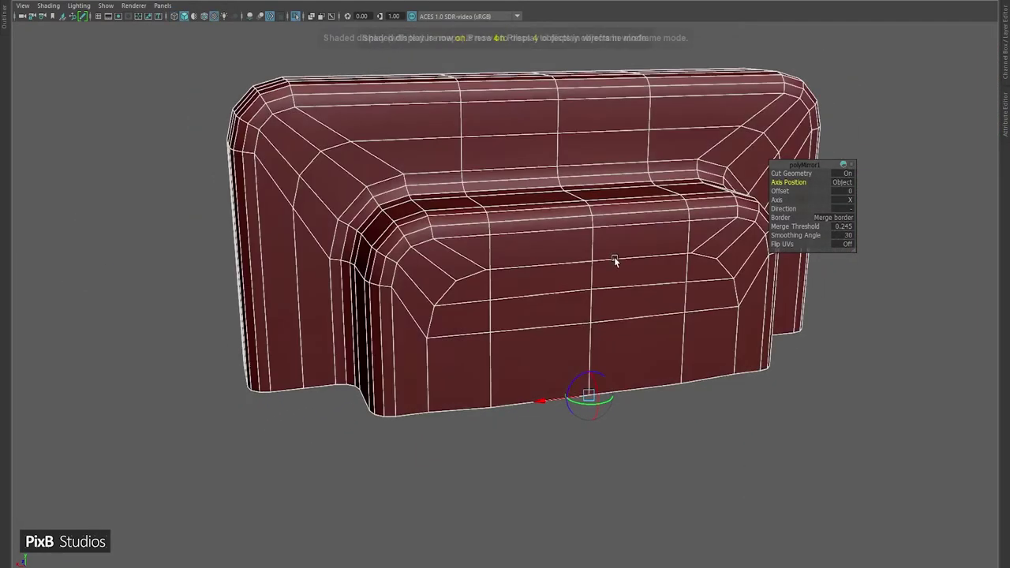
scroll(579, 249, down, 3)
shift+right_drag(649, 408, 863, 252)
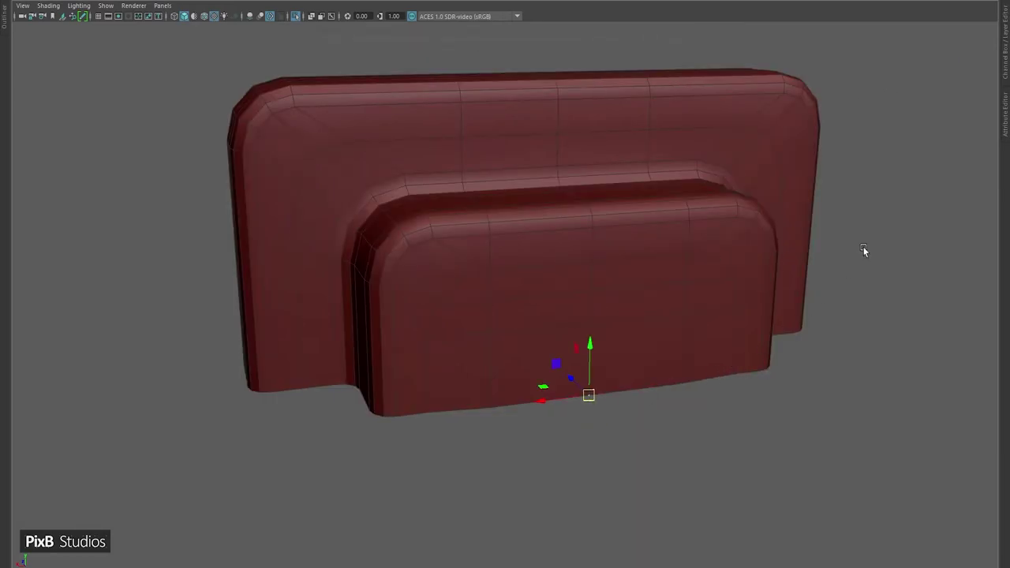
scroll(863, 252, down, 2)
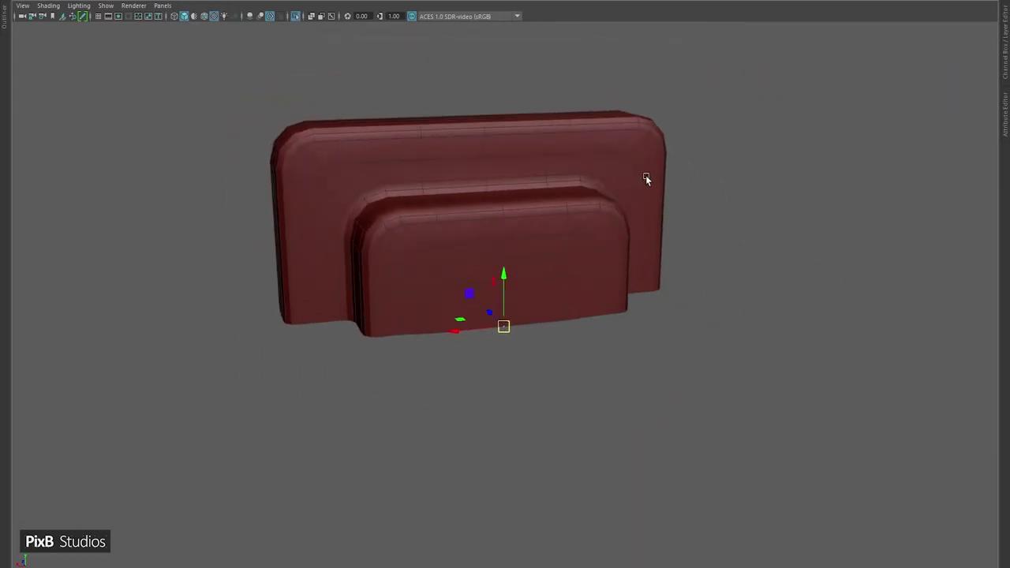
- Mirror the piece again along Y and preview the finished plate smoothed
shift+right_drag(561, 174, 605, 273)
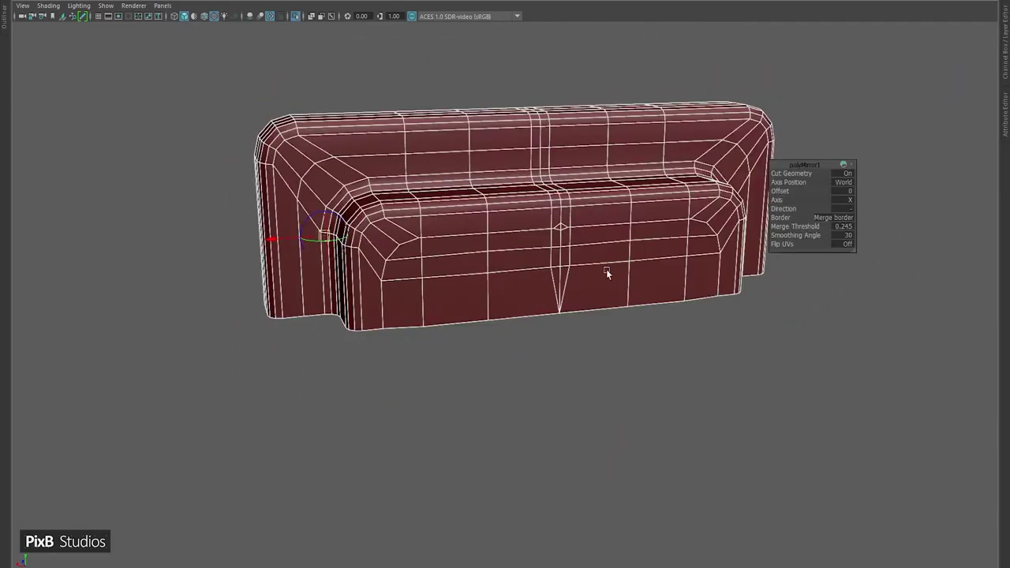
click(851, 182)
click(868, 196)
click(859, 216)
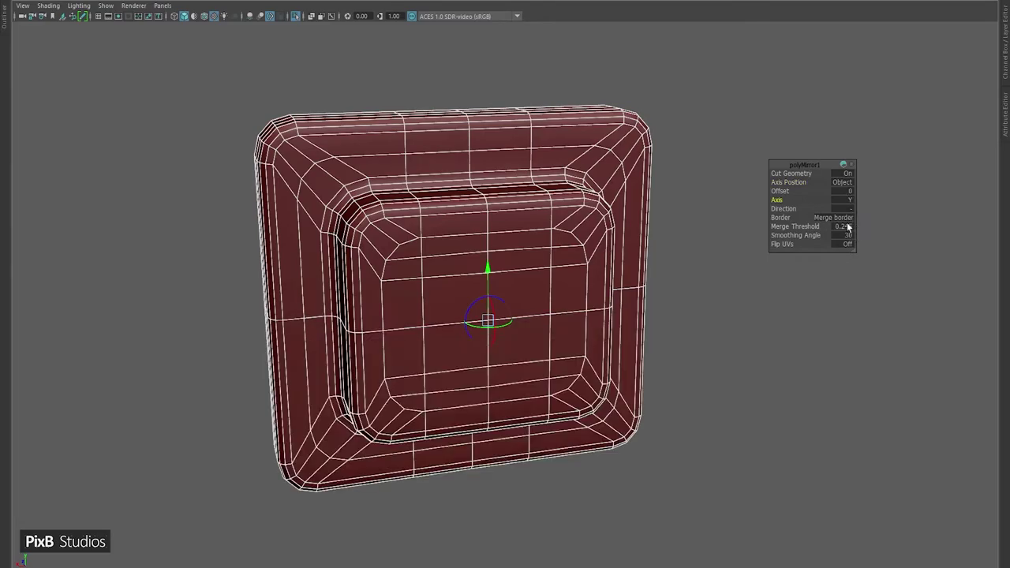
key(3)
click(735, 249)
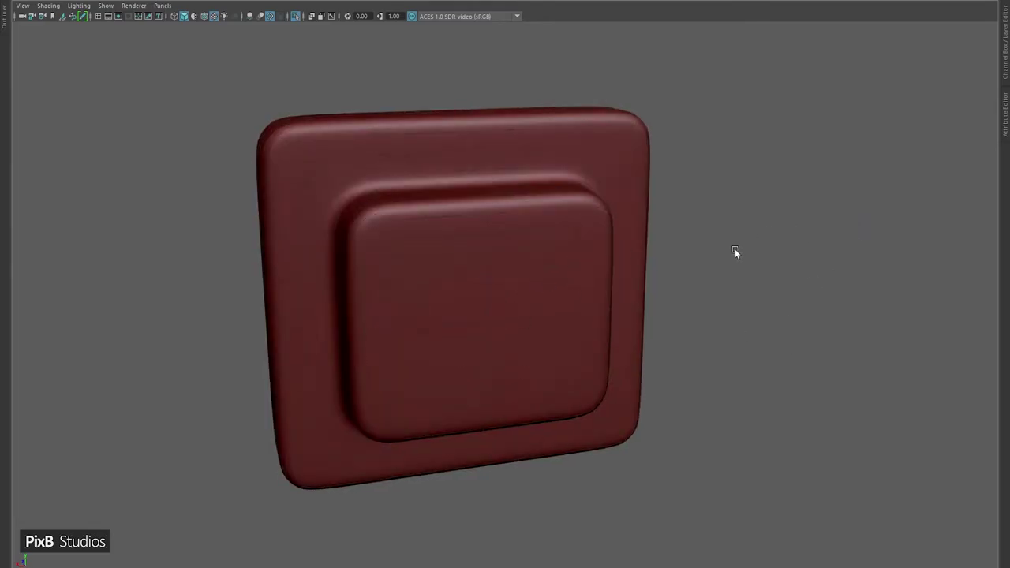
alt+drag(734, 248, 520, 237)
- Select the inner panel's faces and scale them smaller
right_drag(523, 265, 471, 285)
key(1)
drag(482, 281, 515, 253)
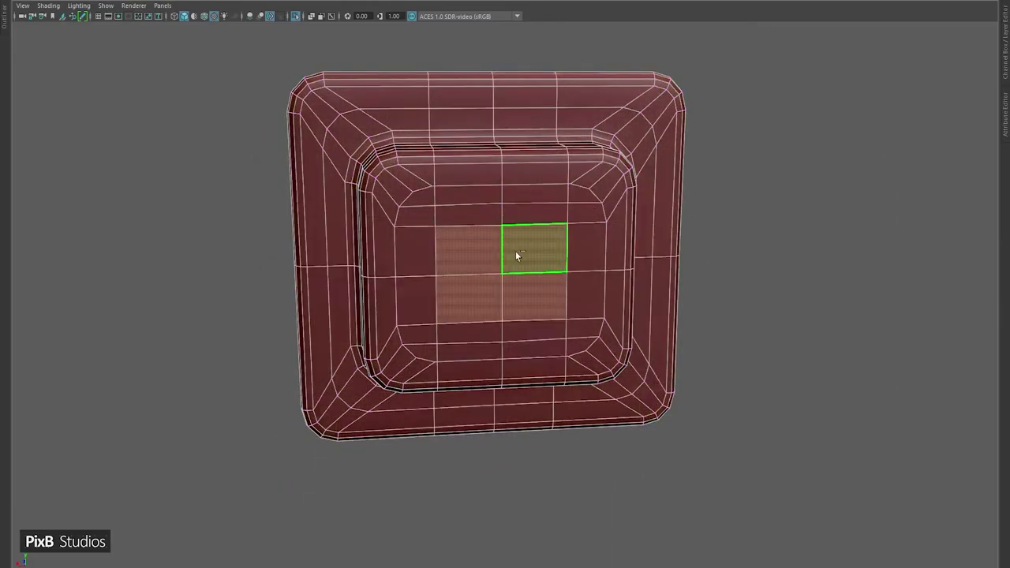
key(shift+period)
key(shift+period)
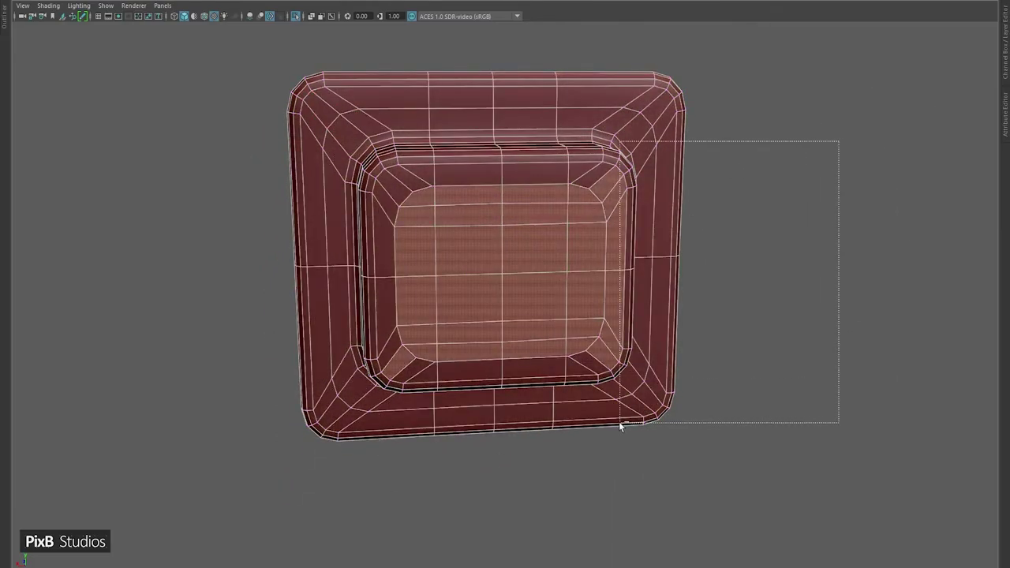
drag(618, 425, 623, 426)
drag(687, 444, 273, 372)
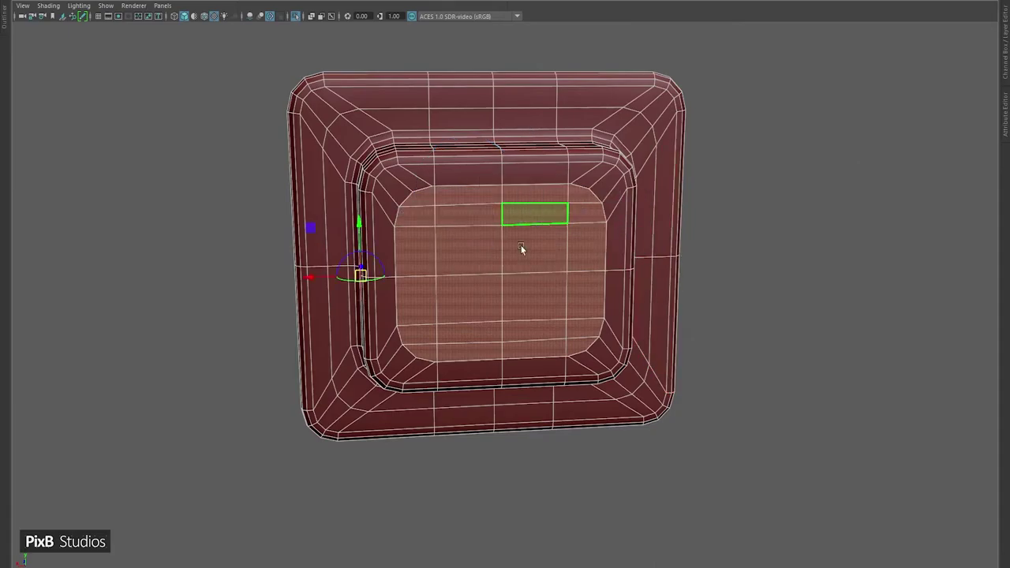
key(r)
alt+drag(521, 249, 508, 241)
middle_drag(507, 241, 453, 253)
alt+drag(452, 253, 247, 169)
alt+right_drag(248, 169, 498, 275)
alt+drag(497, 276, 484, 232)
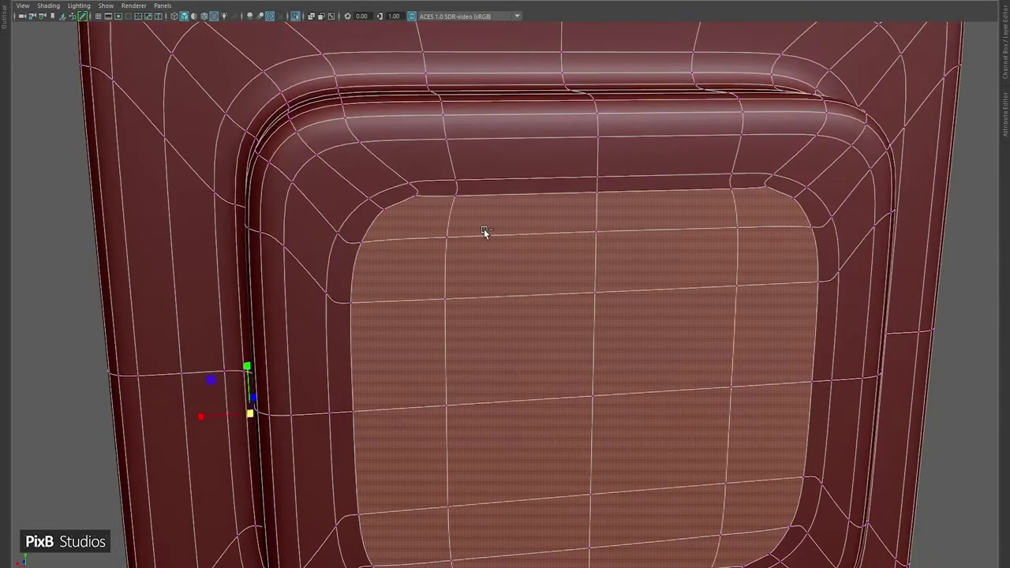
- Slide the inner corner vertices and edge loops inward
key(F9)
alt+right_drag(485, 232, 410, 164)
alt+drag(410, 165, 387, 446)
shift+click(386, 413)
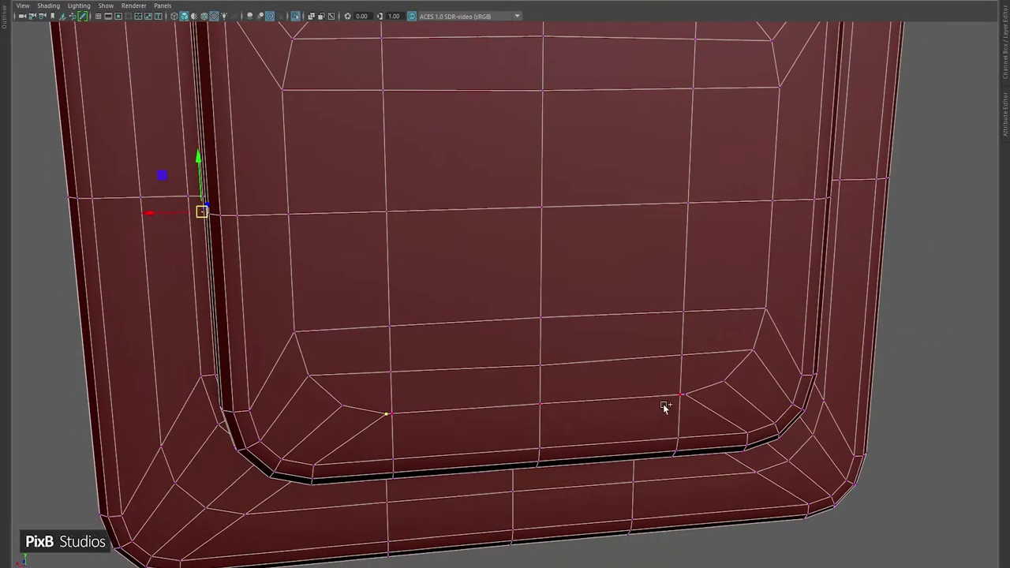
shift+click(663, 403)
alt+drag(663, 403, 728, 199)
alt+right_drag(519, 266, 479, 259)
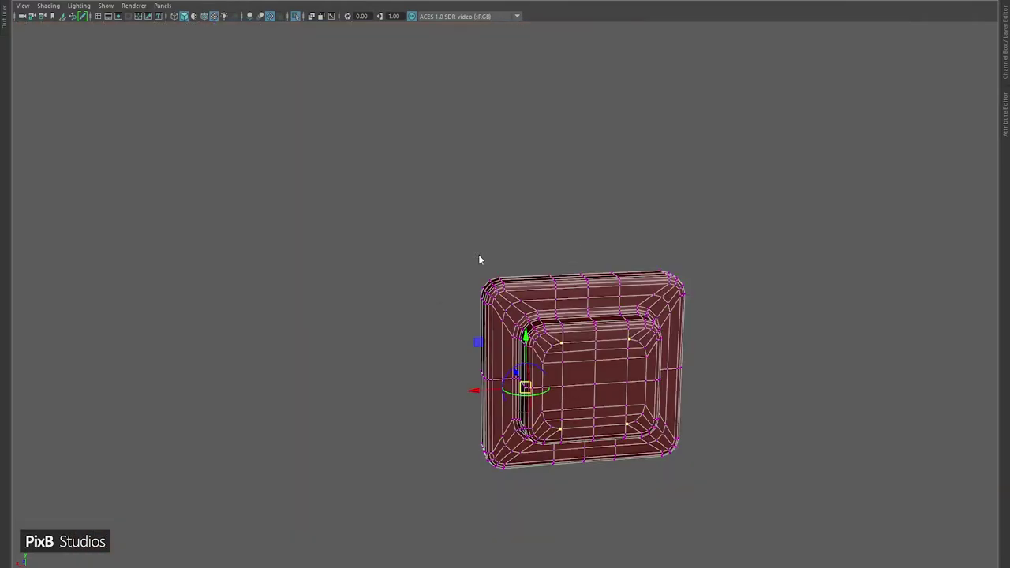
alt+drag(480, 259, 445, 194)
alt+right_drag(445, 193, 418, 249)
drag(395, 252, 384, 257)
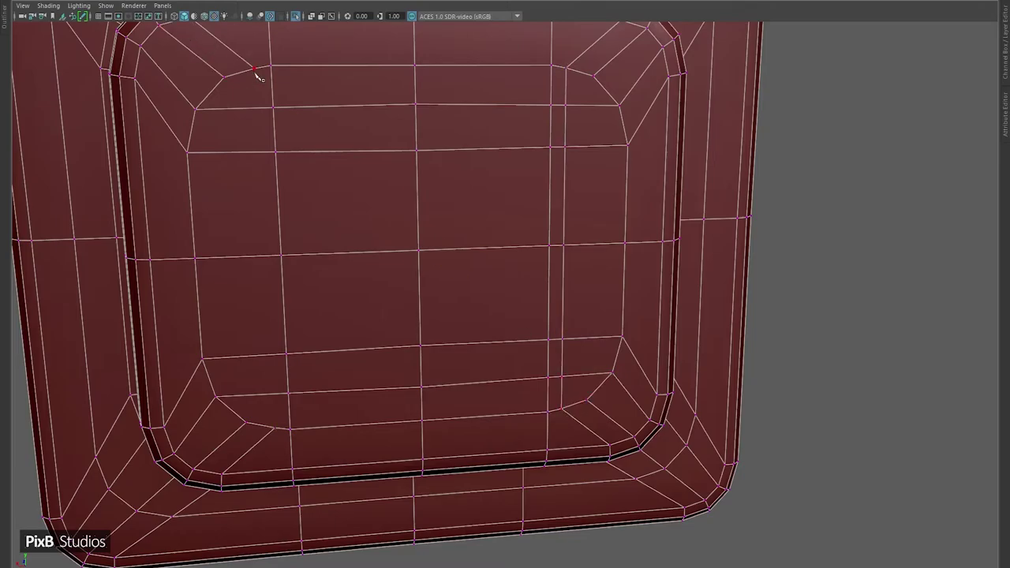
alt+right_drag(387, 344, 458, 245)
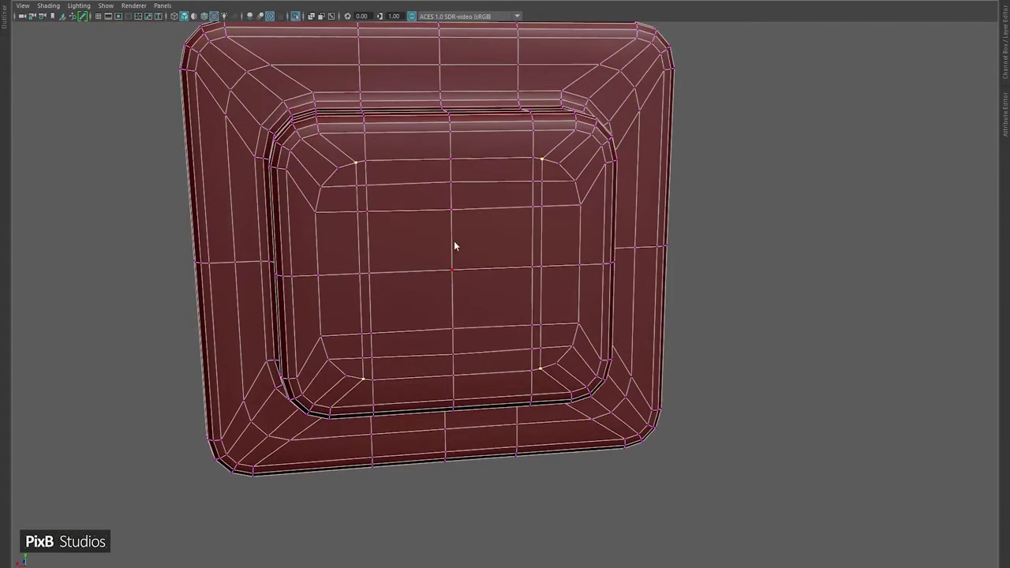
drag(400, 257, 418, 259)
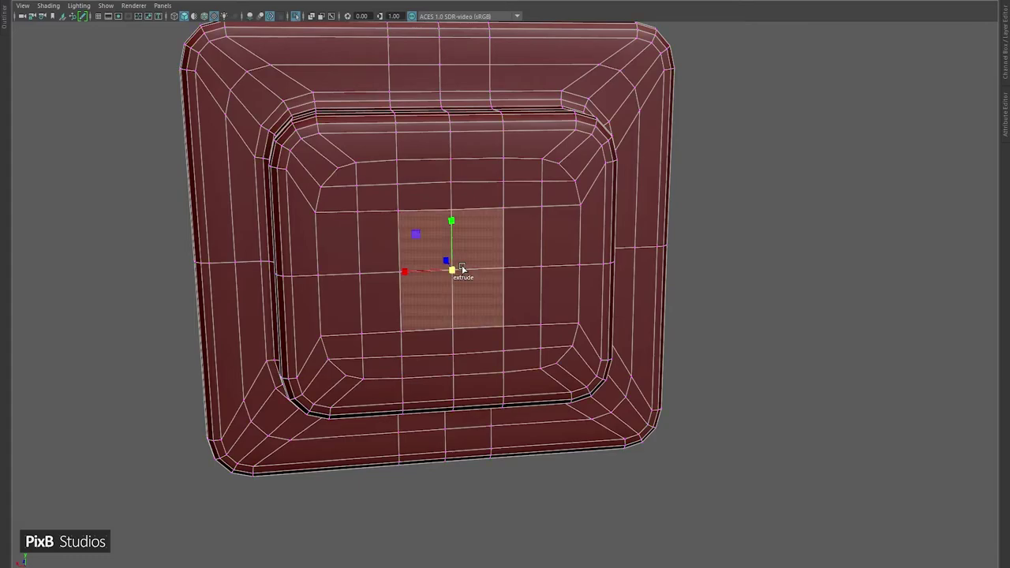
- Grow and shrink the centre faces, circularize them, and move them out into a button
key(shift+period)
key(shift+period)
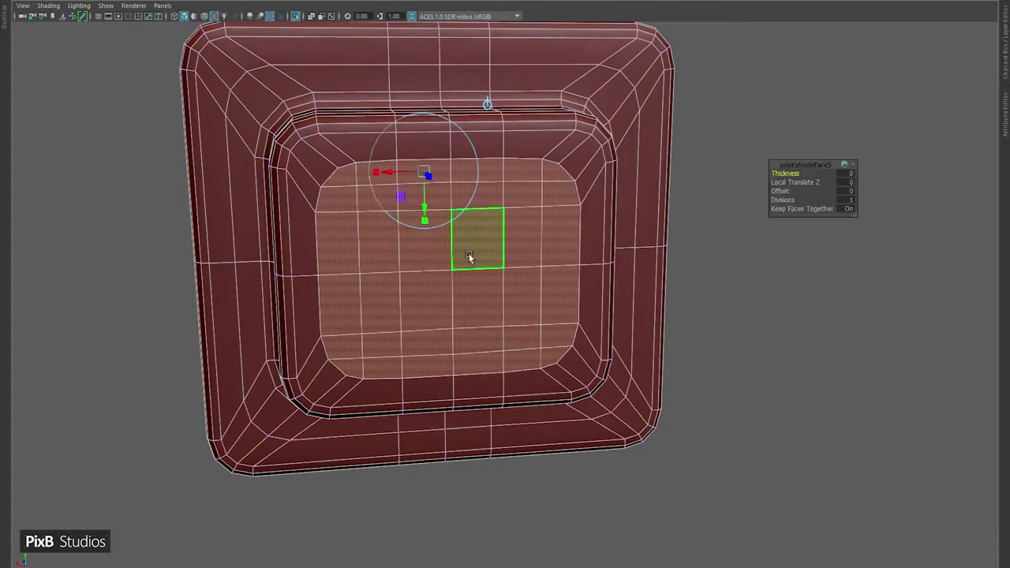
drag(451, 270, 397, 249)
shift+right_drag(447, 211, 444, 300)
alt+drag(445, 300, 513, 118)
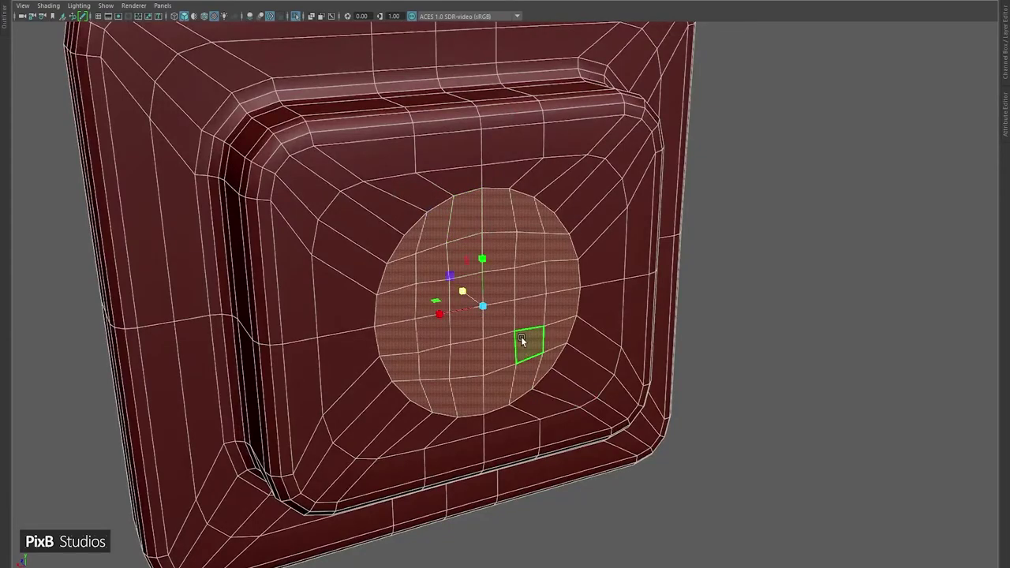
key(w)
mouse_move(477, 305)
mouse_down()
mouse_move(491, 310)
mouse_move(492, 295)
mouse_up()
- Bevel the round button's rim edges with 2 segments
shift+right_drag(460, 126, 452, 98)
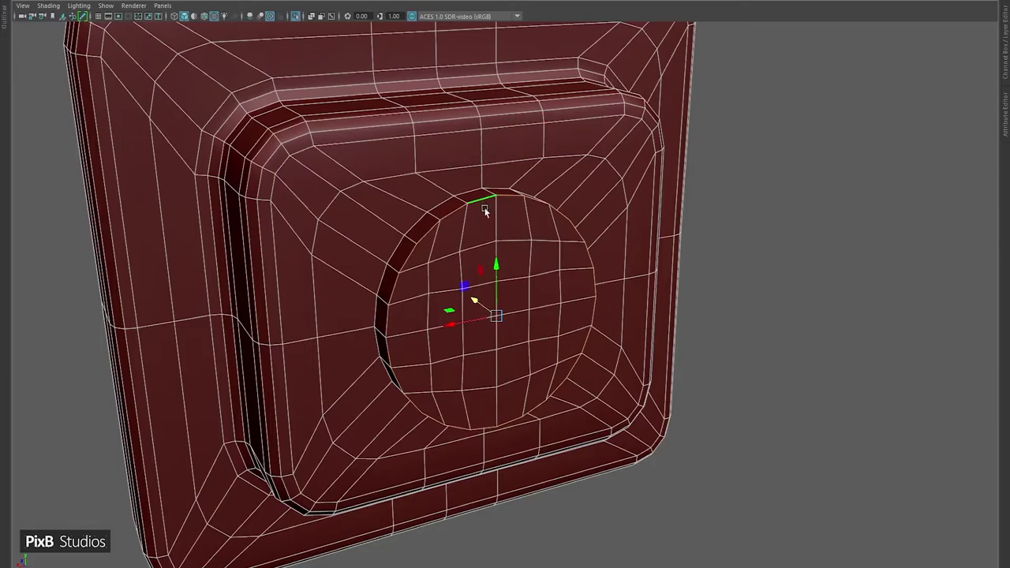
key(ctrl+b)
drag(509, 218, 473, 216)
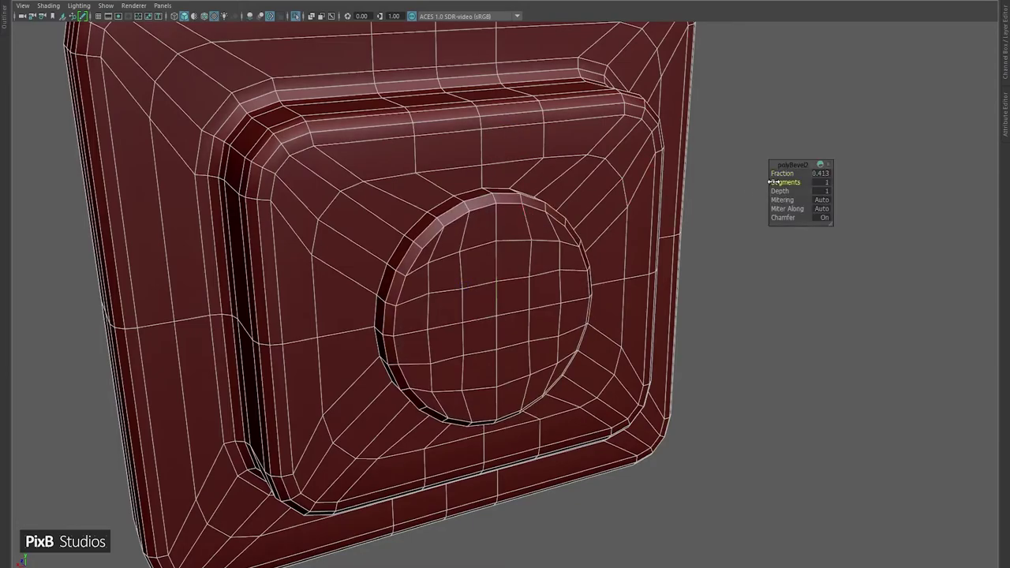
drag(773, 182, 777, 182)
- Bevel the button's base edge loop with 2 segments
shift+right_drag(471, 204, 440, 201)
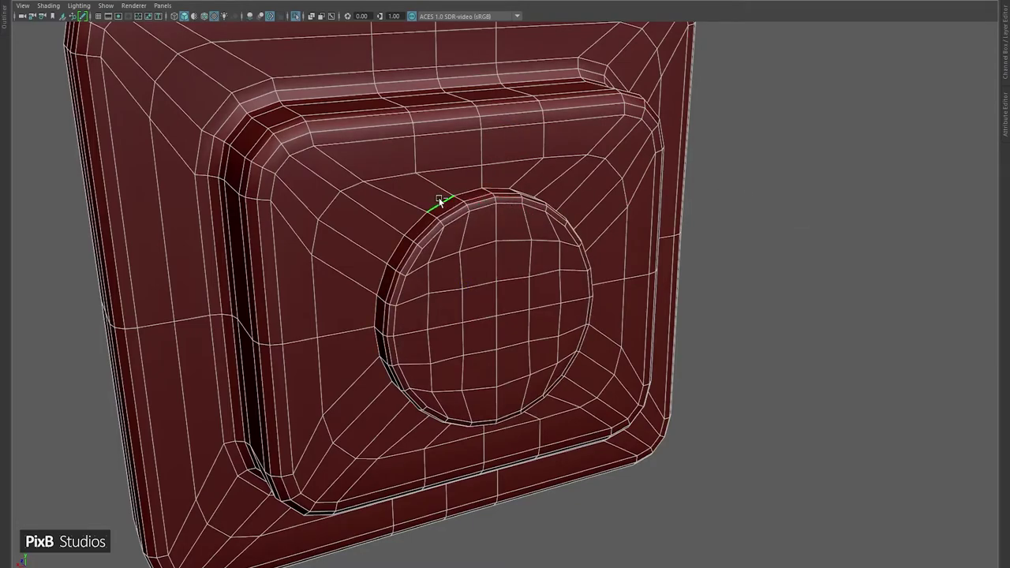
click(440, 201)
key(ctrl+b)
drag(773, 180, 765, 183)
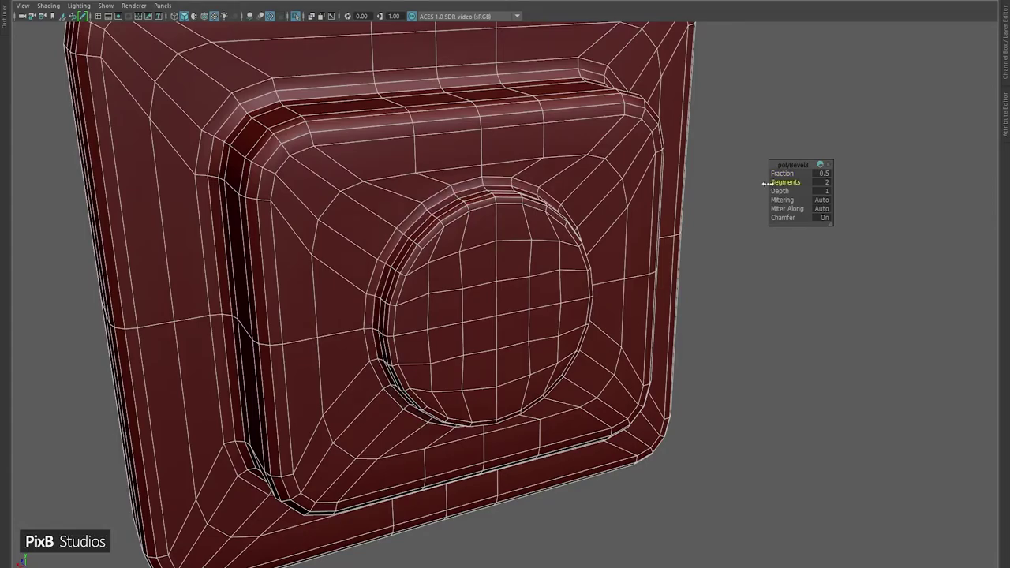
click(765, 167)
alt+right_drag(764, 167, 491, 239)
- Exit isolation to show the whole toaster, then move in close on the switch
alt+drag(491, 239, 507, 228)
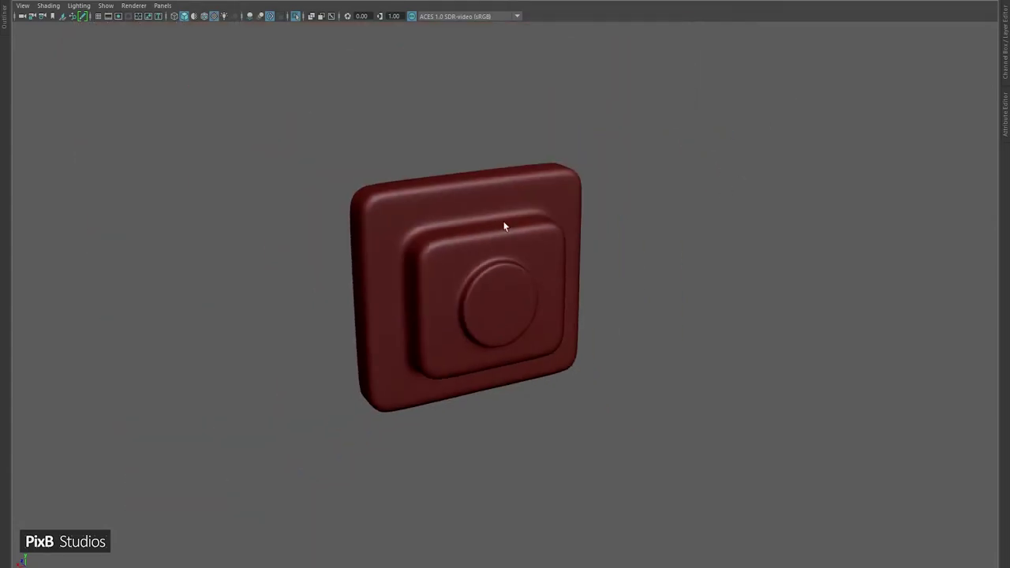
click(270, 15)
mouse_move(449, 269)
alt+mouse_down()
mouse_move(494, 291)
mouse_move(446, 268)
alt+mouse_up()
alt+drag(574, 194, 585, 230)
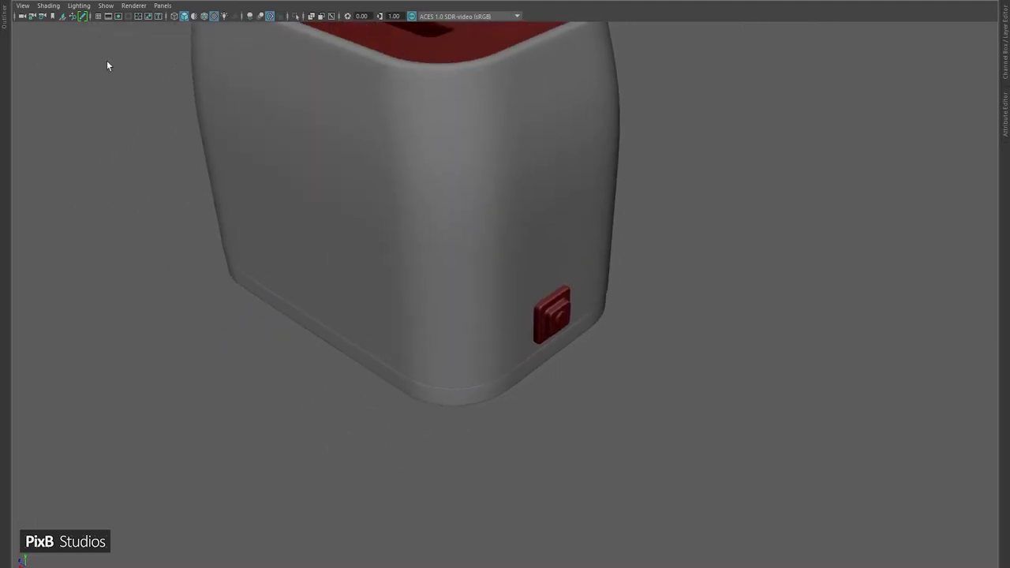
alt+right_drag(108, 66, 402, 253)
- Open the CV Curve Tool options set to 3 Cubic degree with Uniform knot spacing
key(space)
click(324, 173)
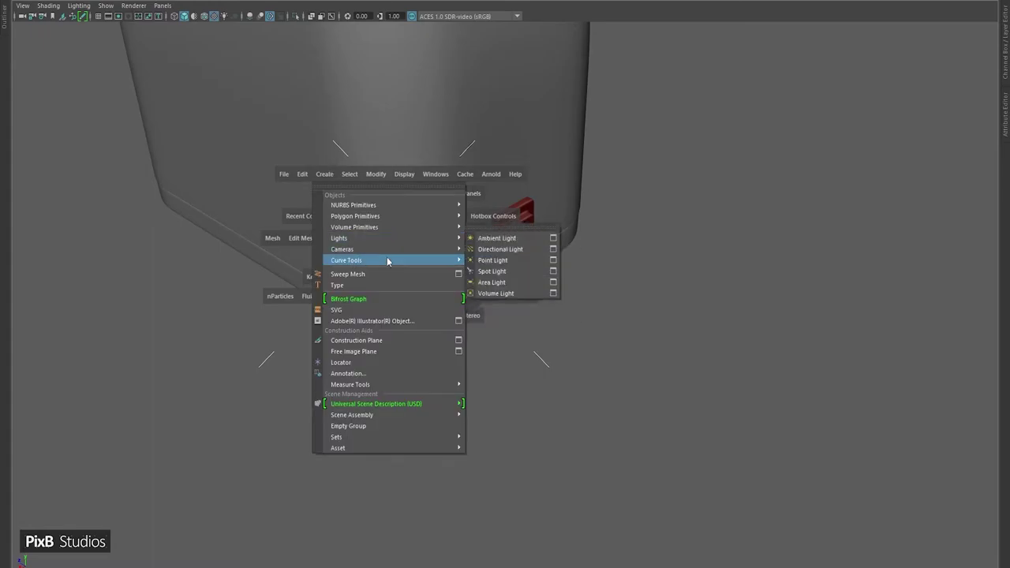
mouse_move(387, 260)
click(571, 261)
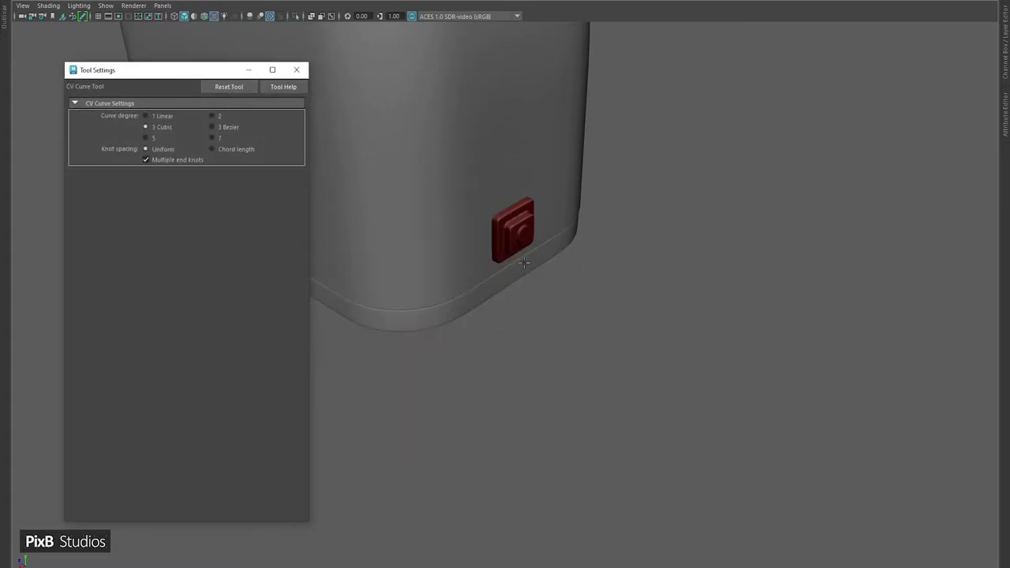
- Draw a winding CV curve from the switch plate out across the ground plane
click(384, 393)
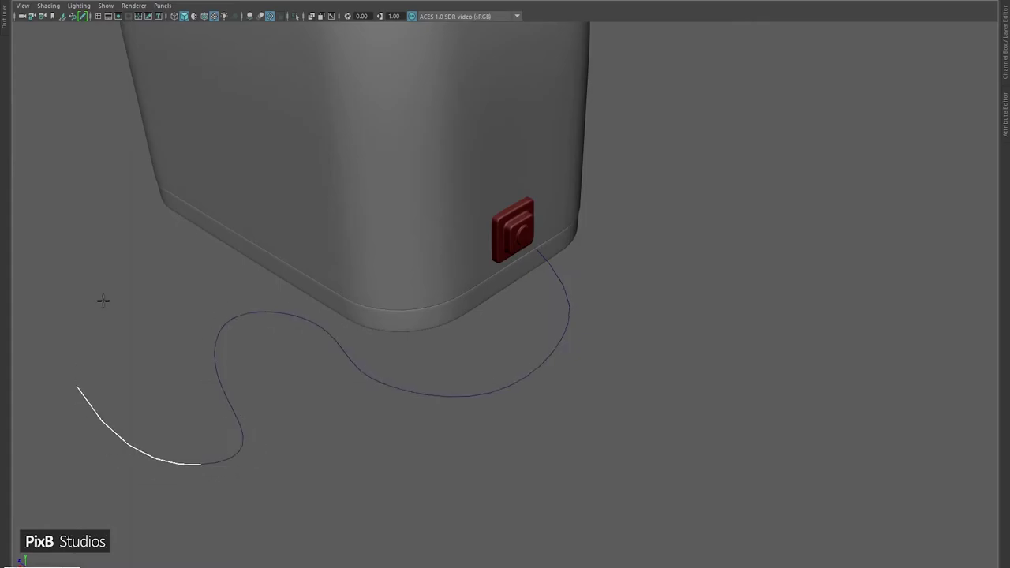
alt+drag(104, 300, 563, 336)
click(534, 305)
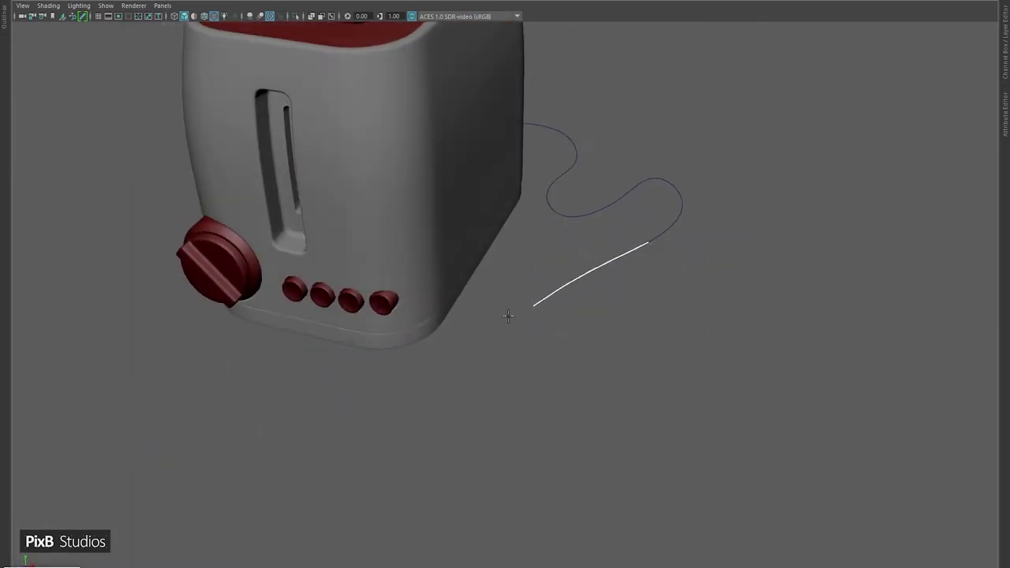
alt+drag(556, 429, 592, 288)
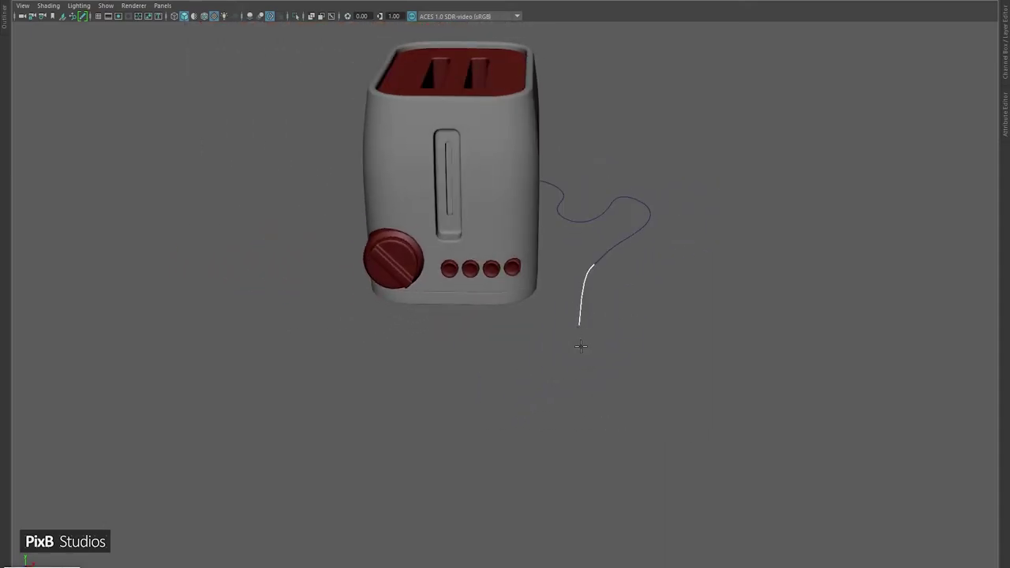
alt+drag(583, 333, 686, 255)
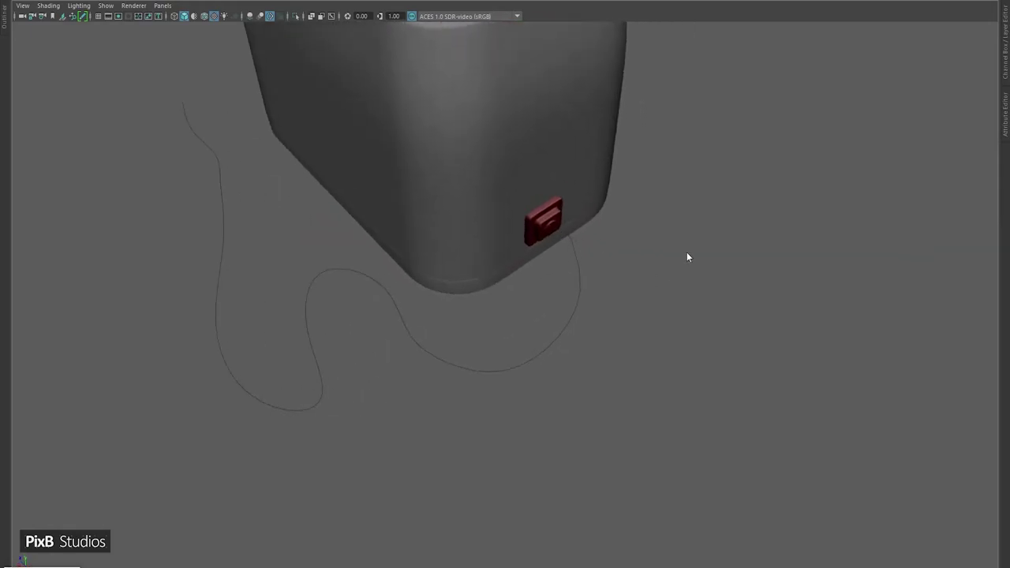
scroll(654, 232, up, 3)
- Show all object types in the viewport and zoom in on the curve near the switch
right_drag(660, 232, 564, 205)
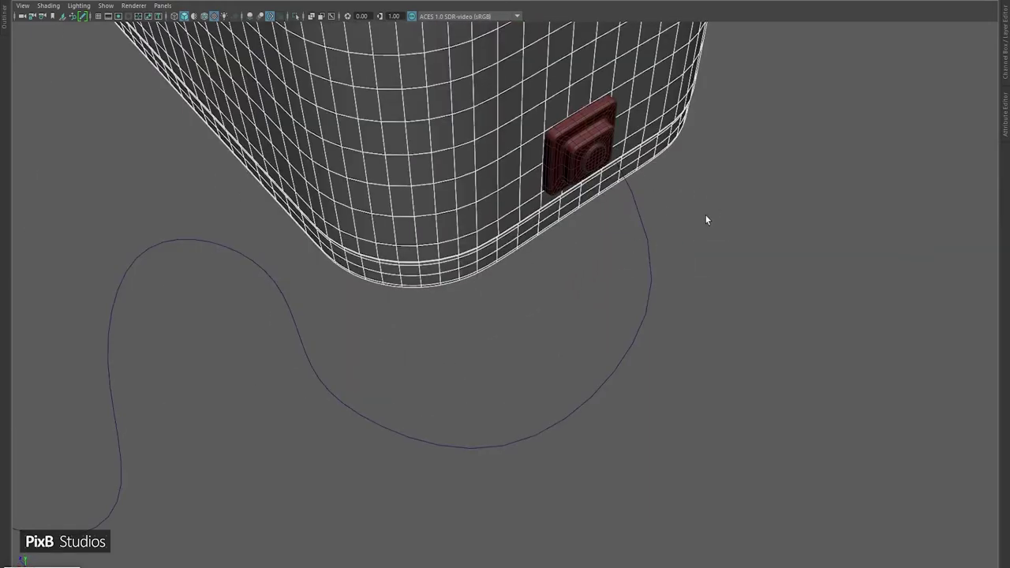
alt+drag(733, 289, 635, 260)
click(105, 6)
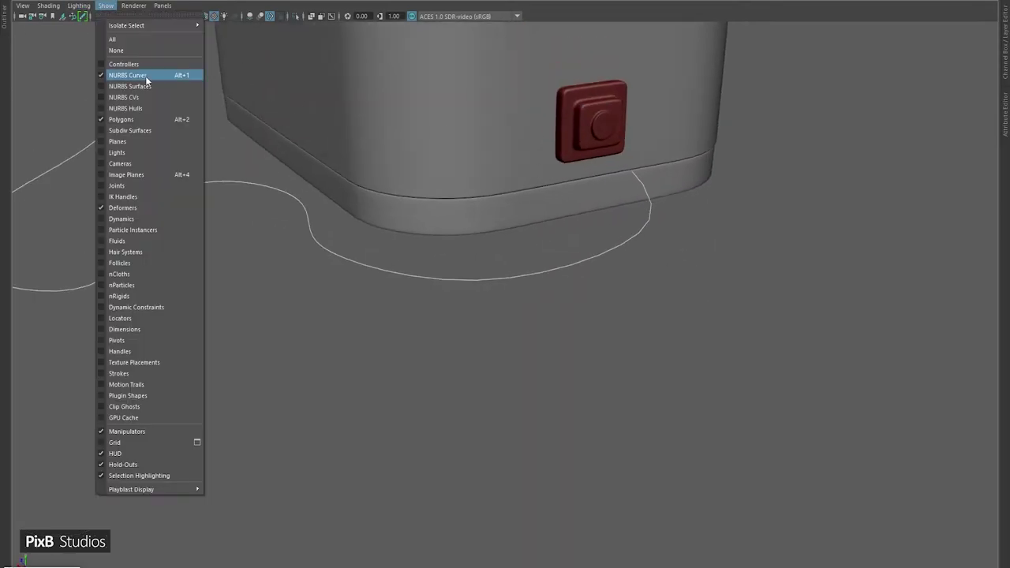
click(129, 39)
alt+drag(276, 118, 706, 308)
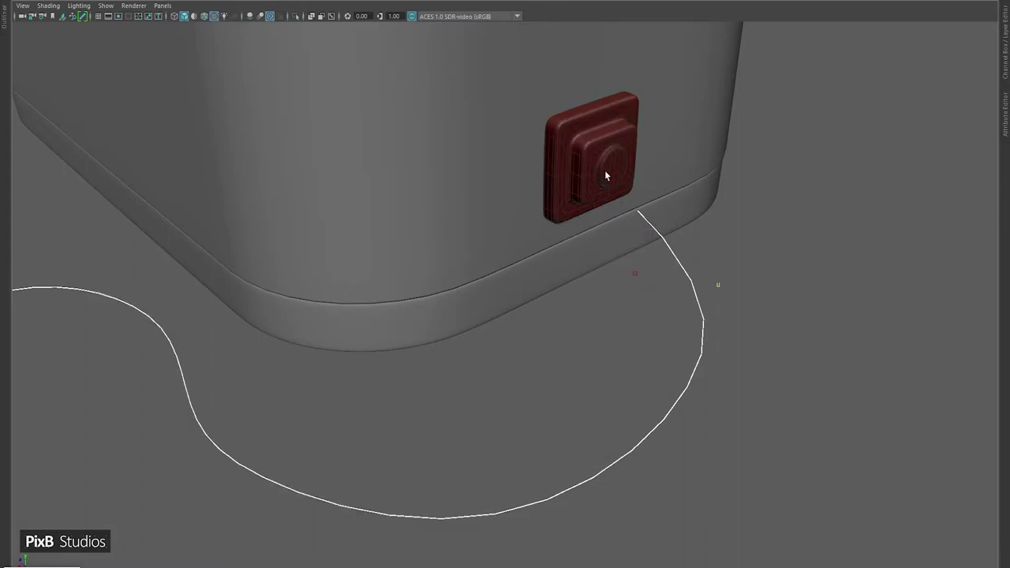
- Isolate the curve and move its end CV to the centre of the switch button
key(ctrl+1)
alt+drag(655, 207, 640, 217)
click(608, 207)
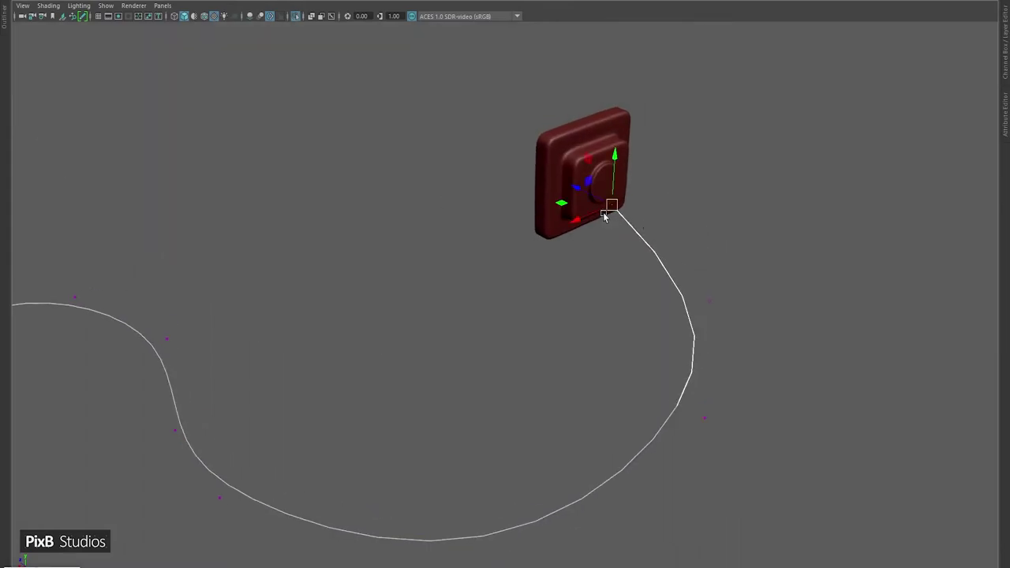
alt+drag(681, 271, 631, 283)
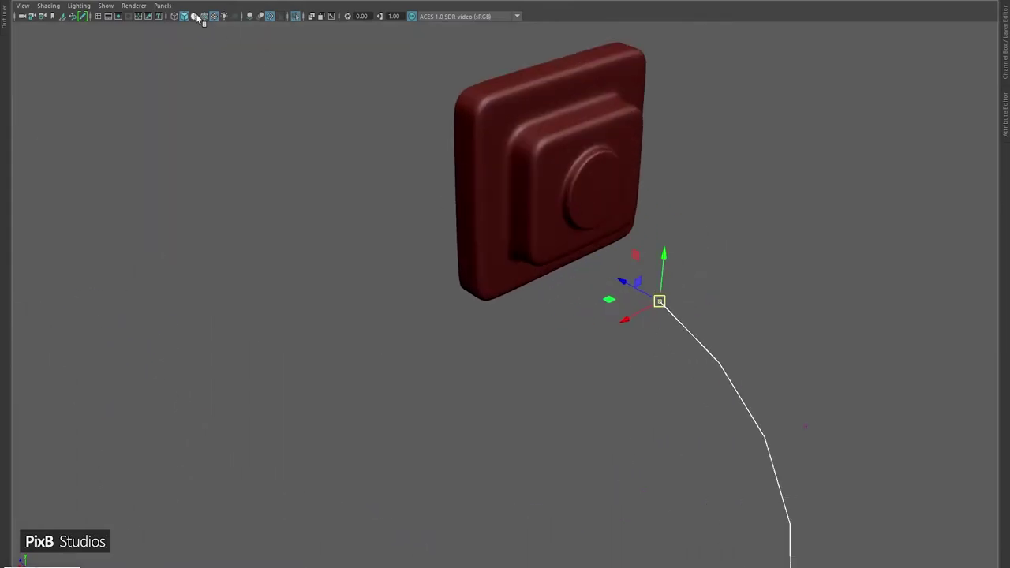
scroll(484, 138, up, 5)
drag(621, 394, 457, 199)
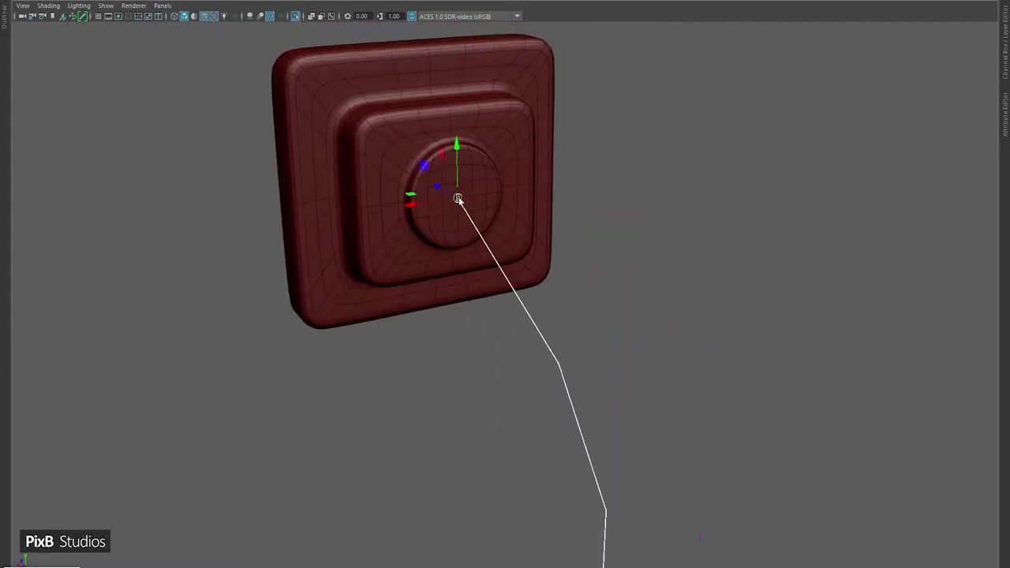
scroll(434, 284, down, 6)
alt+drag(434, 284, 606, 282)
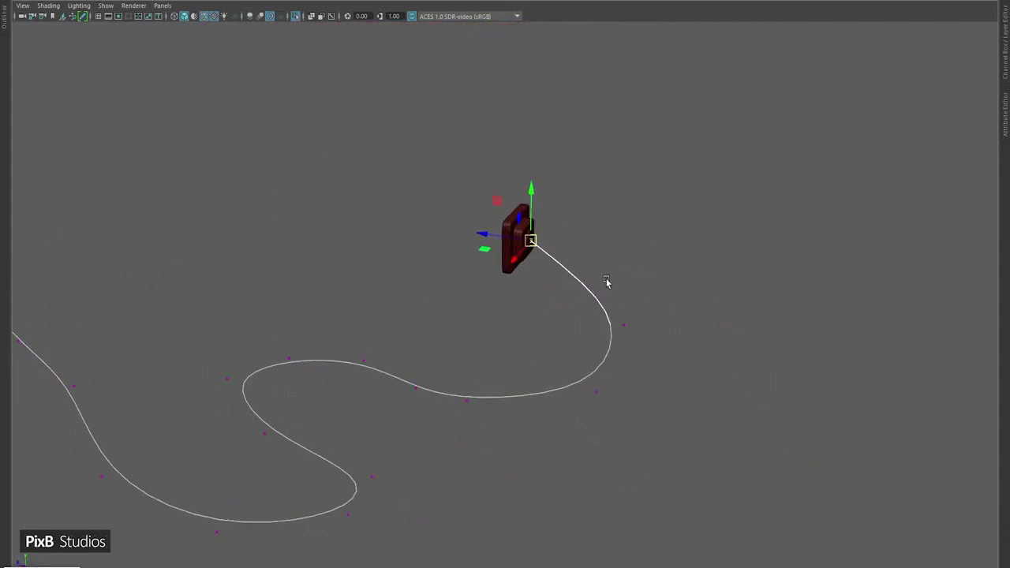
- Show the toaster body again and switch to textured shaded display (6)
click(601, 298)
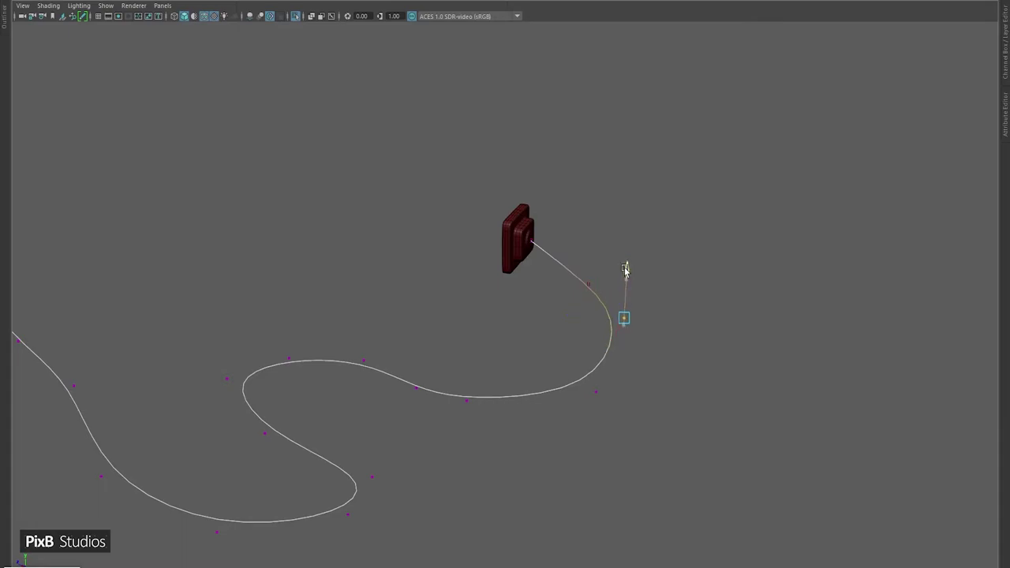
drag(402, 342, 515, 455)
click(295, 16)
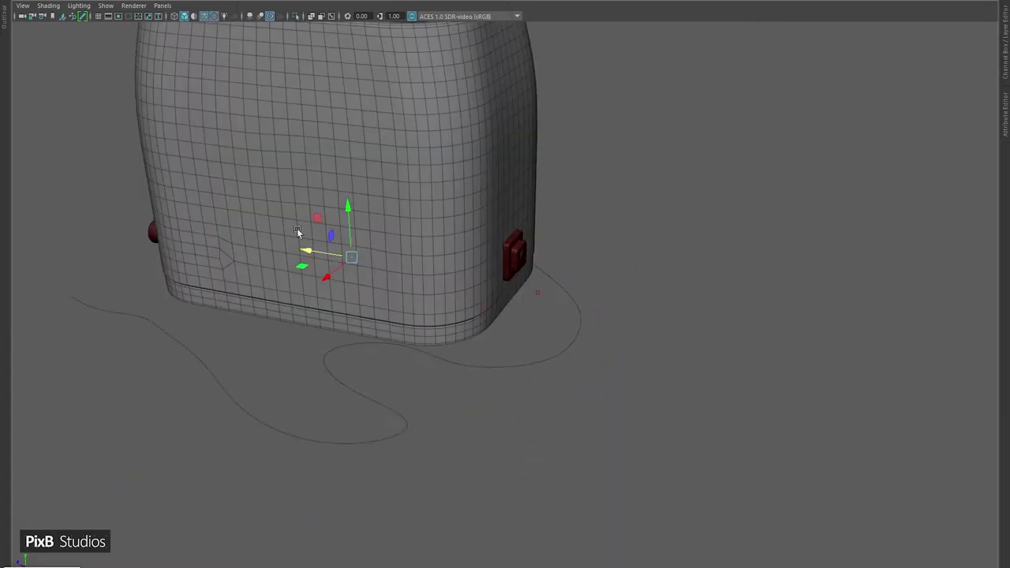
mouse_move(297, 230)
alt+mouse_down()
mouse_move(260, 289)
mouse_move(599, 372)
alt+mouse_up()
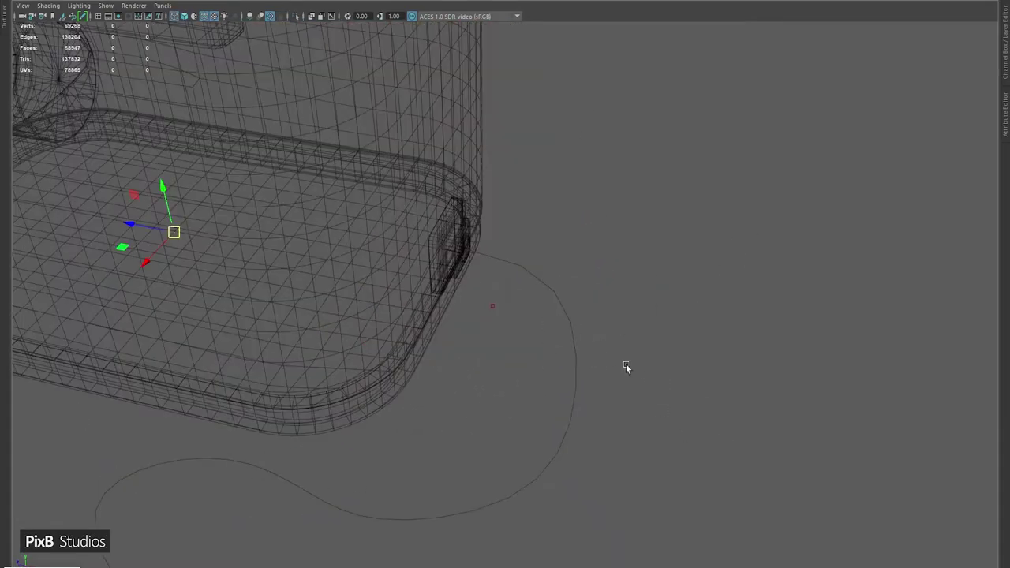
key(6)
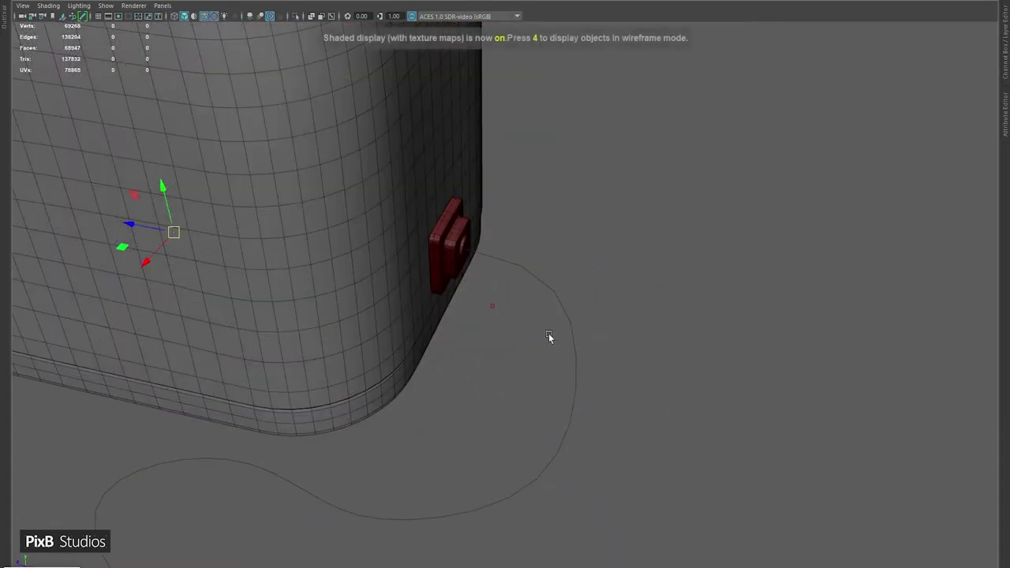
alt+drag(550, 338, 362, 164)
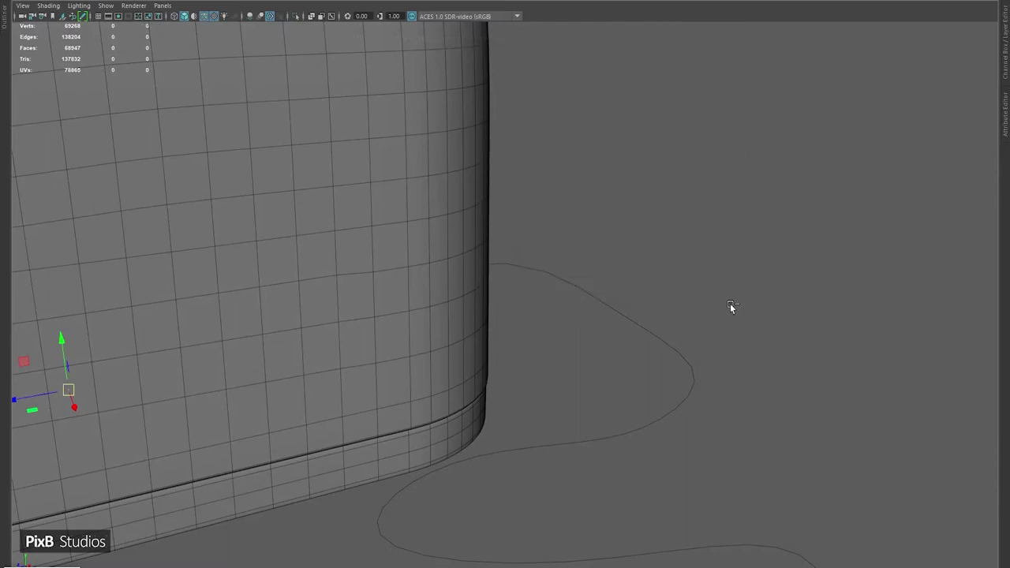
alt+drag(730, 308, 676, 323)
alt+drag(739, 276, 539, 216)
- Sweep a tube along the cord curve with 9 sides, precision about 92, profile scale 0.128
key(space)
click(461, 156)
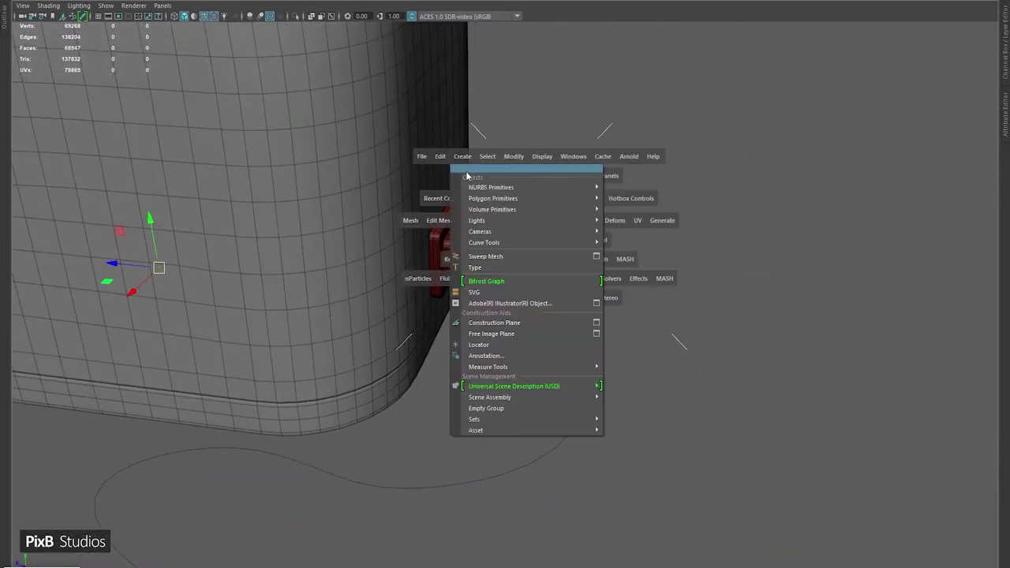
mouse_move(584, 242)
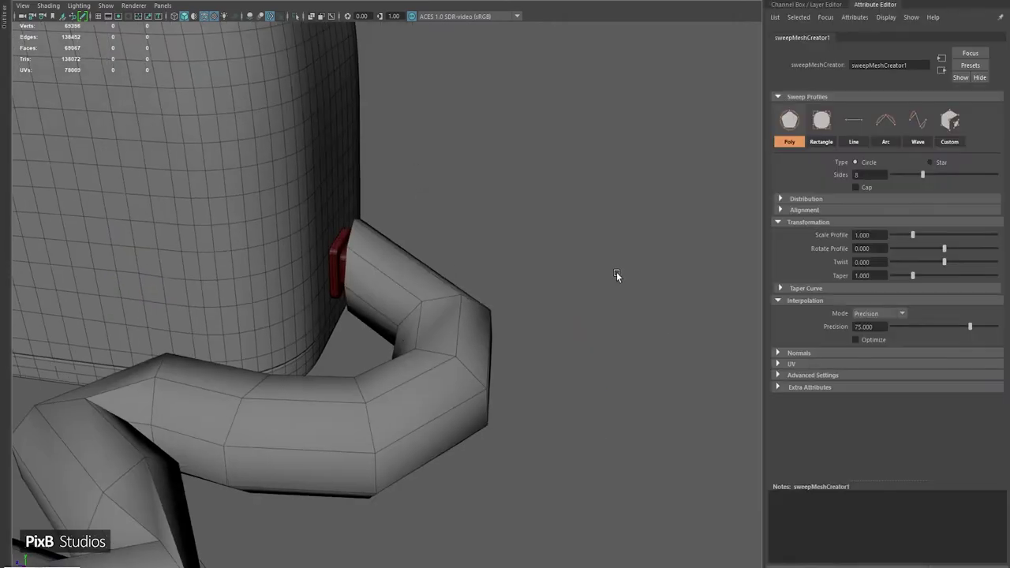
click(842, 36)
click(885, 37)
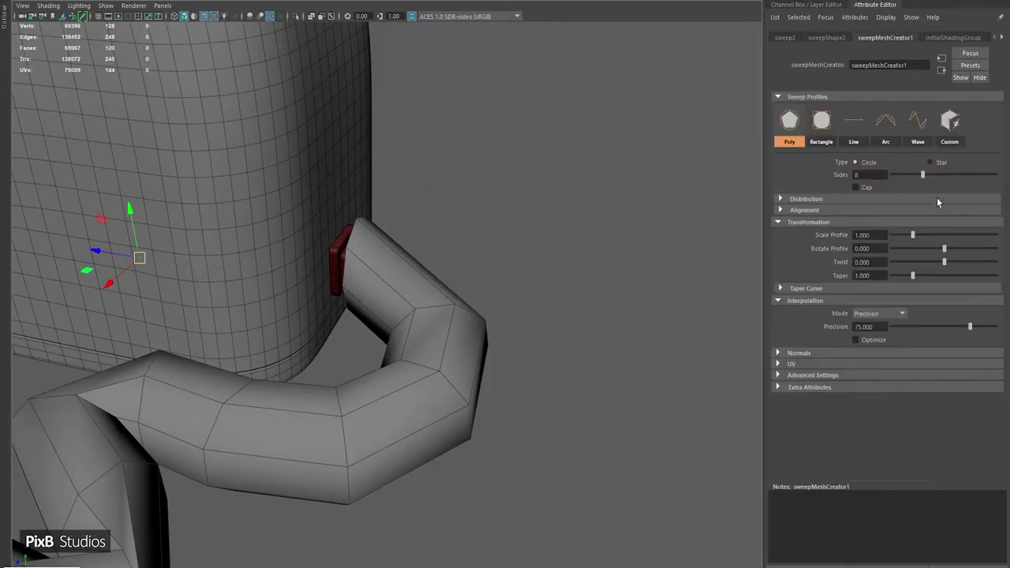
mouse_move(922, 175)
mouse_down()
mouse_move(931, 175)
mouse_move(922, 176)
mouse_up()
drag(970, 327, 987, 330)
mouse_move(913, 236)
mouse_down()
mouse_move(881, 239)
mouse_move(895, 235)
mouse_up()
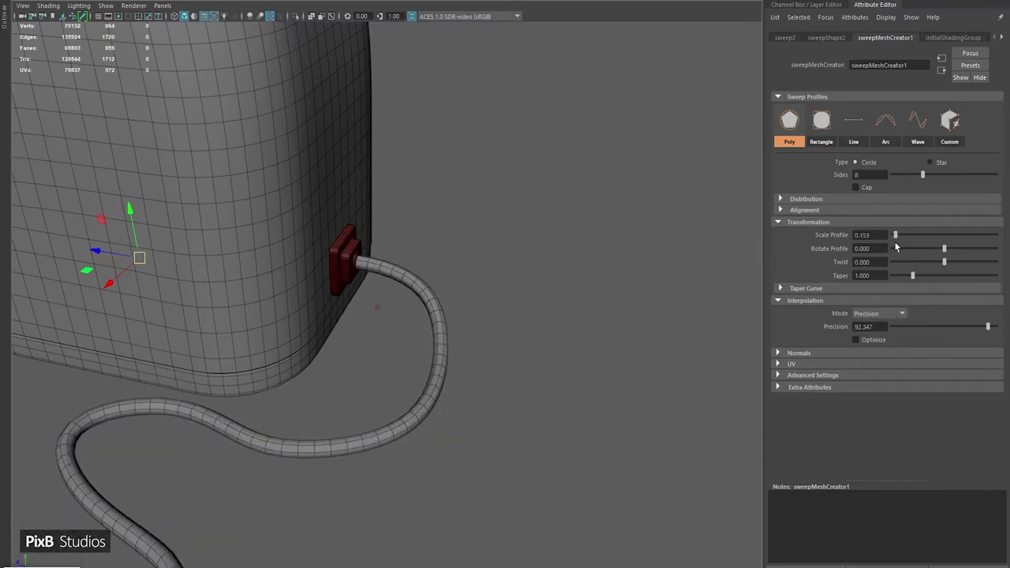
alt+drag(489, 355, 529, 218)
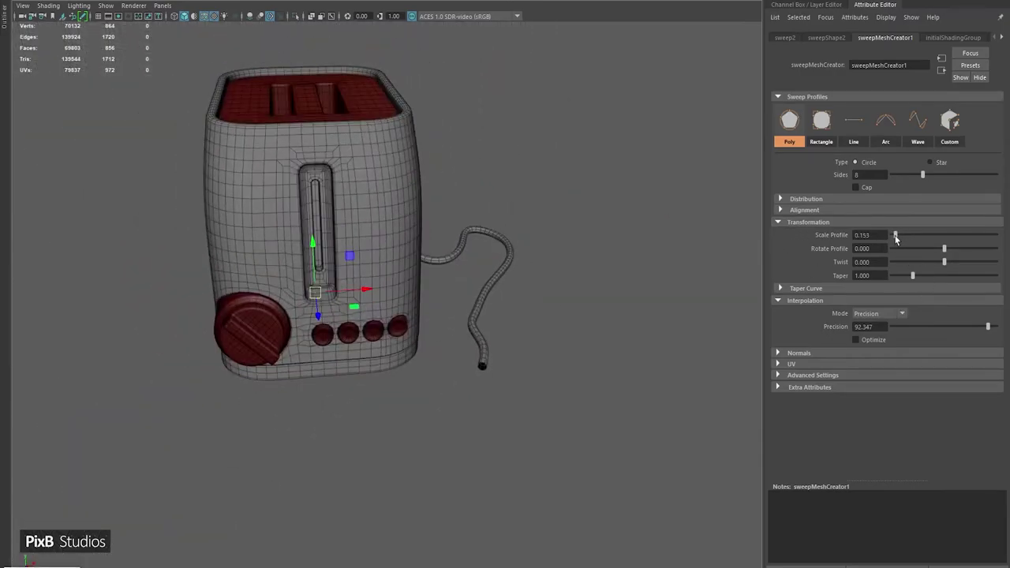
drag(895, 238, 893, 236)
- Zoom in on the red plug where the cord enters and view its edges
scroll(586, 394, up, 5)
alt+drag(586, 394, 500, 332)
scroll(500, 332, up, 2)
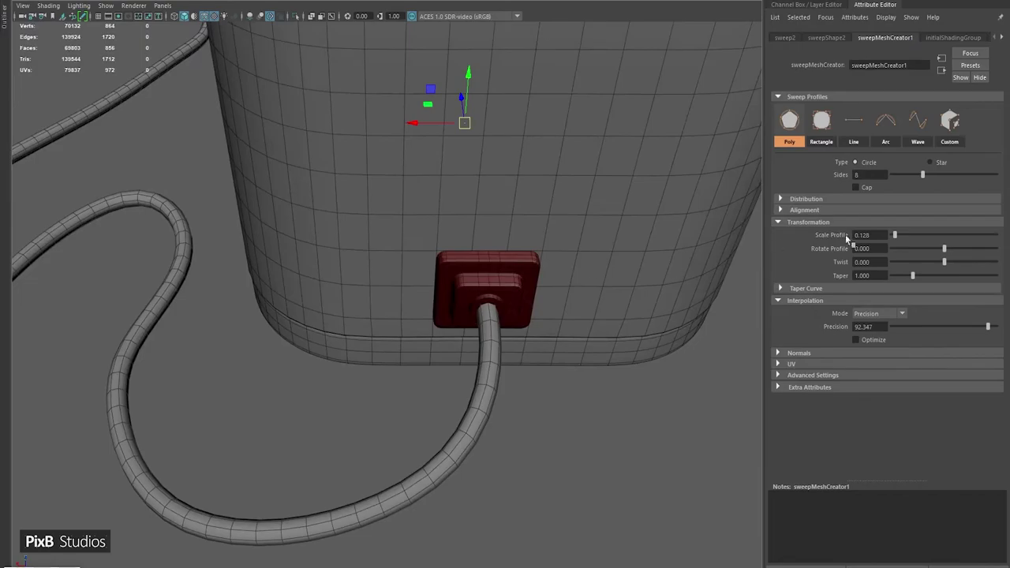
alt+drag(552, 236, 514, 219)
scroll(513, 219, up, 4)
alt+drag(456, 254, 435, 214)
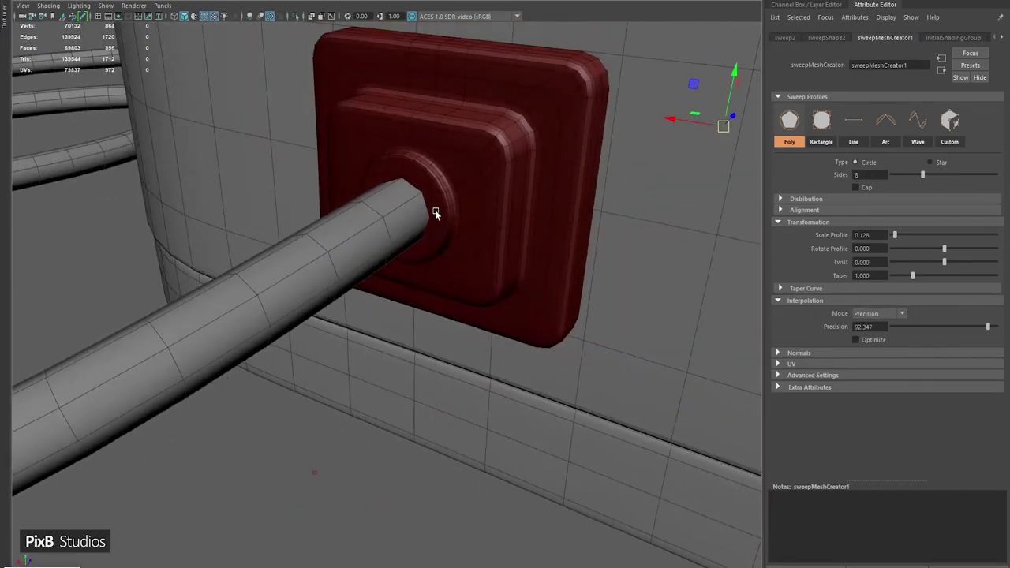
click(403, 133)
scroll(573, 264, up, 5)
scroll(573, 264, down, 3)
click(881, 4)
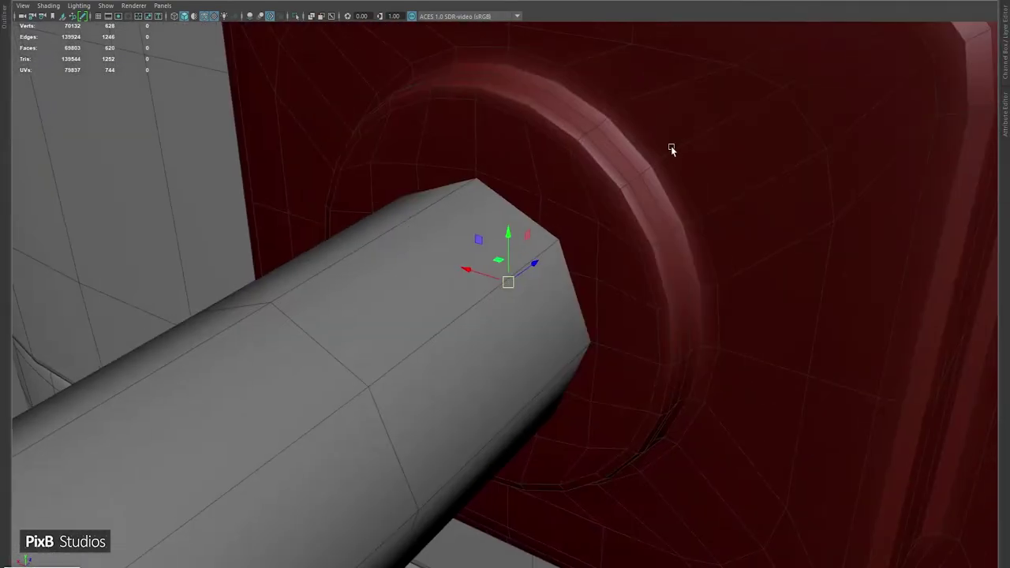
key(F10)
click(367, 280)
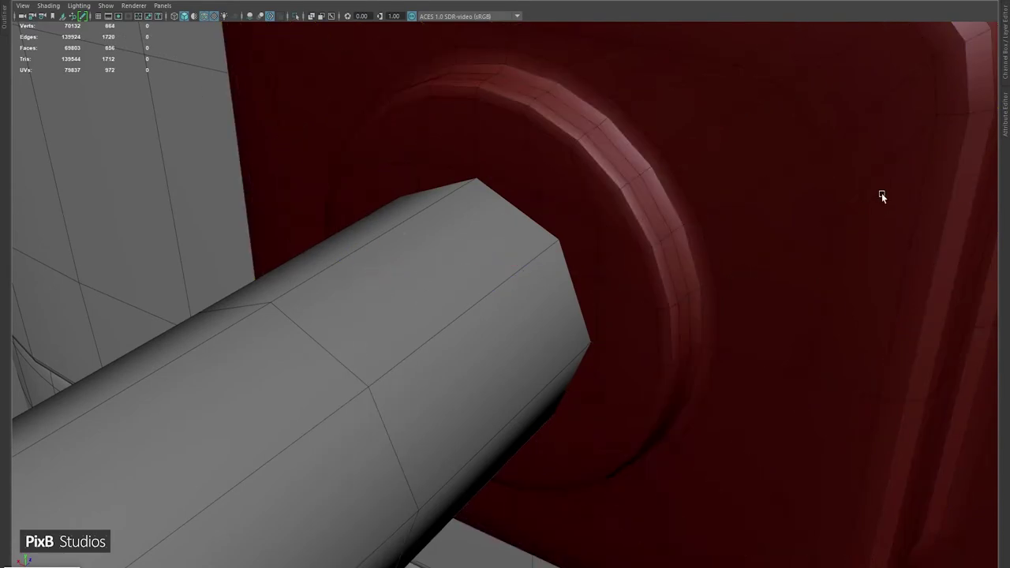
- Raise the cord's sweep sides to 24
click(1005, 119)
click(884, 37)
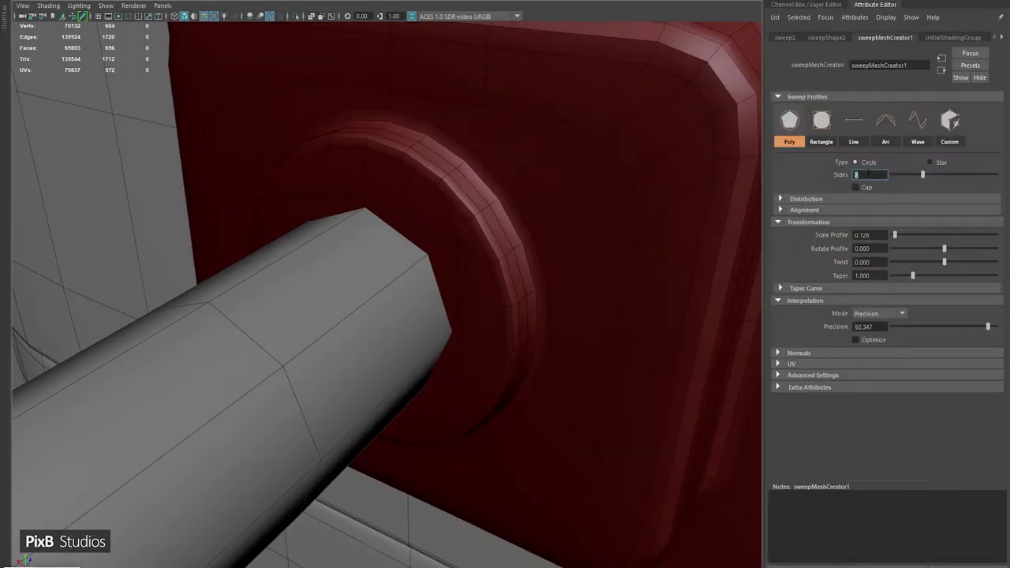
text(24)
key(Return)
scroll(326, 287, down, 5)
alt+drag(327, 286, 247, 248)
scroll(469, 329, up, 5)
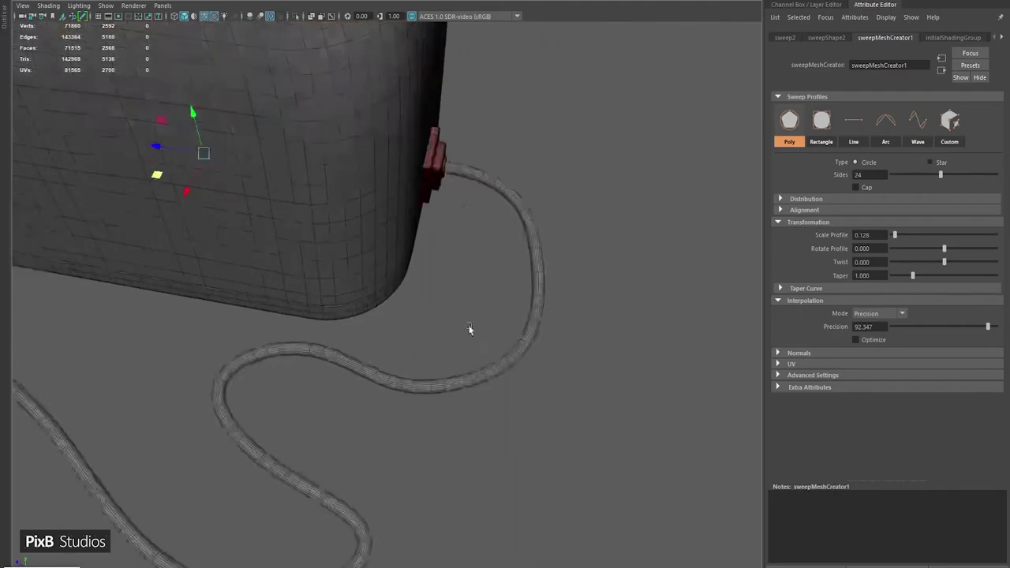
- Inspect the red plug and cord up close, then reselect the cord's sweep settings
alt+drag(468, 329, 532, 338)
scroll(505, 329, up, 5)
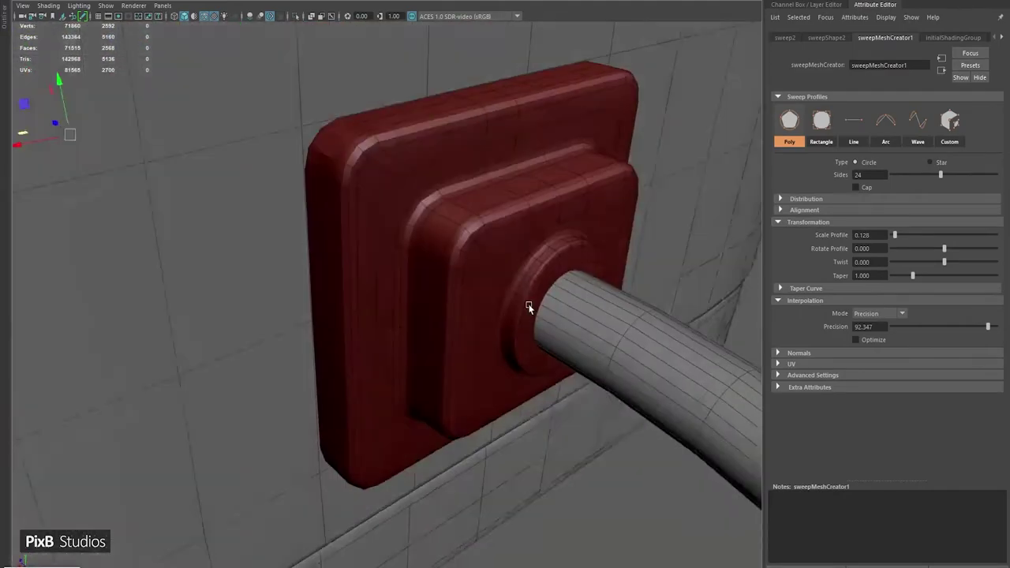
scroll(529, 306, up, 2)
click(445, 186)
scroll(544, 249, down, 3)
alt+drag(524, 272, 446, 342)
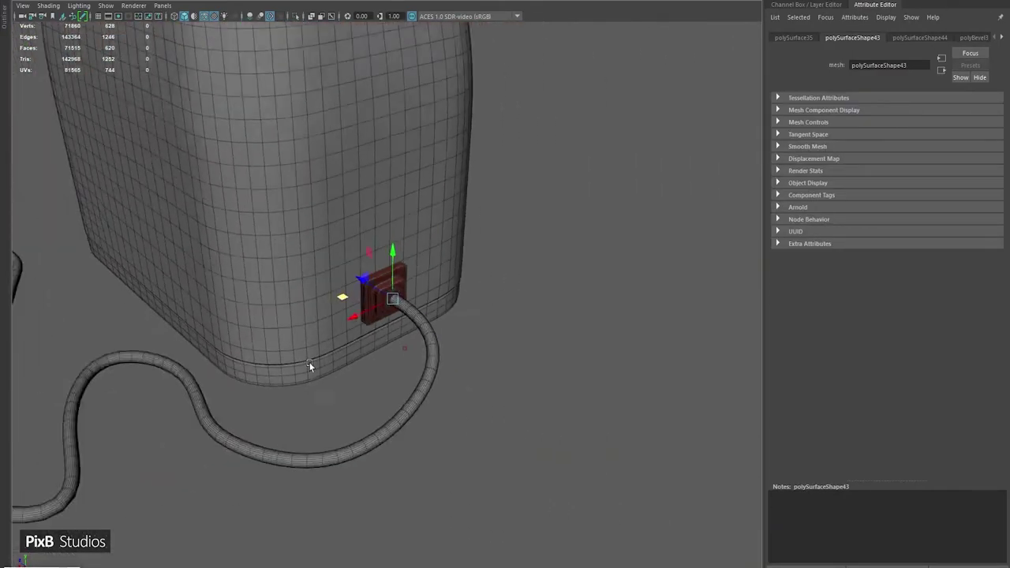
click(446, 343)
click(901, 38)
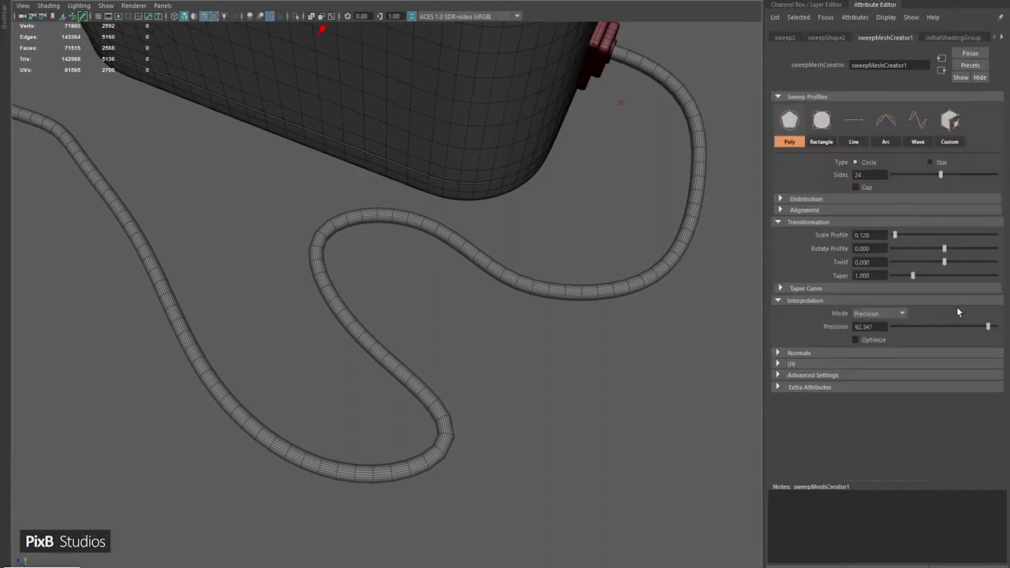
- Settle the cord at roughly 85 precision and 12 sides
mouse_move(988, 325)
mouse_down()
mouse_move(999, 327)
mouse_move(975, 329)
mouse_up()
alt+drag(709, 328, 597, 345)
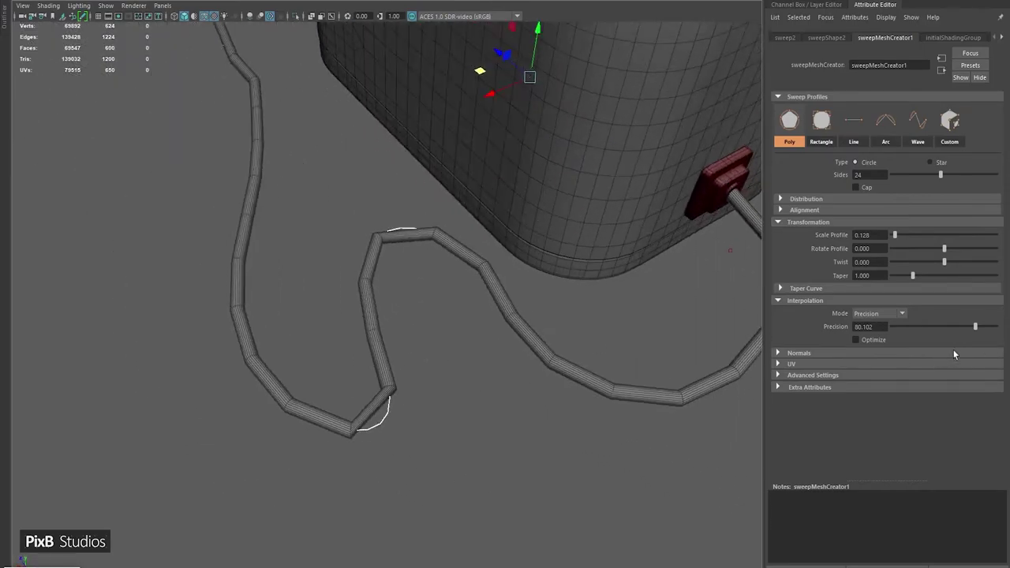
drag(976, 326, 986, 338)
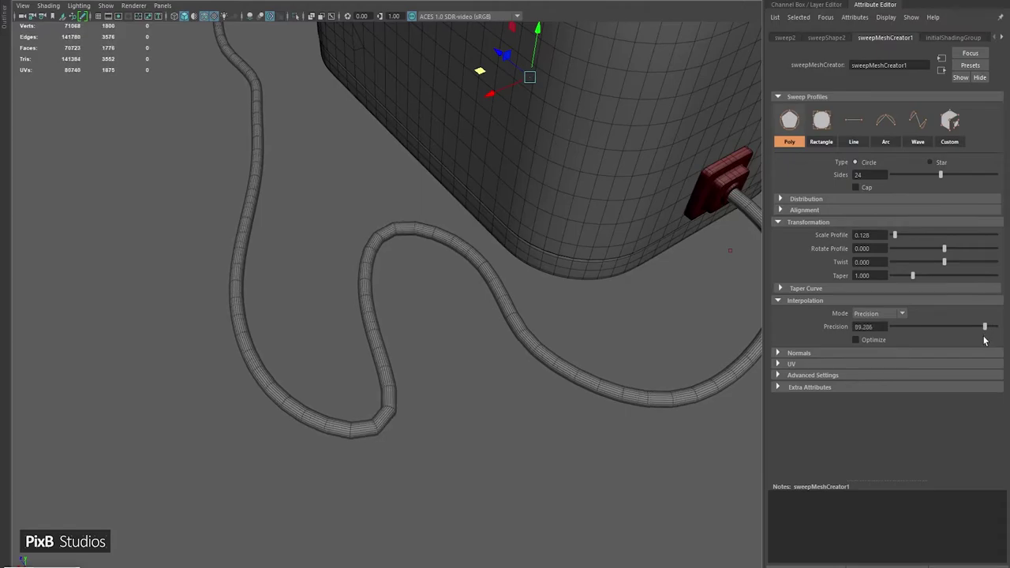
alt+drag(589, 453, 496, 299)
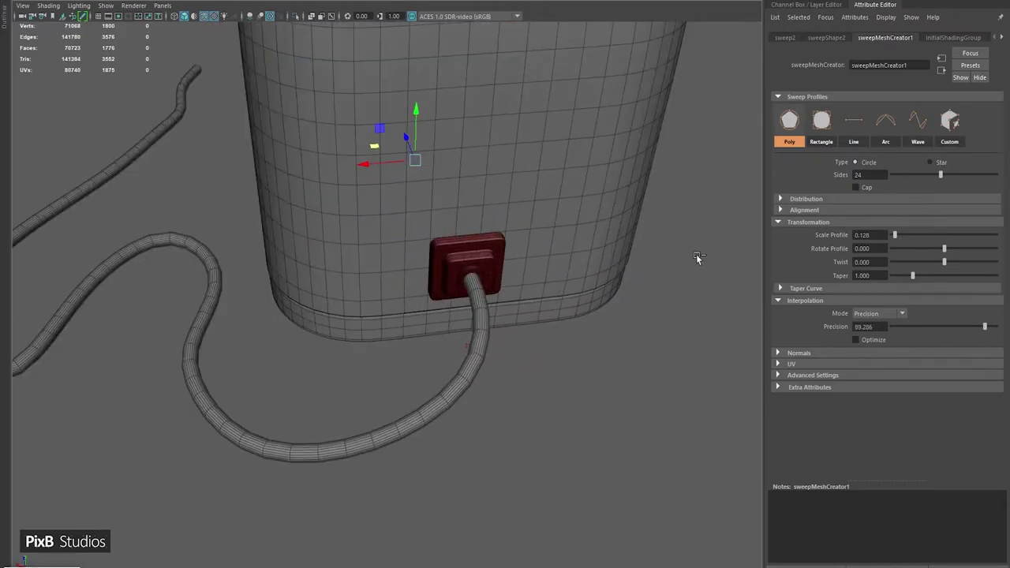
scroll(473, 311, up, 10)
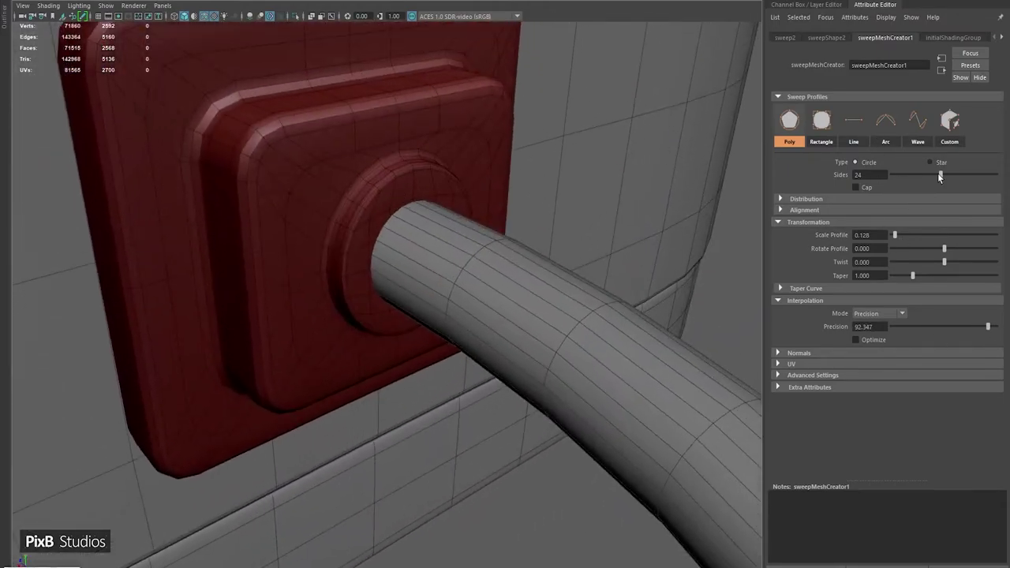
drag(939, 175, 913, 175)
scroll(584, 158, down, 10)
alt+drag(583, 158, 580, 262)
drag(913, 175, 912, 179)
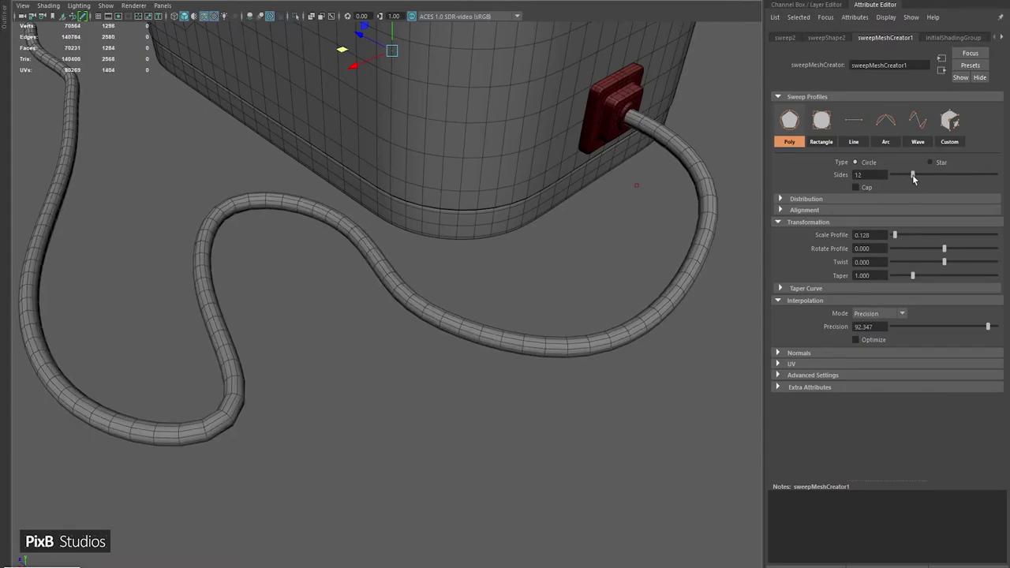
drag(989, 329, 988, 328)
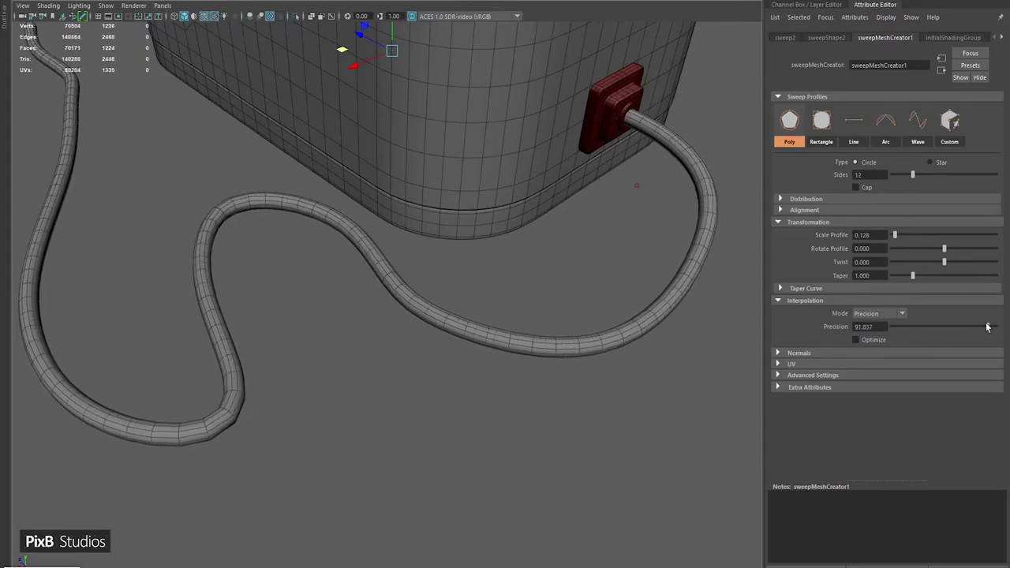
alt+drag(745, 201, 495, 271)
scroll(494, 271, up, 5)
- Select the plug disc's faces, grow the selection across the disc and extrude them
click(496, 270)
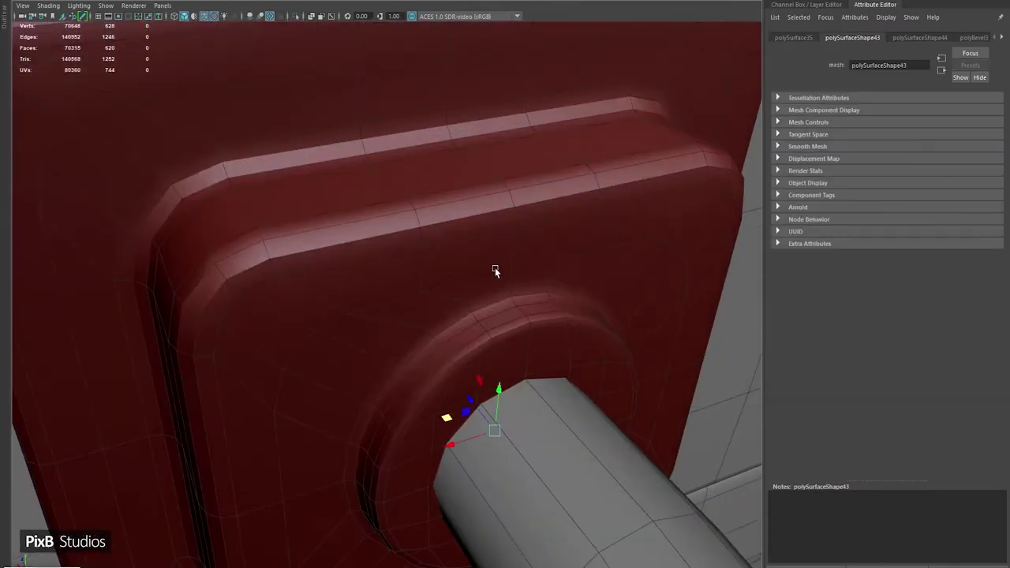
key(f)
right_drag(454, 224, 508, 331)
scroll(482, 343, down, 5)
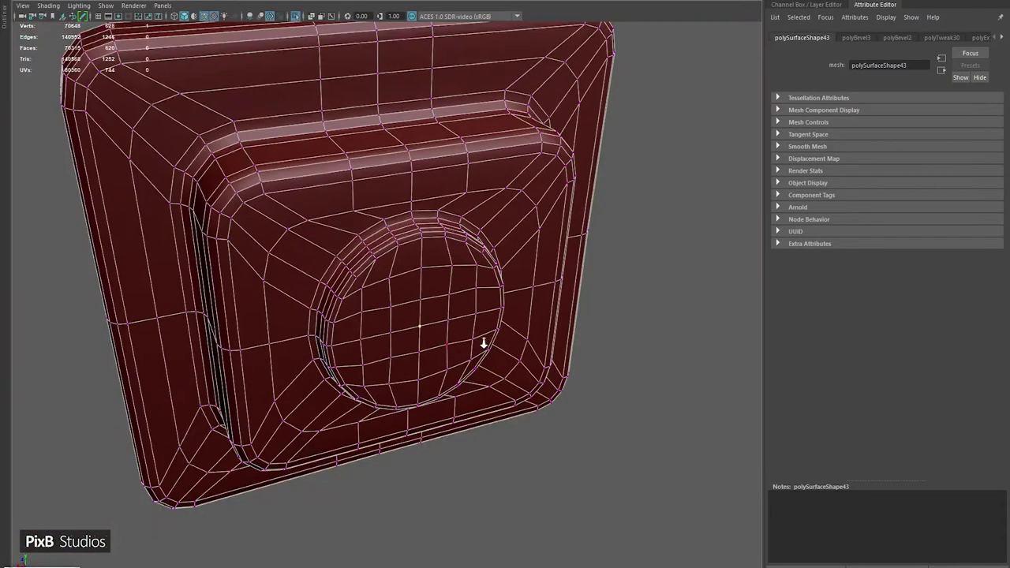
drag(393, 298, 483, 344)
key(shift+period)
key(shift+period)
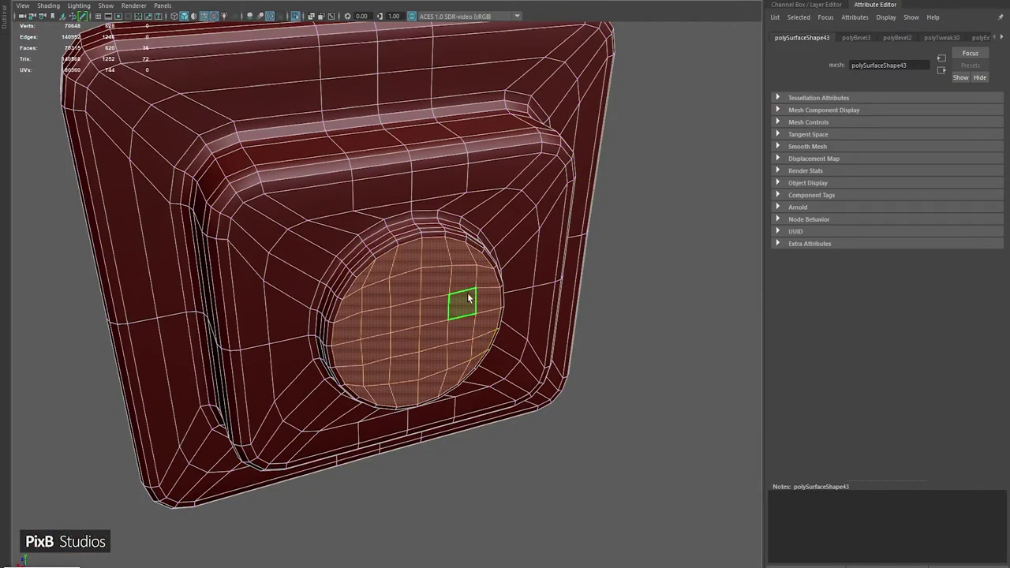
scroll(462, 300, up, 3)
key(ctrl+e)
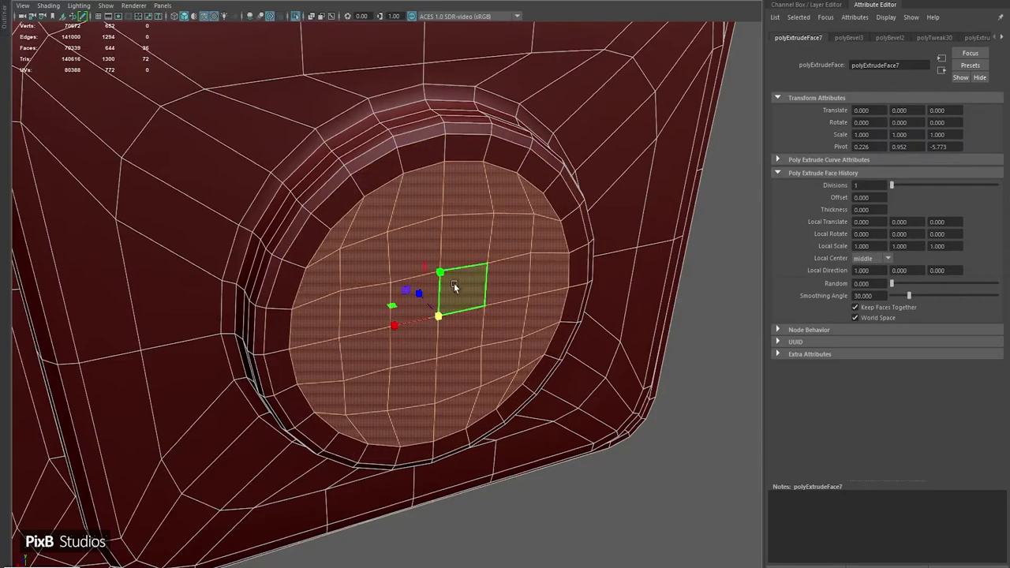
- Inspect the extruded disc faces in isolation, then exit isolation and deselect them
alt+drag(454, 282, 339, 292)
middle_drag(339, 292, 423, 260)
key(ctrl+1)
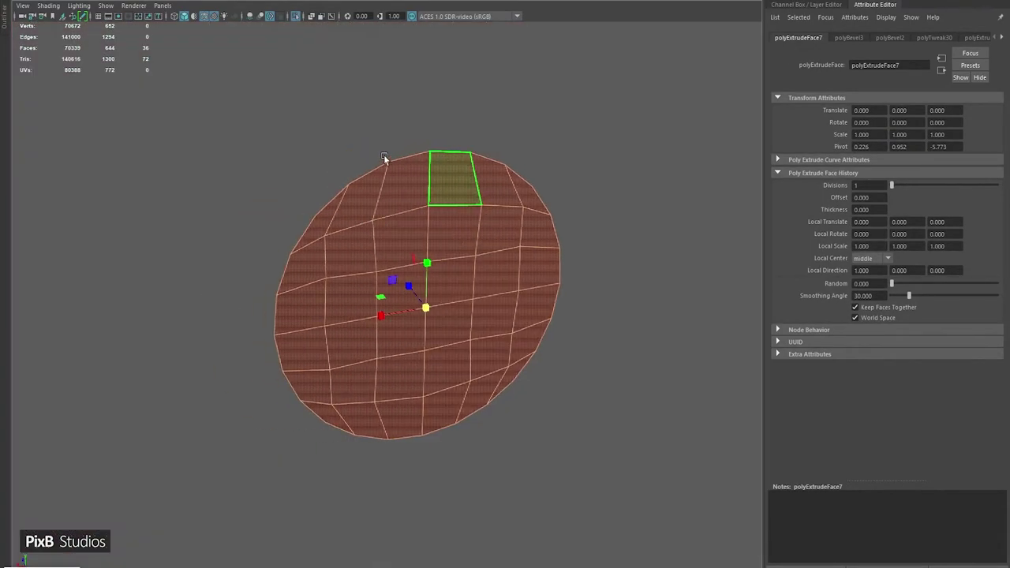
key(f)
key(ctrl+1)
alt+drag(383, 151, 617, 66)
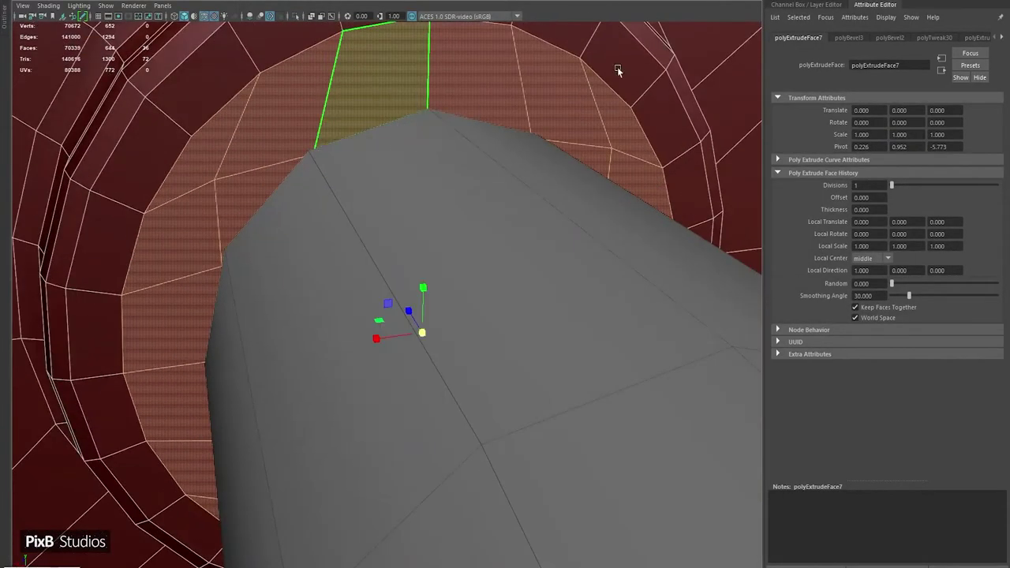
key(F8)
scroll(324, 96, up, 5)
scroll(308, 165, down, 5)
- Select two centre faces of the disc, grow them to a round patch and delete it
click(882, 8)
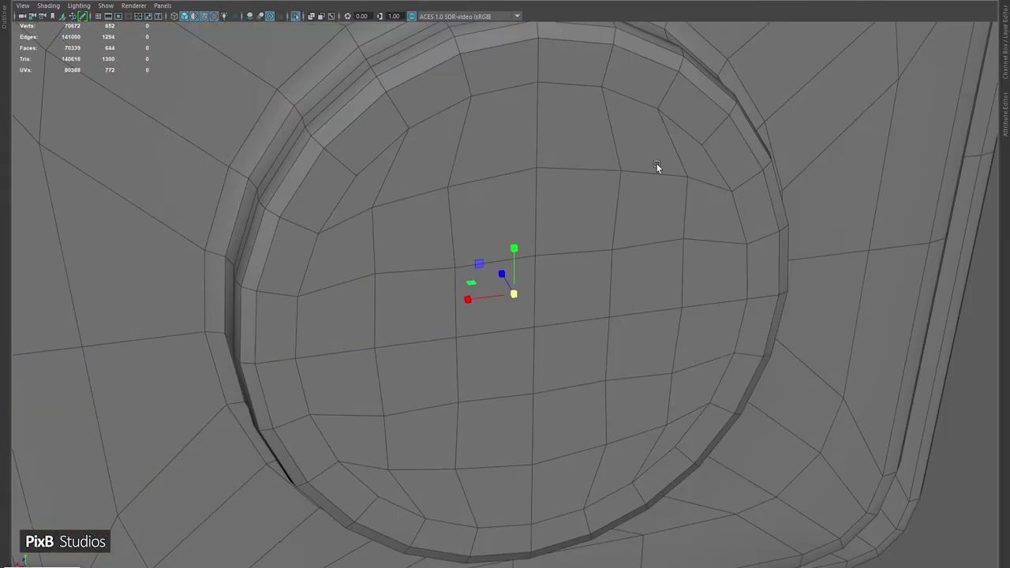
alt+middle_drag(658, 167, 518, 176)
scroll(311, 218, up, 5)
key(F9)
right_drag(385, 196, 388, 218)
click(442, 311)
shift+click(430, 375)
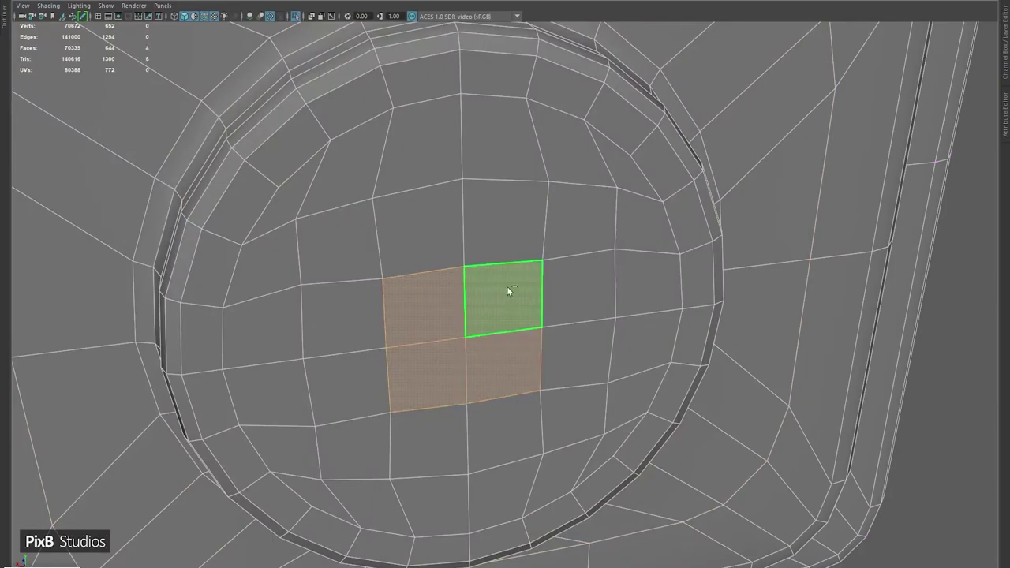
key(shift+period)
key(shift+period)
key(shift+period)
key(Delete)
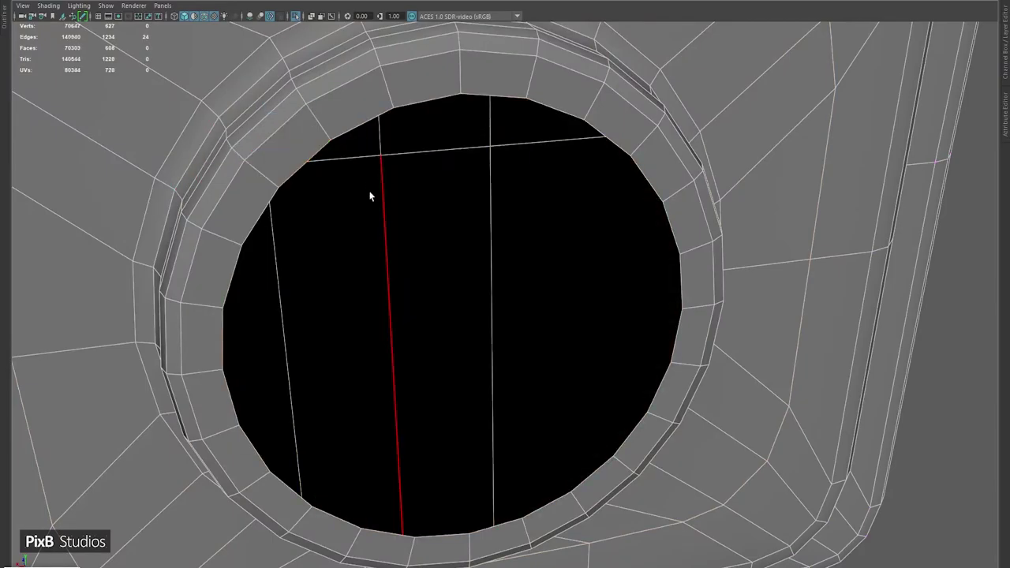
- Merge the two loose vertices at the hole's rim
scroll(370, 196, down, 2)
right_drag(316, 203, 304, 205)
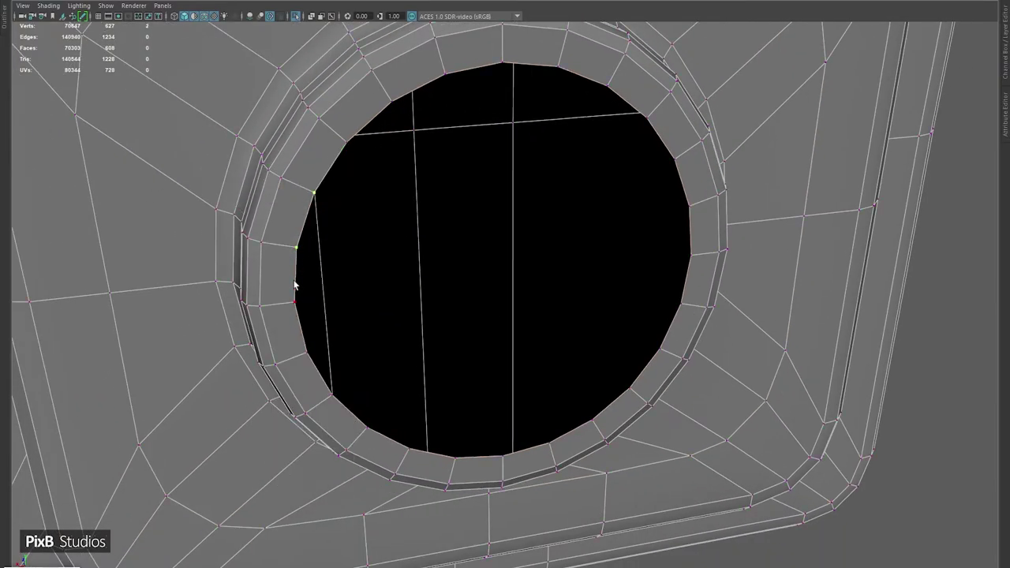
shift+right_drag(306, 340, 323, 211)
alt+drag(324, 212, 392, 197)
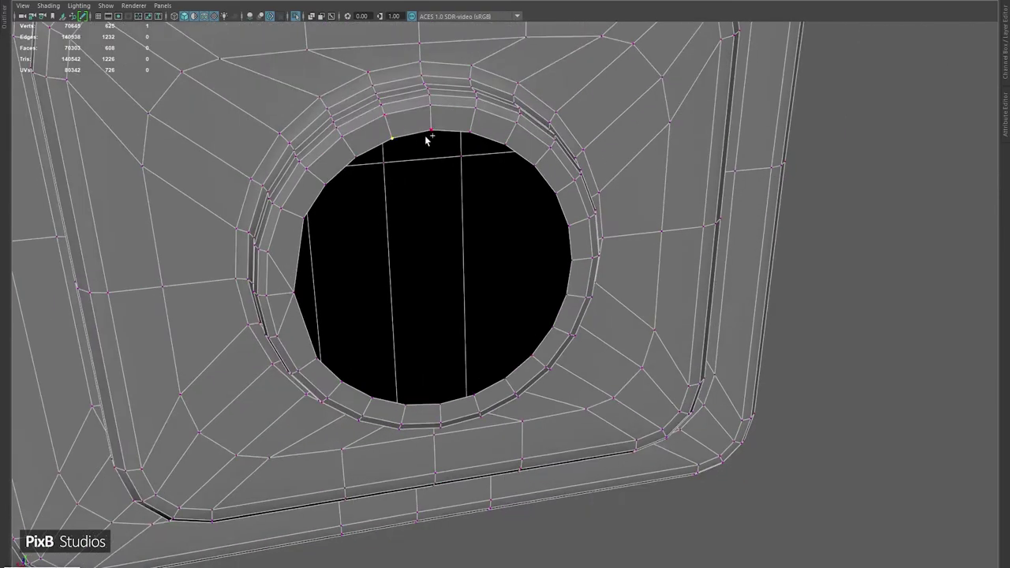
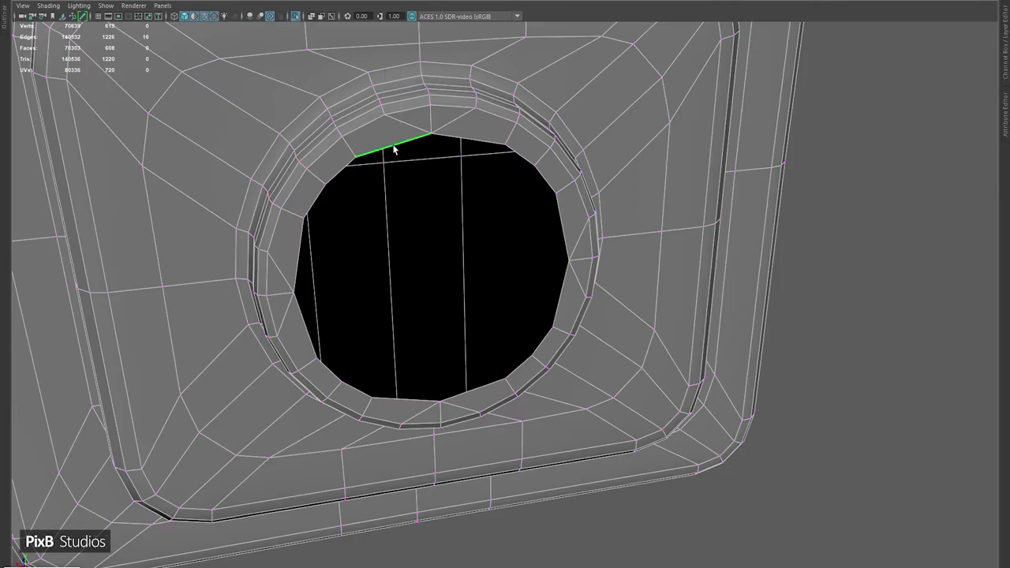
- Circularize the plate hole's rim edges around the cord and reshape the circle with its manipulator
shift+right_drag(383, 168, 390, 248)
alt+drag(390, 248, 516, 258)
click(293, 17)
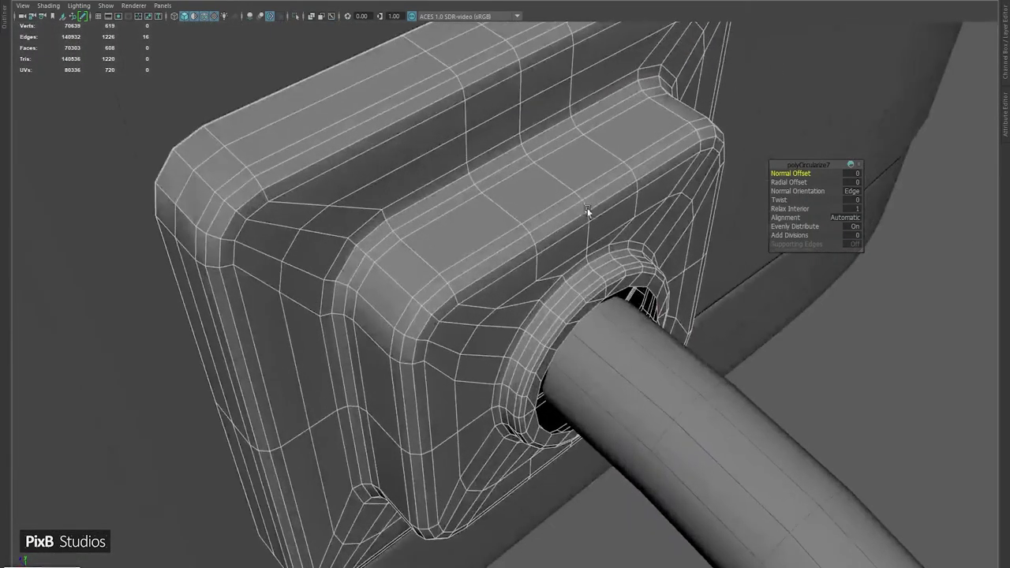
scroll(586, 214, up, 5)
scroll(538, 198, up, 2)
key(t)
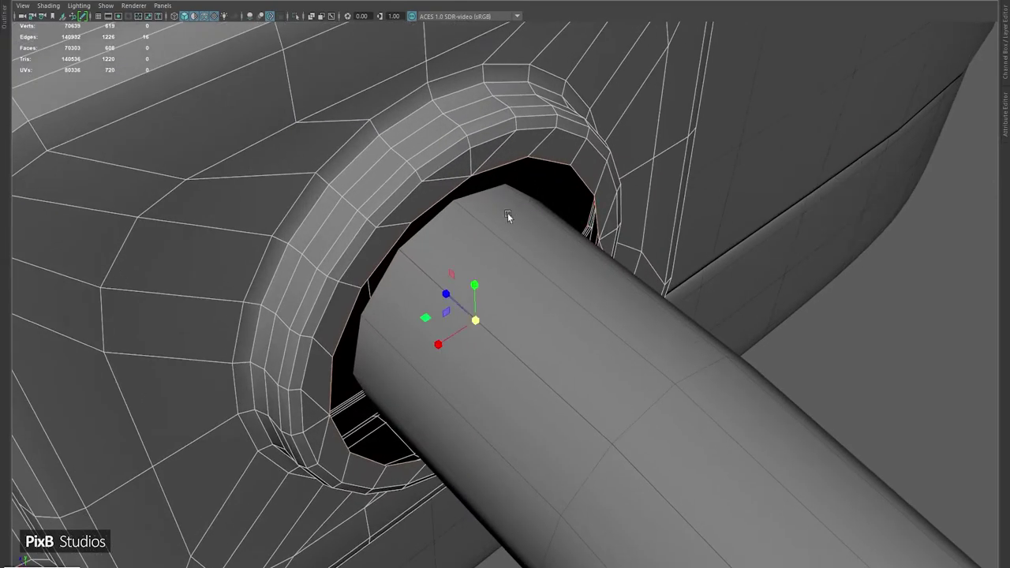
drag(475, 319, 478, 284)
scroll(425, 150, up, 5)
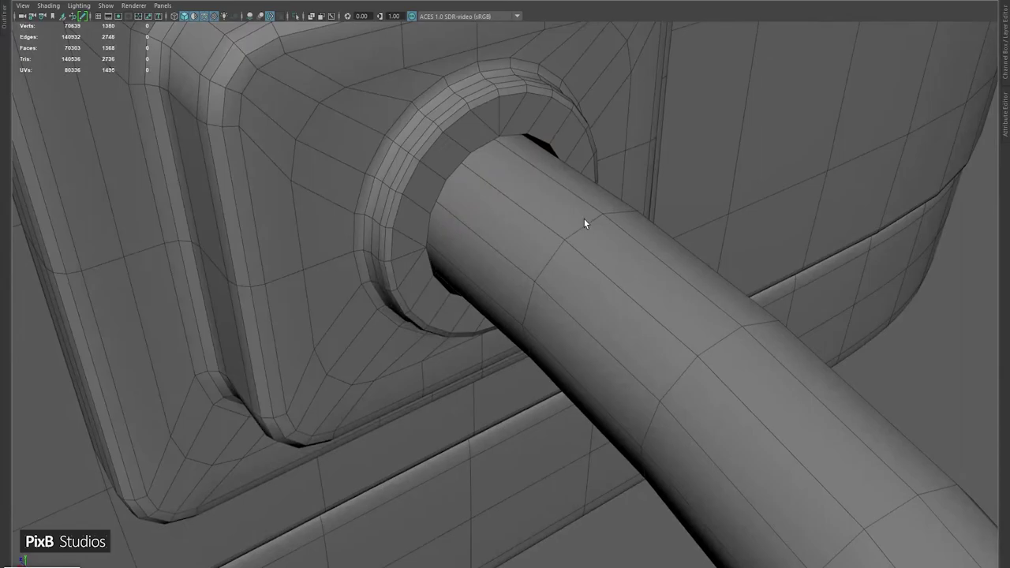
- Delete the faces capping the cord's end inside the hole
double_click(583, 219)
right_drag(538, 187, 534, 216)
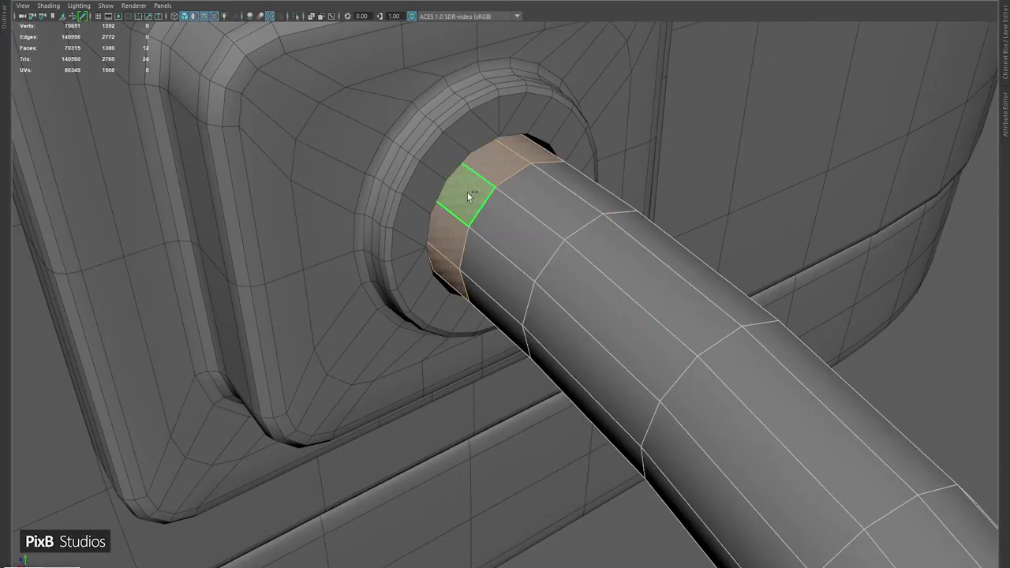
key(Delete)
- Add edges to the plate faces around the hole, then open the Attribute Editor
double_click(417, 97)
shift+right_drag(518, 260, 508, 447)
alt+drag(449, 169, 484, 203)
shift+right_drag(484, 204, 473, 340)
alt+drag(473, 340, 423, 180)
scroll(450, 114, up, 2)
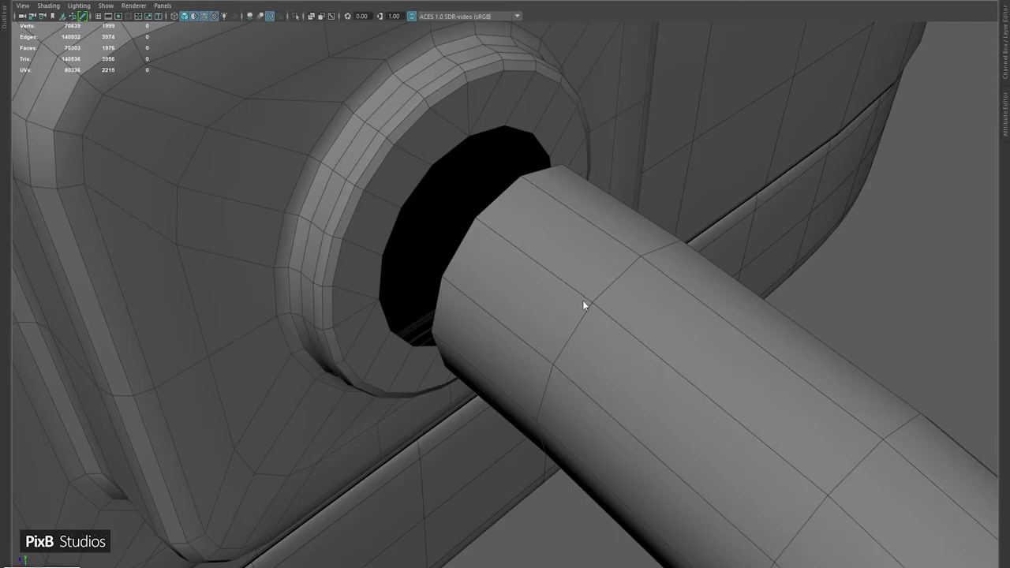
key(ctrl+a)
- Select the hole's rim edge loop and collapse the stray rim edges
scroll(459, 315, down, 5)
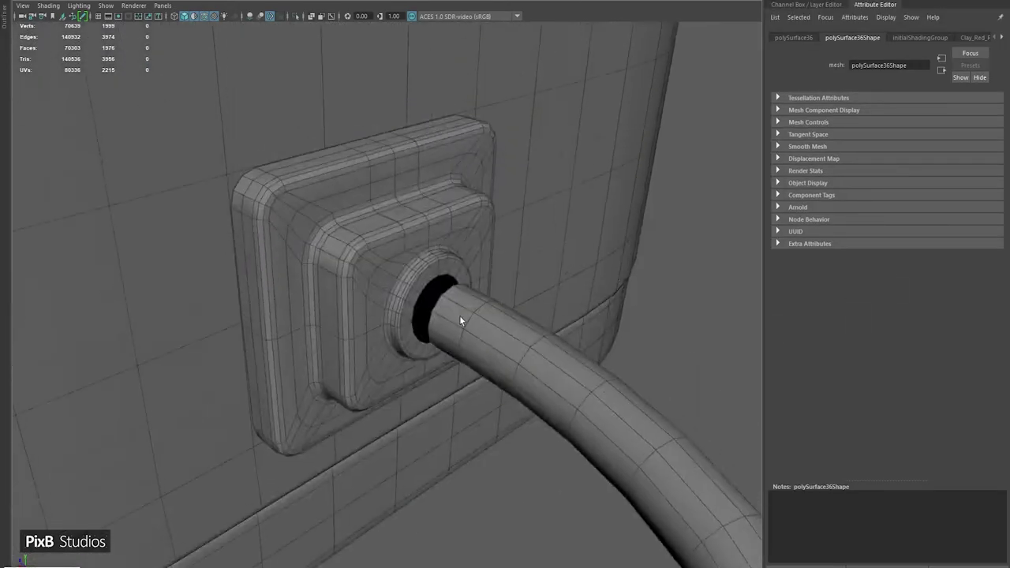
scroll(444, 328, up, 6)
alt+drag(435, 295, 375, 258)
right_drag(375, 258, 397, 230)
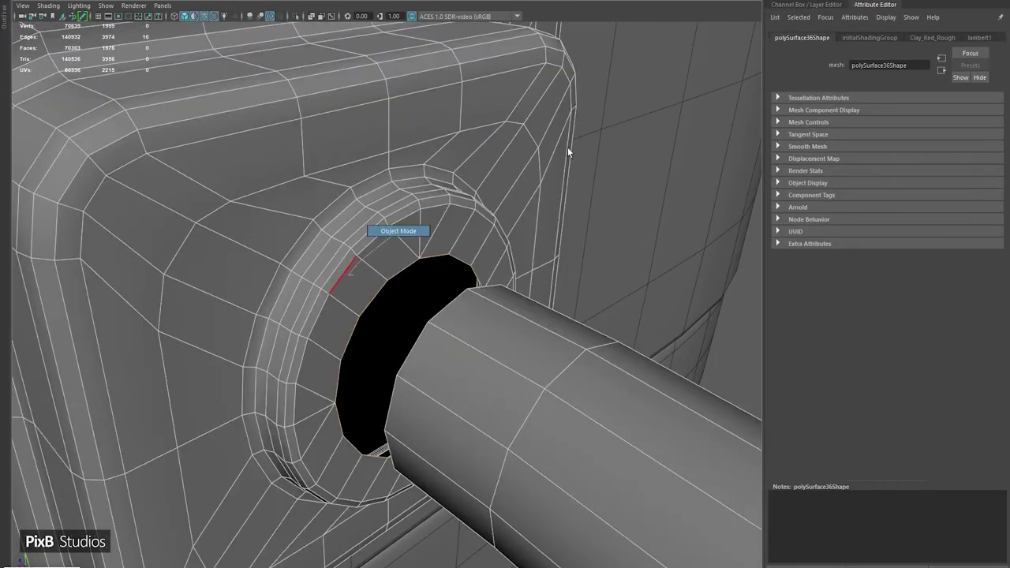
alt+drag(397, 230, 493, 310)
double_click(505, 314)
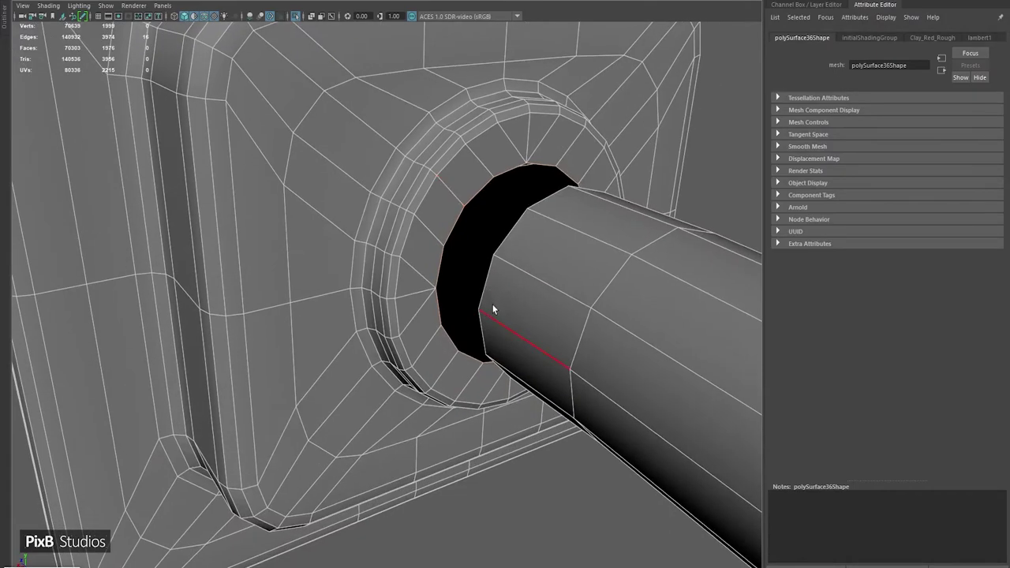
shift+right_drag(474, 187, 426, 251)
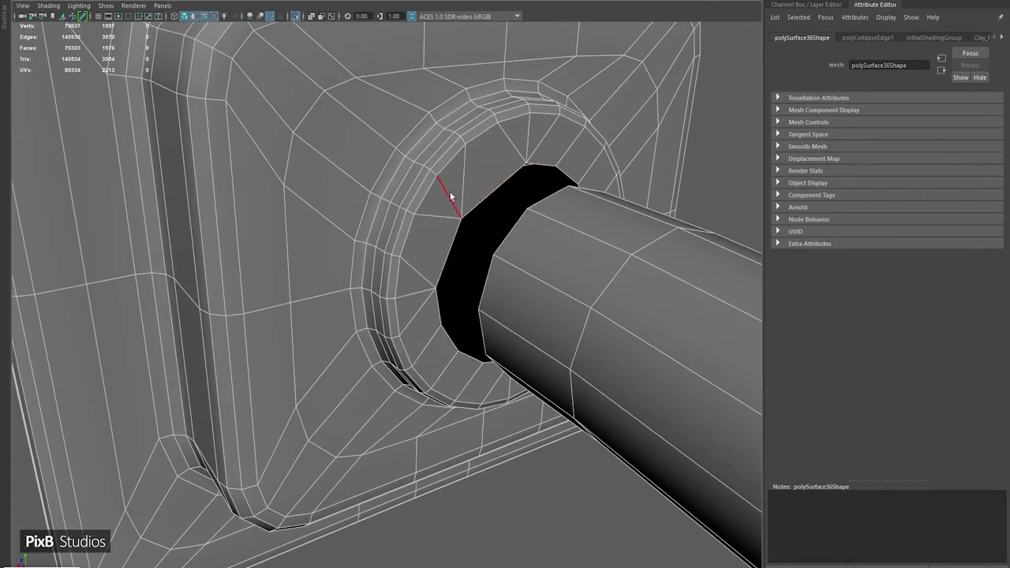
alt+drag(426, 251, 373, 191)
scroll(368, 204, up, 5)
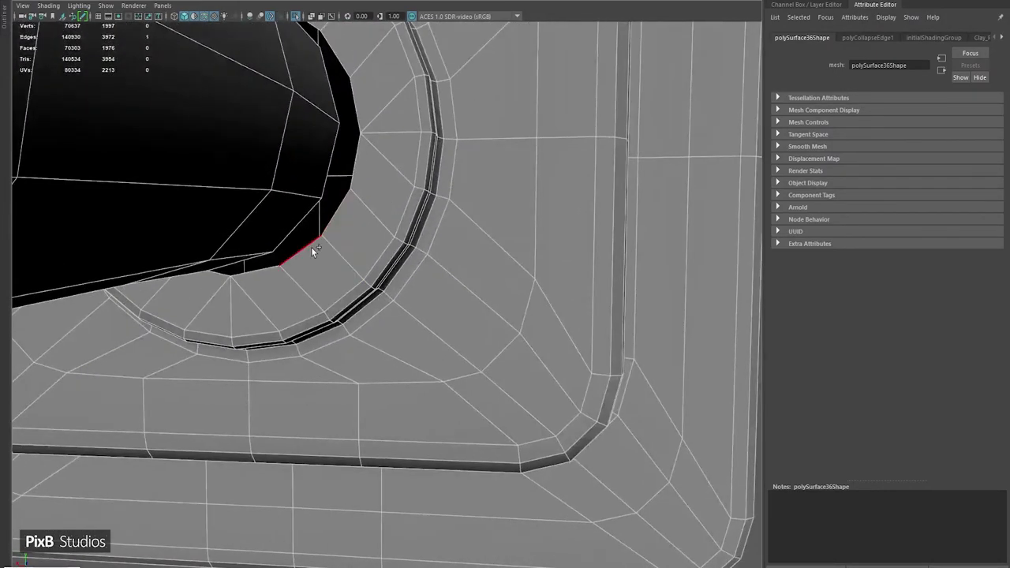
key(g)
click(355, 236)
- Circularize the hole's rim again and twist the ring to line up with the cord
shift+right_drag(354, 181, 336, 257)
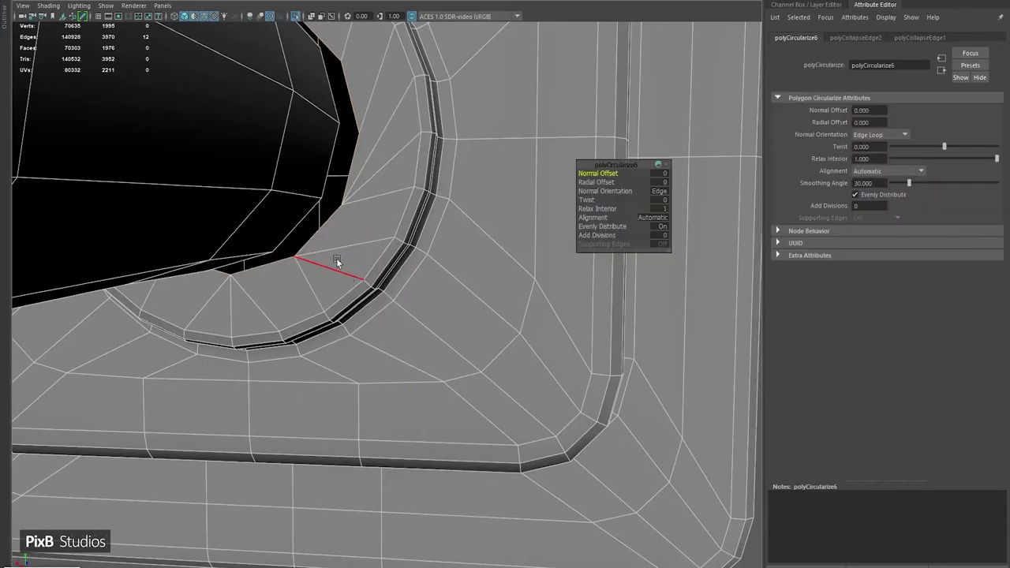
alt+drag(336, 258, 593, 218)
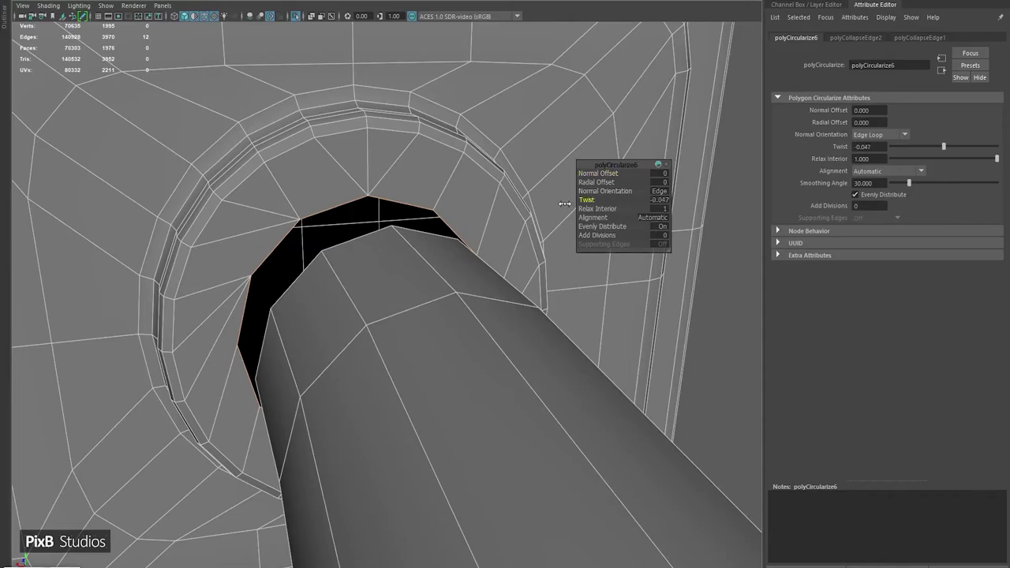
drag(565, 204, 401, 208)
alt+middle_drag(402, 208, 444, 234)
alt+drag(444, 235, 354, 198)
- Bridge the hole's rim edges to the cord's end edges
click(354, 198)
click(398, 175)
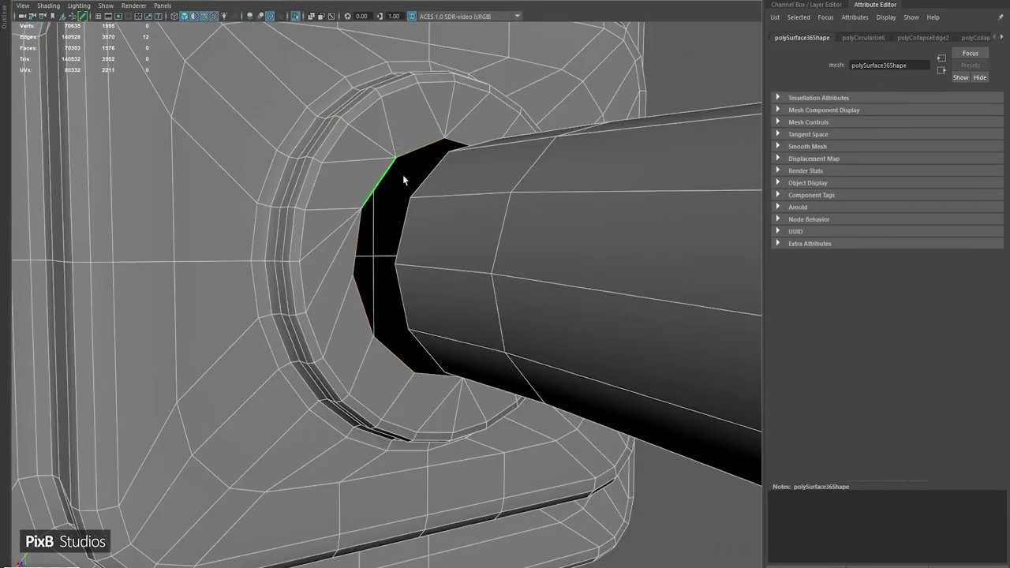
shift+right_drag(403, 180, 423, 272)
- Bevel the bridged ring's border edges, adjusting the Fraction and adding segments
alt+drag(424, 318, 324, 258)
double_click(323, 258)
ctrl+right_drag(327, 271, 417, 134)
key(ctrl+b)
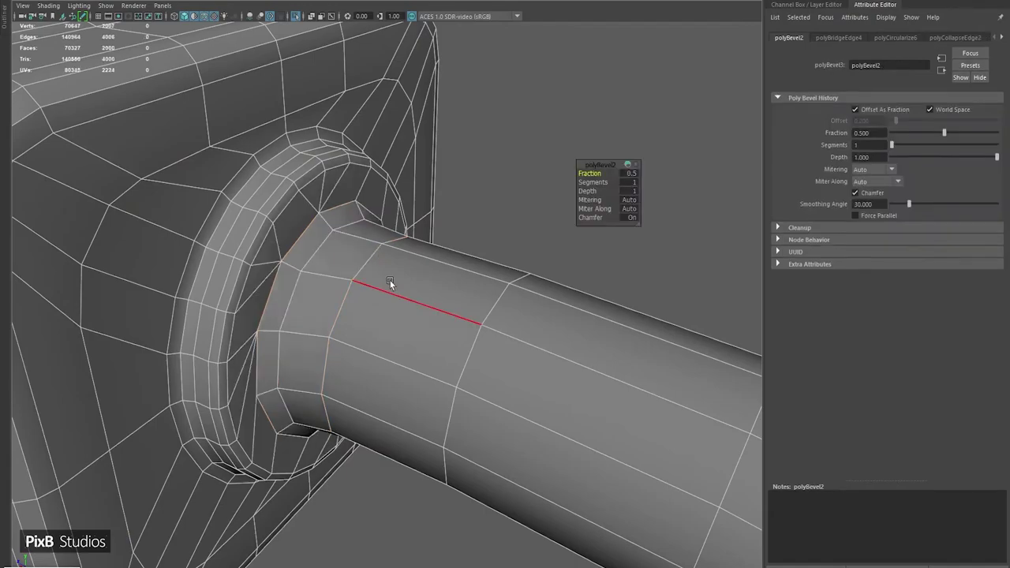
drag(390, 282, 486, 285)
drag(589, 183, 311, 282)
- Apply Edit Edge Flow to the new loop and delete the unwanted edge
shift+right_drag(358, 270, 345, 375)
alt+drag(346, 375, 417, 345)
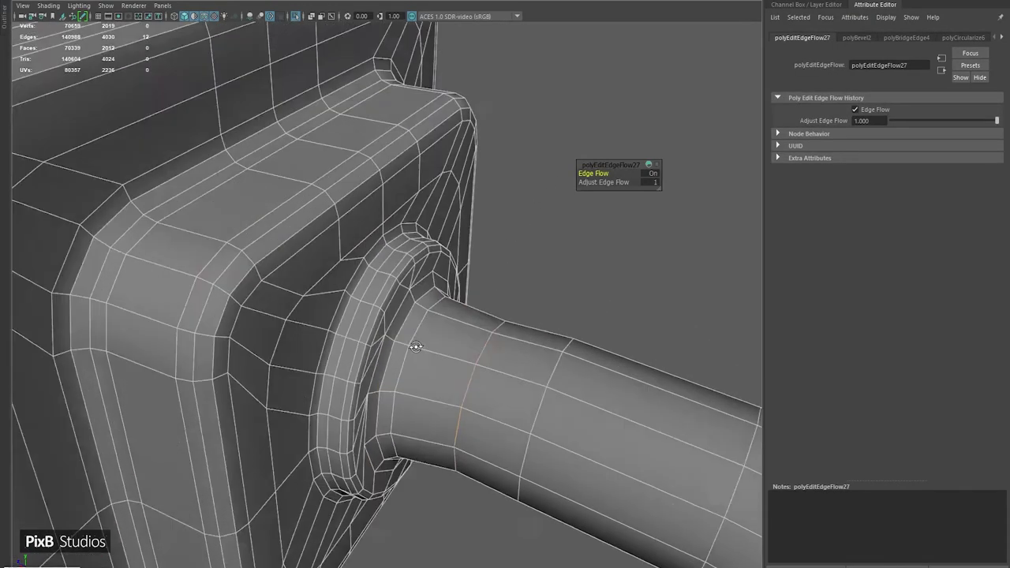
alt+right_drag(418, 345, 432, 211)
shift+right_drag(432, 211, 97, 352)
alt+right_drag(97, 353, 443, 185)
click(442, 184)
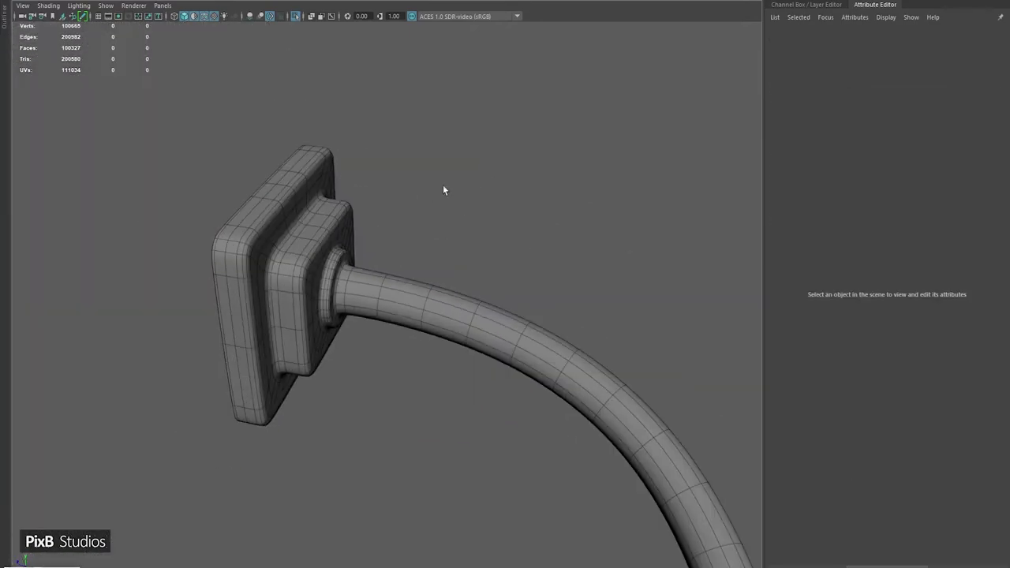
- Inspect the cord-to-plate joint in smooth preview
click(203, 19)
alt+drag(355, 157, 455, 205)
alt+right_drag(455, 205, 399, 182)
- Bevel the edge loop around the cord's neck with a lowered Fraction
click(310, 255)
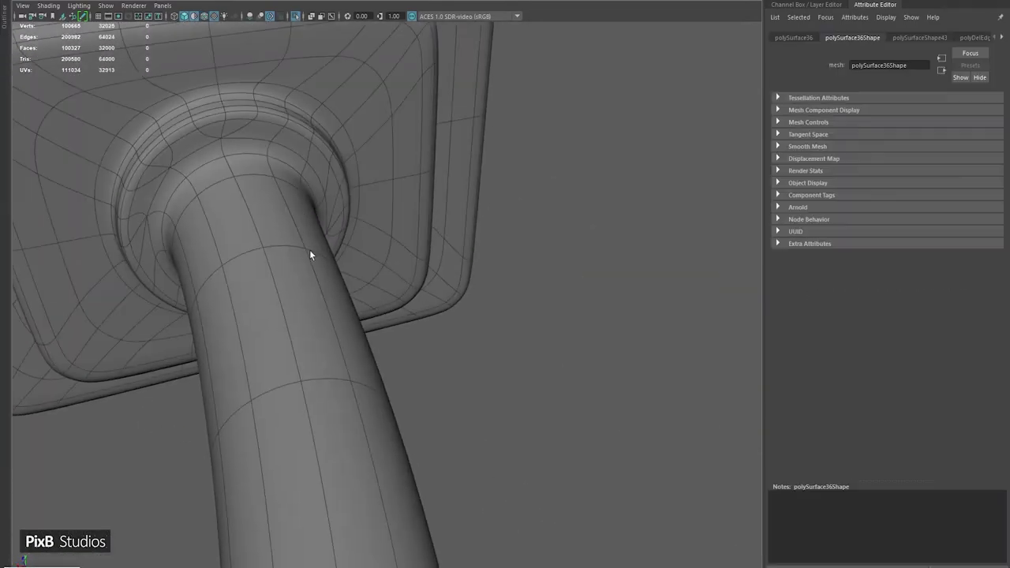
alt+right_drag(311, 254, 386, 260)
key(F10)
alt+drag(386, 259, 281, 192)
click(298, 245)
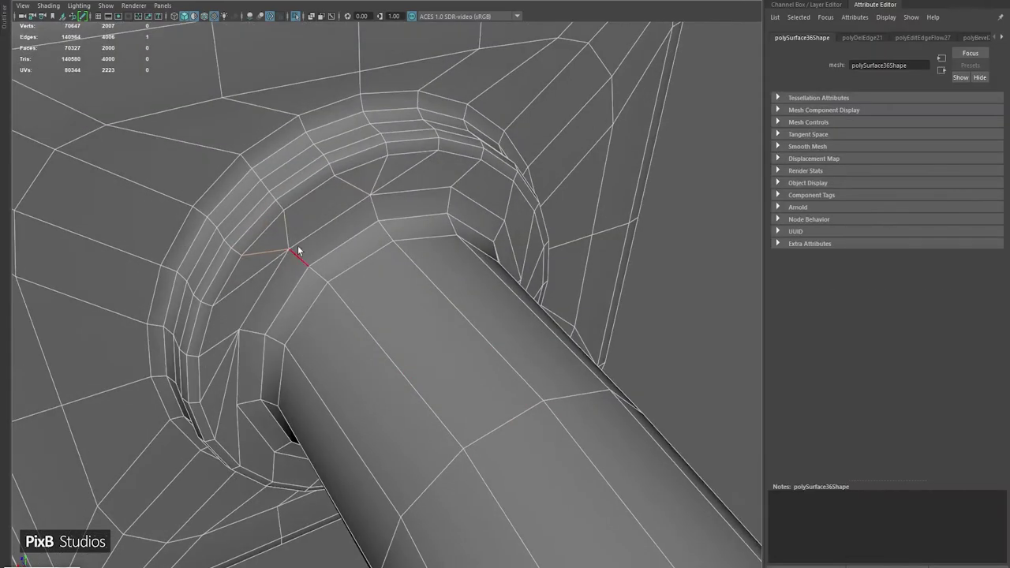
alt+right_drag(298, 246, 259, 219)
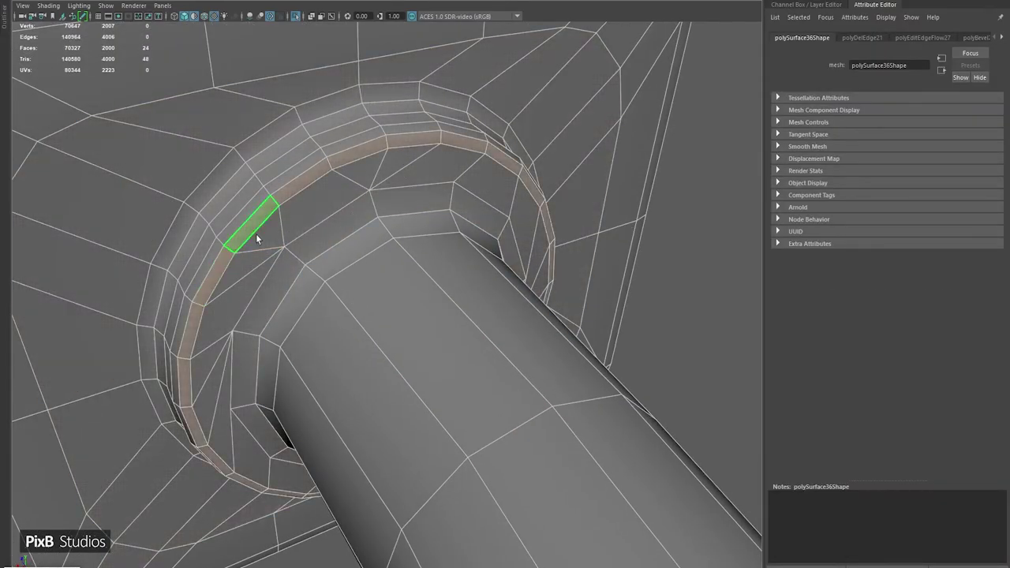
double_click(252, 225)
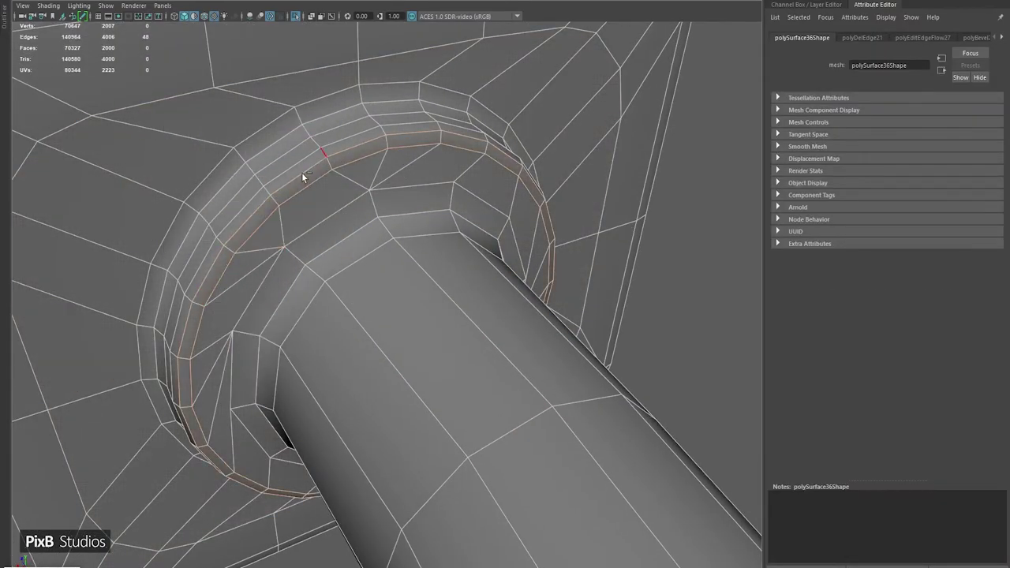
key(ctrl+b)
middle_drag(291, 179, 145, 201)
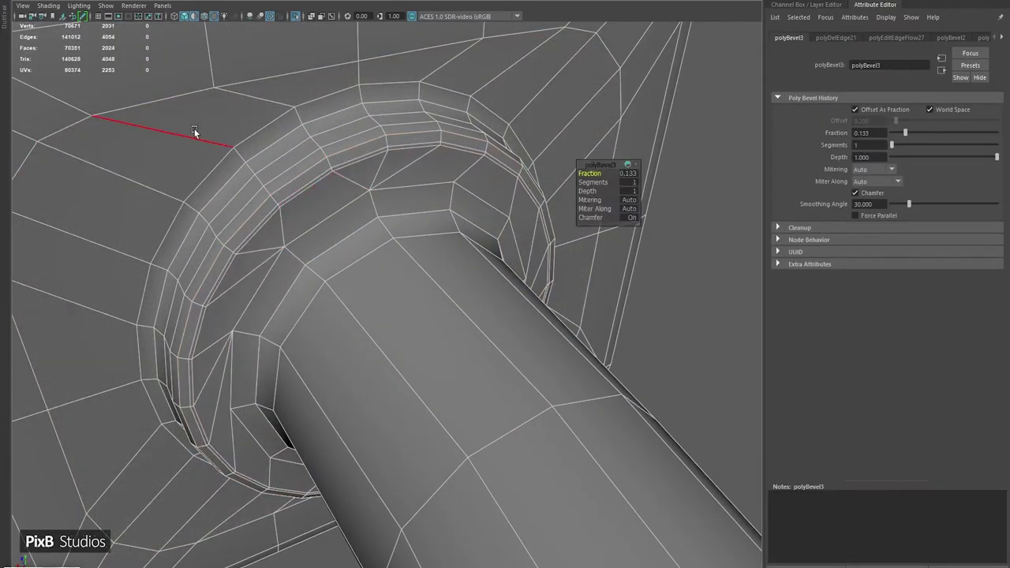
alt+right_drag(195, 131, 258, 163)
- Convert the bevel strip's face loop to edges and apply Edit Edge Flow
key(F11)
double_click(355, 183)
ctrl+right_drag(359, 187, 340, 126)
alt+drag(397, 142, 491, 319)
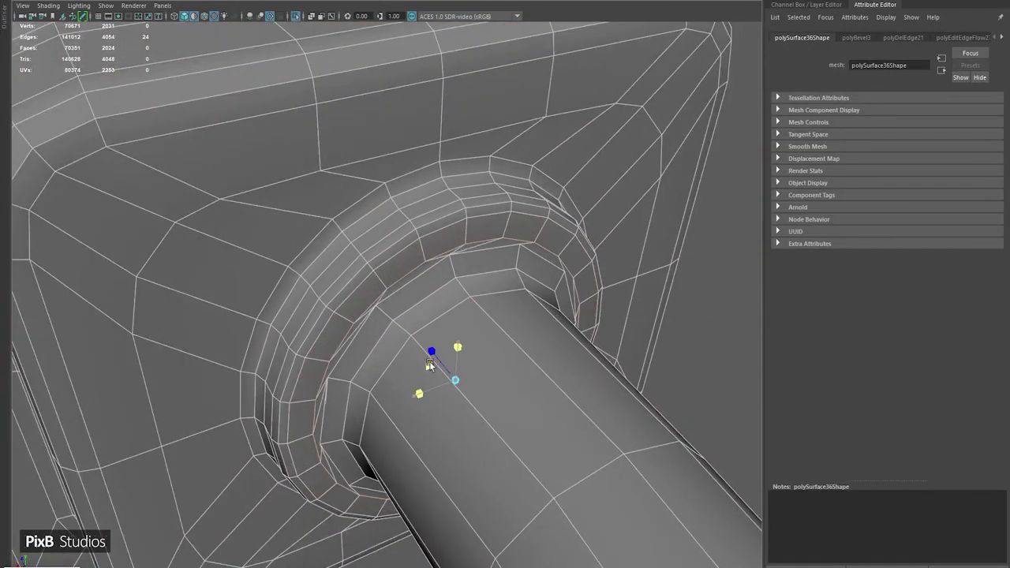
shift+right_drag(426, 364, 470, 405)
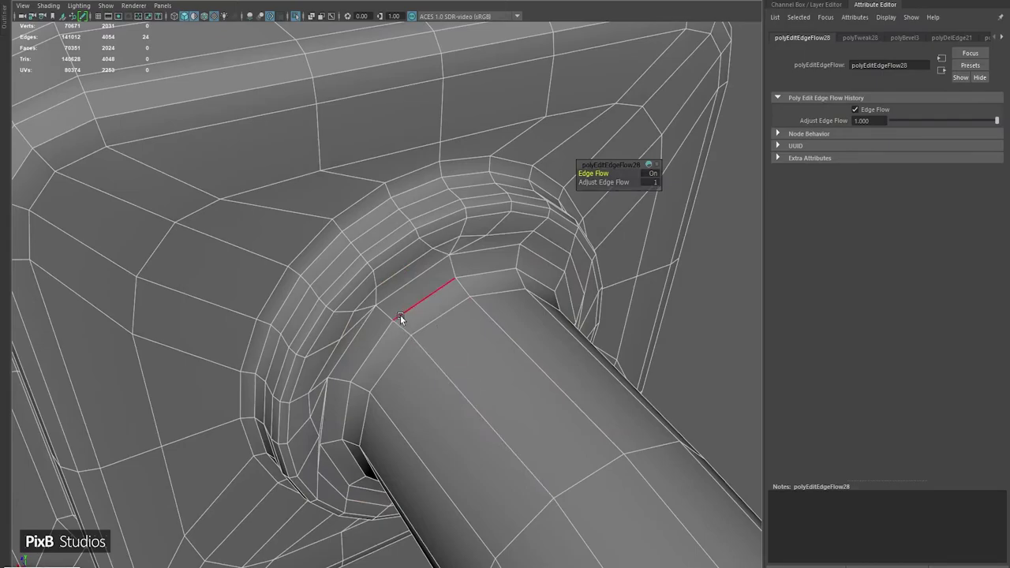
- Delete the extra edge loops on the bevel ring and check the neck smoothed
double_click(365, 307)
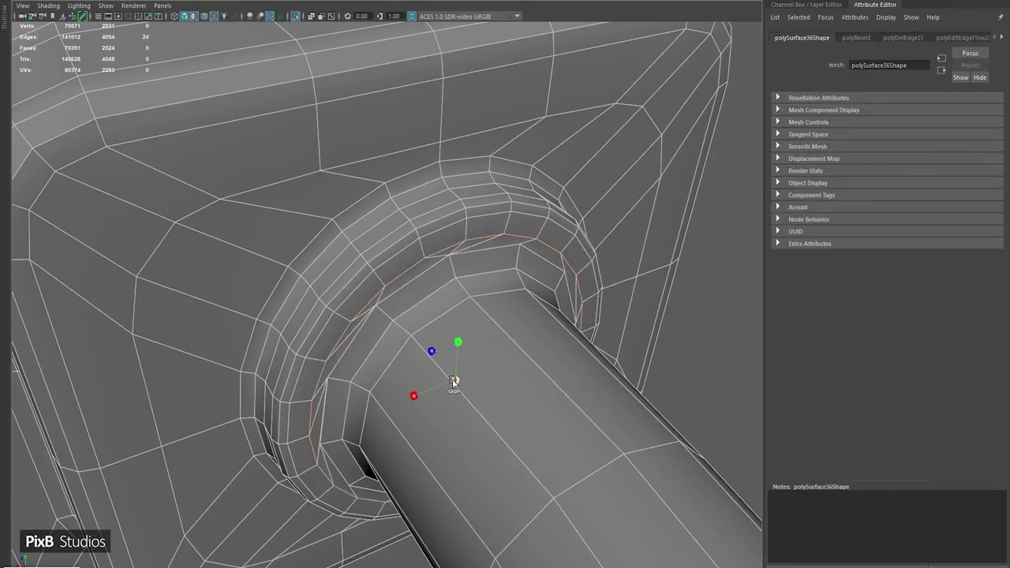
alt+drag(458, 383, 295, 173)
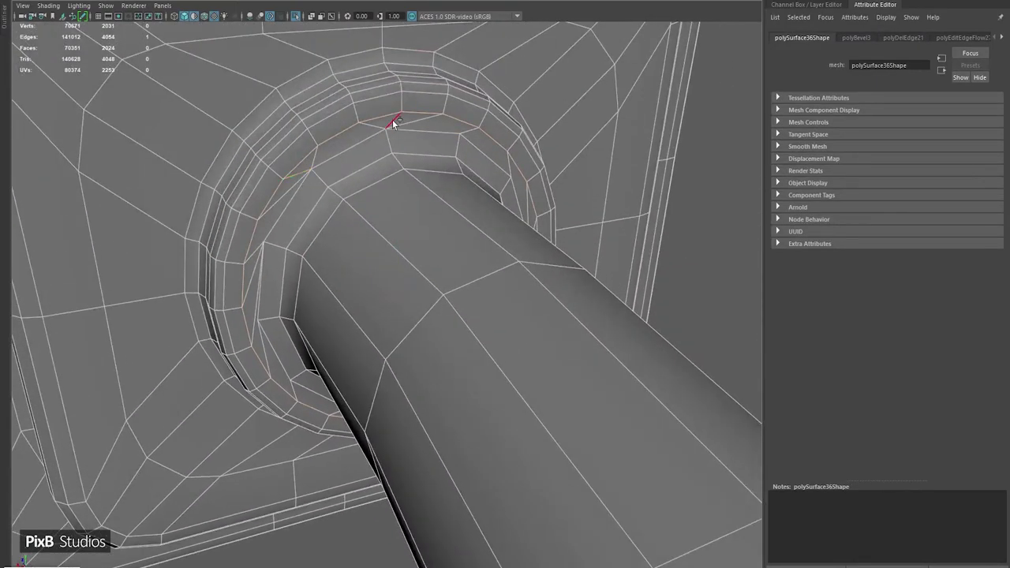
key(Delete)
alt+drag(392, 119, 299, 226)
key(3)
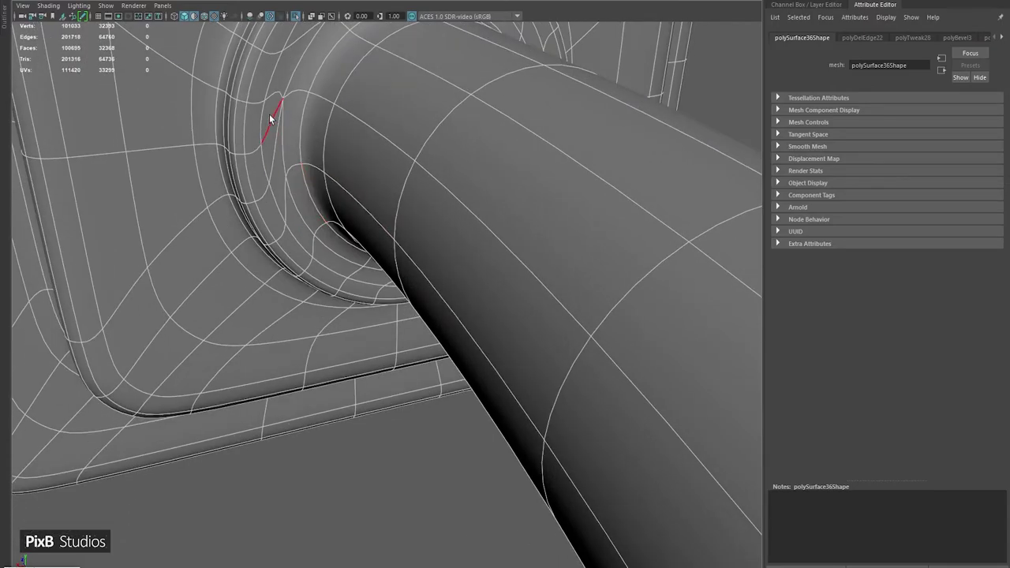
double_click(270, 117)
key(Delete)
alt+drag(269, 118, 455, 213)
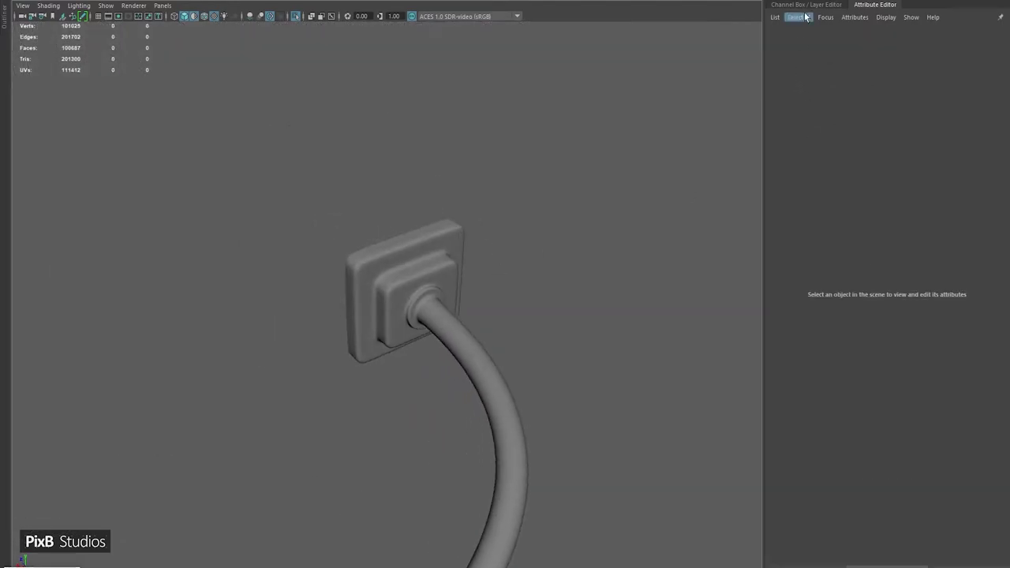
- Unhide the toaster body and view it together with the whole cable
key(ctrl+a)
alt+right_drag(591, 394, 295, 112)
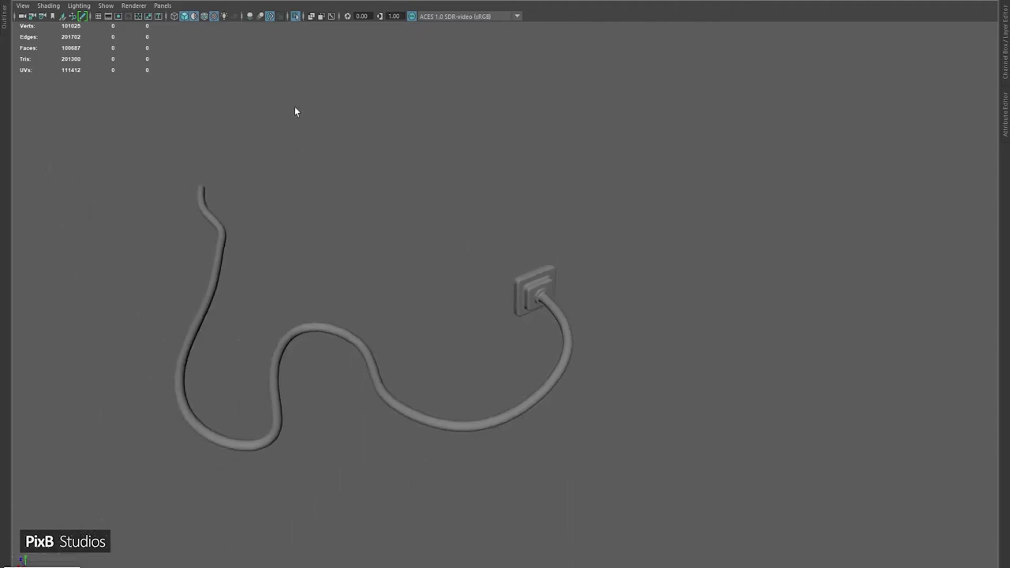
key(ctrl+1)
alt+drag(315, 305, 872, 525)
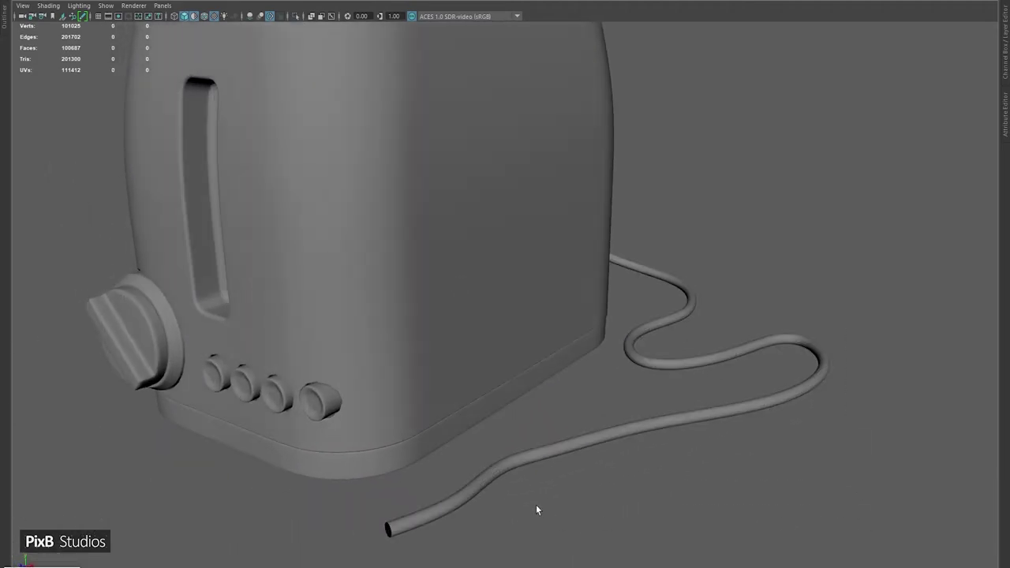
- Draw a first cylinder near the cord's loose end, then delete it
click(400, 528)
click(481, 533)
alt+right_drag(481, 533, 613, 353)
alt+drag(613, 353, 563, 356)
alt+right_drag(563, 356, 514, 341)
shift+right_click(514, 342)
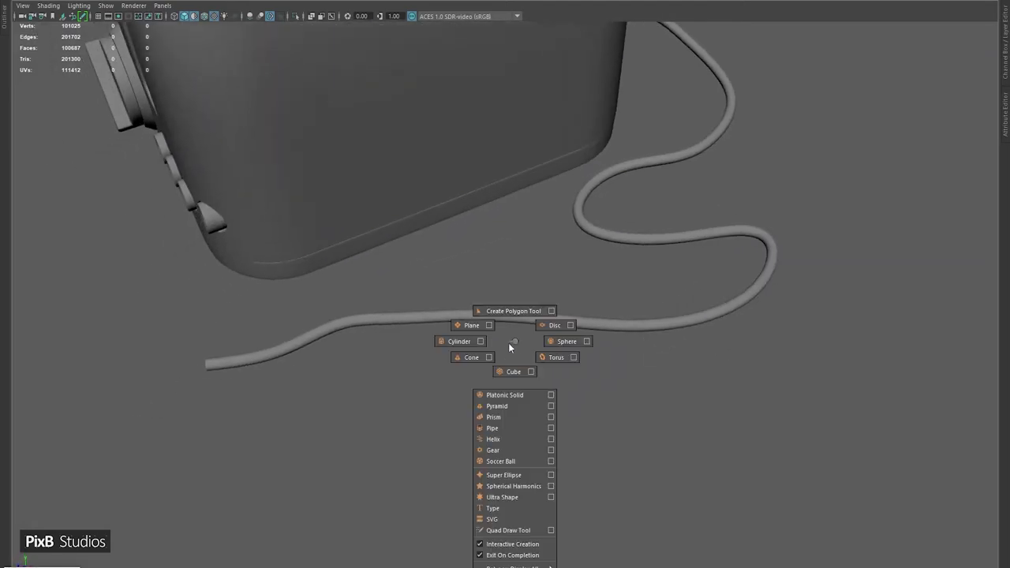
click(425, 354)
drag(401, 384, 413, 401)
alt+right_drag(412, 401, 512, 417)
alt+middle_drag(512, 417, 589, 394)
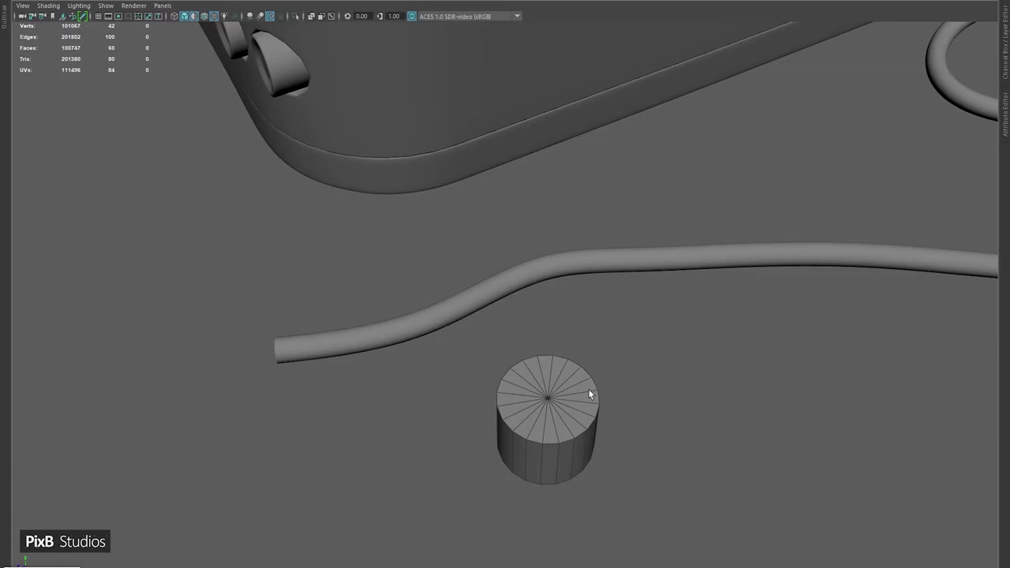
alt+drag(588, 390, 549, 358)
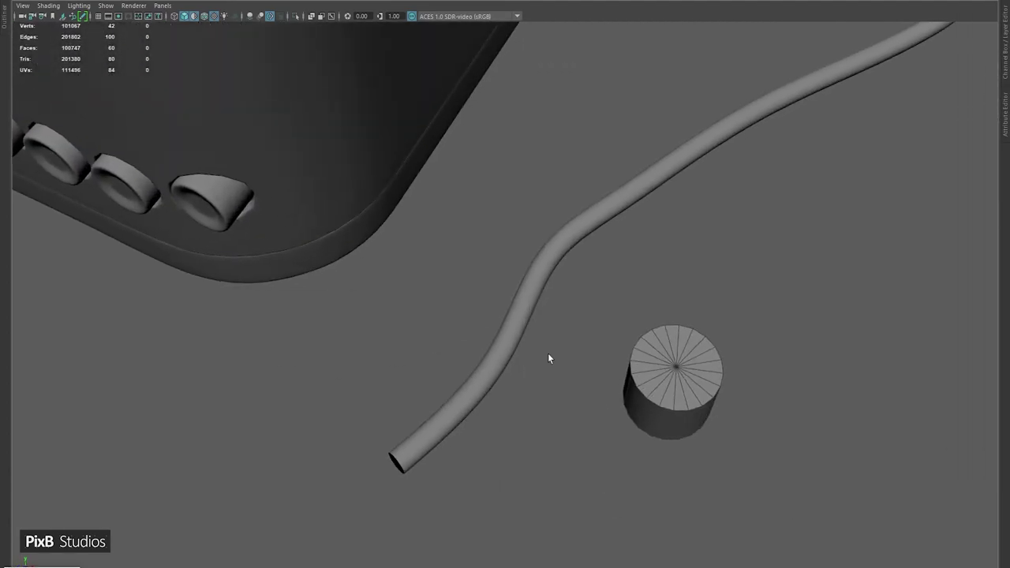
key(Delete)
- Draw a new cylinder beside the cord with Subdivisions Axis set to 8
shift+right_click(635, 309)
click(564, 304)
drag(639, 426, 653, 456)
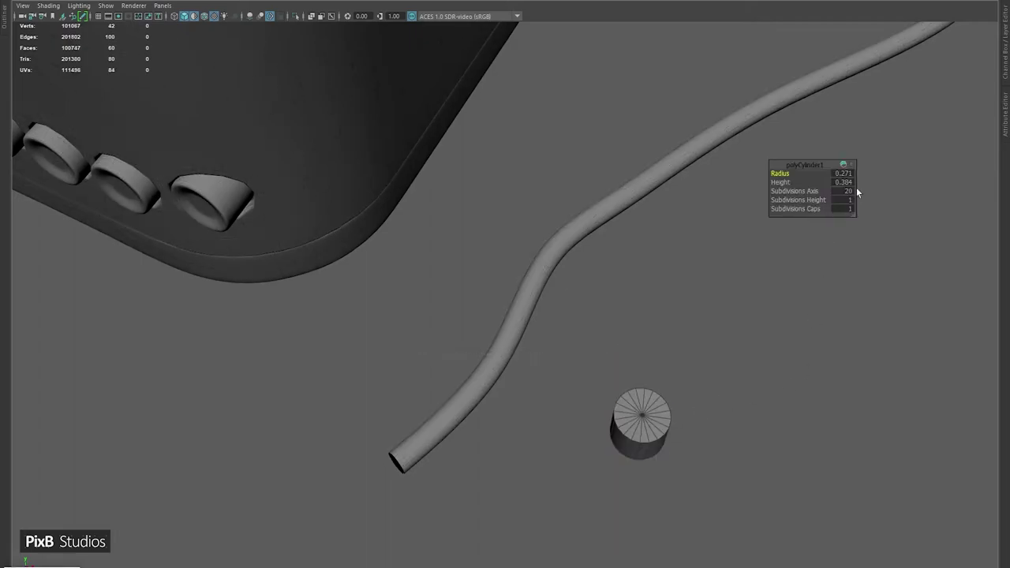
click(842, 191)
text(8)
key(Return)
alt+middle_drag(743, 428, 642, 298)
- Keep only the cylinder's octagonal top cap and extrude its border edges outward
key(F9)
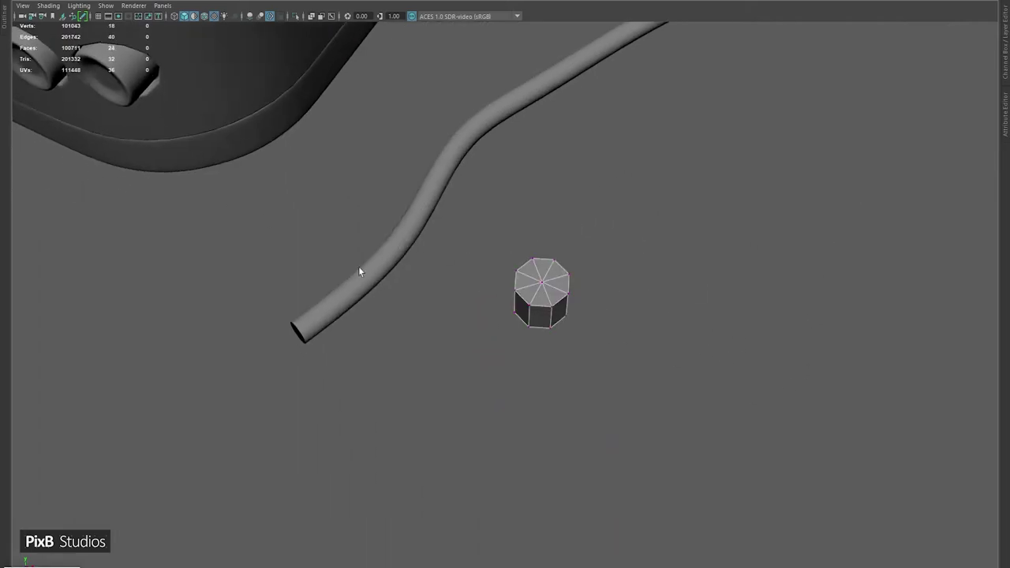
drag(630, 395, 620, 404)
key(Delete)
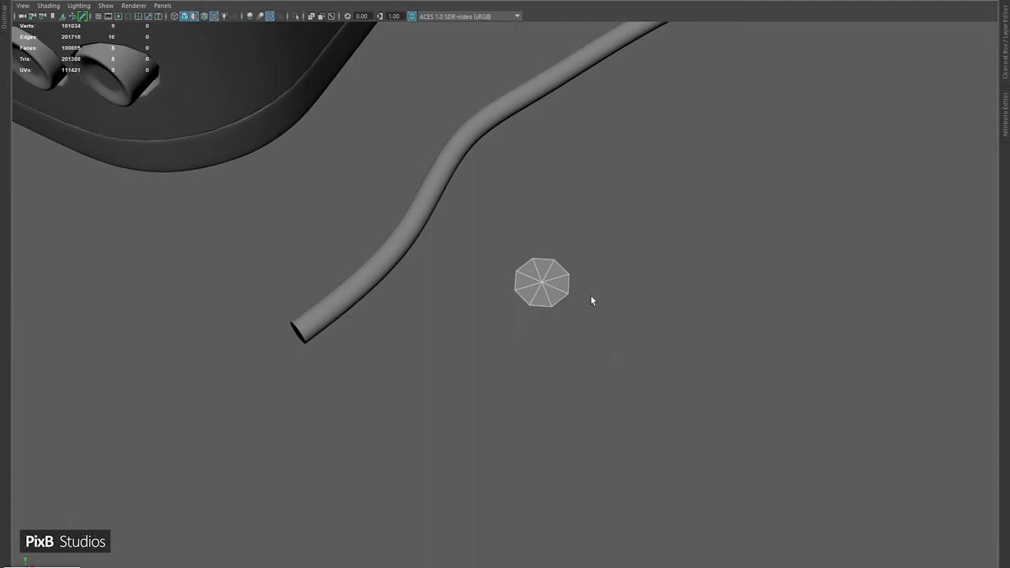
key(f)
key(ctrl+e)
drag(663, 182, 733, 119)
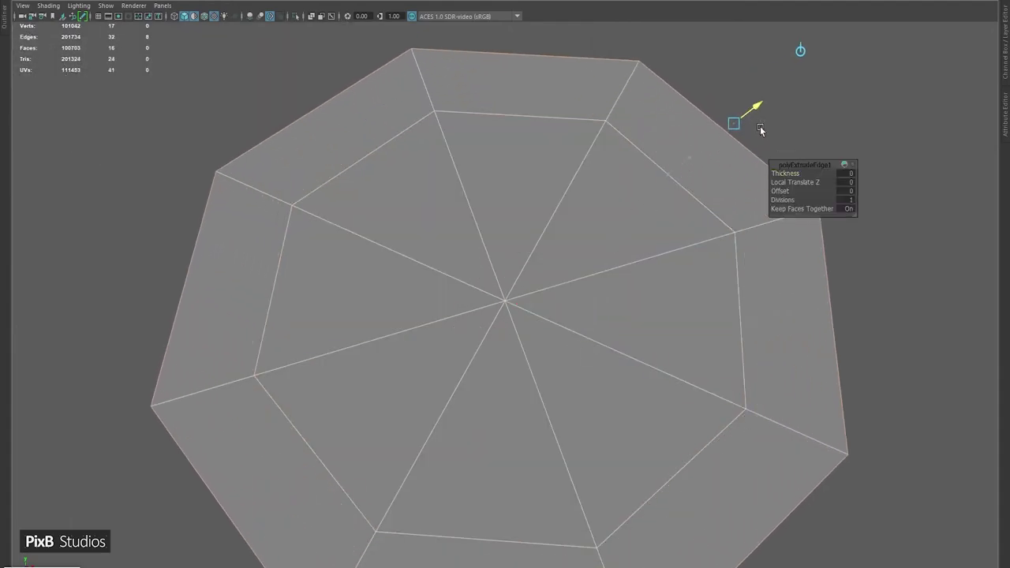
- Delete the cap's centre fan of faces, leaving an octagonal ring
right_drag(563, 206, 478, 180)
click(538, 308)
key(Delete)
scroll(507, 281, down, 3)
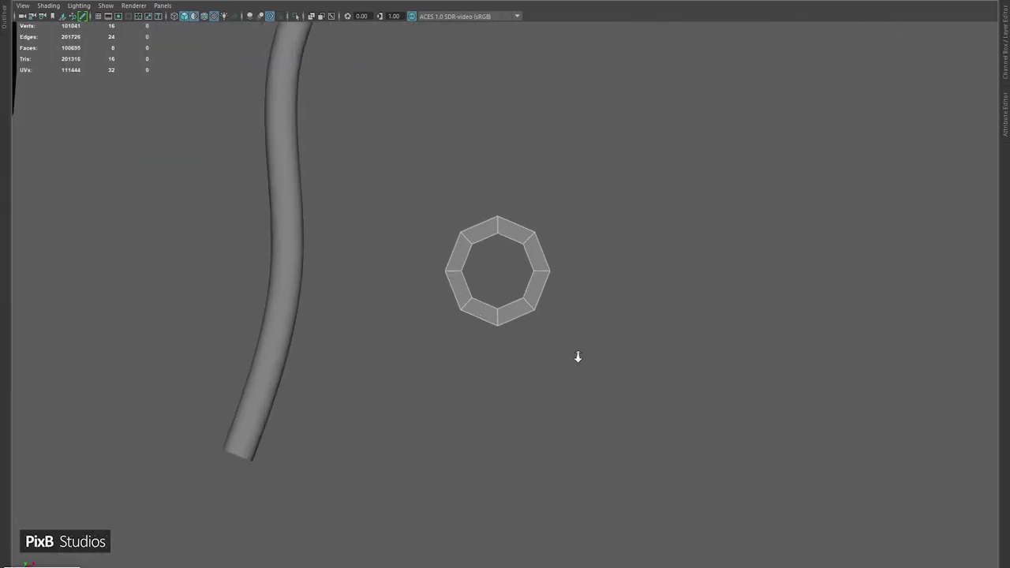
- Extrude the ring's outer border edge loop outward and straighten its side
right_drag(448, 261, 419, 120)
double_click(433, 247)
key(ctrl+e)
drag(536, 180, 582, 237)
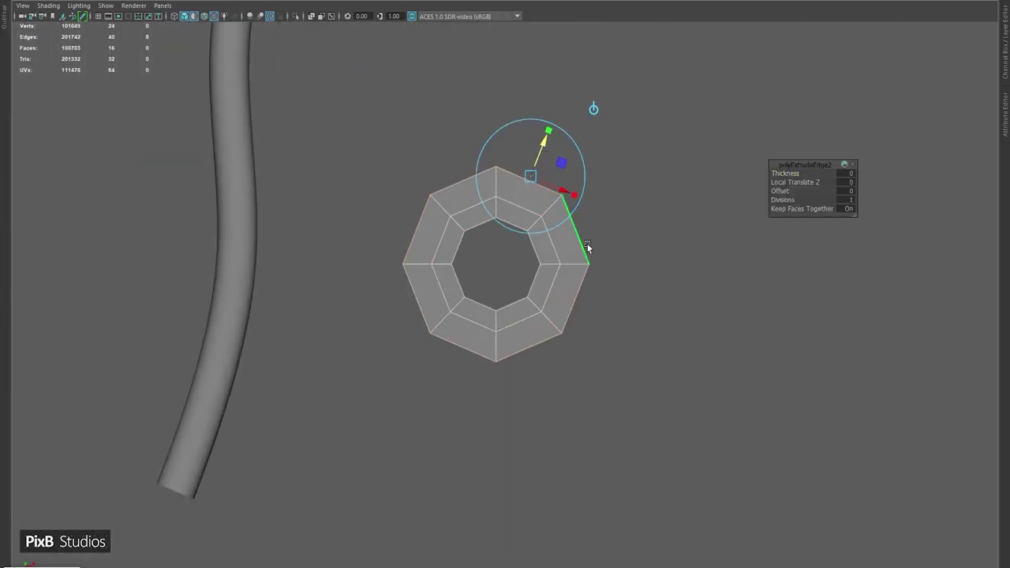
click(602, 322)
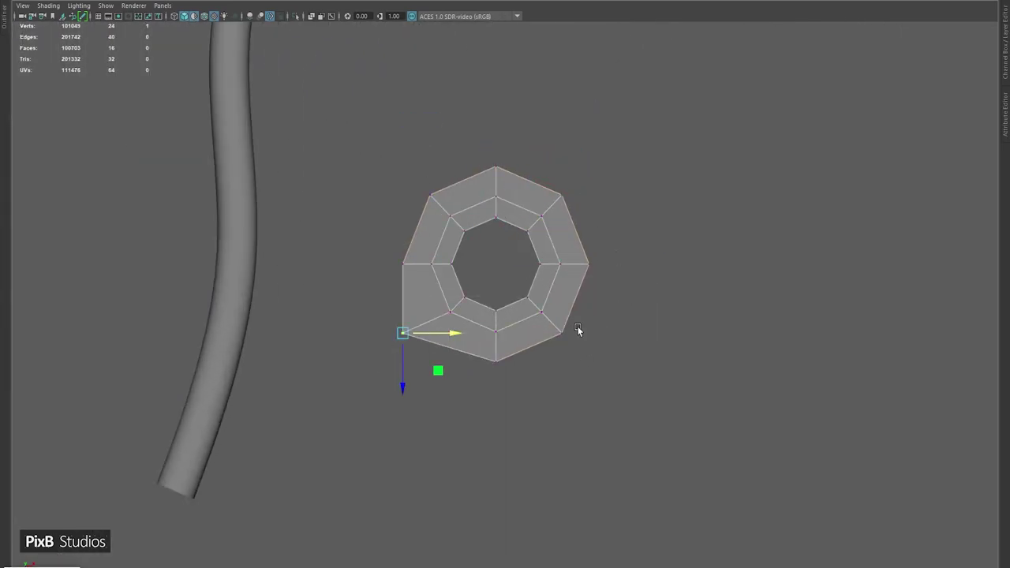
drag(593, 320, 562, 331)
- Extrude the ring's bottom edge down into a long flat prong face
alt+drag(439, 341, 549, 433)
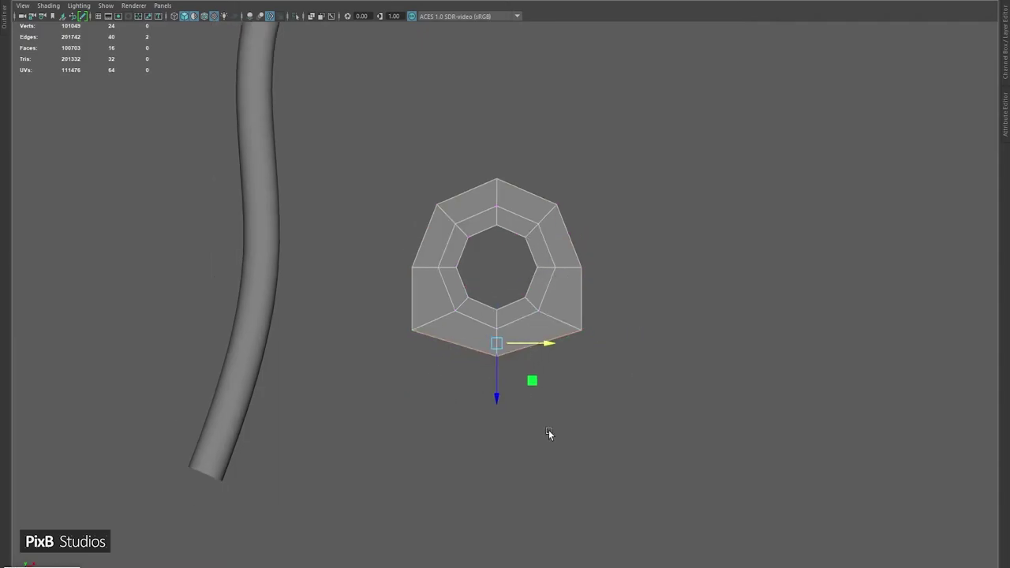
key(ctrl+e)
drag(525, 243, 497, 466)
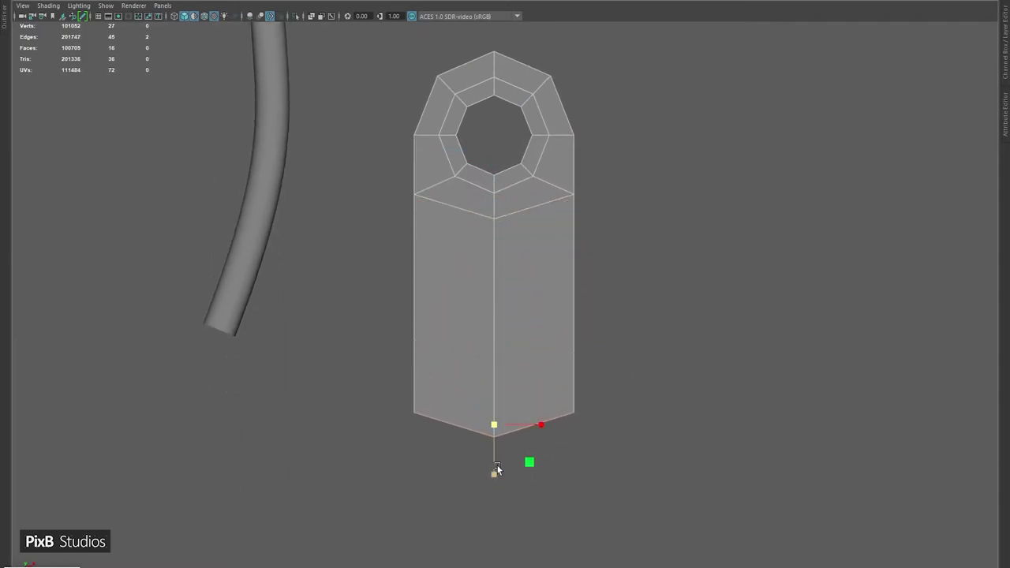
alt+middle_drag(497, 465, 530, 326)
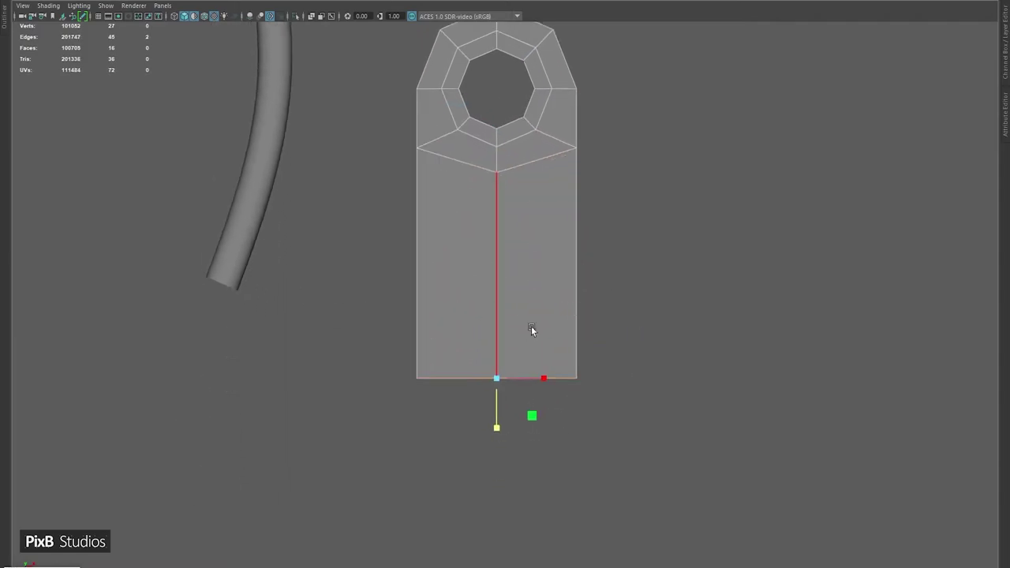
ctrl+click(491, 292)
scroll(552, 205, down, 3)
alt+drag(579, 158, 532, 263)
- Extrude the prong's faces for thickness and bevel its border edges with two segments
key(ctrl+e)
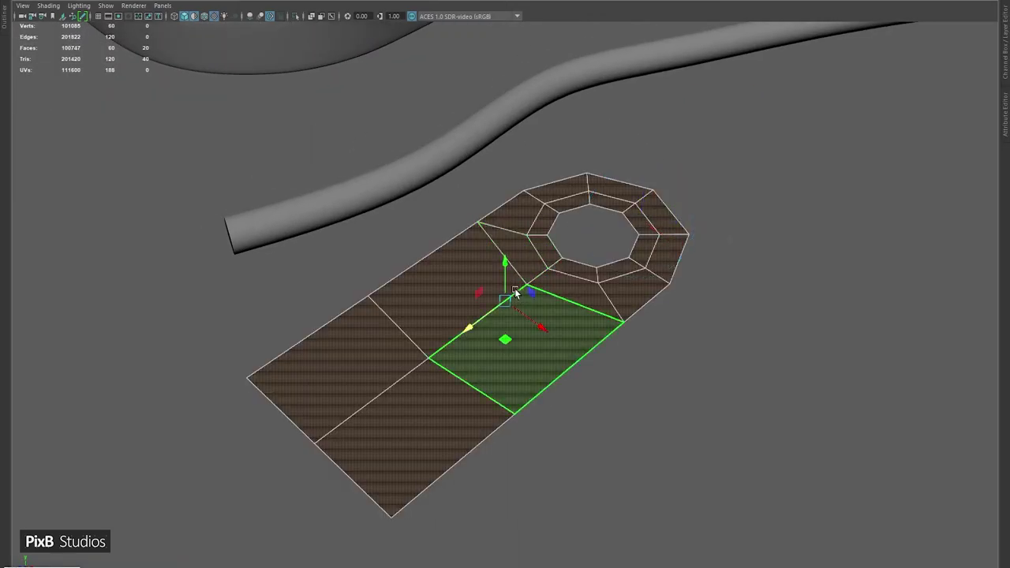
drag(505, 337, 611, 179)
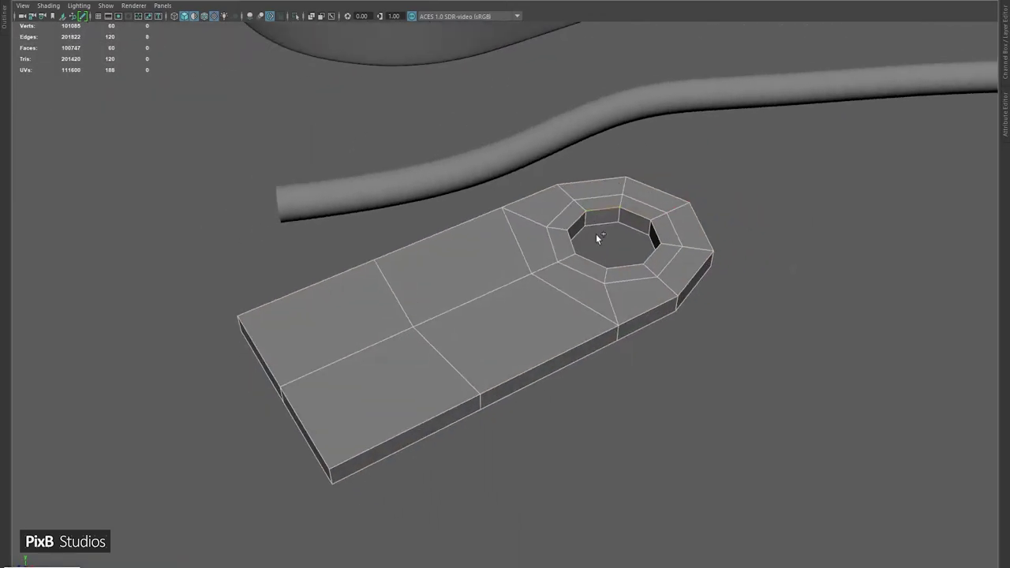
double_click(574, 364)
alt+drag(390, 243, 482, 363)
key(ctrl+b)
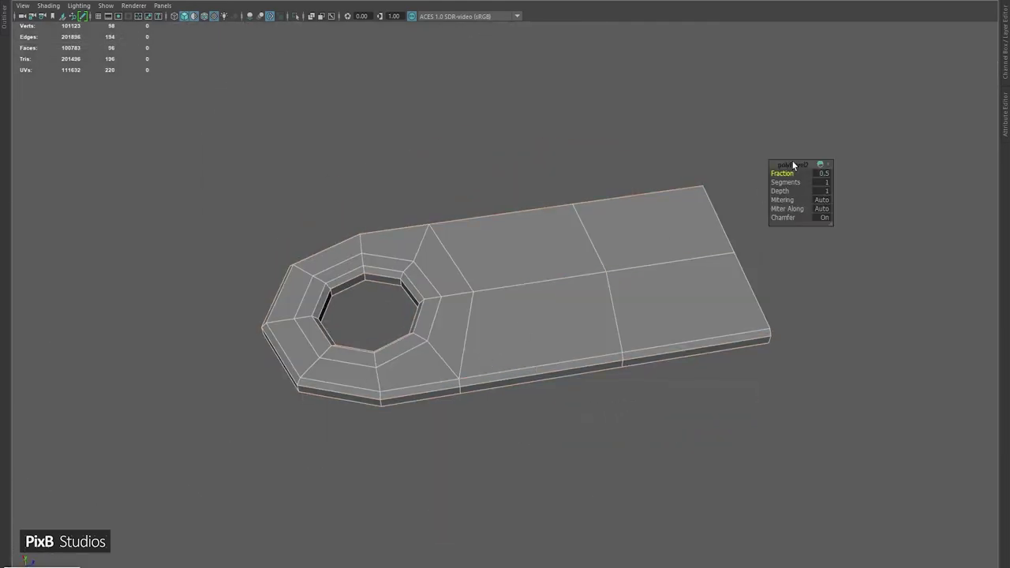
drag(781, 183, 785, 187)
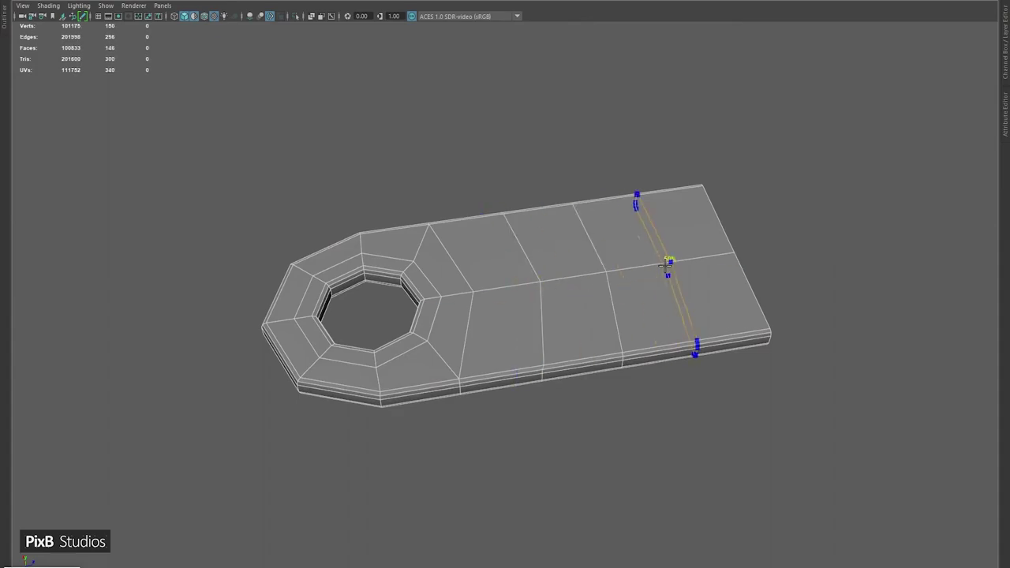
- Insert an edge loop across the prong
click(631, 294)
click(658, 274)
right_drag(699, 266, 702, 295)
alt+drag(701, 295, 703, 208)
- Check the prong in smooth preview, then create a new cube beside it
key(3)
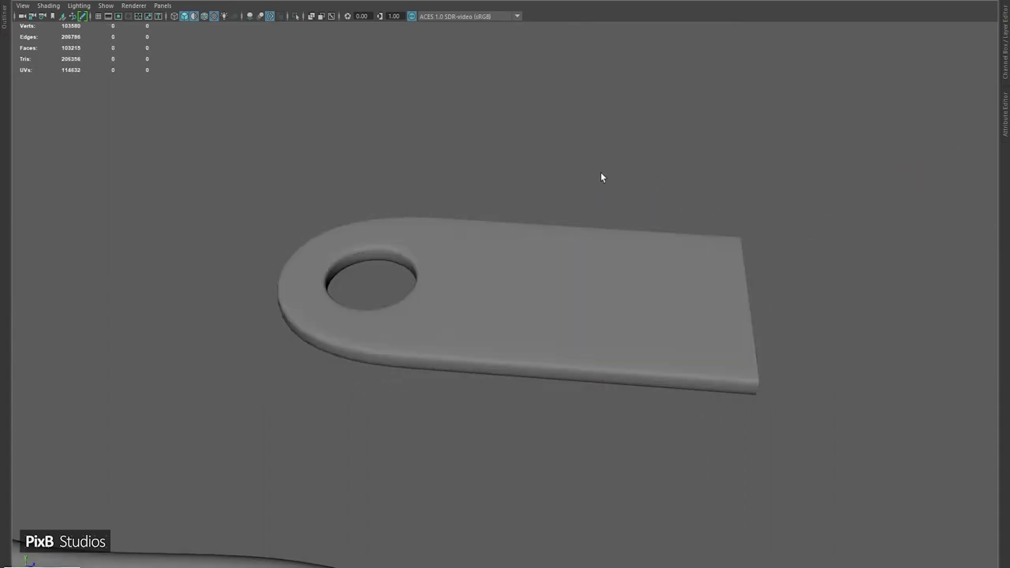
alt+drag(601, 172, 415, 282)
key(1)
mouse_move(478, 345)
alt+mouse_down()
mouse_move(484, 237)
mouse_move(467, 372)
mouse_move(673, 294)
mouse_move(581, 298)
mouse_move(604, 271)
mouse_move(649, 315)
mouse_move(600, 199)
mouse_move(696, 228)
mouse_move(525, 273)
mouse_move(540, 262)
mouse_move(460, 248)
mouse_move(565, 266)
mouse_move(498, 301)
mouse_move(487, 322)
alt+mouse_up()
click(673, 293)
shift+right_click(711, 239)
click(712, 277)
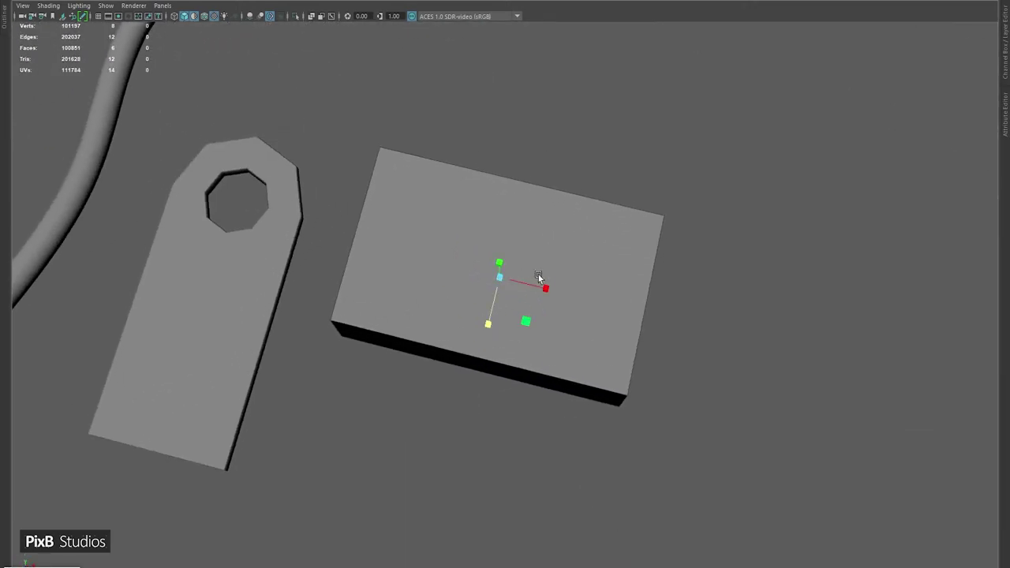
- Bevel the new box's vertical corner edges with 3 segments
alt+drag(538, 277, 355, 277)
alt+drag(603, 232, 600, 296)
key(ctrl+b)
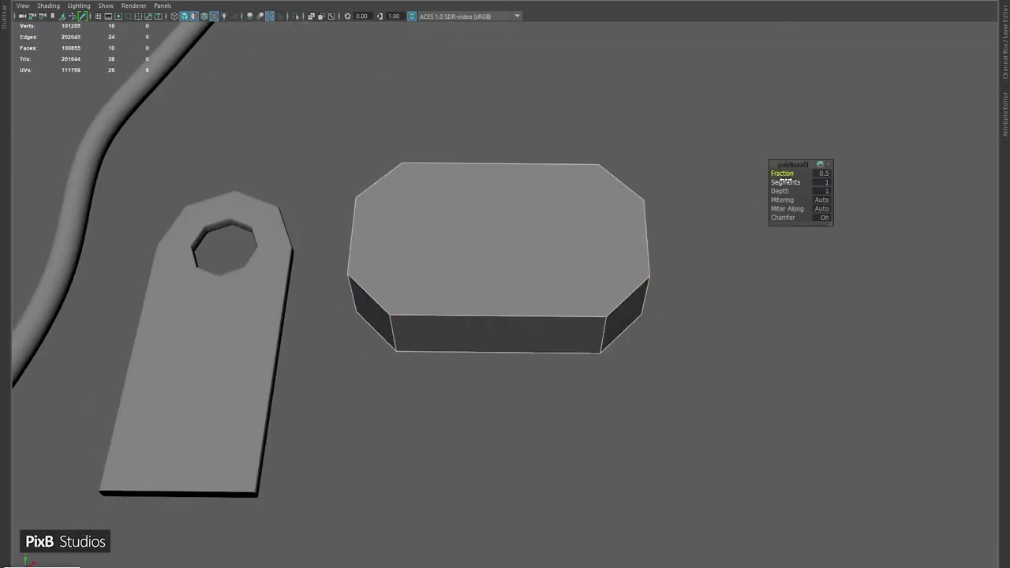
drag(782, 181, 777, 176)
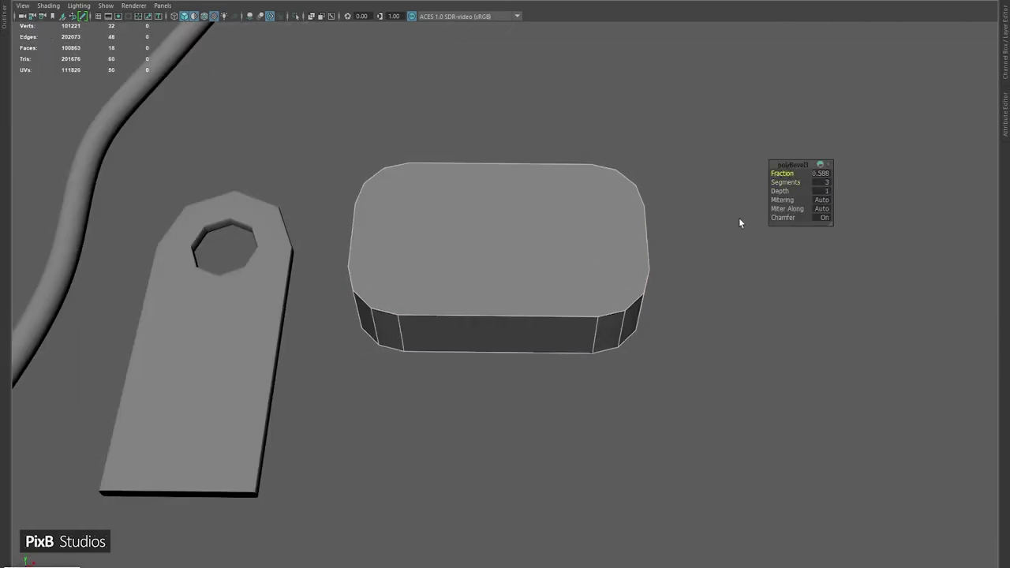
- Multi-Cut two lines across the box's top, running to the front edge
alt+drag(740, 222, 754, 254)
alt+drag(787, 182, 741, 197)
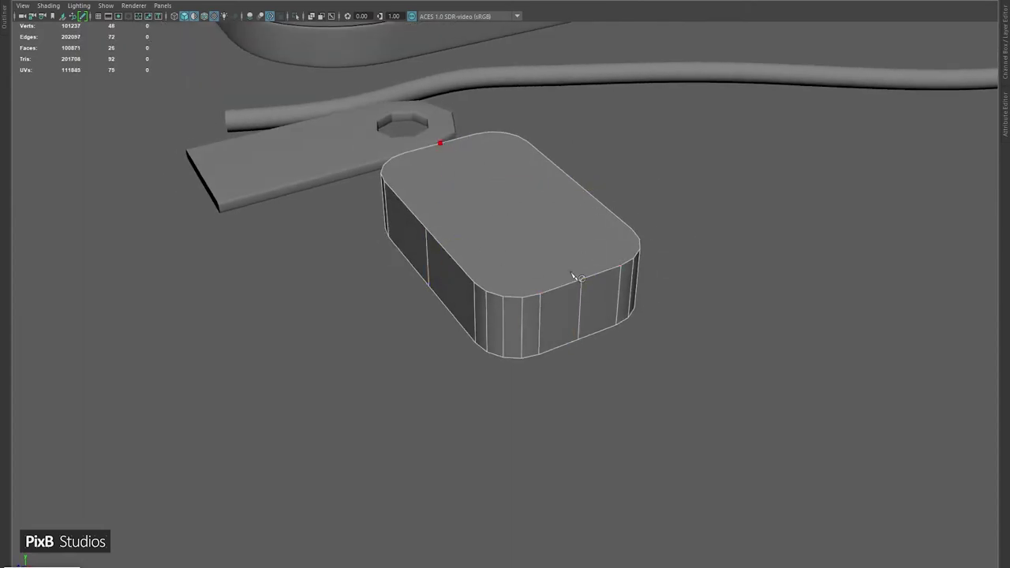
key(Return)
alt+drag(575, 187, 541, 313)
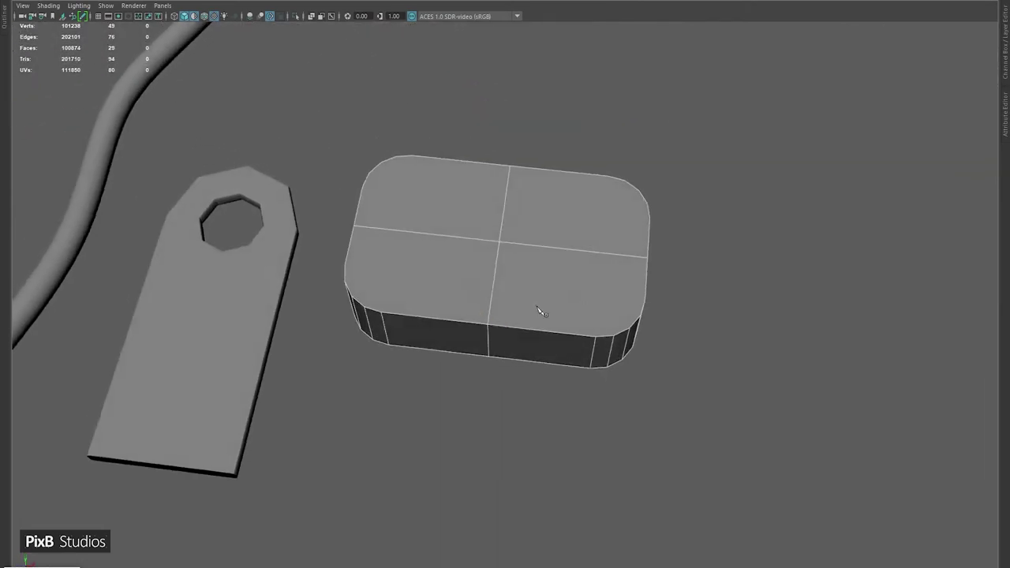
click(596, 340)
click(610, 179)
key(Return)
- Add a Multi-Cut from the side edge across the box's front section
alt+drag(609, 179, 524, 329)
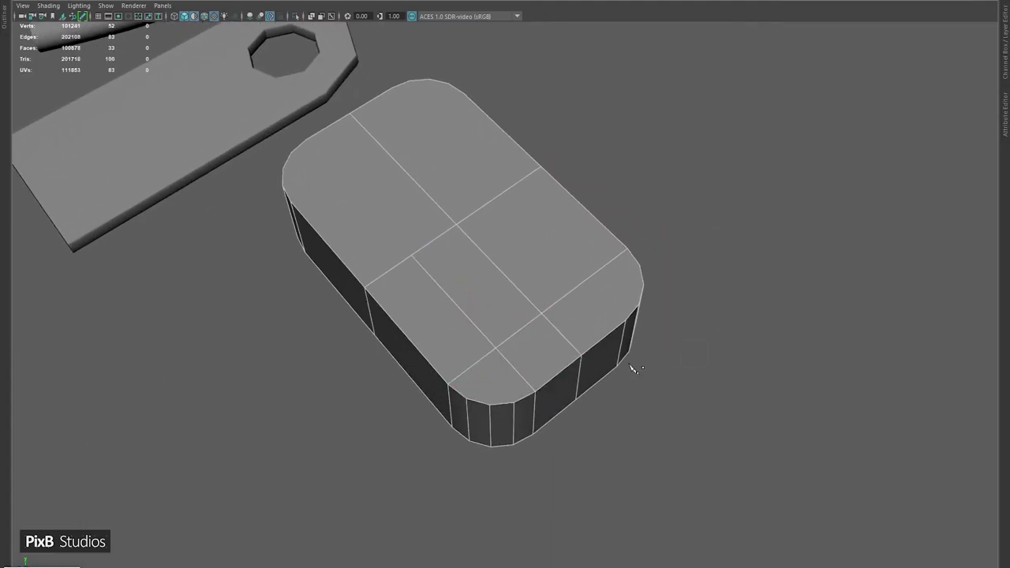
alt+drag(635, 368, 530, 193)
click(530, 193)
click(505, 345)
key(Return)
- Insert a horizontal edge loop around the box's sides
alt+drag(505, 345, 455, 320)
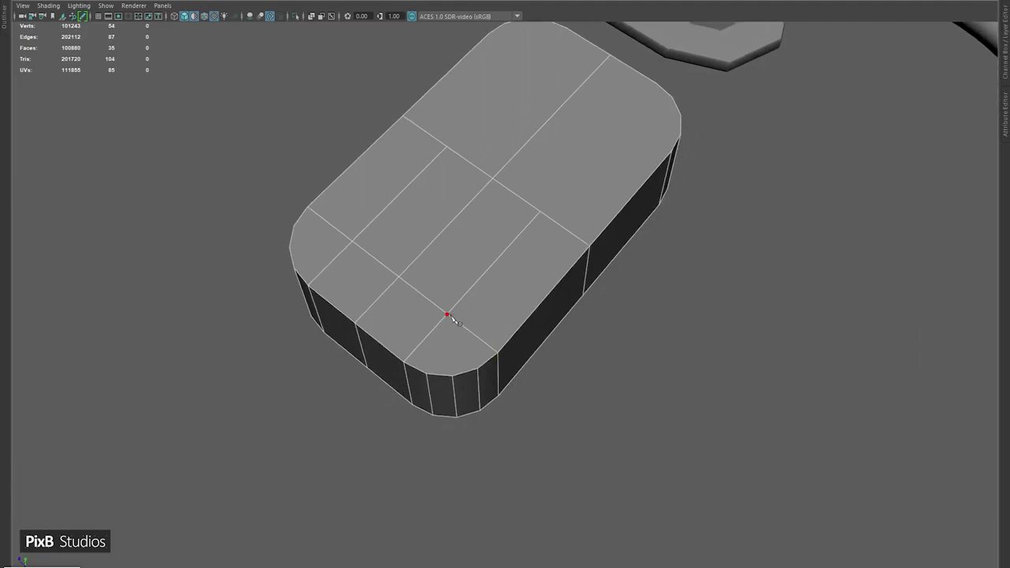
alt+drag(408, 362, 478, 351)
alt+drag(464, 410, 590, 356)
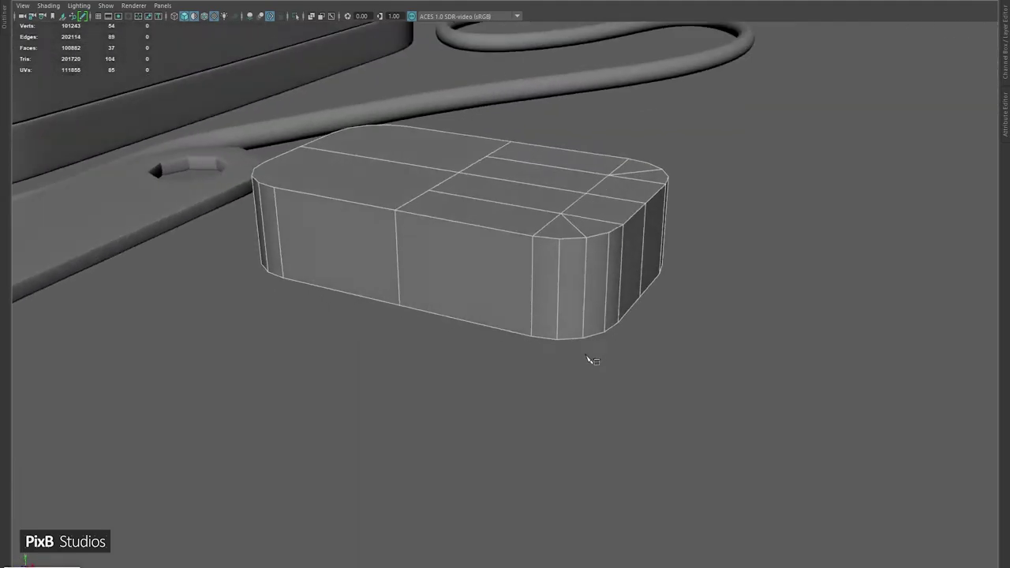
ctrl+click(581, 259)
right_drag(574, 214, 466, 140)
- Delete the faces on one half of the block, leaving a half-block
alt+drag(466, 140, 516, 473)
key(Delete)
alt+drag(454, 397, 504, 300)
click(505, 299)
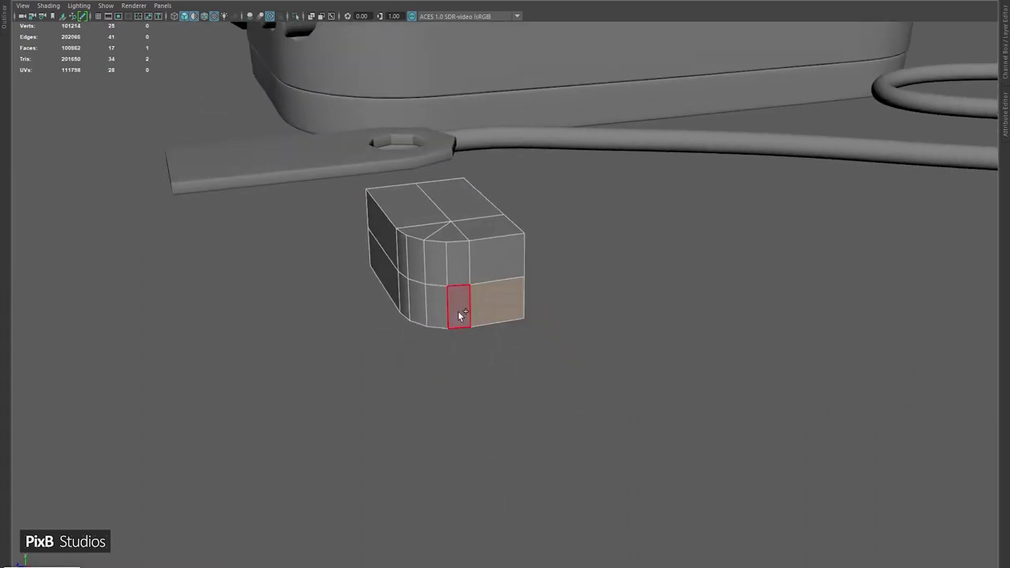
shift+click(458, 316)
key(Delete)
alt+drag(389, 271, 460, 264)
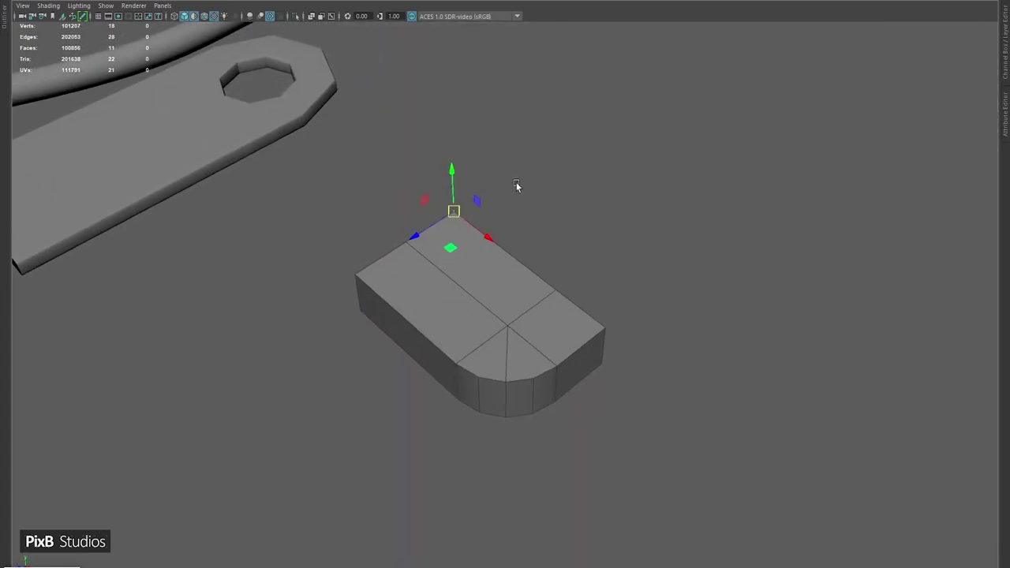
- Mirror the half-block with Axis Position Object and Axis Z to rebuild the full width
shift+right_drag(450, 209, 519, 304)
click(871, 197)
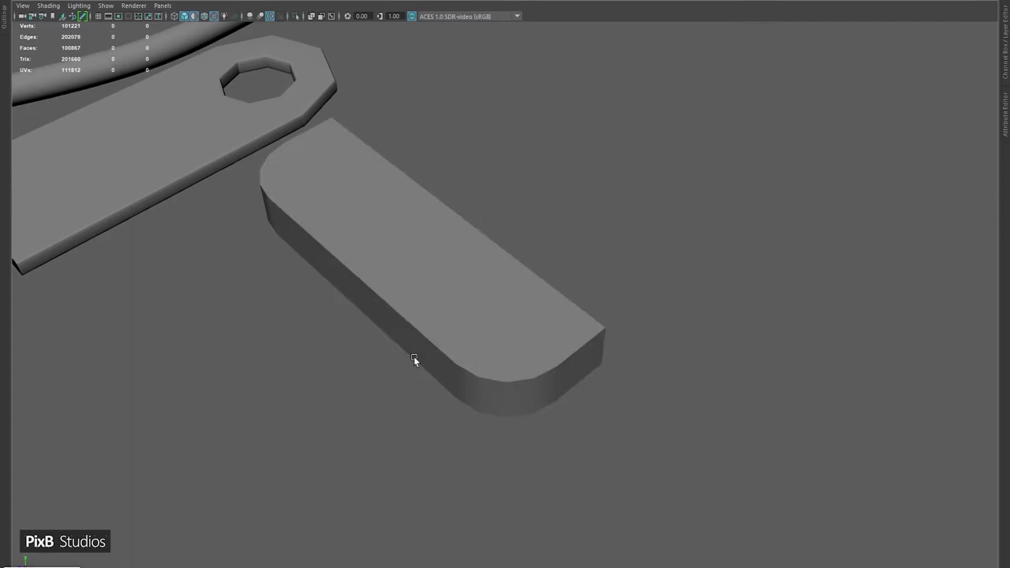
click(413, 356)
shift+right_drag(522, 230, 552, 263)
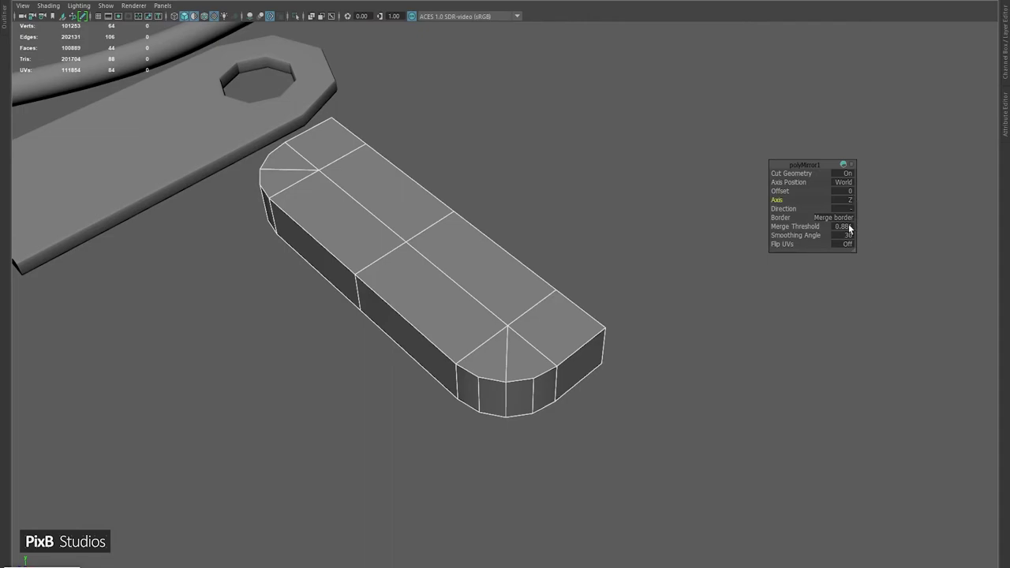
click(849, 199)
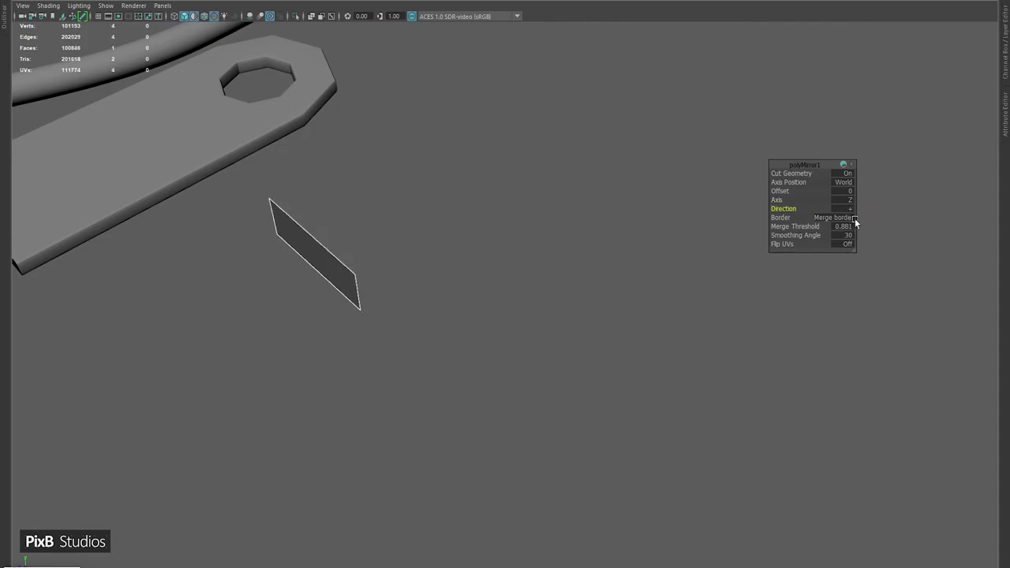
click(848, 182)
click(867, 196)
click(842, 209)
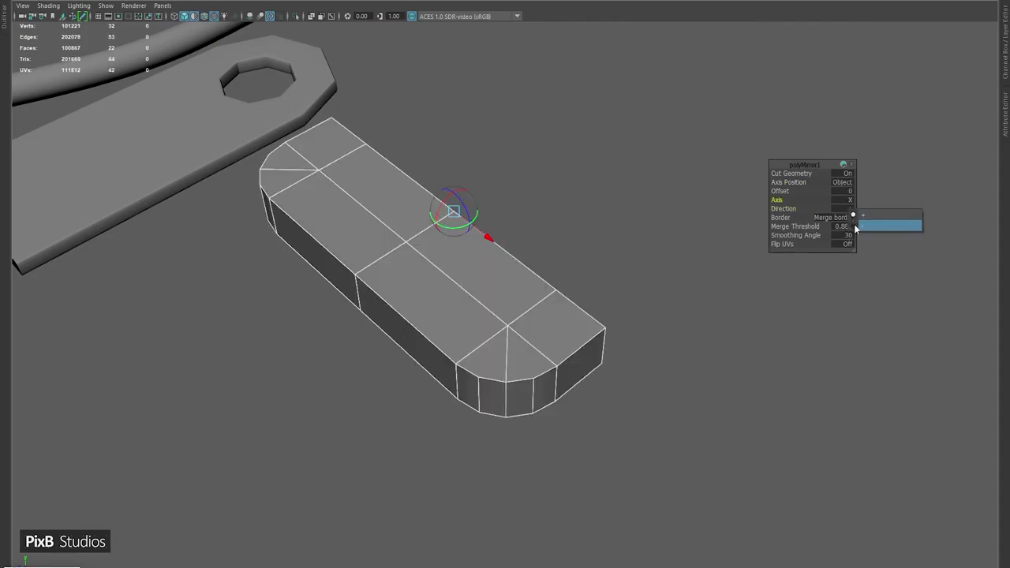
click(862, 228)
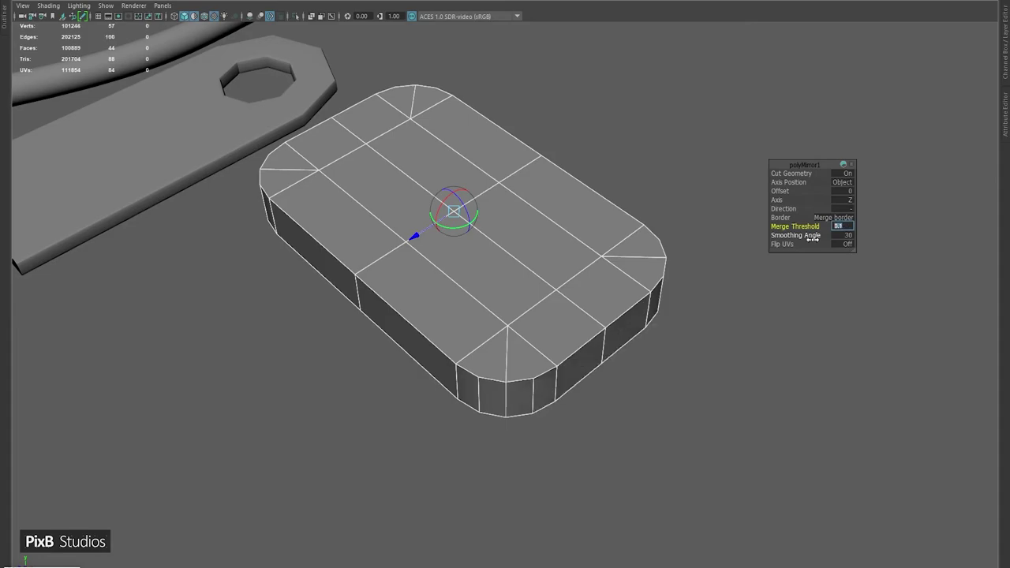
key(w)
- Mirror the block again along Y to double its height
click(603, 363)
shift+right_click(731, 238)
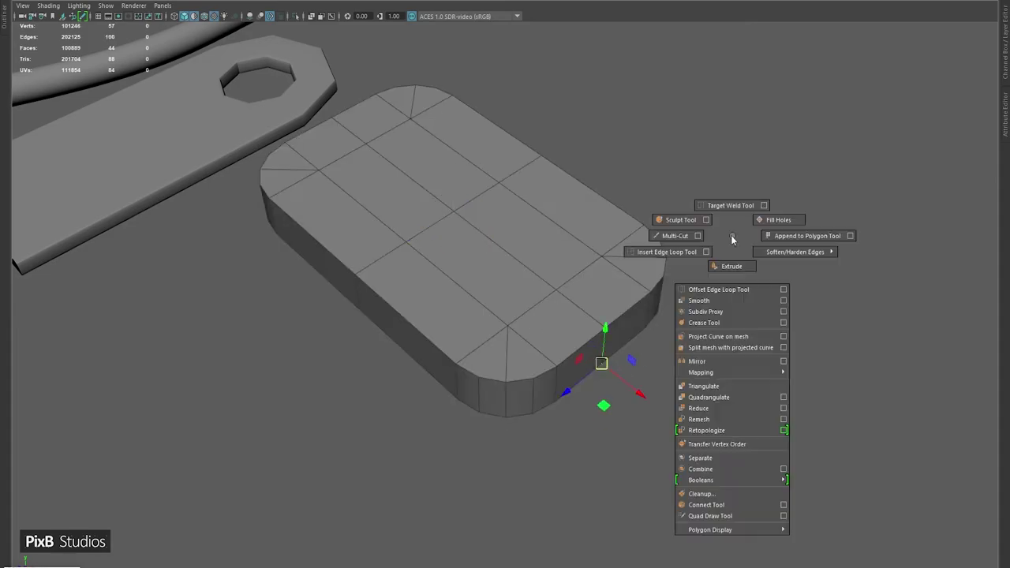
click(718, 361)
click(849, 199)
click(868, 213)
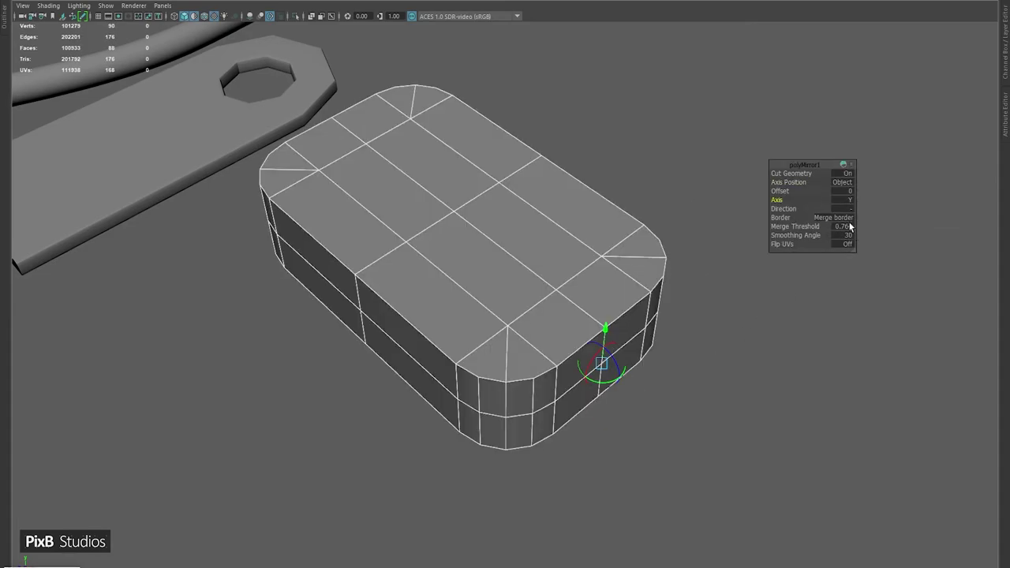
- Bevel the block's side edges
alt+drag(492, 243, 522, 228)
right_click(527, 188)
click(527, 214)
key(ctrl+b)
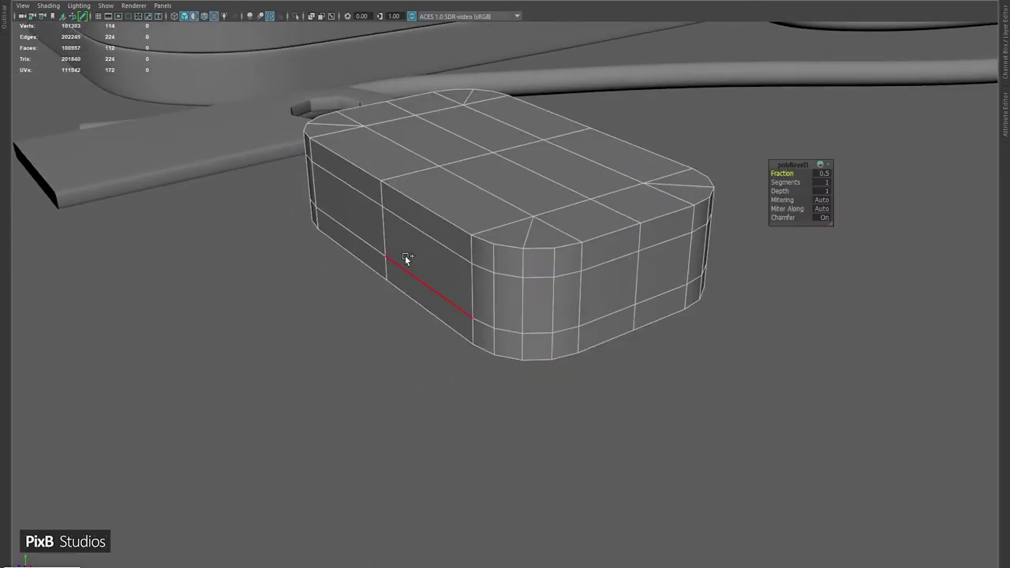
- Extrude the face loop around the block's sides outward with Thickness 0.144
right_click(630, 248)
click(628, 261)
double_click(559, 259)
key(ctrl+e)
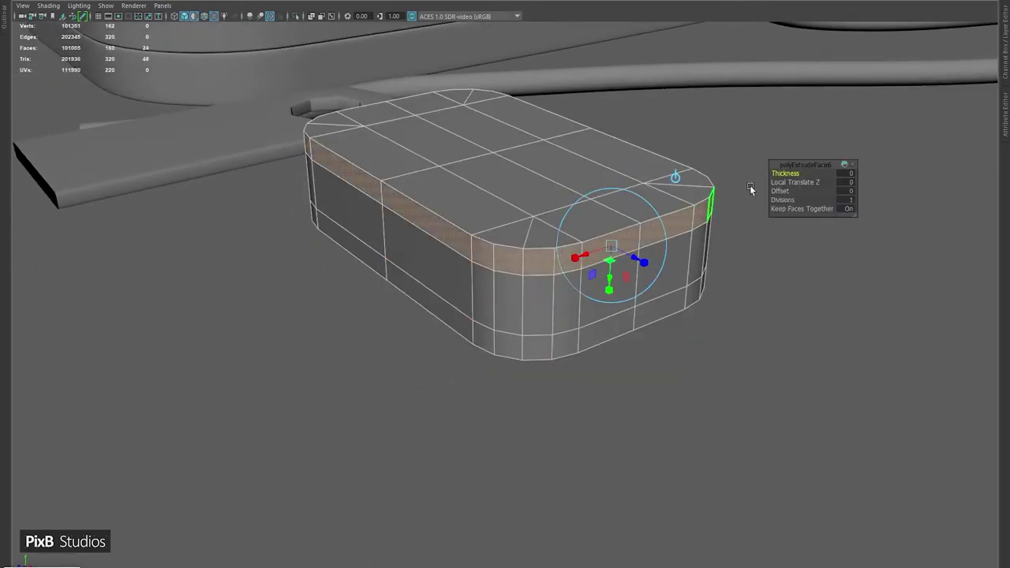
middle_drag(780, 173, 600, 189)
- Bulge the bottom lip's edge loop outward with Edit Edge Flow
alt+drag(600, 189, 488, 271)
alt+drag(563, 283, 507, 288)
click(511, 357)
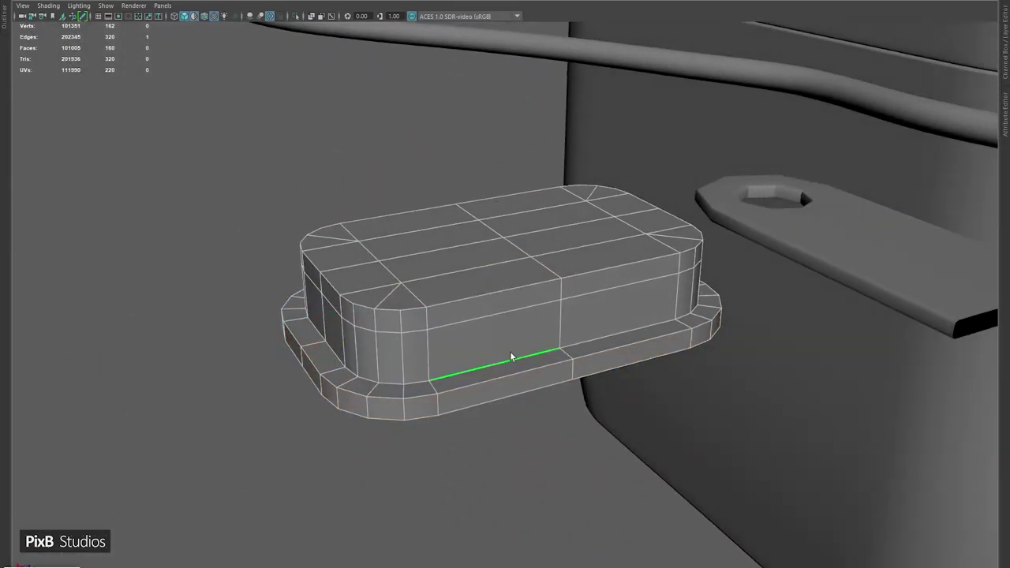
alt+drag(505, 326, 505, 347)
shift+right_drag(505, 347, 508, 410)
- Insert an edge loop across the block's top
alt+drag(507, 410, 532, 265)
shift+right_drag(531, 266, 428, 297)
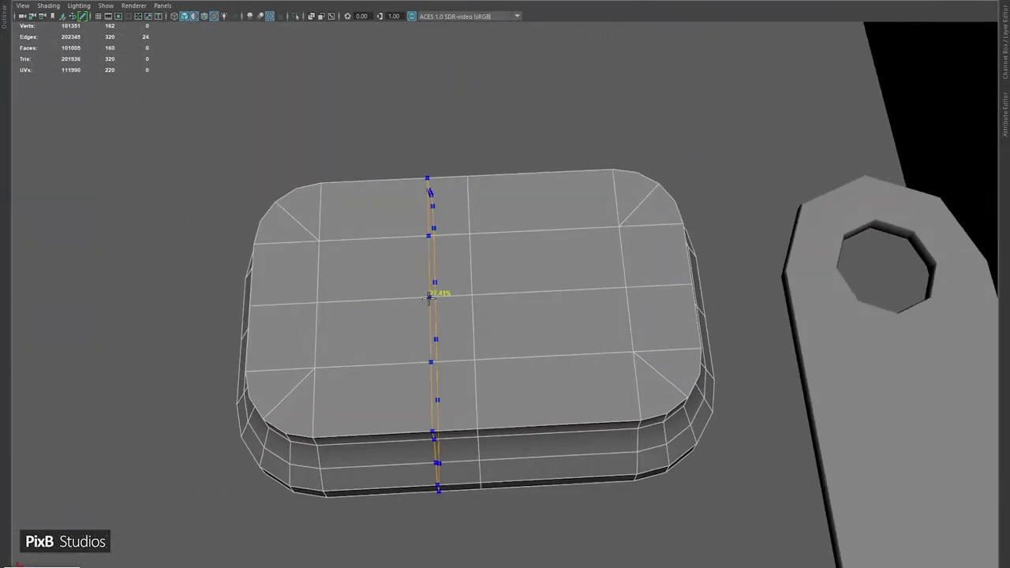
drag(506, 294, 505, 295)
alt+right_drag(392, 279, 462, 336)
alt+drag(462, 336, 631, 300)
click(654, 408)
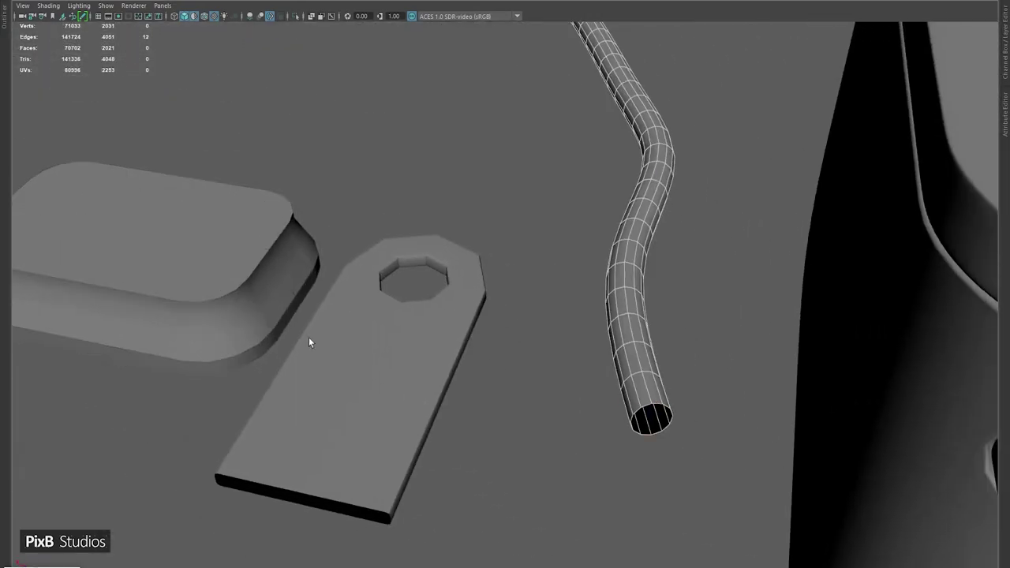
- Extrude the plug block's top faces with Offset 0.094 to inset them
click(282, 228)
alt+drag(282, 228, 282, 213)
alt+drag(403, 317, 450, 278)
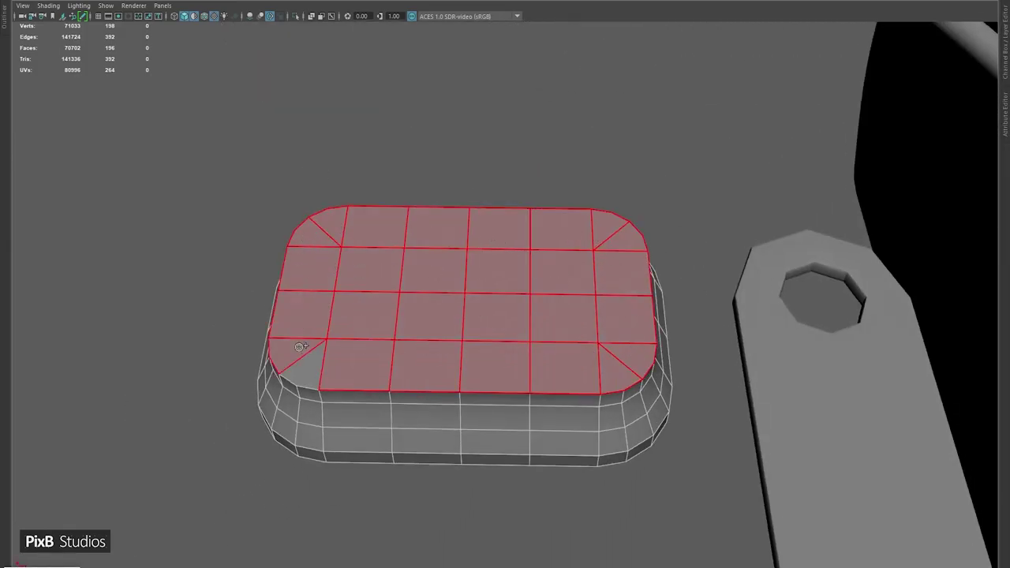
drag(300, 347, 301, 353)
key(f)
key(ctrl+e)
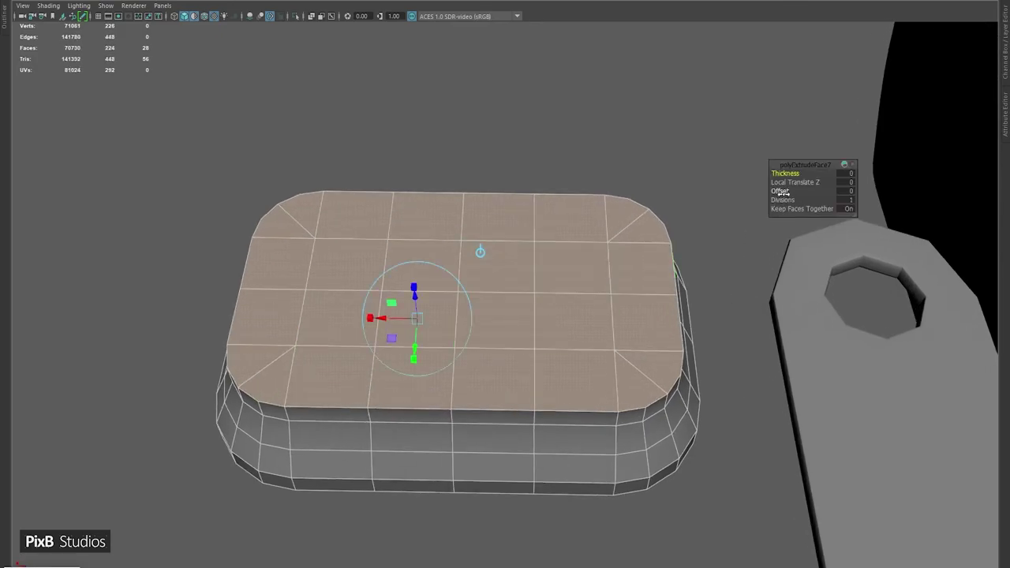
drag(816, 191, 830, 191)
- Bevel two edge loops around the top rim to soften it
key(F10)
alt+drag(580, 115, 373, 295)
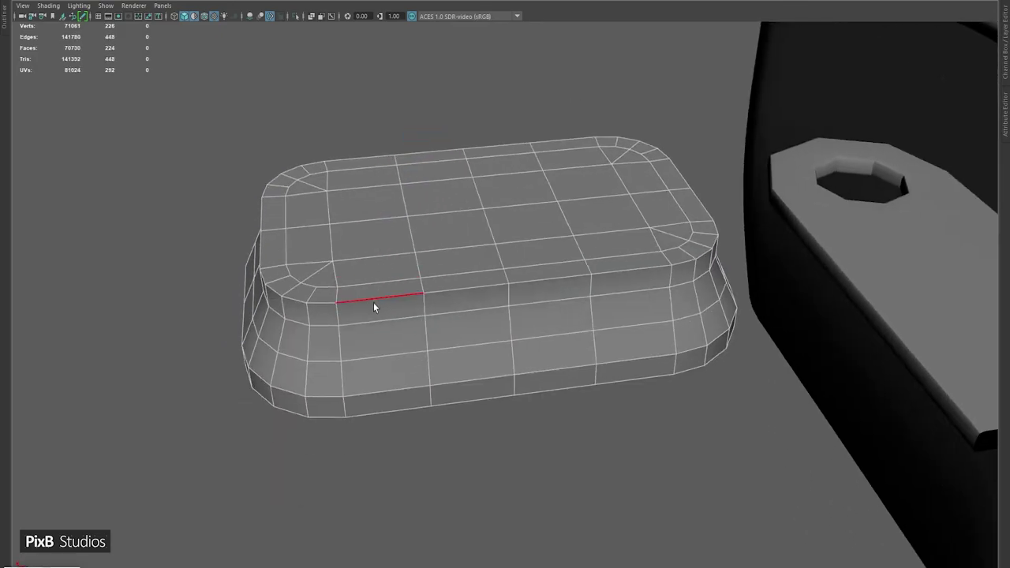
double_click(374, 303)
key(ctrl+b)
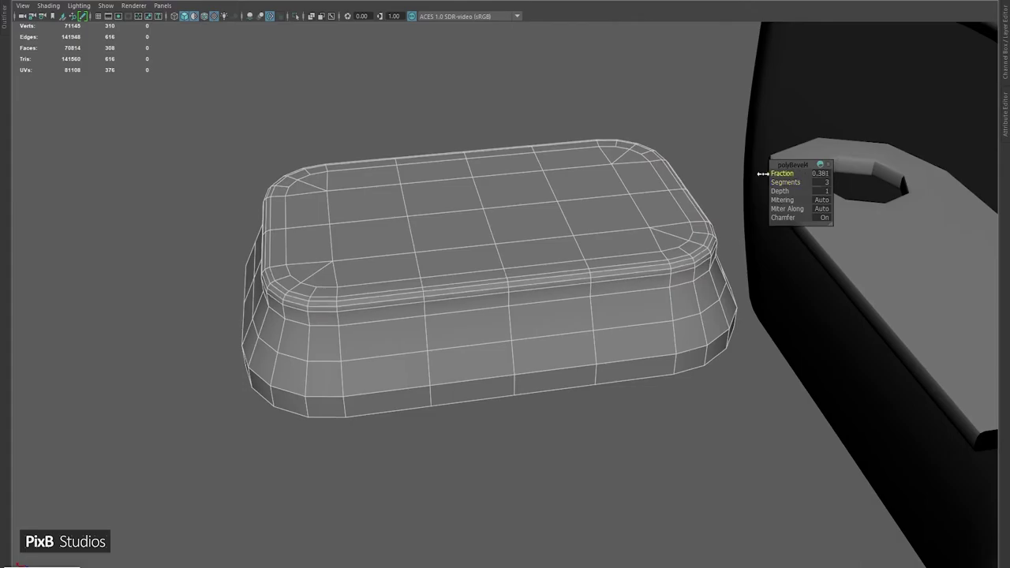
alt+drag(784, 182, 469, 356)
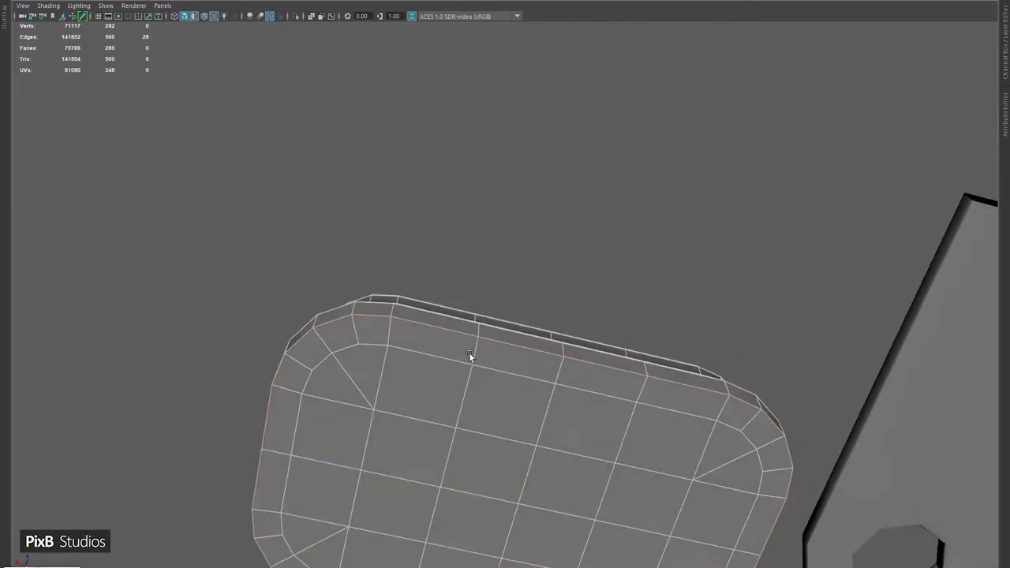
scroll(467, 277, up, 3)
double_click(468, 272)
key(ctrl+b)
alt+drag(779, 200, 423, 180)
click(575, 282)
click(458, 309)
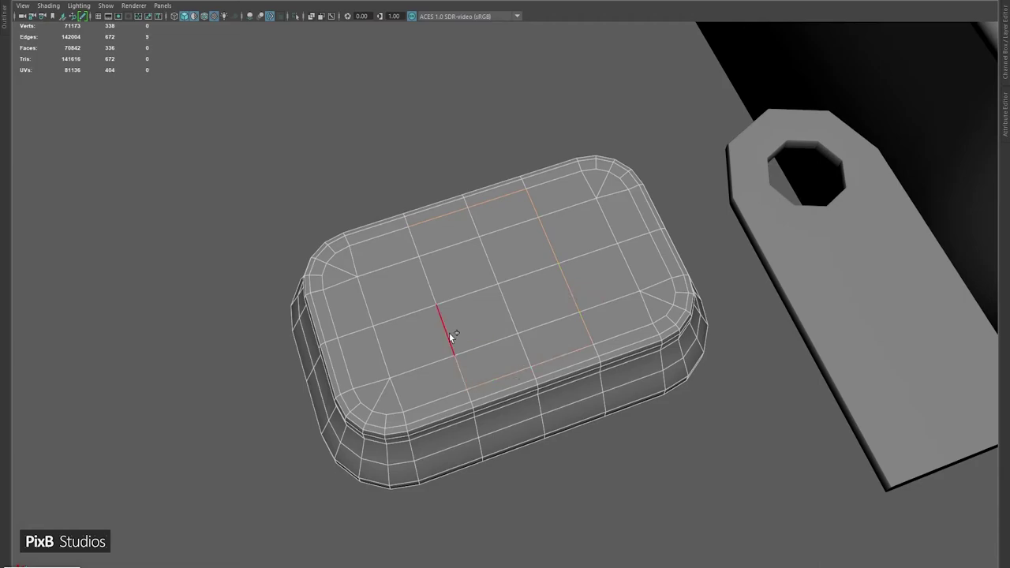
- Select the eight centre faces of the top and extrude them with Offset 0.066
alt+drag(418, 246, 568, 308)
right_drag(531, 269, 528, 295)
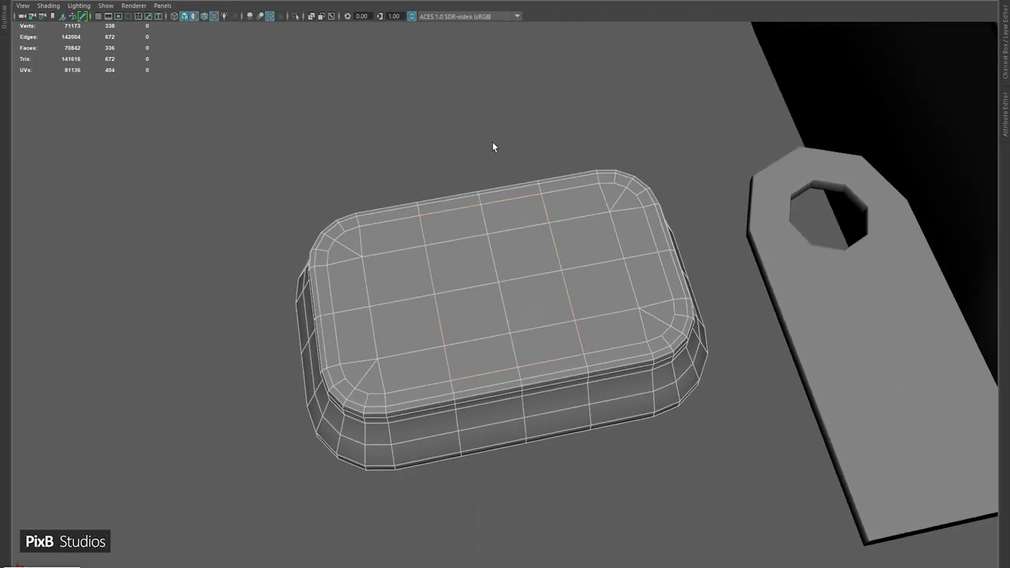
alt+drag(494, 149, 507, 266)
drag(537, 323, 537, 294)
alt+drag(537, 294, 538, 291)
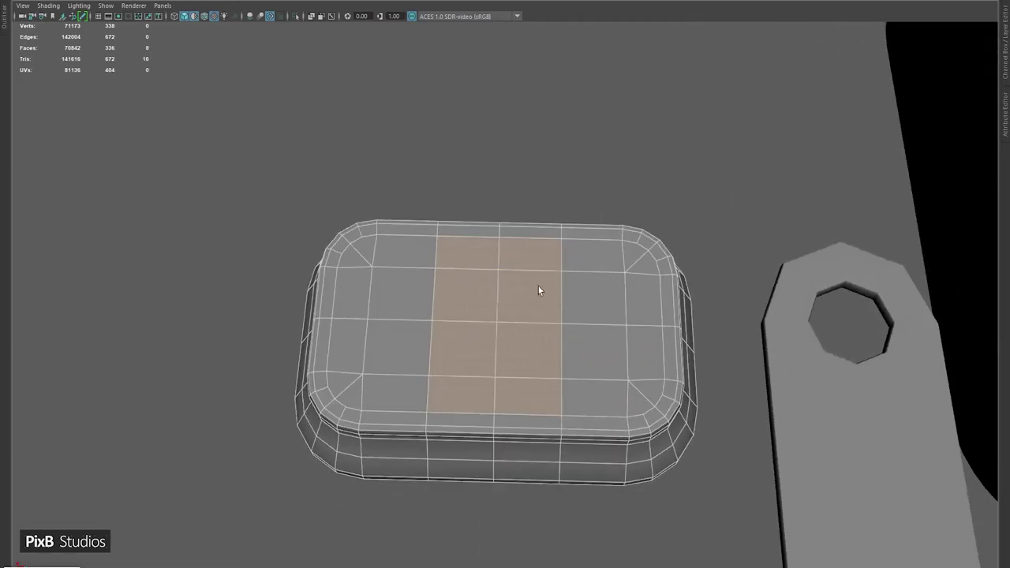
drag(813, 191, 817, 191)
- Circularize the inset centre faces into a round patch using Circularize Components
alt+drag(817, 192, 636, 244)
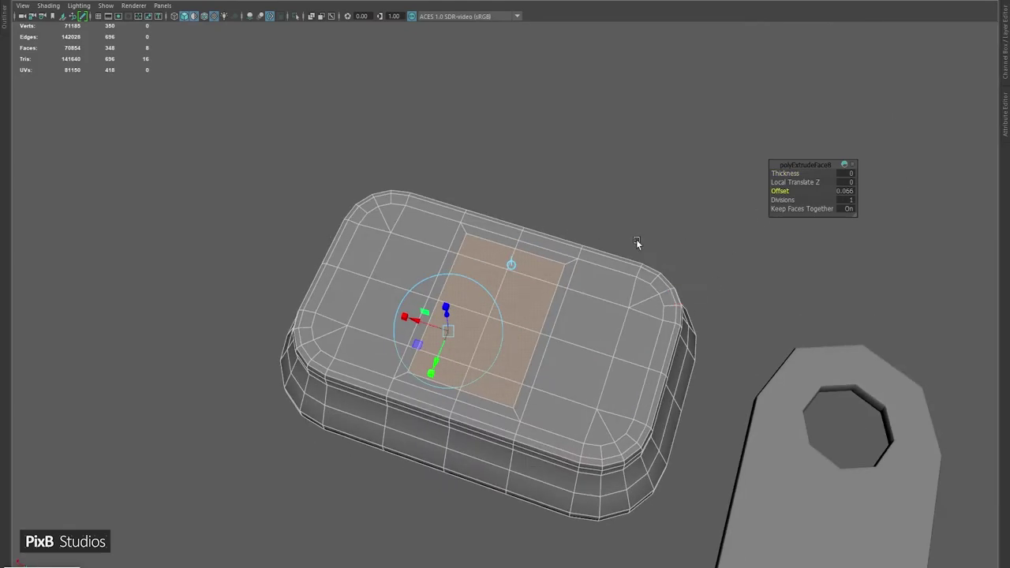
shift+right_drag(666, 188, 659, 274)
alt+drag(658, 275, 430, 314)
key(F9)
click(430, 314)
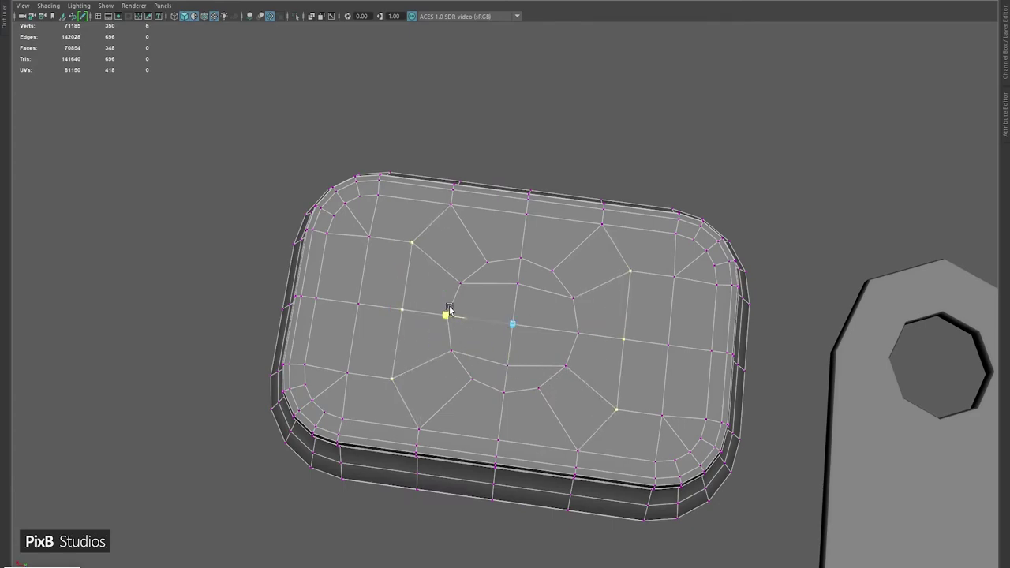
key(F8)
alt+right_drag(675, 95, 527, 299)
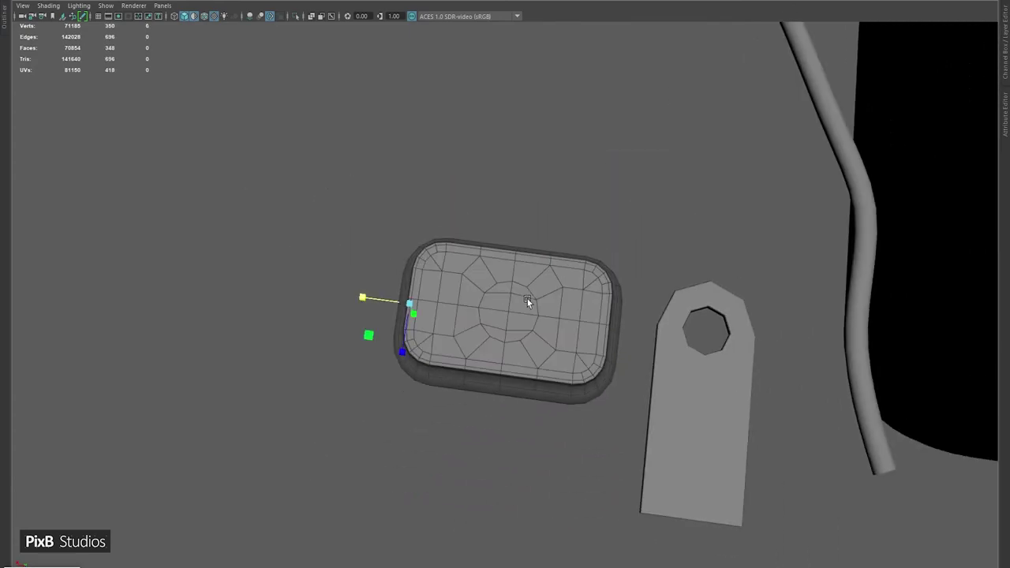
alt+middle_drag(527, 300, 265, 218)
alt+drag(265, 218, 467, 217)
click(466, 217)
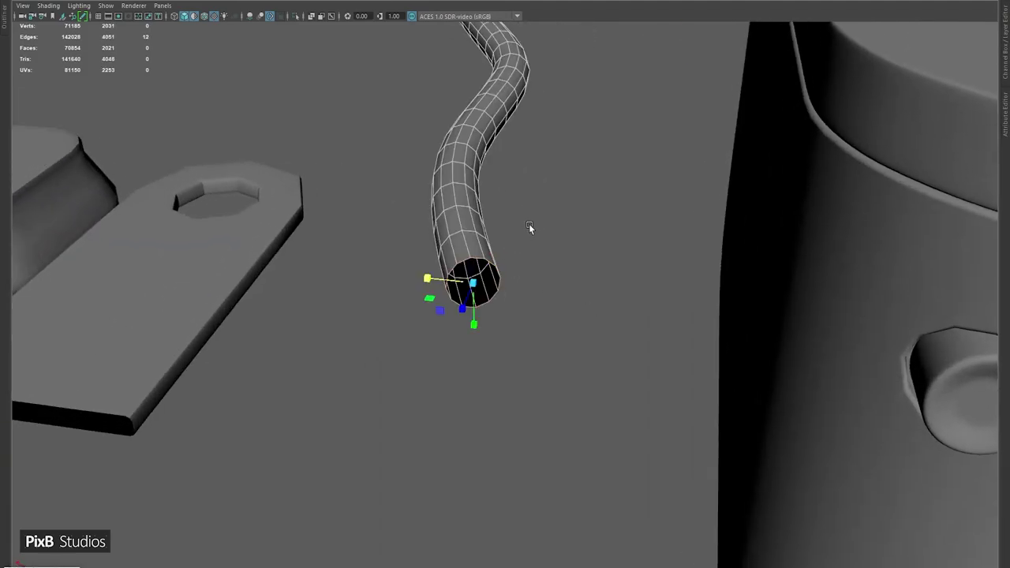
- Select the plug block and rotate it upright to face the cord
right_click(487, 284)
alt+drag(566, 160, 207, 81)
key(space)
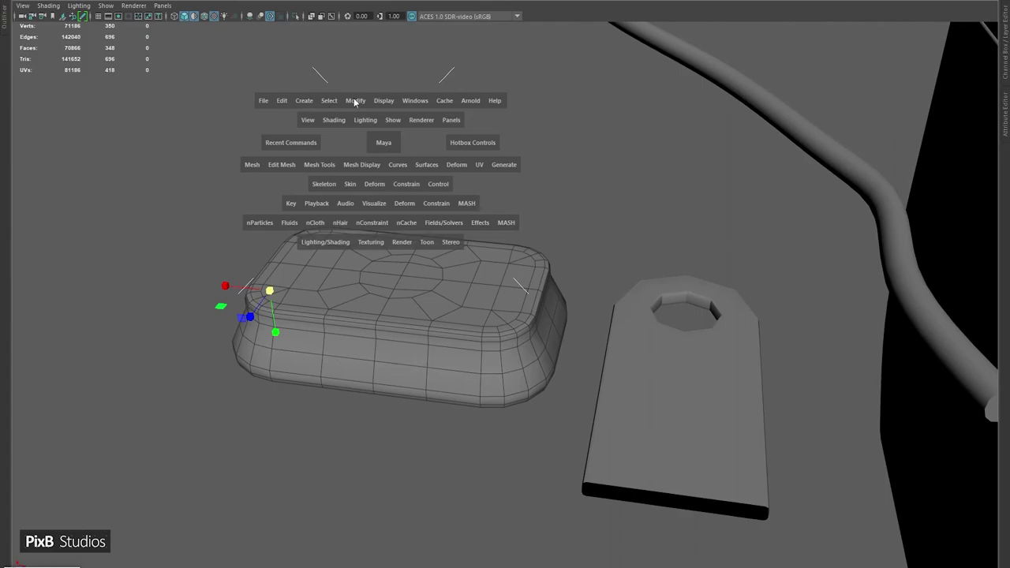
drag(355, 101, 385, 215)
alt+drag(392, 265, 620, 227)
click(513, 224)
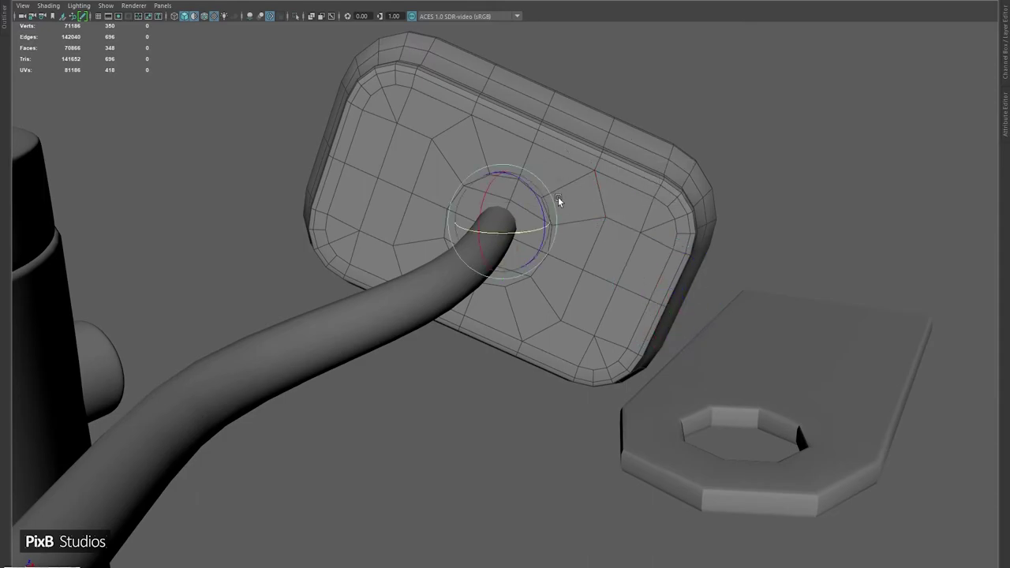
right_drag(558, 201, 536, 187)
drag(537, 187, 497, 198)
- Check from several angles that the cord's end meets the plug's round patch, switching to Move
alt+right_drag(497, 198, 559, 195)
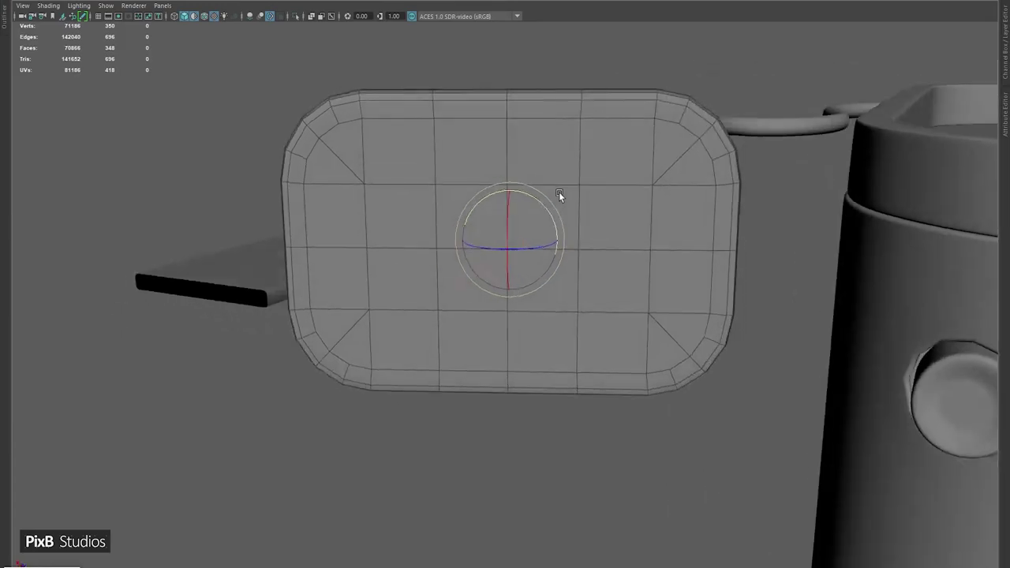
key(space)
drag(573, 181, 601, 261)
alt+right_drag(602, 261, 543, 284)
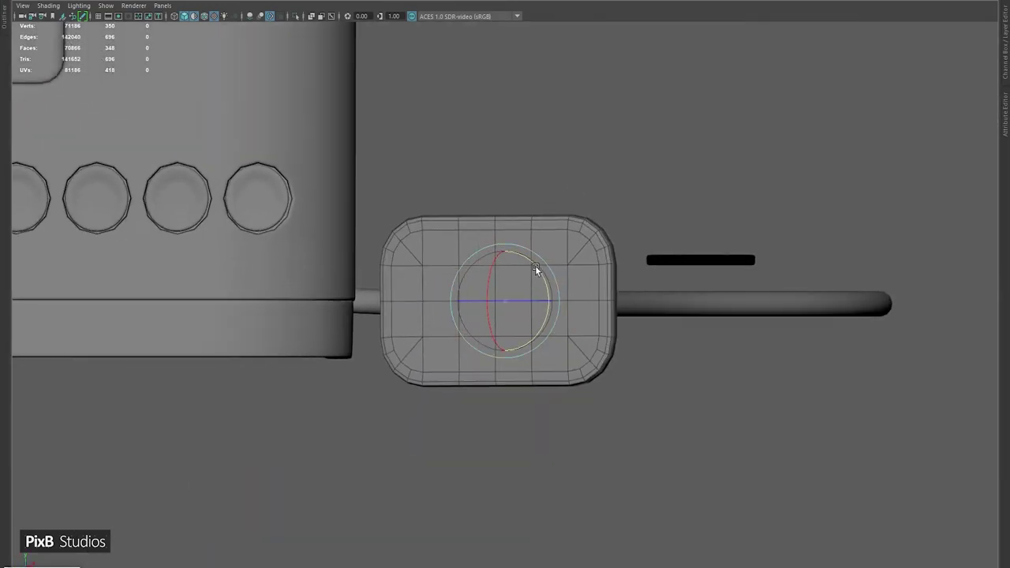
alt+drag(541, 270, 317, 173)
alt+right_drag(318, 173, 660, 243)
alt+drag(660, 244, 565, 271)
key(w)
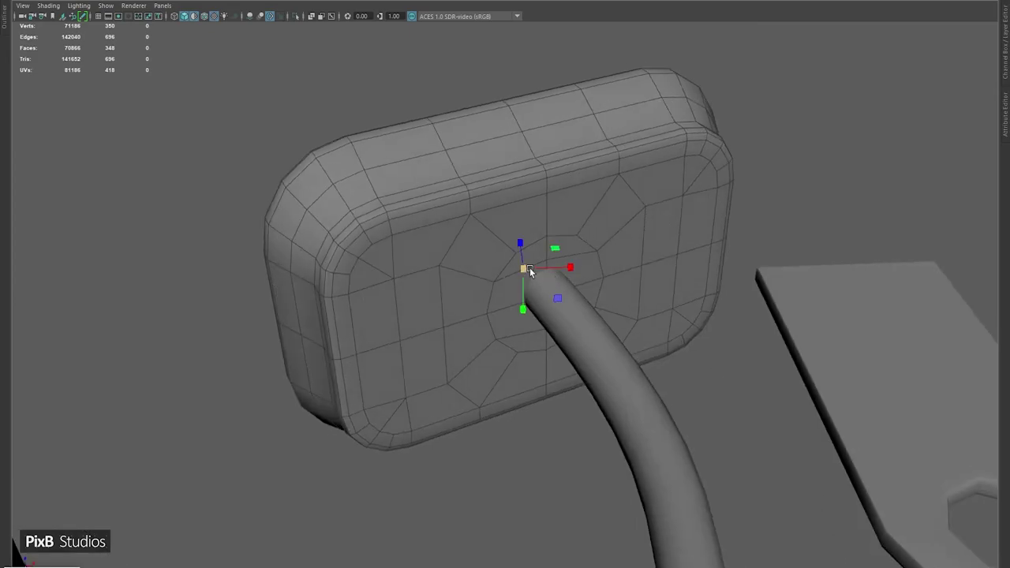
alt+right_drag(529, 267, 633, 196)
- Open a hole in the plug back around the cord's end and delete the cord's end faces
key(4)
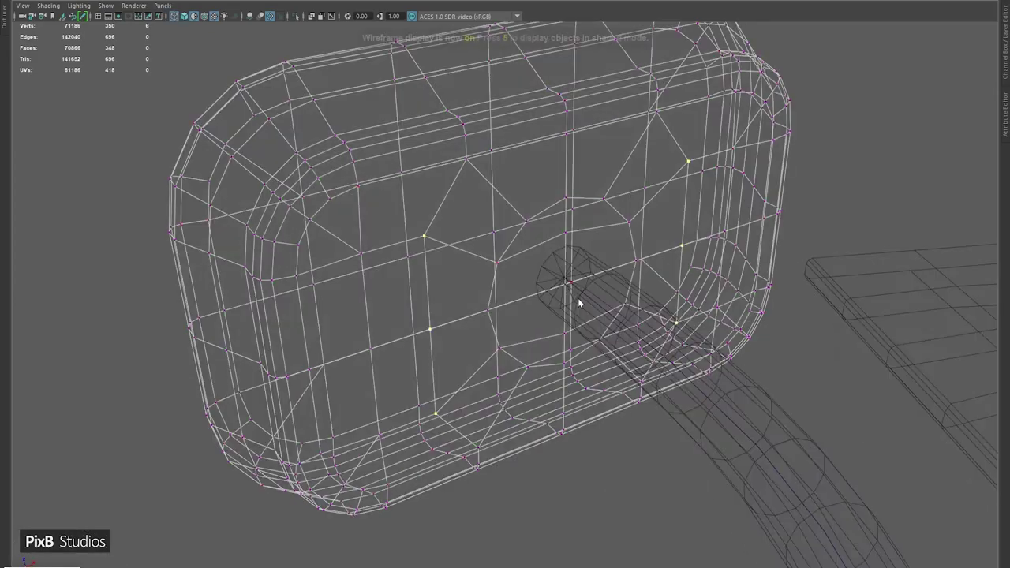
click(565, 289)
key(5)
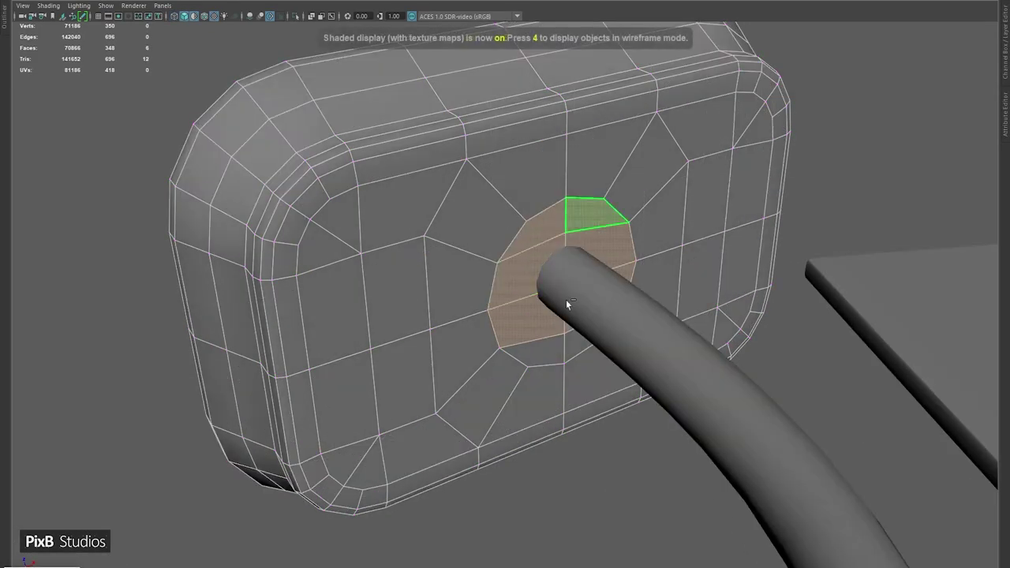
key(Delete)
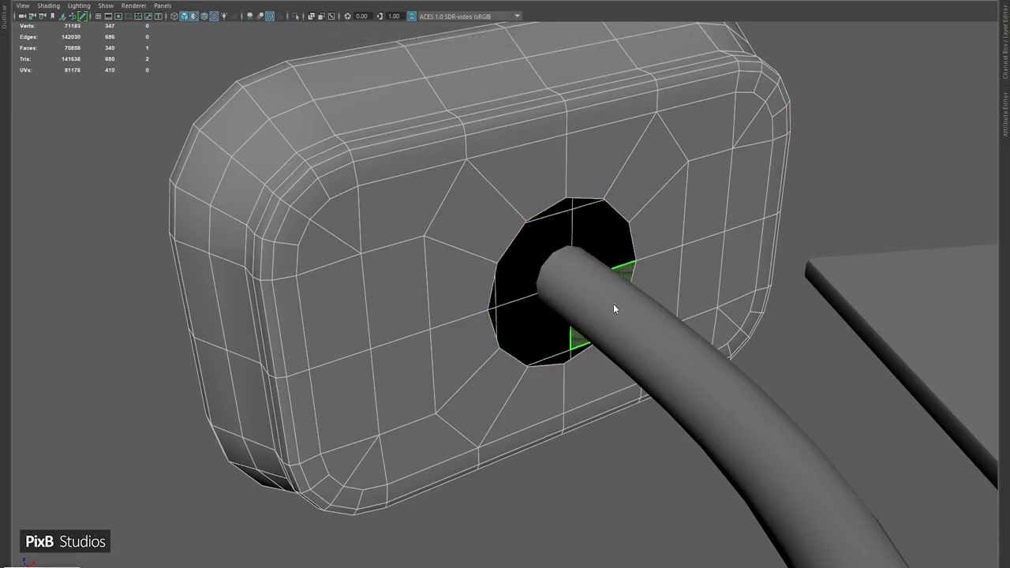
click(667, 347)
alt+drag(544, 258, 600, 236)
double_click(599, 237)
key(Delete)
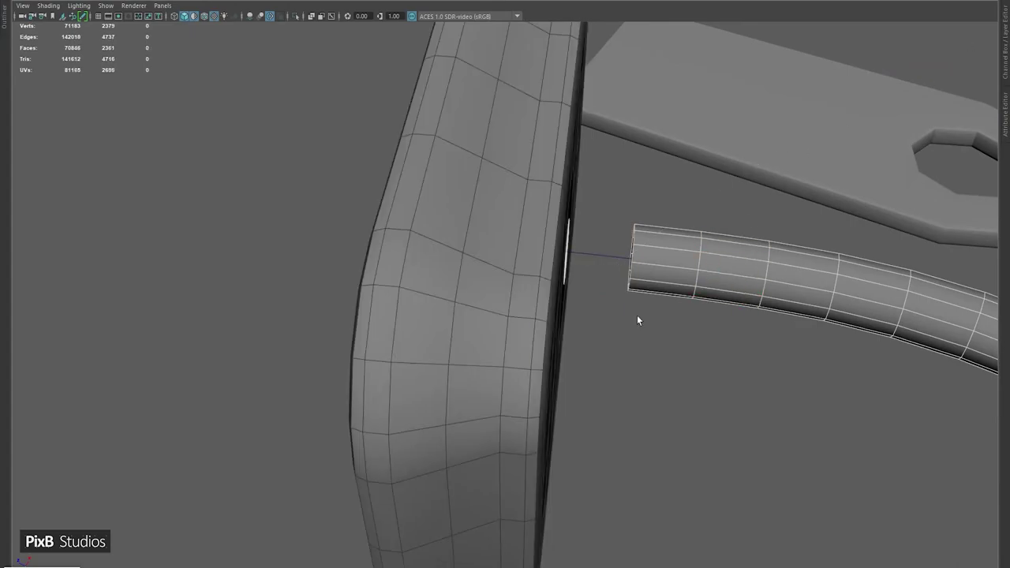
- Combine the cord and plug into one mesh and bridge the plug hole to the cord end
shift+right_click(526, 213)
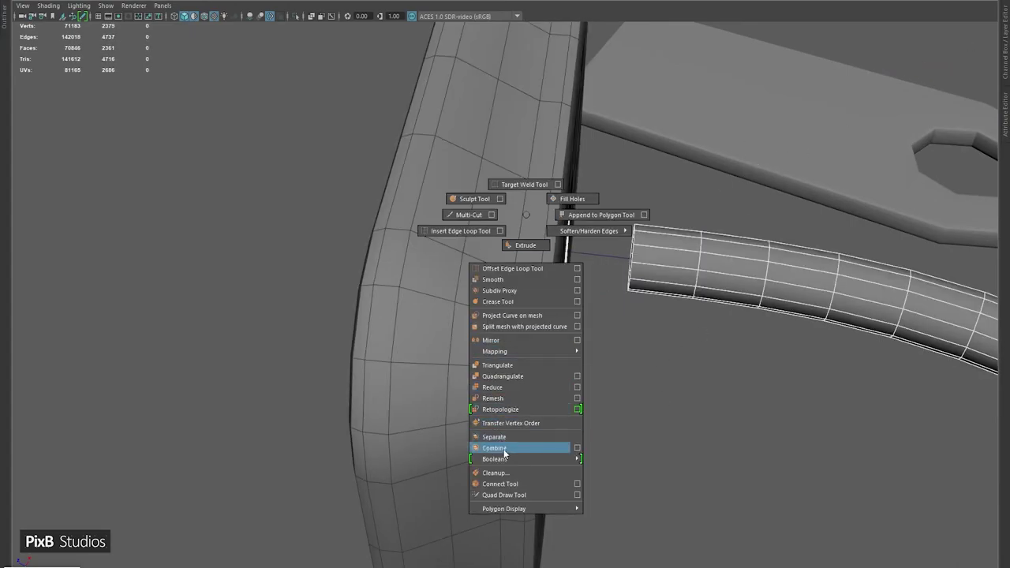
right_drag(678, 296, 742, 117)
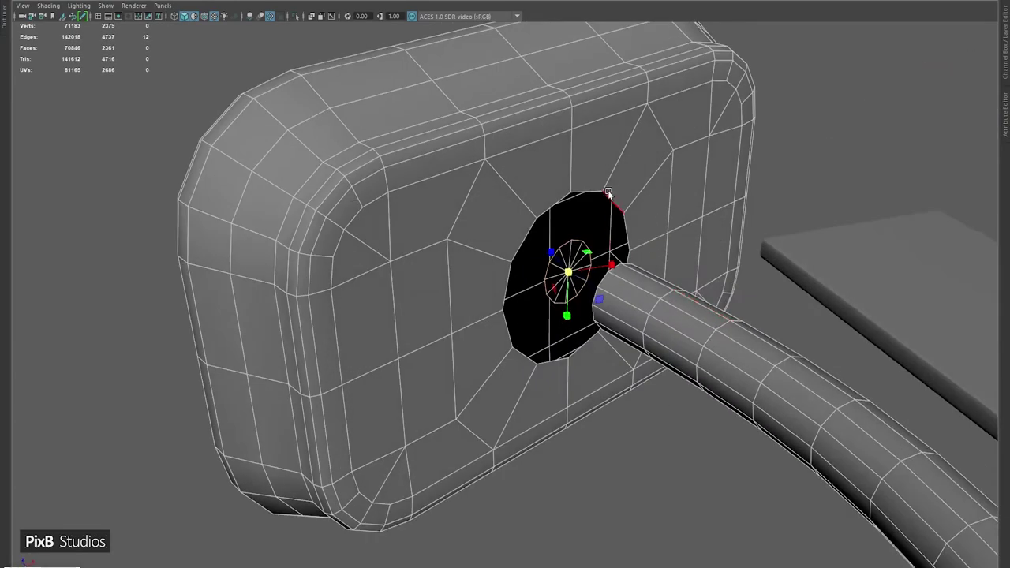
shift+right_drag(577, 271, 576, 371)
alt+drag(575, 371, 540, 271)
- Scale the joint edge ring outward into a flare, tighten it around the cord, then preview it smoothed
click(578, 264)
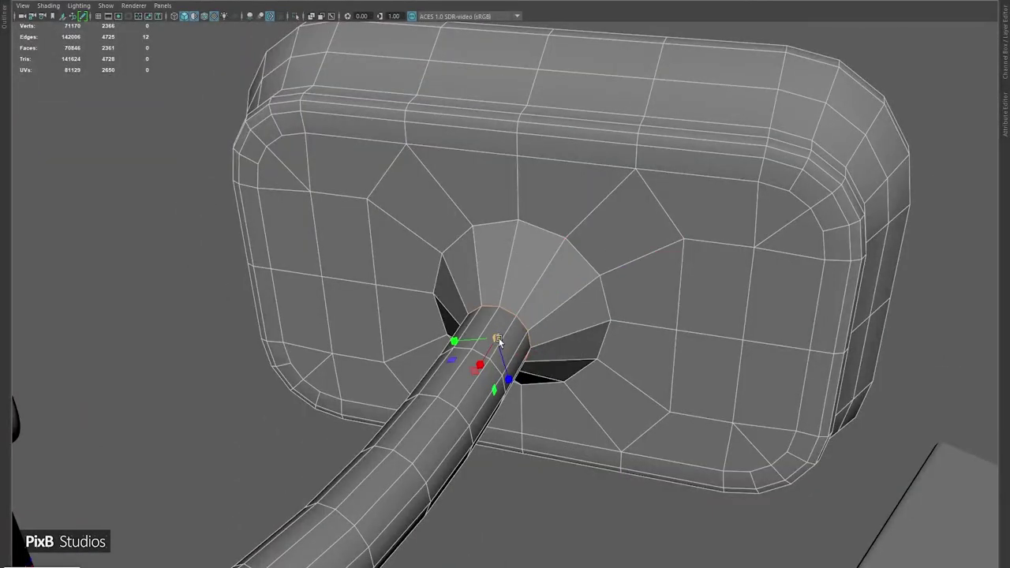
drag(498, 341, 578, 185)
drag(584, 262, 638, 228)
key(3)
click(611, 318)
mouse_move(611, 318)
alt+mouse_down()
mouse_move(584, 249)
mouse_move(520, 208)
alt+mouse_up()
- Bevel the joint's edge ring and check the bevelled joint in smooth preview
key(1)
key(ctrl+z)
scroll(462, 210, up, 5)
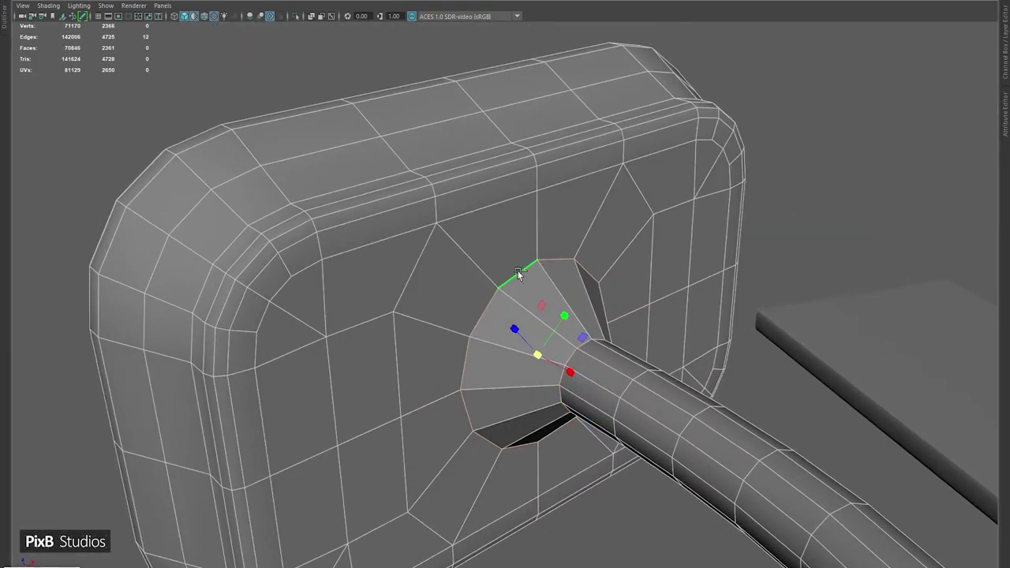
key(ctrl+b)
drag(518, 274, 373, 262)
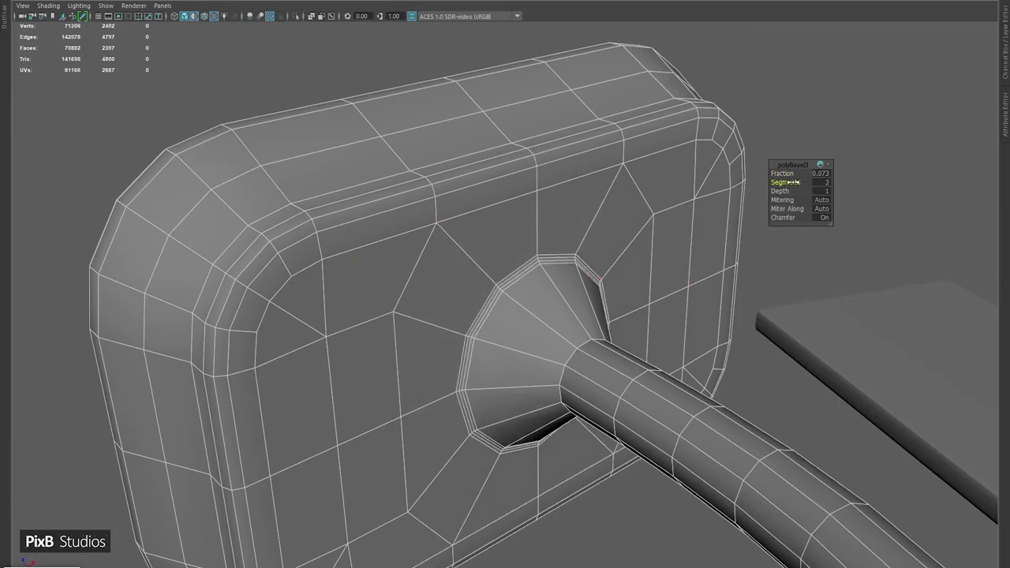
key(3)
alt+drag(822, 137, 656, 312)
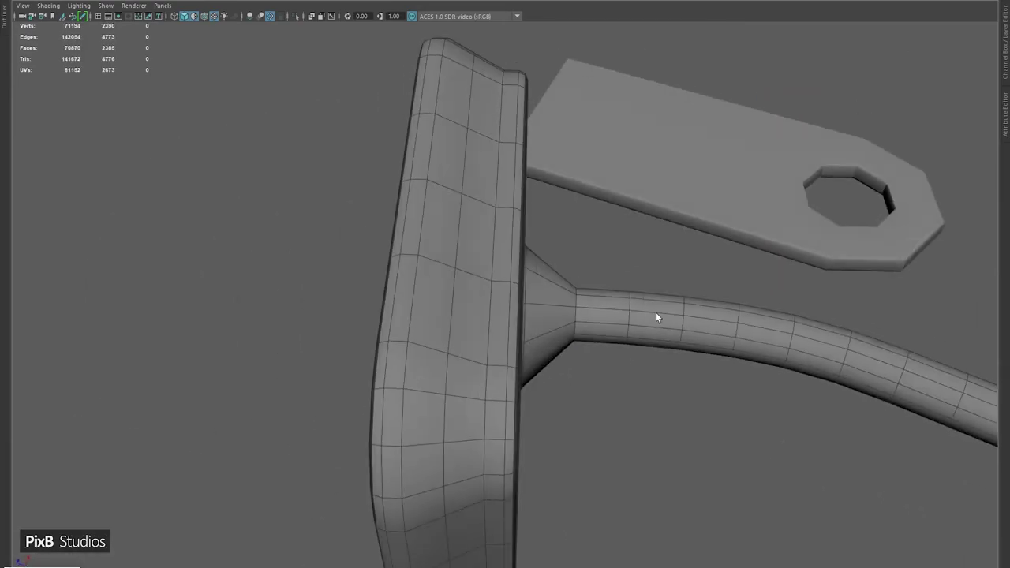
scroll(584, 283, up, 4)
- Slide the funnel edge loop toward the cord and bevel it at about 0.281, previewing smoothed
key(F10)
shift+right_drag(576, 287, 590, 305)
middle_drag(591, 305, 544, 304)
key(ctrl+b)
drag(544, 303, 474, 292)
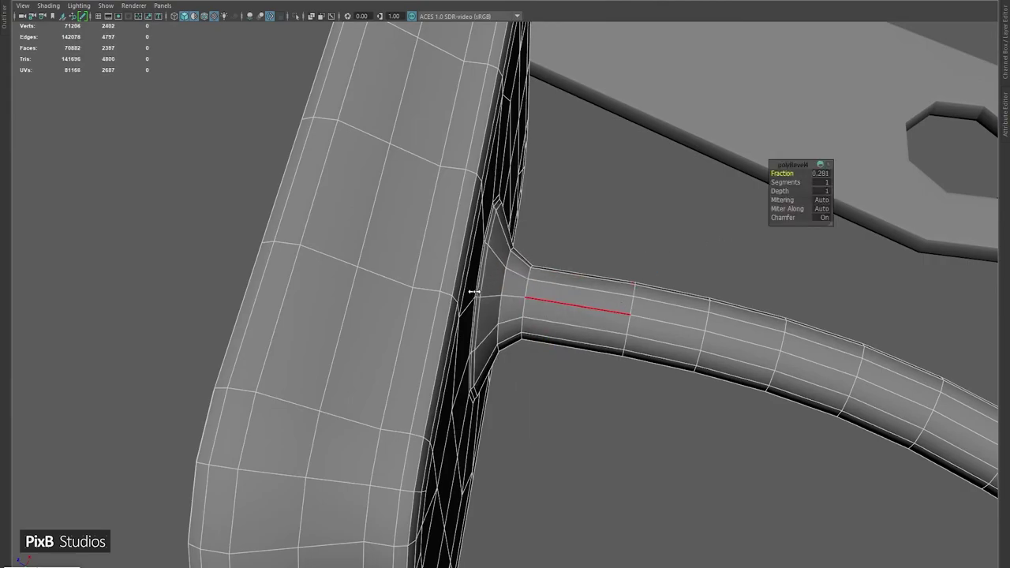
key(F8)
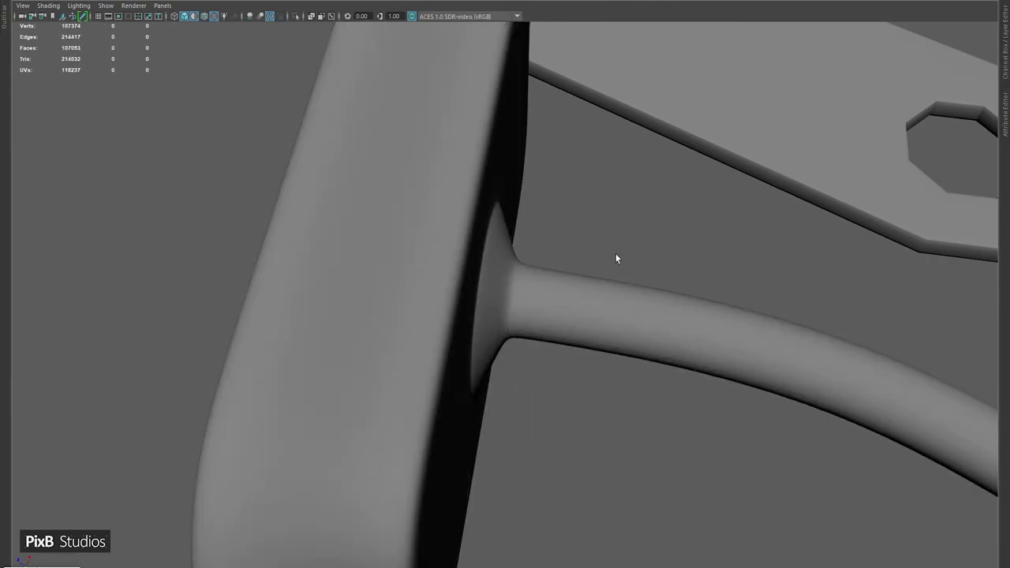
alt+drag(615, 252, 573, 264)
- Cap the open bottom of the prong tab with Fill Hole
click(665, 169)
key(F10)
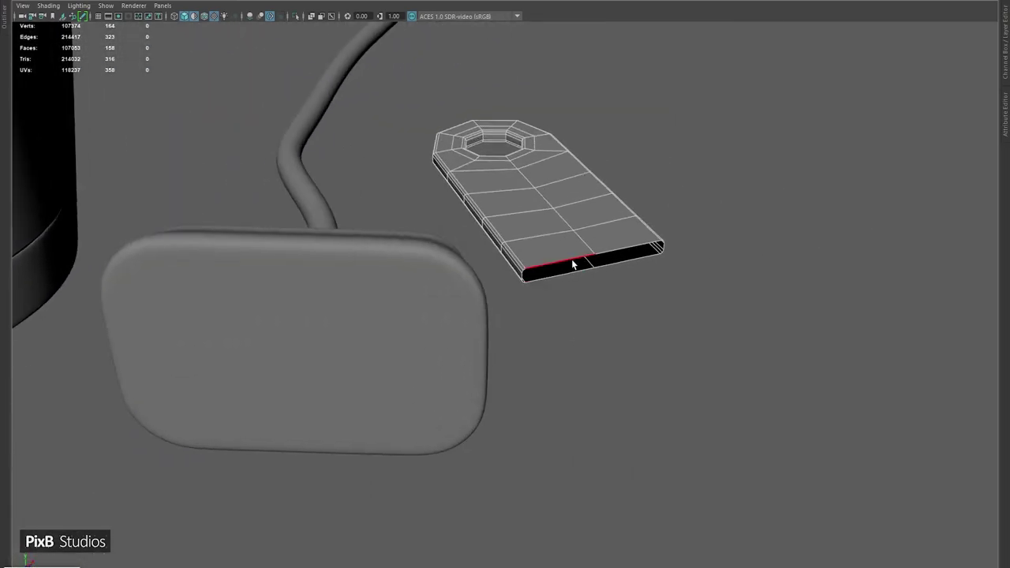
shift+right_drag(572, 264, 552, 396)
alt+drag(568, 201, 432, 118)
- Snap the prong's end onto the plug's front face with the Snap Together Tool
key(space)
click(405, 78)
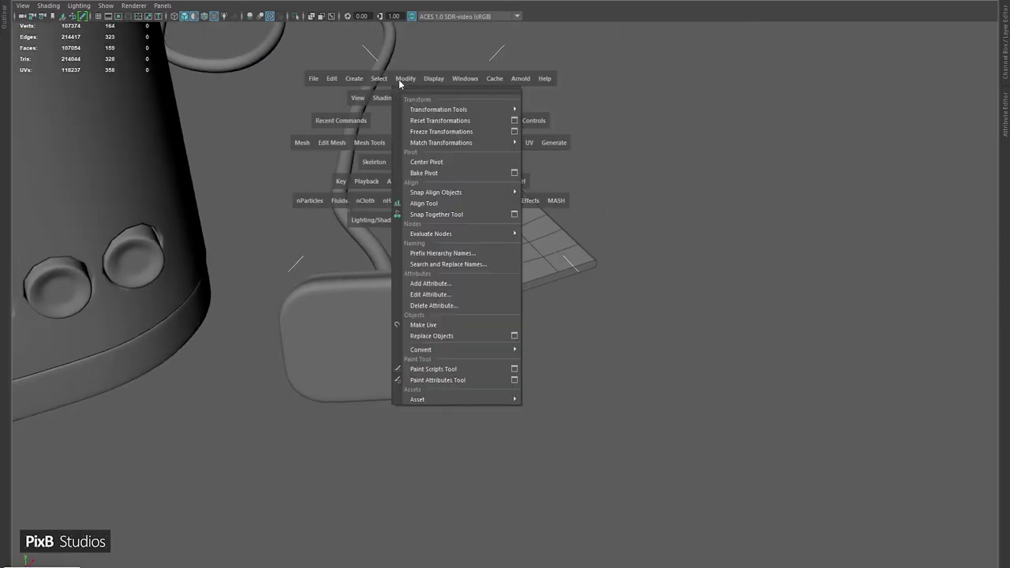
click(434, 214)
alt+drag(434, 214, 549, 265)
alt+drag(345, 326, 535, 278)
click(379, 244)
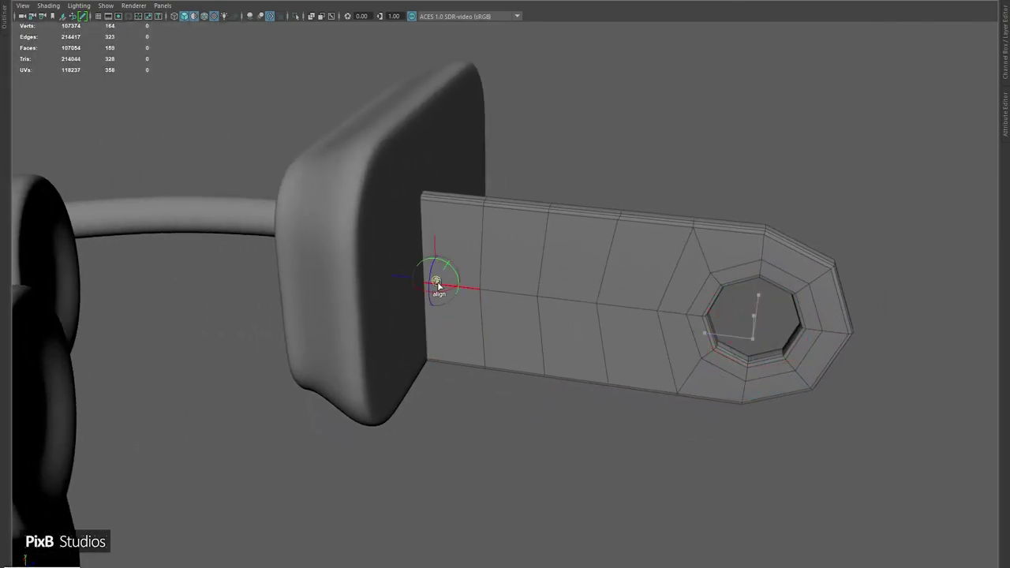
alt+drag(263, 72, 362, 214)
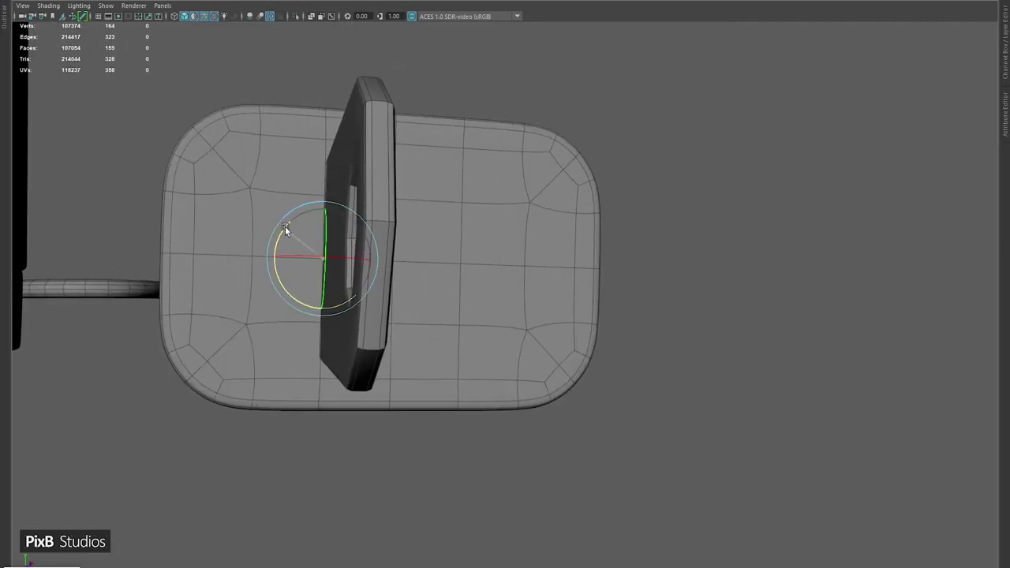
- Scale and move the prong into position and insert an edge loop across the plug body
key(r)
alt+drag(336, 252, 471, 214)
key(w)
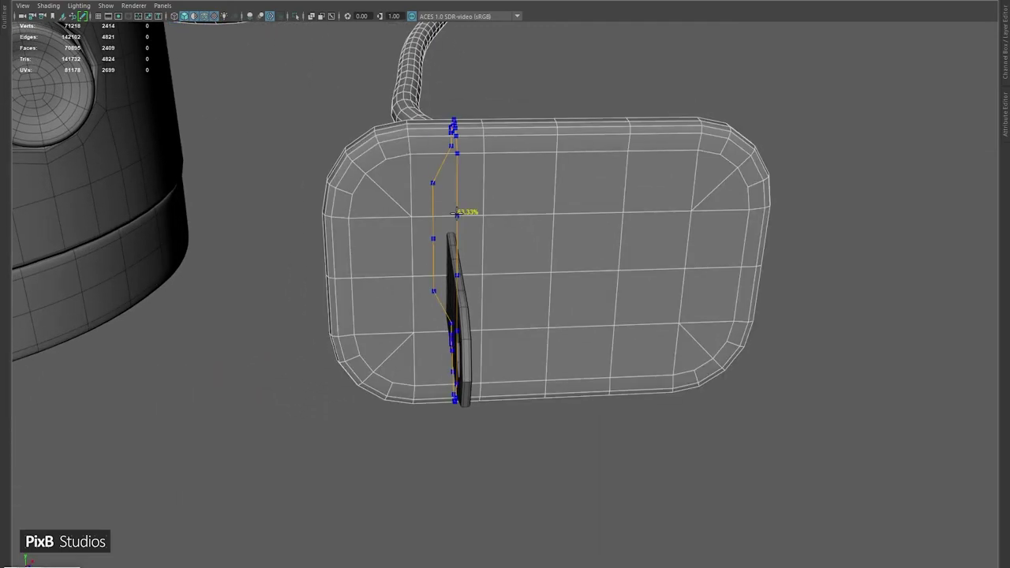
click(644, 225)
alt+drag(645, 225, 468, 282)
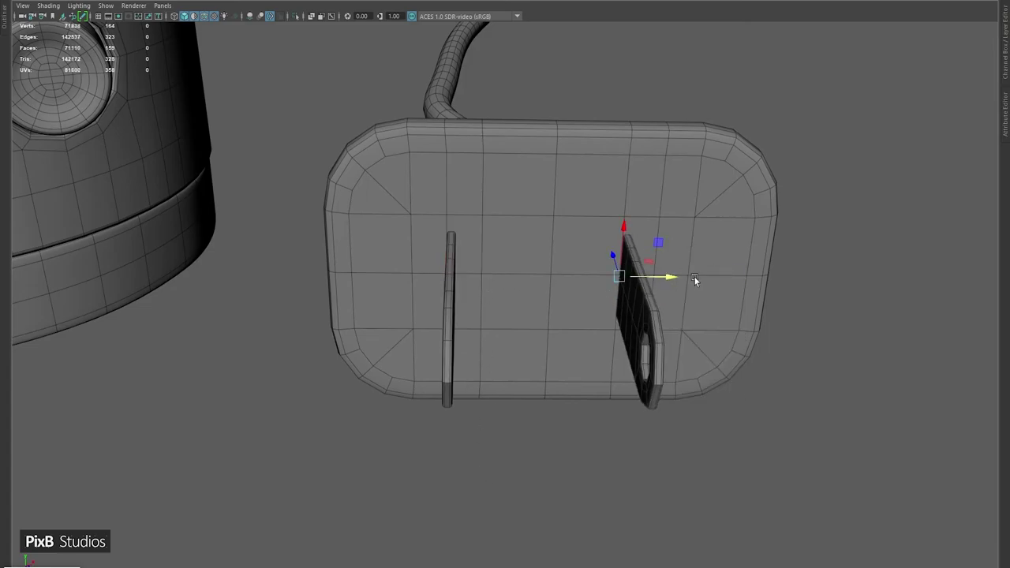
- Inspect both holed prongs on the plug front and turn off the wireframe overlay
alt+drag(695, 279, 565, 173)
scroll(539, 289, down, 3)
click(537, 217)
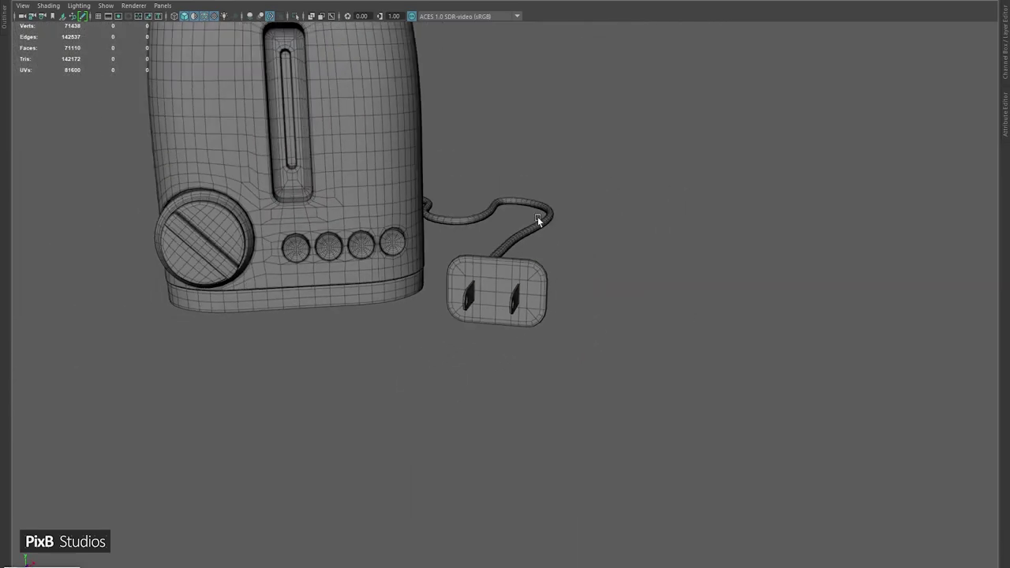
alt+drag(537, 216, 597, 284)
click(489, 290)
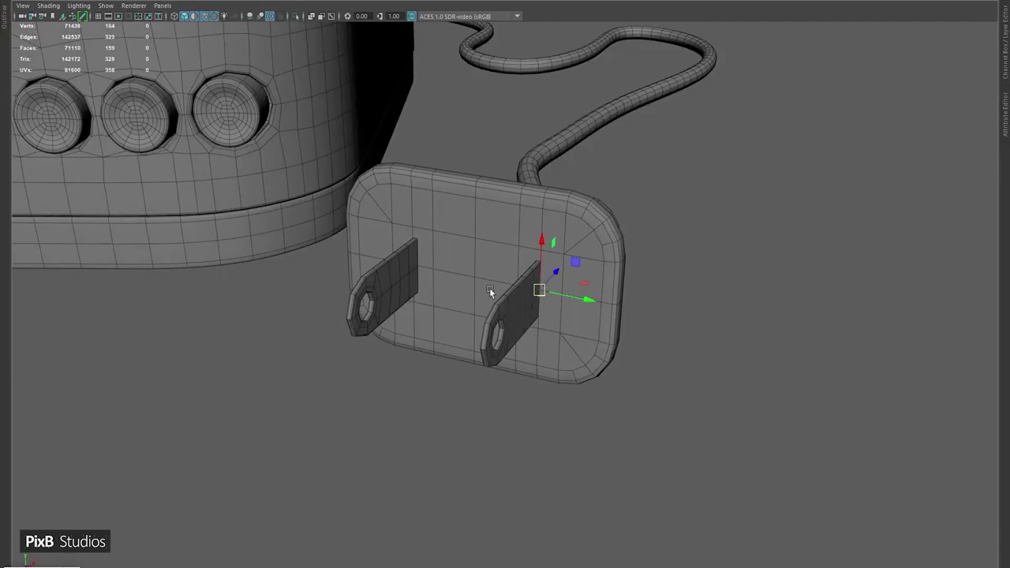
alt+drag(489, 290, 602, 251)
click(565, 272)
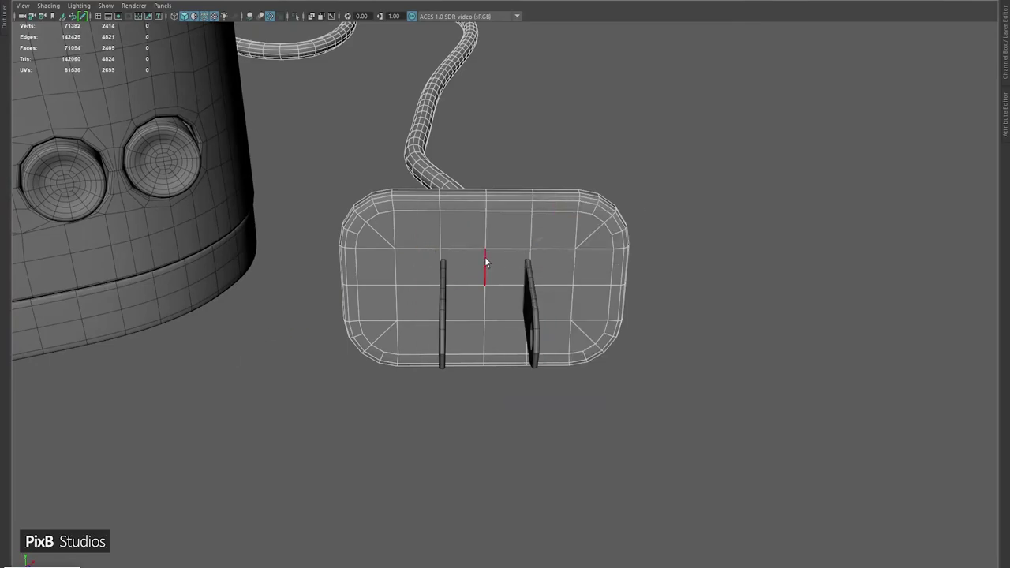
click(694, 150)
alt+drag(694, 151, 513, 207)
key(5)
mouse_move(455, 225)
alt+mouse_down()
mouse_move(590, 267)
mouse_move(501, 323)
mouse_move(507, 351)
alt+mouse_up()
- Isolate a prong and delete the faces at the prongs' inner ends
scroll(473, 316, up, 3)
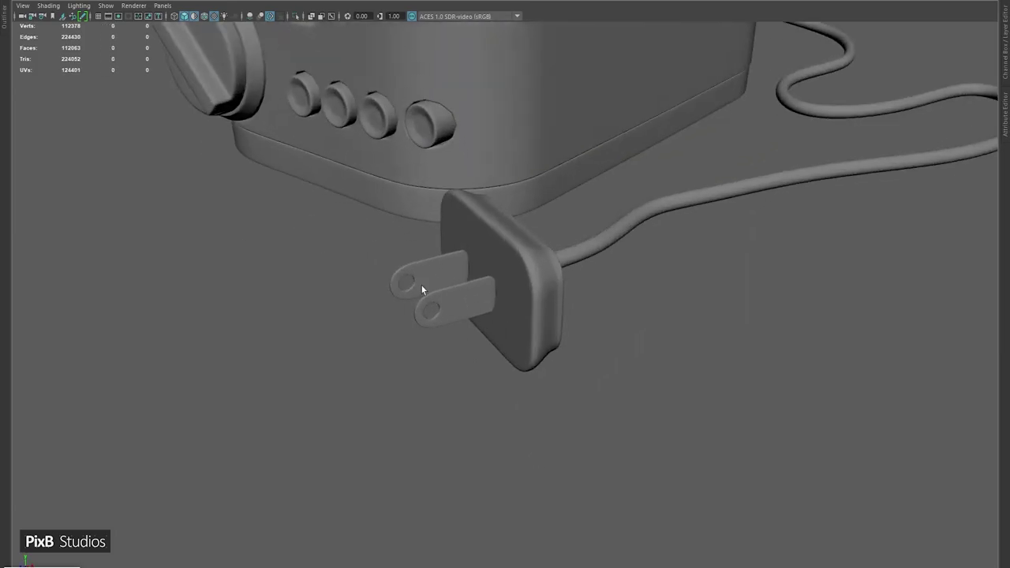
click(430, 312)
key(ctrl+1)
click(547, 411)
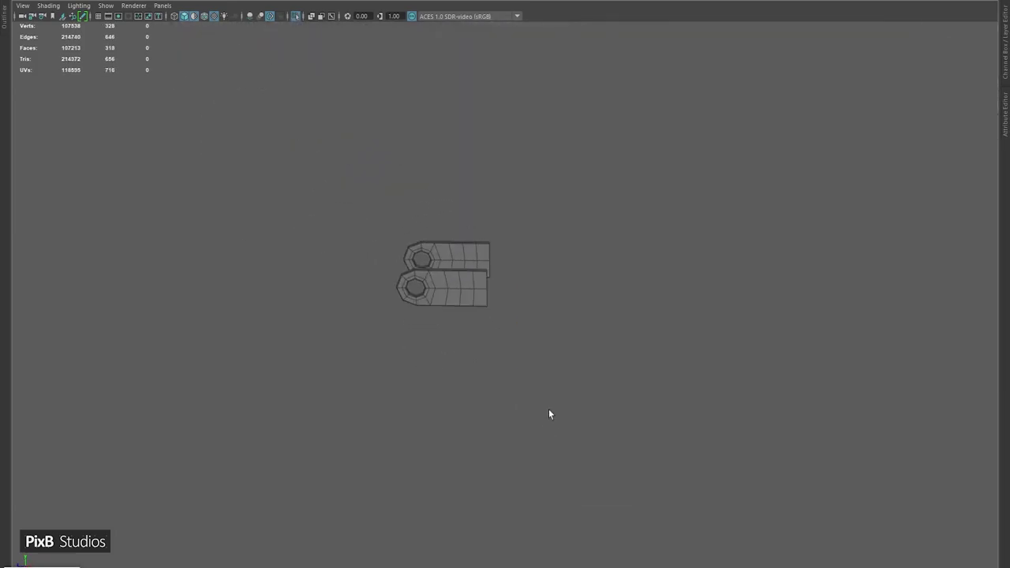
right_drag(542, 230, 561, 250)
scroll(560, 250, up, 2)
alt+middle_drag(561, 250, 637, 270)
drag(609, 191, 541, 385)
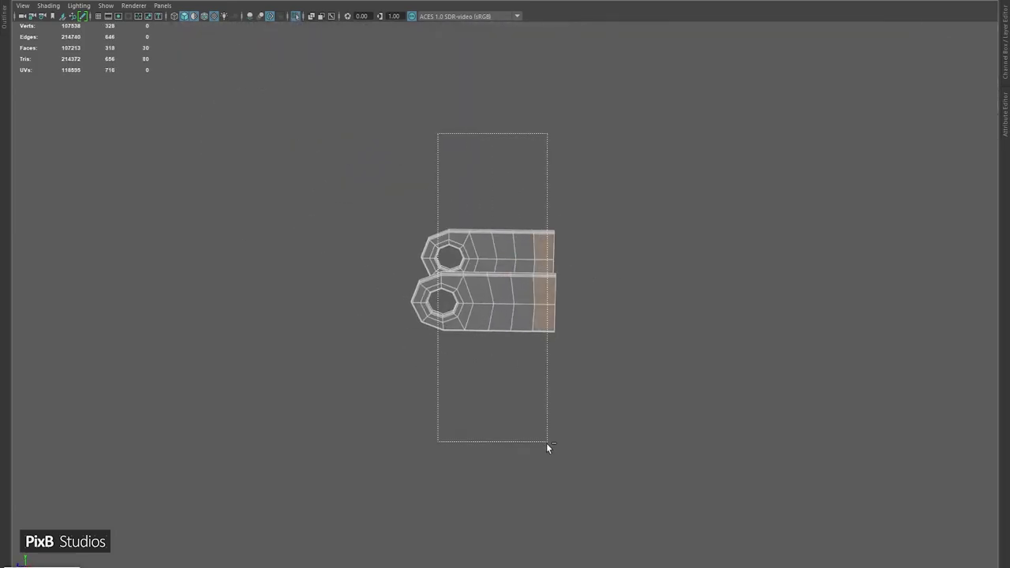
key(Delete)
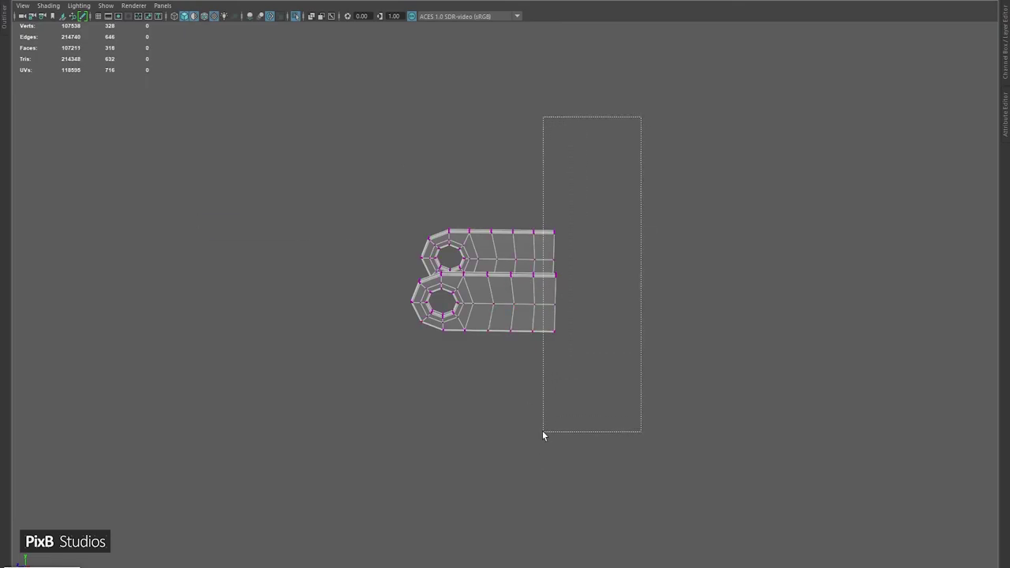
- Show the whole scene again and orbit to a three-quarter view
alt+drag(541, 275, 617, 259)
right_drag(665, 197, 525, 286)
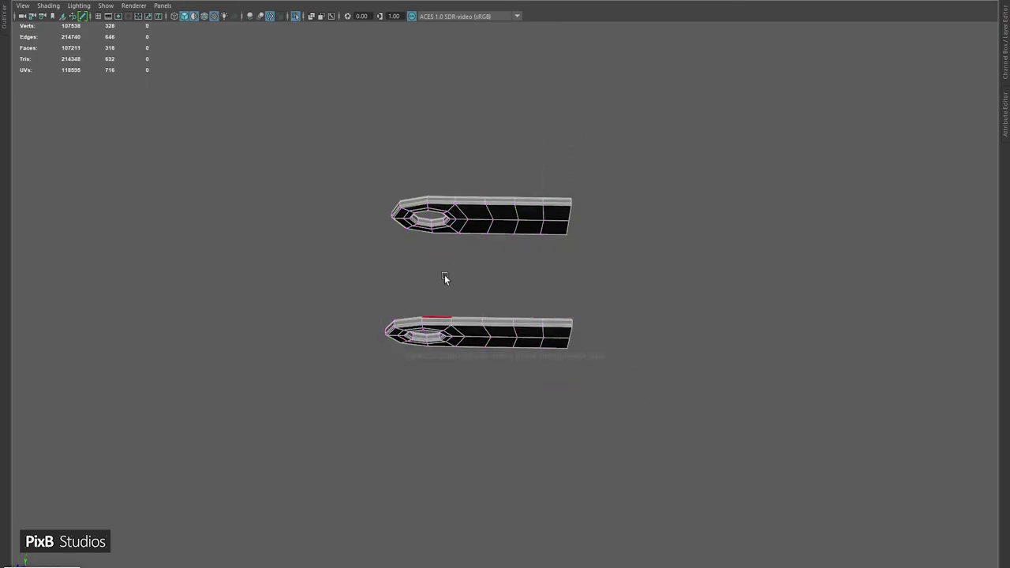
scroll(607, 337, up, 2)
click(293, 17)
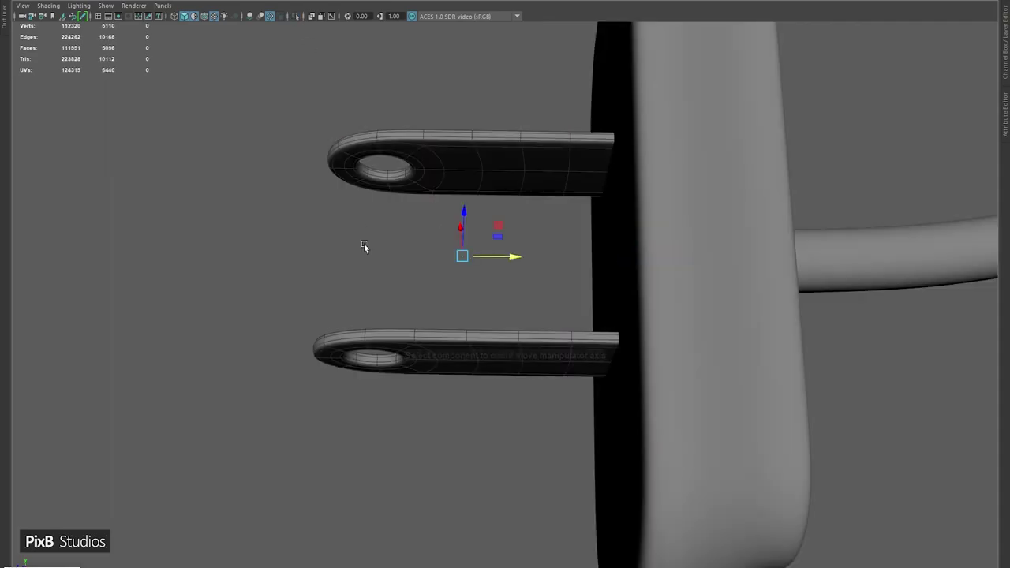
scroll(631, 374, down, 5)
mouse_move(631, 375)
alt+mouse_down()
mouse_move(539, 133)
mouse_move(489, 207)
mouse_move(543, 257)
mouse_move(557, 293)
mouse_move(612, 279)
alt+mouse_up()
scroll(516, 288, up, 3)
- Select the plug body's faces on its right and left sides
click(550, 305)
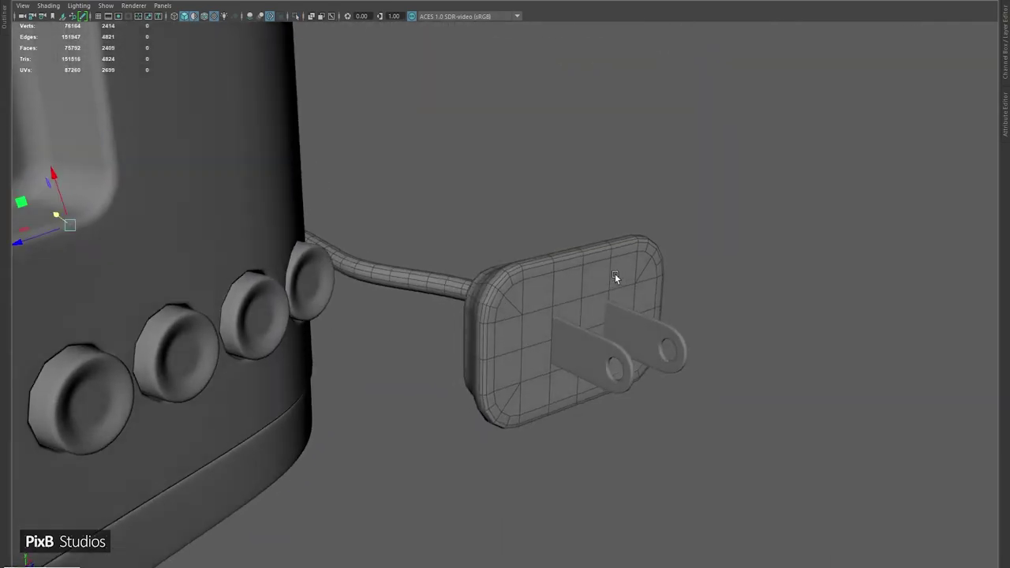
click(596, 267)
mouse_move(418, 253)
alt+mouse_down()
mouse_move(544, 253)
mouse_move(507, 280)
alt+mouse_up()
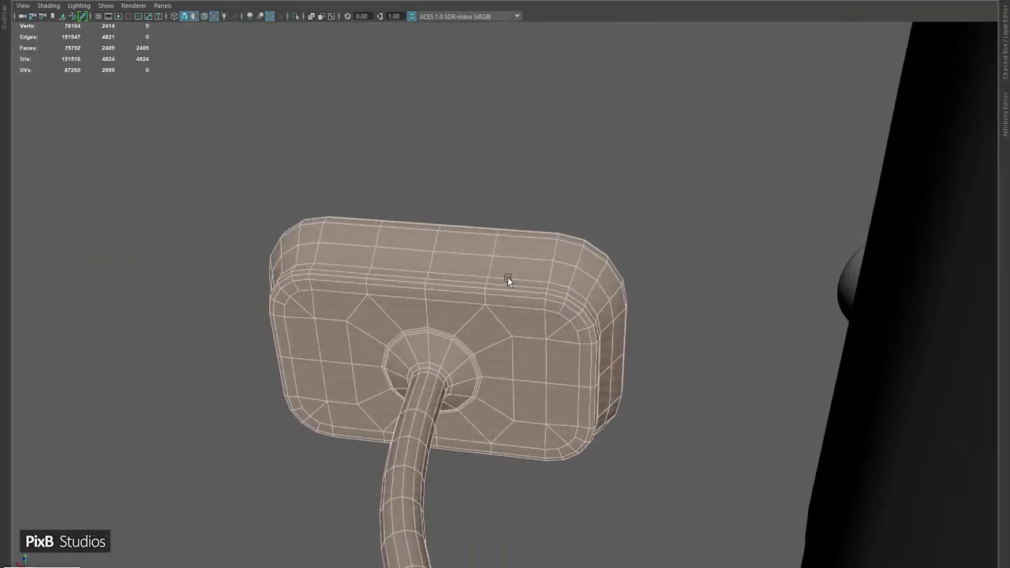
drag(507, 520, 507, 518)
shift+drag(113, 153, 331, 446)
alt+drag(394, 316, 442, 300)
shift+drag(271, 185, 517, 254)
alt+drag(517, 254, 489, 315)
ctrl+drag(272, 442, 584, 514)
- Deselect the central face ring and add the face between the prongs to the selection
ctrl+click(383, 371)
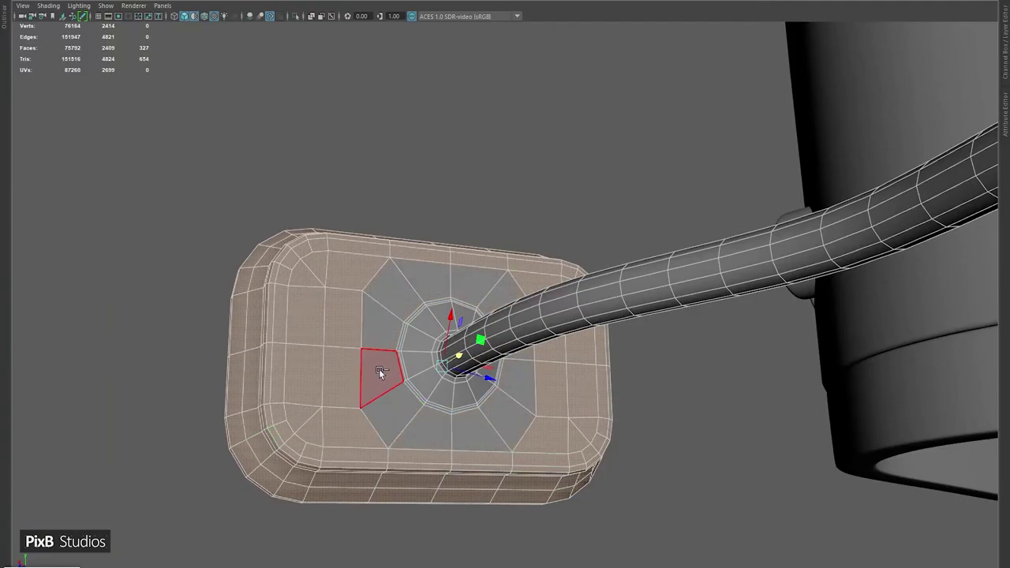
alt+drag(383, 372, 443, 370)
right_drag(444, 369, 477, 331)
alt+drag(477, 331, 637, 293)
scroll(426, 348, down, 3)
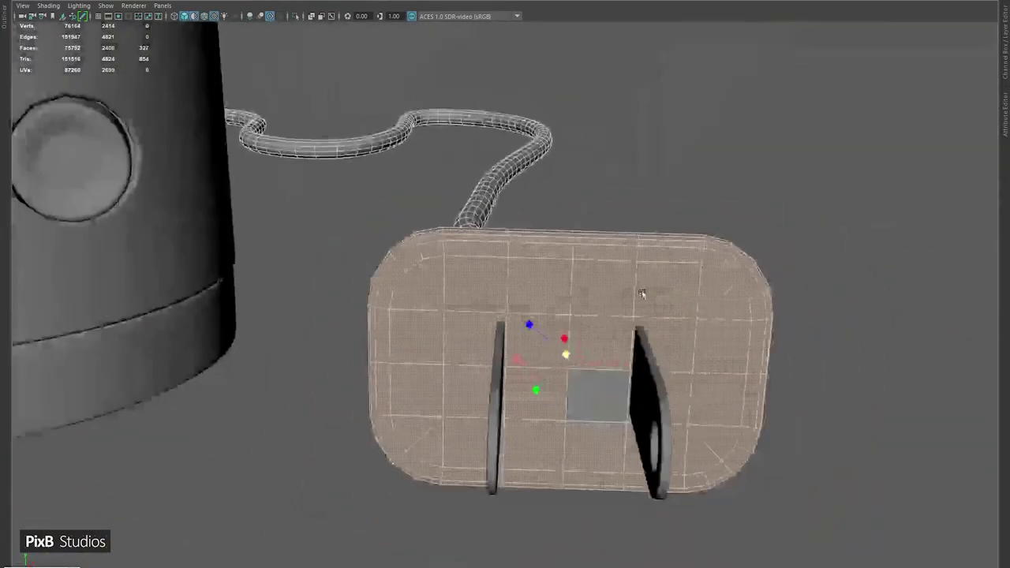
scroll(602, 385, up, 3)
shift+click(602, 386)
scroll(602, 386, down, 3)
- Inspect the plug's back where the cord enters and leave face editing for the whole plug
alt+drag(474, 332, 436, 340)
scroll(497, 282, up, 2)
scroll(484, 279, down, 3)
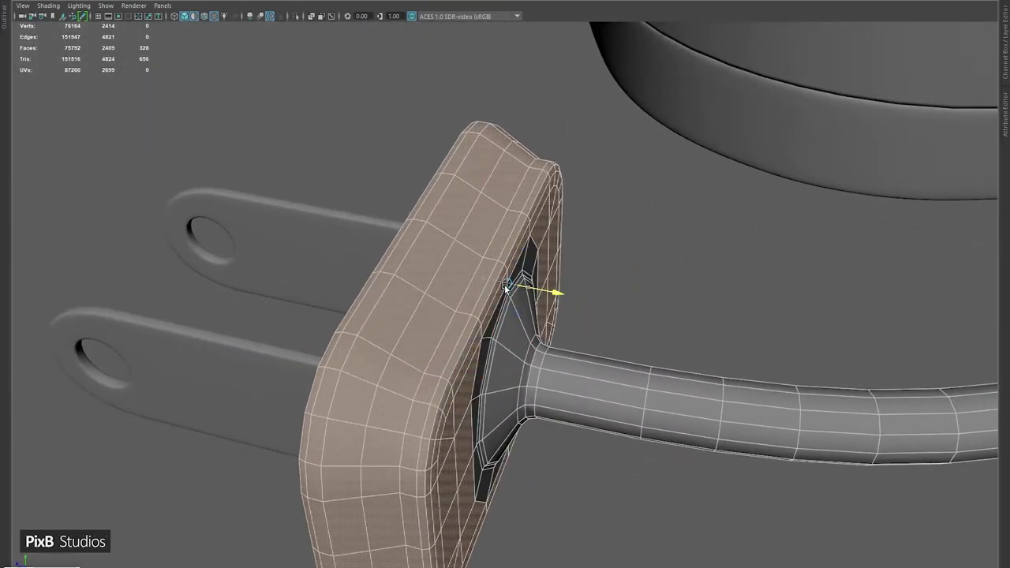
mouse_move(484, 279)
alt+mouse_down()
mouse_move(536, 266)
mouse_move(484, 292)
alt+mouse_up()
right_drag(484, 292, 698, 231)
alt+drag(698, 231, 449, 330)
scroll(462, 266, down, 5)
scroll(449, 329, up, 3)
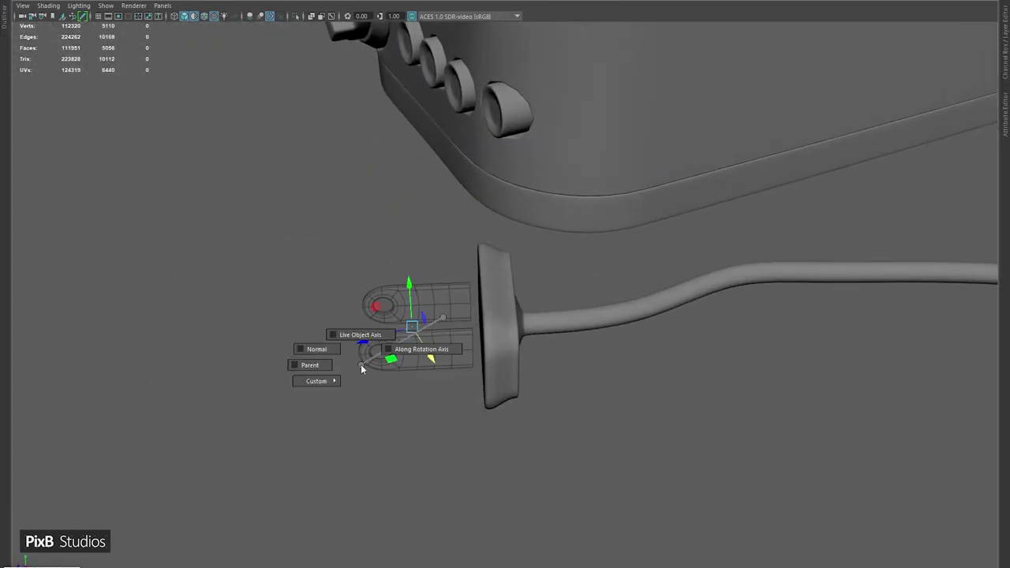
- Deselect the plug faces and zoom out to show the complete toaster with cord and plug
right_drag(360, 368, 339, 380)
alt+drag(339, 381, 419, 336)
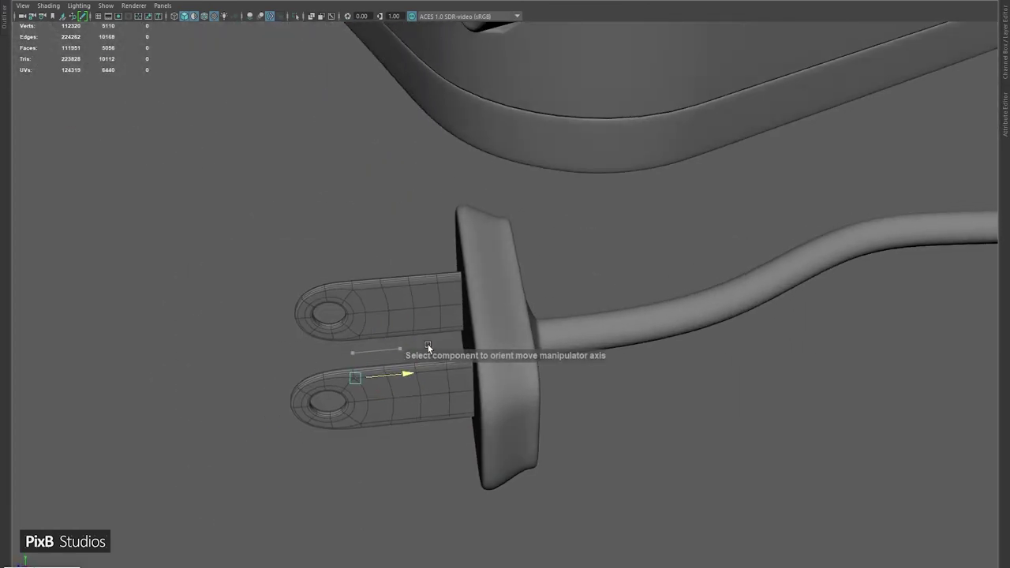
click(455, 339)
scroll(473, 311, down, 3)
alt+drag(491, 281, 575, 244)
scroll(626, 282, up, 4)
scroll(581, 309, down, 5)
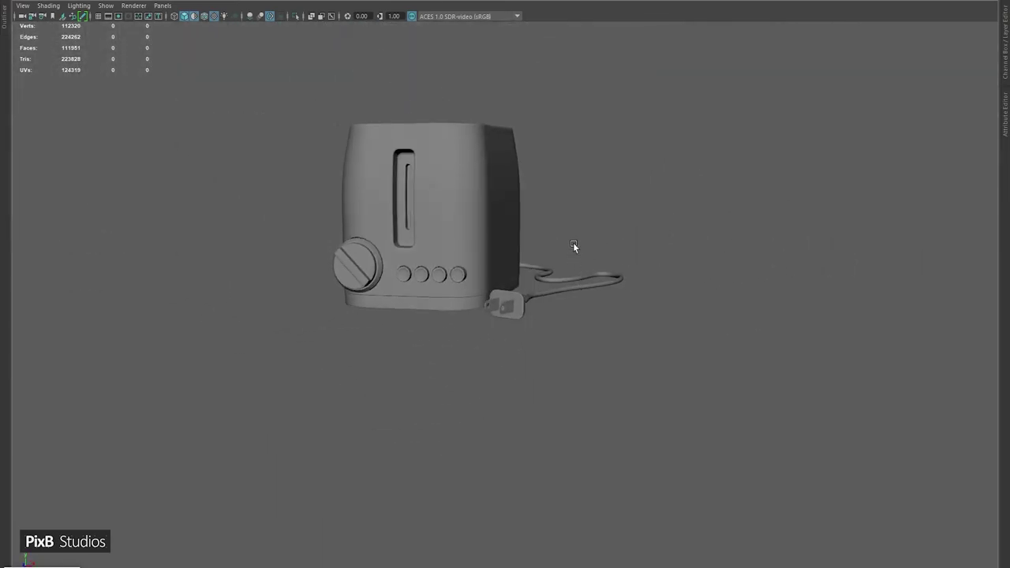
- Show material colours and assign a red material to the whole toaster
scroll(694, 300, up, 2)
click(195, 20)
click(642, 252)
right_drag(642, 252, 748, 458)
click(748, 457)
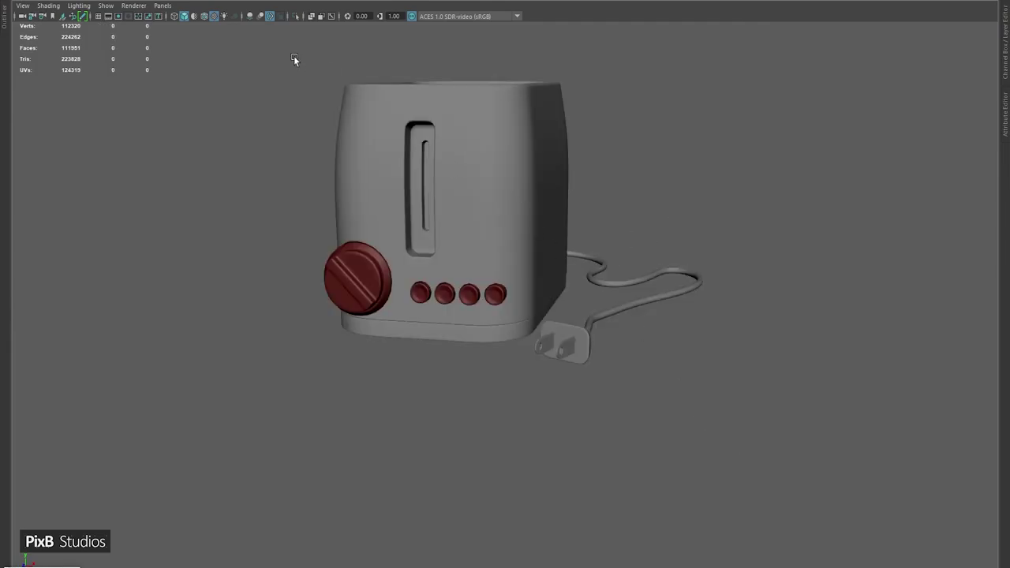
key(6)
drag(263, 90, 411, 237)
right_drag(608, 289, 713, 484)
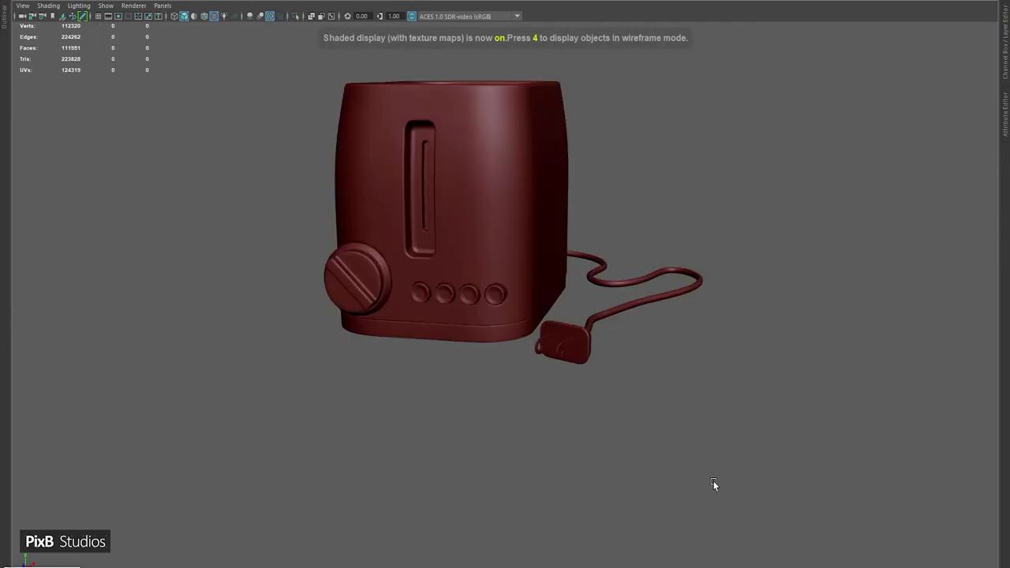
key(6)
- Orbit around the red toaster to inspect its back, cord and plug
mouse_move(792, 313)
alt+mouse_down()
mouse_move(654, 329)
mouse_move(480, 309)
mouse_move(441, 314)
mouse_move(388, 288)
alt+mouse_up()
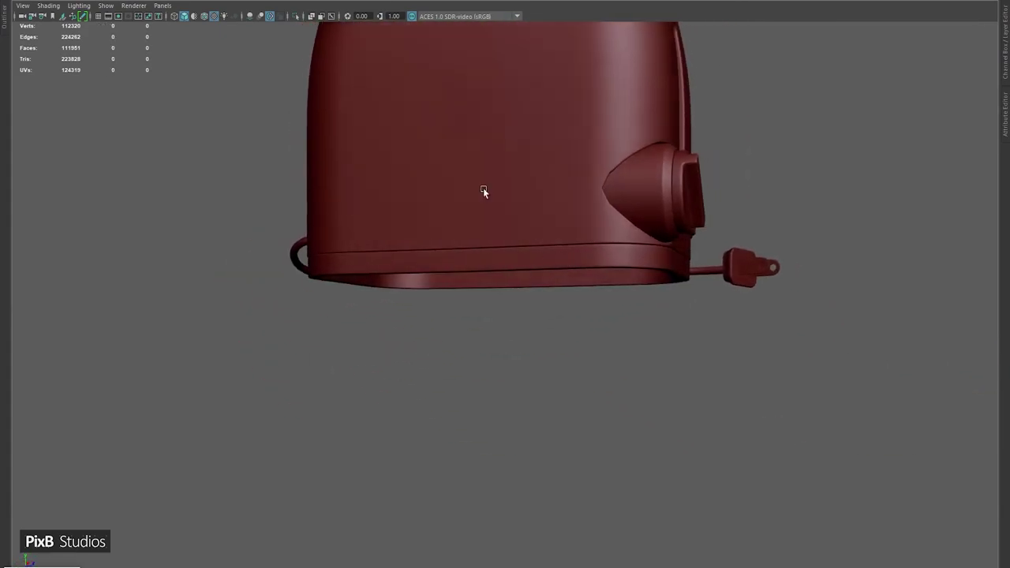
click(741, 268)
click(710, 336)
key(ctrl+z)
click(676, 329)
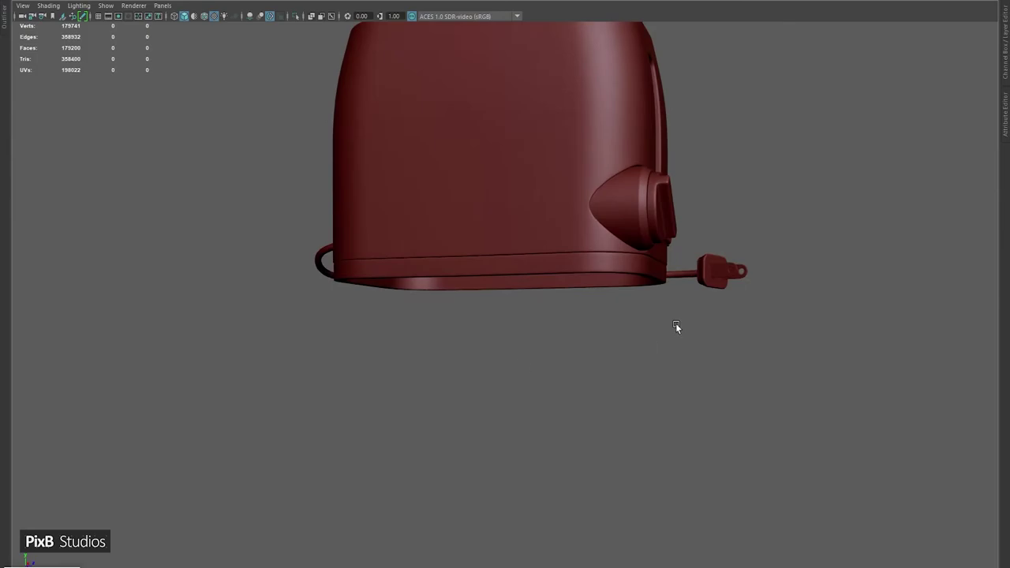
alt+drag(676, 329, 399, 118)
- Turn on wireframe-on-shaded and isolate the cord to inspect the plug end
click(205, 19)
mouse_move(186, 94)
alt+mouse_down()
mouse_move(192, 146)
mouse_move(521, 191)
mouse_move(493, 223)
mouse_move(438, 234)
alt+mouse_up()
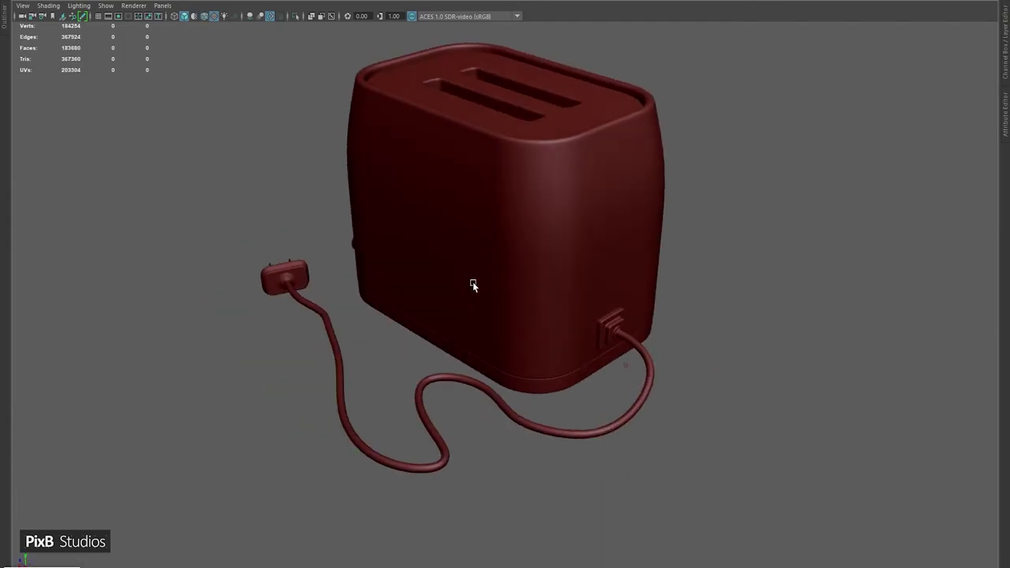
drag(210, 236, 324, 331)
shift+right_drag(257, 278, 242, 524)
key(ctrl+1)
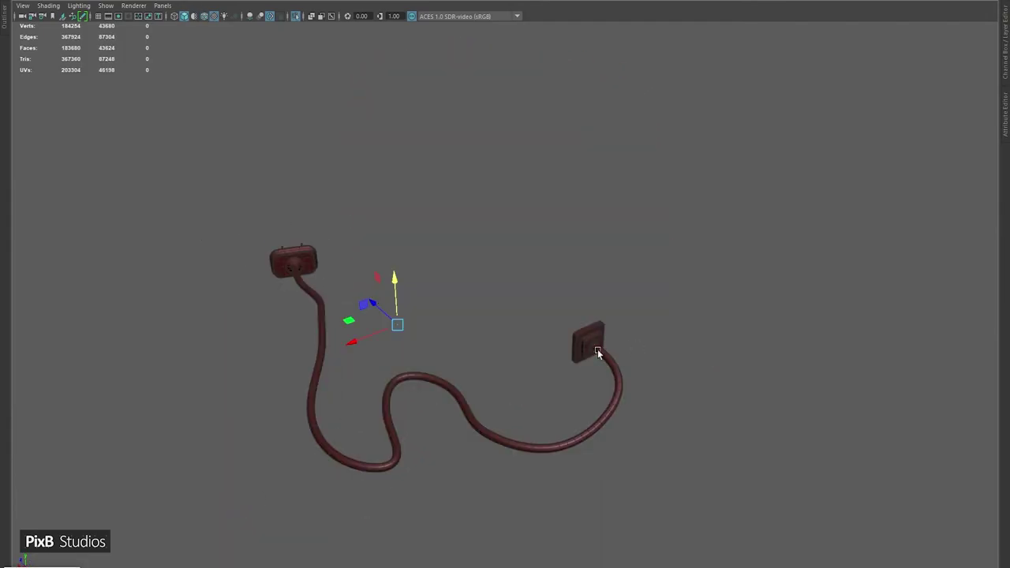
alt+drag(599, 354, 728, 298)
click(698, 331)
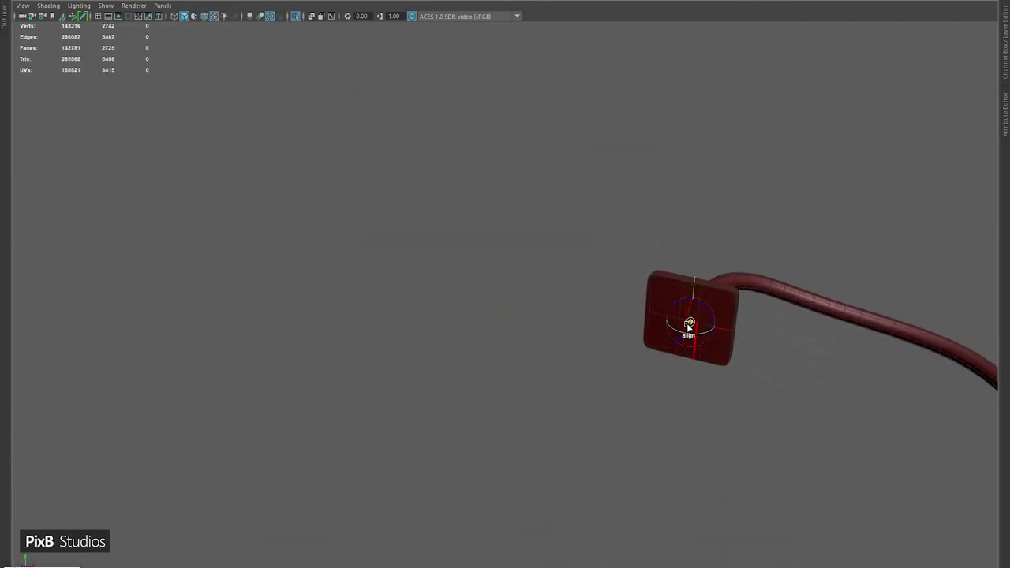
- Bring the body back with wireframe and inspect the cord entry from several angles
click(296, 16)
alt+drag(689, 174, 597, 217)
alt+right_drag(596, 217, 268, 123)
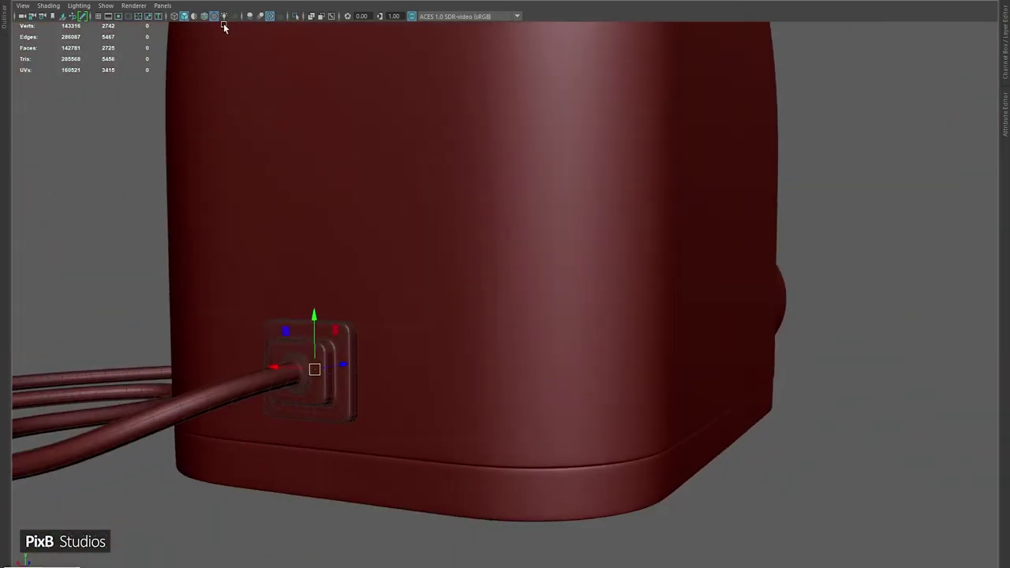
click(203, 16)
alt+right_drag(316, 183, 375, 246)
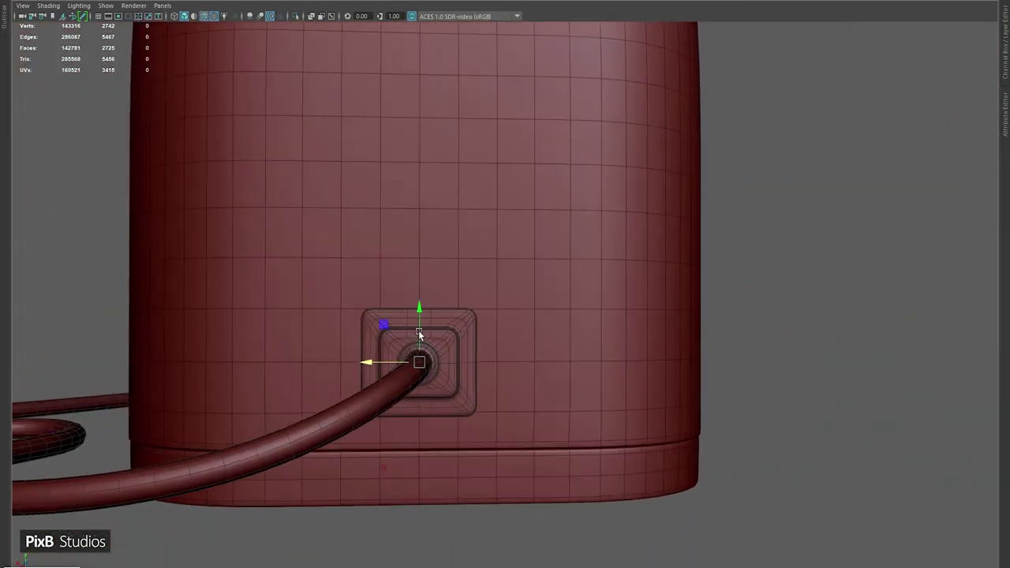
alt+right_drag(418, 330, 484, 322)
alt+drag(484, 322, 683, 209)
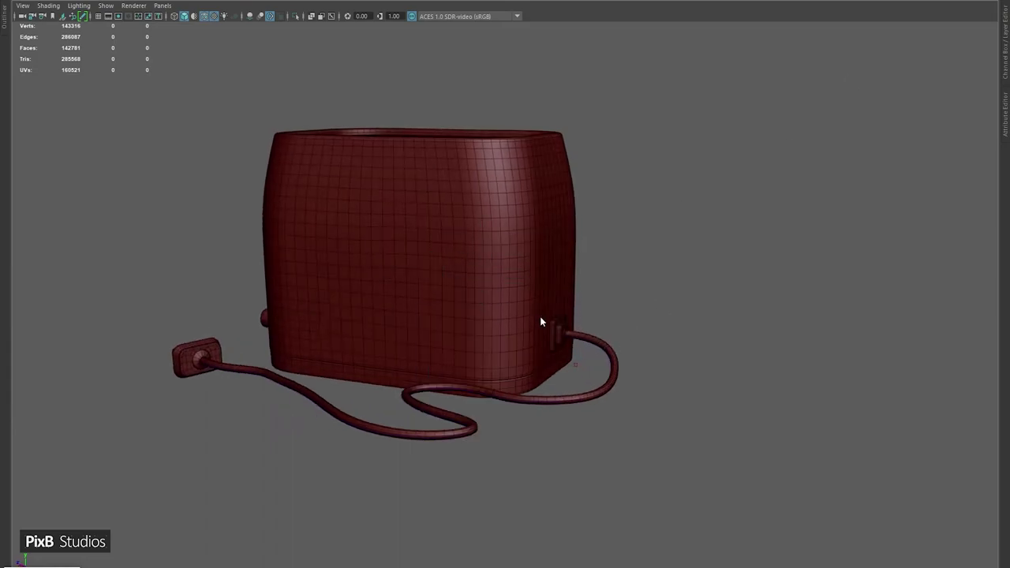
mouse_move(253, 47)
alt+mouse_down()
mouse_move(516, 148)
mouse_move(527, 266)
alt+mouse_up()
- Switch the viewport background to a gradient while viewing the front and side
click(644, 431)
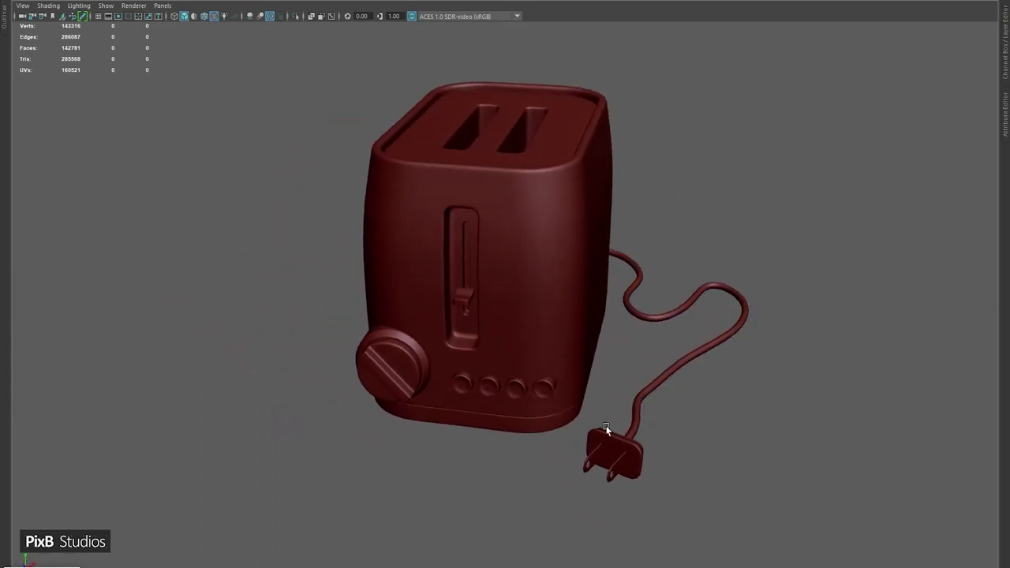
alt+drag(644, 431, 515, 227)
key(alt+b)
key(alt+b)
alt+drag(640, 282, 458, 205)
key(alt+b)
- Return to plain grey shading with wireframe and zoom in on the slot and dial
key(5)
mouse_move(209, 41)
alt+mouse_down()
mouse_move(261, 167)
mouse_move(377, 192)
mouse_move(315, 182)
alt+mouse_up()
click(205, 16)
alt+drag(205, 142, 561, 208)
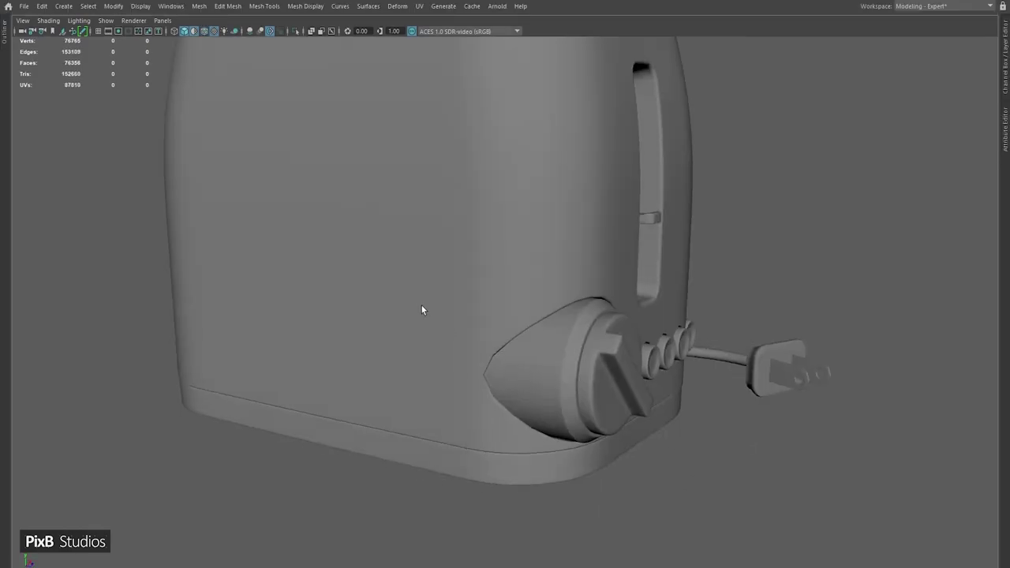
scroll(422, 308, up, 5)
scroll(439, 267, up, 5)
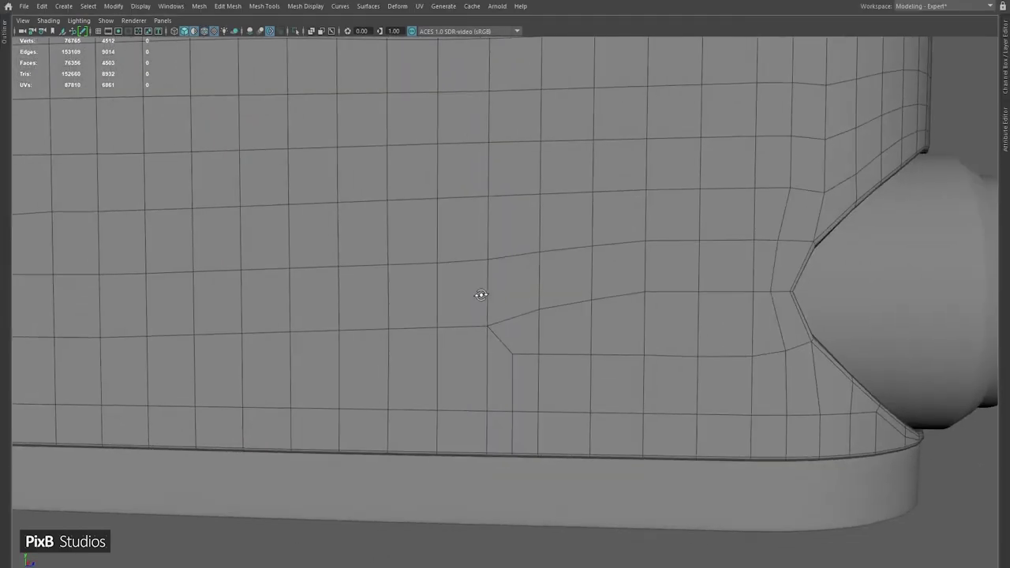
- Delete the stray edge near the notch and insert two edge loops around it
click(437, 322)
shift+right_drag(556, 283, 608, 299)
alt+drag(607, 300, 401, 349)
shift+right_drag(578, 335, 623, 331)
click(594, 325)
click(590, 404)
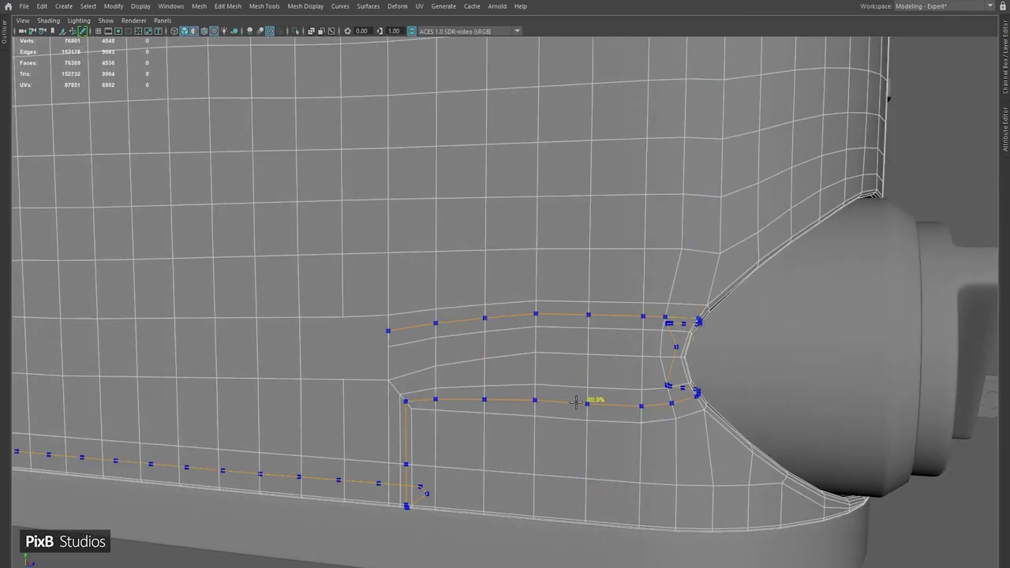
alt+drag(350, 356, 439, 270)
- Cut a diagonal edge at the notch corner and slide its vertex up-left
right_drag(440, 271, 421, 328)
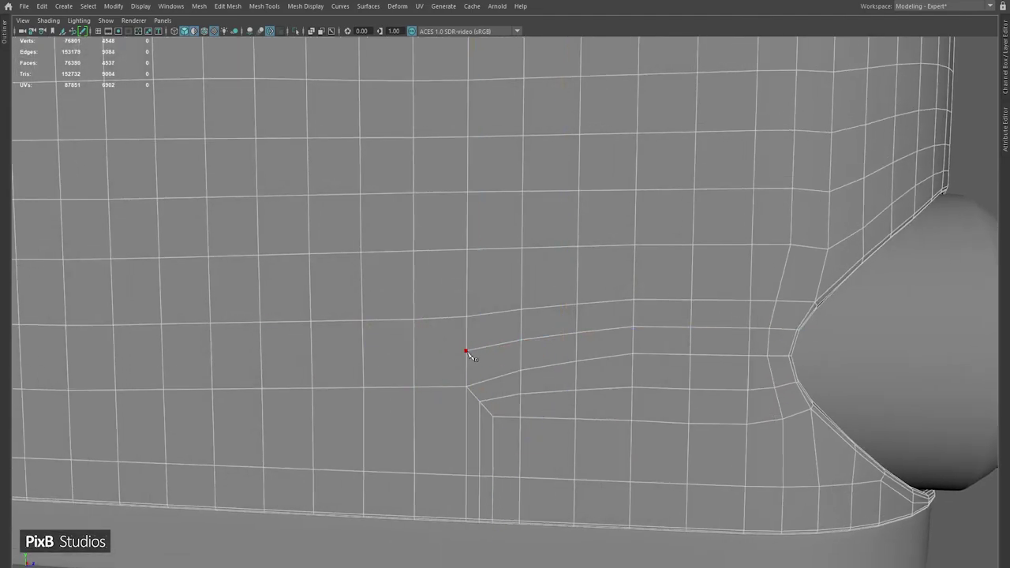
click(439, 386)
key(F9)
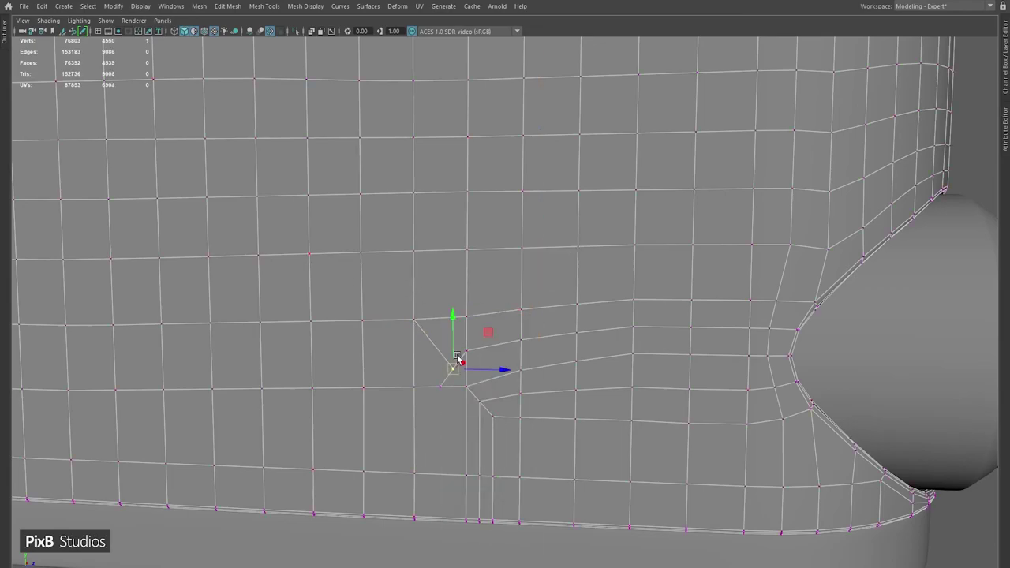
shift+middle_drag(484, 335, 468, 324)
- Cut a new edge down the side below the top edge and select the V-shaped edges
alt+drag(471, 350, 512, 284)
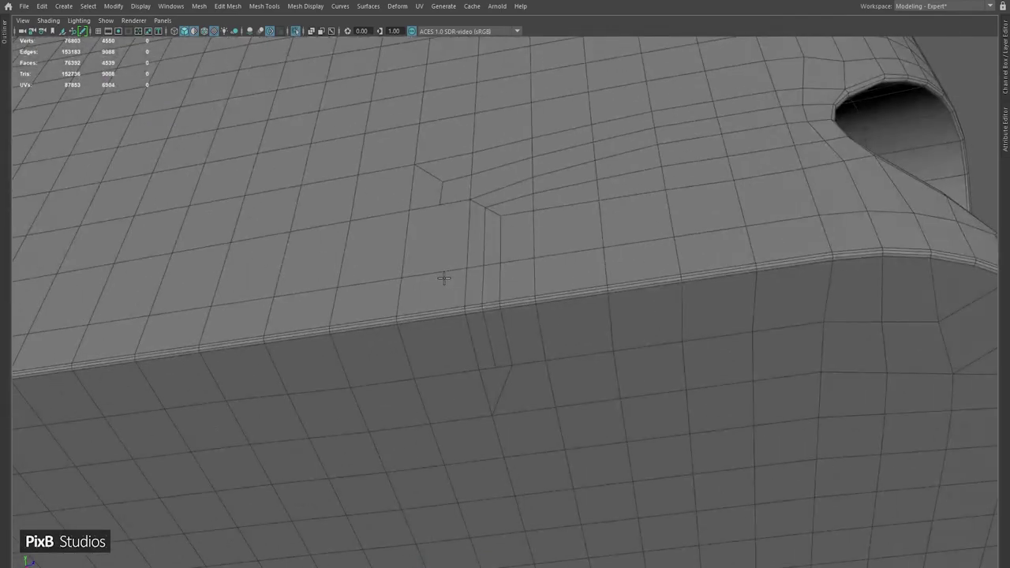
shift+right_drag(444, 278, 493, 418)
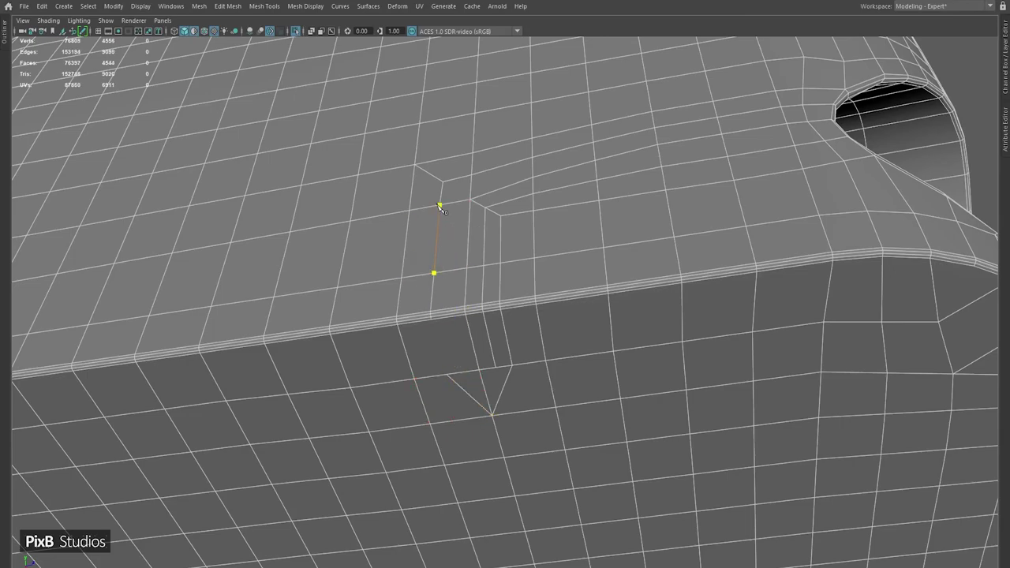
alt+drag(468, 386, 487, 366)
click(491, 321)
right_click(556, 355)
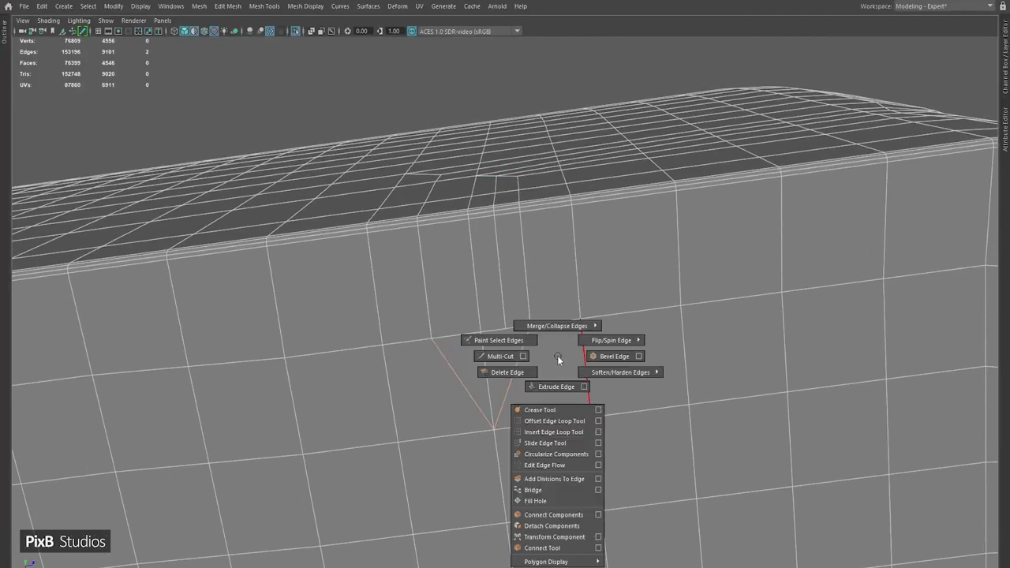
alt+middle_drag(557, 356, 565, 356)
- Turn on smooth mesh preview and check the smoothed body near the notch
key(3)
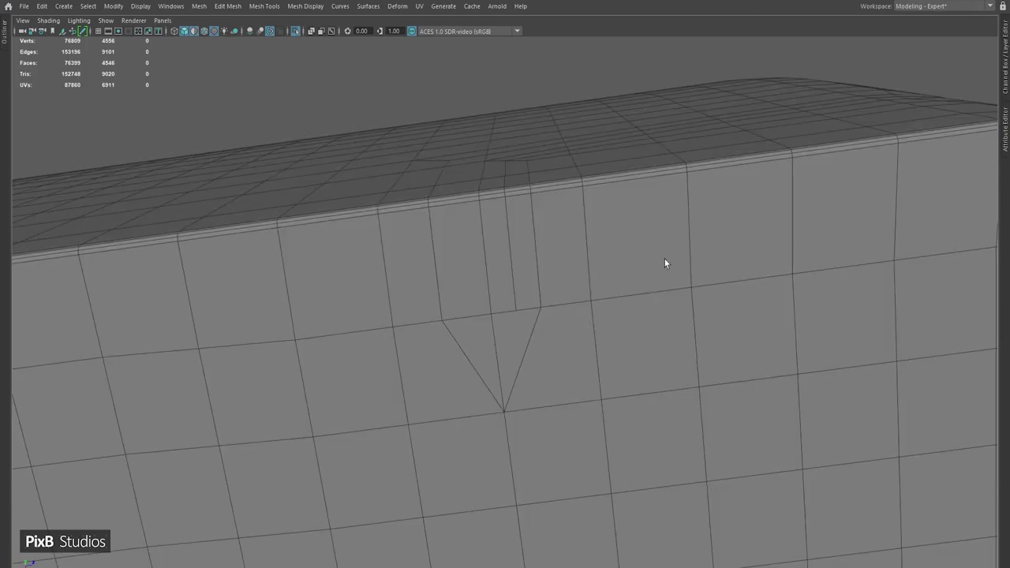
alt+right_drag(658, 264, 567, 233)
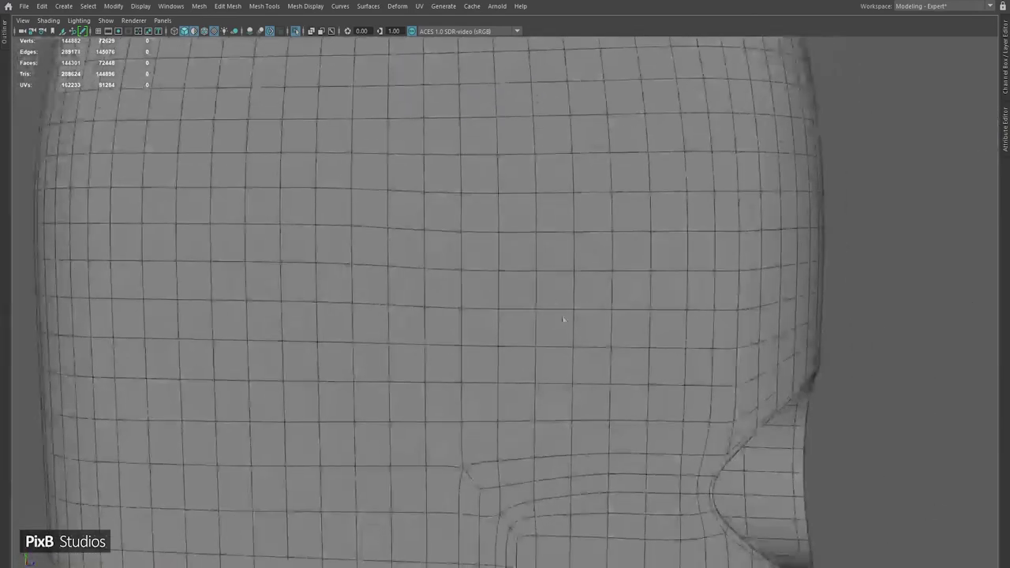
alt+drag(552, 261, 586, 260)
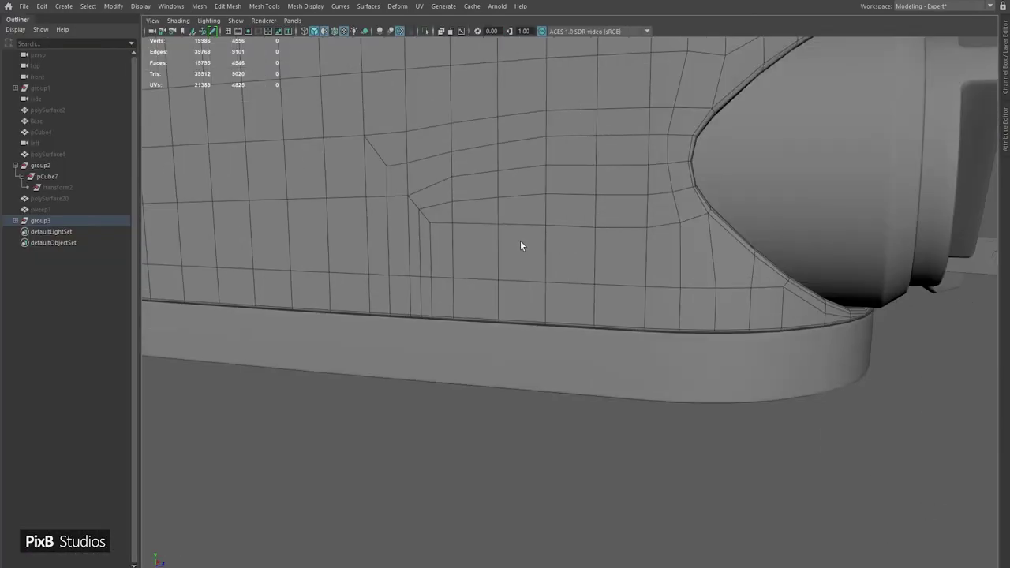
alt+right_drag(520, 245, 539, 328)
- Multi-Cut a vertical edge from the corner vertex beside the notch
key(ctrl+shift+x)
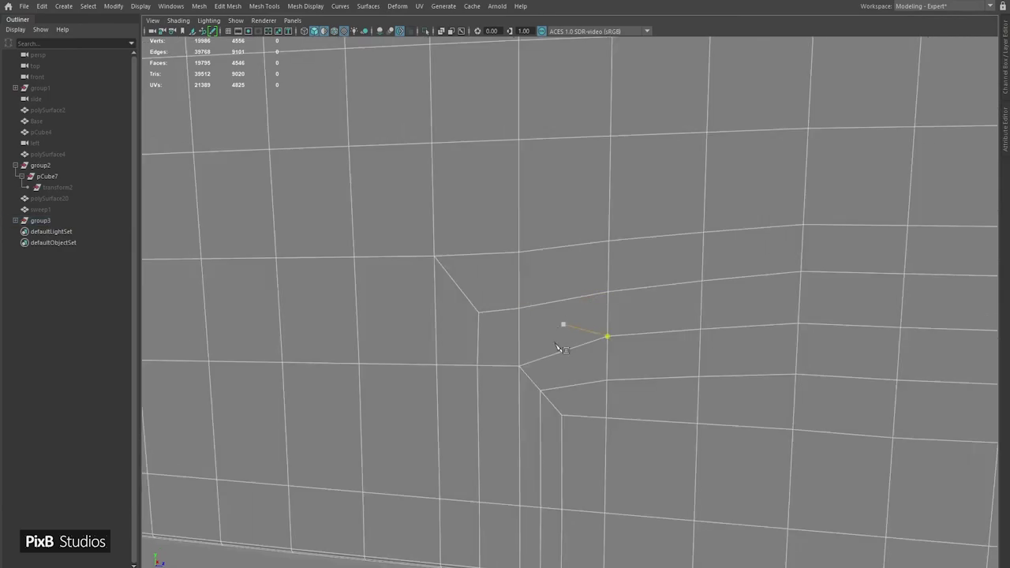
click(541, 391)
double_click(470, 299)
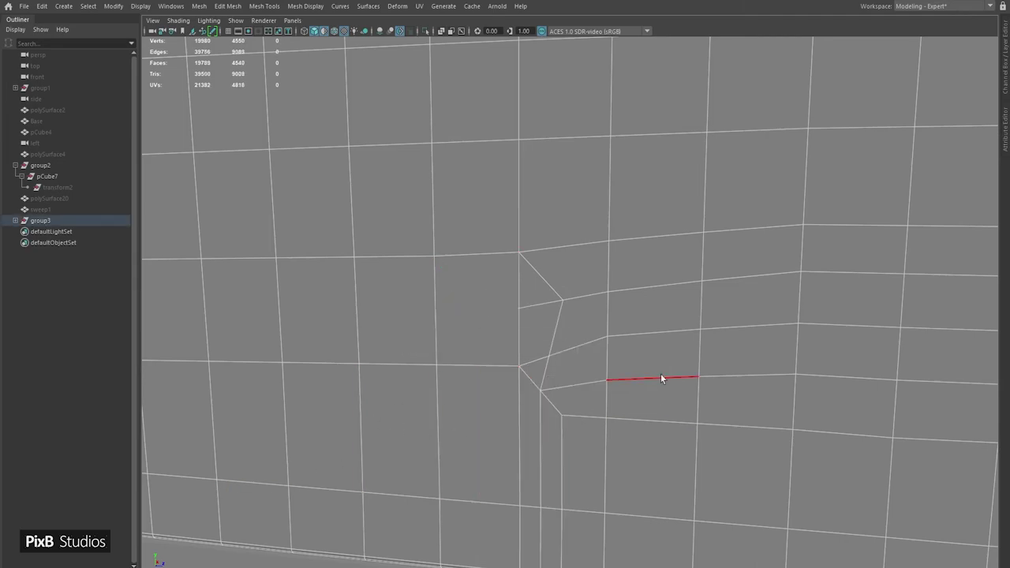
alt+drag(660, 378, 641, 348)
alt+drag(609, 277, 508, 302)
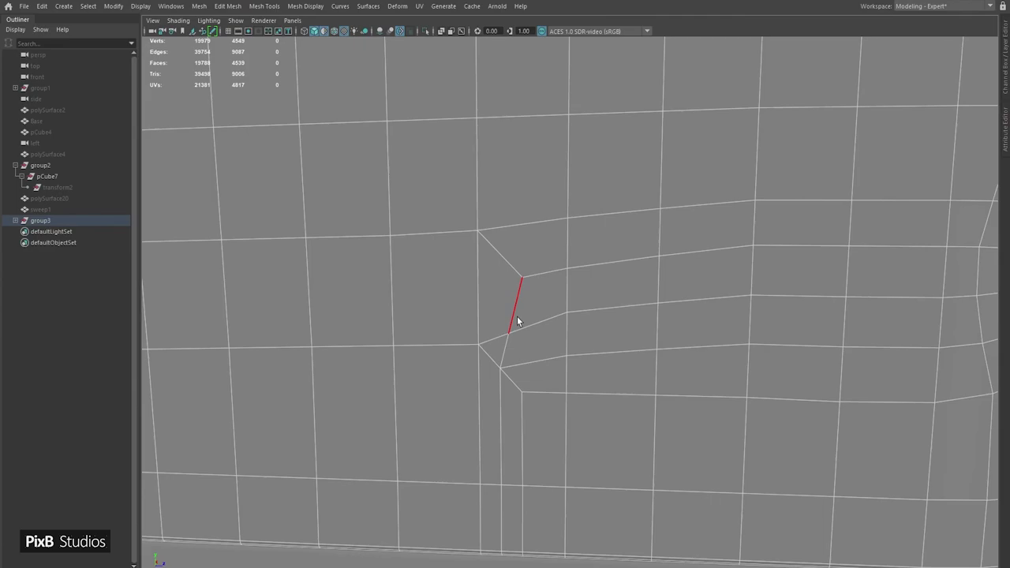
key(Return)
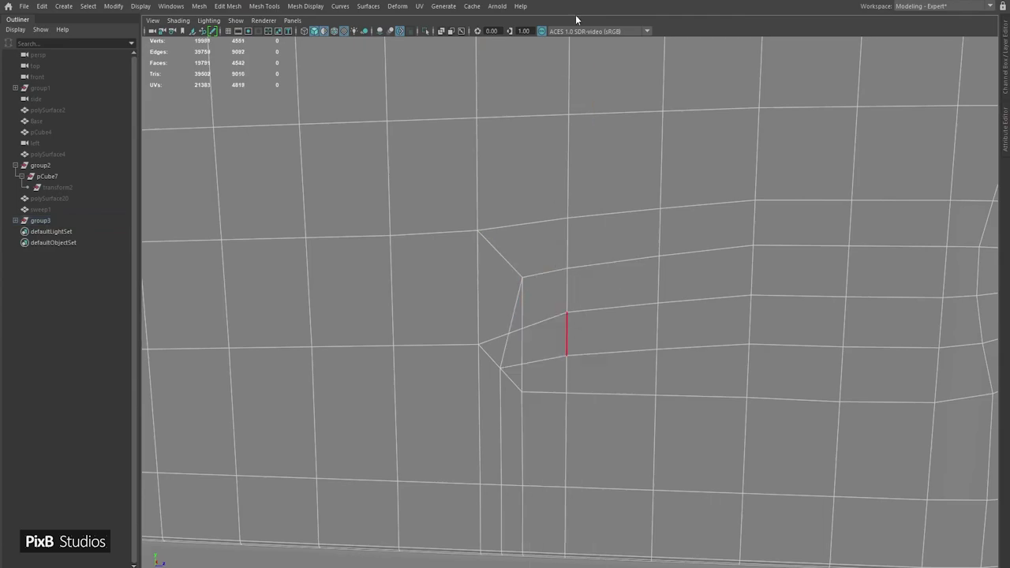
- Delete the vertical edge below the notch and the edge left of the cord entry
double_click(510, 294)
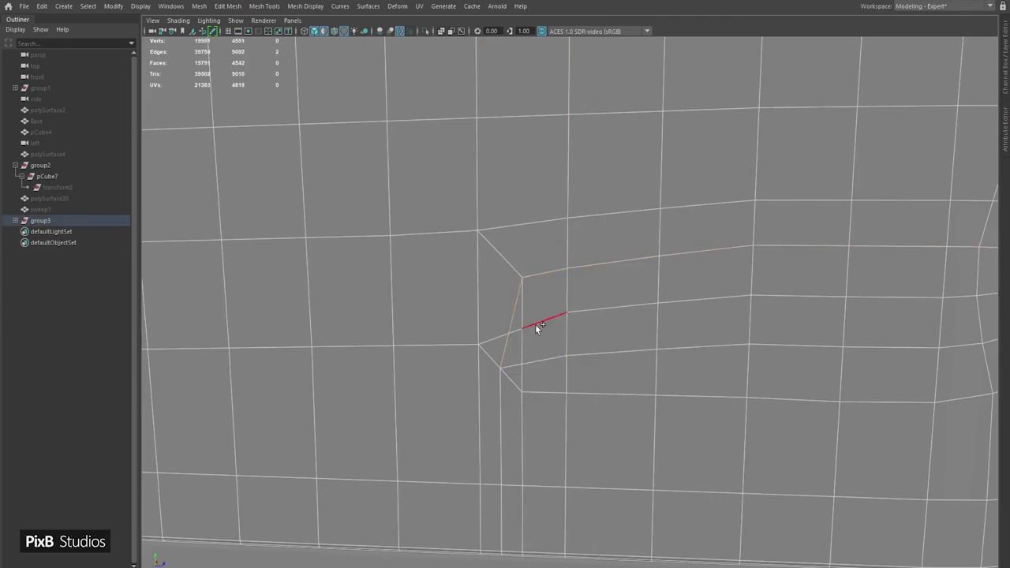
alt+drag(668, 332, 663, 307)
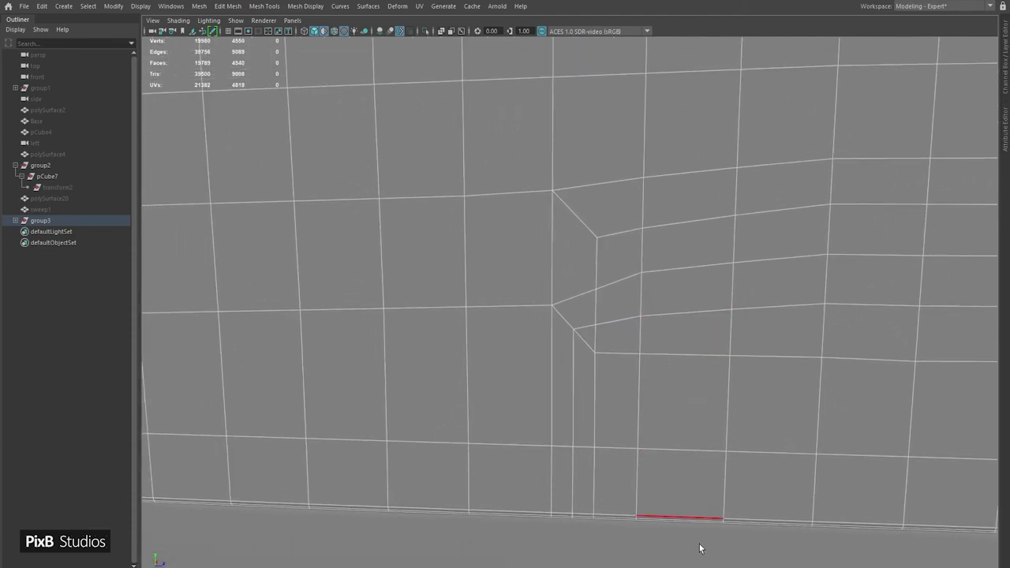
mouse_move(702, 566)
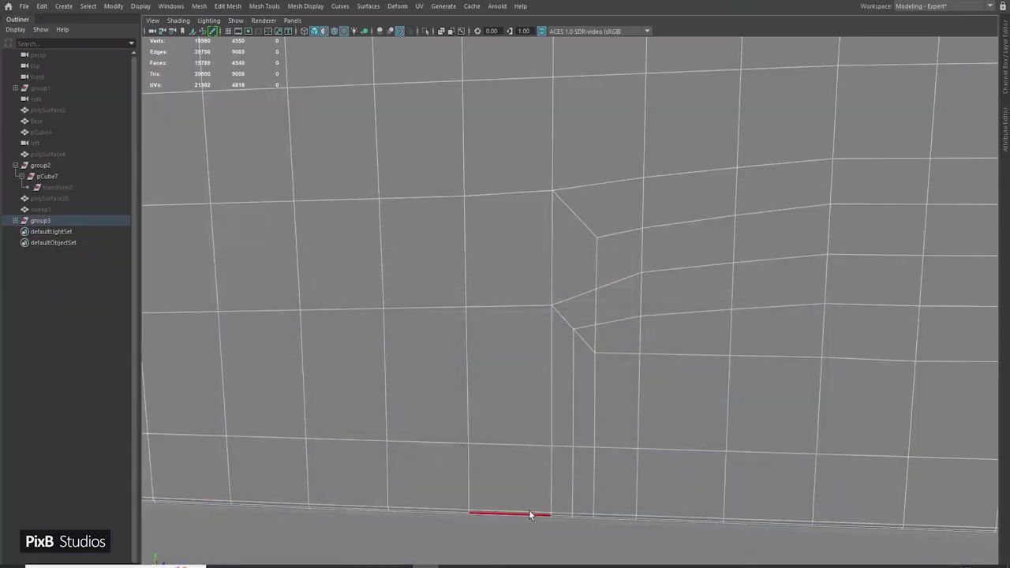
alt+drag(528, 510, 505, 316)
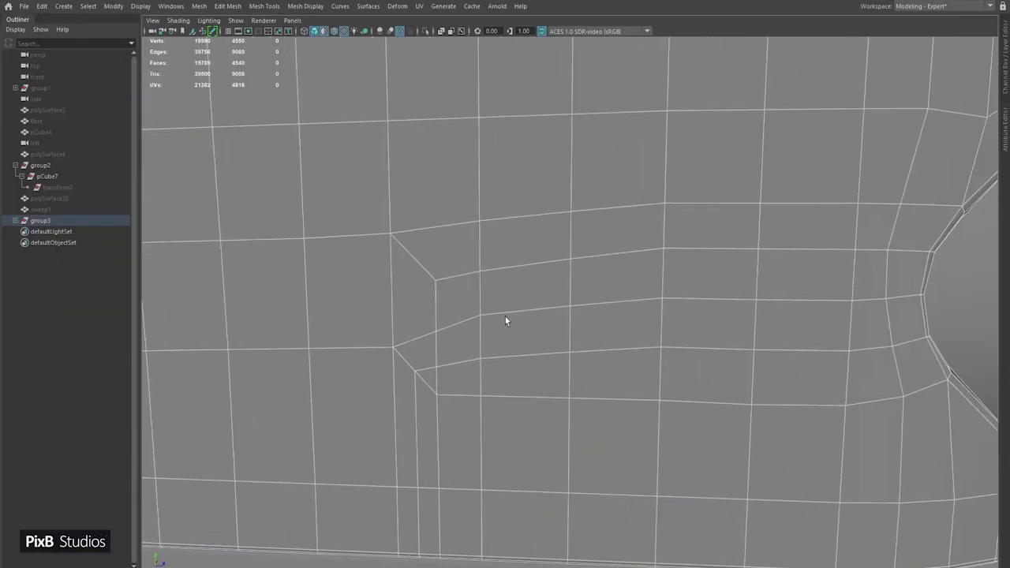
scroll(489, 286, down, 3)
key(ctrl+space)
alt+drag(502, 275, 487, 328)
click(451, 376)
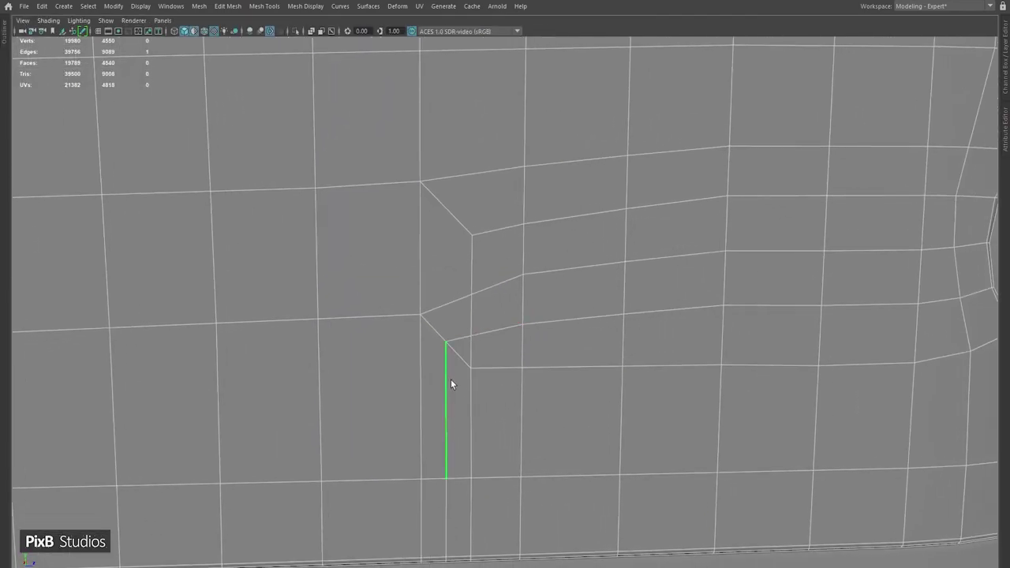
key(Delete)
alt+drag(508, 354, 531, 348)
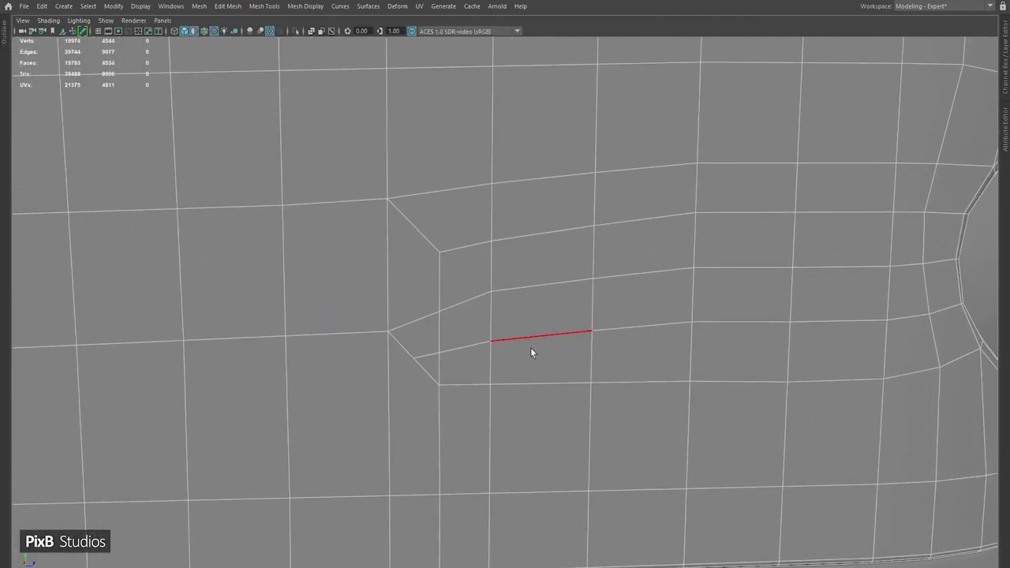
key(Delete)
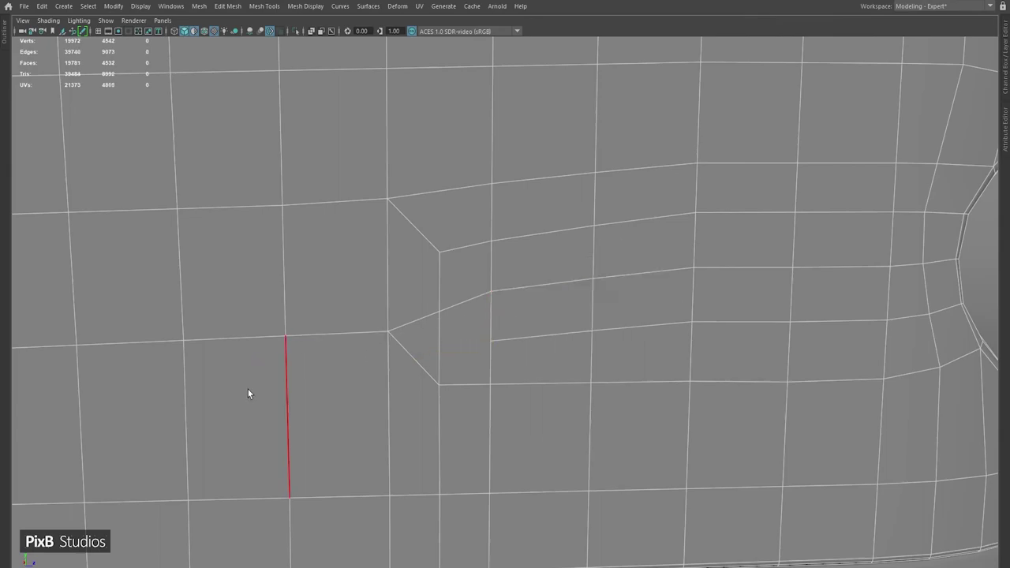
- Slide the lower edge row further down the body
alt+middle_drag(524, 306, 498, 299)
right_drag(399, 266, 335, 331)
click(351, 330)
shift+click(244, 334)
middle_drag(260, 281, 256, 335)
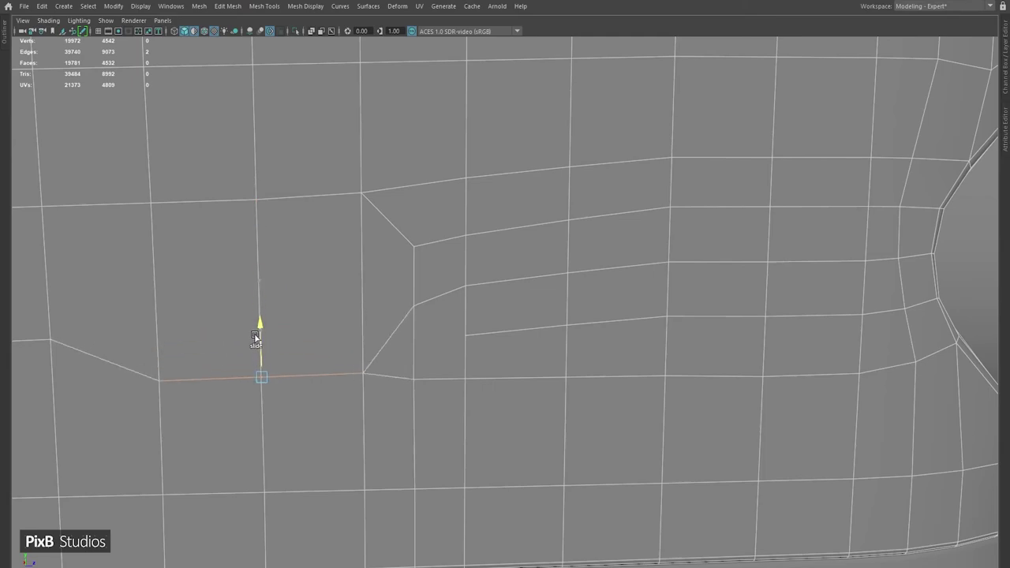
- Delete the diagonal edge at the cord entry and the vertical edge run below the cut
click(395, 331)
key(Delete)
scroll(478, 315, down, 1)
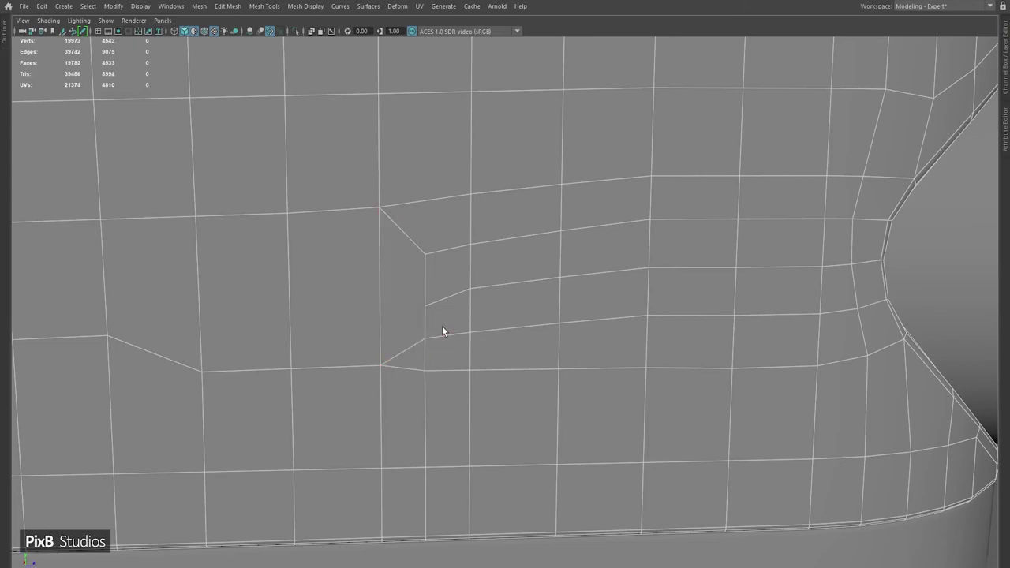
right_drag(483, 308, 444, 404)
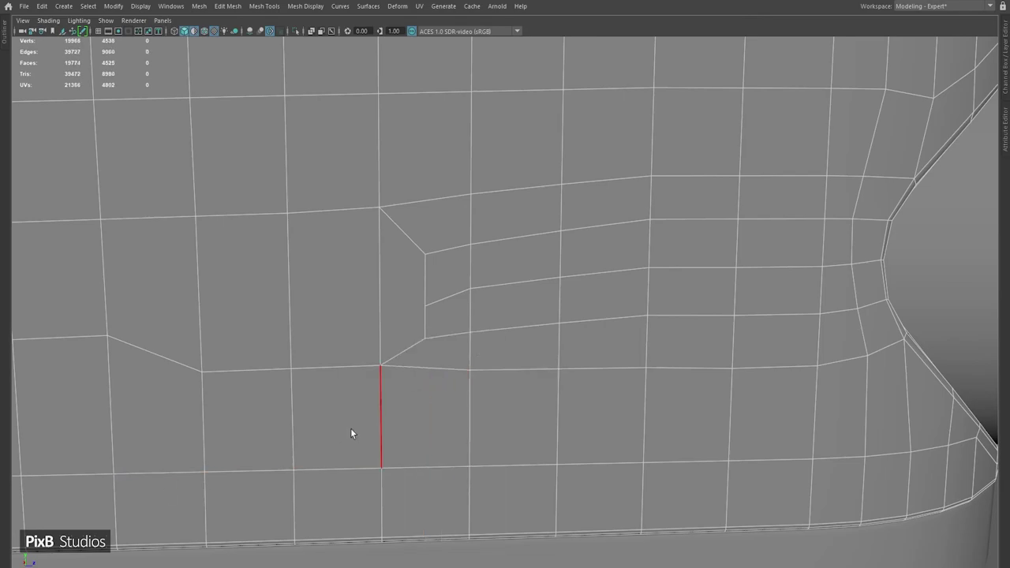
key(ctrl+Delete)
scroll(325, 379, down, 3)
scroll(365, 338, up, 4)
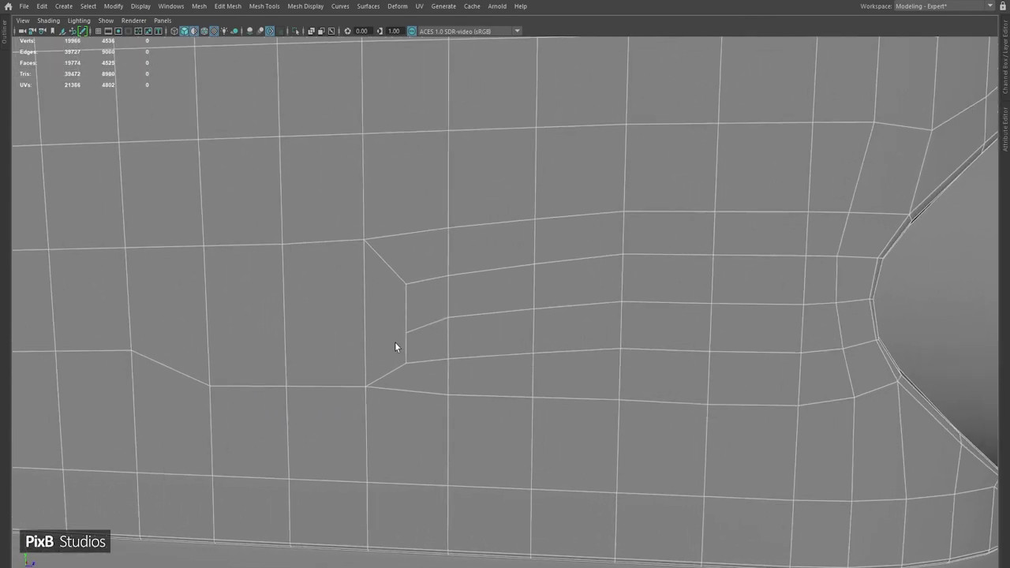
alt+middle_drag(299, 359, 468, 320)
scroll(468, 321, down, 2)
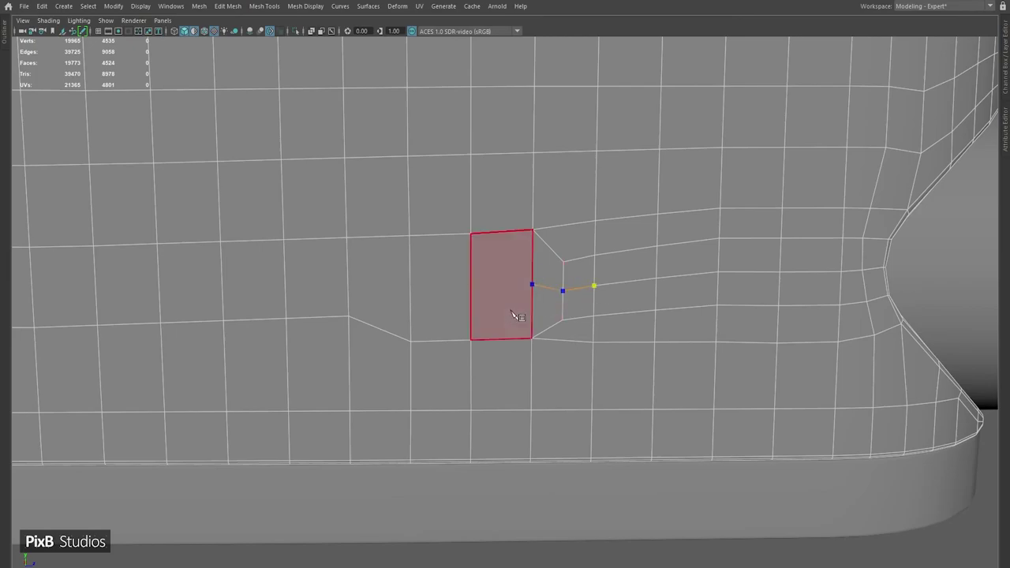
- Commit the cut ending on the lower edge and slide its vertex up the diagonal
click(502, 337)
key(Return)
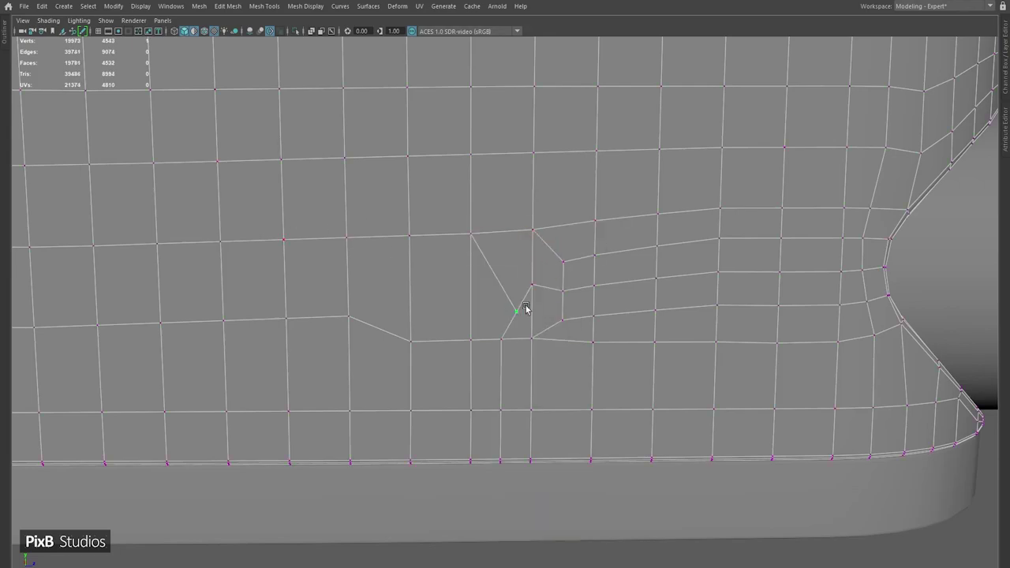
drag(526, 308, 526, 262)
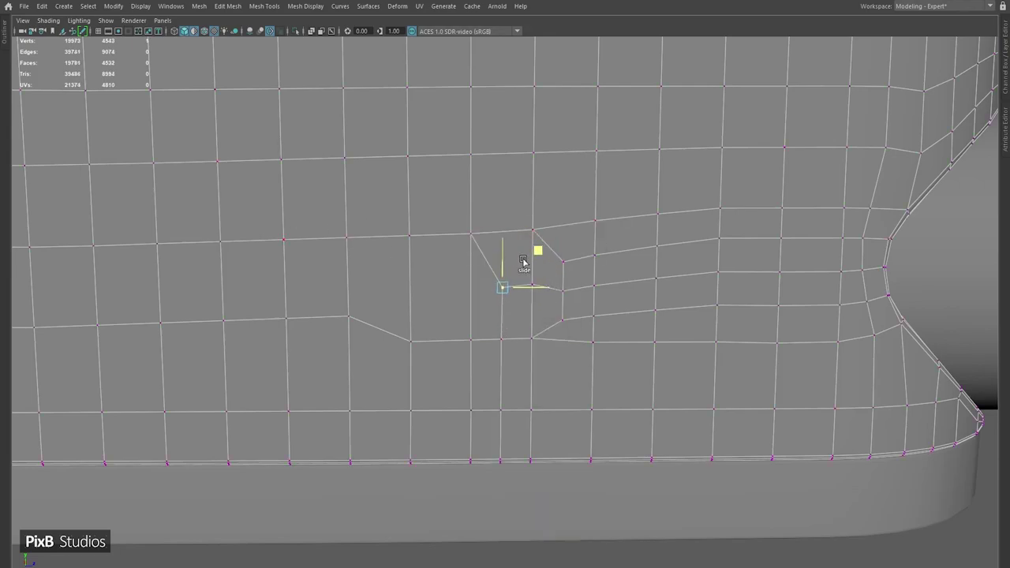
- Slide the vertices below the cord entry down to even out the row spacing
click(410, 344)
click(349, 318)
drag(360, 310, 347, 283)
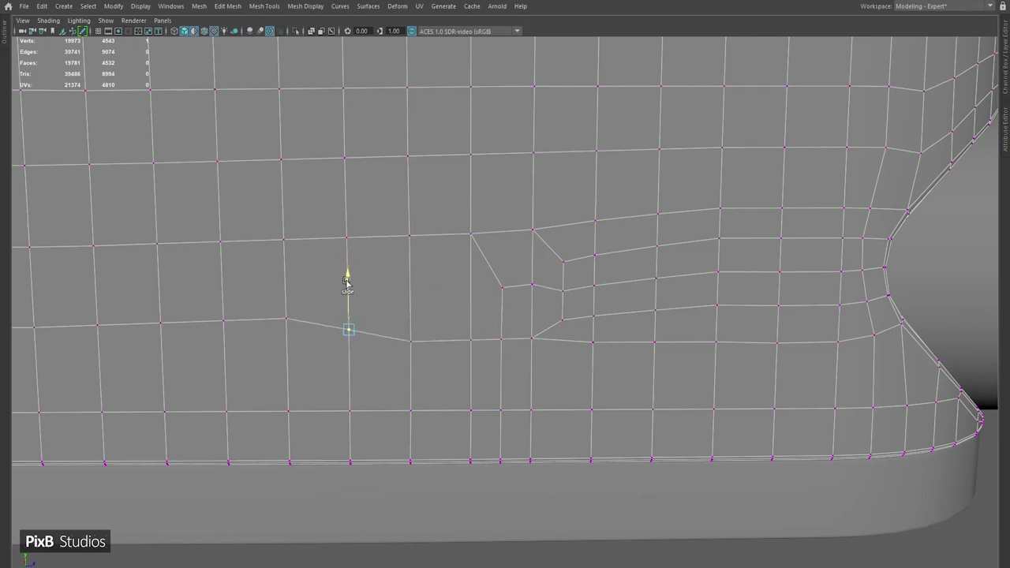
click(286, 319)
drag(289, 303, 289, 311)
alt+middle_drag(292, 308, 367, 324)
click(298, 340)
drag(300, 294, 299, 299)
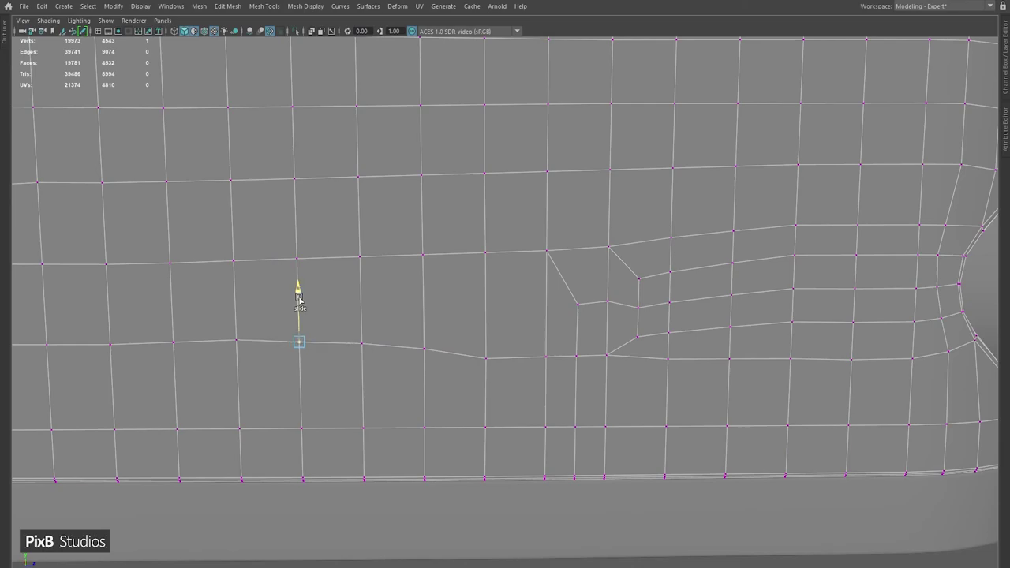
click(361, 343)
drag(365, 292, 427, 297)
click(424, 348)
click(485, 357)
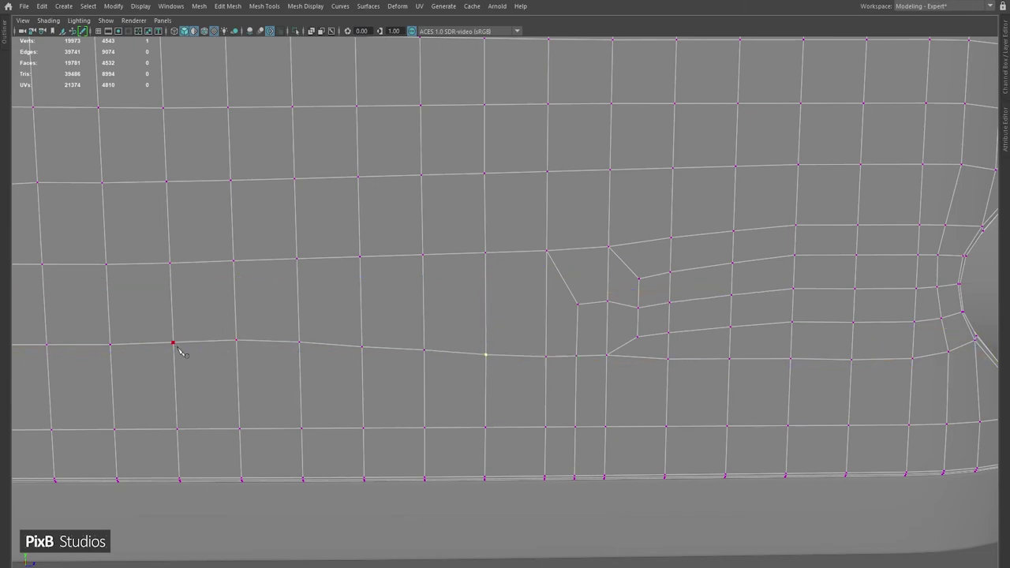
- Undo a trial connecting cut, then delete the edge loop through the cord entry
shift+right_drag(510, 266, 516, 323)
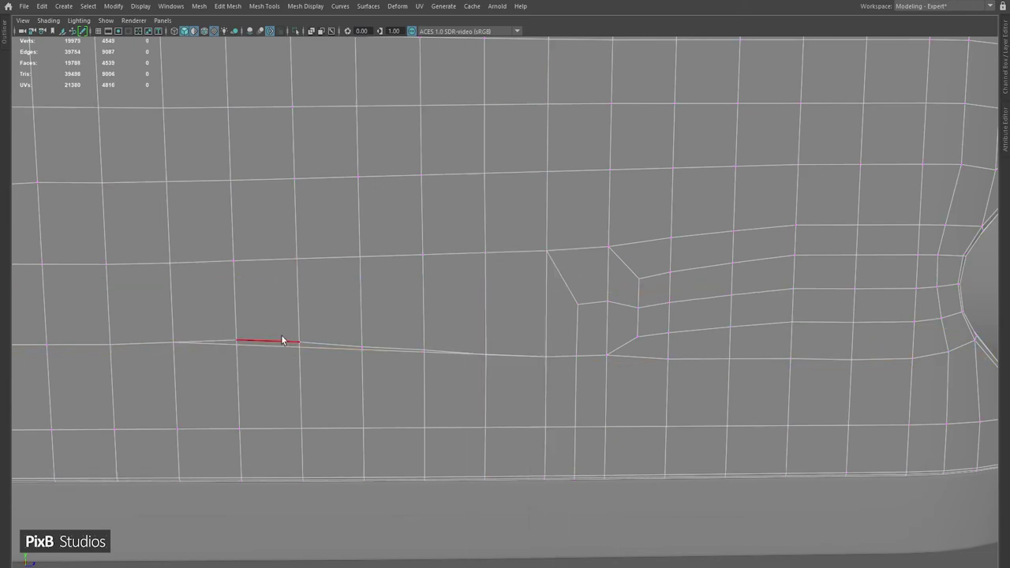
scroll(568, 315, down, 5)
key(ctrl+z)
scroll(440, 339, up, 5)
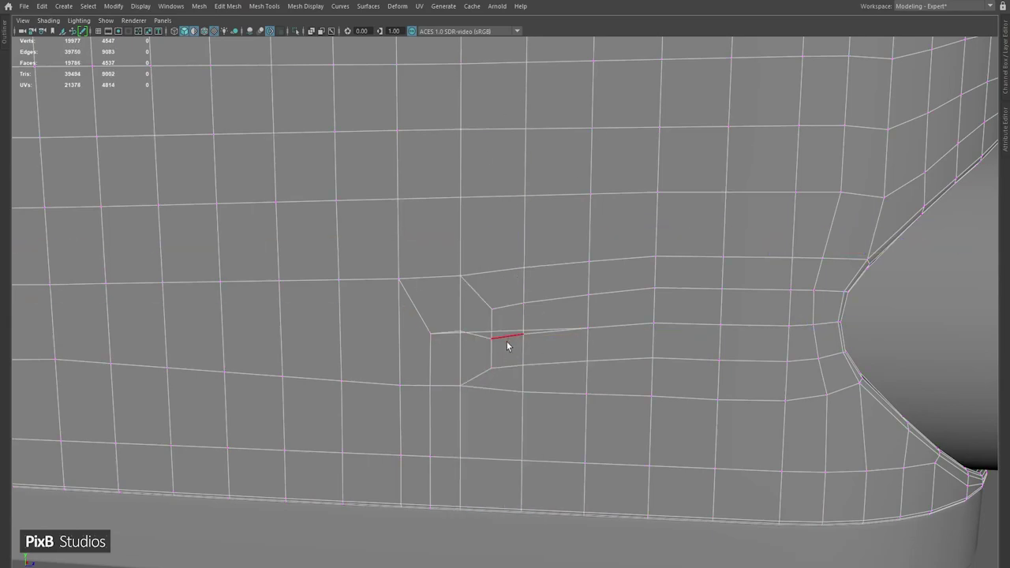
shift+right_drag(507, 346, 447, 415)
scroll(342, 280, up, 3)
scroll(406, 361, up, 3)
shift+right_drag(442, 335, 347, 370)
scroll(351, 332, down, 3)
scroll(473, 347, down, 2)
- Raise the vertex to line up with the row and finish the cut to the cord opening
key(F9)
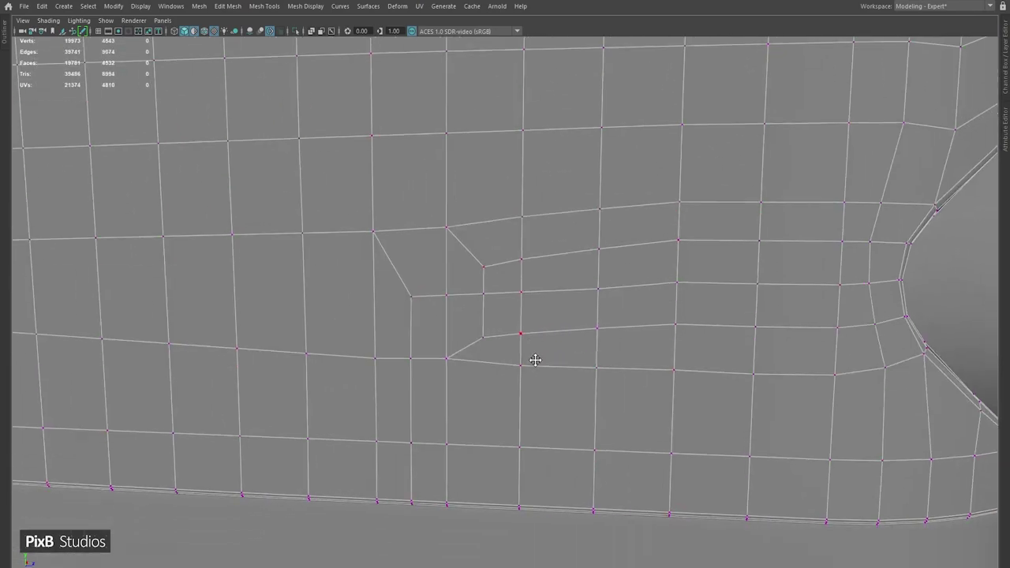
scroll(534, 359, up, 3)
drag(618, 240, 617, 231)
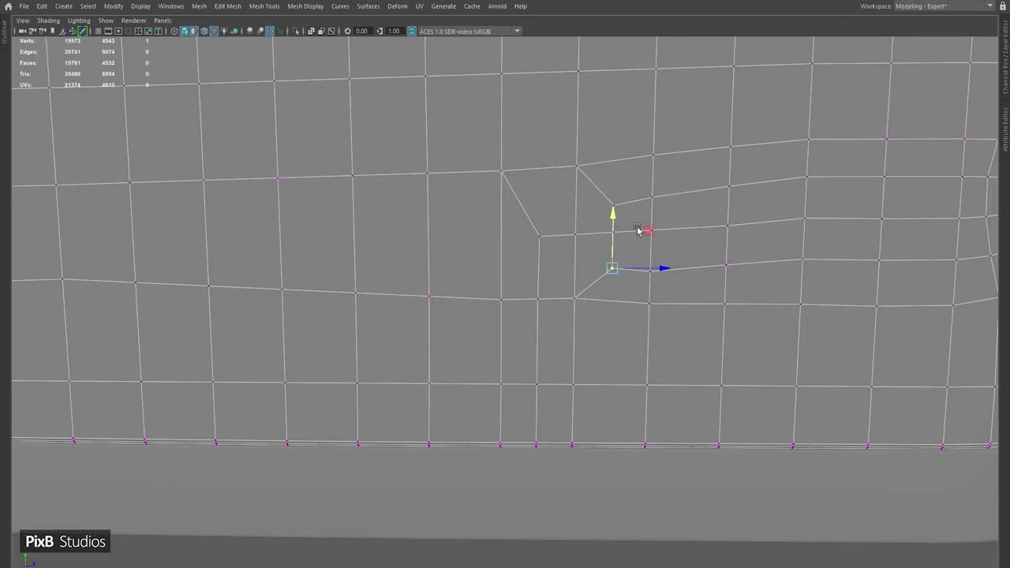
alt+middle_drag(660, 258, 554, 282)
click(771, 282)
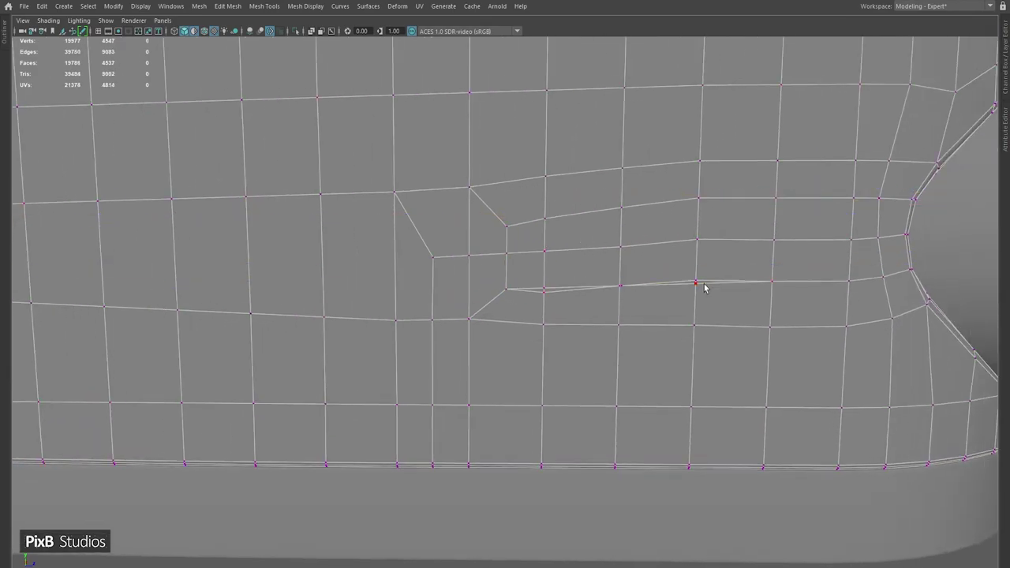
double_click(683, 277)
- Turn on smooth mesh preview and check the cord's end cap
key(3)
scroll(616, 263, down, 5)
alt+drag(669, 286, 638, 268)
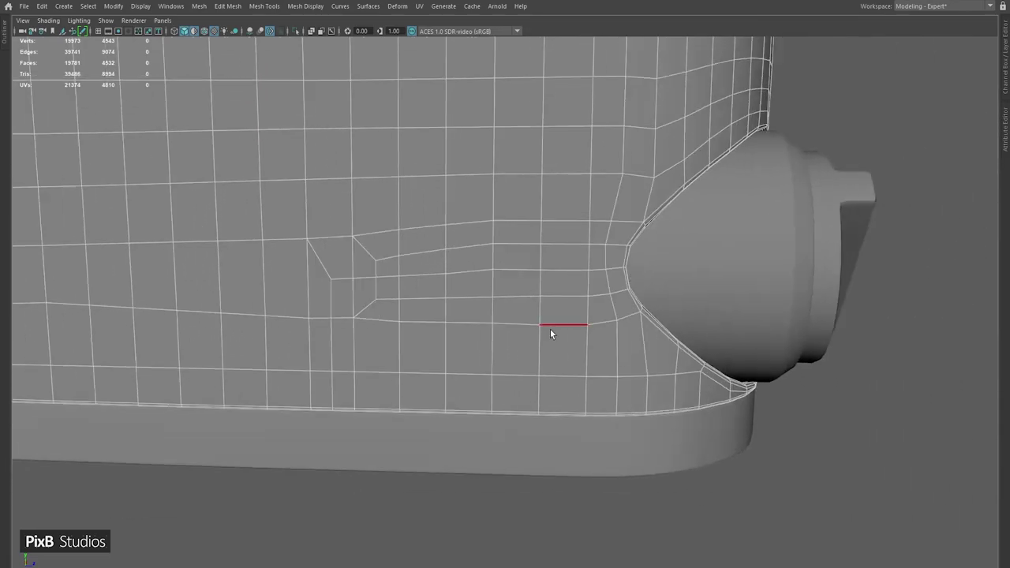
click(837, 366)
- Show wireframe on shaded, exit smooth preview, and view the toaster's underside in edge mode
click(205, 31)
scroll(514, 358, down, 6)
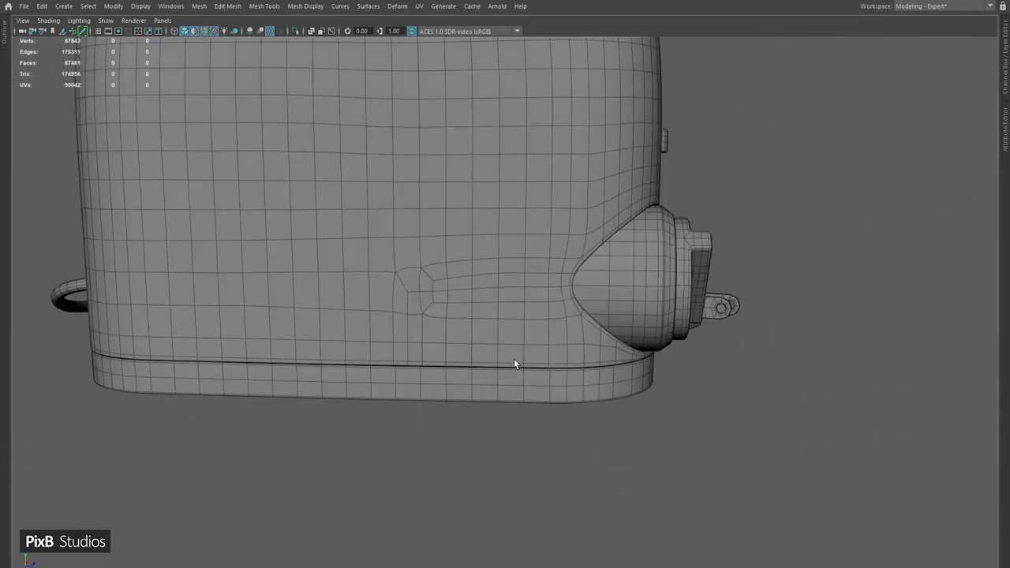
mouse_move(491, 354)
alt+mouse_down()
mouse_move(534, 332)
mouse_move(490, 321)
mouse_move(523, 316)
mouse_move(457, 281)
alt+mouse_up()
scroll(490, 325, up, 3)
key(1)
scroll(464, 307, up, 3)
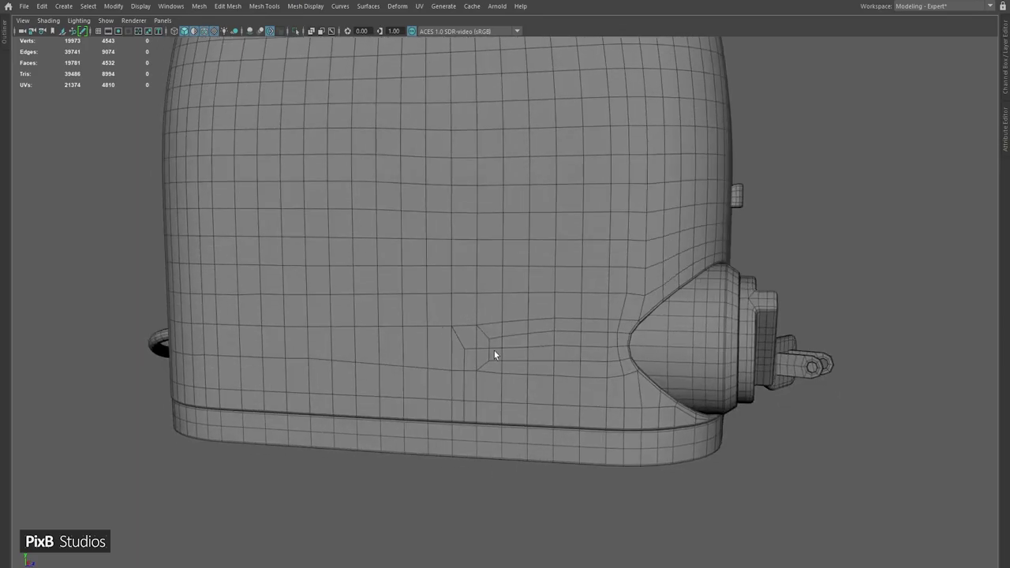
alt+drag(494, 354, 484, 260)
scroll(585, 390, up, 3)
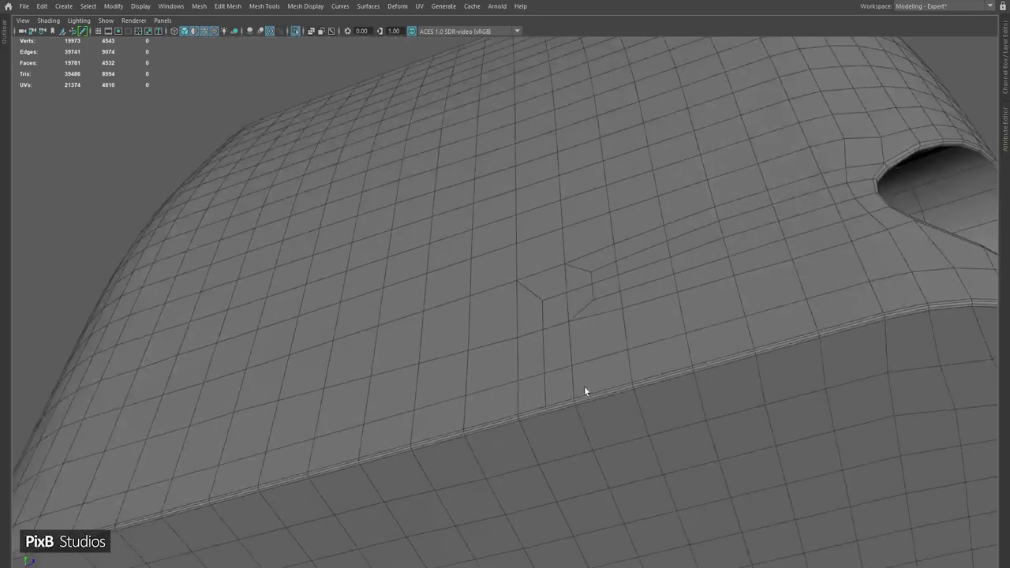
key(F10)
scroll(560, 420, up, 5)
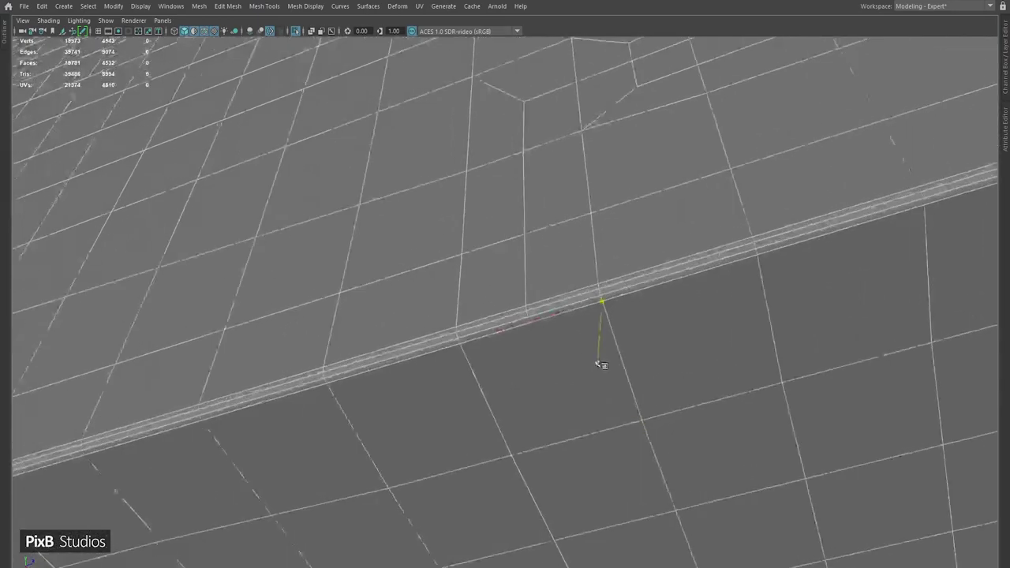
- Multi-Cut a new edge from the bottom bevel edge into the base, then orbit to review it
click(529, 317)
click(603, 460)
alt+middle_drag(603, 459, 568, 360)
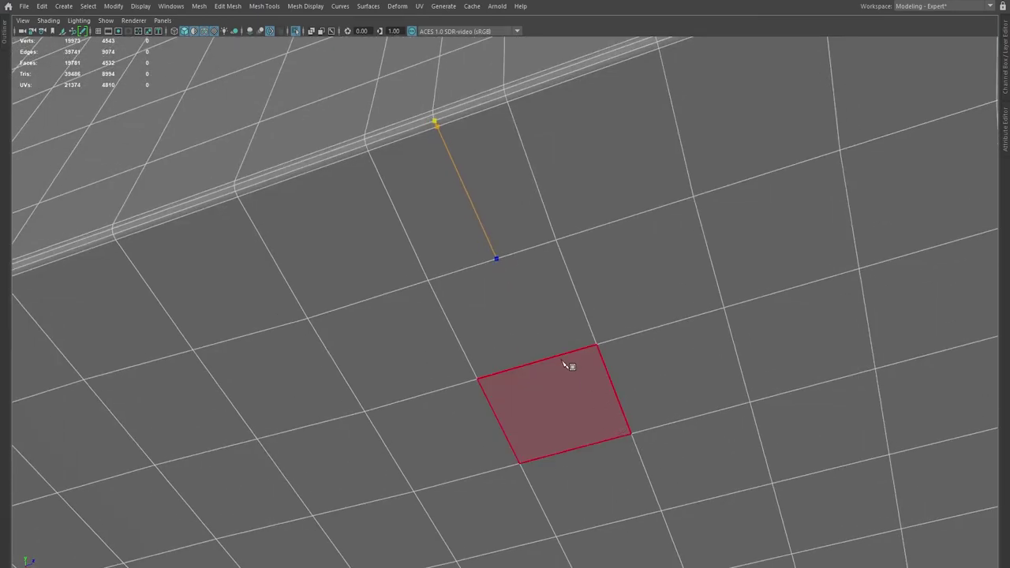
click(604, 357)
scroll(596, 208, down, 8)
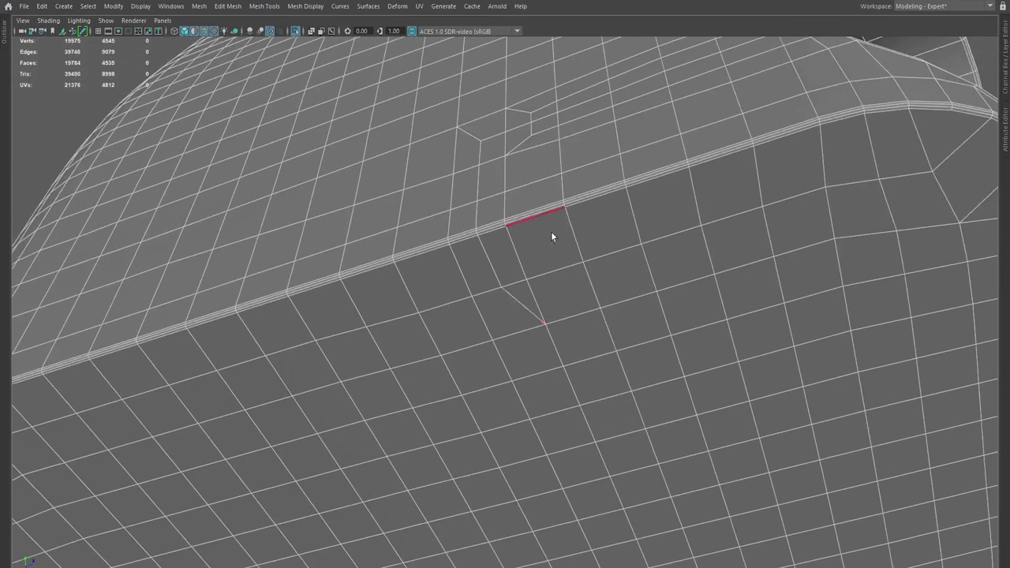
alt+drag(526, 225, 532, 284)
alt+drag(484, 462, 527, 354)
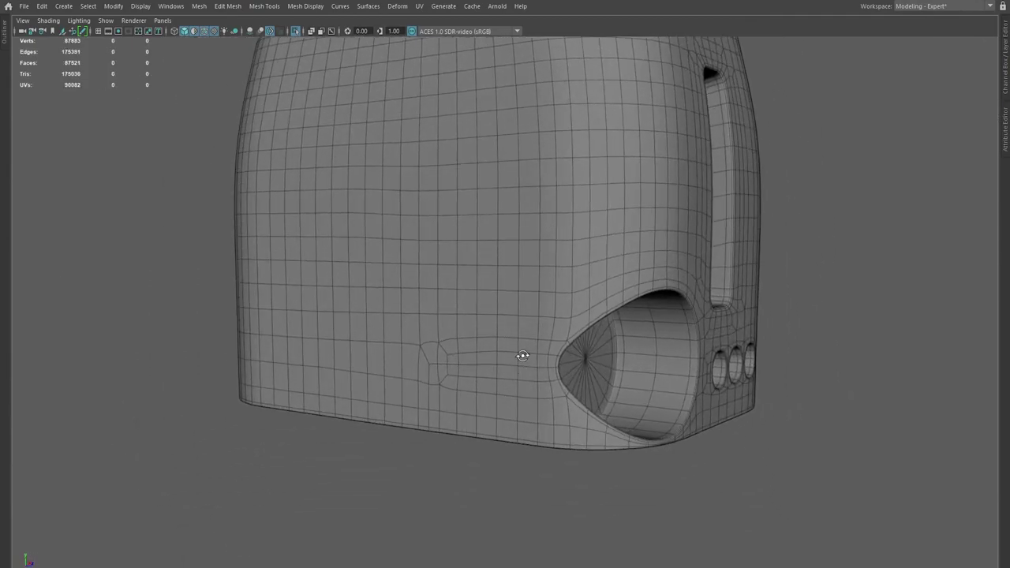